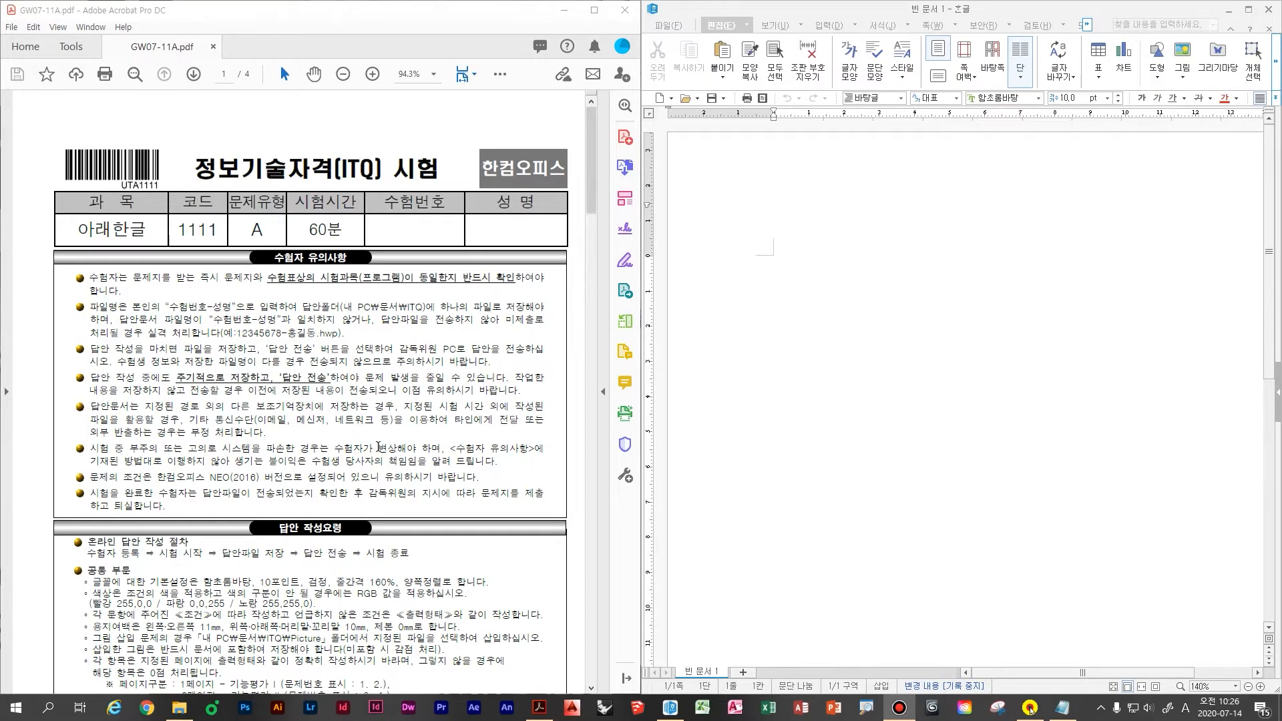
- Set the paper's top and bottom margins to 10 mm in the blank document's page setup
{"action": "scroll", "coordinate": [378, 446], "scroll_direction": "down", "scroll_amount": 15}
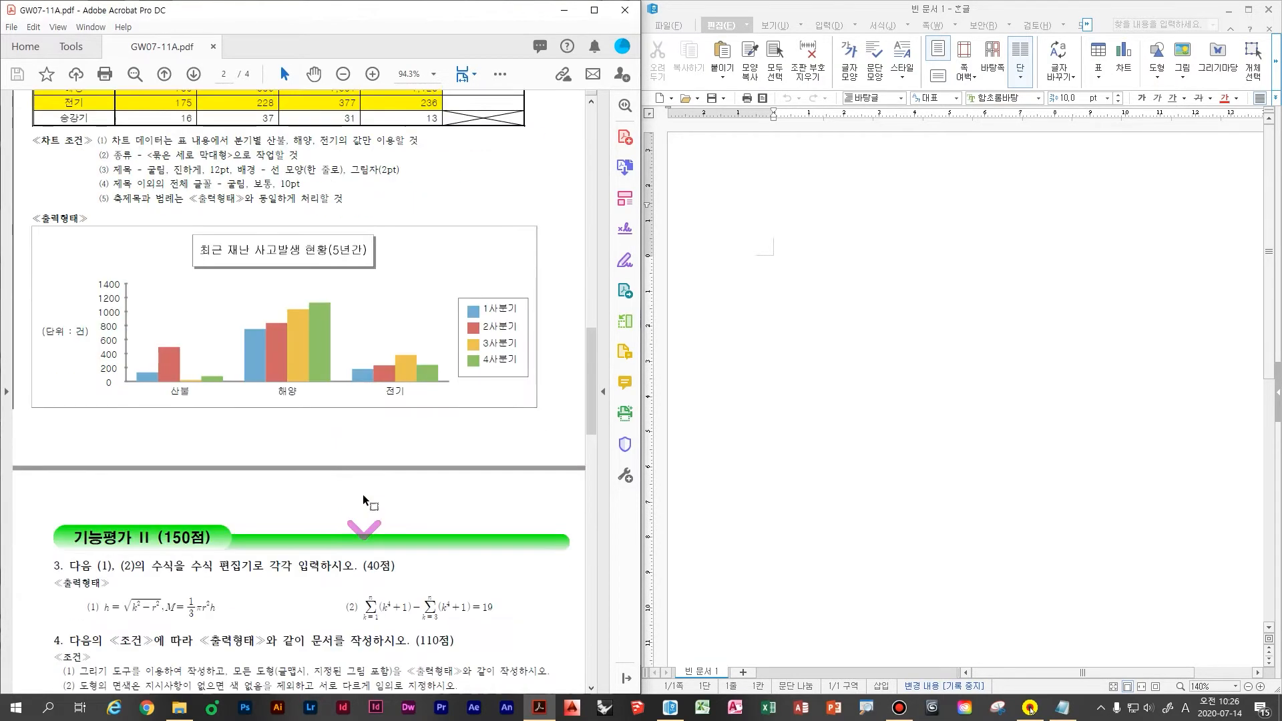
{"action": "scroll", "coordinate": [362, 494], "scroll_direction": "down", "scroll_amount": 20}
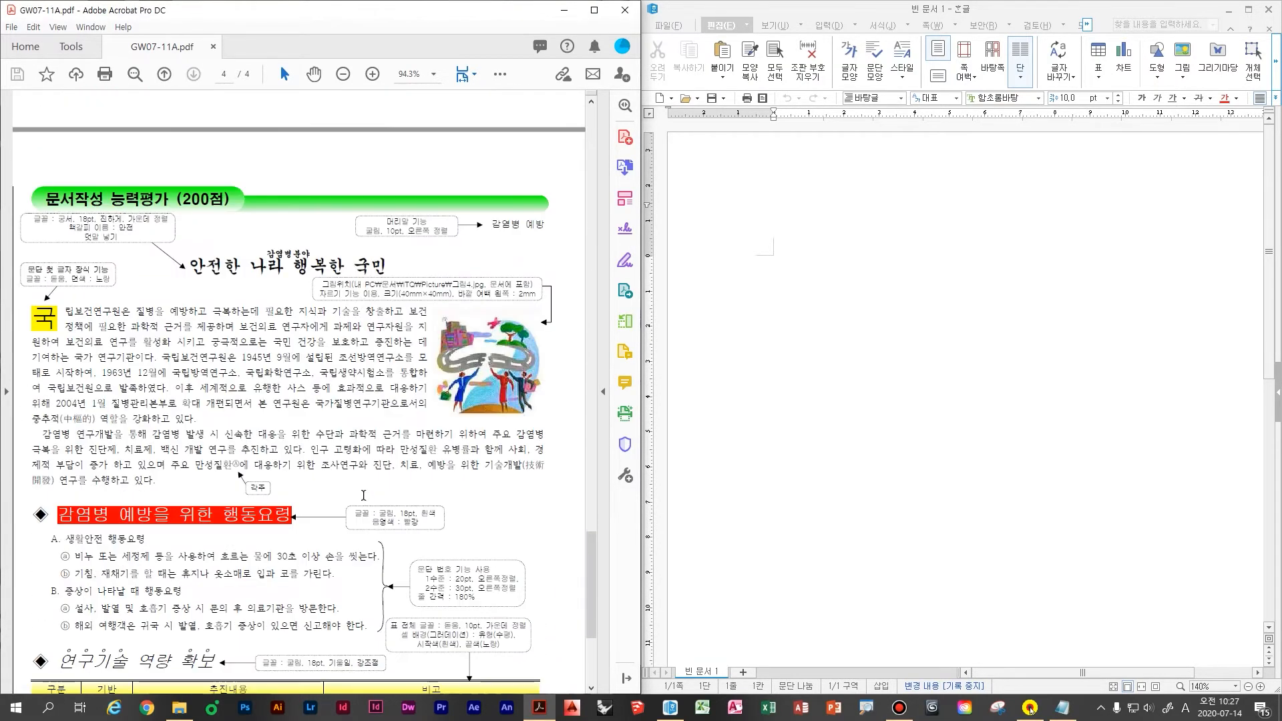
{"action": "scroll", "coordinate": [360, 480], "scroll_direction": "down", "scroll_amount": 2}
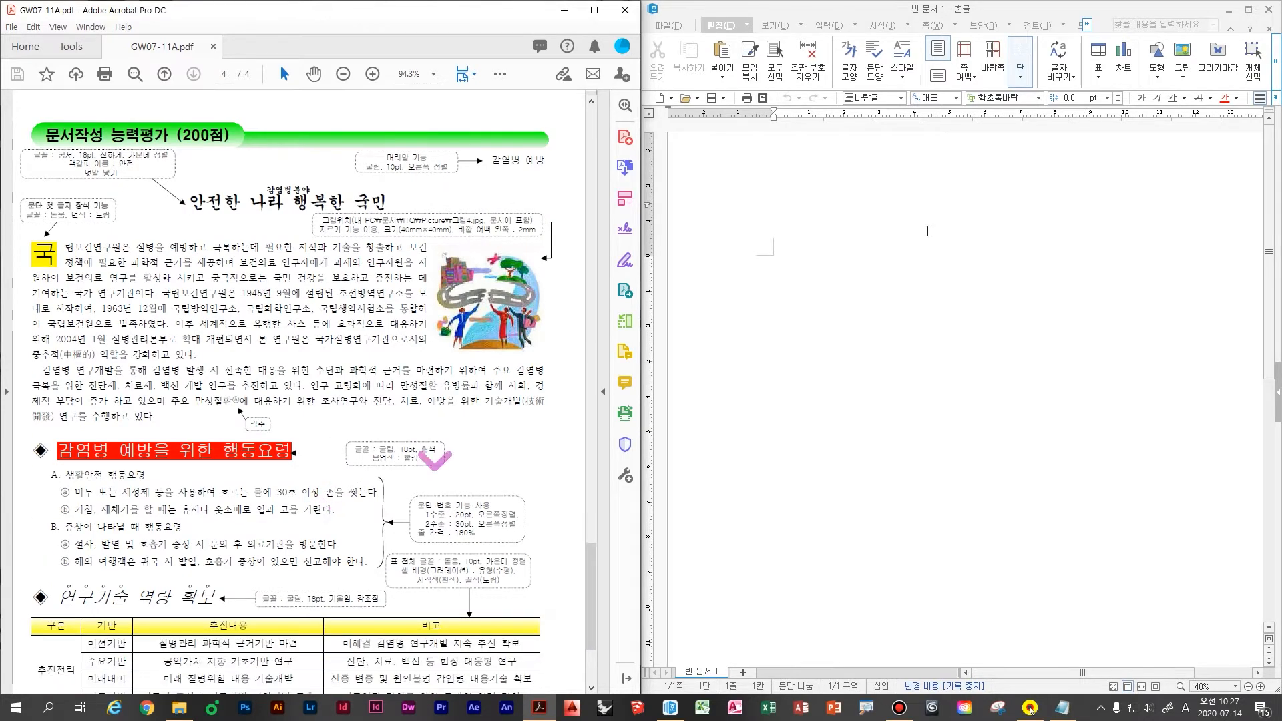
{"action": "left_click", "coordinate": [1025, 258]}
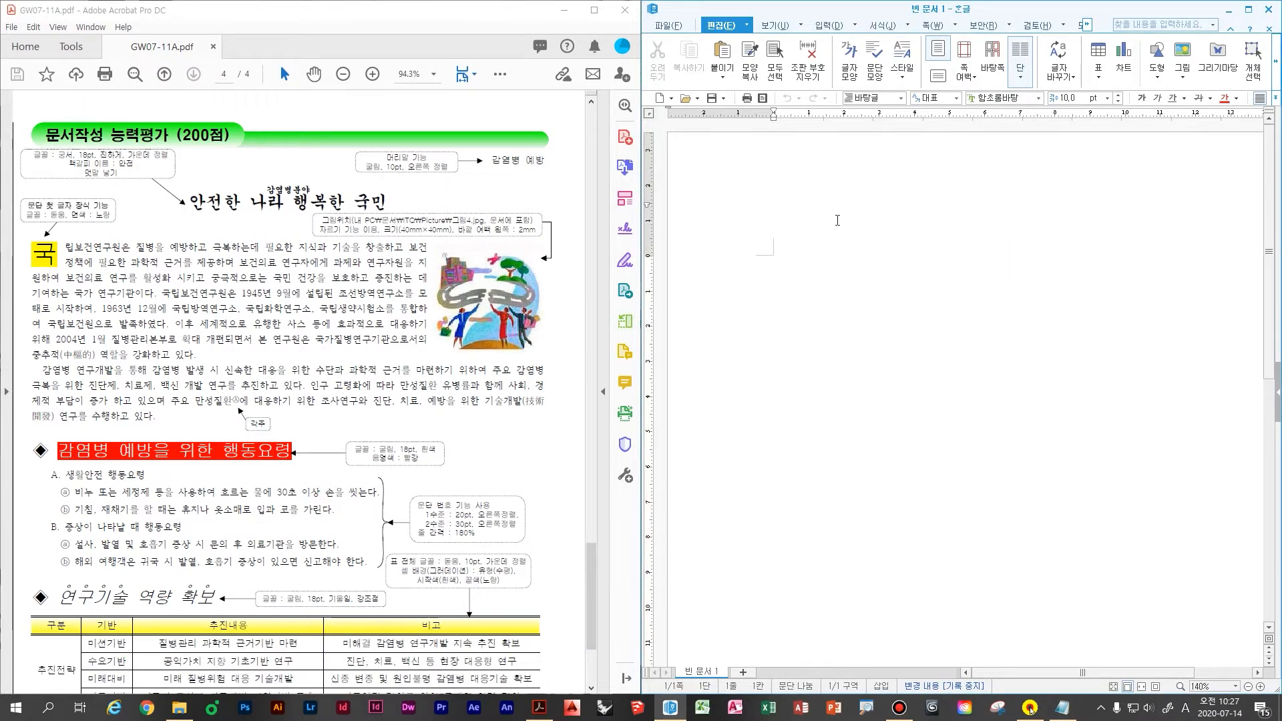
{"action": "key", "text": "F7"}
{"action": "left_click", "coordinate": [903, 335]}
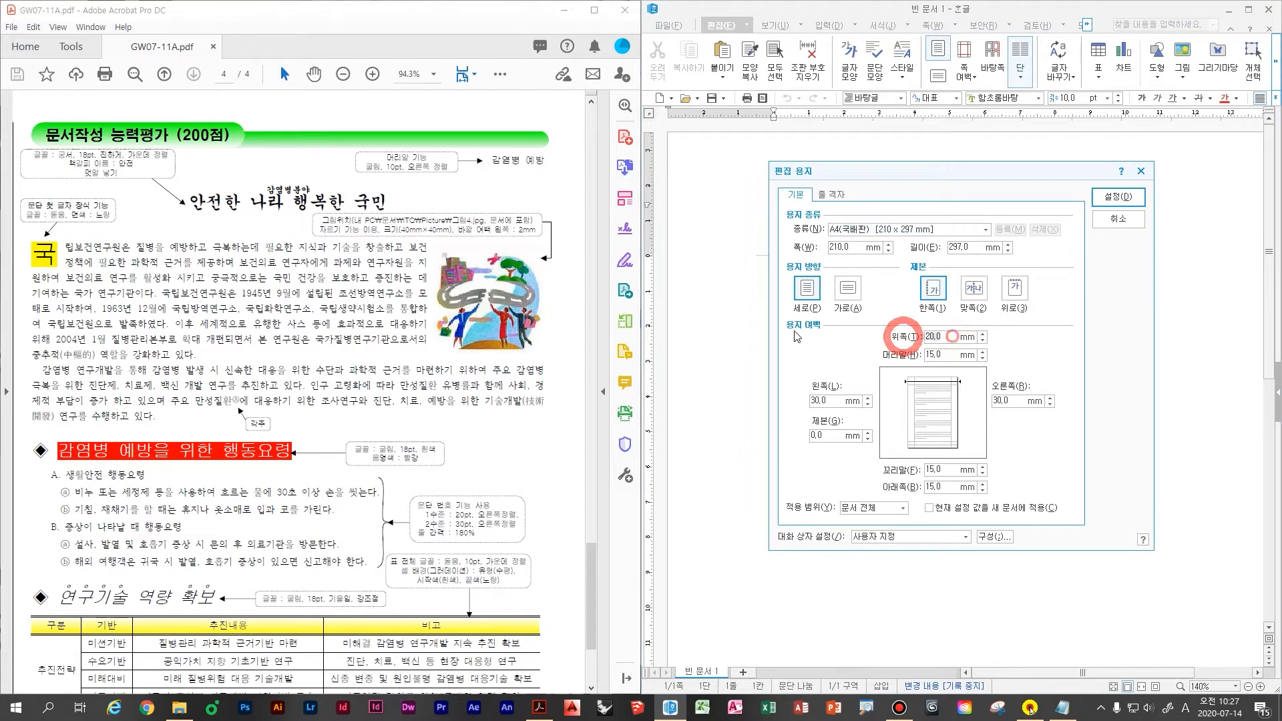
{"action": "type", "text": "10"}
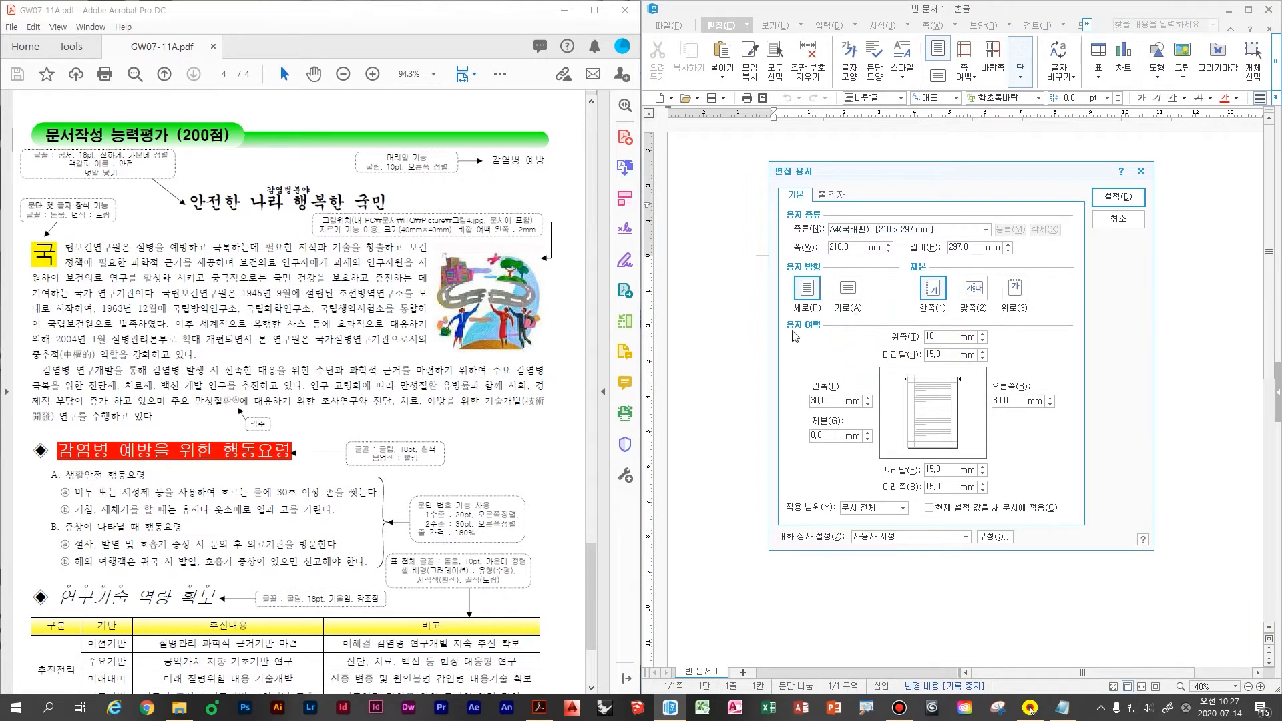
{"action": "key", "text": "Tab"}
{"action": "type", "text": "10"}
{"action": "key", "text": "Tab"}
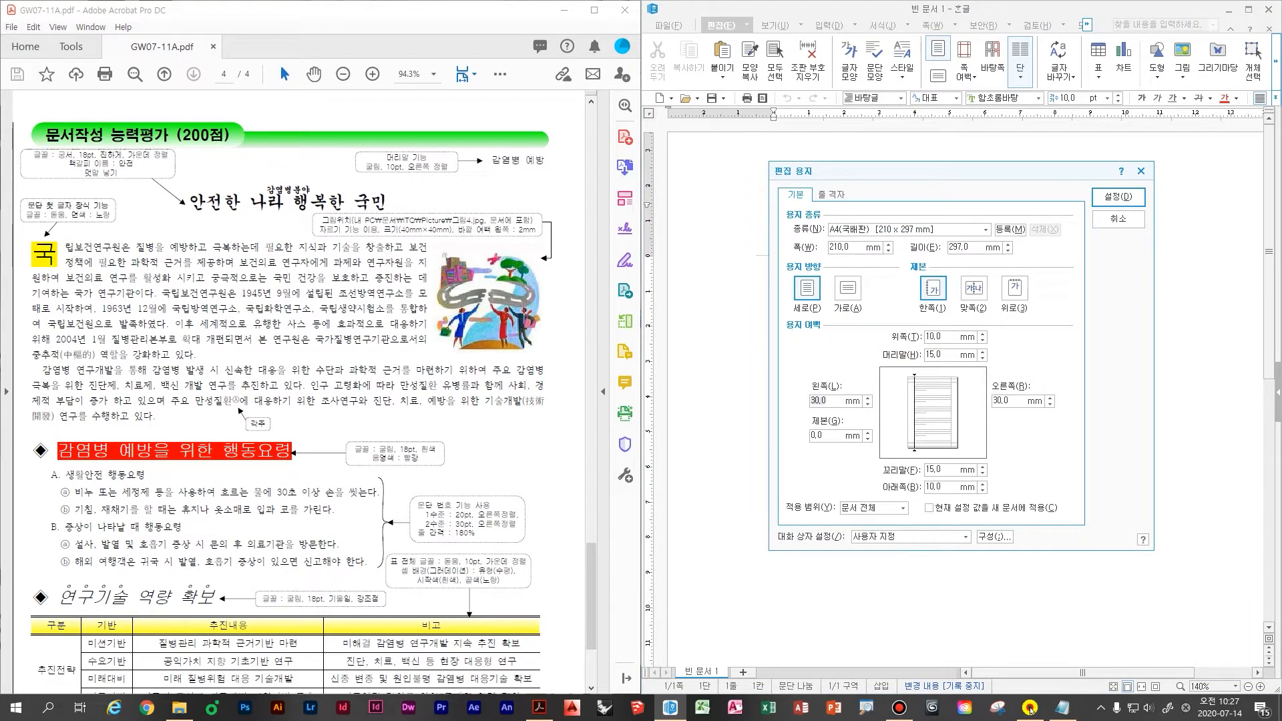
- Set the left and right margins to 11 mm and the header and footer margins to 10 mm, and apply the page setup
{"action": "type", "text": "11"}
{"action": "key", "text": "Tab"}
{"action": "type", "text": "11"}
{"action": "key", "text": "Tab"}
{"action": "type", "text": "10"}
{"action": "key", "text": "Tab"}
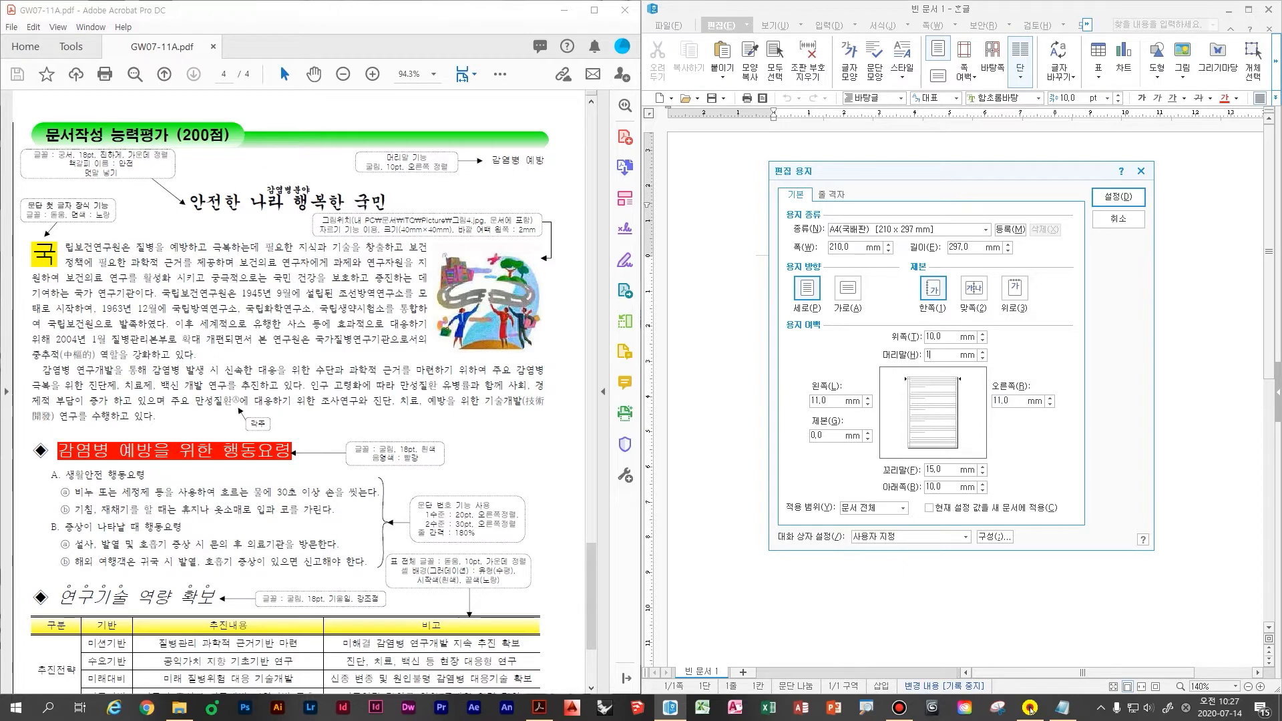
{"action": "type", "text": "10"}
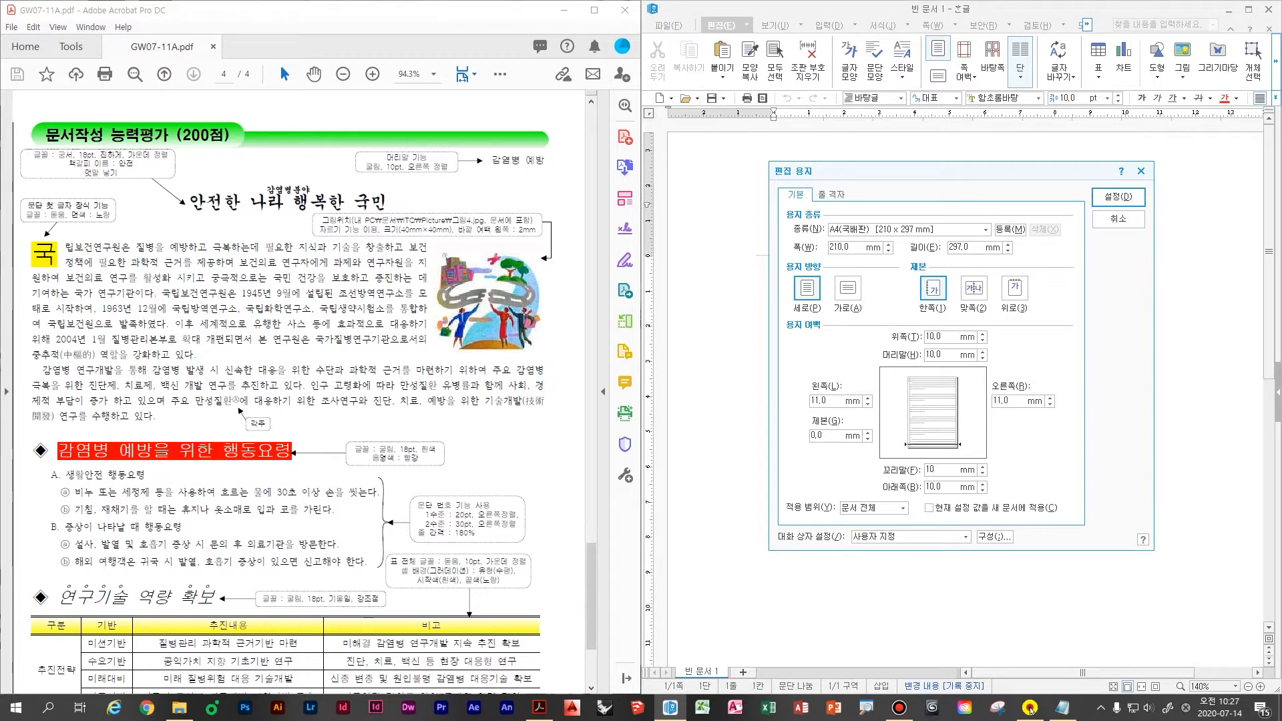
{"action": "key", "text": "Return"}
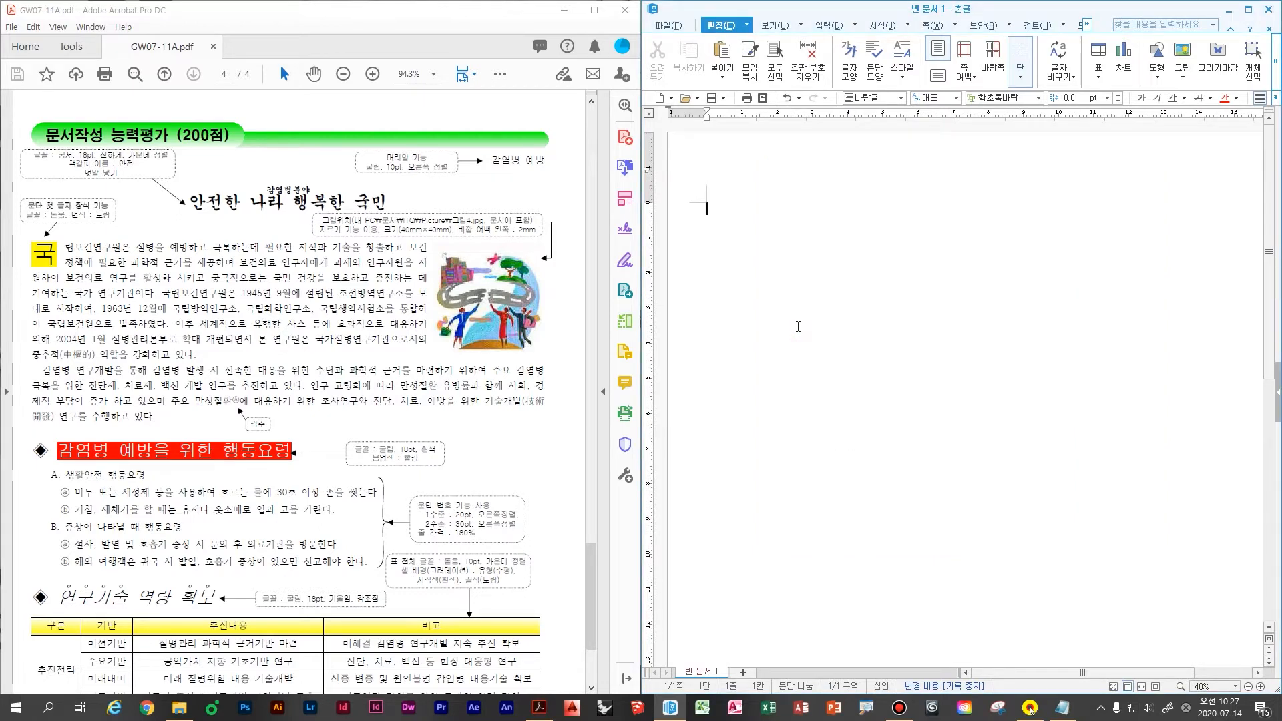
- Enter the question numbers "1." and "2." with a blank line between them, and start a new section on the next page
{"action": "type", "text": "1."}
{"action": "key", "text": "Return"}
{"action": "type", "text": "2."}
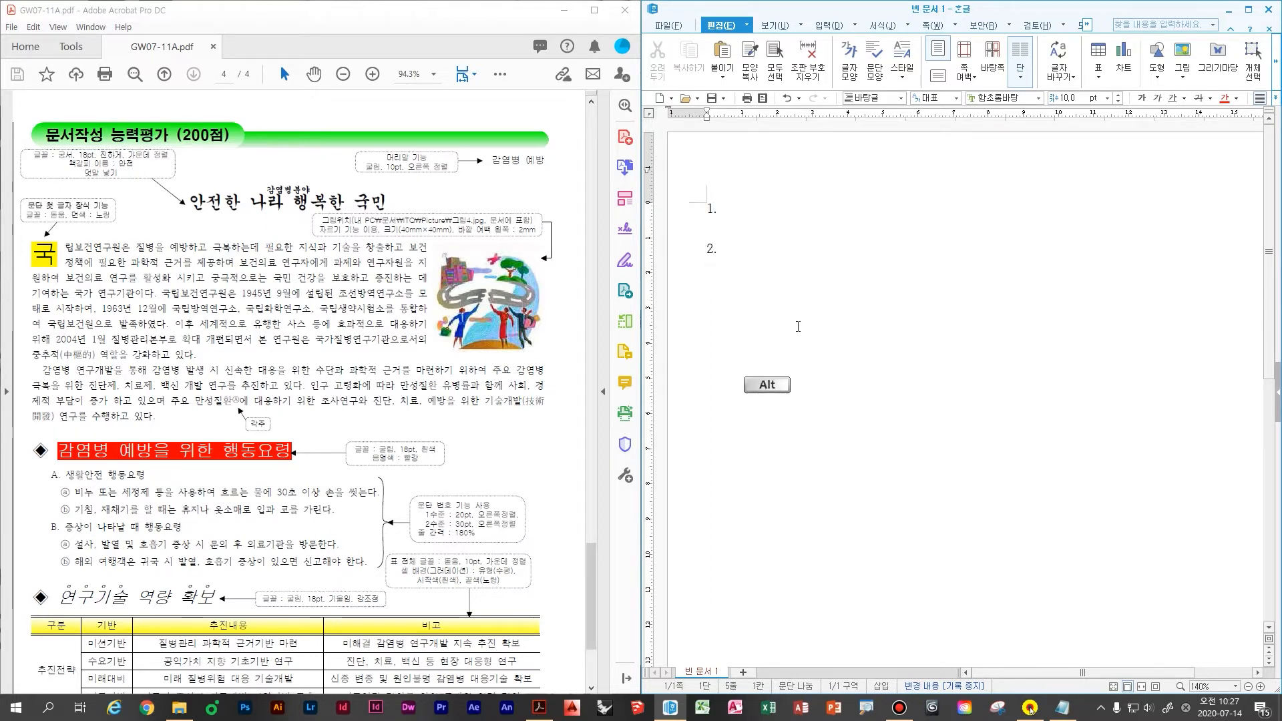
{"action": "key", "text": "alt+shift+Return"}
- Enter "3.", "(1)" and "(2)" spaced apart on one line, and "4." on the second page, and start a third section
{"action": "scroll", "coordinate": [830, 398], "scroll_direction": "down", "scroll_amount": 3}
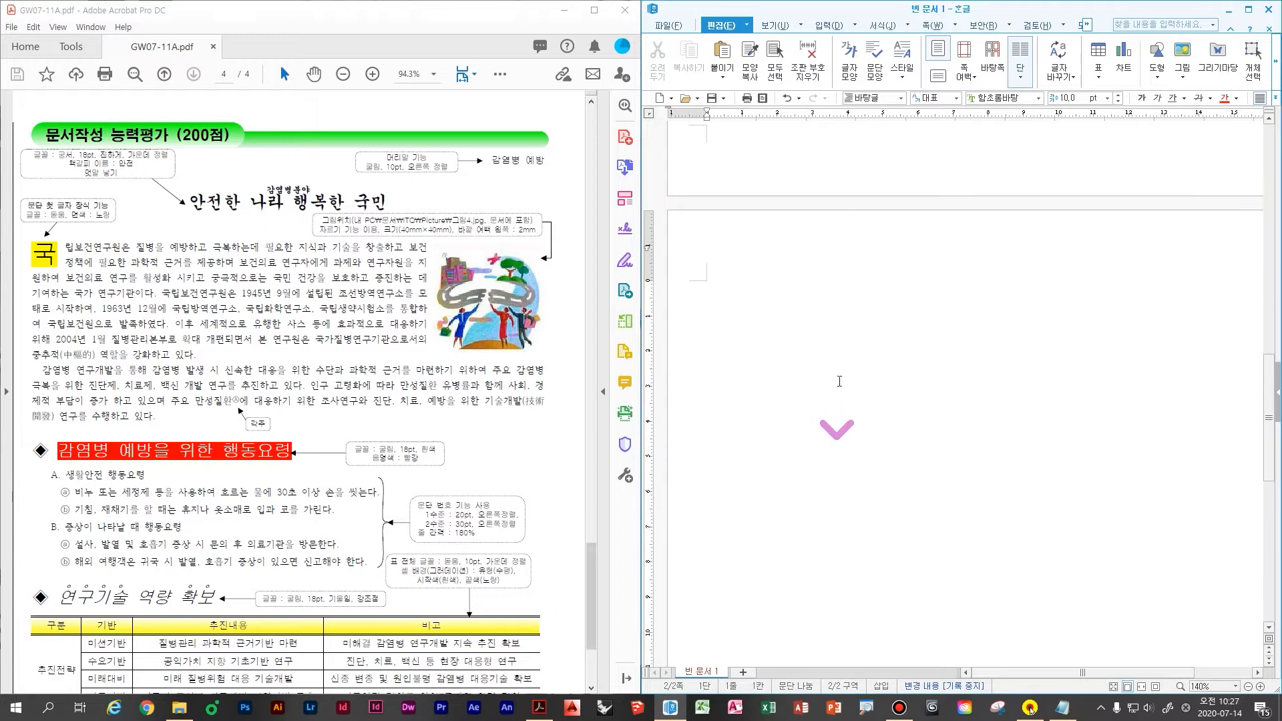
{"action": "key", "text": "Return"}
{"action": "type", "text": "(1)             (2"}
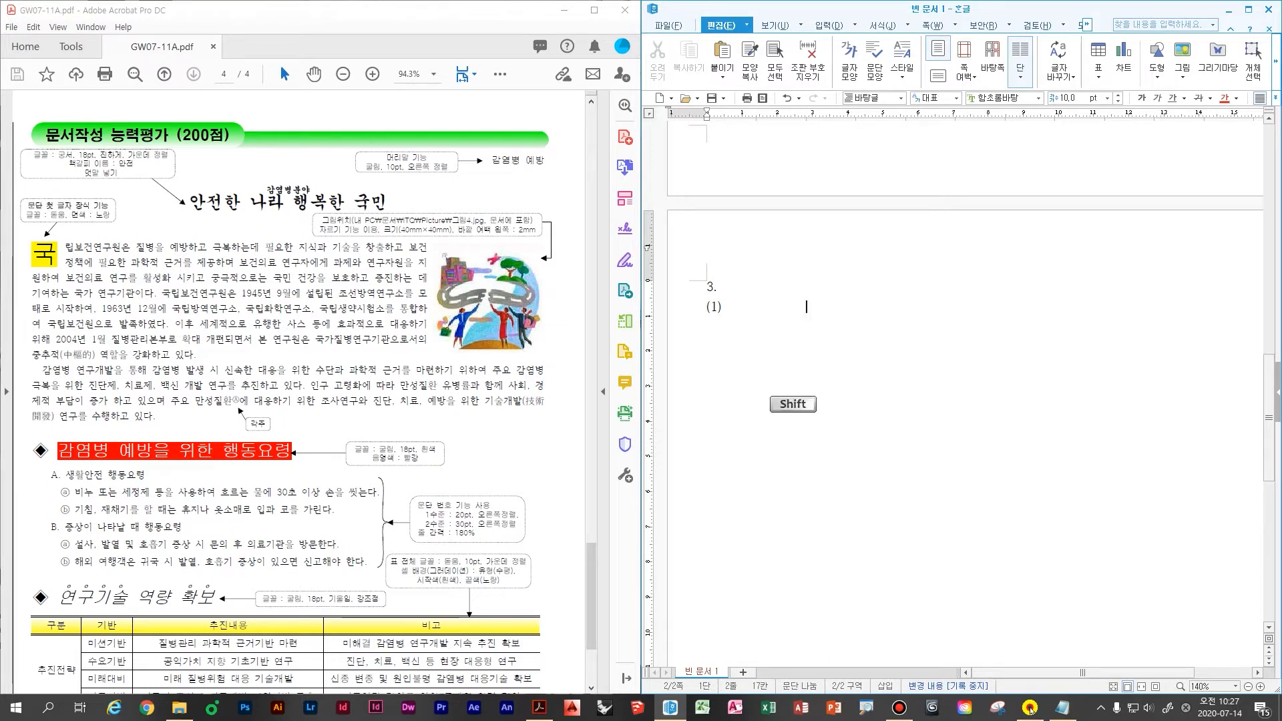
{"action": "type", "text": ")"}
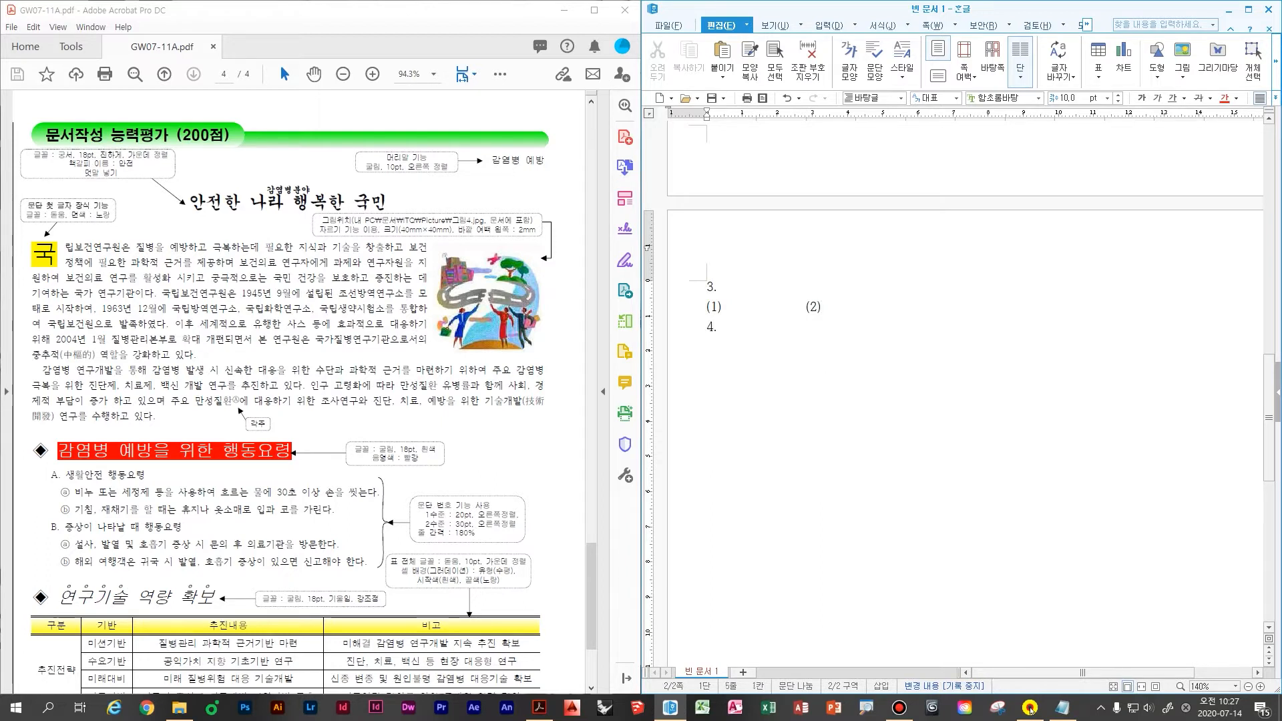
{"action": "key", "text": "alt+shift+Return"}
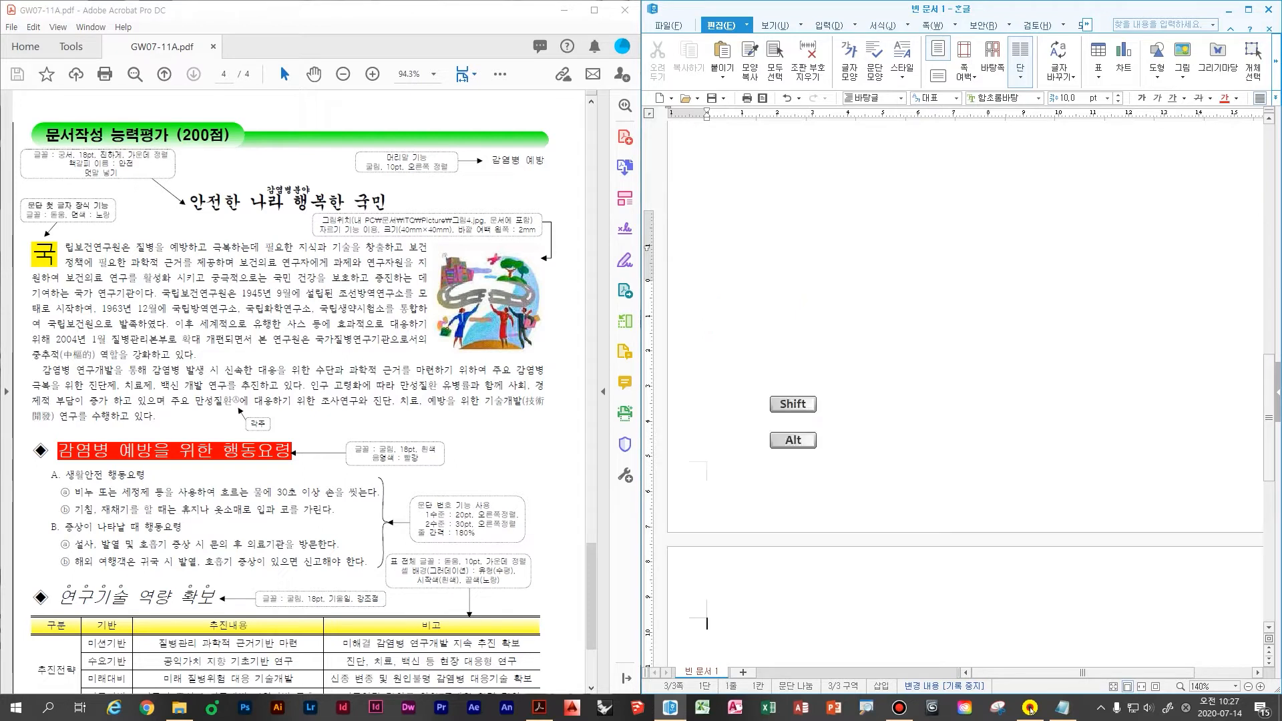
- Enter the title "안전한 나라 행복한 국민" on the third page and leave one blank line below it
{"action": "scroll", "coordinate": [823, 381], "scroll_direction": "down", "scroll_amount": 5}
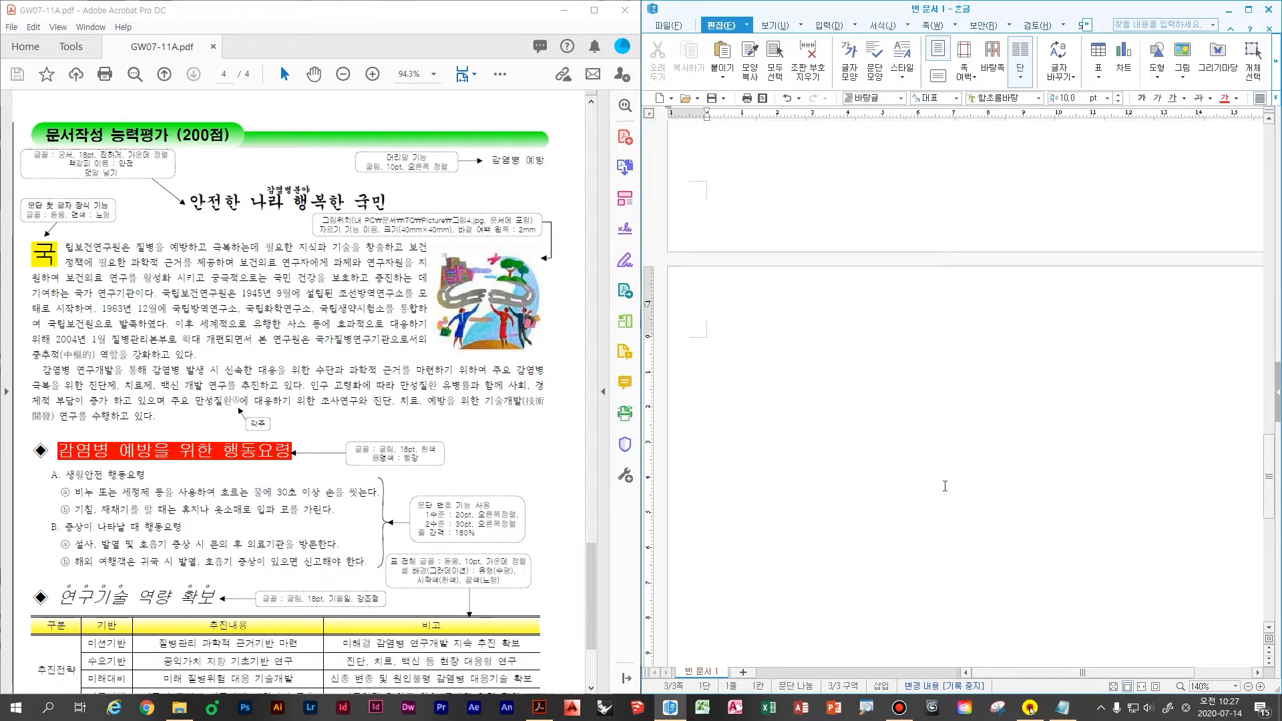
{"action": "type", "text": "안전한 나라 행복ㅎ"}
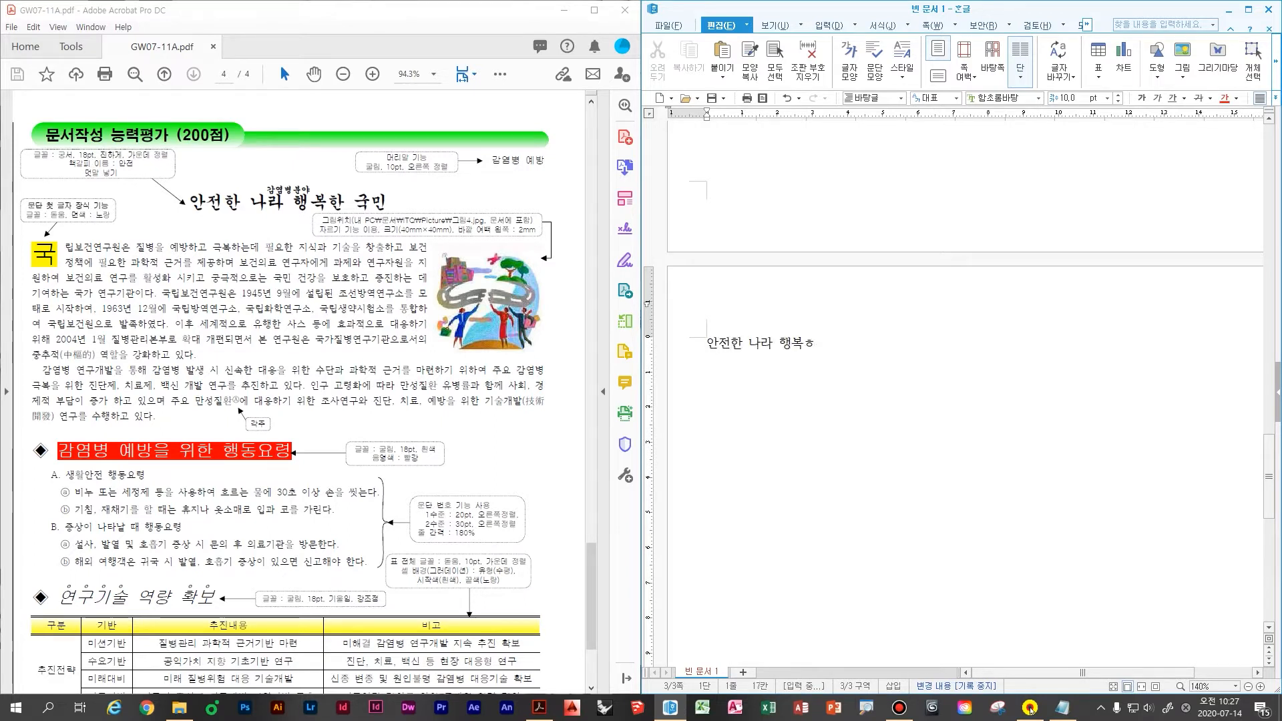
{"action": "type", "text": "ㅏㄴ 국민"}
{"action": "key", "text": "Return"}
{"action": "key", "text": "Return"}
- Begin the body paragraph with "국립보건연구원은 질병을 예방하고 극복하는데 필요한 지식과 기술을 창출하고"
{"action": "type", "text": "국립"}
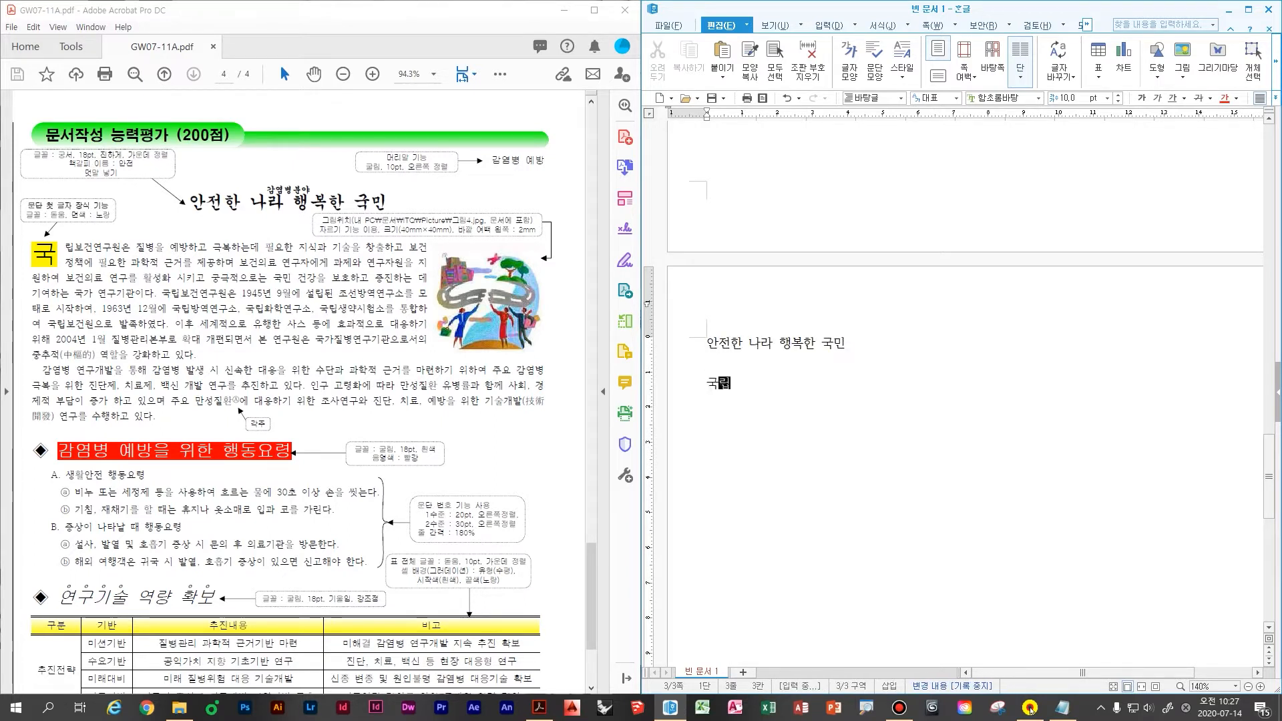
{"action": "type", "text": "보건연구원ㅇ"}
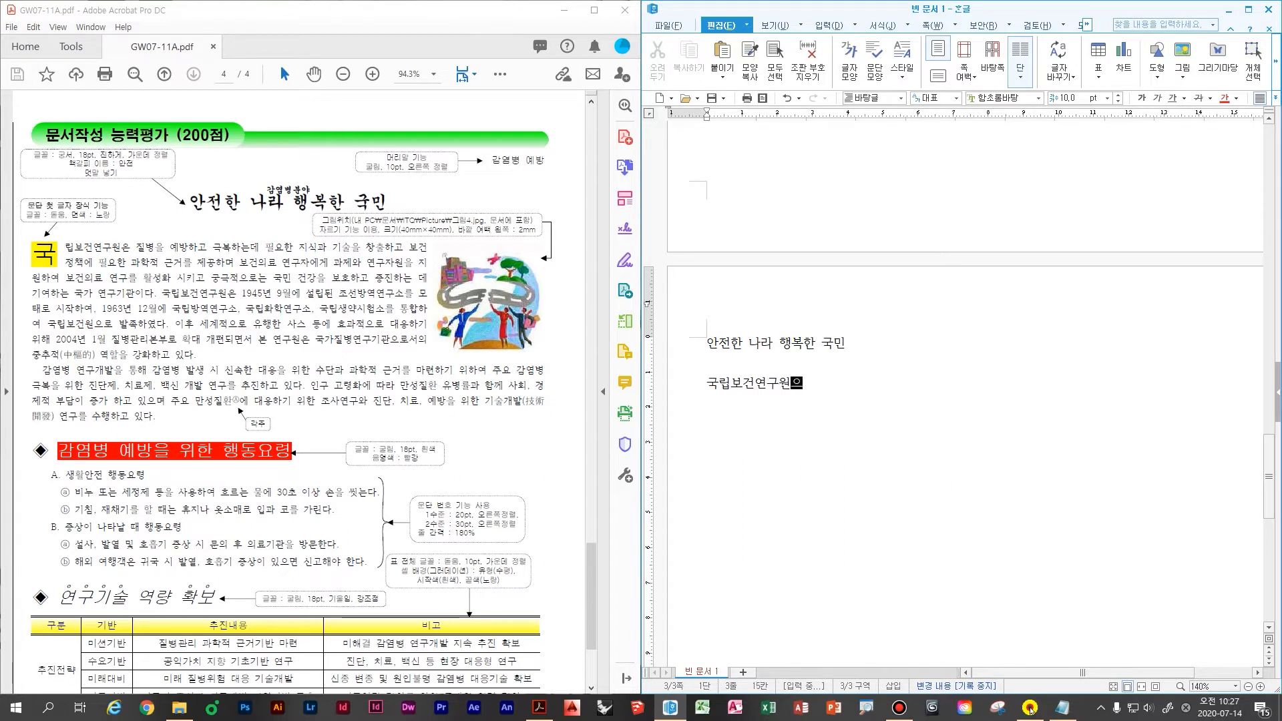
{"action": "type", "text": "ㅡㄴ 질ㅂㅕㅇ을 예방하고 "}
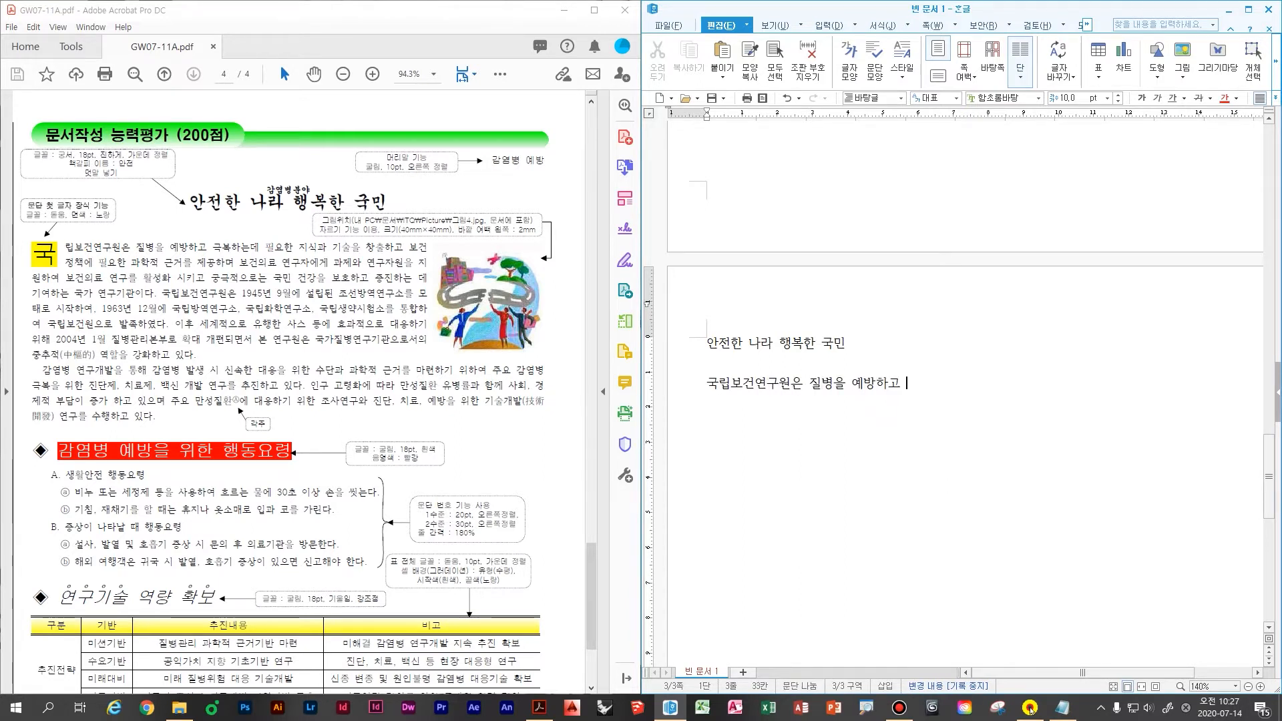
{"action": "type", "text": "극복하는데 필요한 지식과 기술"}
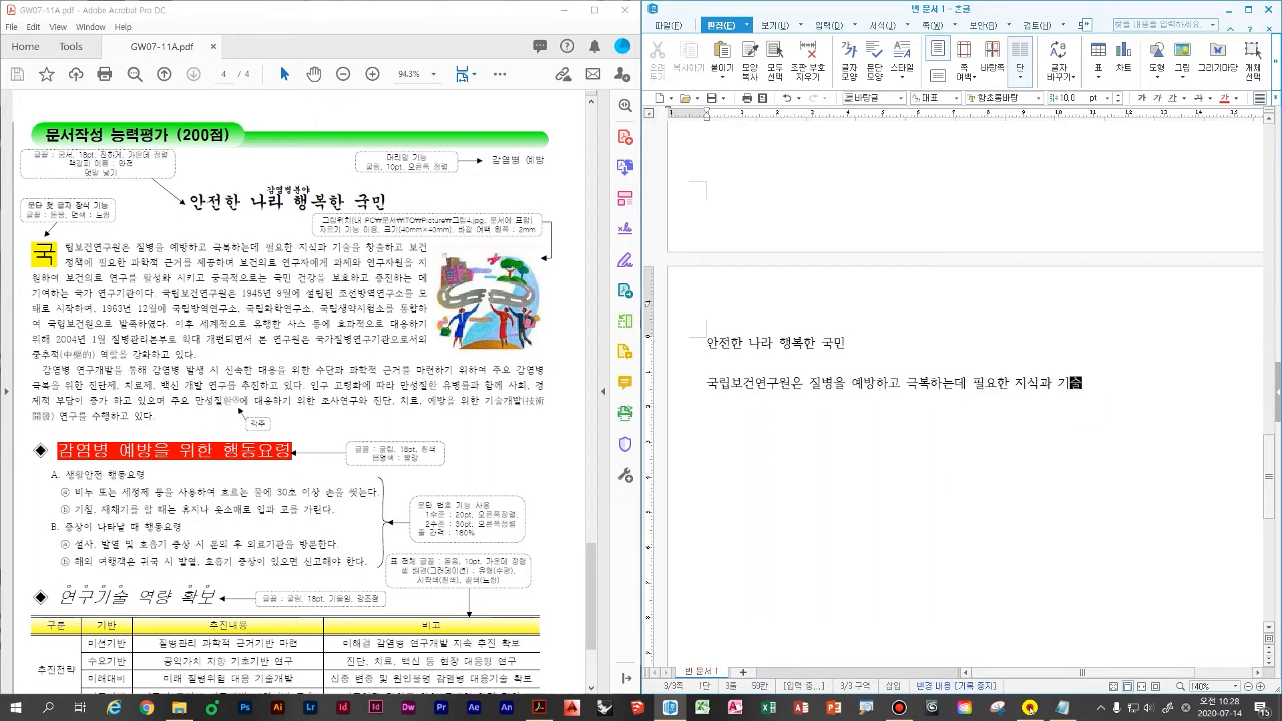
{"action": "type", "text": "을 창출하고 ㅂ"}
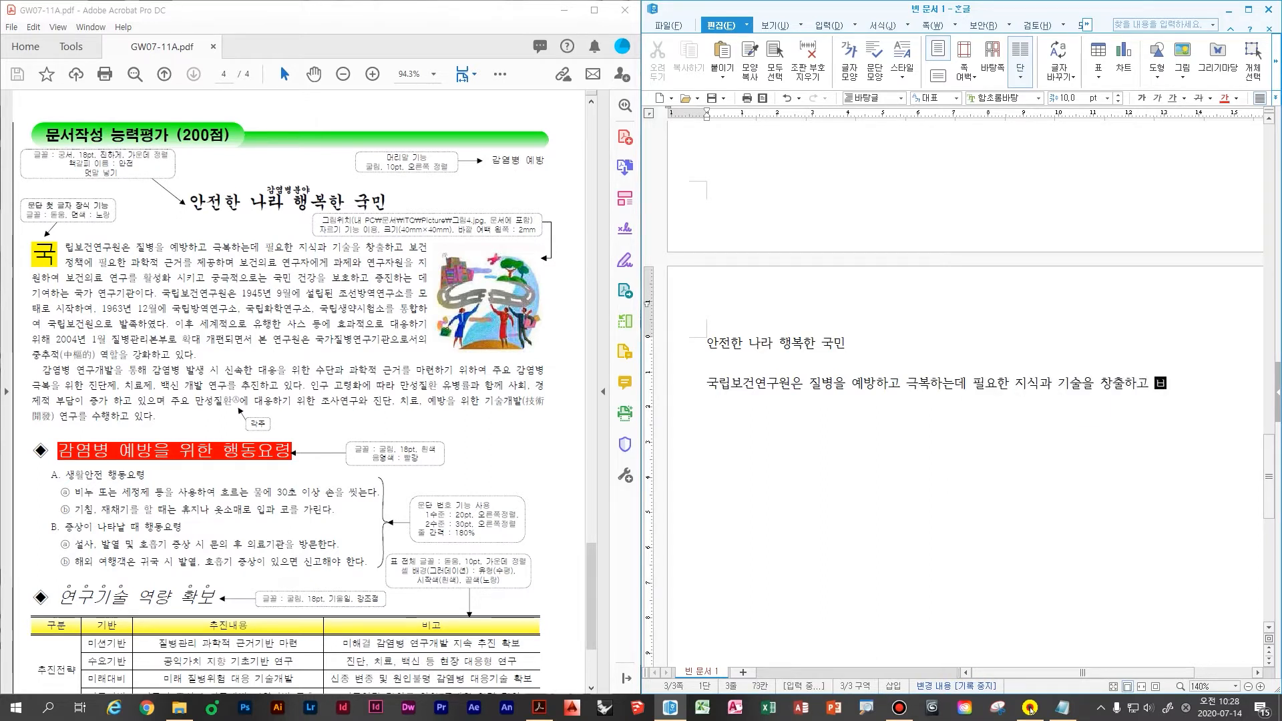
- Continue the sentence with "보건정책에 필요한 과학적 근거를 제공하며 보건의료 연구자에게 과제와 연구자원을 지원하여 보건의료 연구를"
{"action": "type", "text": "ㅗ건정책에 필요"}
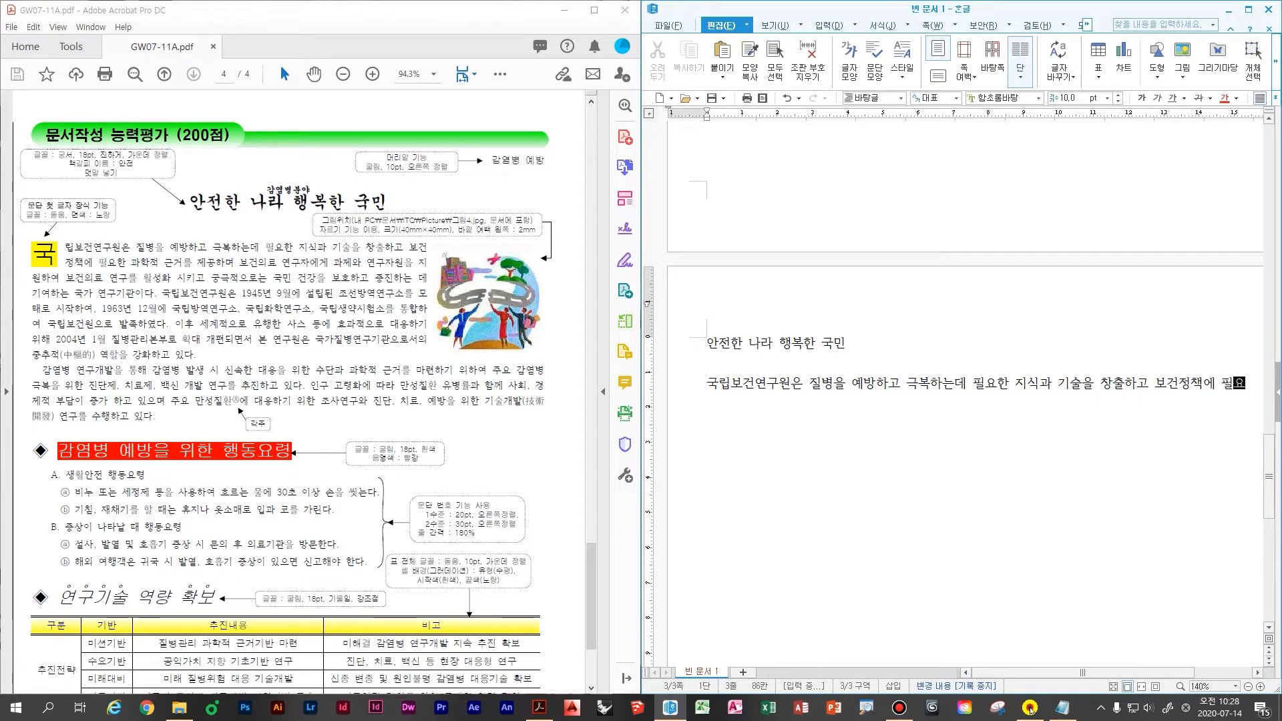
{"action": "type", "text": "한 과학적 "}
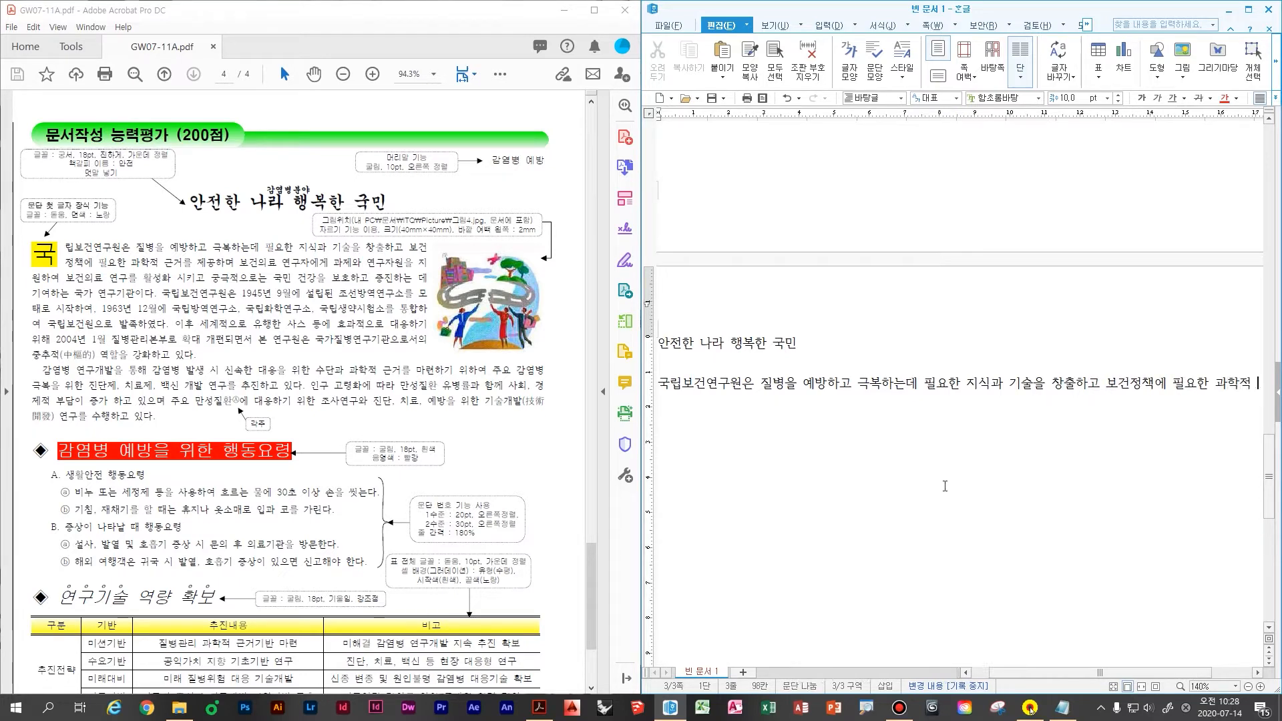
{"action": "type", "text": "근거를 제공하며 보건"}
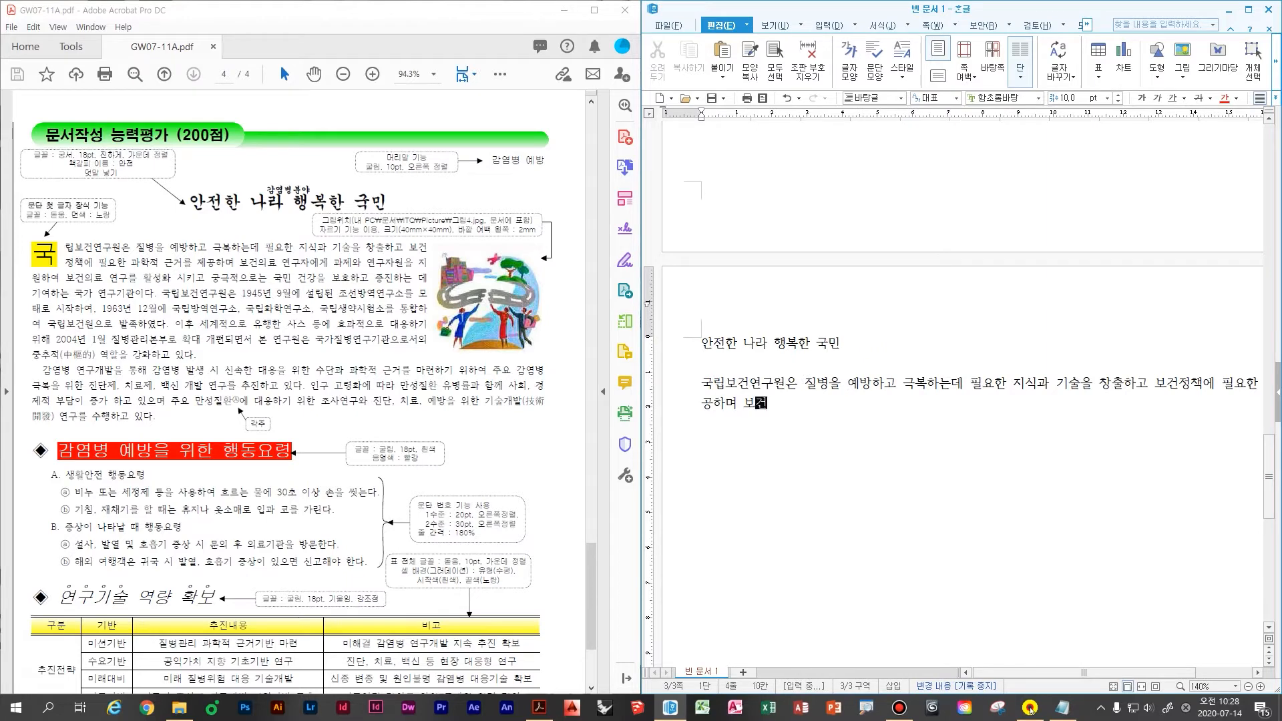
{"action": "type", "text": "의료 연구장에게 과제와 연ㄱ"}
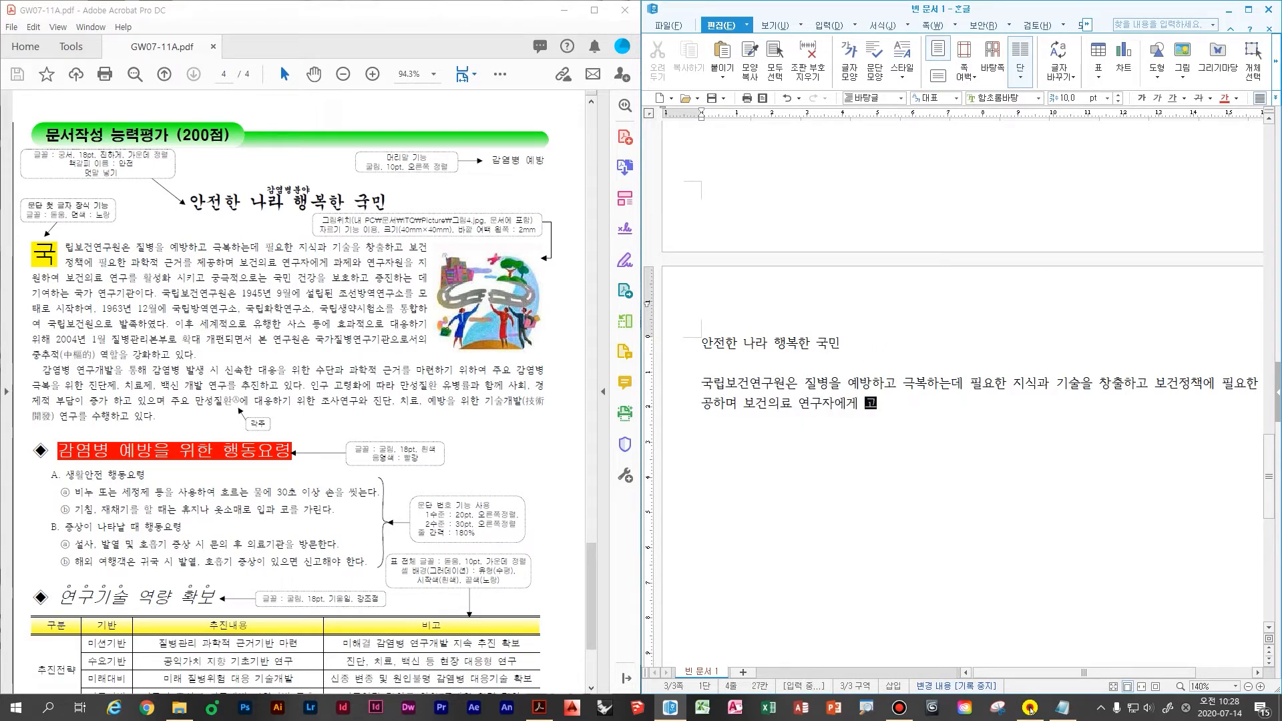
{"action": "type", "text": "구자원을 지원하여 ㅂ보건의료 연구를 "}
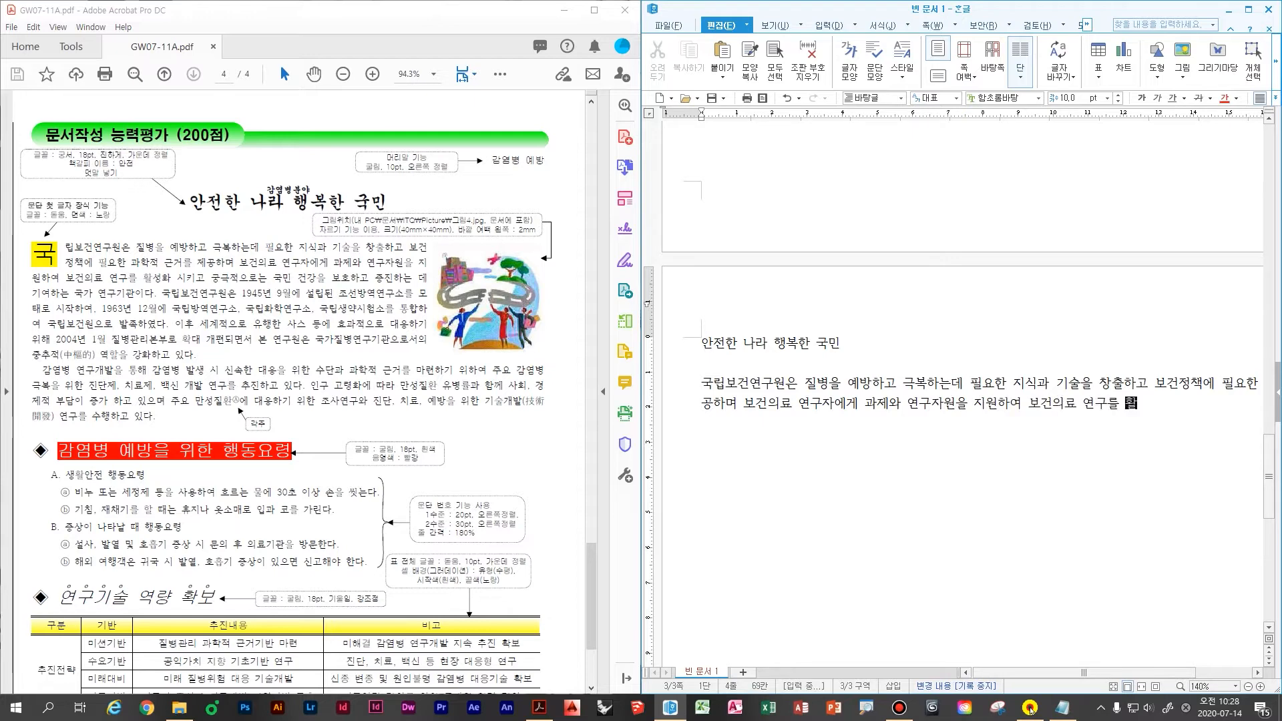
- Complete the first sentence with "활성화 시키고 궁극적으로는 국민 건강을 보호하고 증진하는 데 기여하는 국가 연구기관이다."
{"action": "type", "text": "활성화 시키고 궁"}
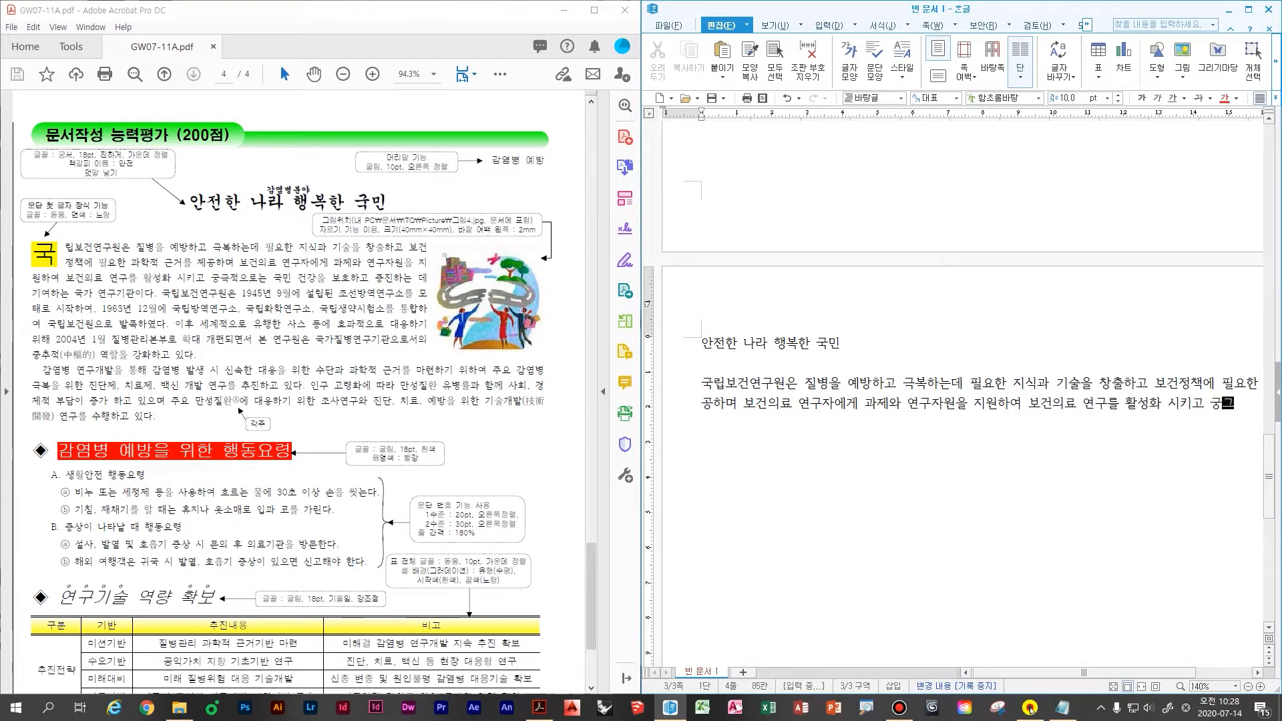
{"action": "type", "text": "극적으로는 국민 건강을 보호하고 증진"}
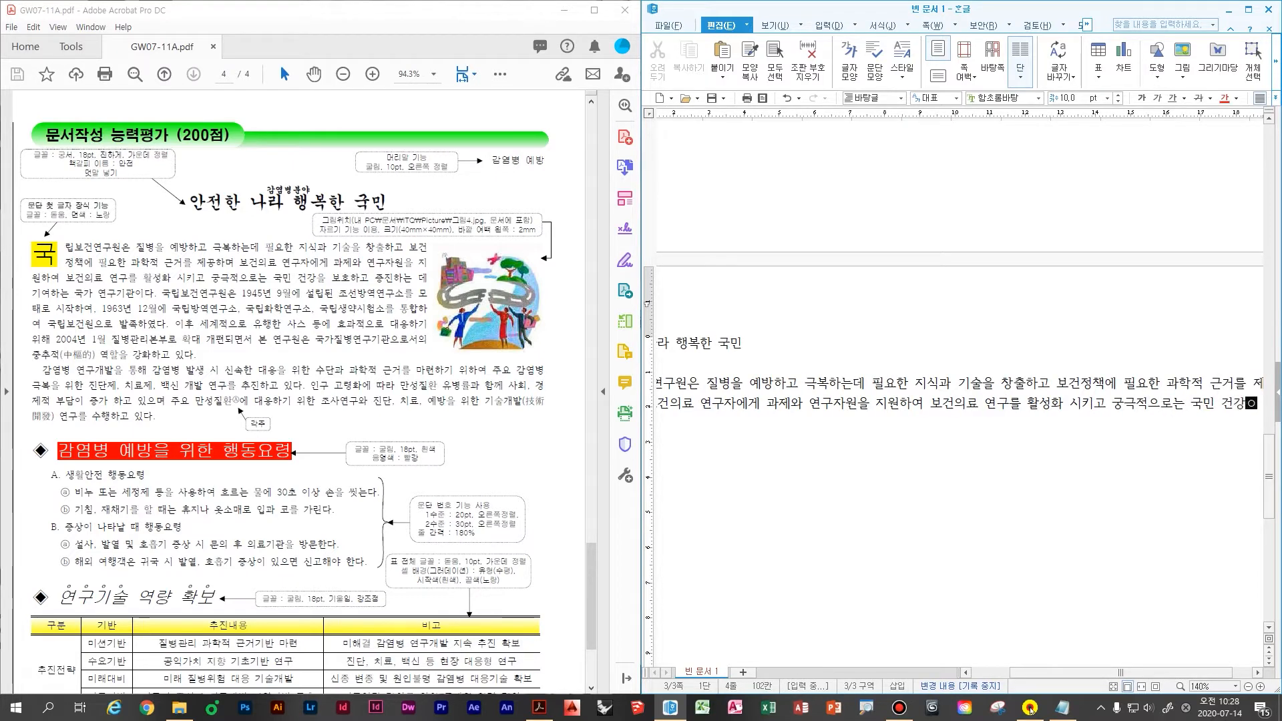
{"action": "type", "text": "하는"}
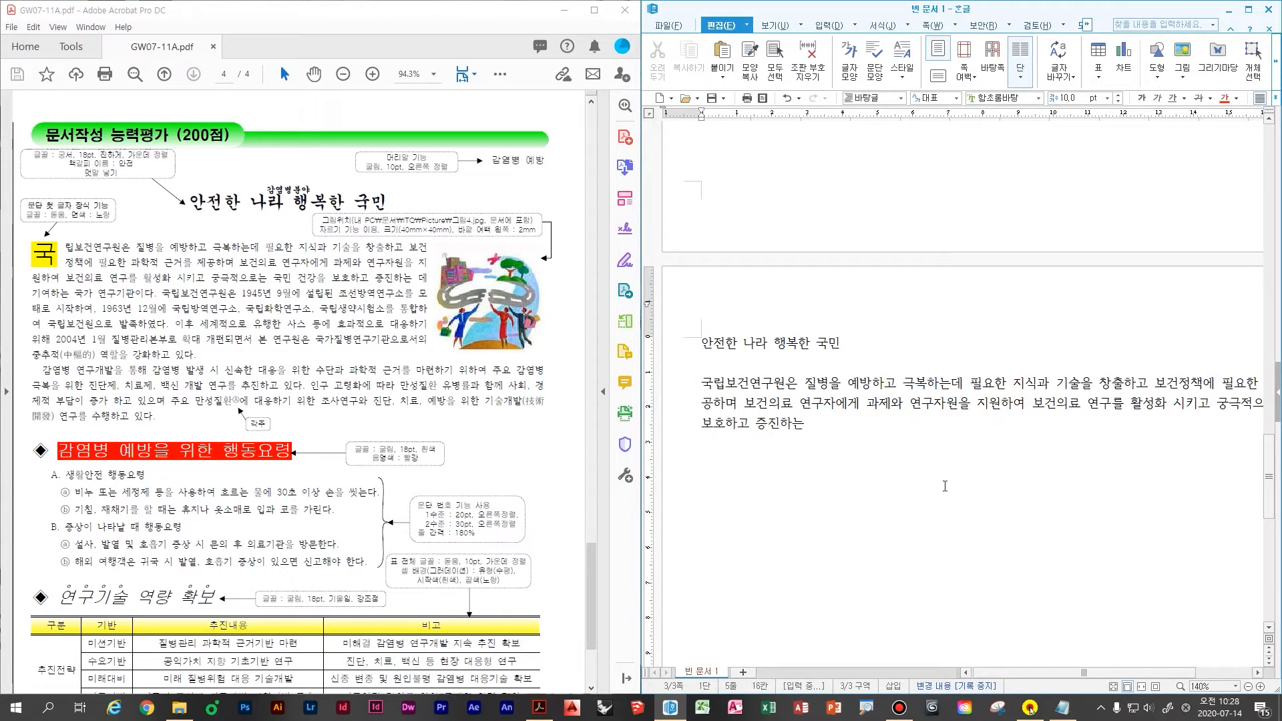
{"action": "type", "text": " 데 기여하는 국기과"}
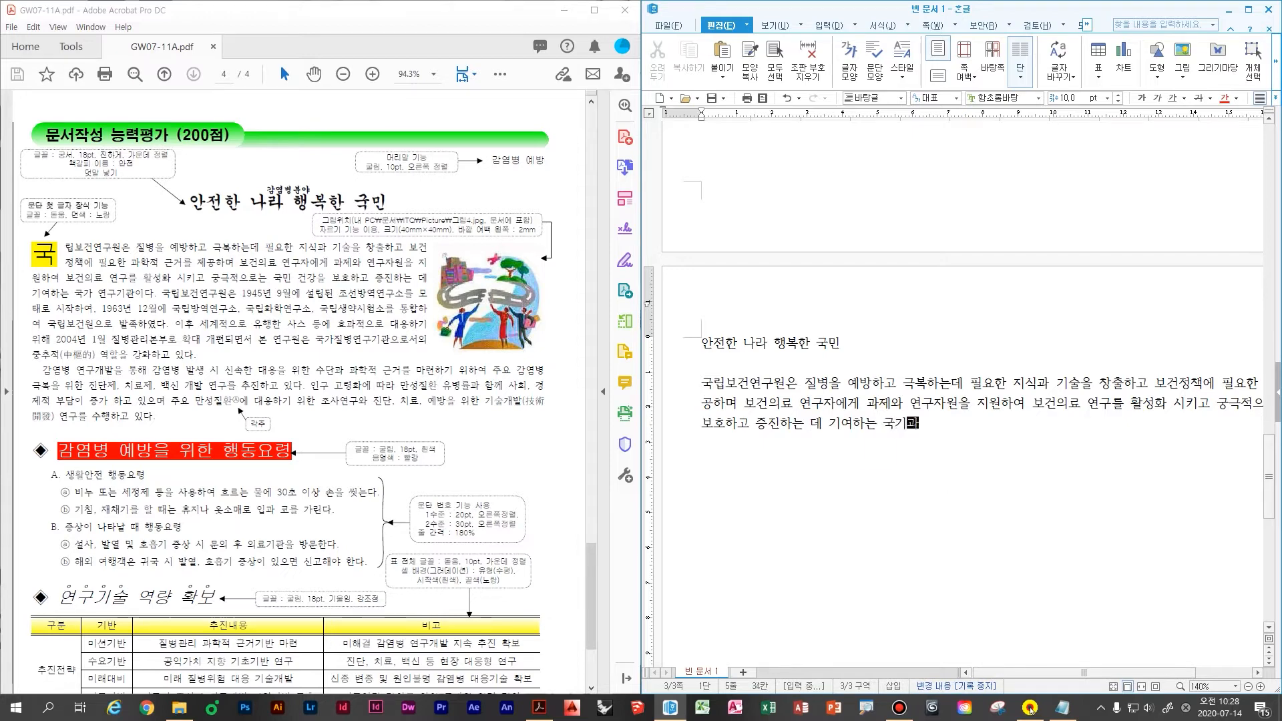
{"action": "key", "text": "BackSpace"}
{"action": "type", "text": "연구기관이다."}
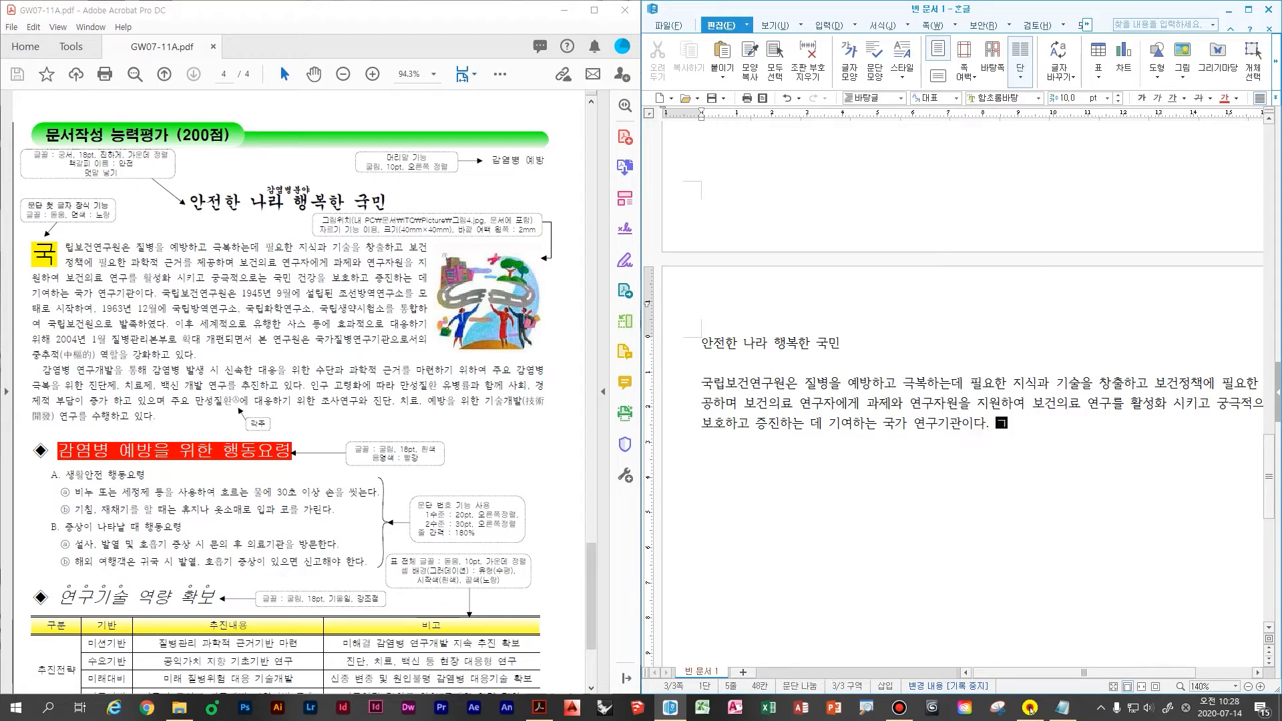
- Continue the body paragraph with "국립보건연구원은 1945년 9월에 설립된 조선방역연구소를 모태로", correcting the mistyped syllables
{"action": "type", "text": " 국립보건연구원은 1945"}
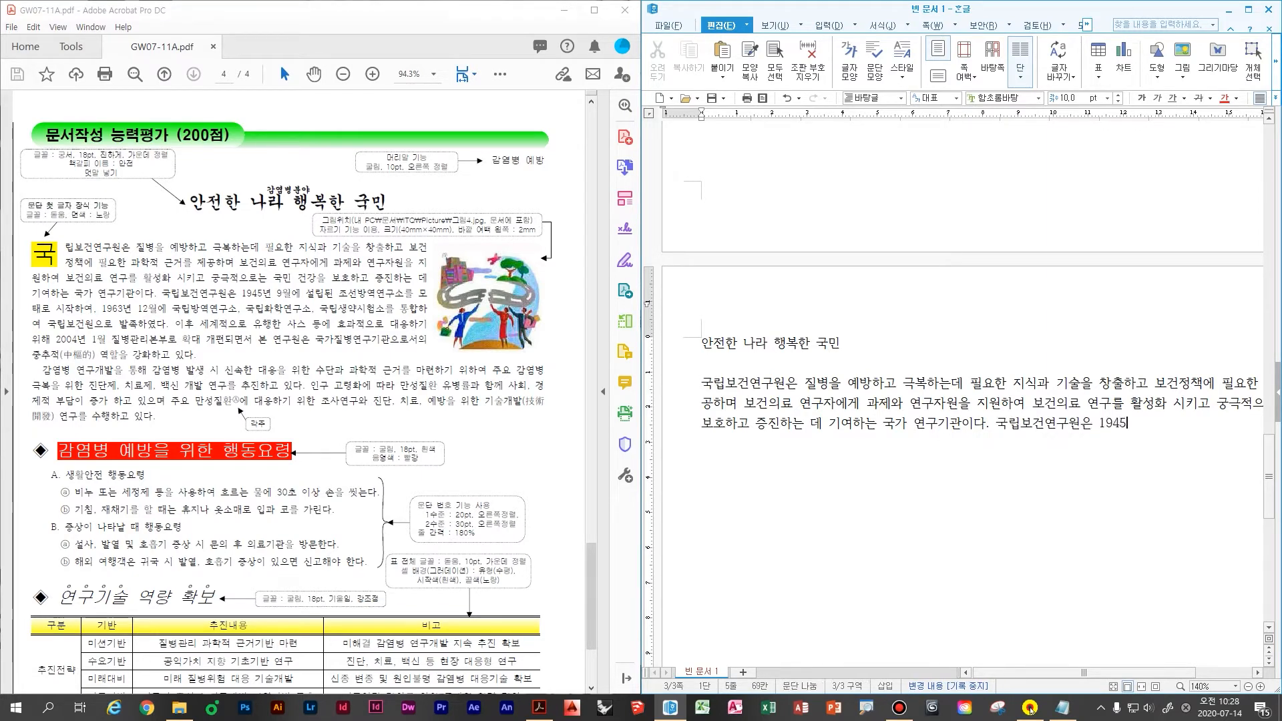
{"action": "type", "text": "년 9월에 ㅅ"}
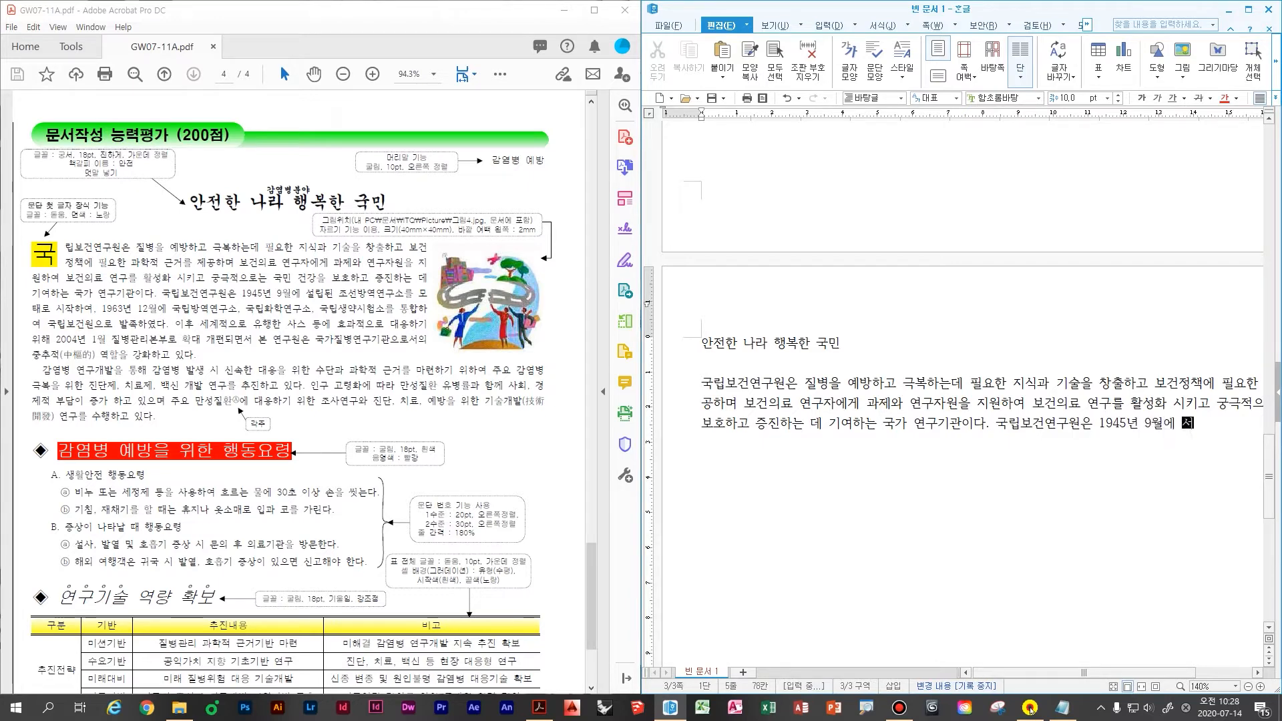
{"action": "type", "text": "설립된 조선방여"}
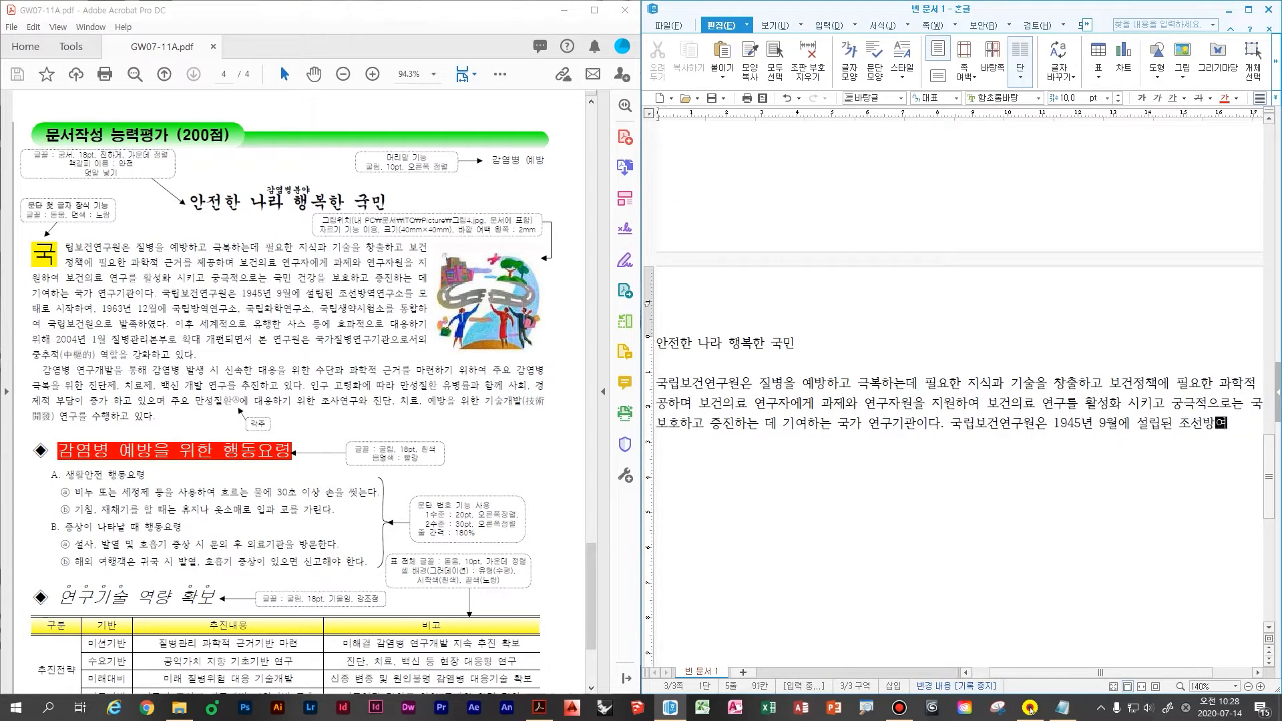
{"action": "type", "text": "역여"}
{"action": "key", "text": "BackSpace"}
{"action": "key", "text": "BackSpace"}
{"action": "key", "text": "BackSpace"}
{"action": "type", "text": "역연구소를 모ㄷ"}
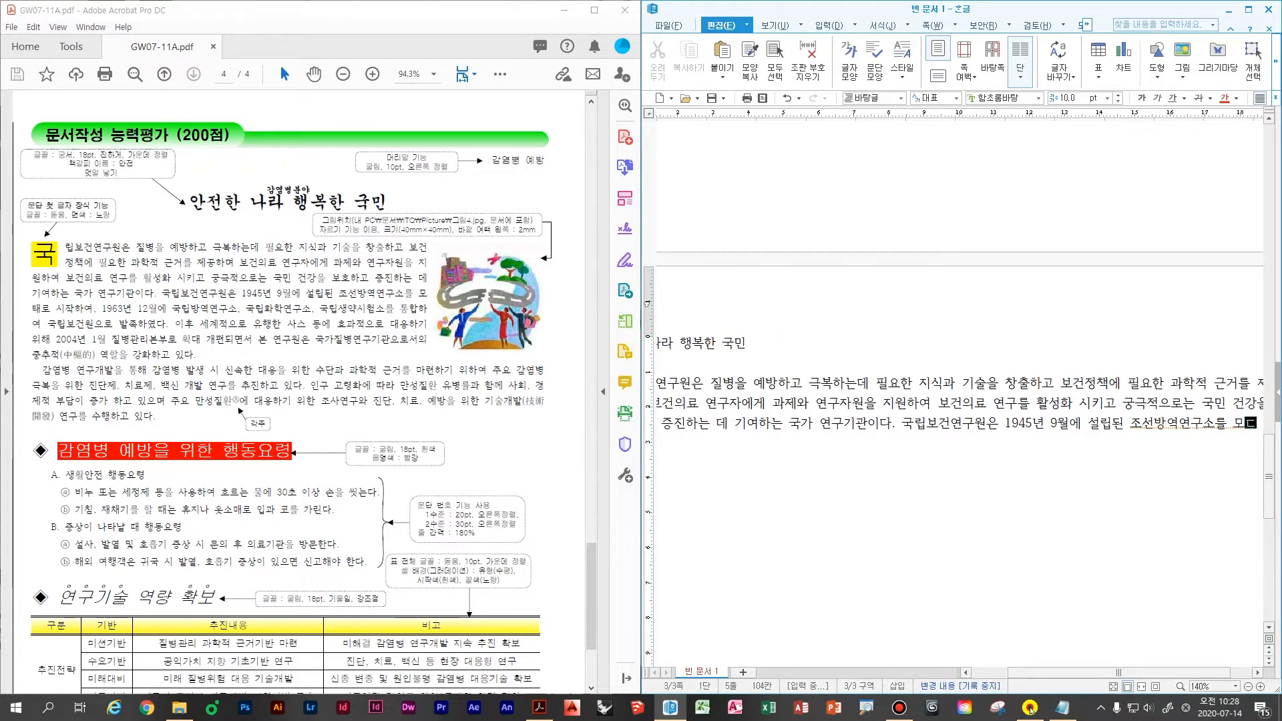
{"action": "type", "text": "태하"}
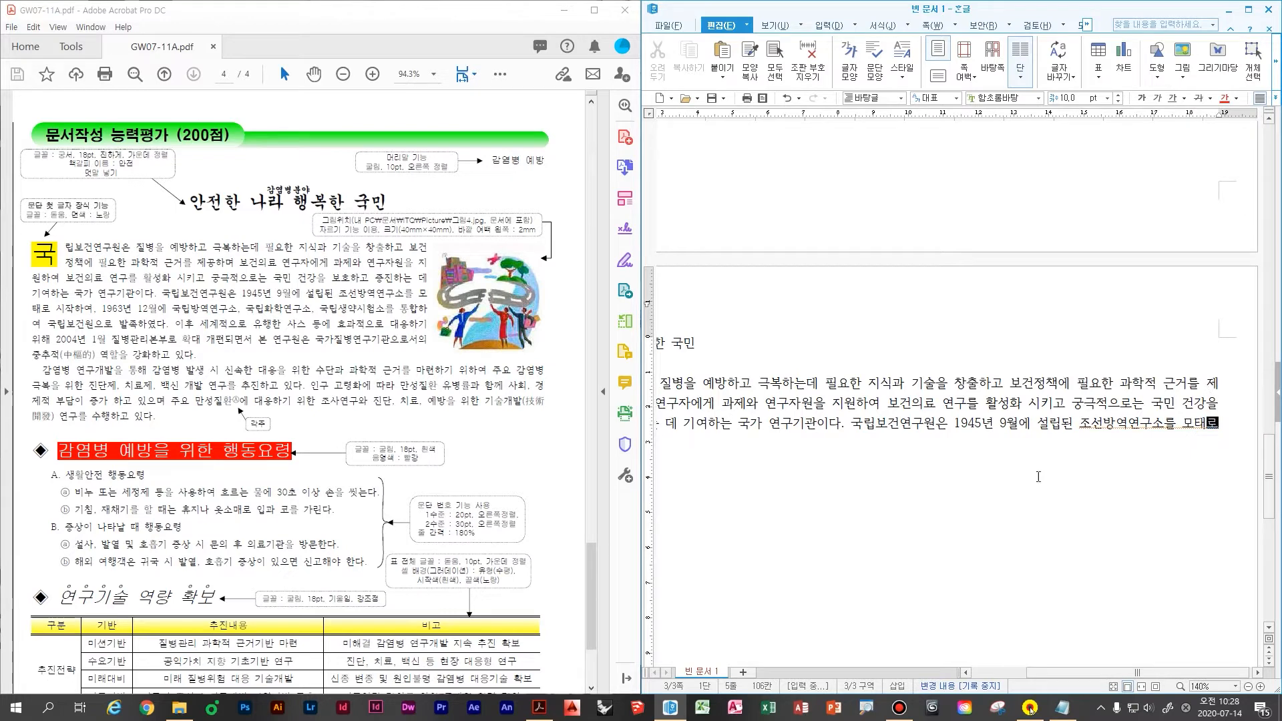
- Continue the sentence after "모태로" with "시작하여, 1963년 12월에 국립방역연구소,"
{"action": "scroll", "coordinate": [1038, 477], "scroll_direction": "down", "scroll_amount": 2}
{"action": "left_click", "coordinate": [1246, 385]}
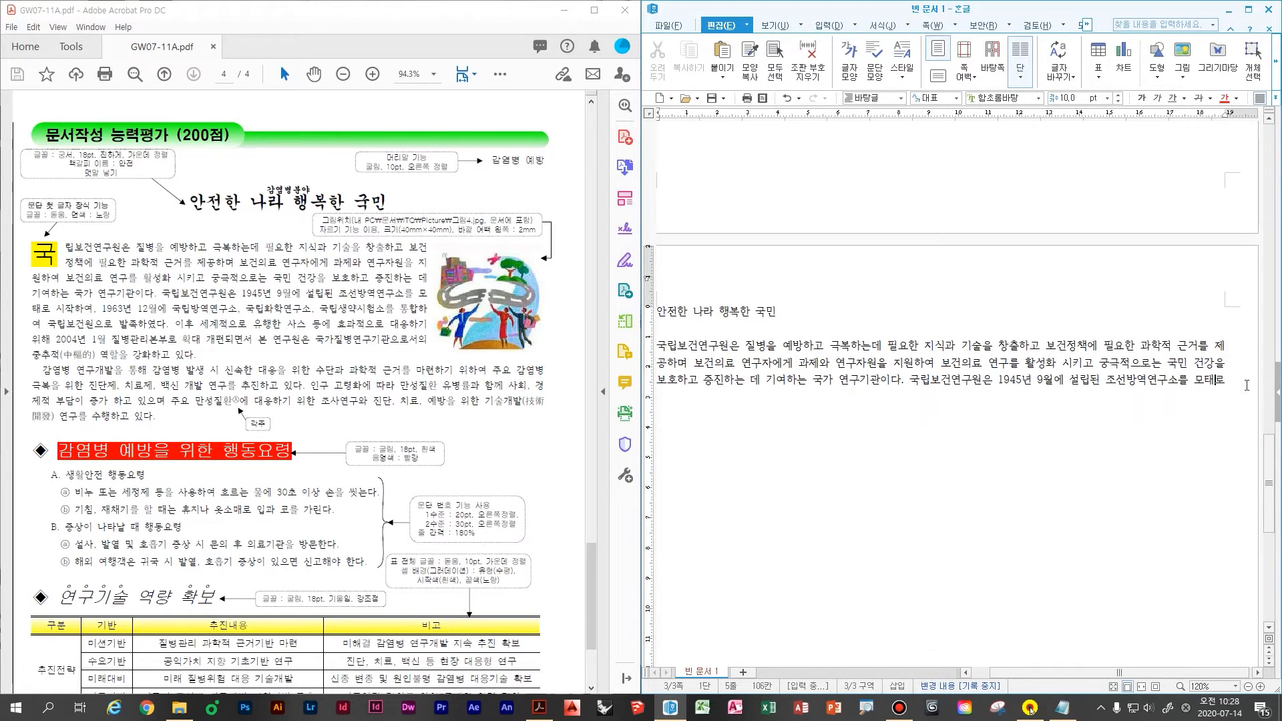
{"action": "type", "text": "시"}
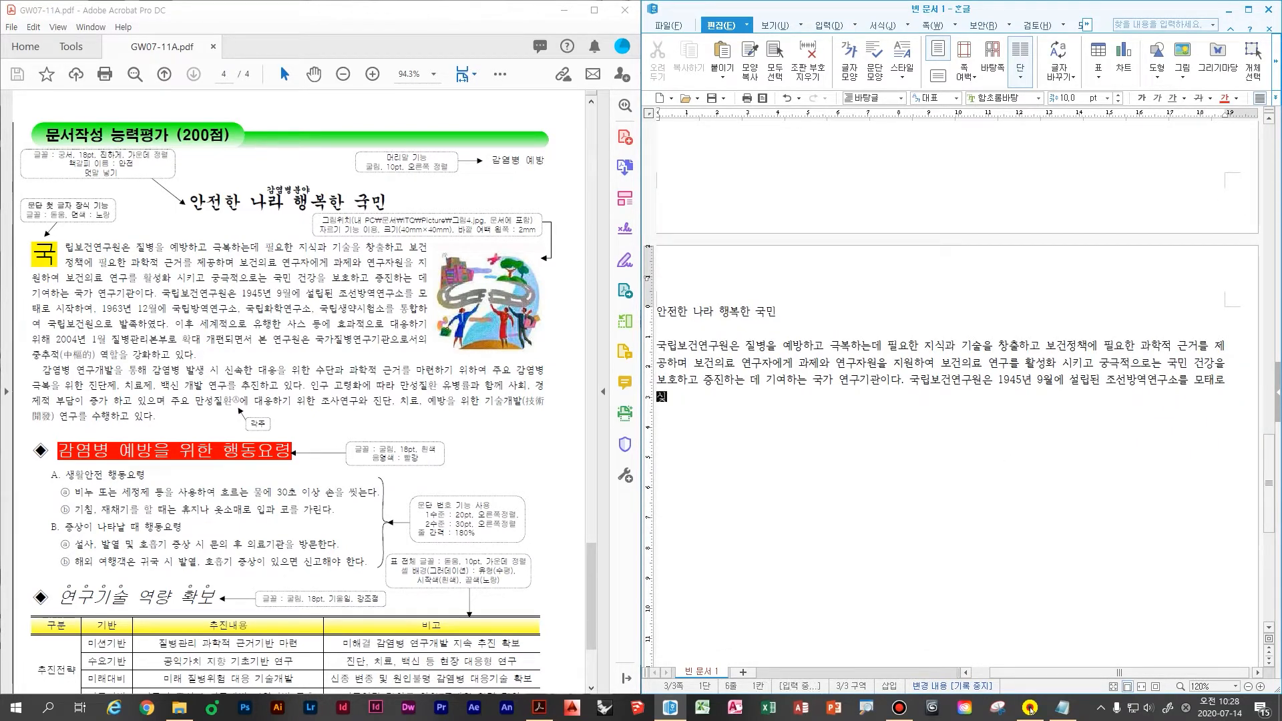
{"action": "type", "text": "작하여, 196"}
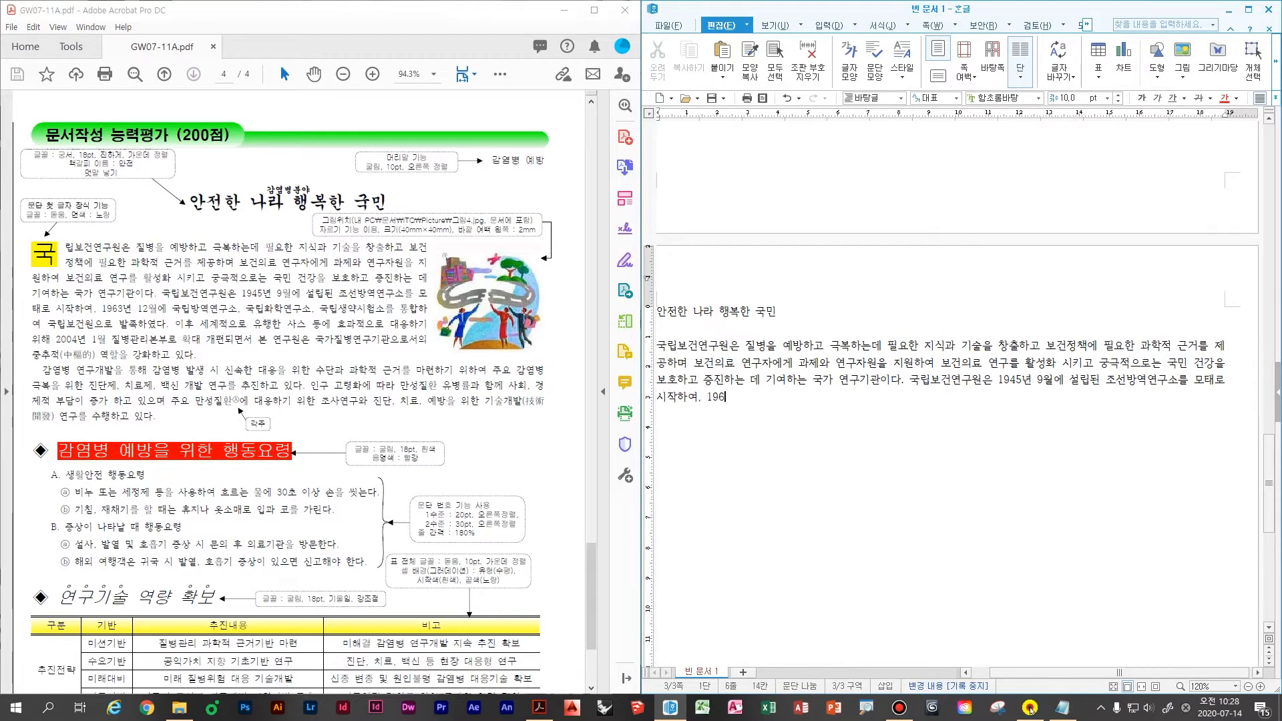
{"action": "type", "text": "3년 12월"}
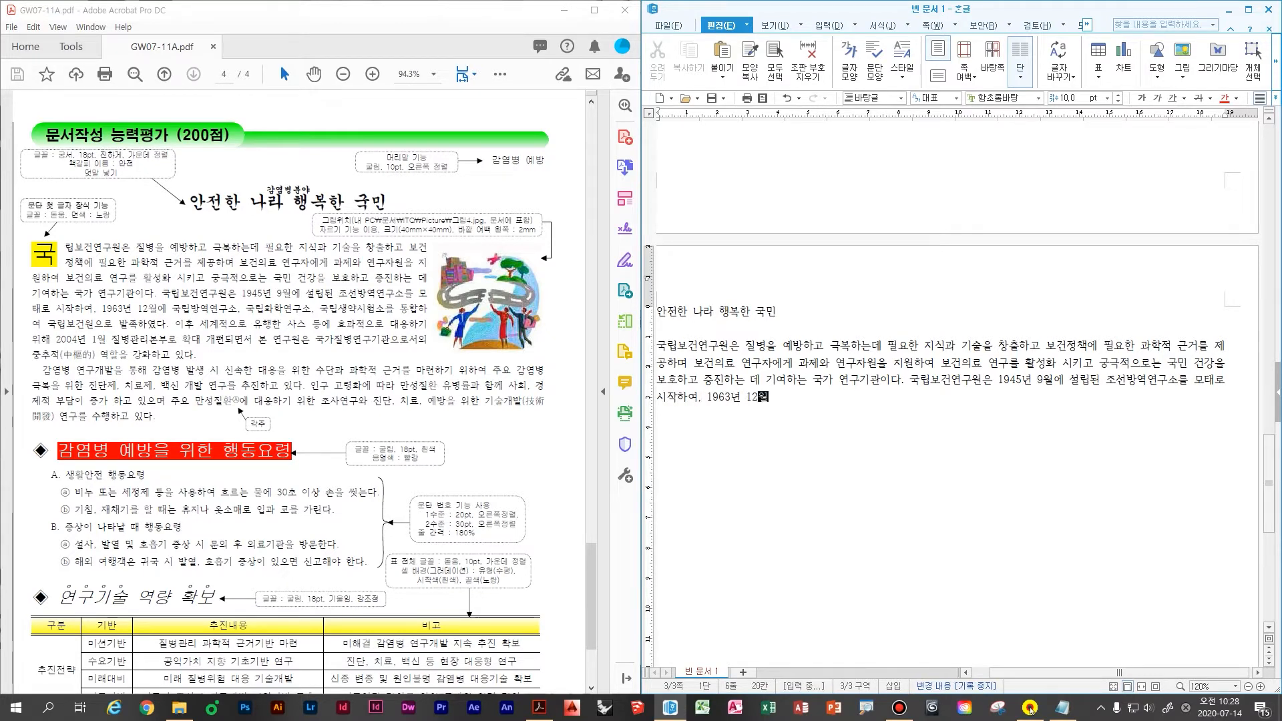
{"action": "type", "text": "에 국립ㅂ방여"}
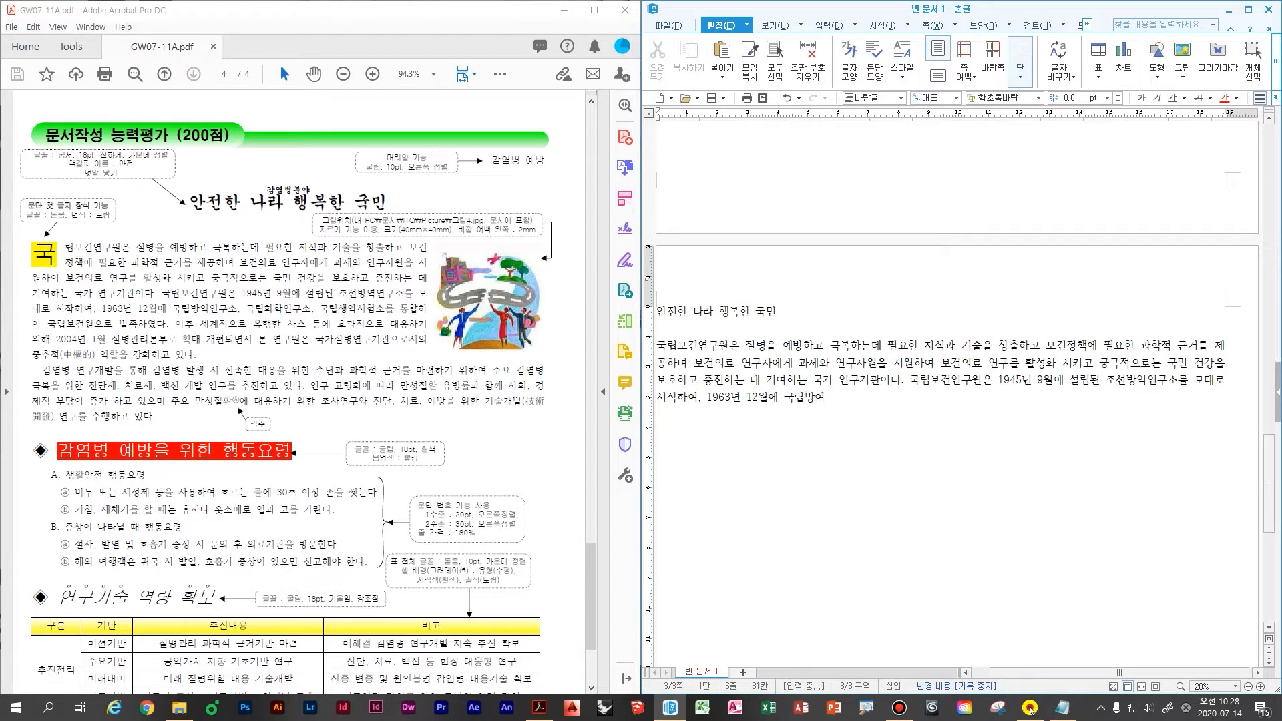
{"action": "type", "text": "연구소, 국리"}
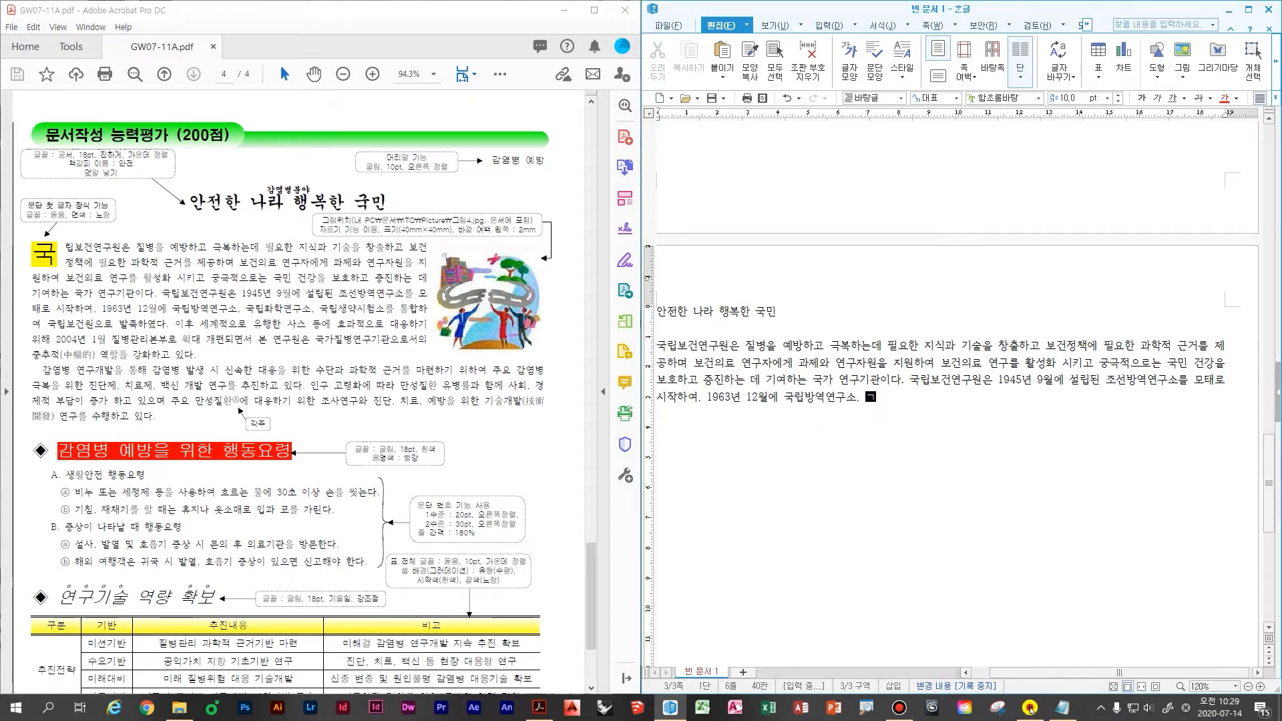
- Complete the second sentence with "국립화학연구소, 국립생약시험소를 통합하여 국립보건원으로 발족하였다"
{"action": "type", "text": "립화학연구소."}
{"action": "type", "text": " 국립"}
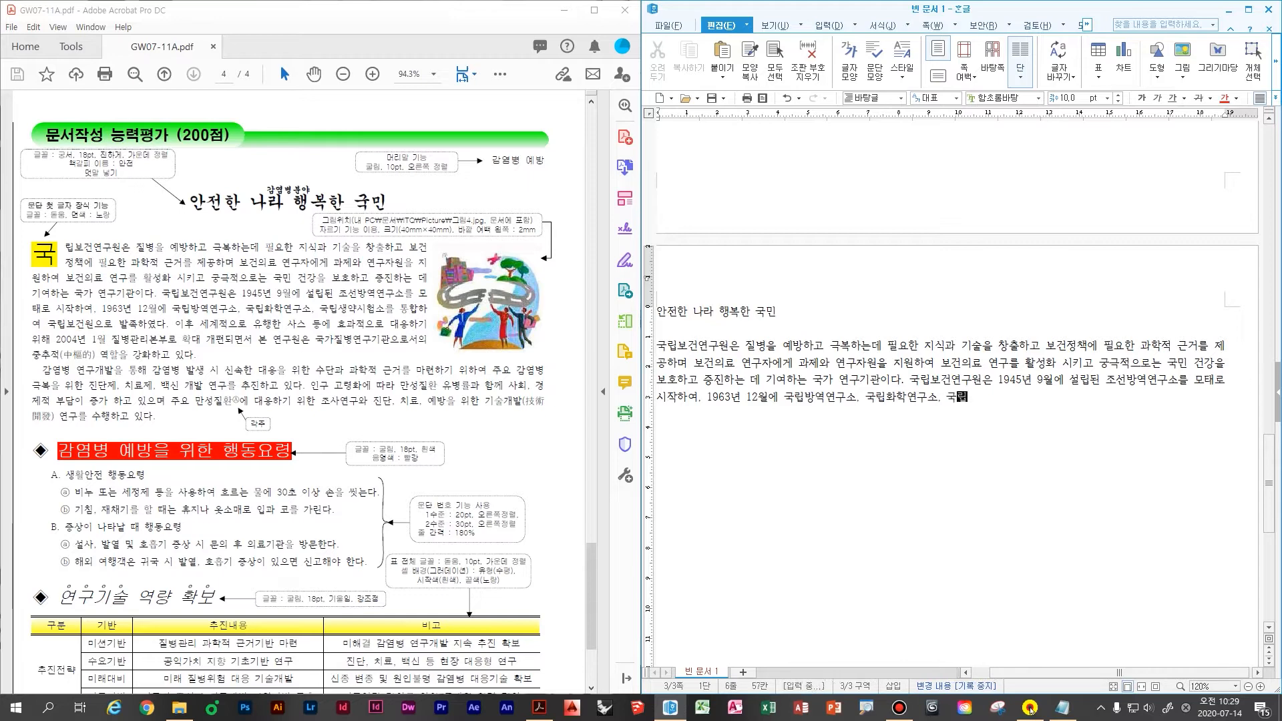
{"action": "type", "text": "생약"}
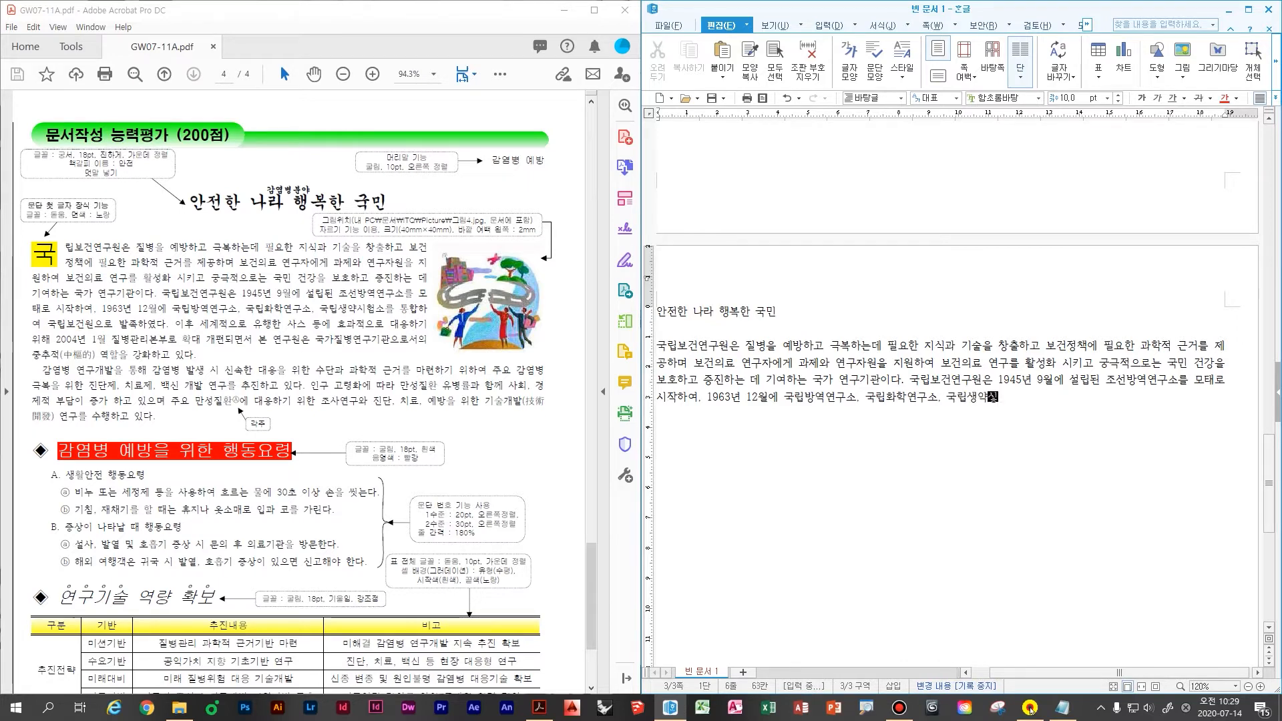
{"action": "type", "text": "시험소를 통합하"}
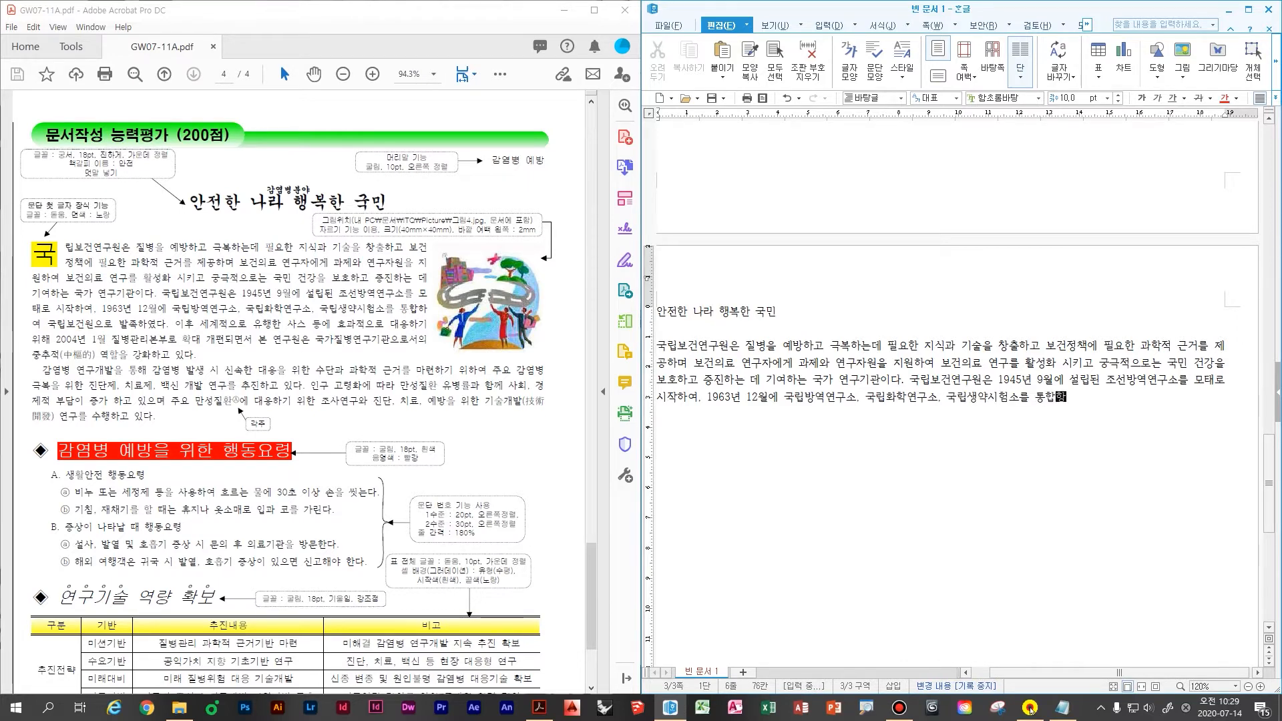
{"action": "type", "text": "여 국립보건원으"}
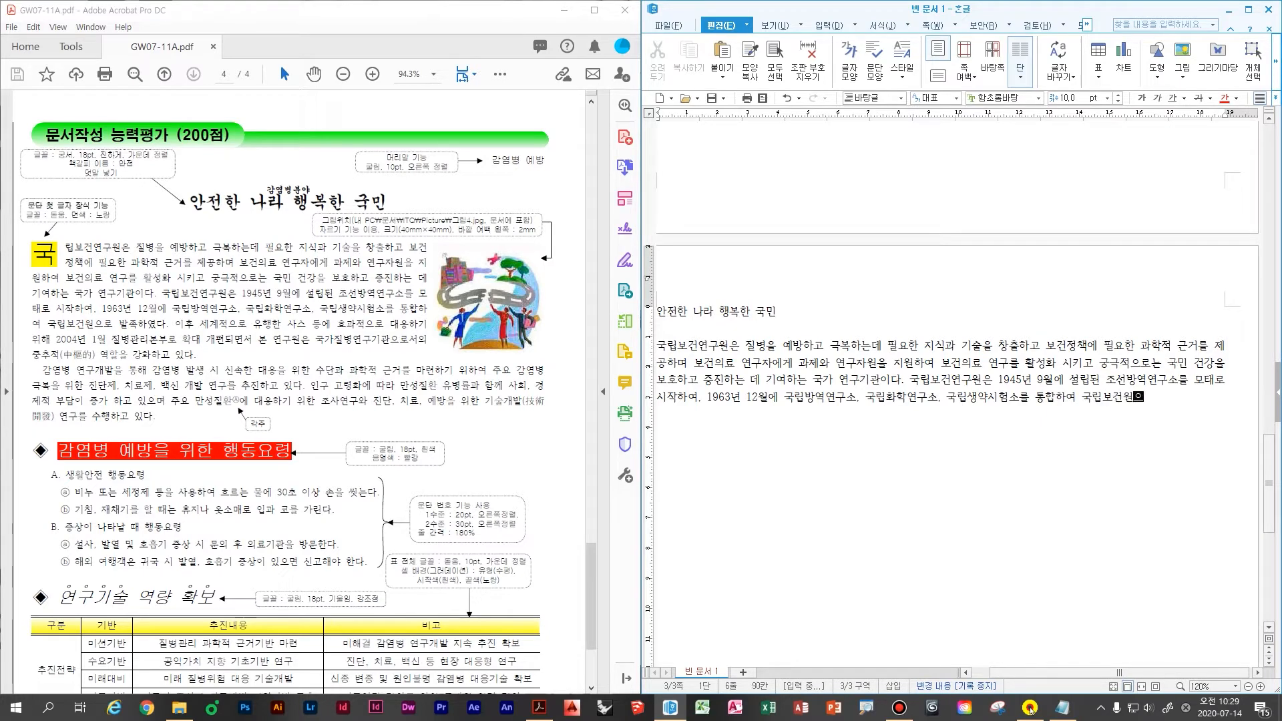
{"action": "type", "text": "로 발족하였다"}
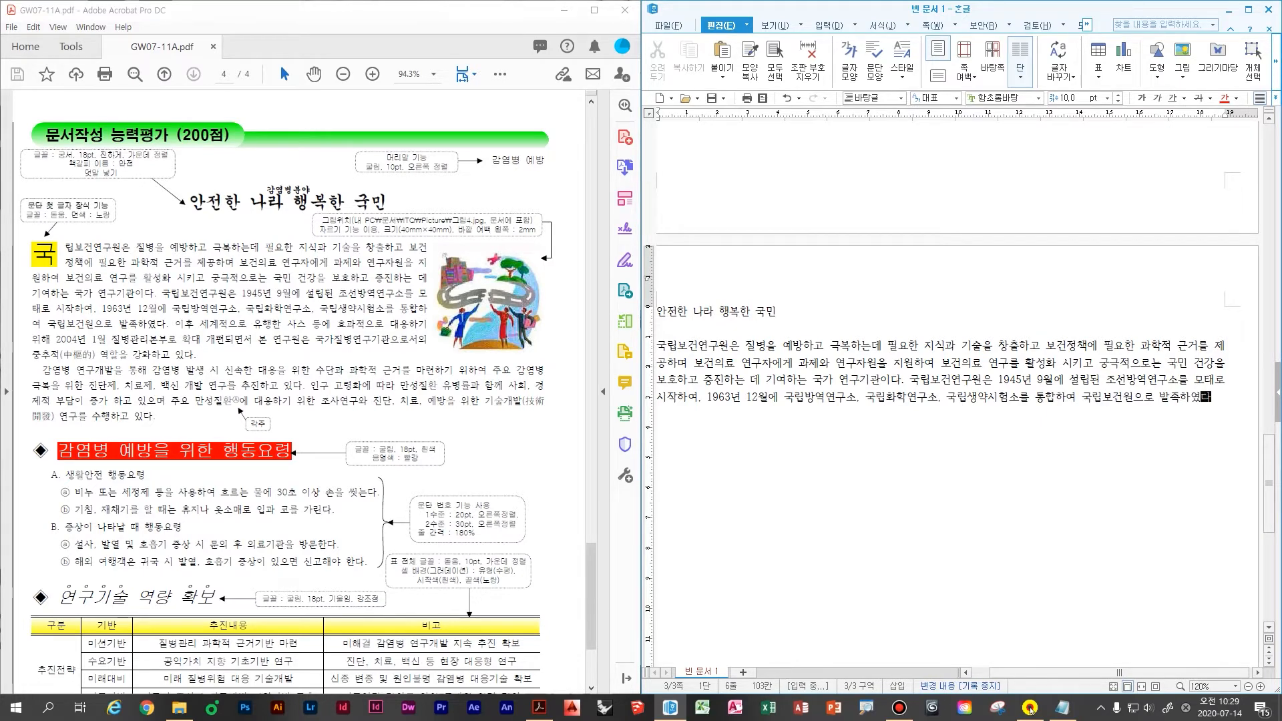
- End the second sentence with a period and add "이후 세계적으로 유행한 사스 등에 효과적으로 대응하기 위해 2004년 1월 질병관리본부로 확대 개편되면서"
{"action": "type", "text": ". 이후 세계"}
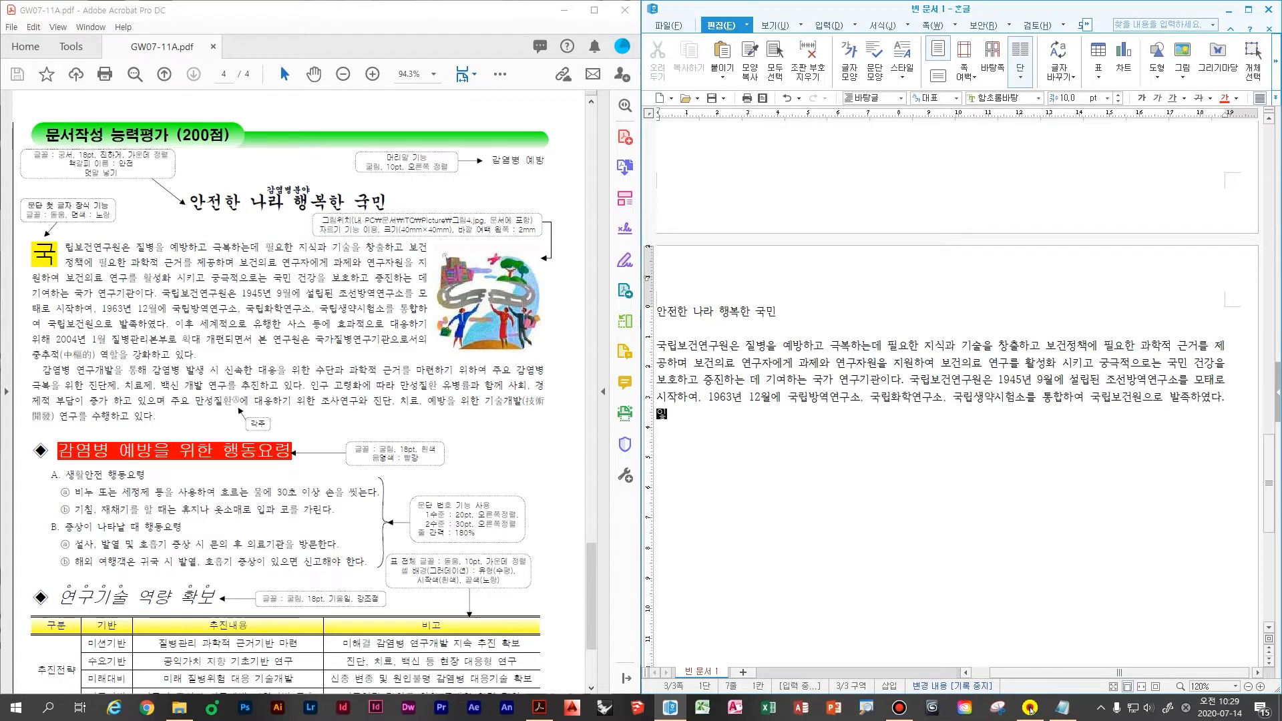
{"action": "type", "text": "적으로 유"}
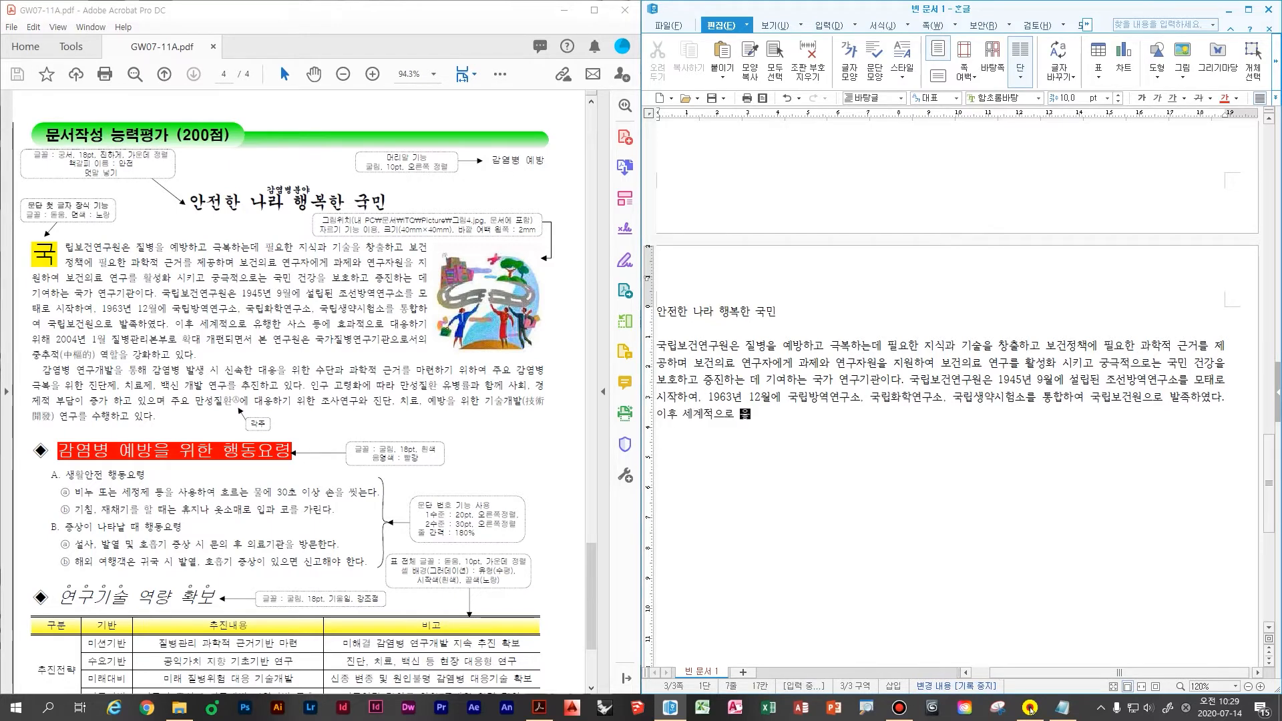
{"action": "type", "text": "행한 사스 등에 "}
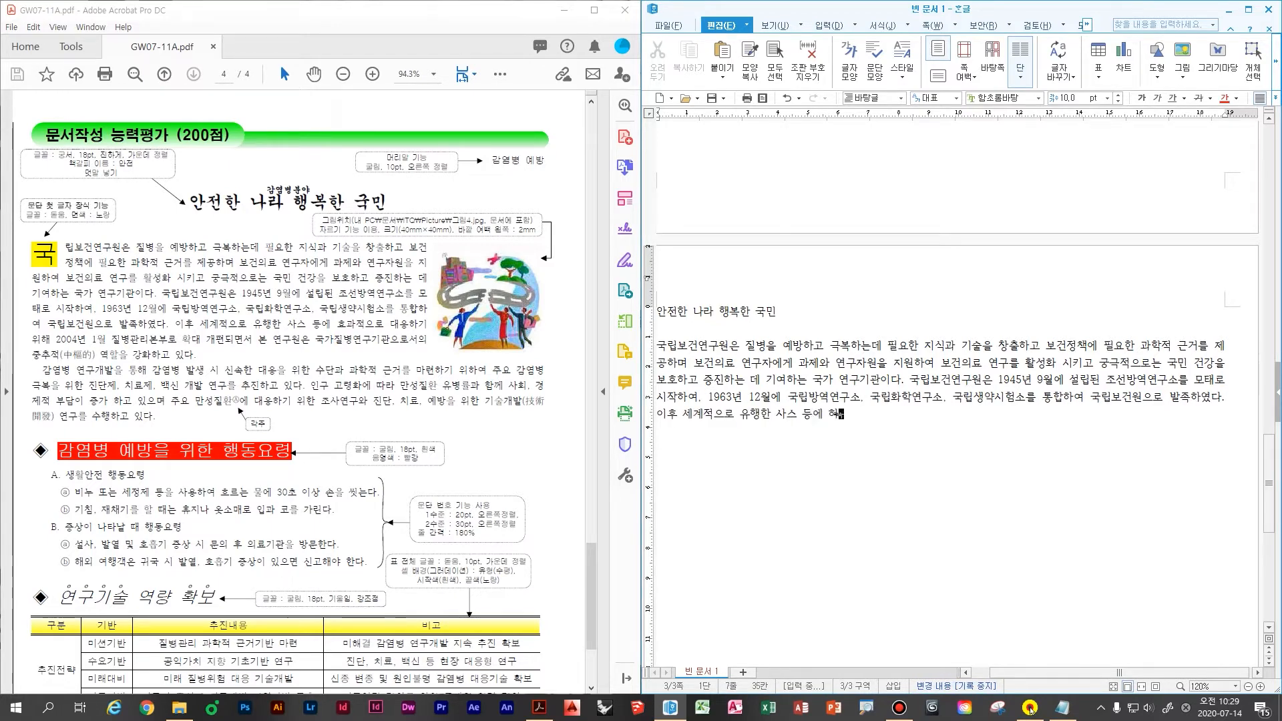
{"action": "type", "text": "효과적으로 대응하기 위해"}
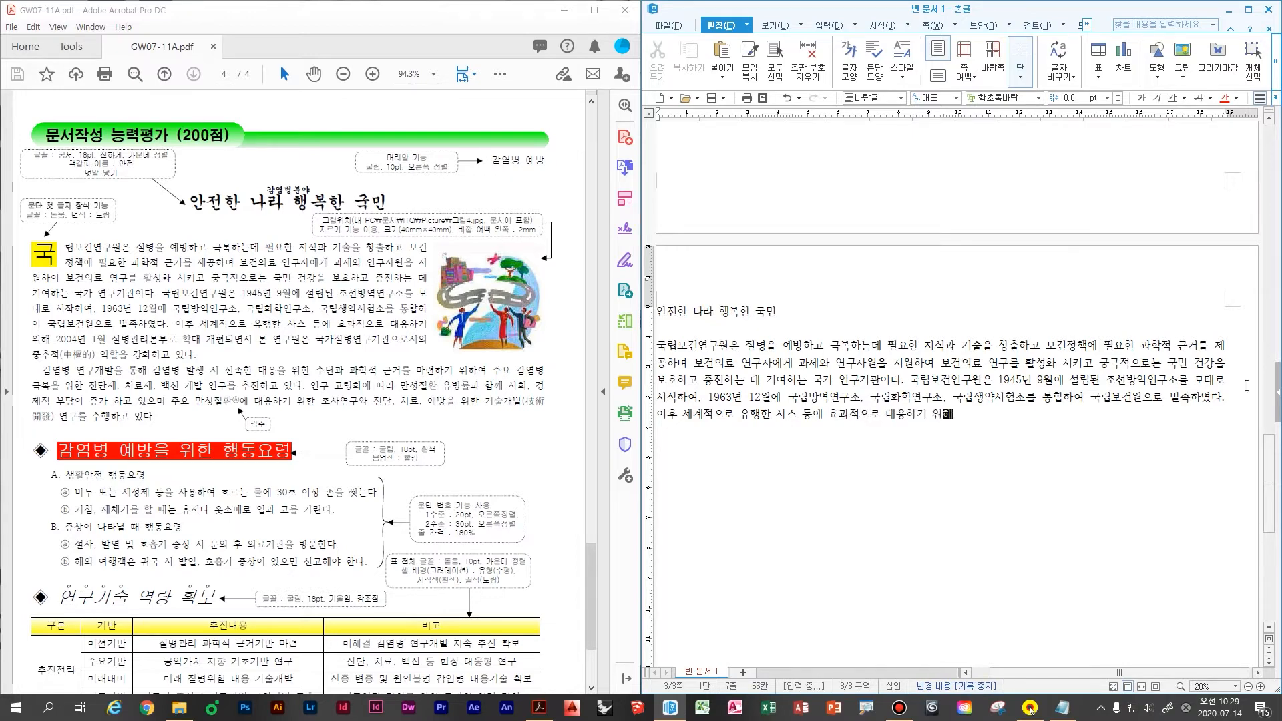
{"action": "type", "text": " 2004년 1월 질병관리본불"}
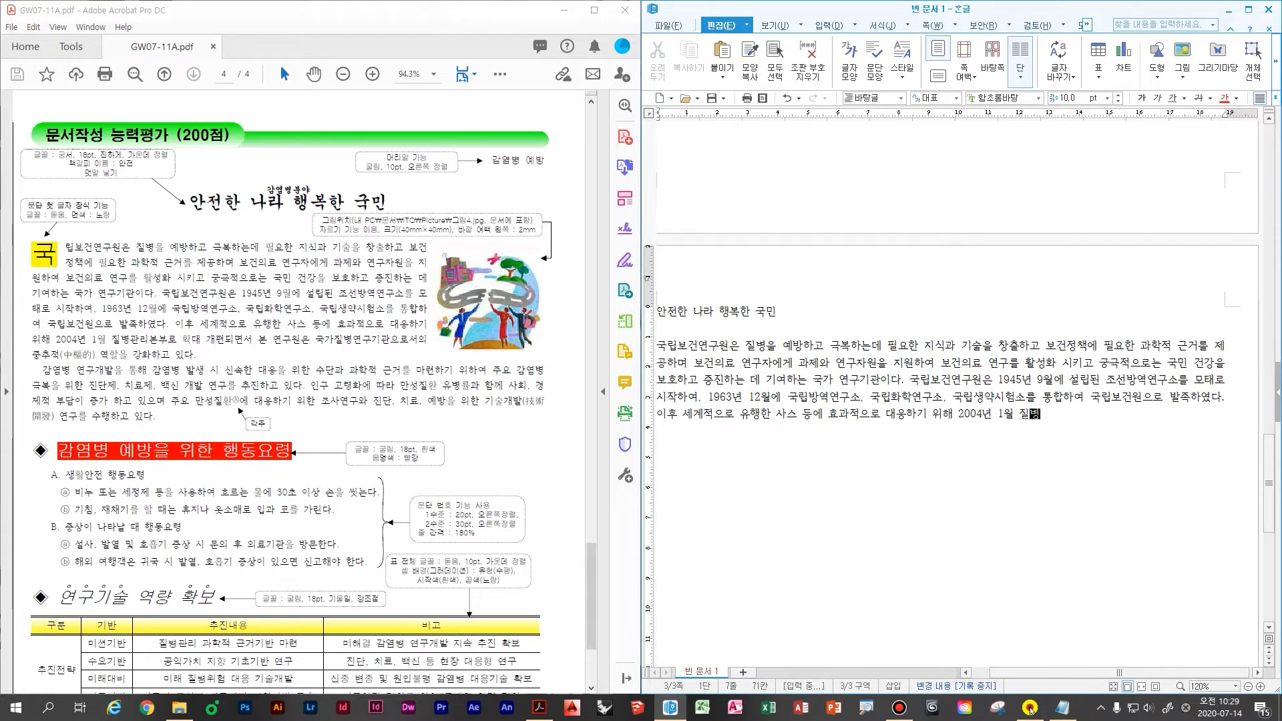
{"action": "type", "text": "로 확대 개편되며"}
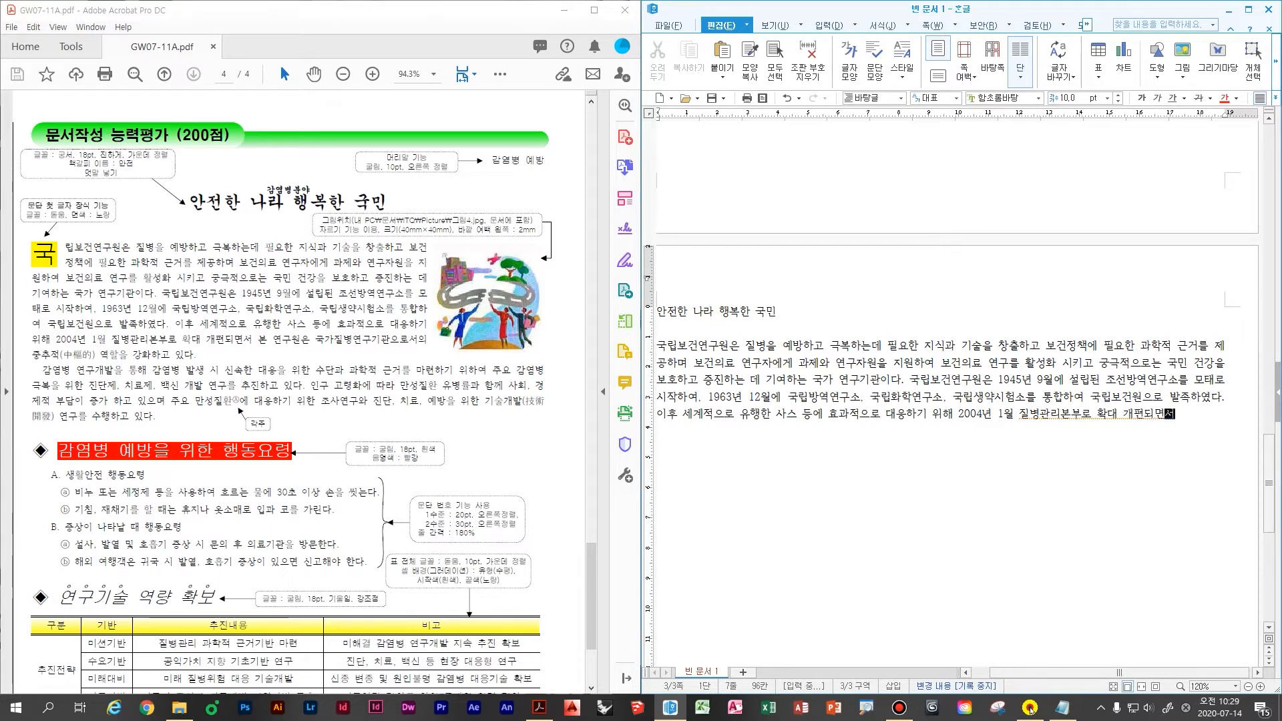
- Add "본 연구원은 국가질병연구기관으로서의 중추적" and append the Hanja 中樞的 to 중추적 in the 한글(漢字) format
{"action": "type", "text": "서 본 연구원은 국자"}
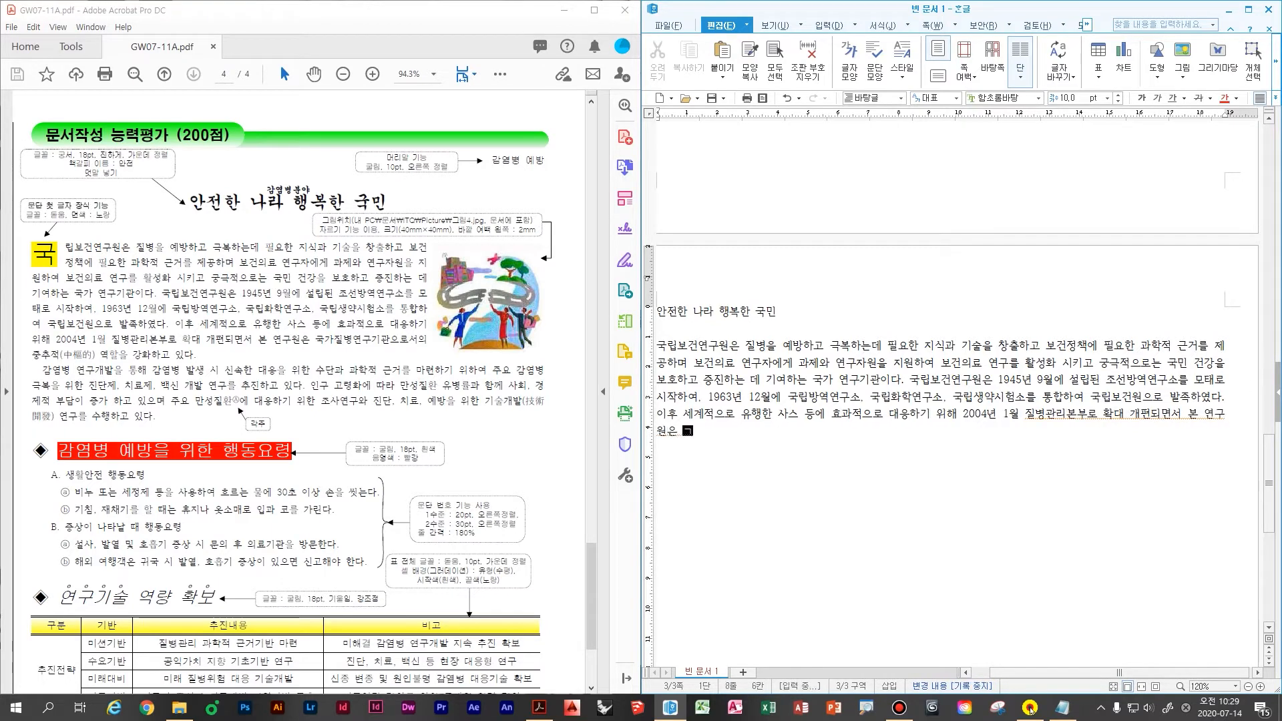
{"action": "type", "text": "가ㅈ"}
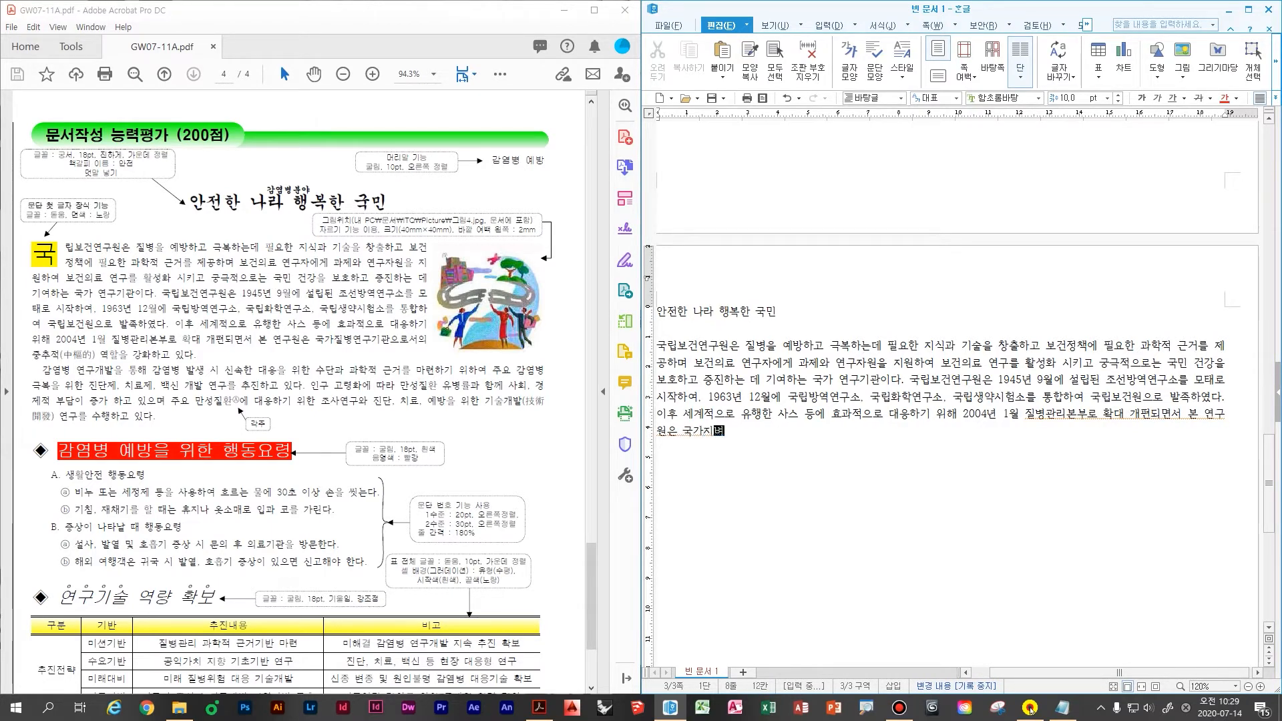
{"action": "type", "text": "질병연구"}
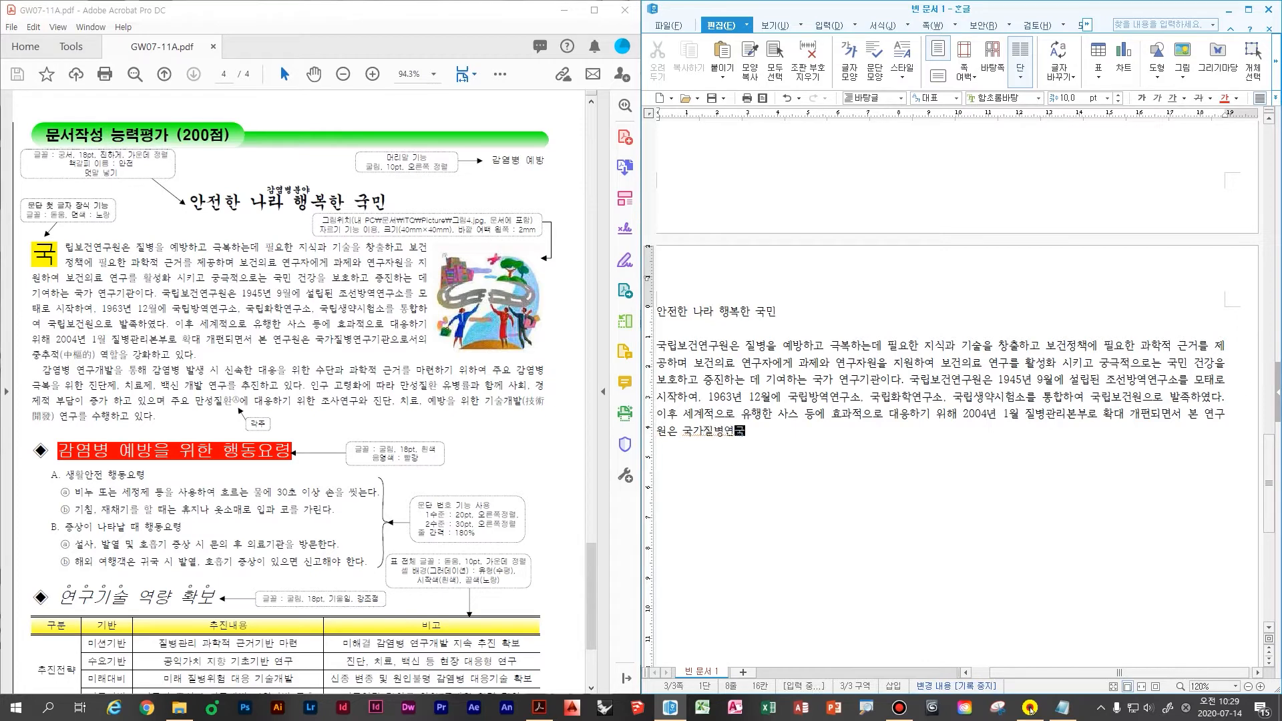
{"action": "type", "text": "관으로서의 중추적"}
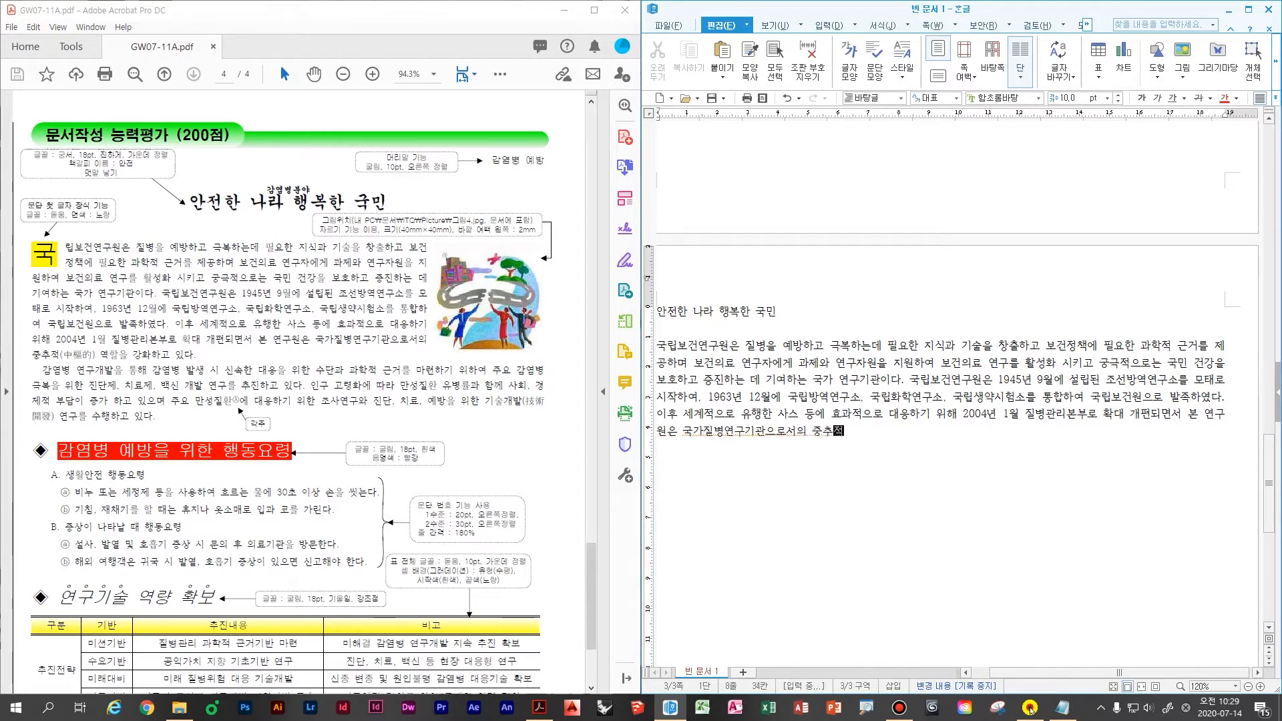
{"action": "key", "text": "F9"}
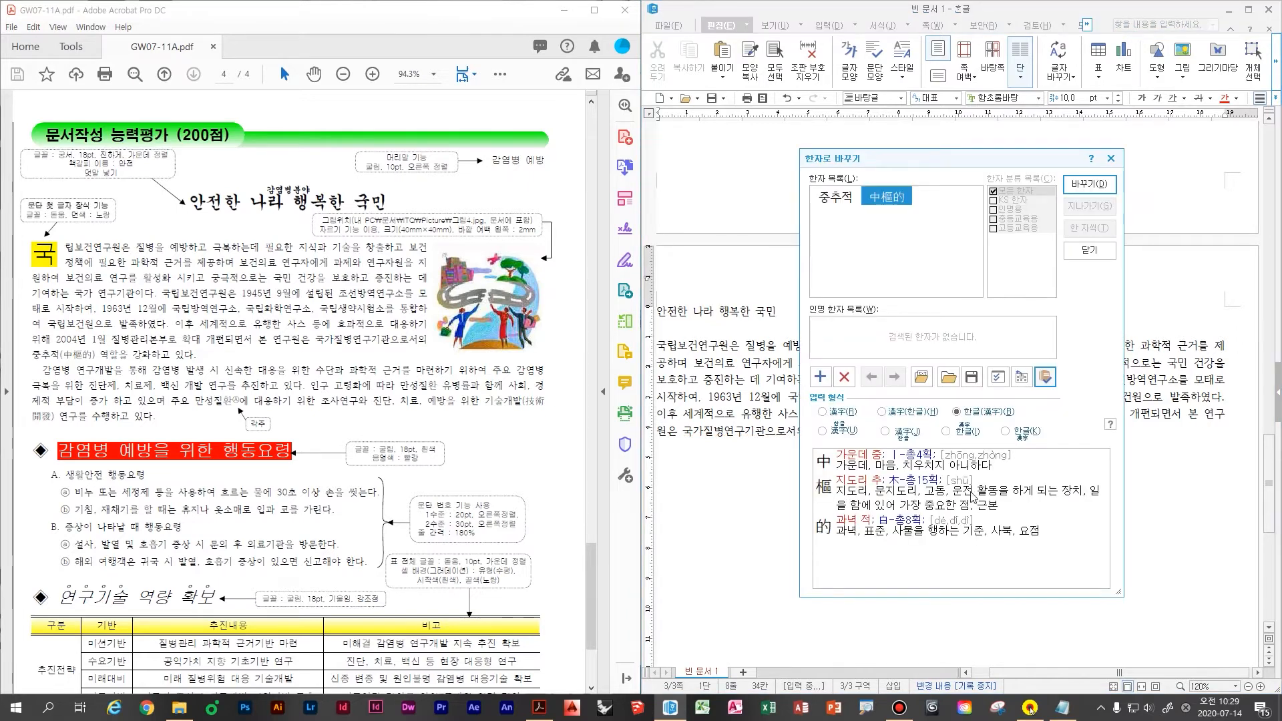
{"action": "left_click", "coordinate": [1081, 194]}
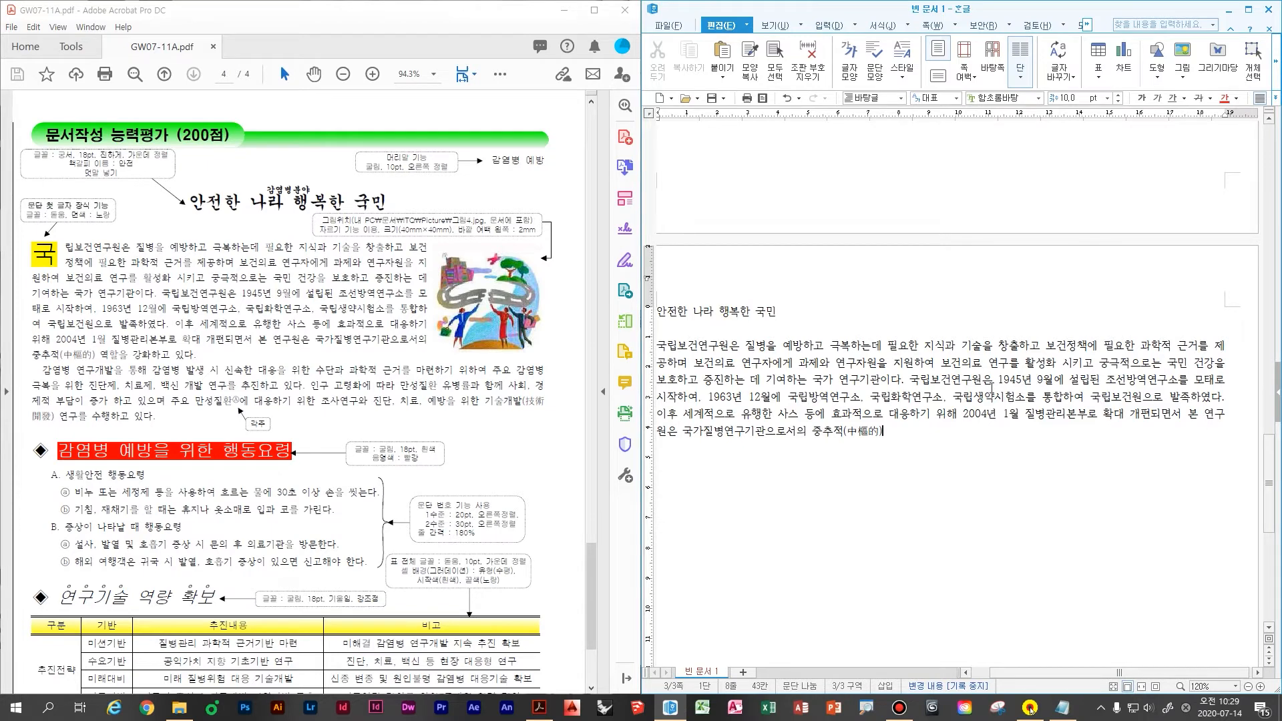
- Finish the first body paragraph with "역할을 강화하고 있다." and start a new paragraph
{"action": "type", "text": "역ㅎ"}
{"action": "type", "text": "할을"}
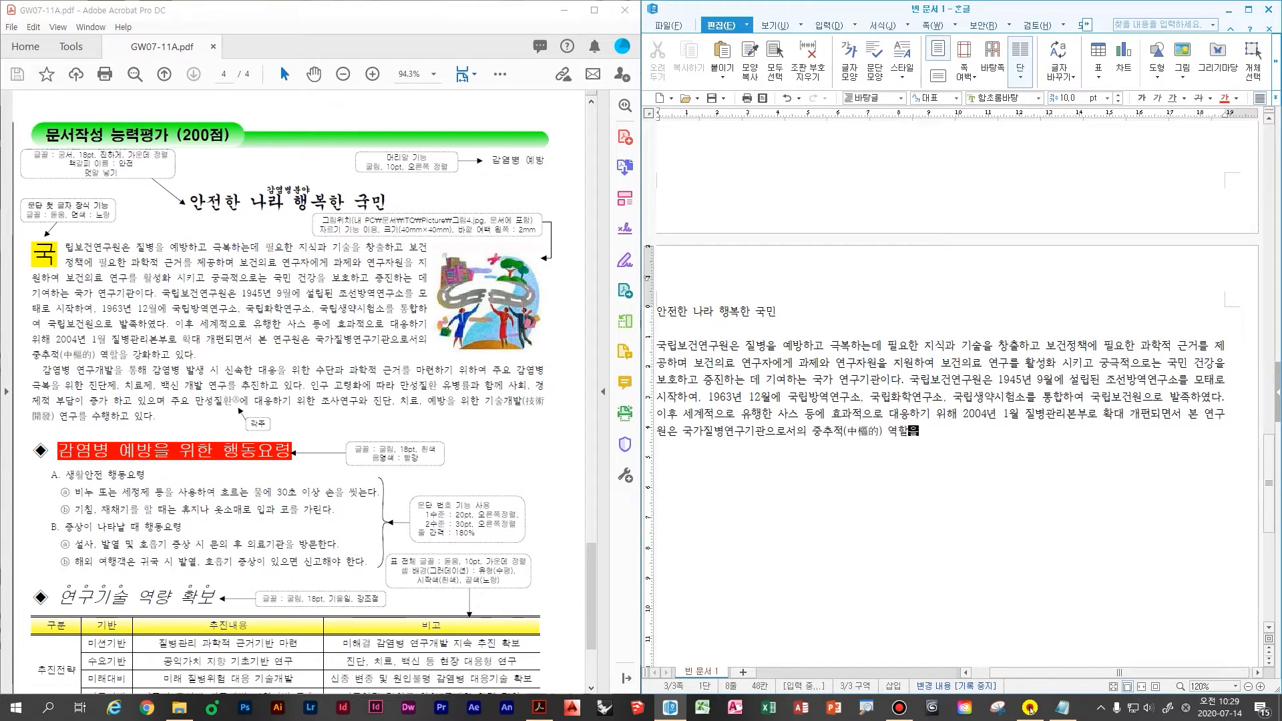
{"action": "type", "text": " 강화하고 있다"}
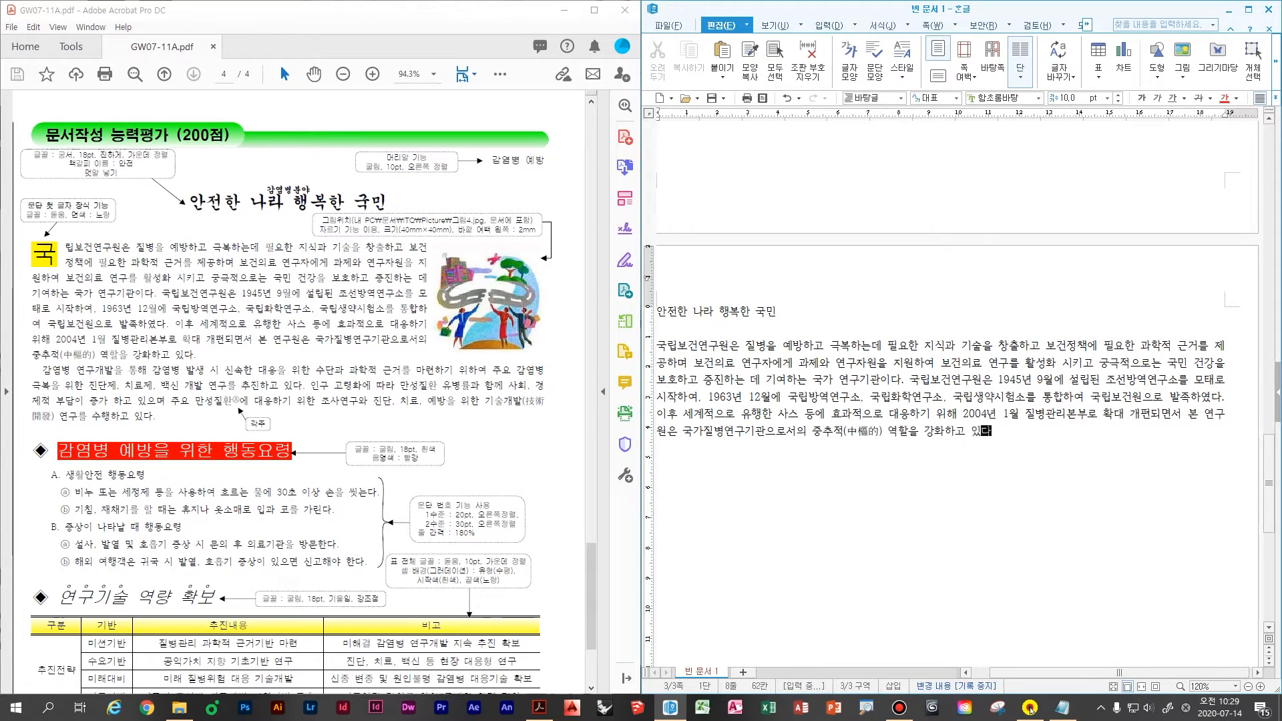
{"action": "type", "text": "."}
{"action": "key", "text": "Return"}
- Begin the second body paragraph with "감염병 연구개발을 통해 감염병 발생 시 신속한 대응을"
{"action": "scroll", "coordinate": [901, 449], "scroll_direction": "down", "scroll_amount": 1}
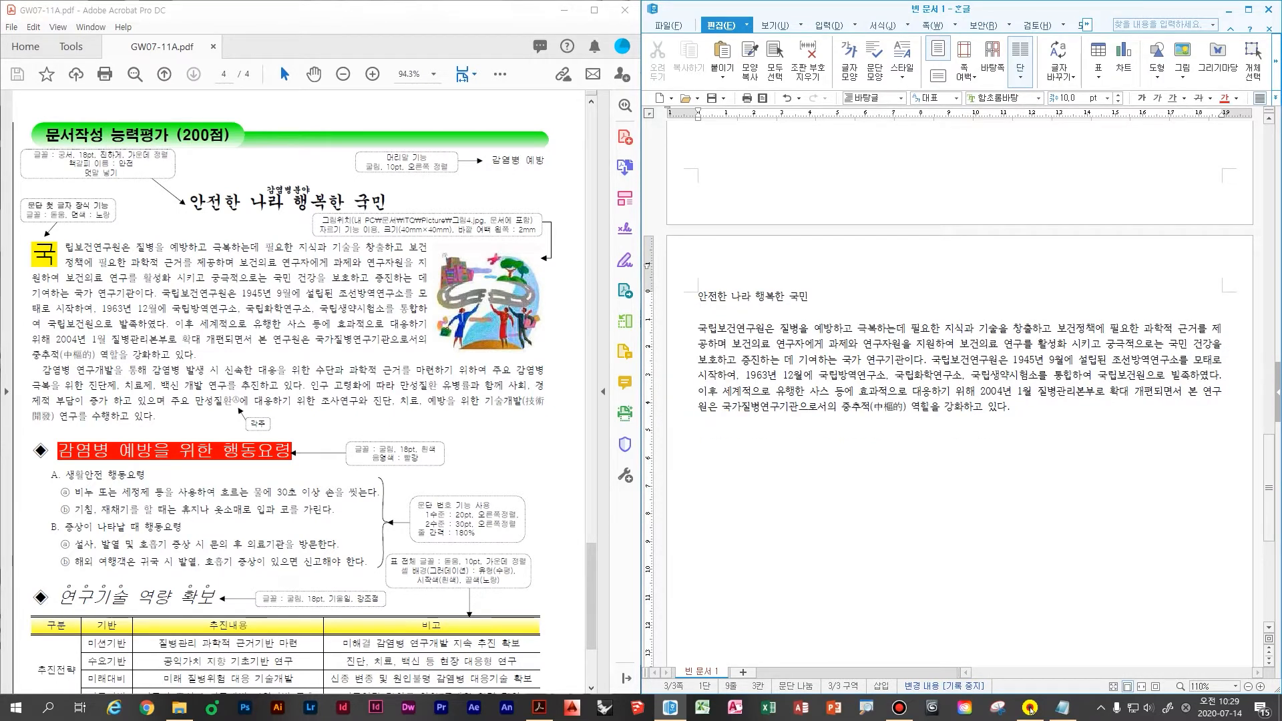
{"action": "type", "text": "감염병 연"}
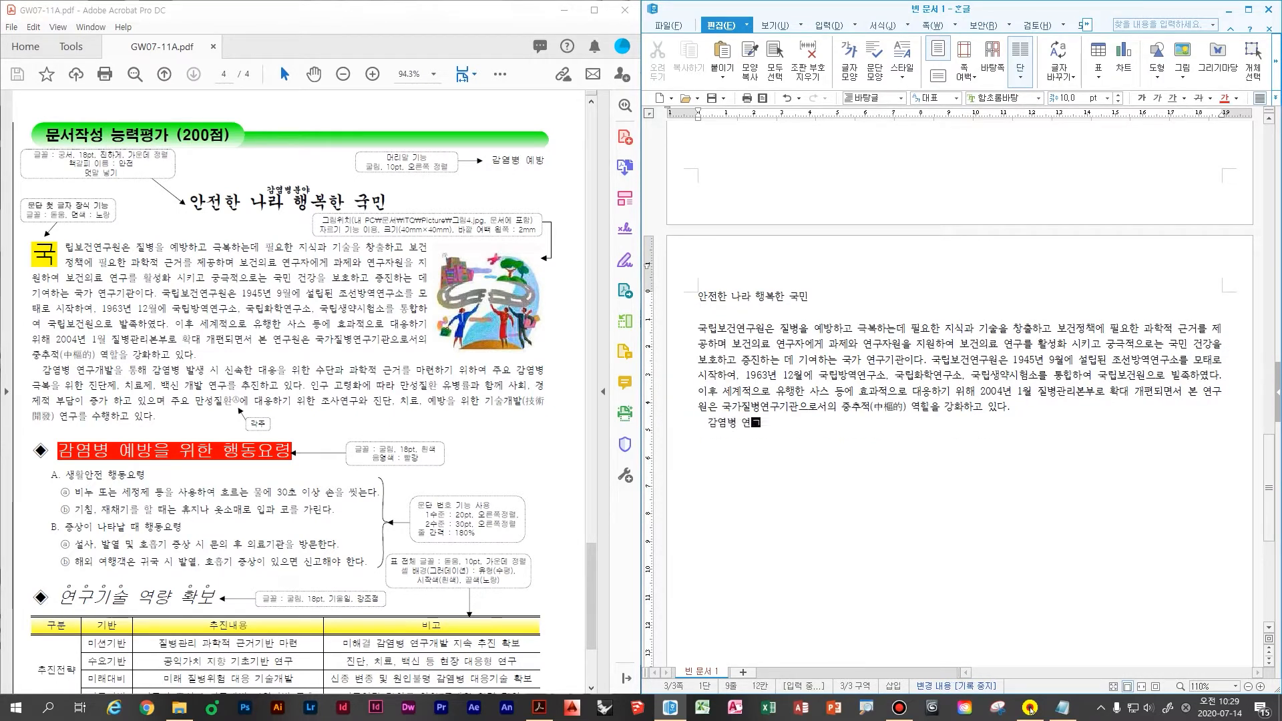
{"action": "type", "text": "구개발을 통해 감"}
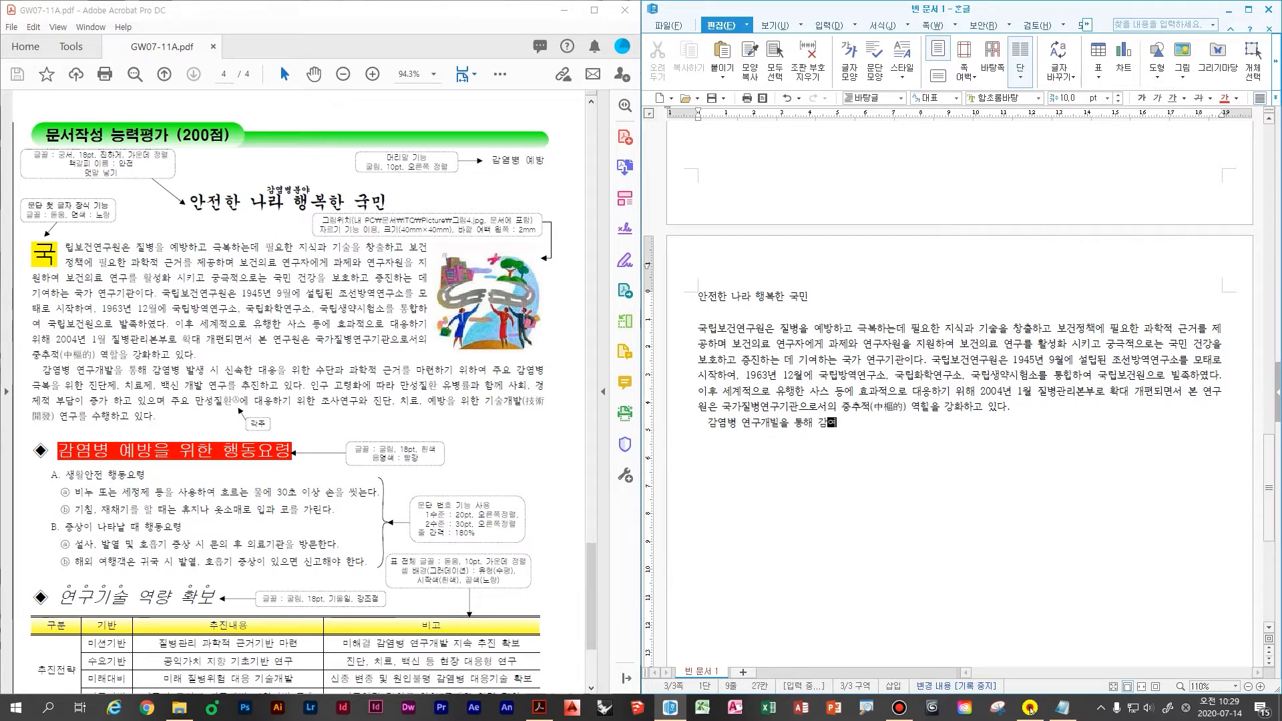
{"action": "type", "text": "염병"}
{"action": "type", "text": " 발생 시 "}
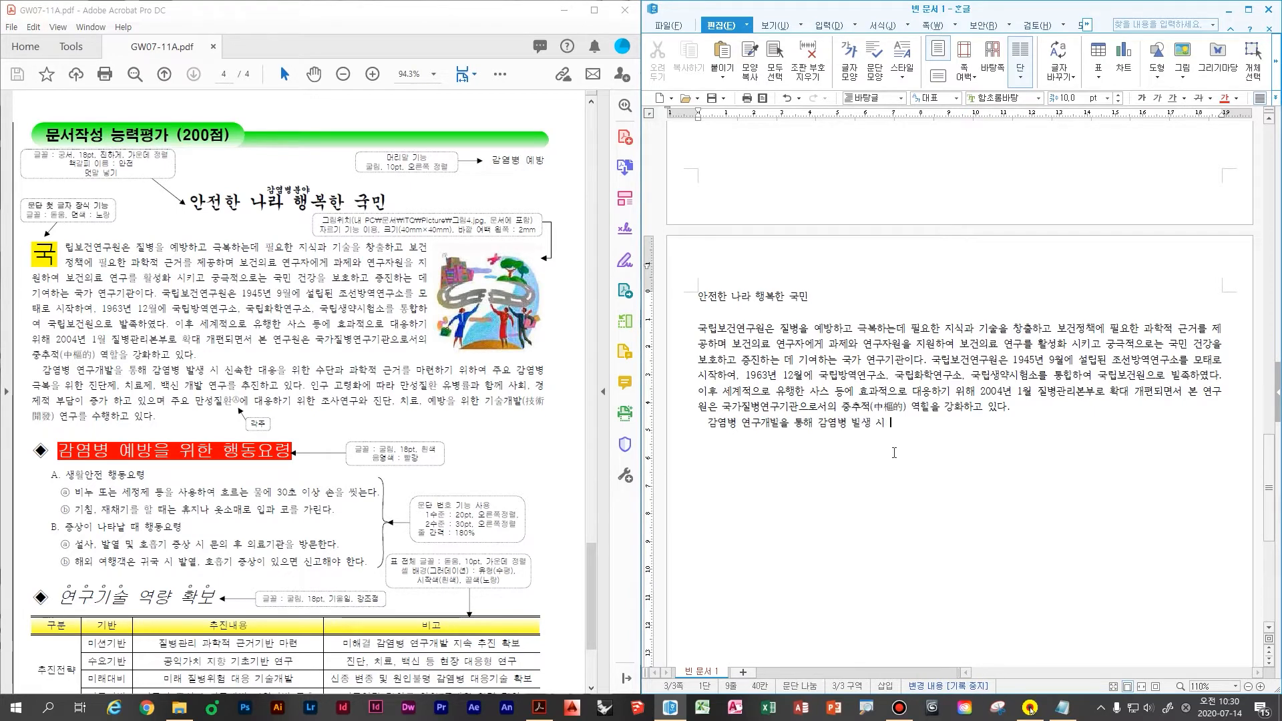
{"action": "type", "text": "신속한 대응을 "}
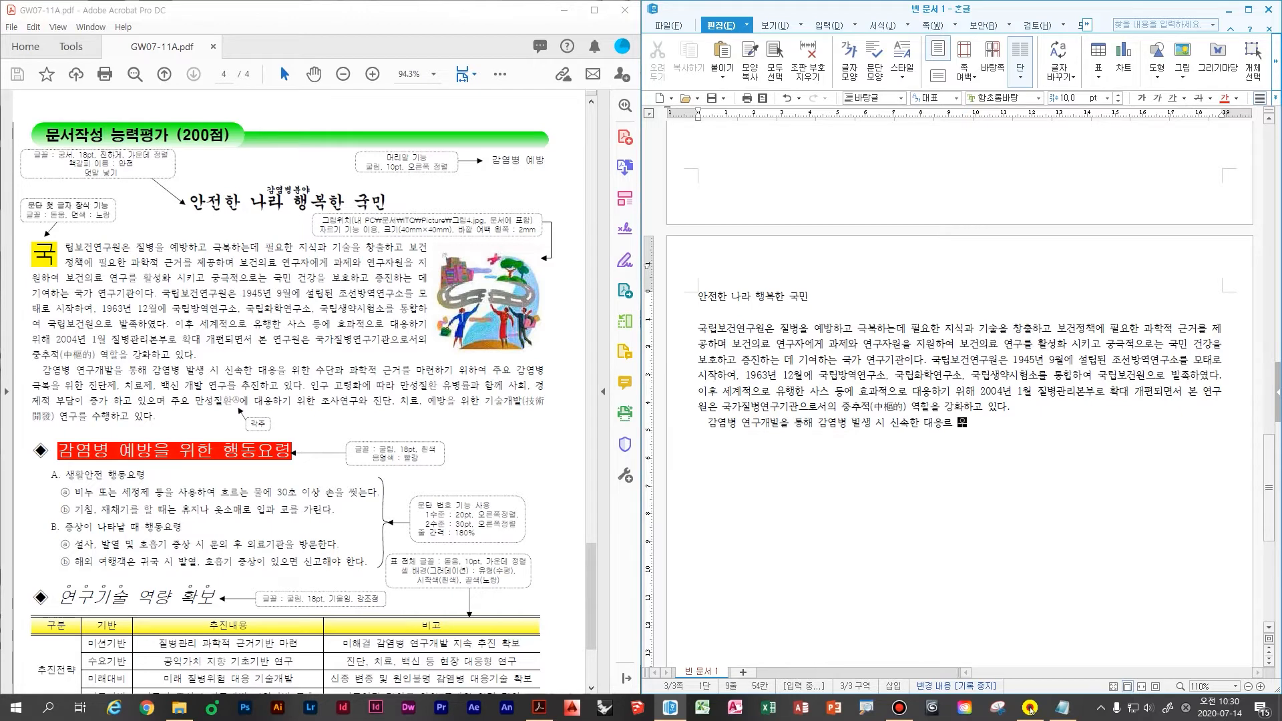
- Continue the second paragraph with "위한 수단과 과학적 근거를 마련하기 위하여 주요 감염병 극복을 위한"
{"action": "type", "text": "위한 수단과 과"}
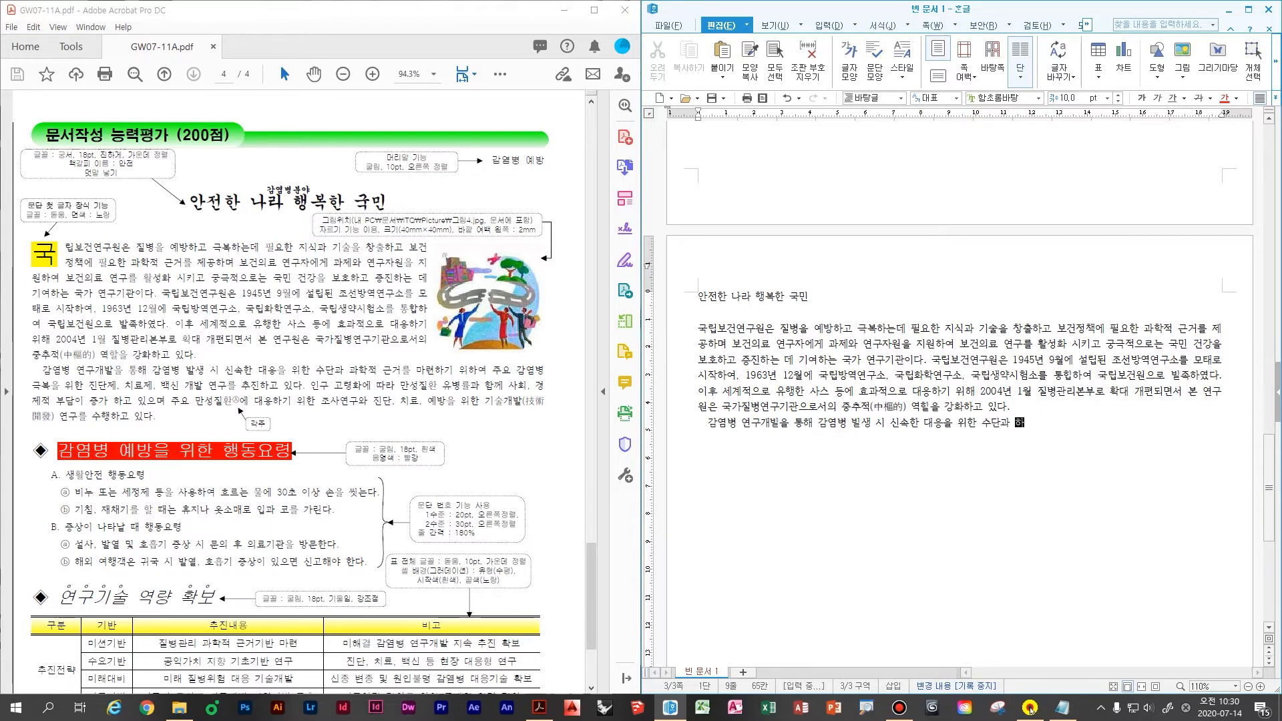
{"action": "type", "text": "학ㅈ적 "}
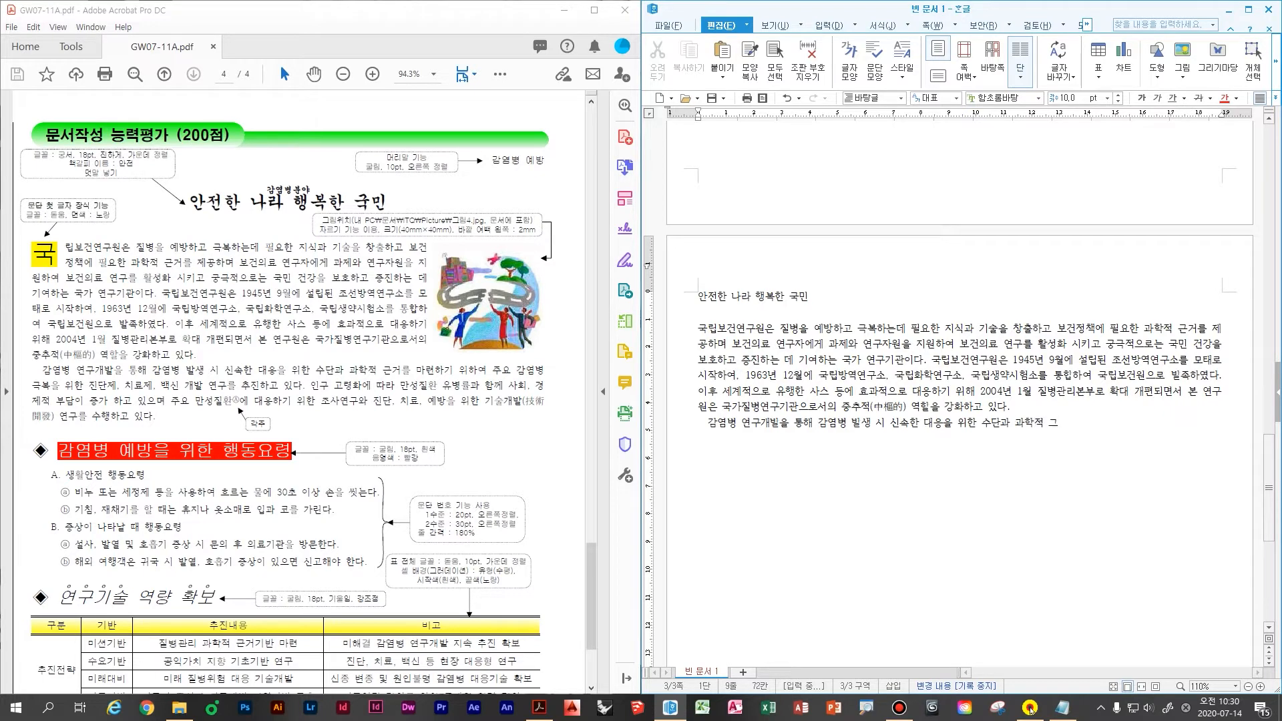
{"action": "type", "text": "근거를 마려ㄴ하기 위하여 주요 감염병ㅇ"}
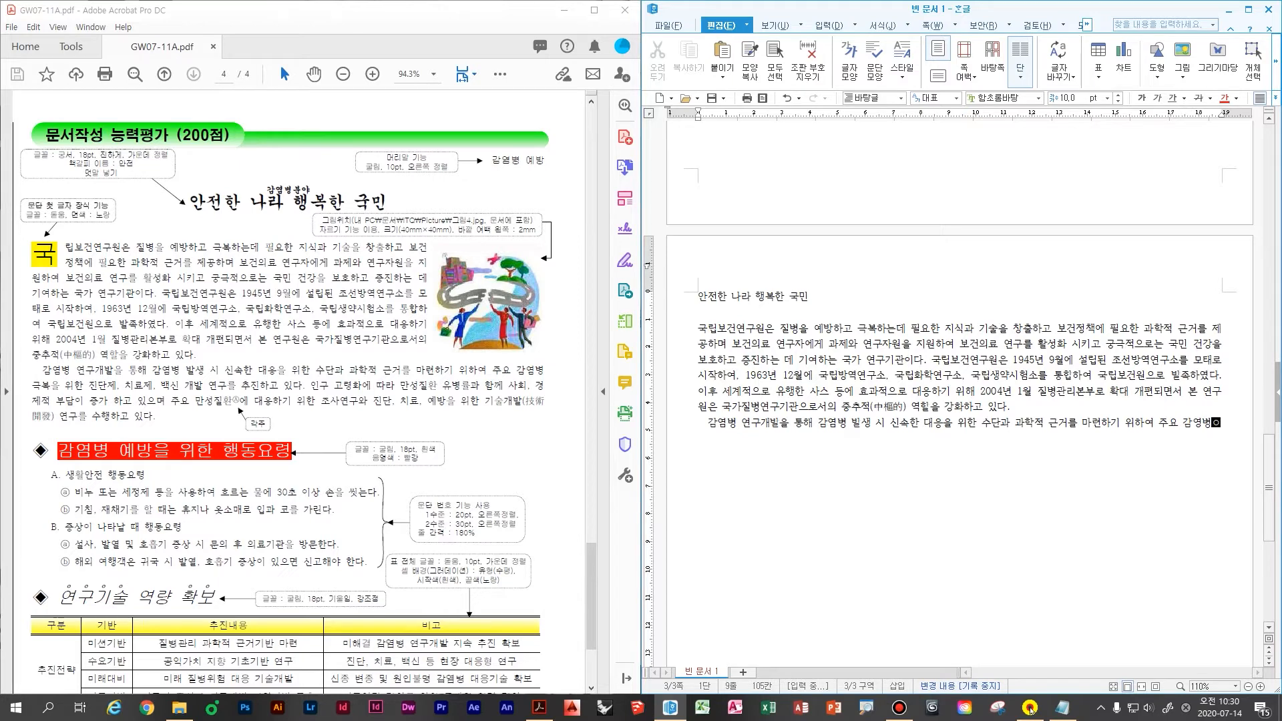
{"action": "left_click", "coordinate": [894, 453]}
{"action": "type", "text": "극보"}
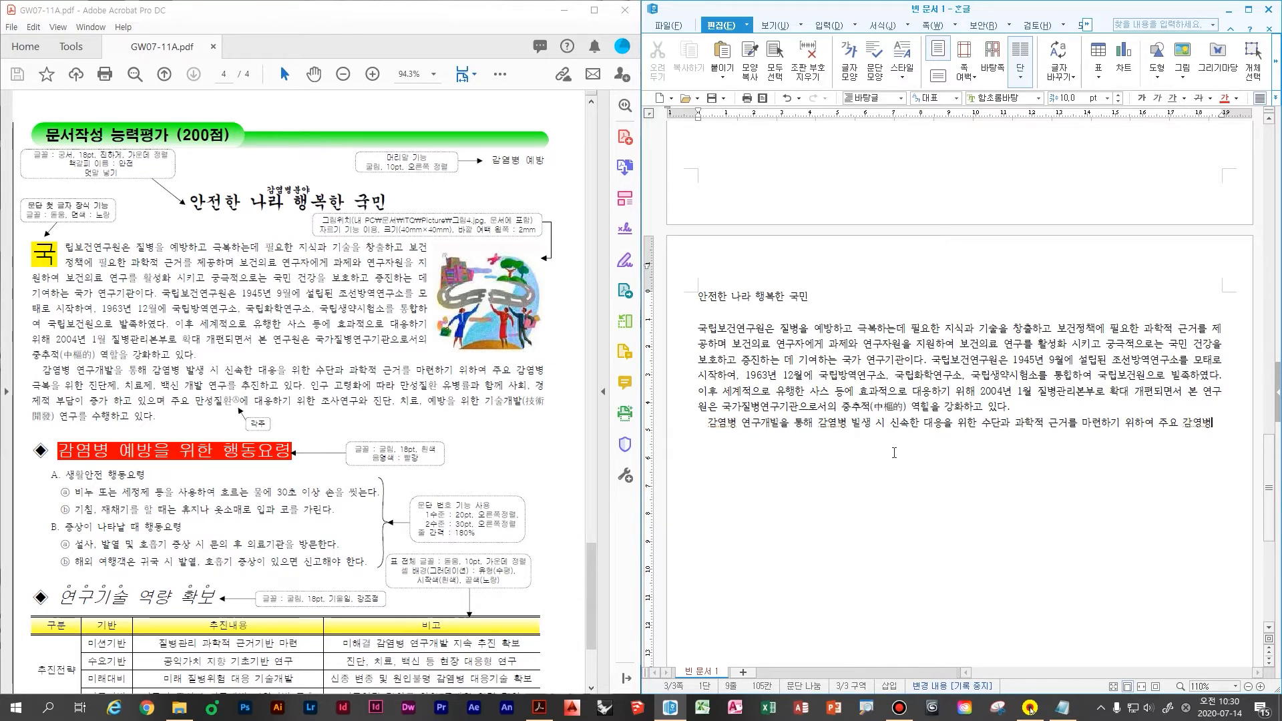
{"action": "type", "text": "을 위한 "}
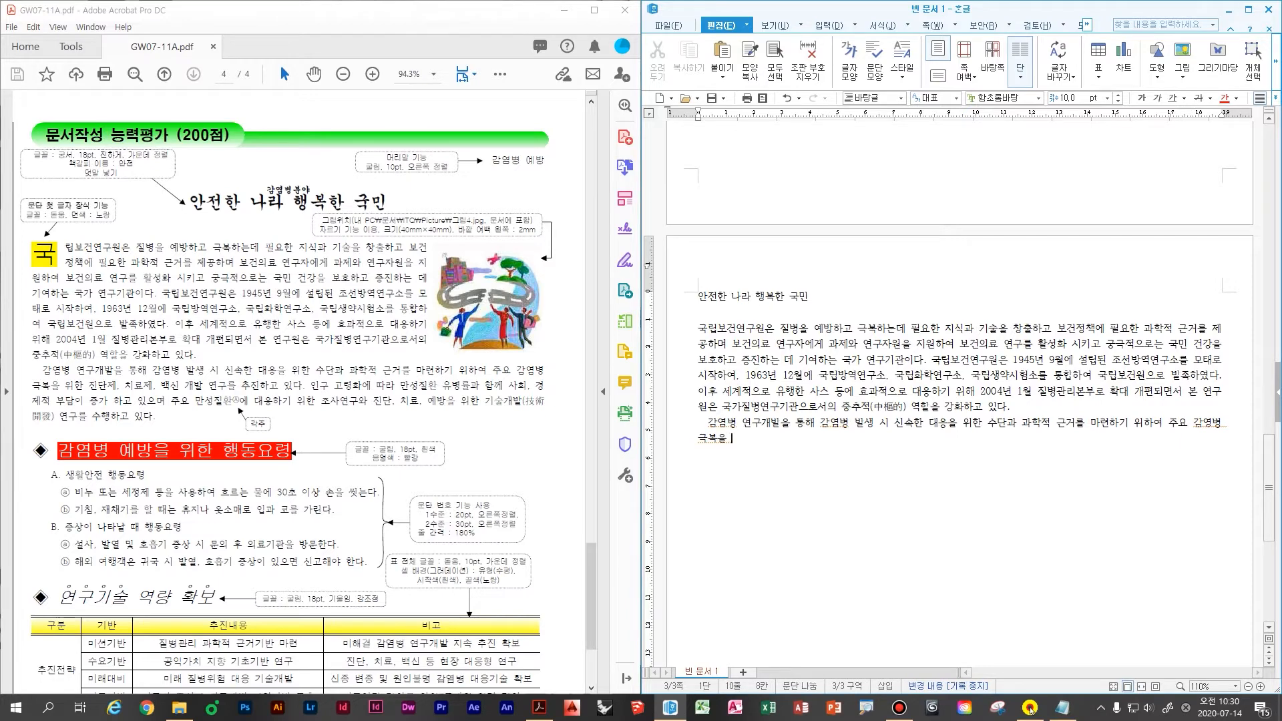
- Finish the sentence with "진단제, 치료제, 백신 개발 연구를 추진하고 있다." and begin the following one with "인구 고령"
{"action": "type", "text": "진단제"}
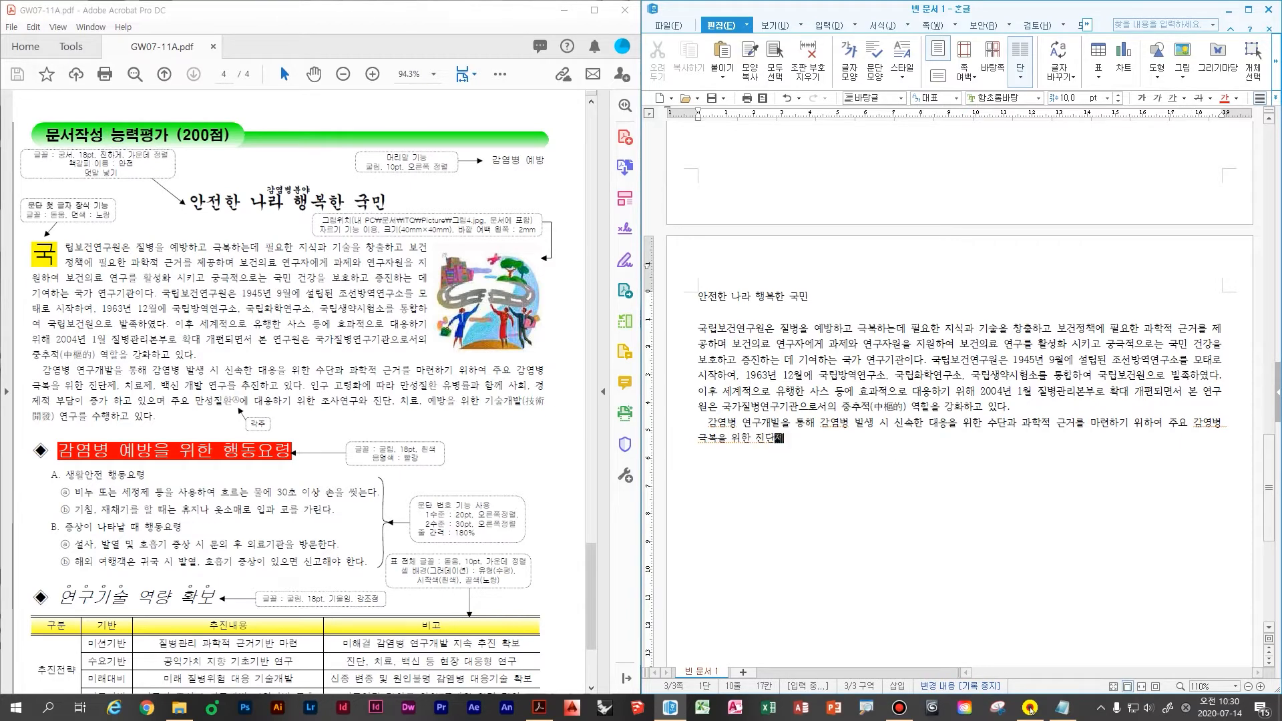
{"action": "type", "text": ", 치료제, "}
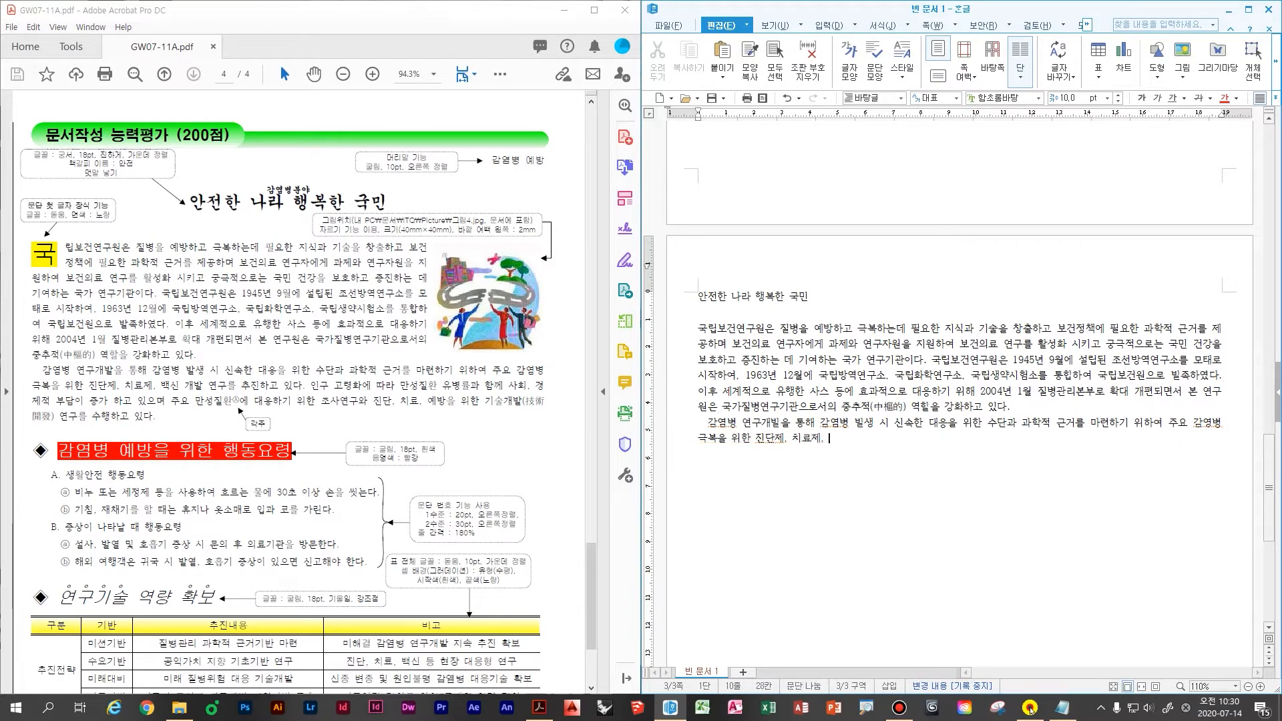
{"action": "type", "text": "백신 개"}
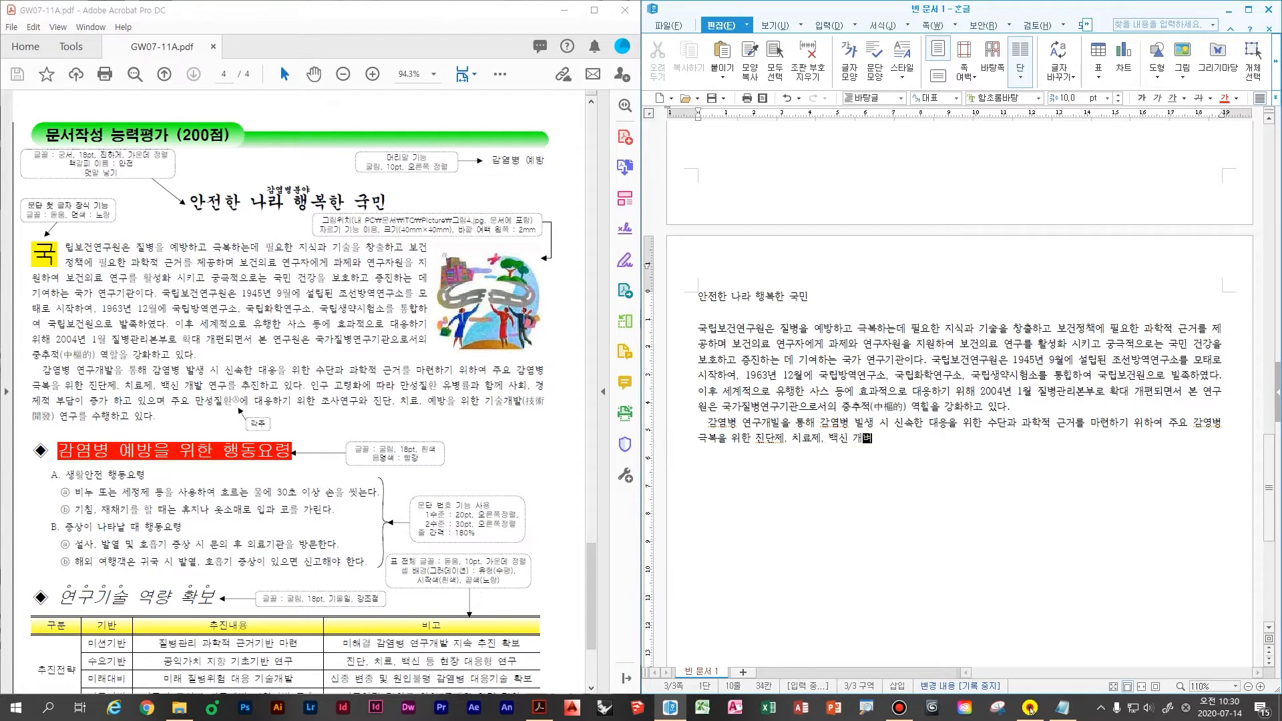
{"action": "type", "text": "발 연구를 추진하"}
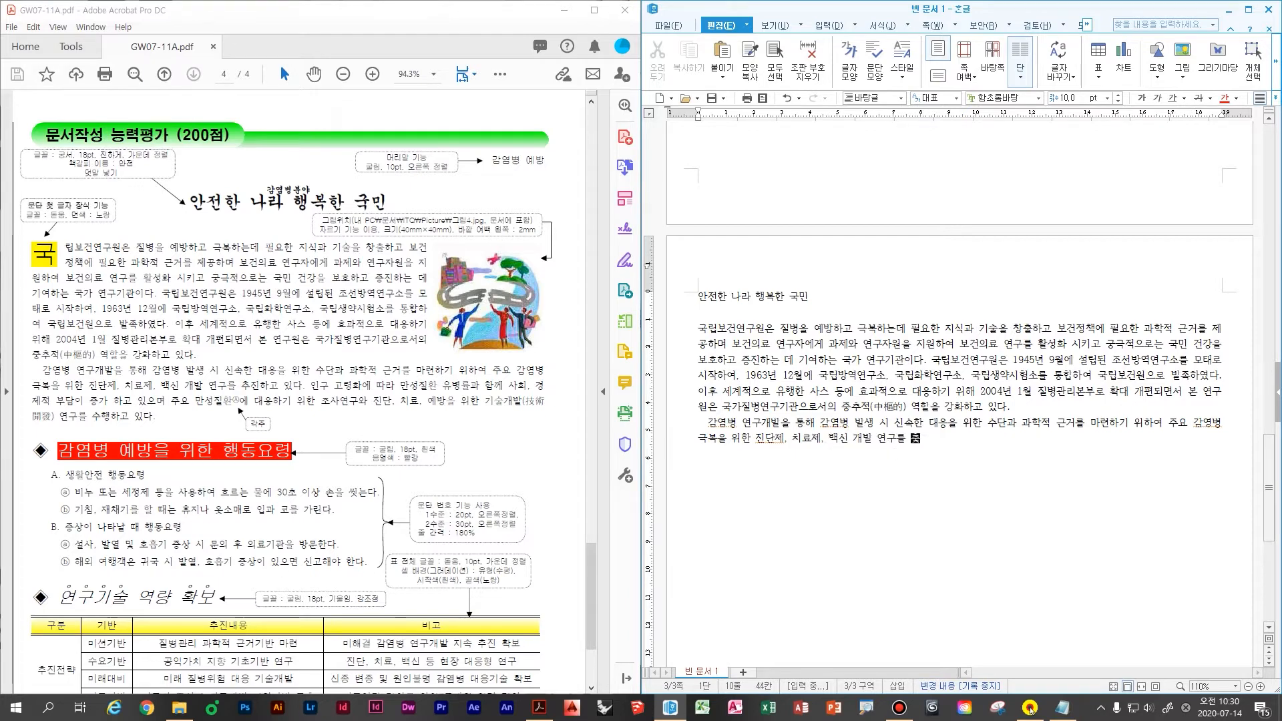
{"action": "key", "text": "BackSpace"}
{"action": "key", "text": "BackSpace"}
{"action": "key", "text": "BackSpace"}
{"action": "type", "text": "진하고 있다. 인구 고령"}
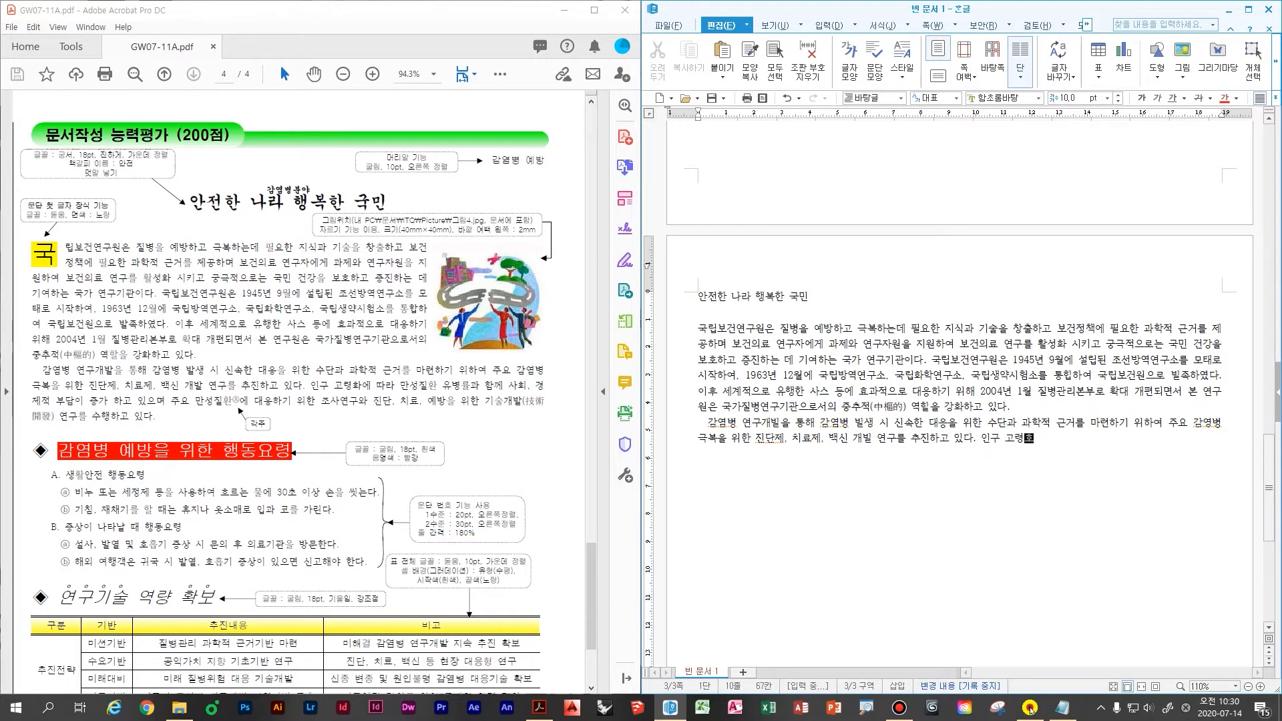
- Extend 인구 고령 with "화에 따라 만성질환 유병률과 함께 사회, 경제적 부담이 증가 하고 있으며 주요 만성질환"
{"action": "type", "text": "화에"}
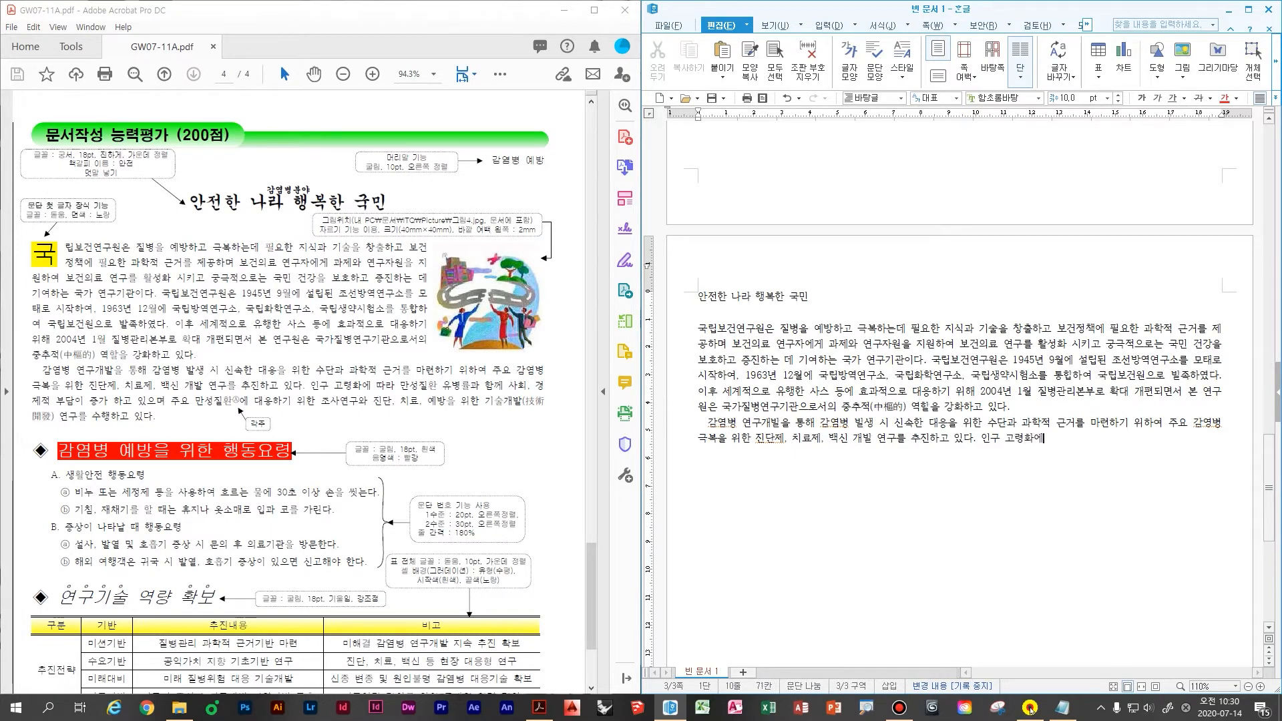
{"action": "type", "text": " ㄸㅏ라 만성"}
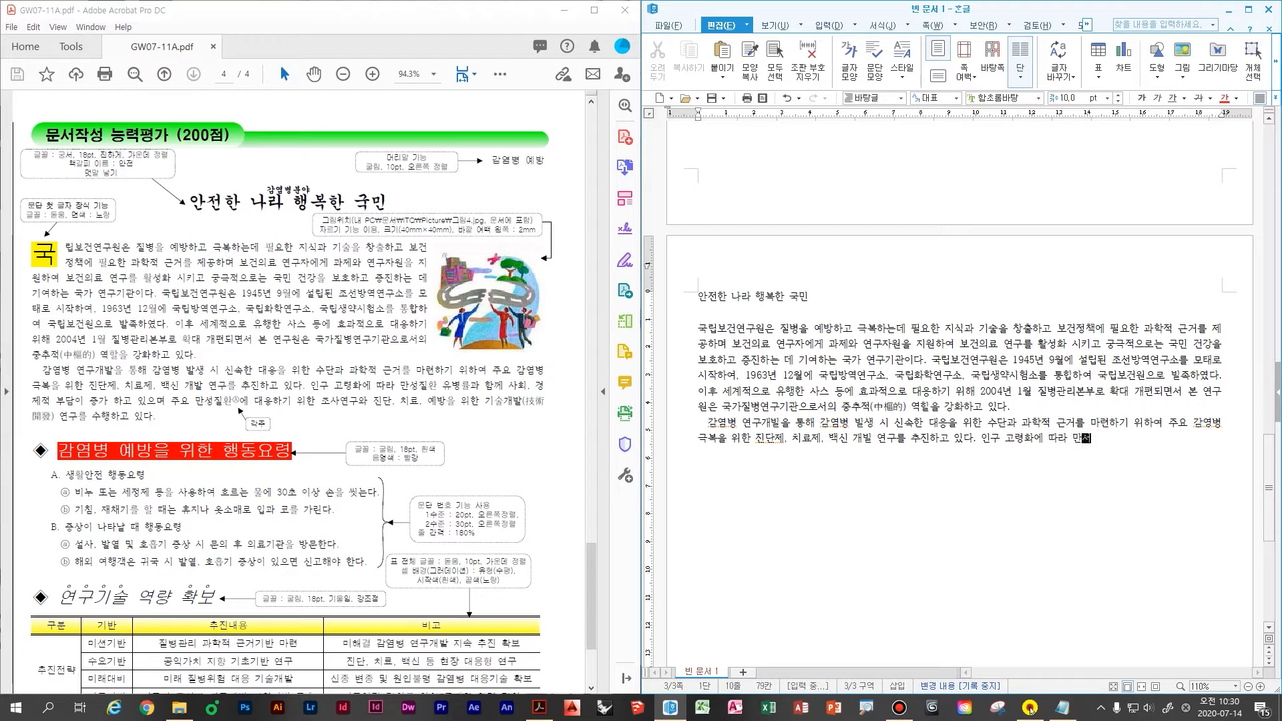
{"action": "type", "text": "질환 유병"}
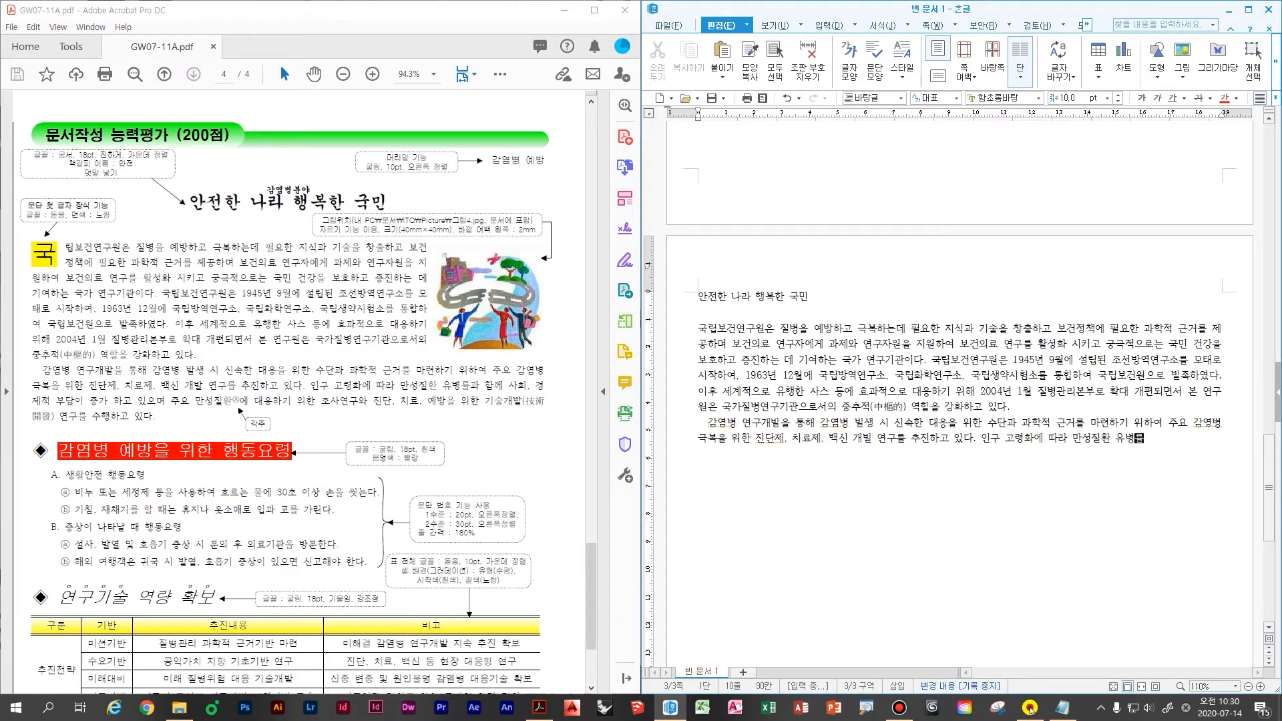
{"action": "type", "text": "률과 함께 사"}
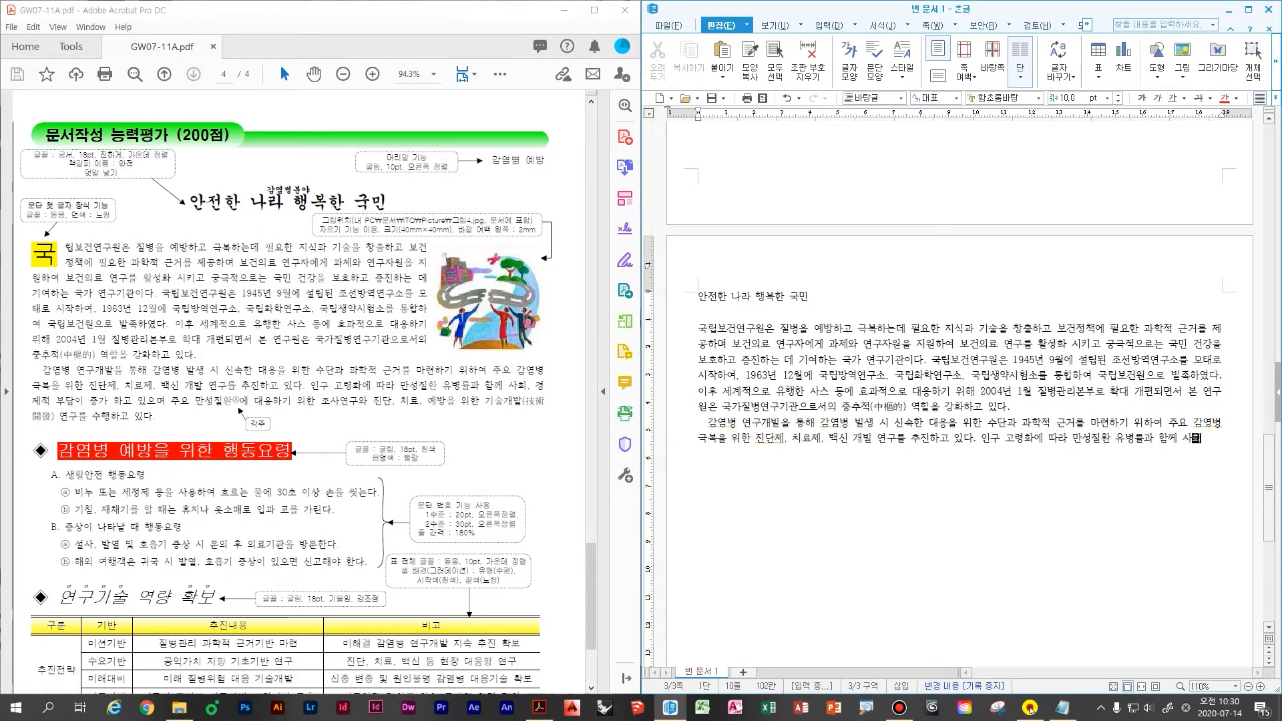
{"action": "type", "text": "회, 경제"}
{"action": "type", "text": "적 "}
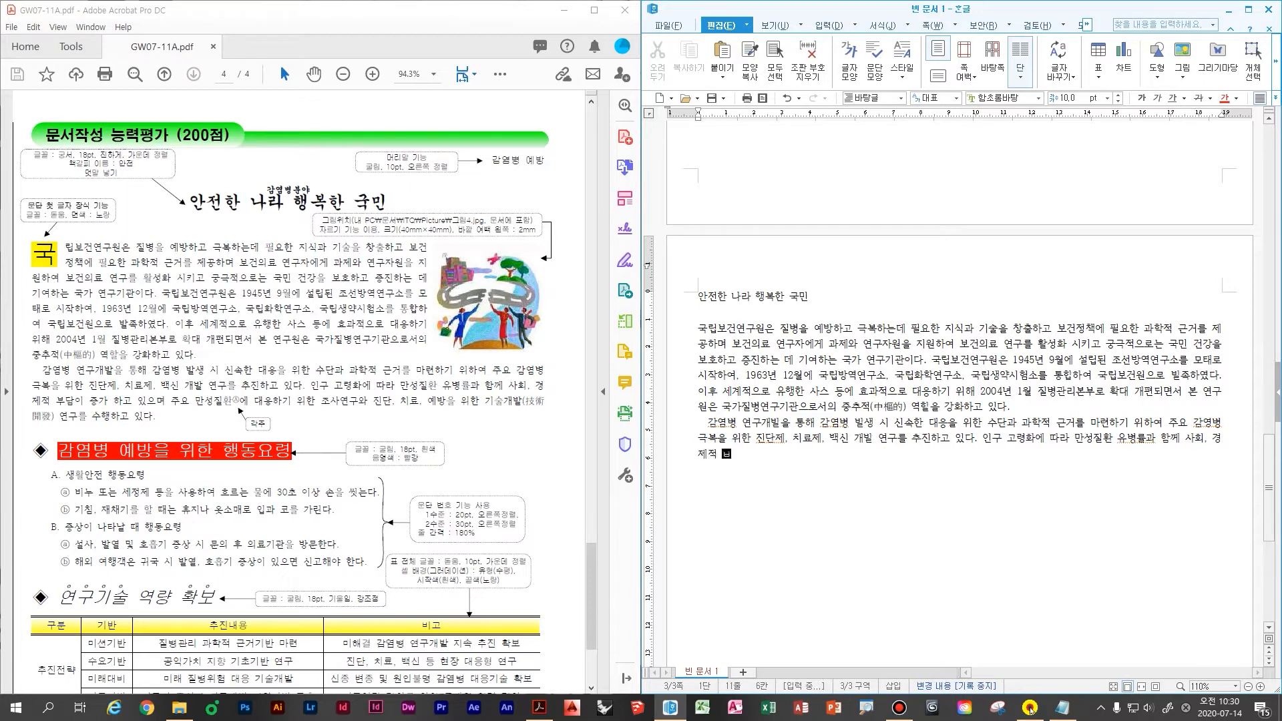
{"action": "type", "text": "부담이 증가 하고 있"}
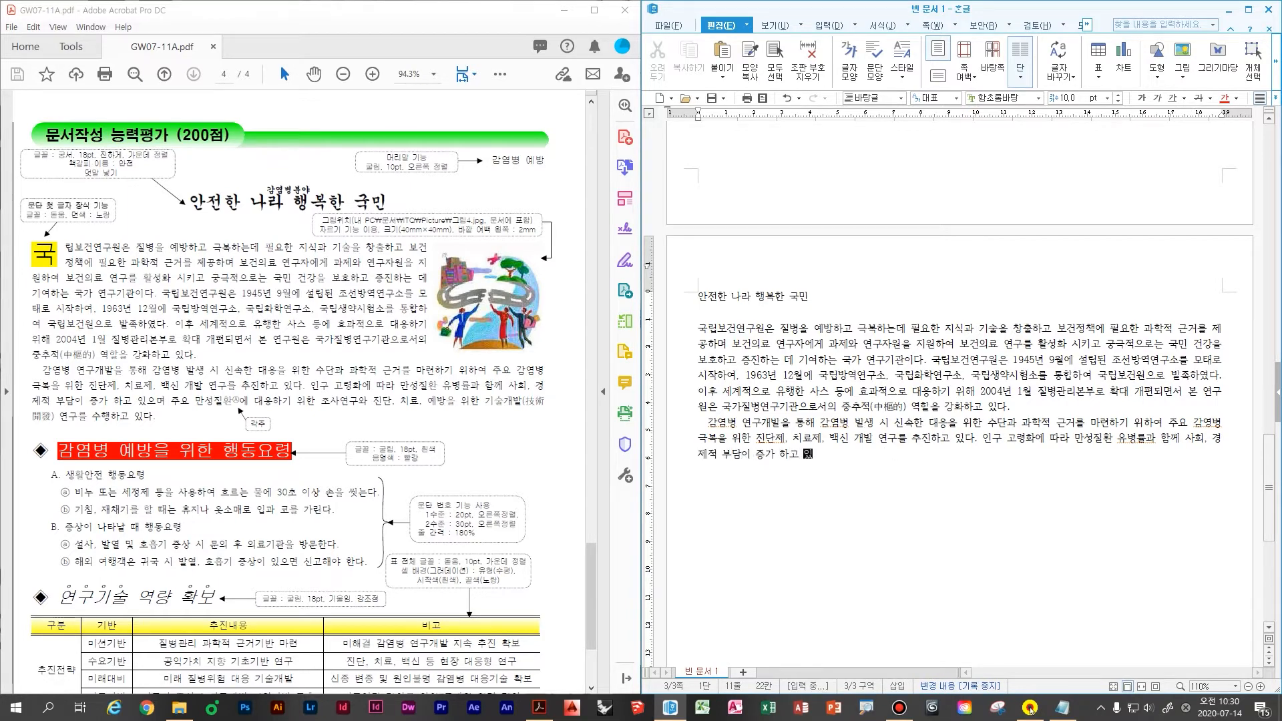
{"action": "type", "text": "으며 주요 만성질환"}
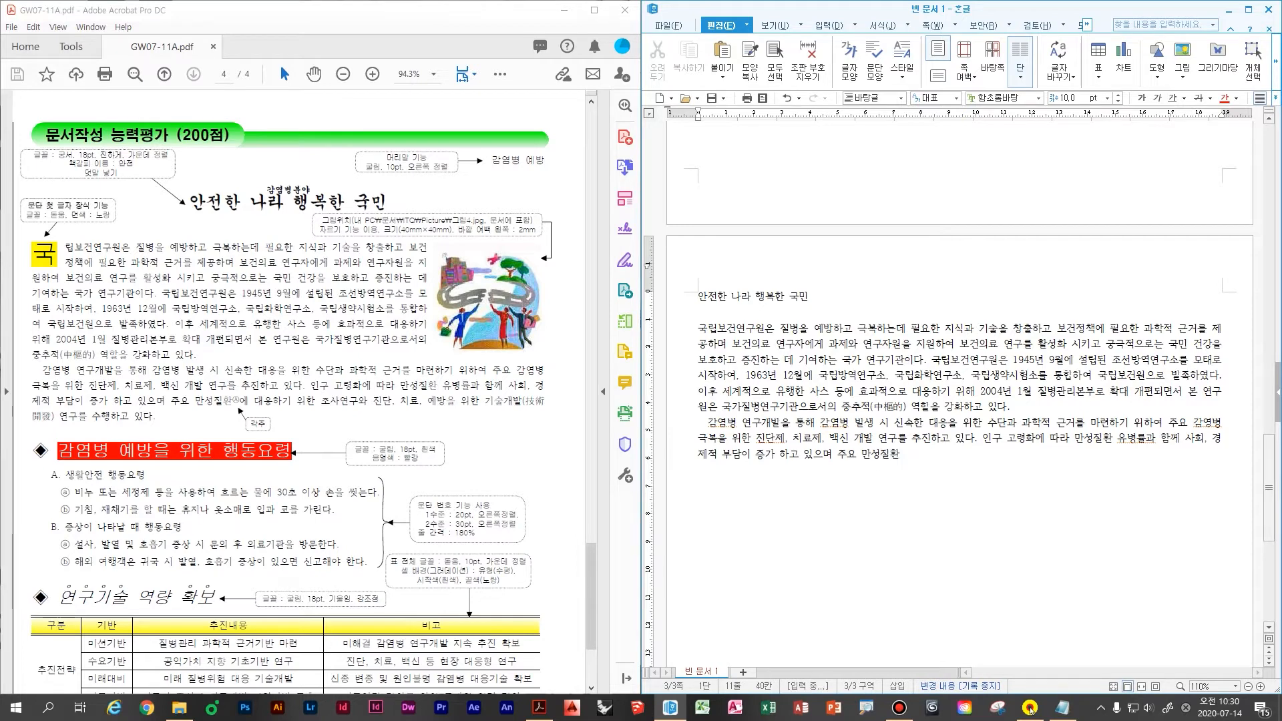
{"action": "left_click", "coordinate": [970, 456]}
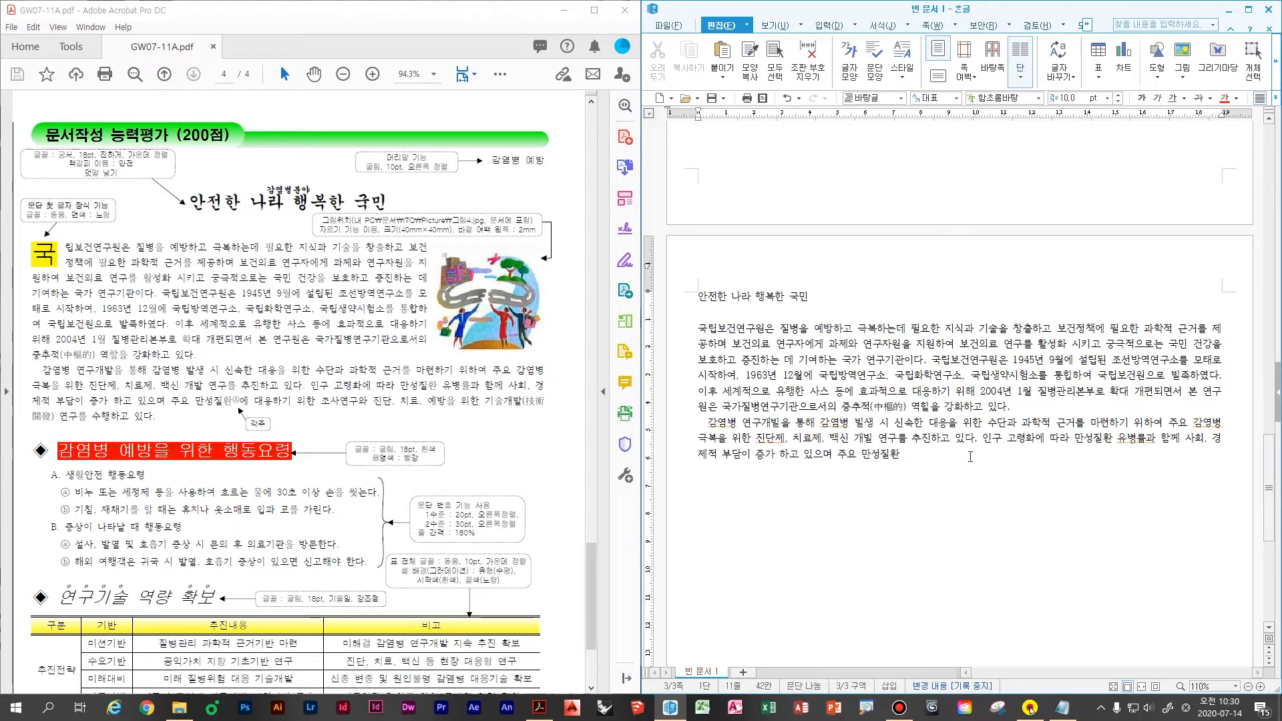
{"action": "mouse_move", "coordinate": [836, 483]}
{"action": "left_mouse_down"}
{"action": "mouse_move", "coordinate": [809, 534]}
{"action": "mouse_move", "coordinate": [852, 506]}
{"action": "left_mouse_up"}
{"action": "left_click_drag", "start_coordinate": [852, 485], "coordinate": [840, 536]}
{"action": "mouse_move", "coordinate": [879, 495]}
{"action": "left_mouse_down"}
{"action": "mouse_move", "coordinate": [870, 549]}
{"action": "mouse_move", "coordinate": [923, 524]}
{"action": "left_mouse_up"}
{"action": "left_click_drag", "start_coordinate": [943, 486], "coordinate": [942, 556]}
{"action": "left_click_drag", "start_coordinate": [1008, 472], "coordinate": [998, 551]}
{"action": "left_click_drag", "start_coordinate": [998, 493], "coordinate": [1047, 543]}
{"action": "left_click_drag", "start_coordinate": [1052, 484], "coordinate": [1045, 539]}
{"action": "mouse_move", "coordinate": [1151, 488]}
{"action": "left_mouse_down"}
{"action": "mouse_move", "coordinate": [1135, 564]}
{"action": "mouse_move", "coordinate": [1172, 548]}
{"action": "left_mouse_up"}
{"action": "left_click_drag", "start_coordinate": [1195, 491], "coordinate": [1193, 554]}
{"action": "left_click_drag", "start_coordinate": [1241, 573], "coordinate": [795, 575]}
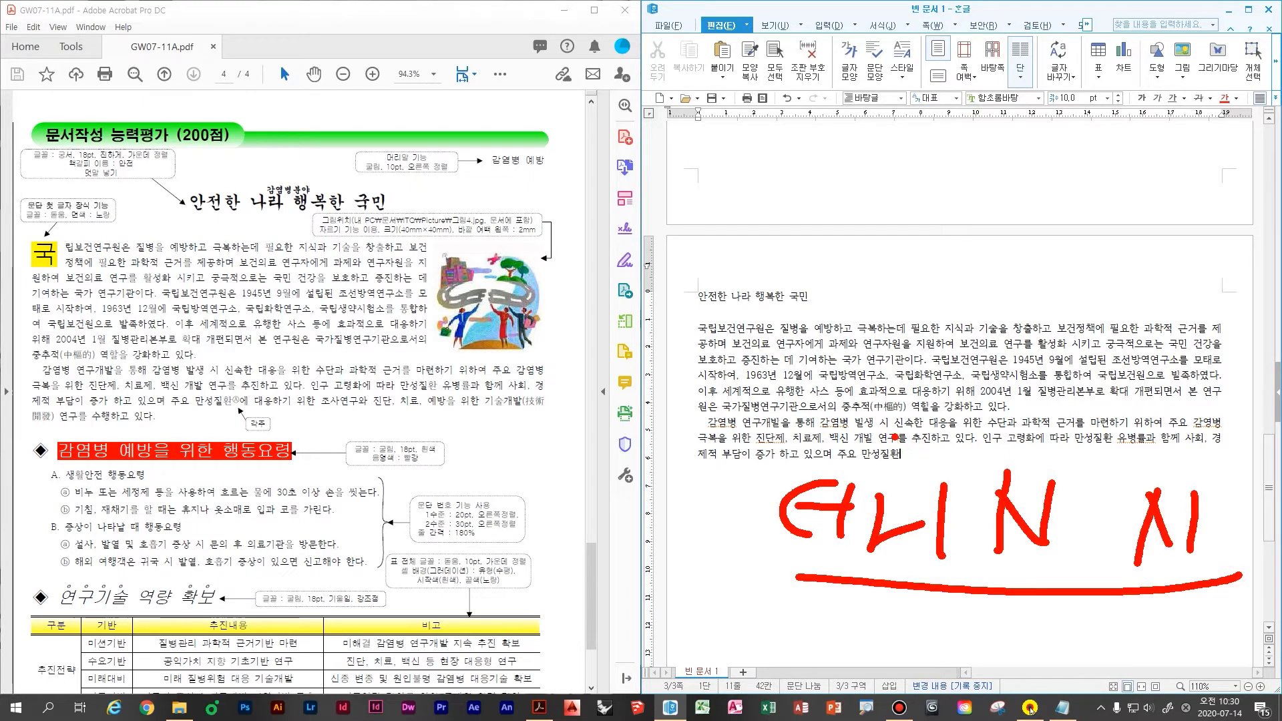
{"action": "key", "text": "Escape"}
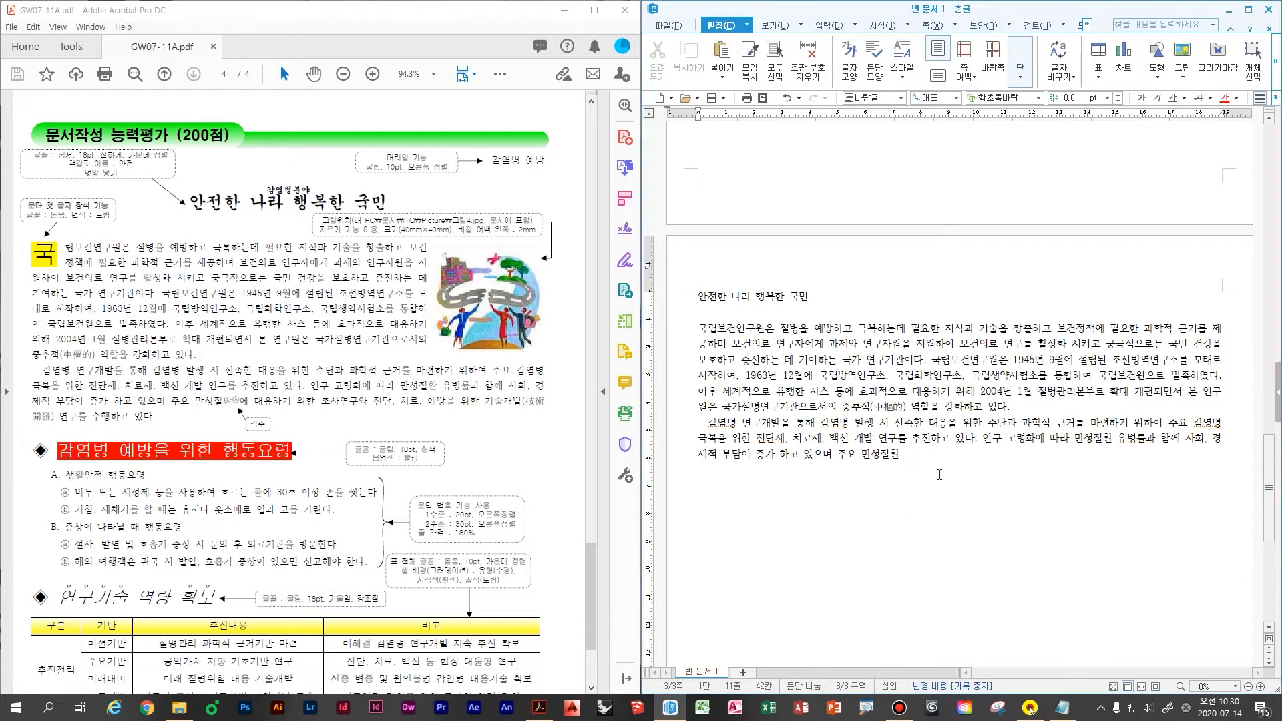
- Insert a footnote after the last 만성질환 and set the footnote number format to Ⓐ,Ⓑ,Ⓒ, following the PDF's footnote
{"action": "key", "text": "ctrl+n"}
{"action": "key", "text": "n"}
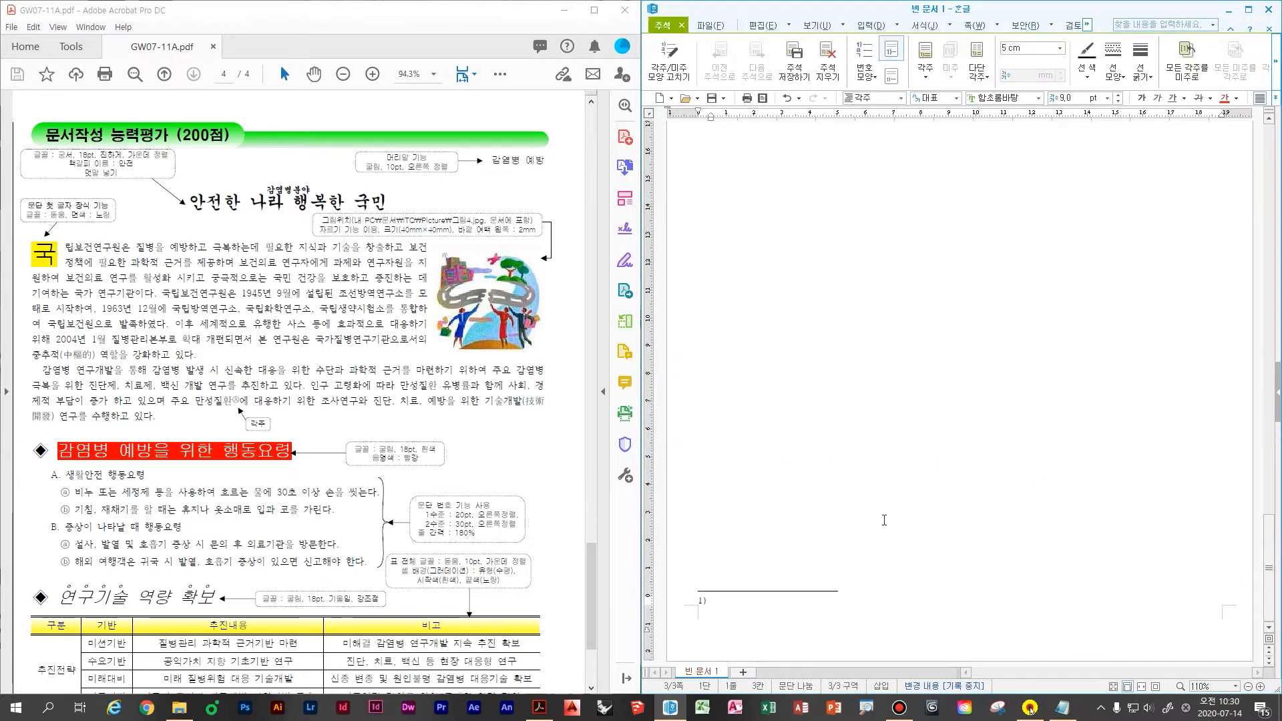
{"action": "left_click", "coordinate": [273, 347]}
{"action": "scroll", "coordinate": [272, 347], "scroll_direction": "down", "scroll_amount": 3}
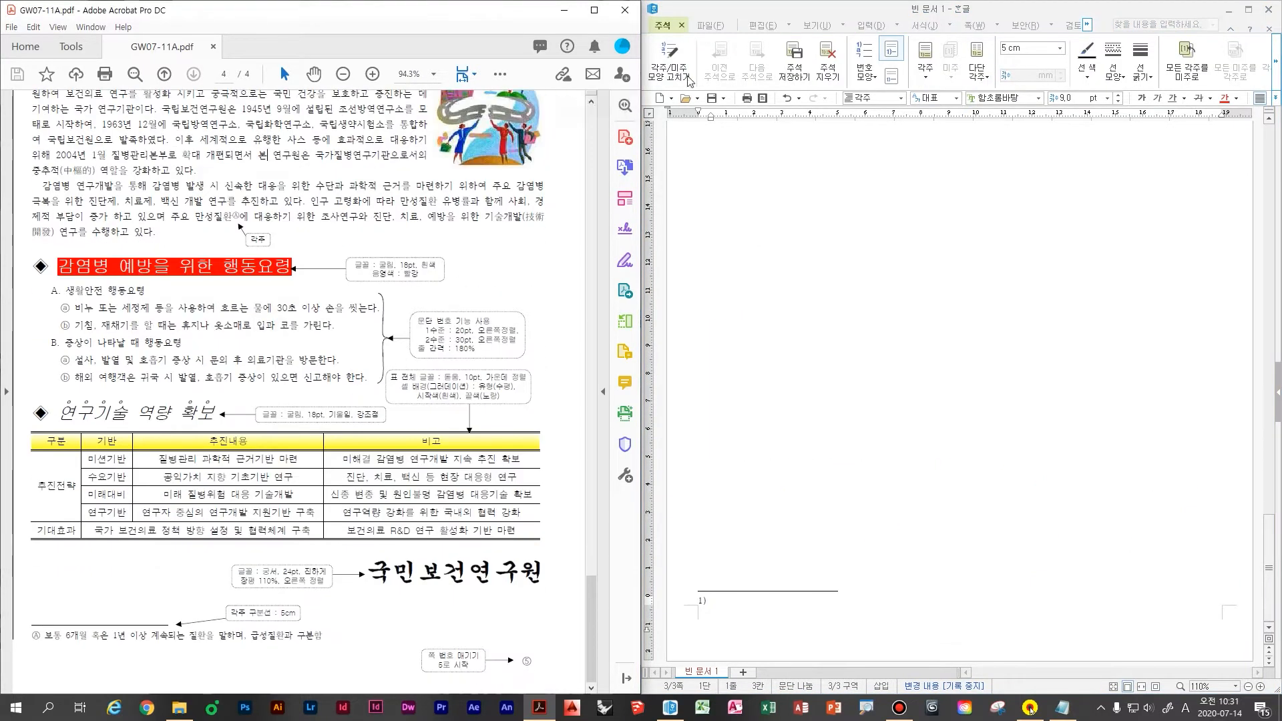
{"action": "left_click", "coordinate": [663, 64]}
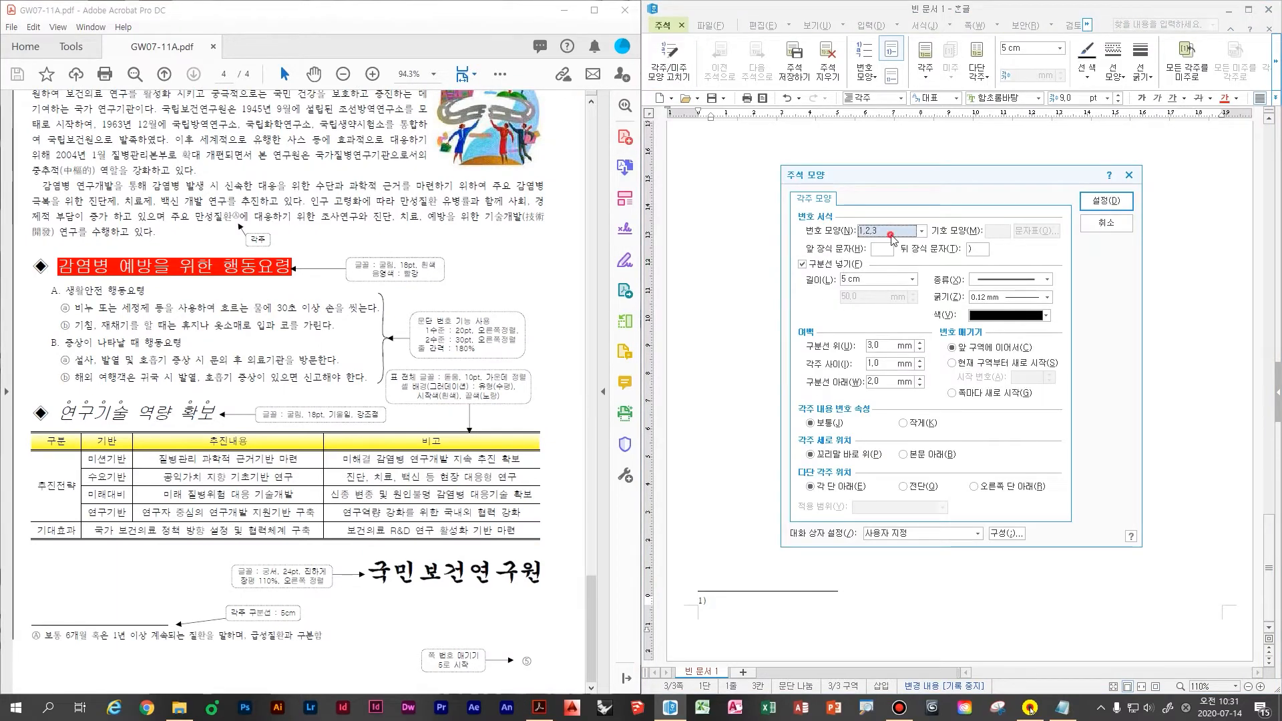
{"action": "left_click", "coordinate": [895, 231]}
{"action": "left_click", "coordinate": [898, 301]}
{"action": "left_click", "coordinate": [1106, 200]}
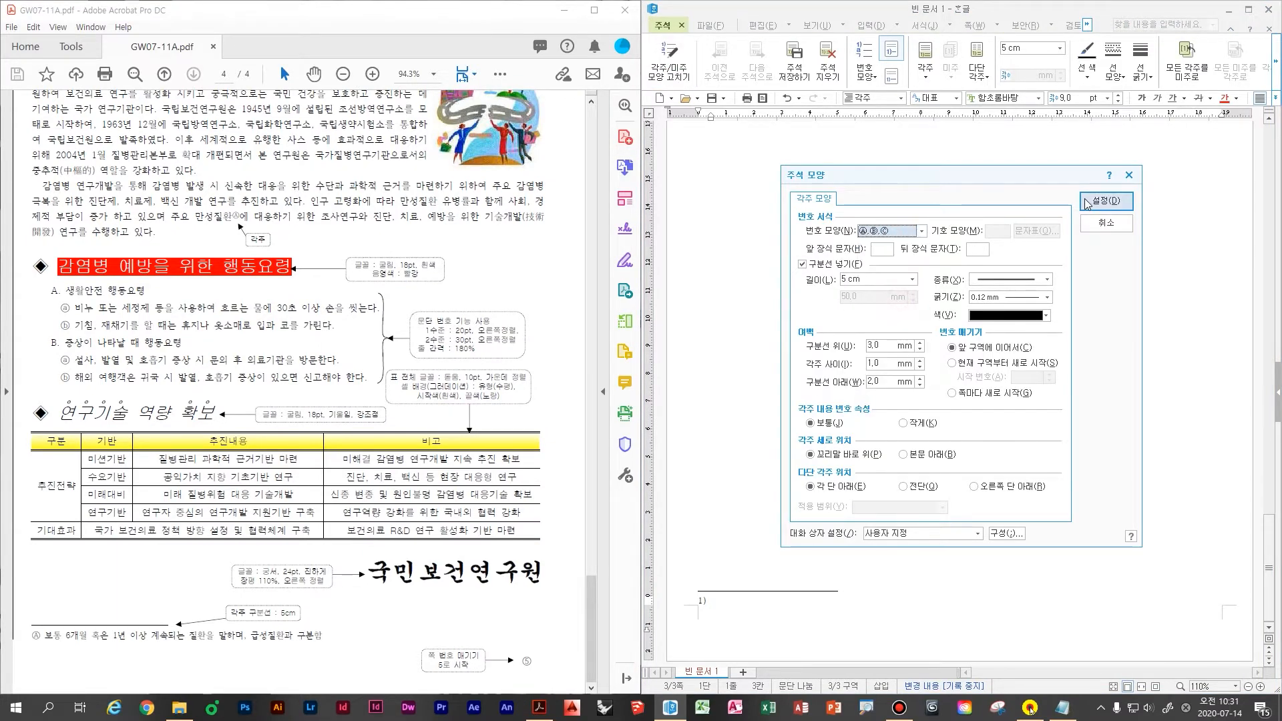
- Write the footnote text "보통 6개월 혹은 1년 이상 계속되는 질환을 말하며, 급성질환과 구분함" and return to the body text
{"action": "type", "text": "보통 "}
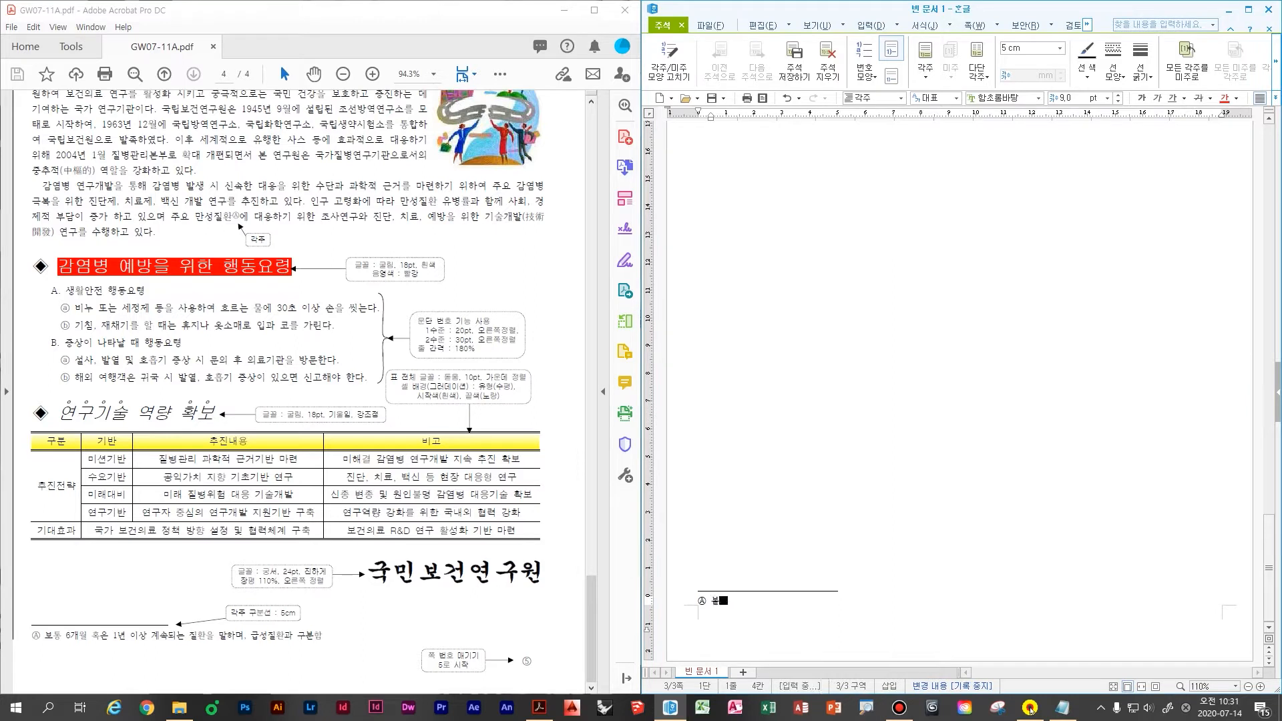
{"action": "type", "text": "6개월 호"}
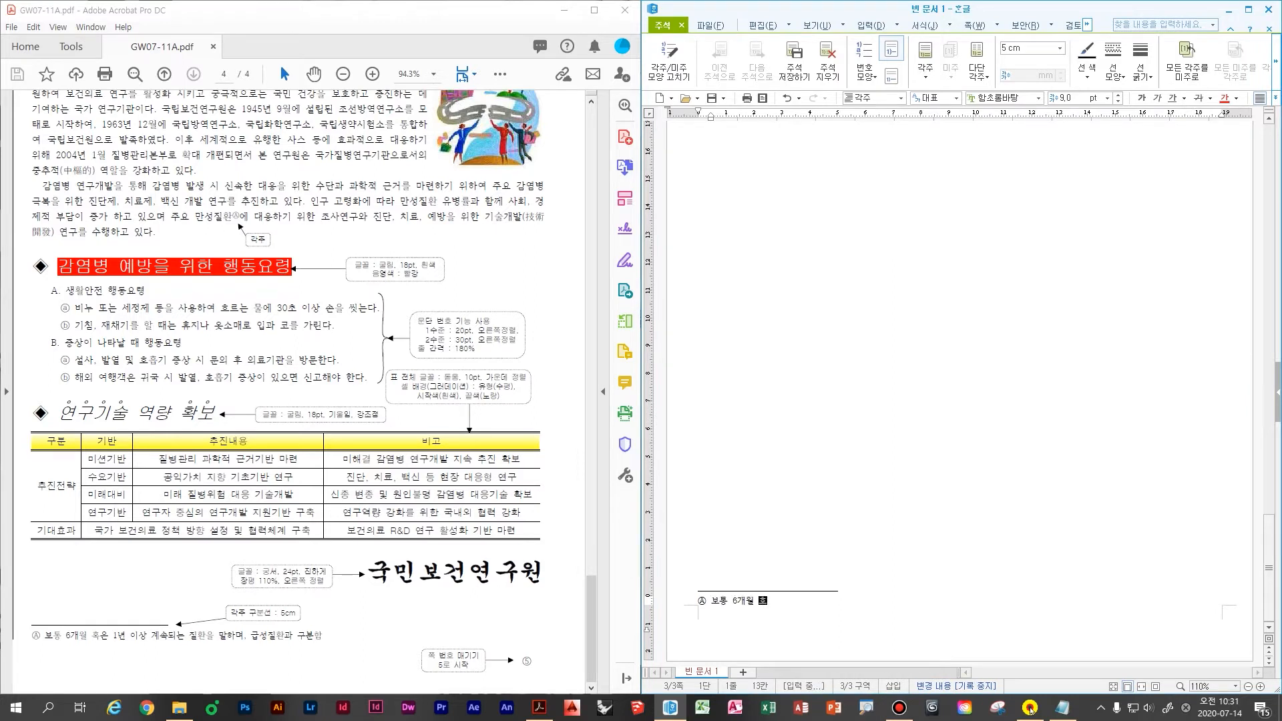
{"action": "type", "text": "은 1년 이상 "}
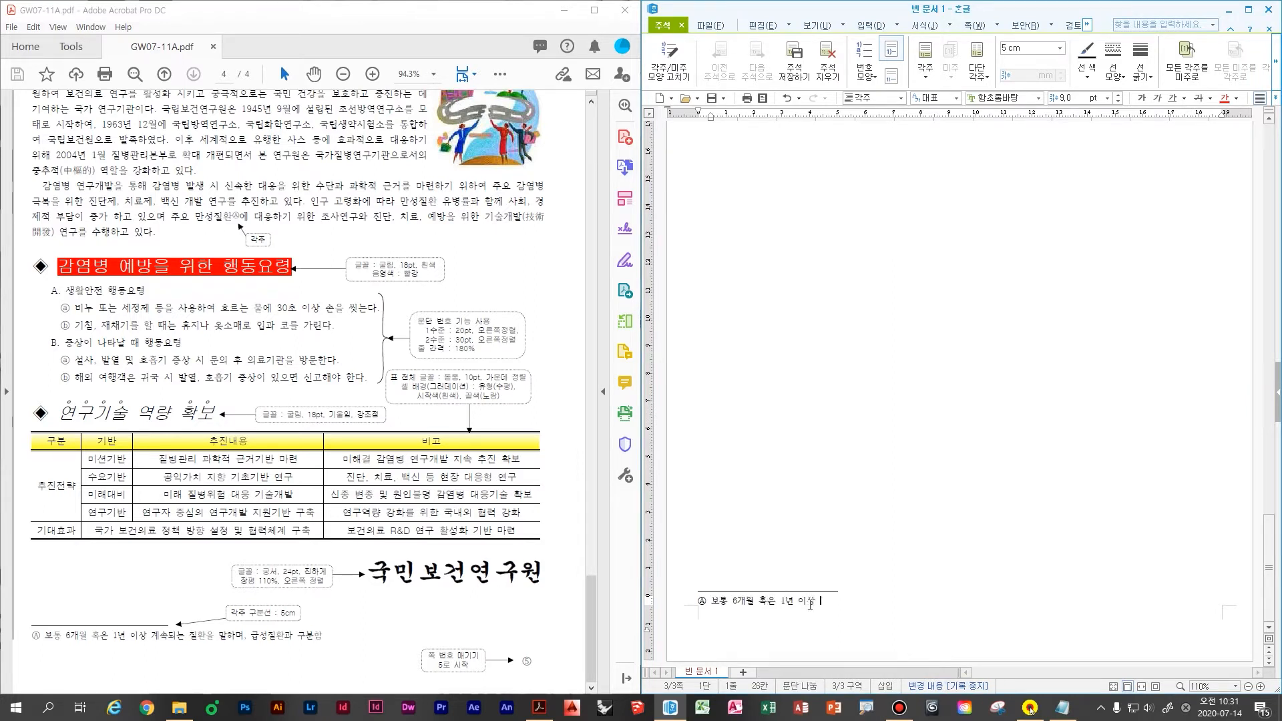
{"action": "type", "text": "계 ㄱ"}
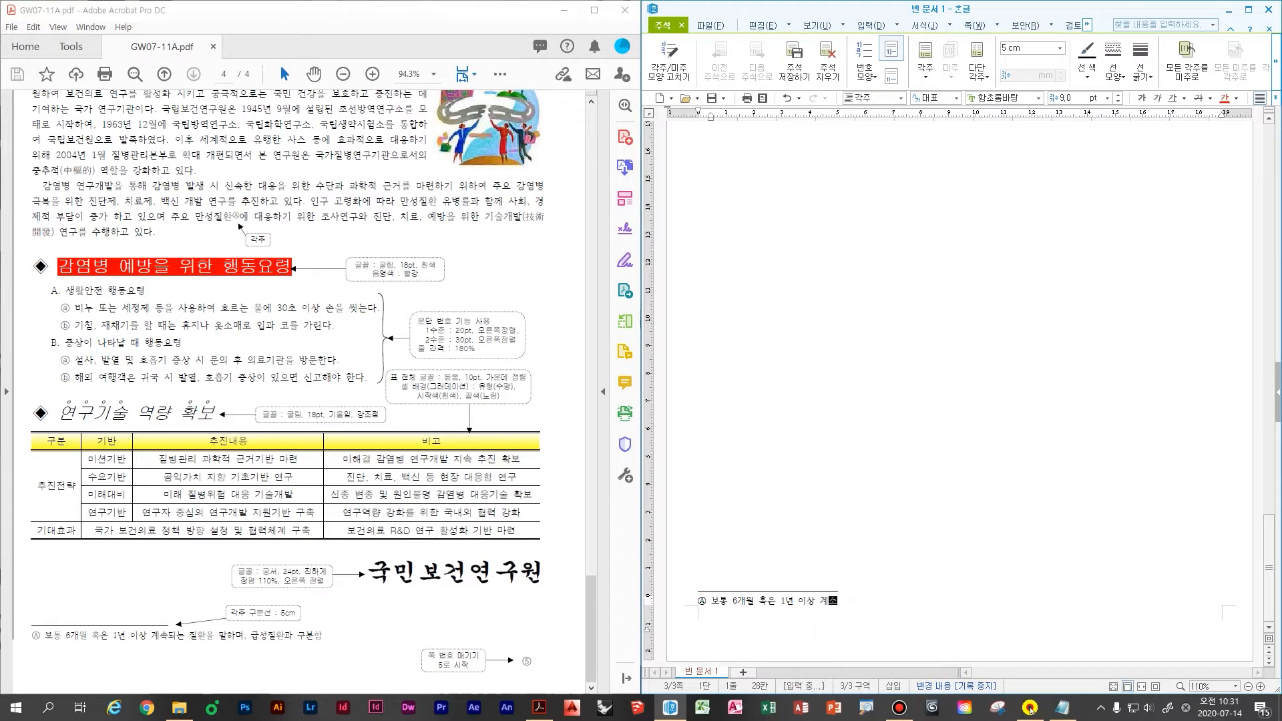
{"action": "type", "text": "ㅖ속 도"}
{"action": "key", "text": "BackSpace"}
{"action": "key", "text": "BackSpace"}
{"action": "key", "text": "BackSpace"}
{"action": "type", "text": "ㄷㅚ는 질ㅎㅘㄴ을 말하며, 급ㅅ"}
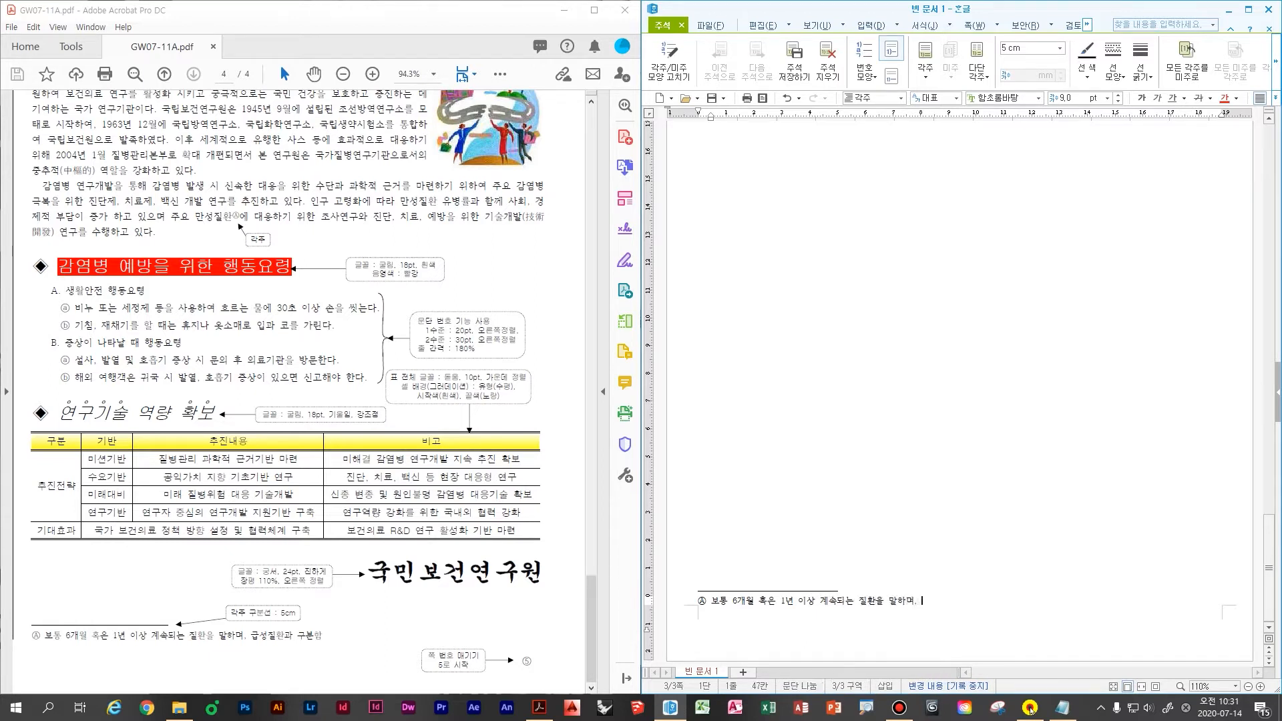
{"action": "type", "text": "ㅓㅇ질환과 ㄱ"}
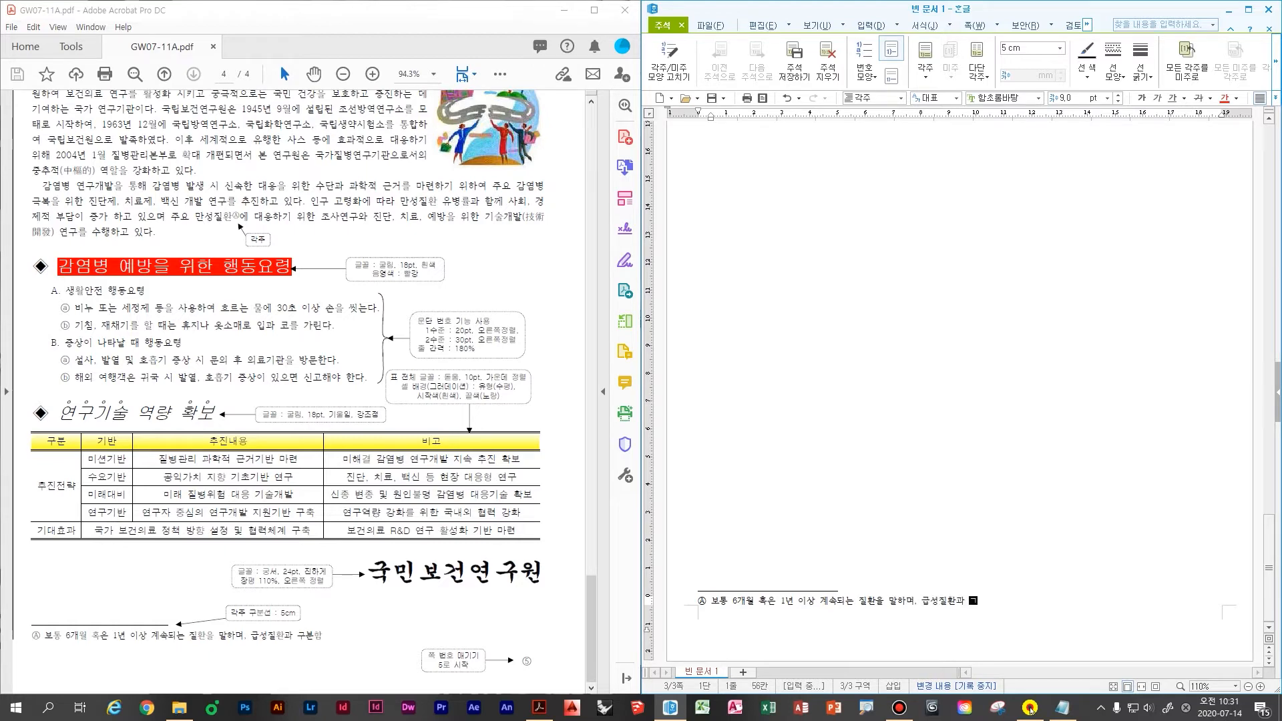
{"action": "type", "text": "ㅜ분ㅎ"}
{"action": "key", "text": "shift+Escape"}
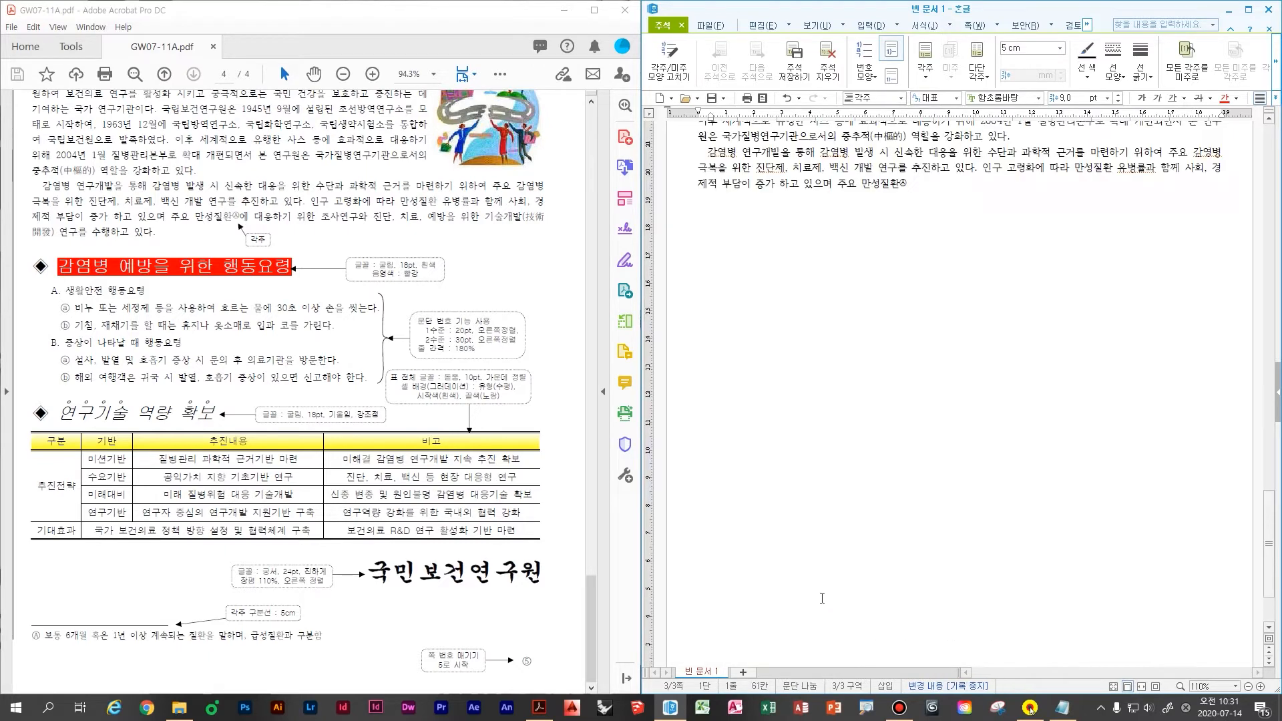
- Continue the second paragraph after the footnote mark with "에 대응하기 위한 조사연구와 진단, 치료, 예방을 위한 기술개발"
{"action": "scroll", "coordinate": [398, 474], "scroll_direction": "up", "scroll_amount": 3}
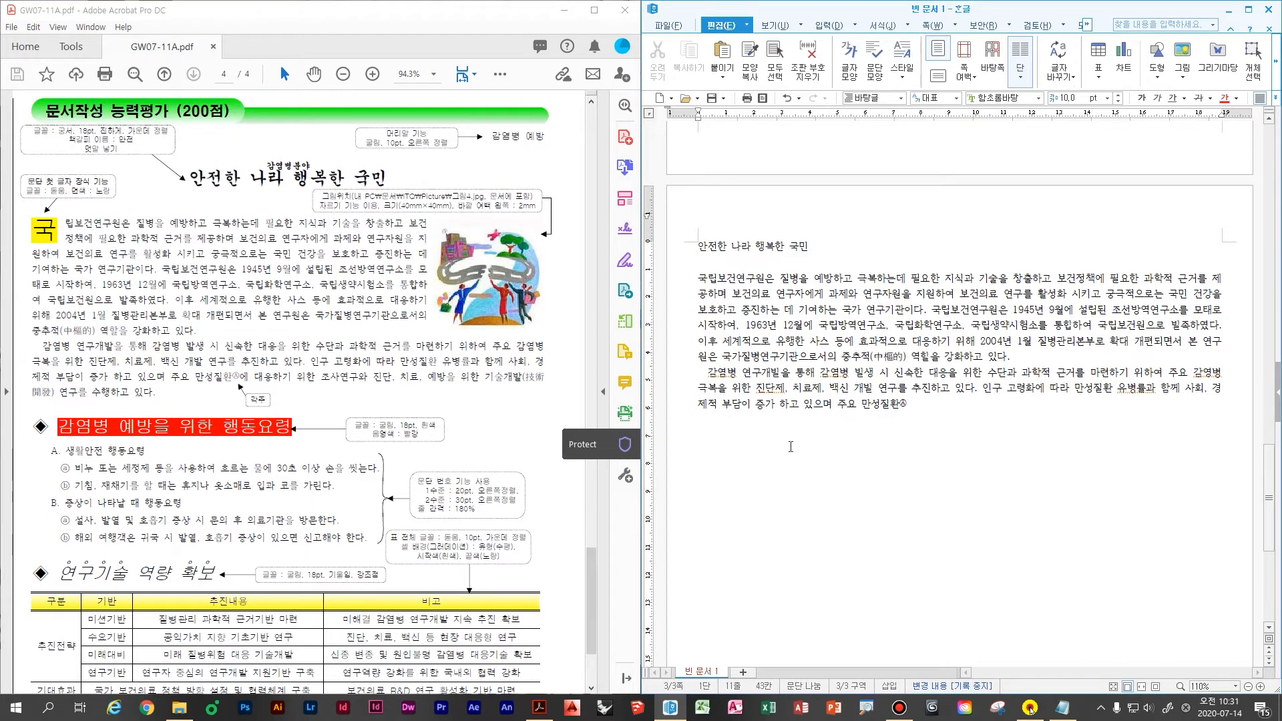
{"action": "type", "text": "에 ㄷㅐㅇㅡㅇㅎㅏ"}
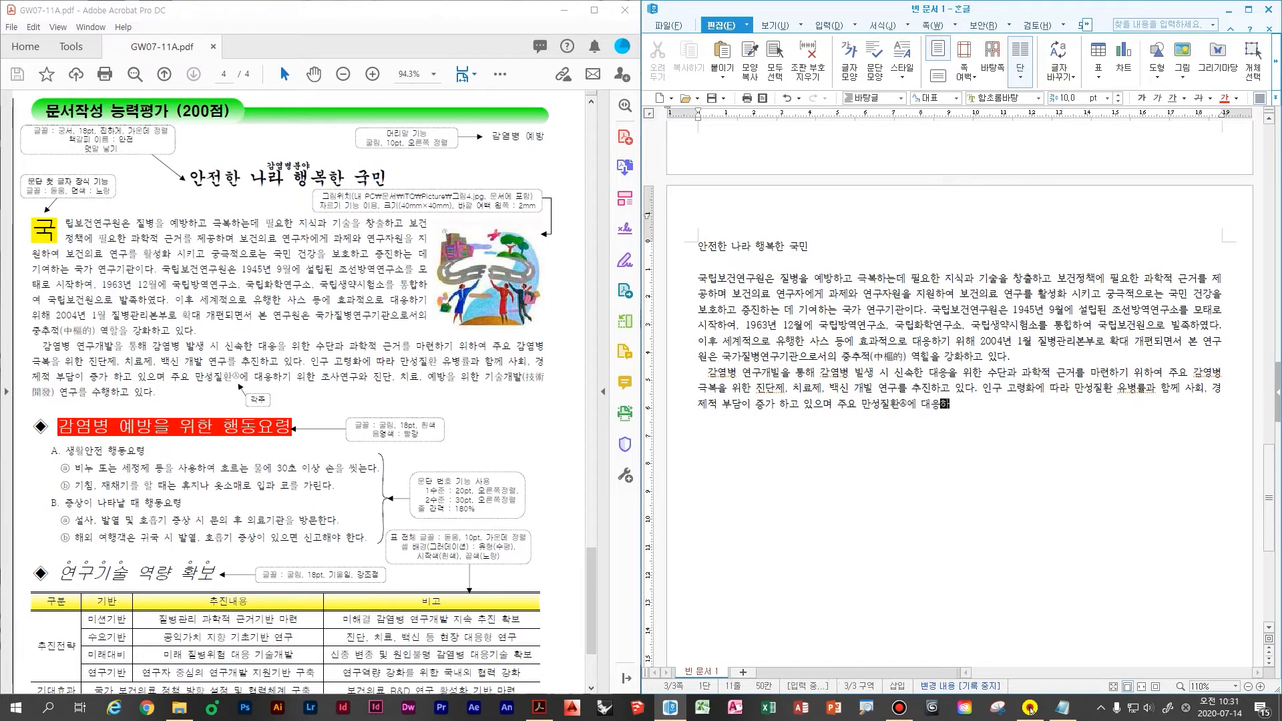
{"action": "type", "text": "ㄱㅣ ㅇㅟㅎㅏㄴ ㅈㅗㅅㅏㅇㅕㄴㄱㅜㅇ"}
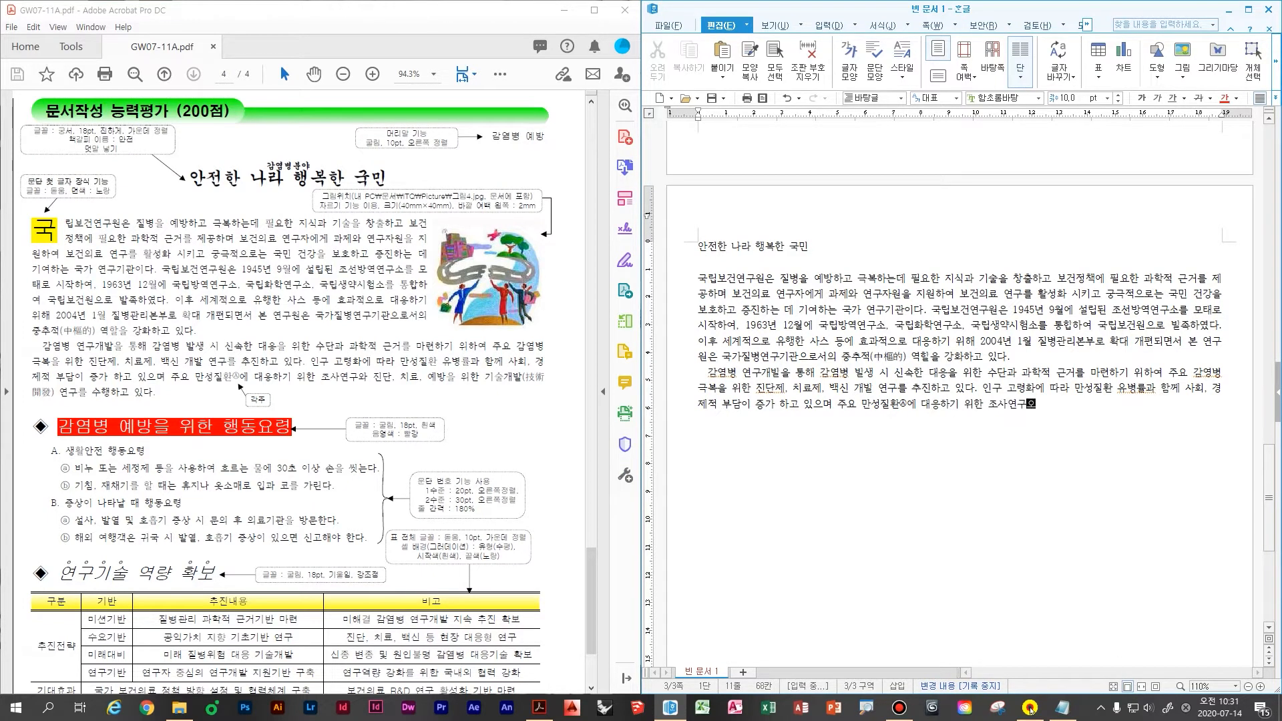
{"action": "type", "text": " ㅊㅣㄹㅛ. ㅇ"}
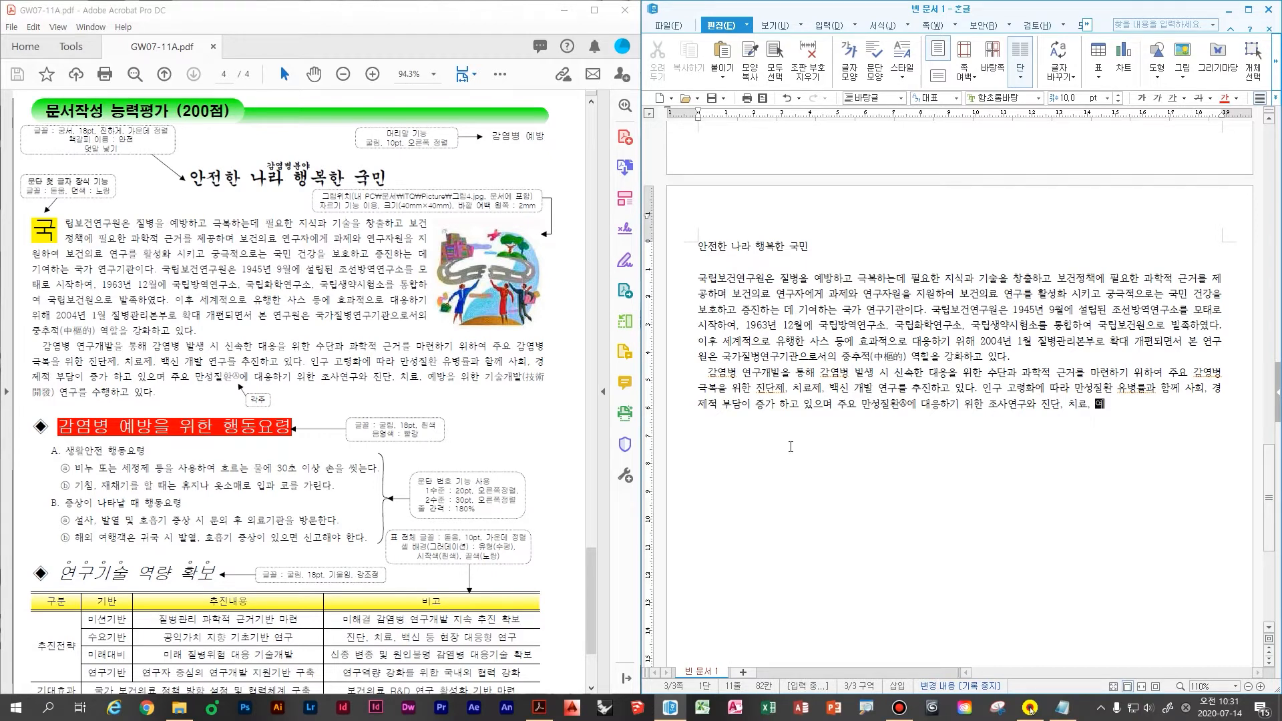
{"action": "type", "text": "ㅖㅂㅏㅇㅇㅡㄹ ㅇㅜㅣㅎㅏㄴ ㄱㅣㅅㅜㄹㄱㅐ"}
- Add the Hanja 技術開發 to 기술개발 in the 한글(漢字) format and finish the sentence with "연구를 수행하고 있다."
{"action": "key", "text": "F9"}
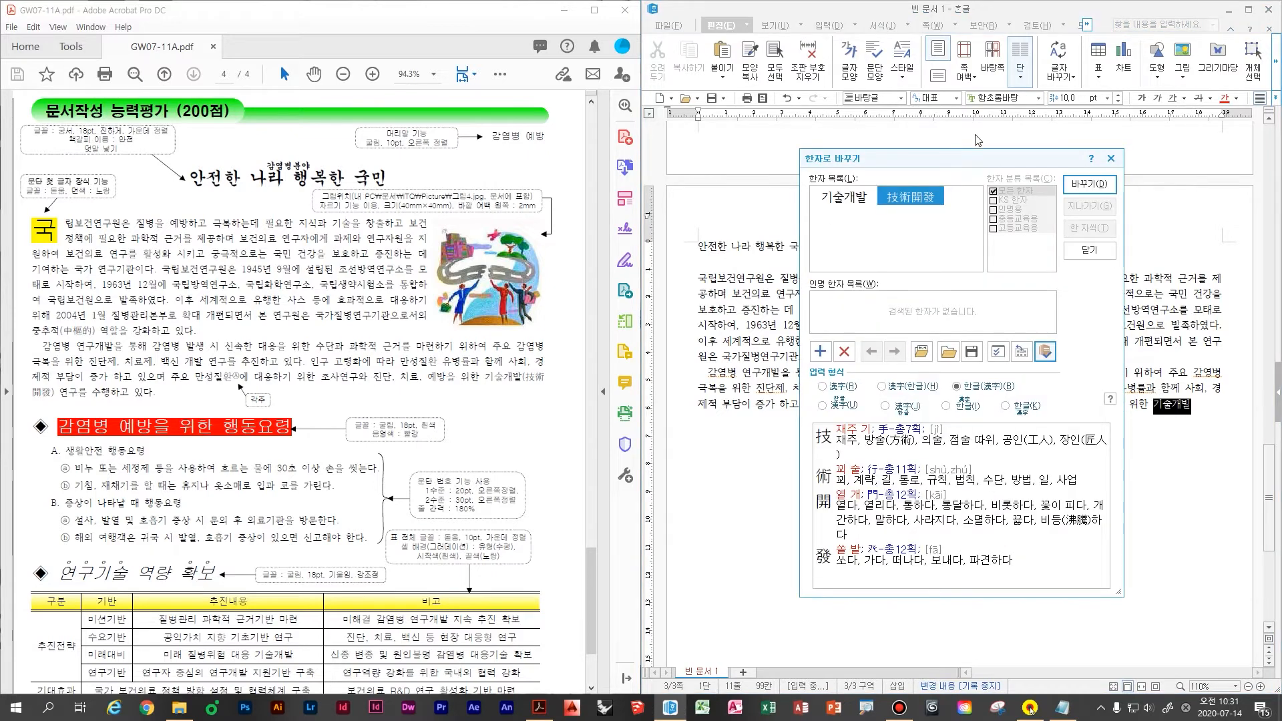
{"action": "left_click", "coordinate": [1089, 184]}
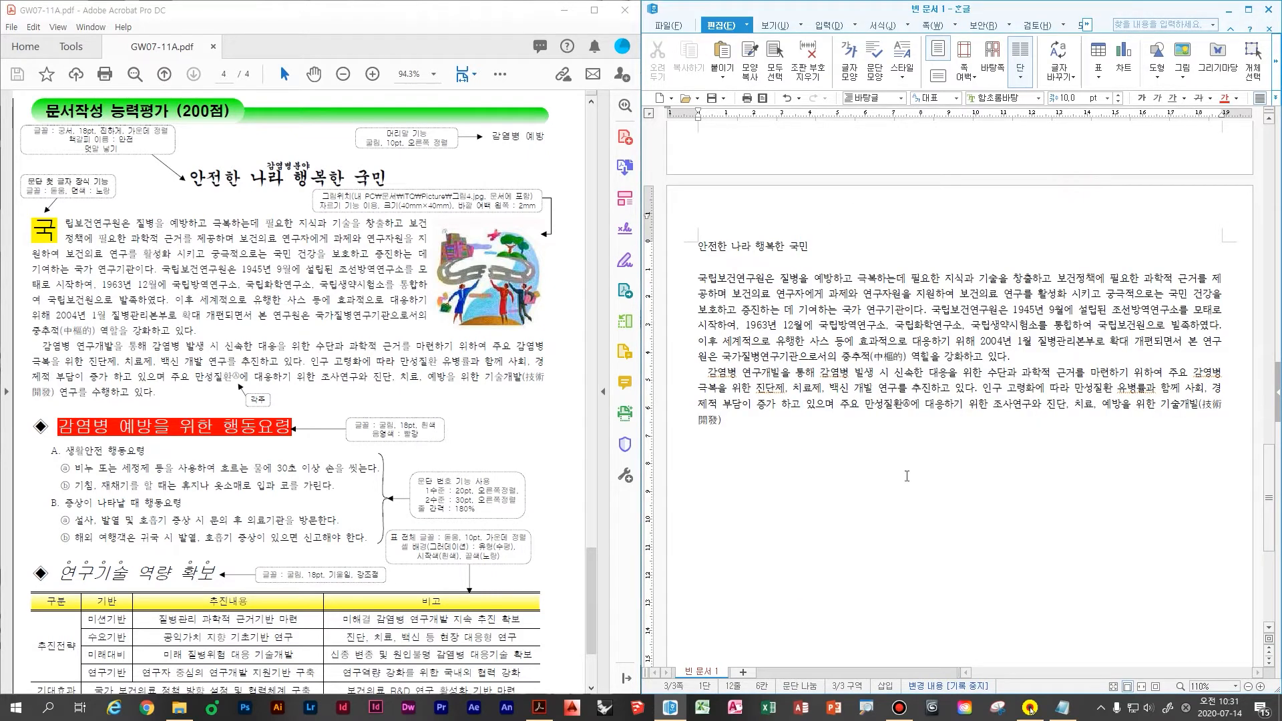
{"action": "type", "text": "ㅇㅕㄴㄱㅜ"}
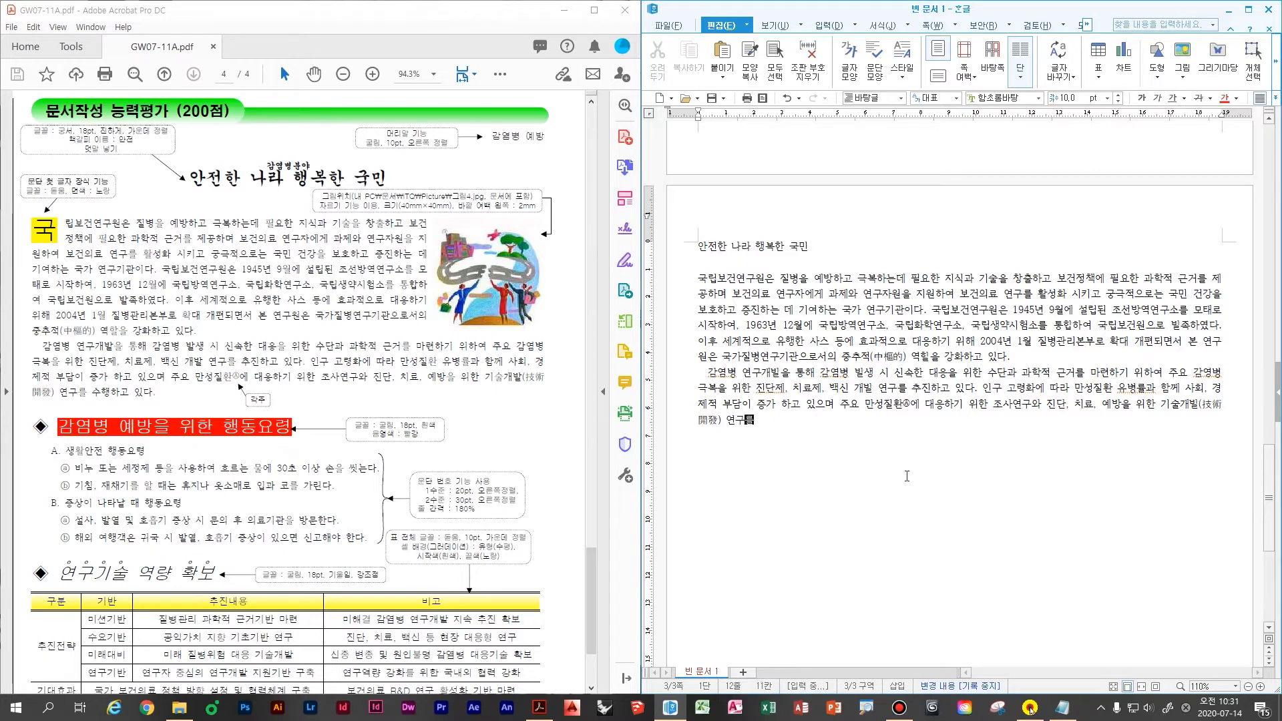
{"action": "type", "text": "ㄹㅡㄹ ㅅㅜㅎㅐㅇㅎㅏㄱㅗ ㅇㅣㅆㄷㅏ."}
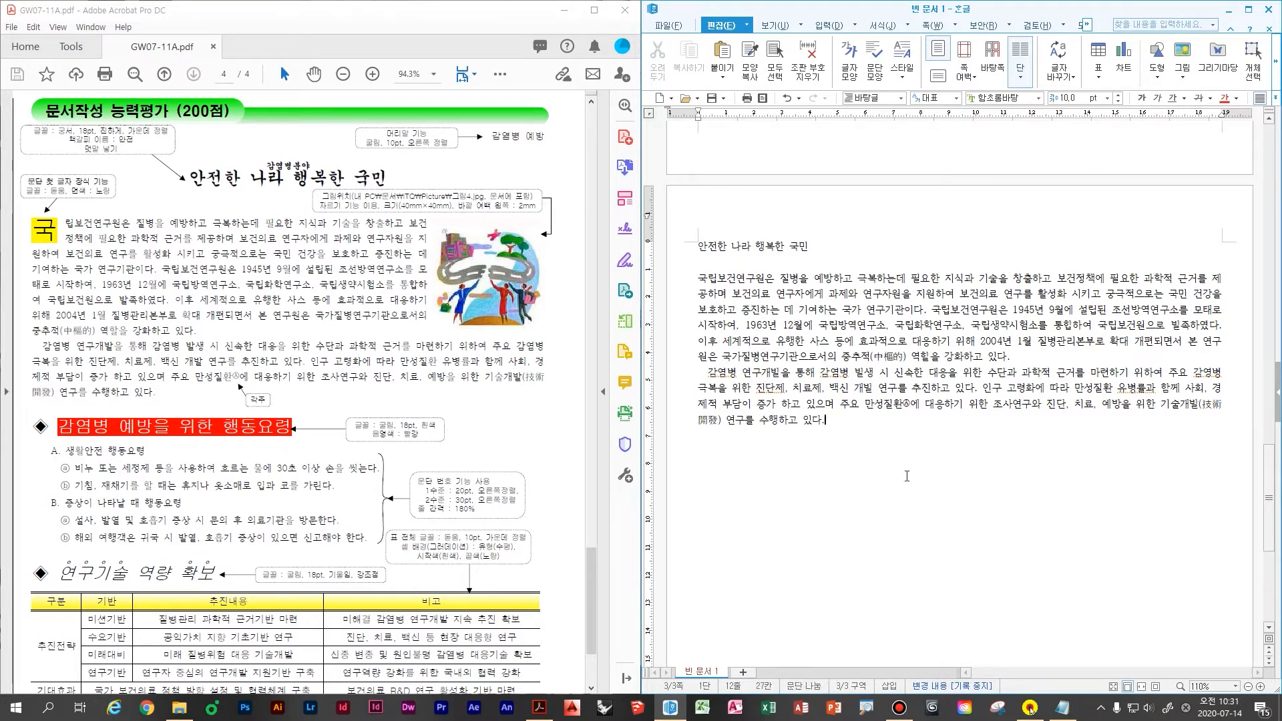
- Leave a blank line below the second paragraph and insert the ◈ symbol from the 기호2 character set
{"action": "key", "text": "Return"}
{"action": "scroll", "coordinate": [889, 466], "scroll_direction": "down", "scroll_amount": 1}
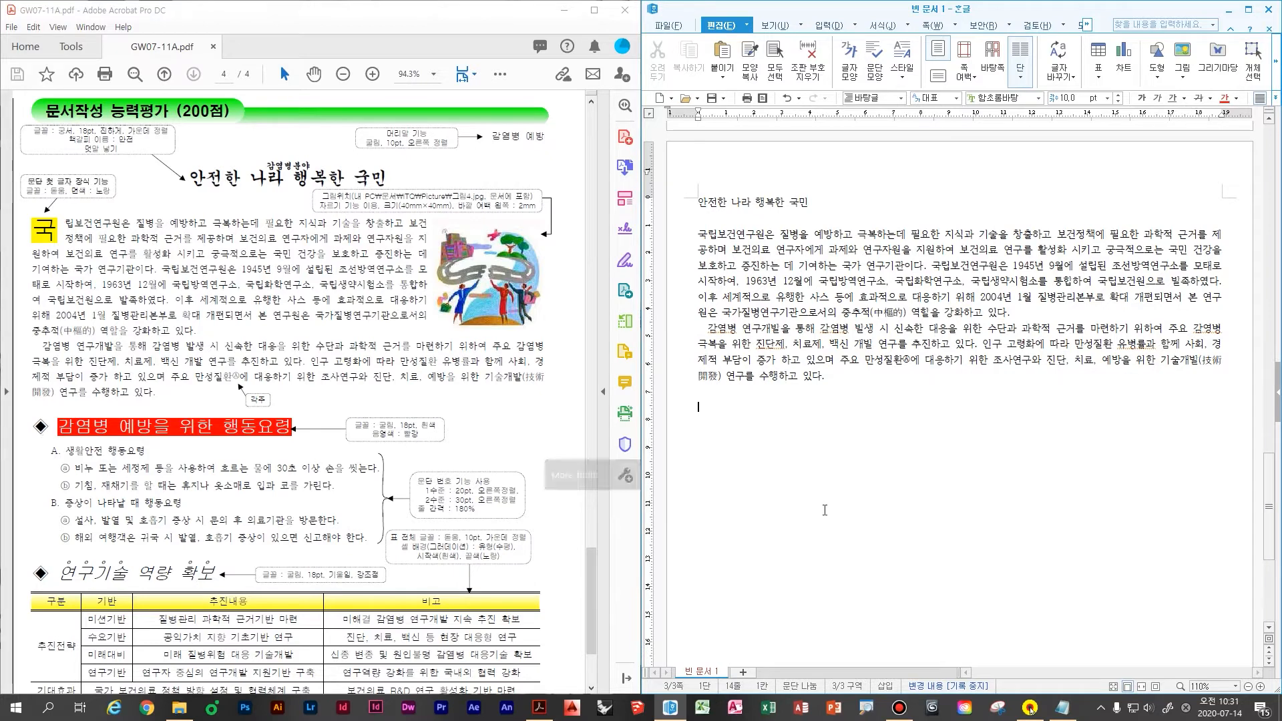
{"action": "key", "text": "ctrl+F10"}
{"action": "left_click", "coordinate": [769, 287]}
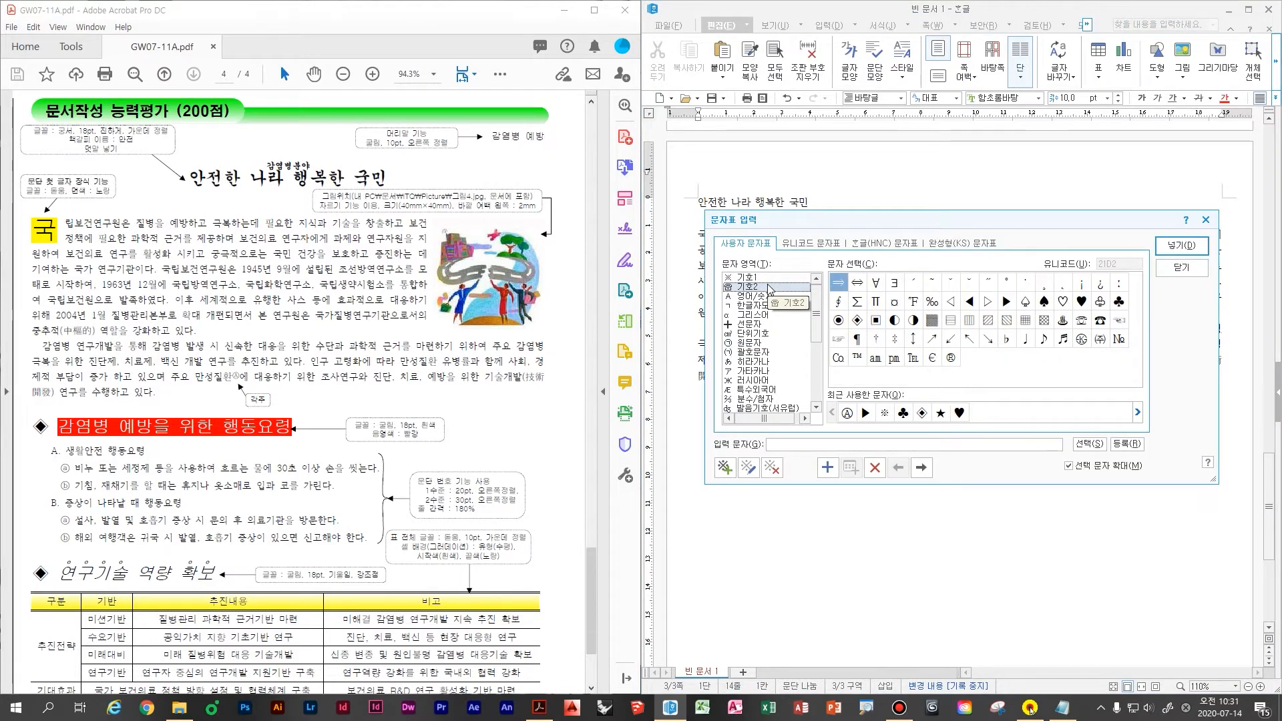
{"action": "left_click", "coordinate": [862, 326]}
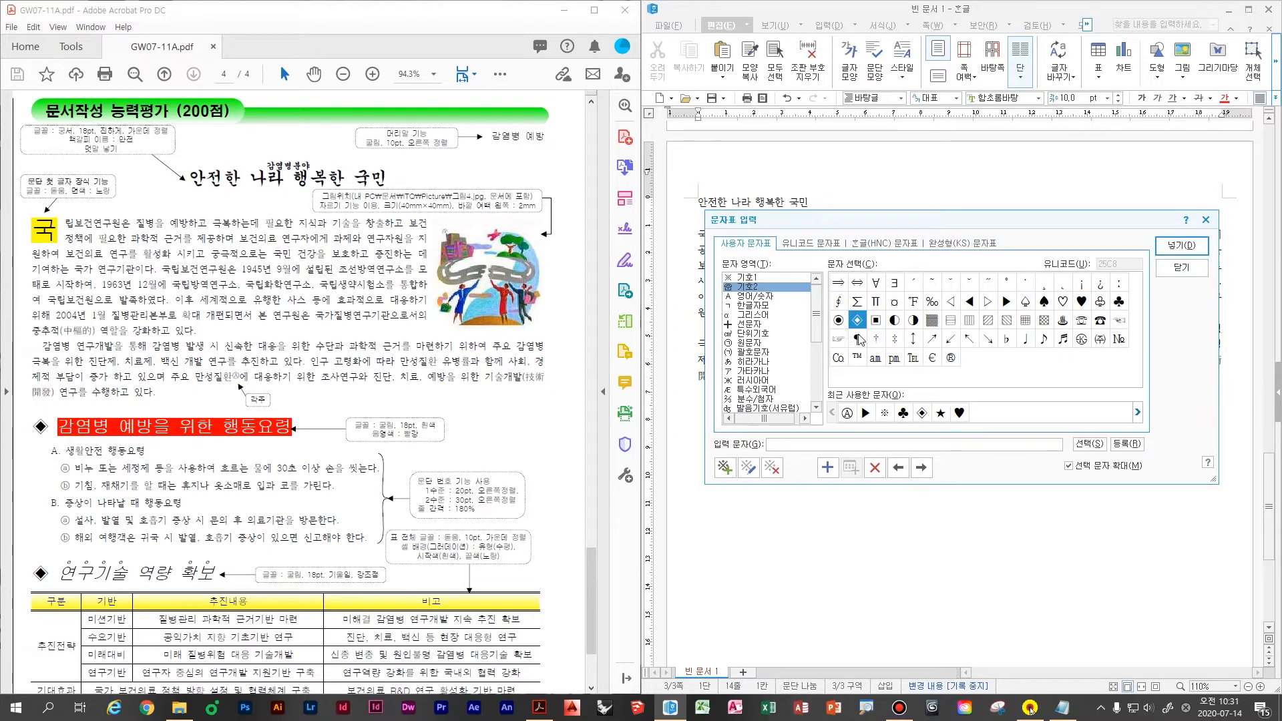
{"action": "left_click", "coordinate": [1181, 245]}
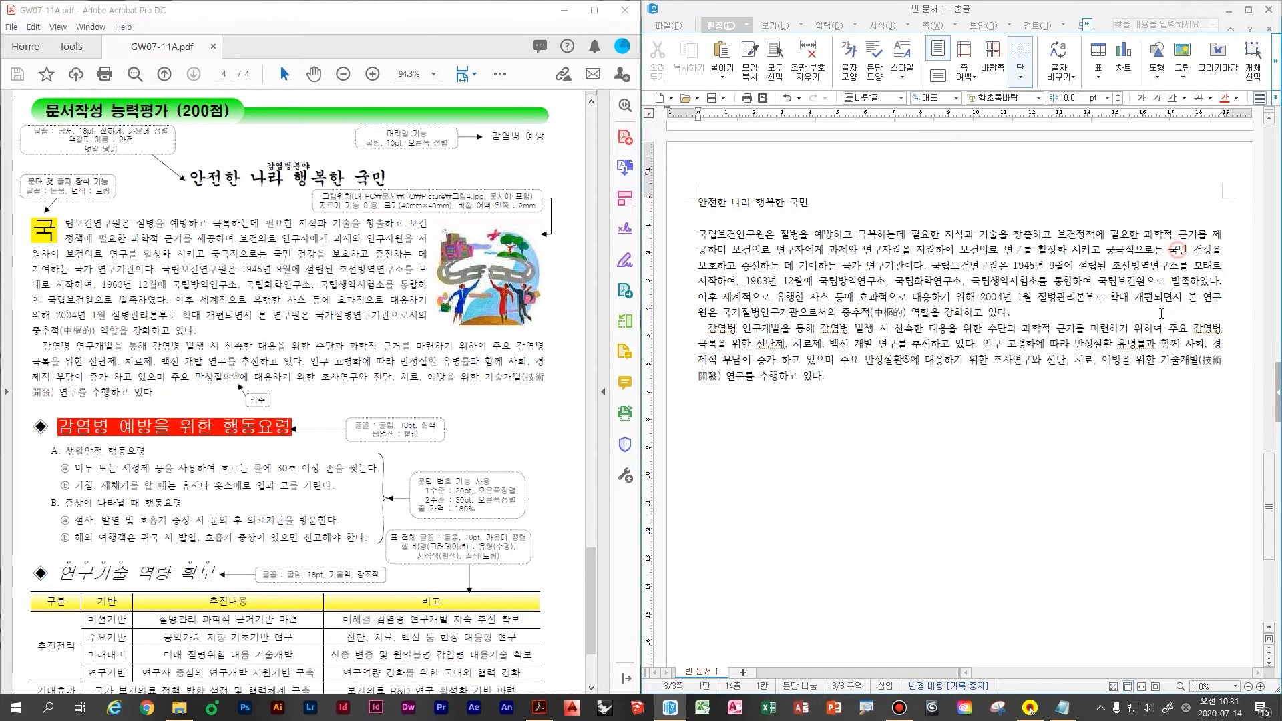
- Write the heading "감염병 예방을 위한 행동요령" after the ◈ symbol and start a new line
{"action": "type", "text": "감염ㅂ"}
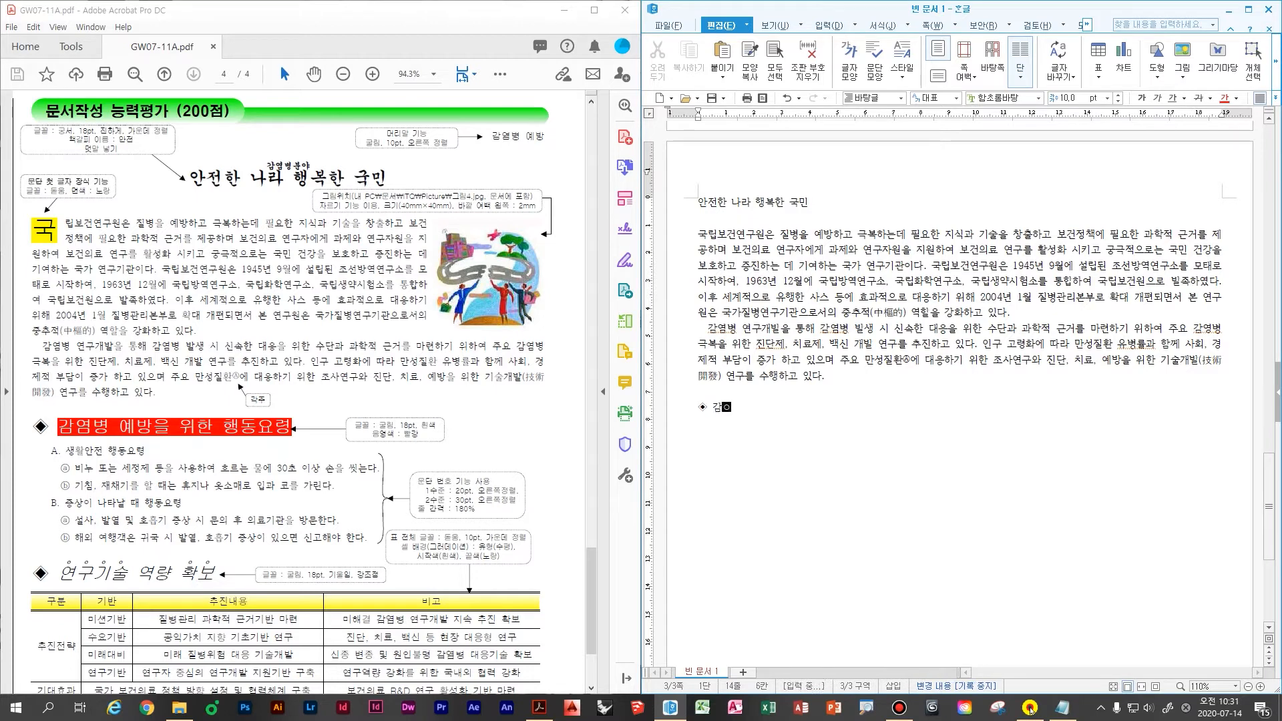
{"action": "type", "text": "병 ㅇ"}
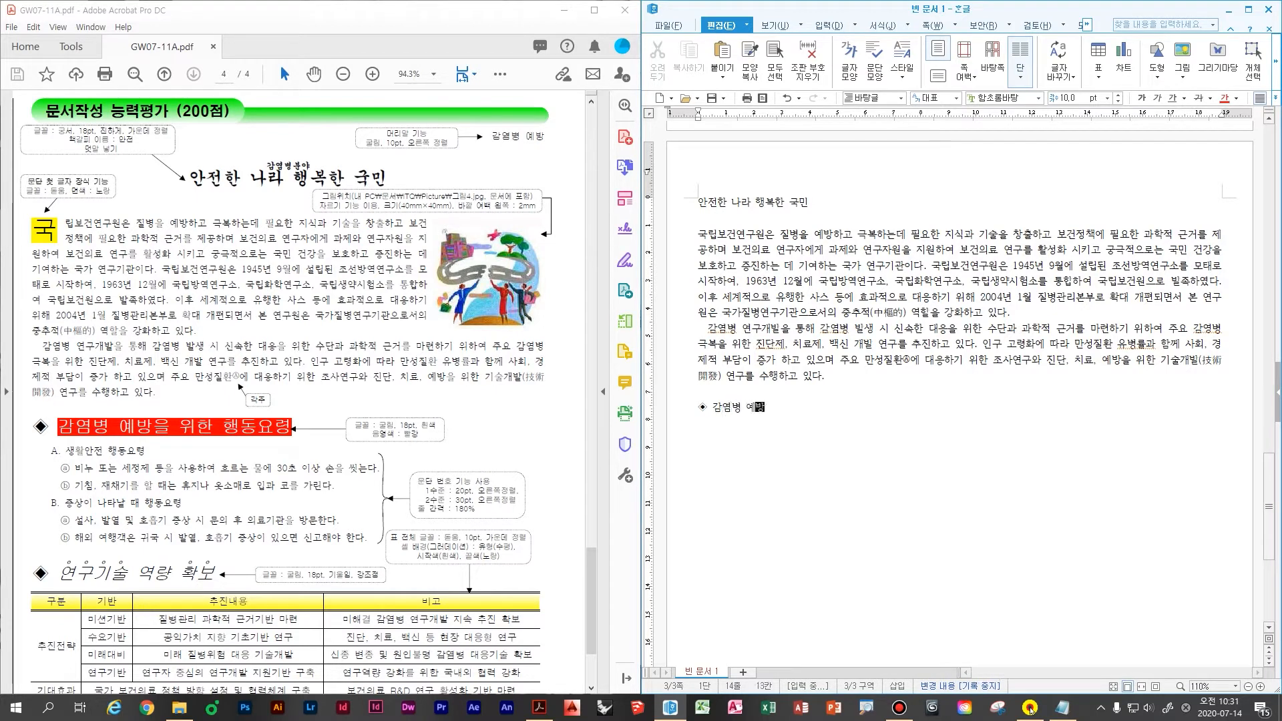
{"action": "type", "text": "예방을 우위한 ㅎ"}
{"action": "type", "text": "령"}
{"action": "key", "text": "Return"}
- Add the lines "생활안전 행동요령" and "비누 또는 세정제 등을 사용하여 흐르는 물에 30초 이상 손을 씻는다." below the heading
{"action": "scroll", "coordinate": [874, 407], "scroll_direction": "down", "scroll_amount": 2}
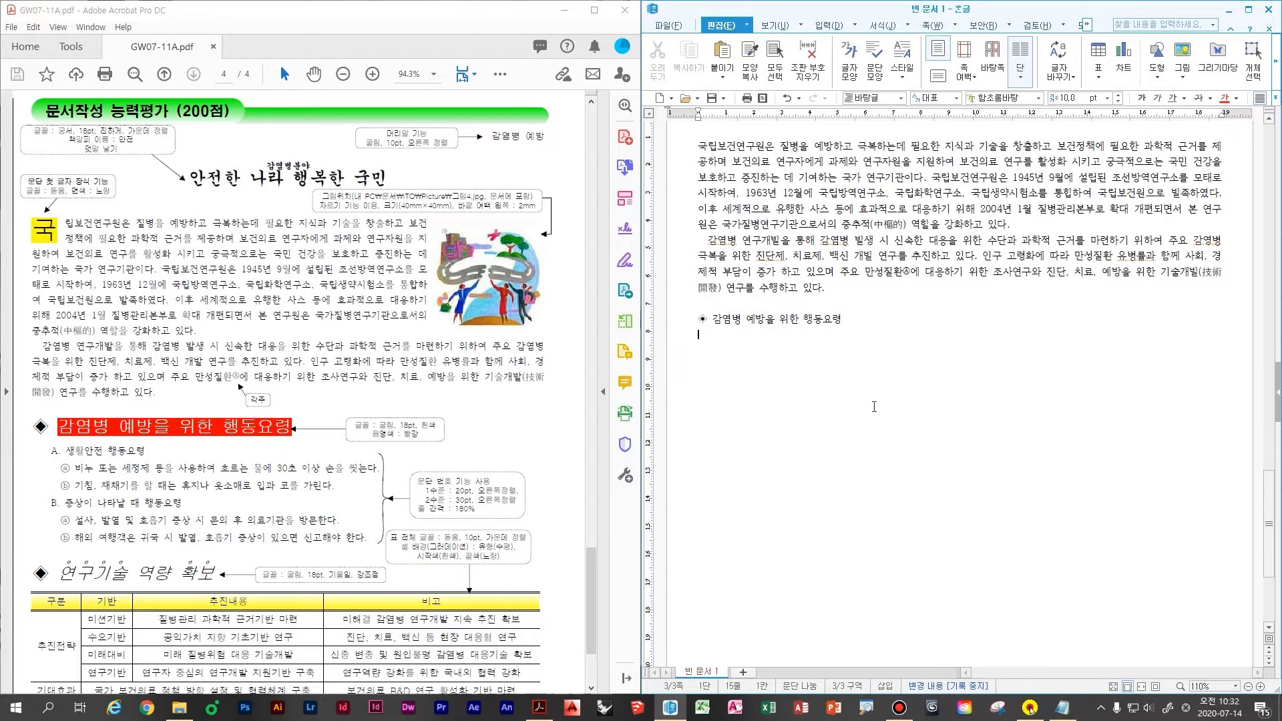
{"action": "type", "text": "생ㅎ활안전 행동요령"}
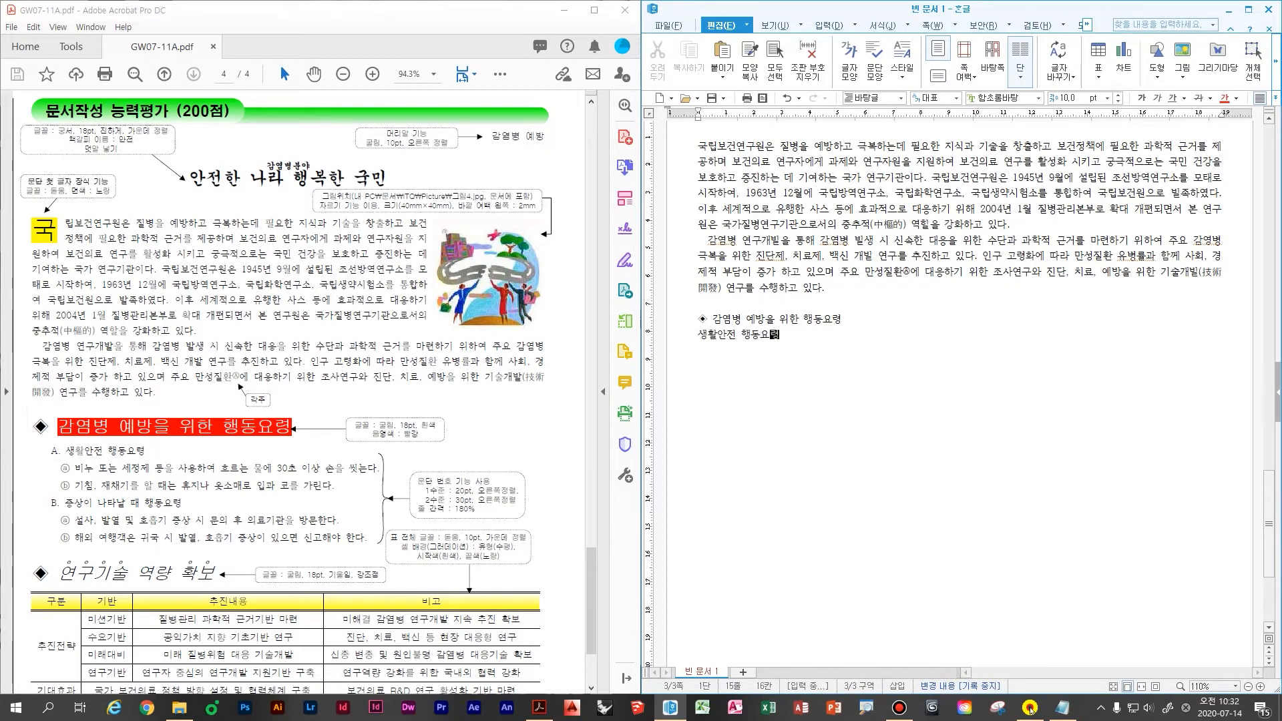
{"action": "key", "text": "Return"}
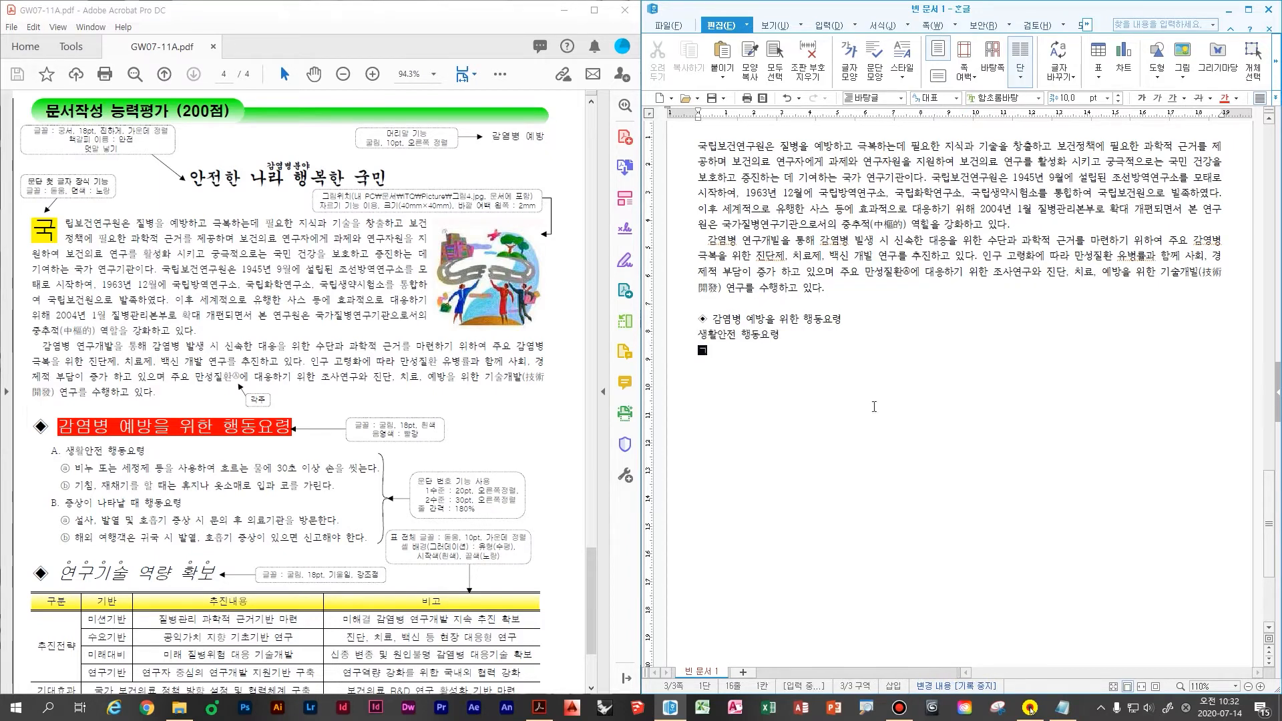
{"action": "type", "text": "비누 또는 세정제"}
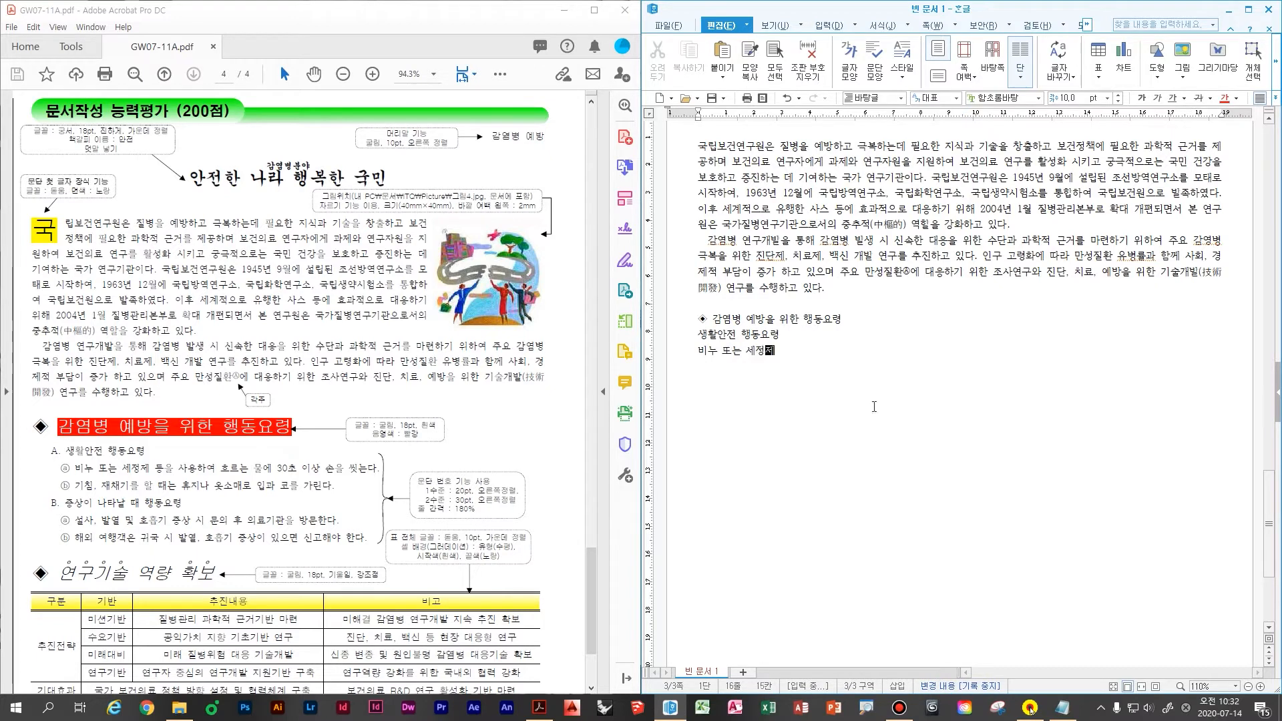
{"action": "type", "text": " 등을 사용하여 흐르는 물에 30"}
{"action": "type", "text": "초 이상 손을 씻"}
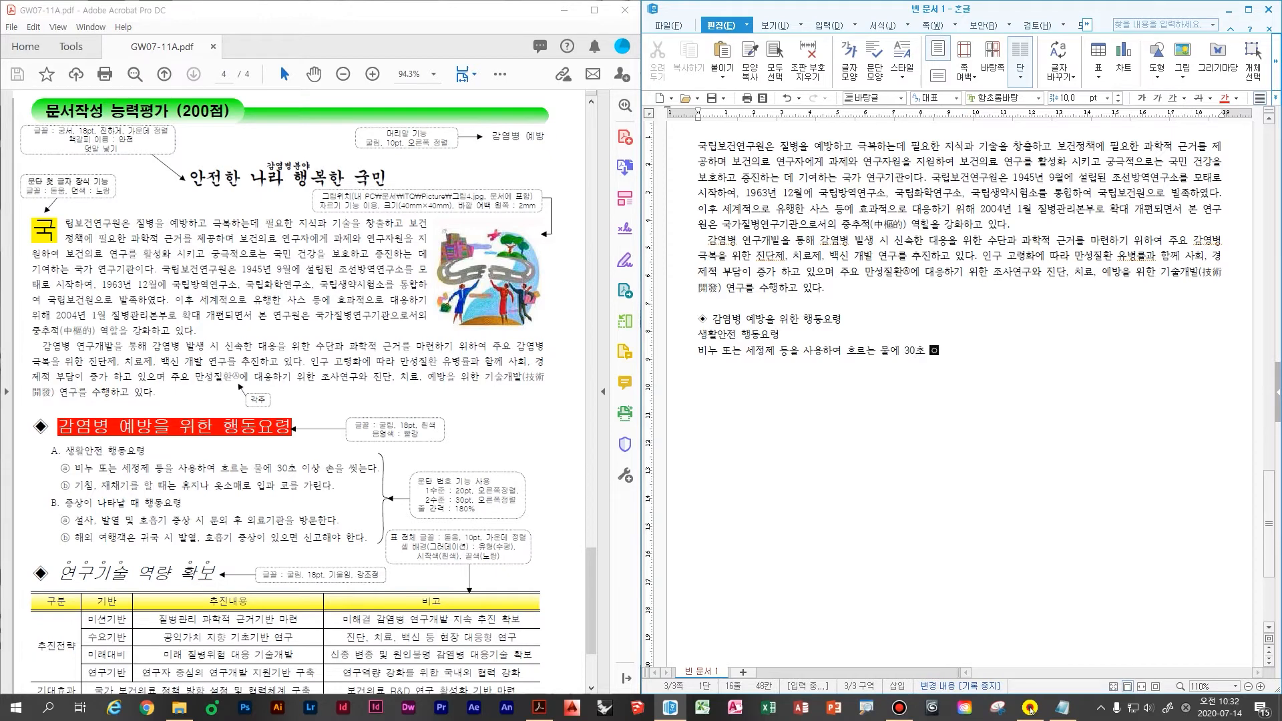
{"action": "type", "text": "는"}
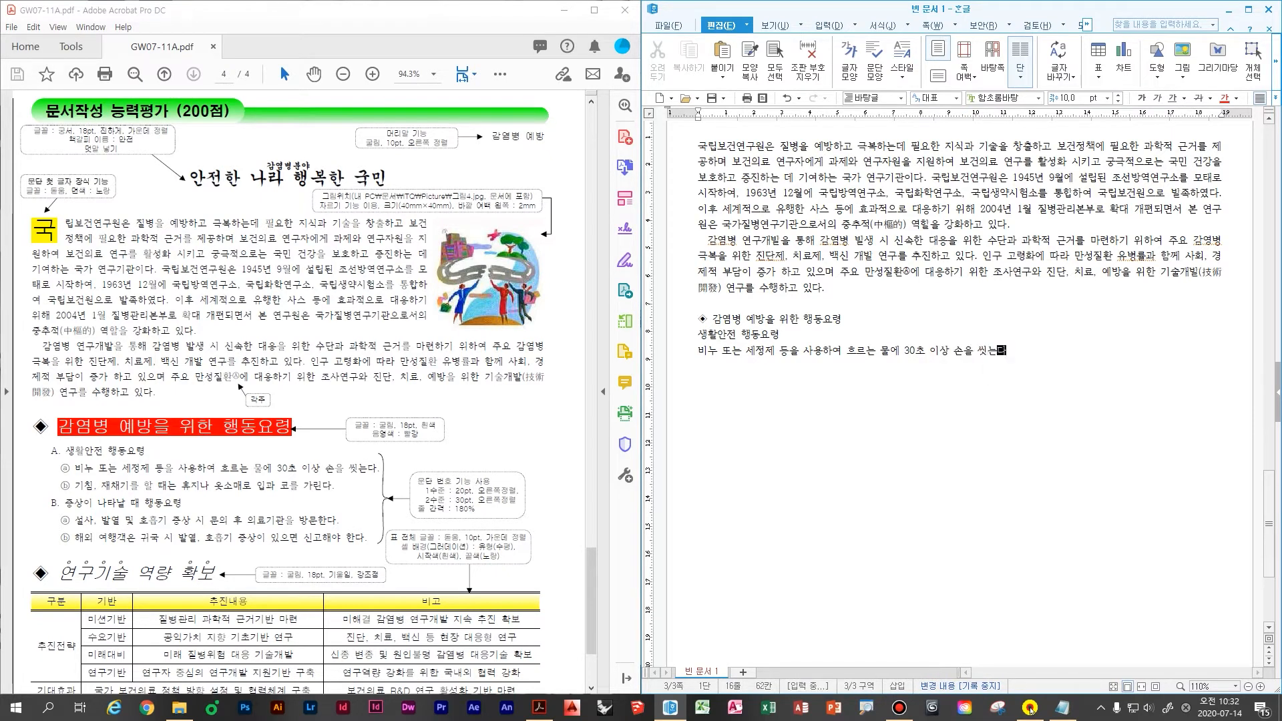
{"action": "type", "text": "다."}
{"action": "key", "text": "Return"}
- Add the line "기침, 재채기를 할 때는 휴지나 옷소매로 입과 코를 가린다." below the hand-washing line
{"action": "type", "text": "기침, 재채"}
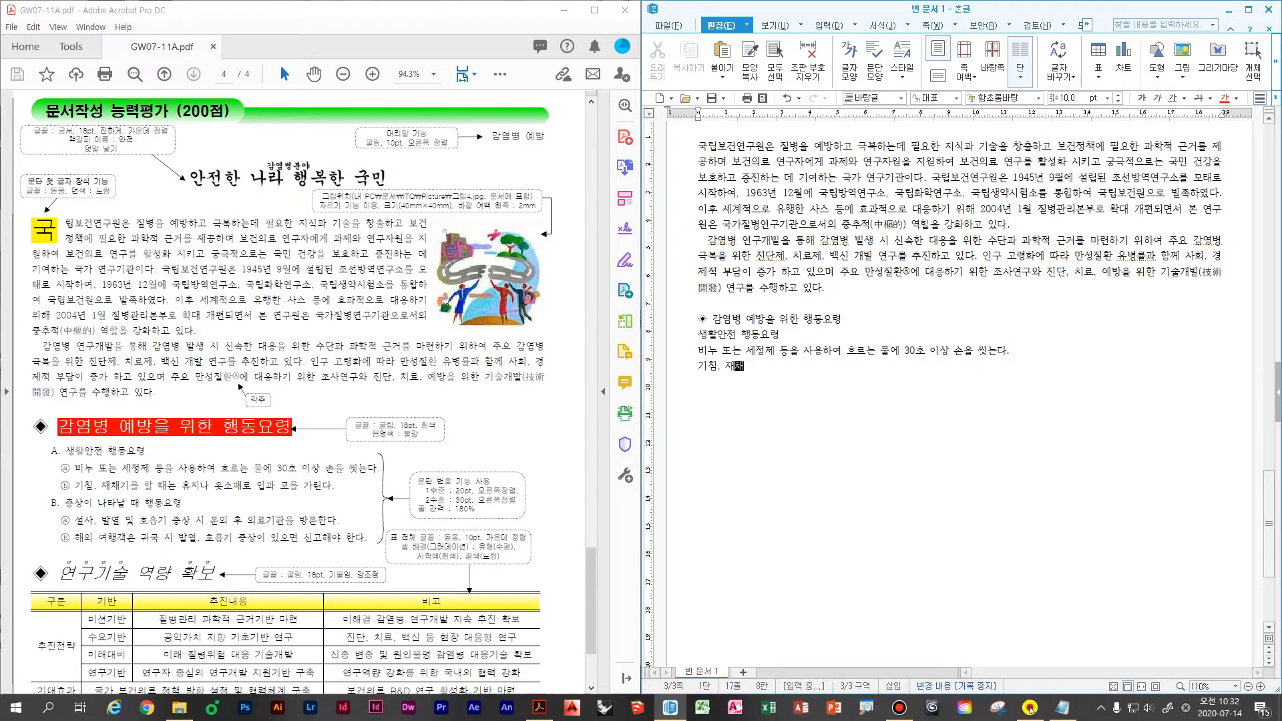
{"action": "type", "text": "기를 할 때는 휴지나"}
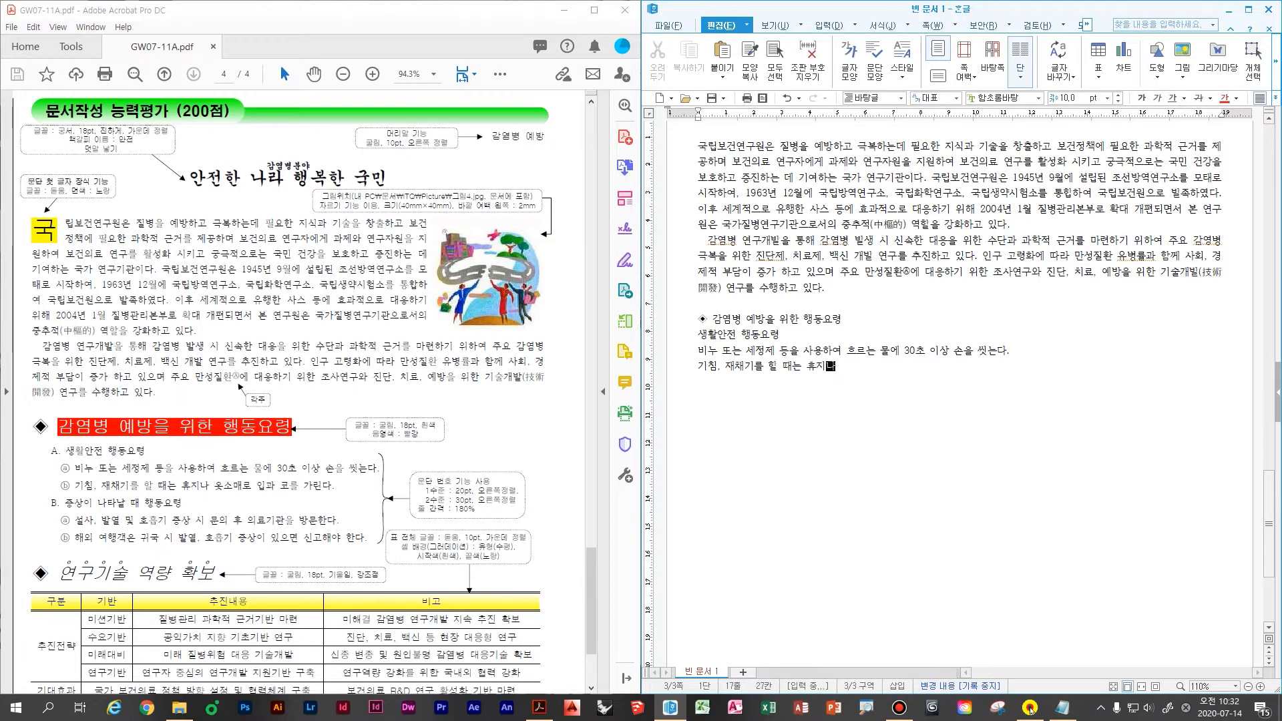
{"action": "type", "text": " 오소매로 입과"}
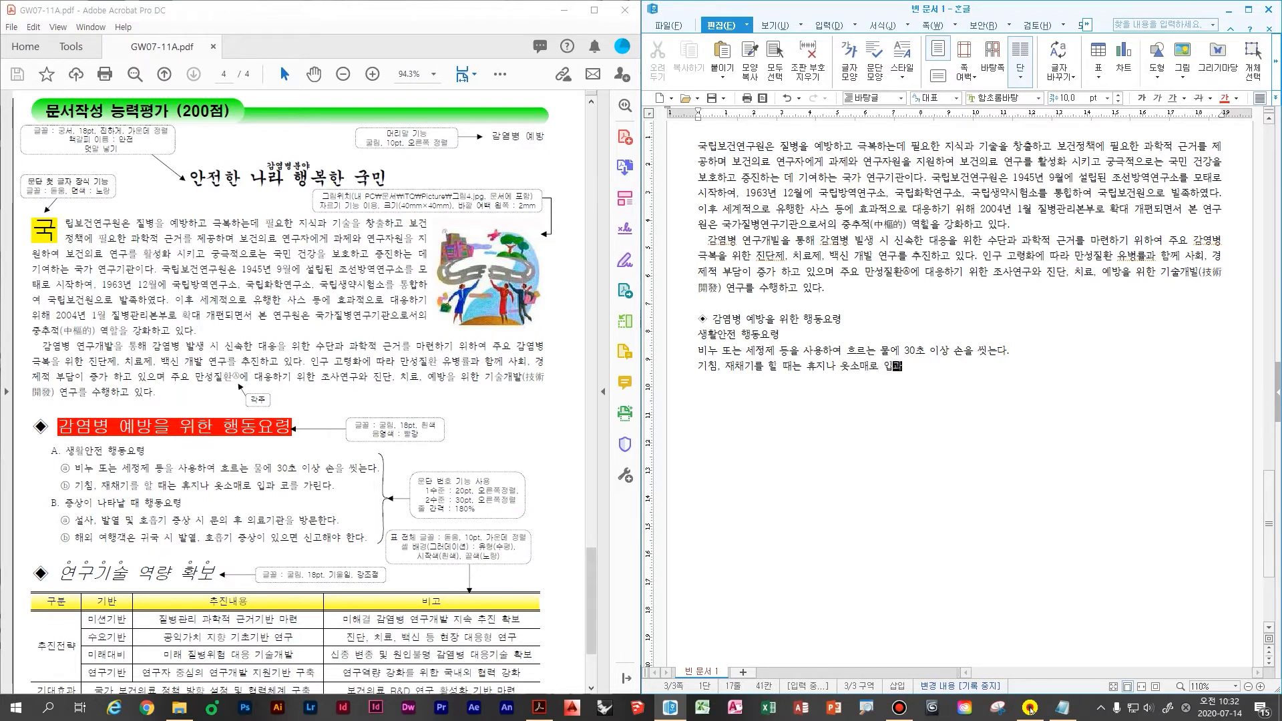
{"action": "type", "text": " 코를 가린다."}
{"action": "key", "text": "Return"}
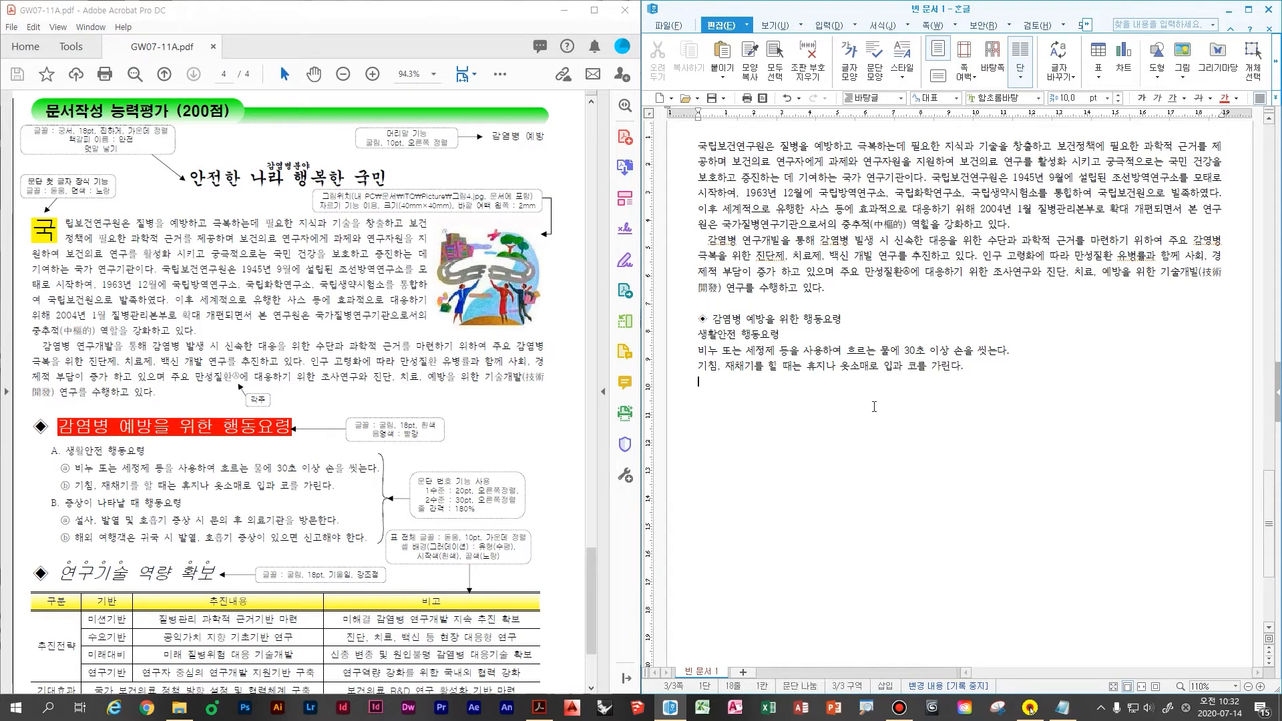
- Add the line "증상이 나타날 때 행동요령" as the second subheading and start a new line
{"action": "type", "text": "ㅈ"}
{"action": "type", "text": "상이 "}
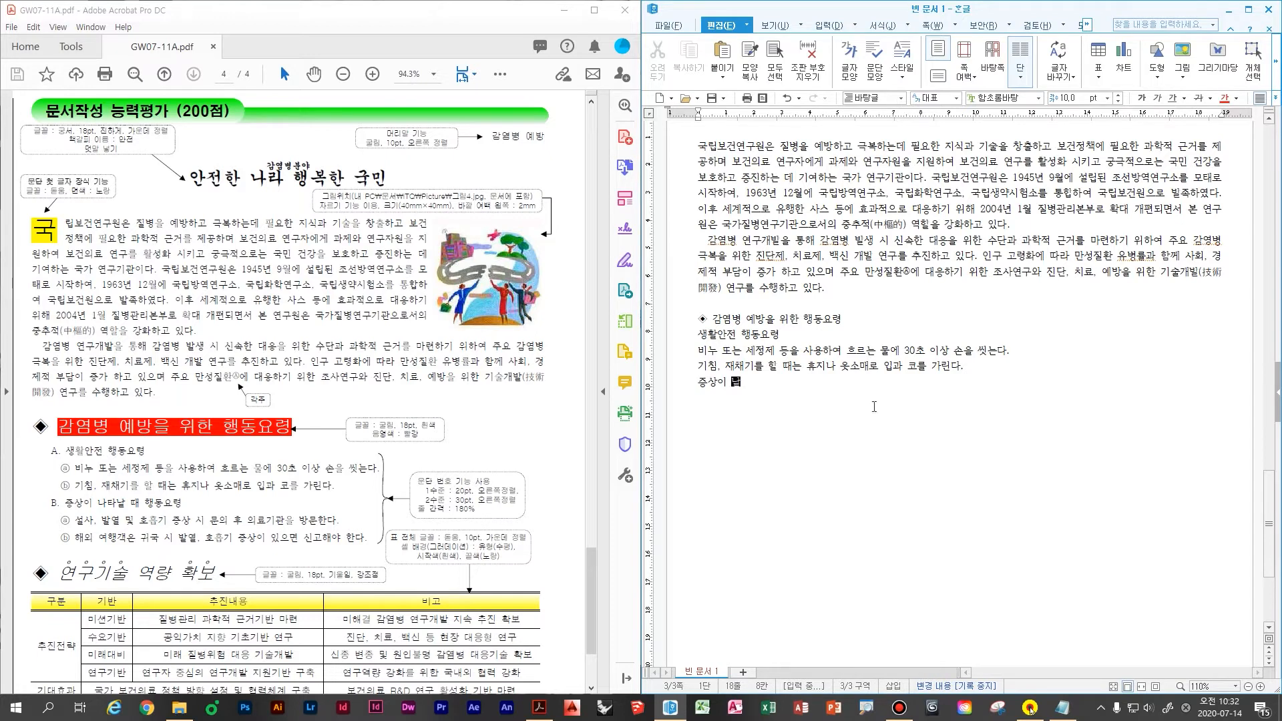
{"action": "type", "text": "나타날 때 행동"}
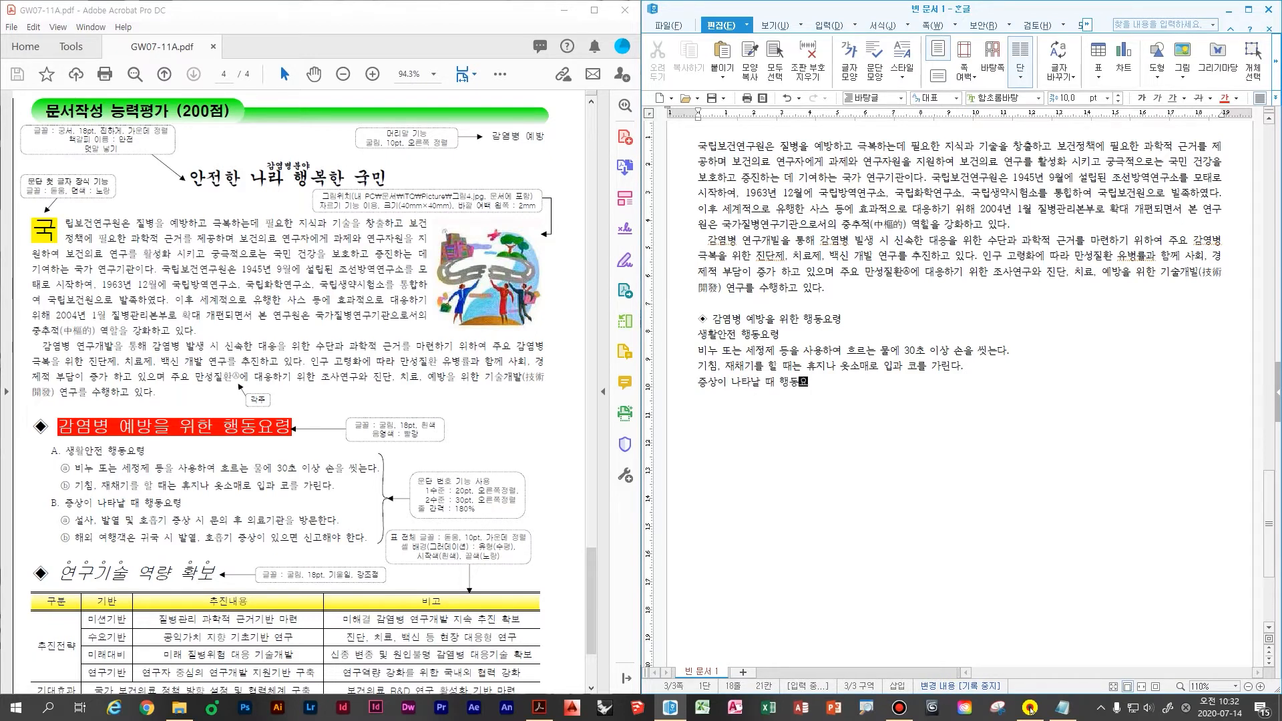
{"action": "type", "text": "요령"}
{"action": "key", "text": "Return"}
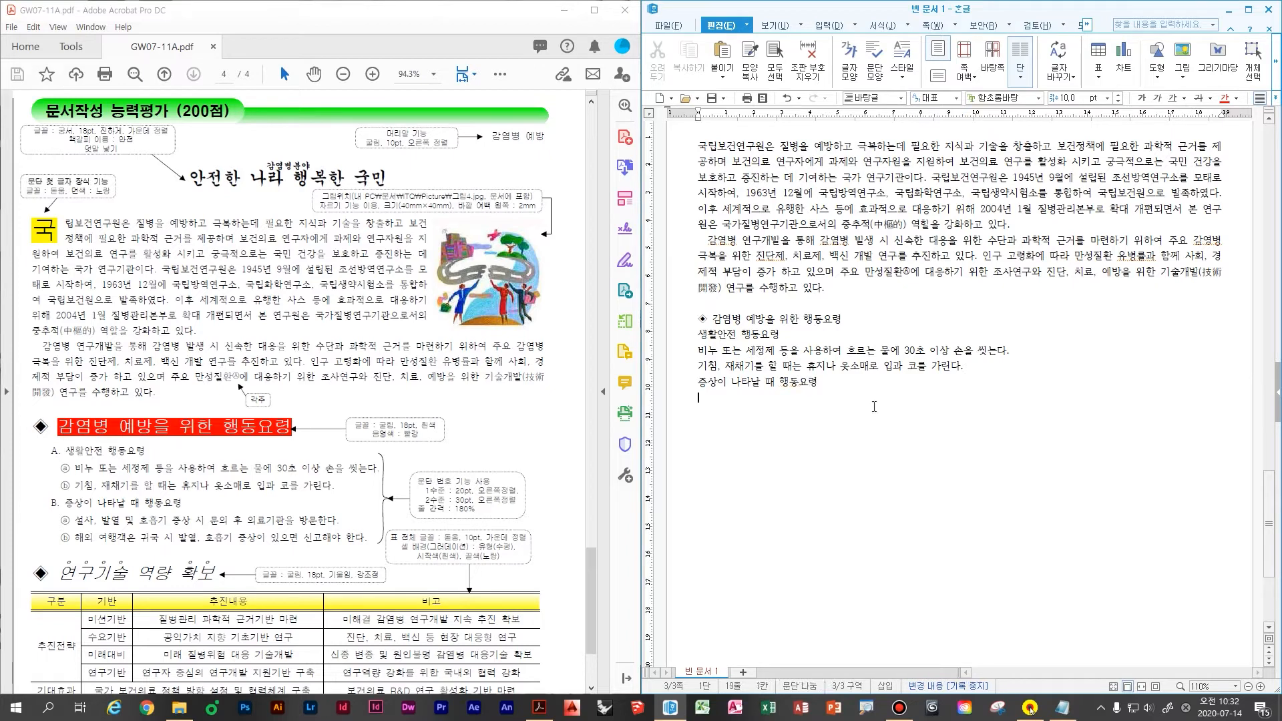
- Add the line "설사, 발열 및 호흡기 증상 시 문의 후 의료기관을 방문한다." below the second subheading
{"action": "type", "text": "서ㄹ사"}
{"action": "key", "text": "BackSpace"}
{"action": "key", "text": "BackSpace"}
{"action": "key", "text": "BackSpace"}
{"action": "key", "text": "BackSpace"}
{"action": "type", "text": "ㅅ"}
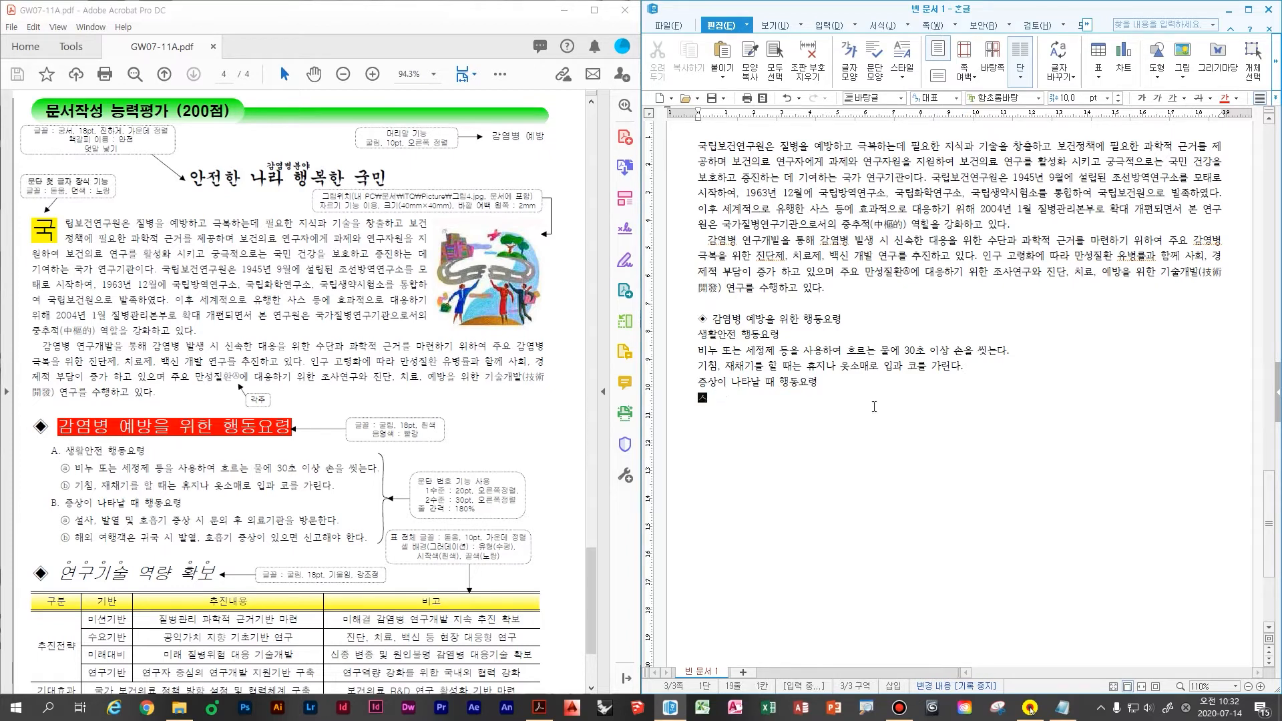
{"action": "type", "text": "ㅓㄹ사, "}
{"action": "type", "text": "발열 및 호흐"}
{"action": "type", "text": "ㅂ기 즈ㅇ상 시 "}
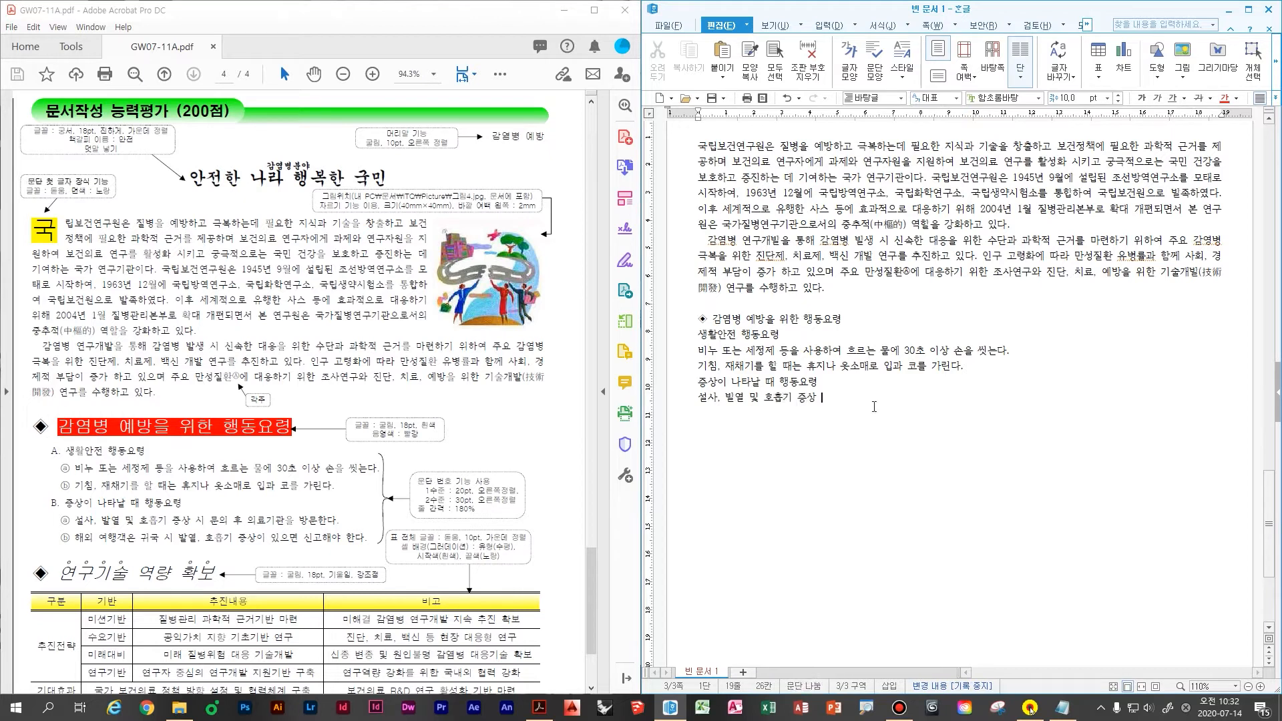
{"action": "type", "text": "문의 ㅎㅜ ㅇ"}
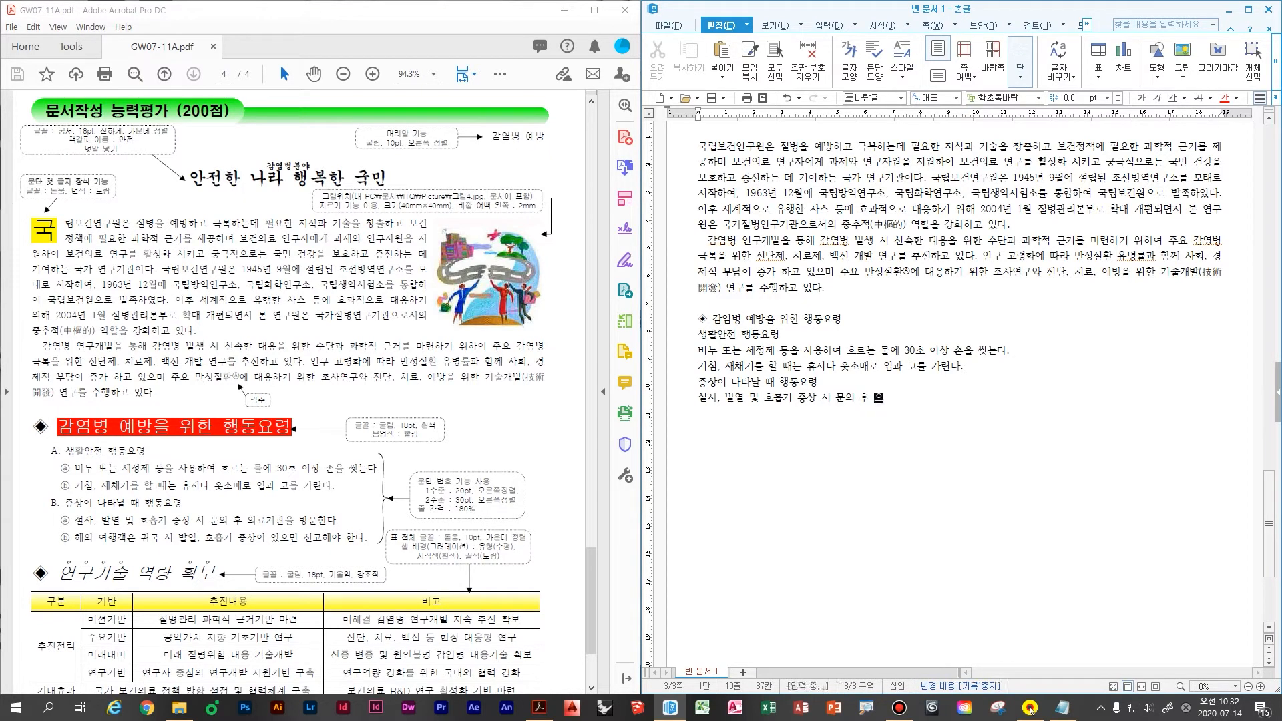
{"action": "type", "text": "ㅢㄹㅛ기ㄱ"}
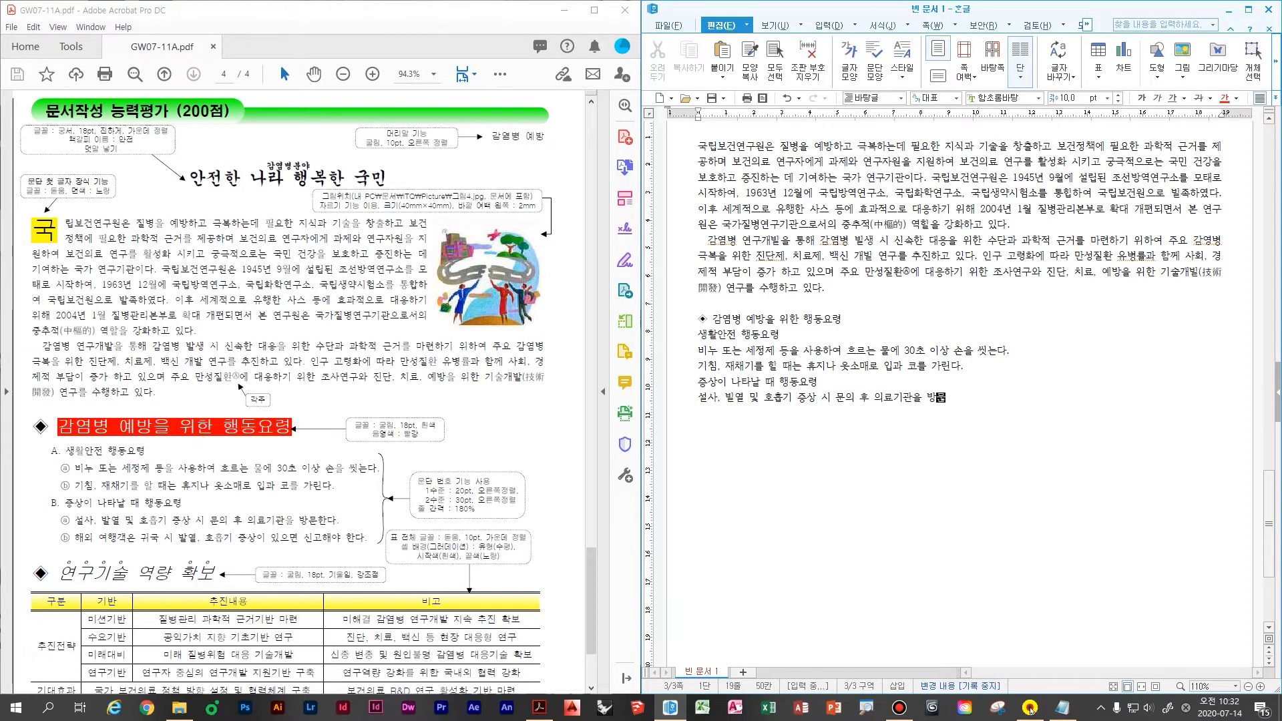
{"action": "type", "text": "ㄴ한다."}
{"action": "key", "text": "Return"}
- Add the line "해외 여행객은 귀국 시 발열, 호흡기 증상이 있으면 신고해야 한다." as the second item under that subheading
{"action": "type", "text": "해외 "}
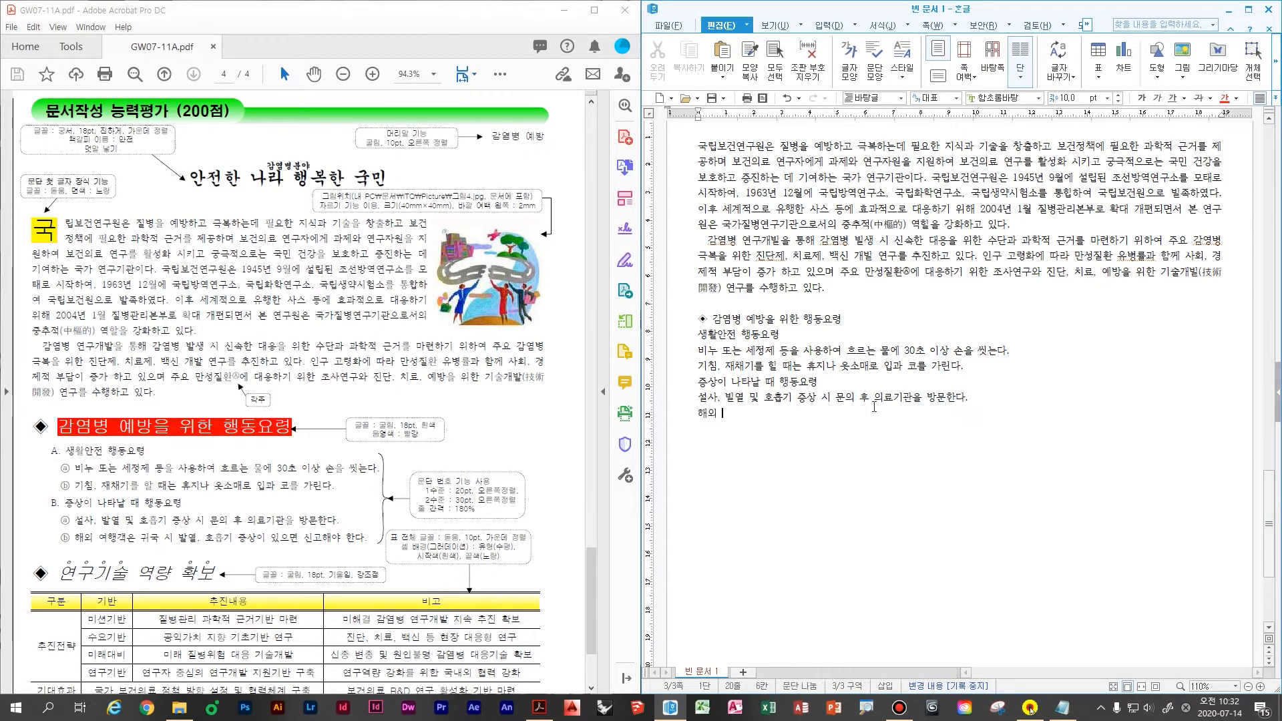
{"action": "type", "text": "여행객은 ㄱ"}
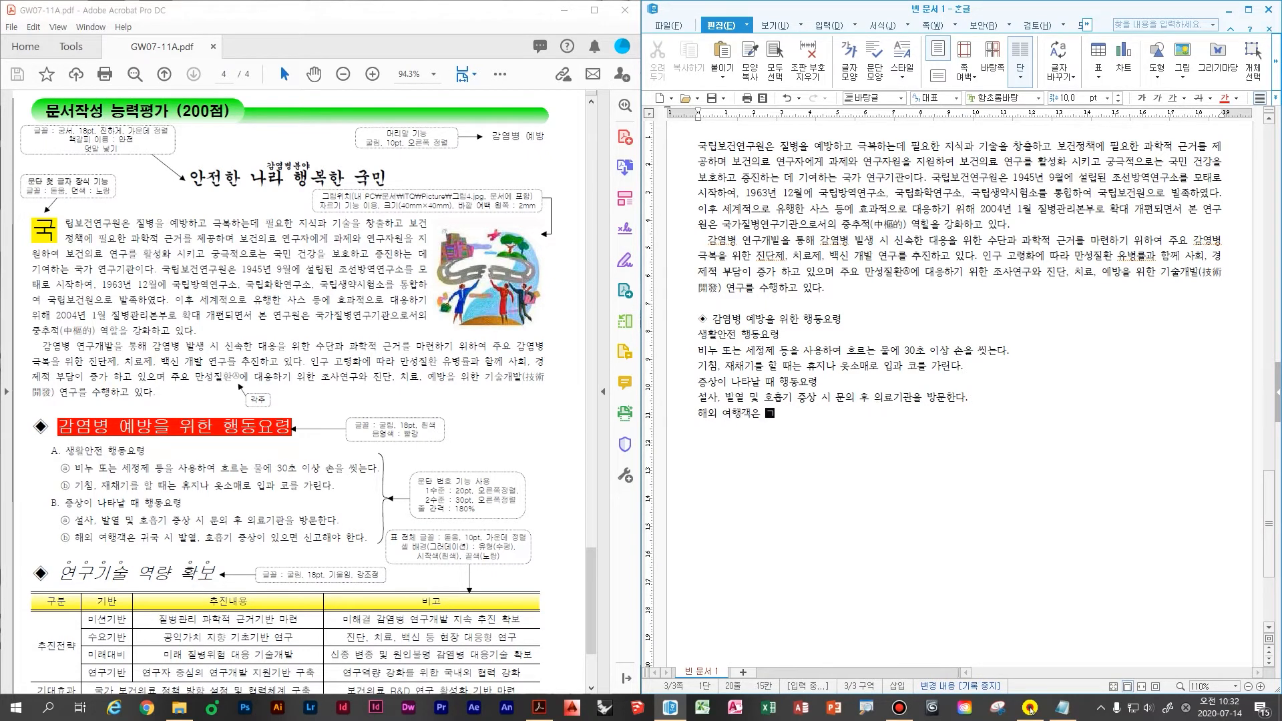
{"action": "type", "text": "ㅟ국 시 빌열, ㅎ"}
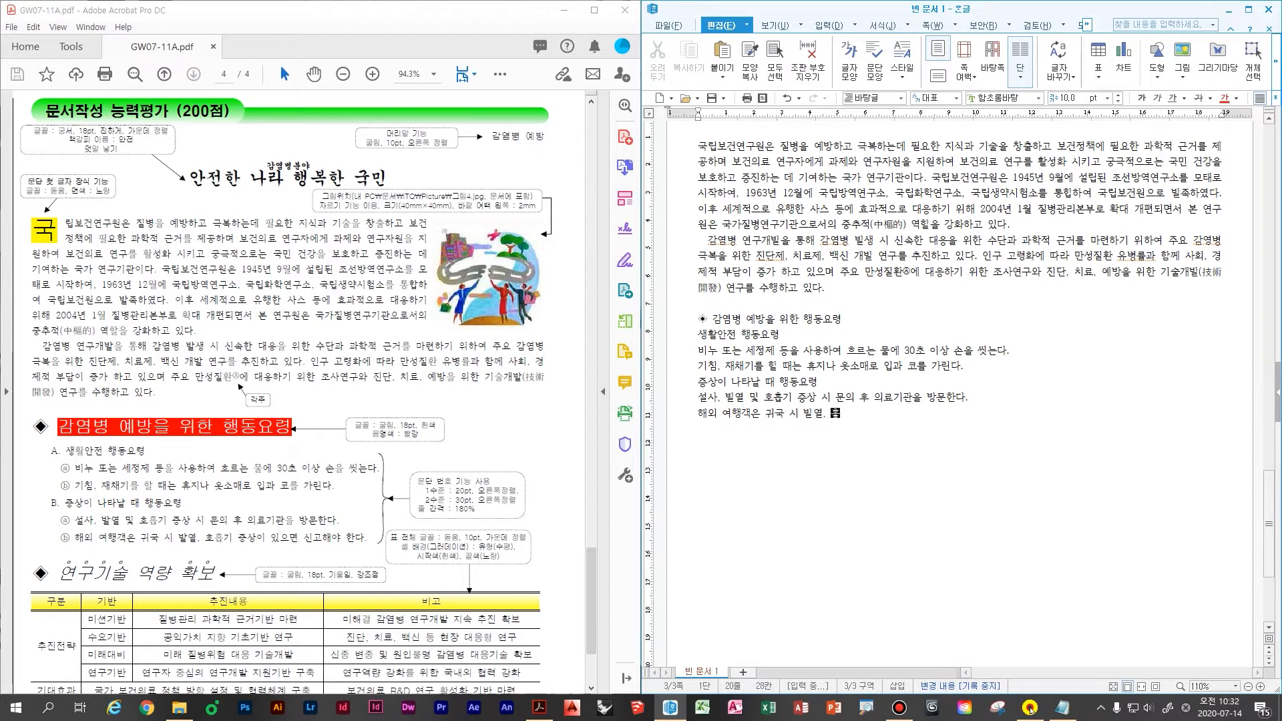
{"action": "type", "text": "ㅗ흡기 증상이 있으면 신고해야 한다."}
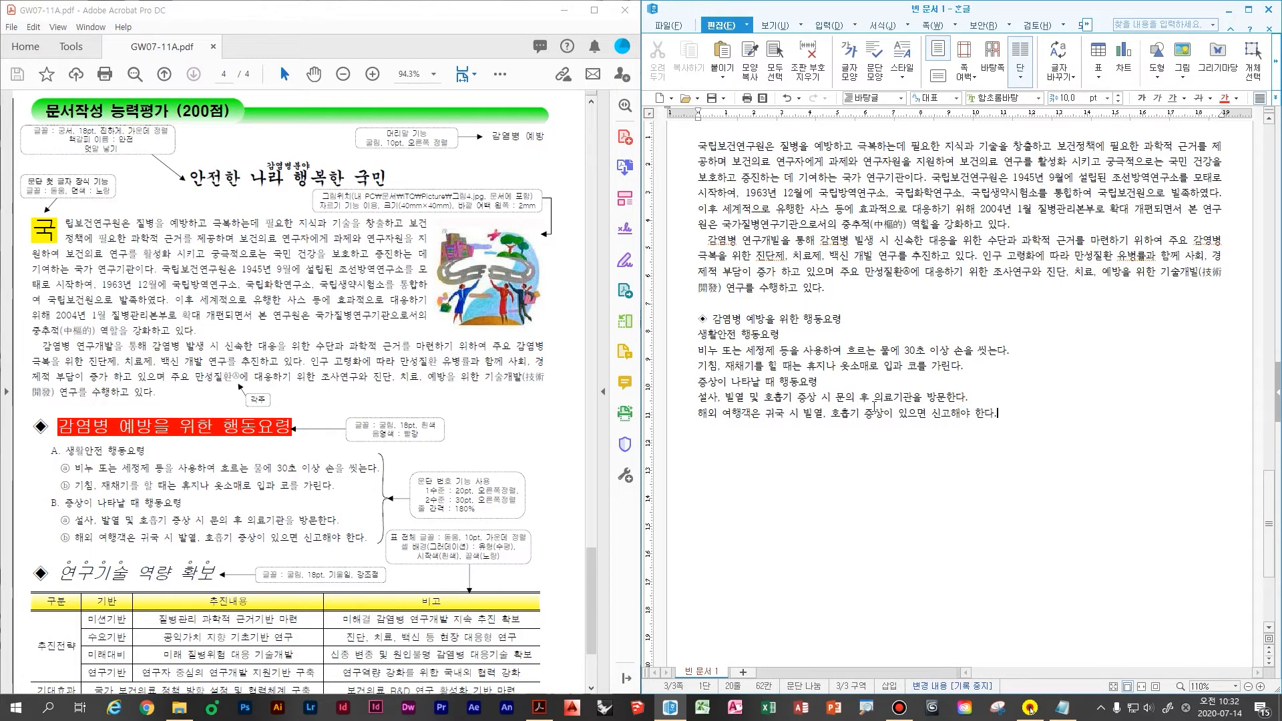
- Insert the ◈ symbol after a blank line, write the heading "연구기술 역량 확보" beside it and start a new line
{"action": "key", "text": "Return"}
{"action": "key", "text": "ctrl+F10"}
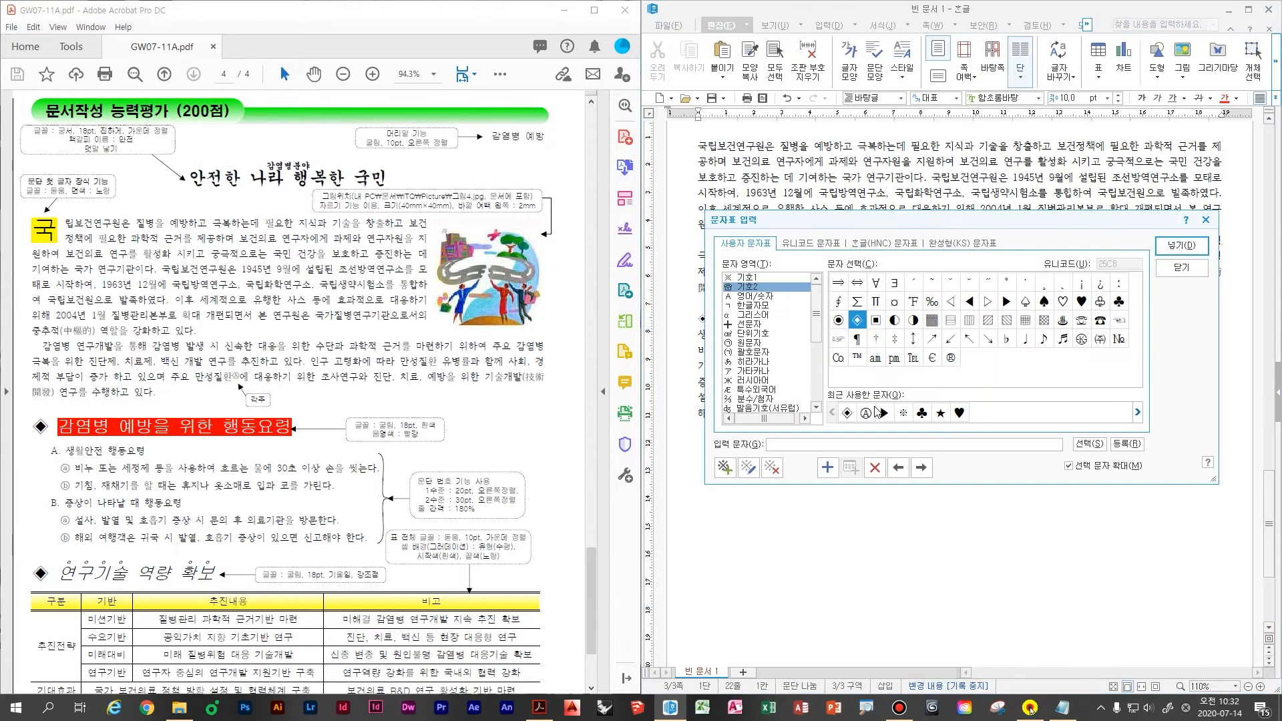
{"action": "key", "text": "Return"}
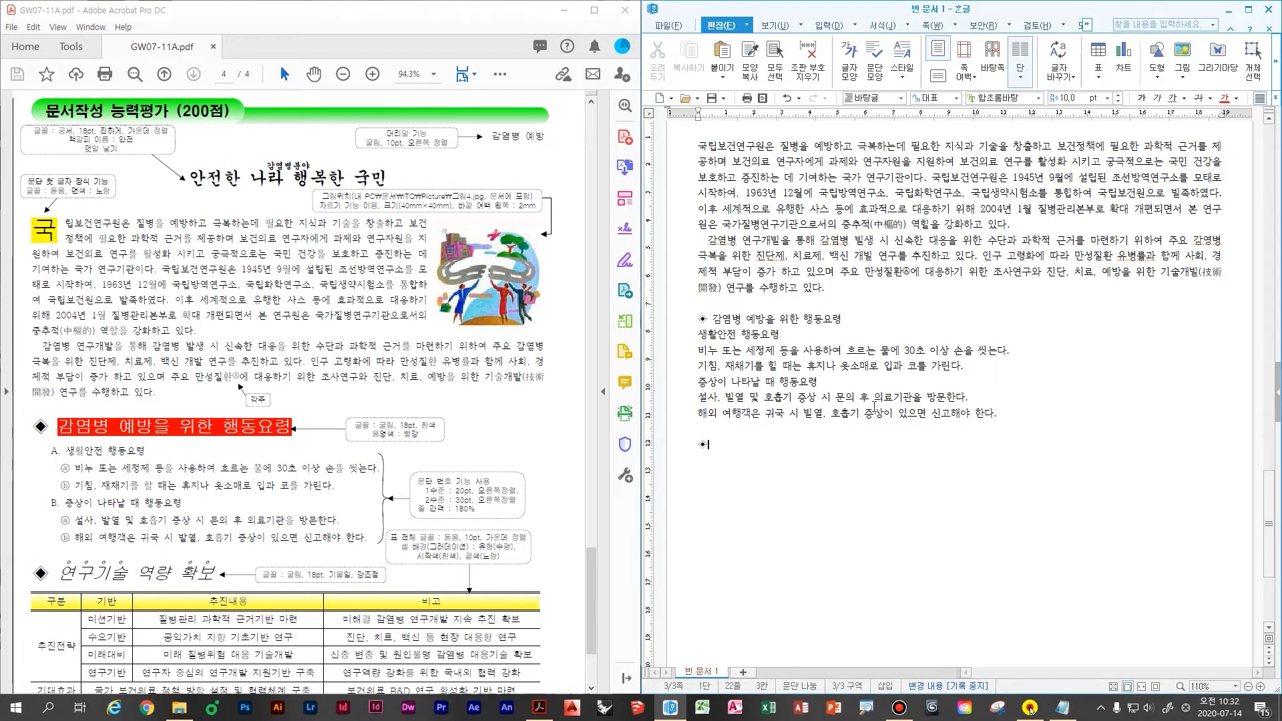
{"action": "type", "text": "ㅇ"}
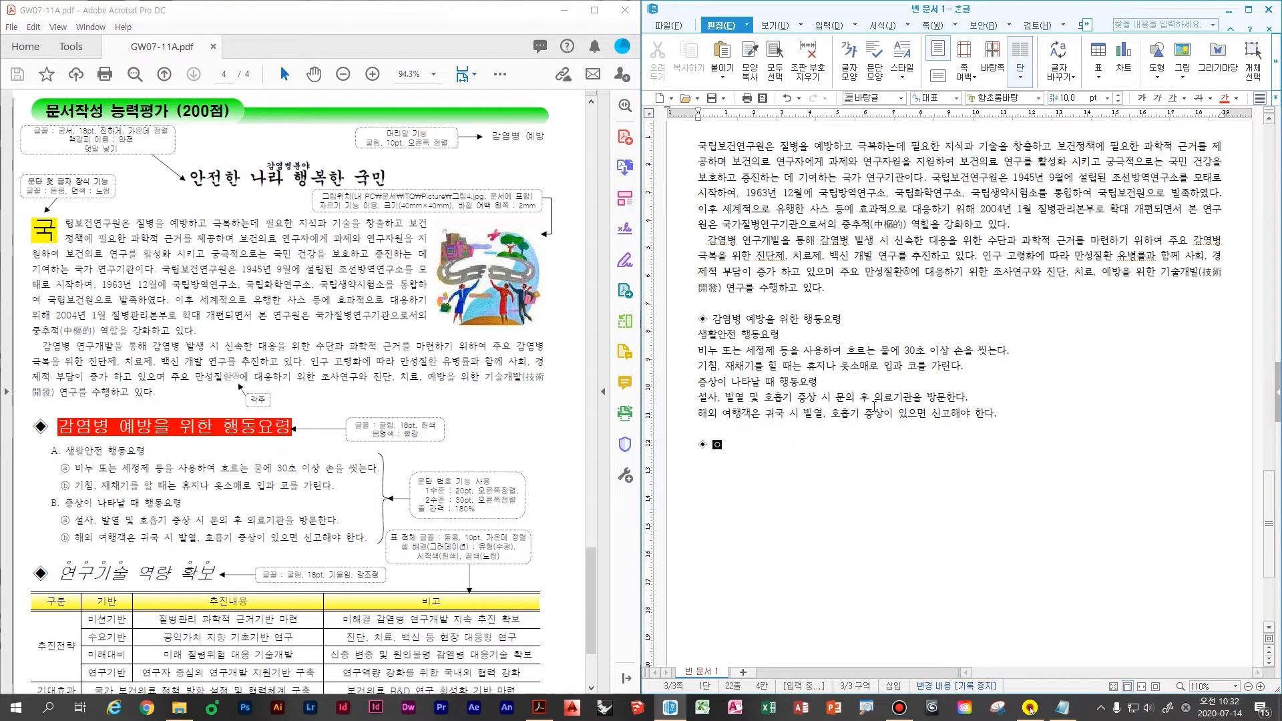
{"action": "type", "text": "구기술 ㅇ"}
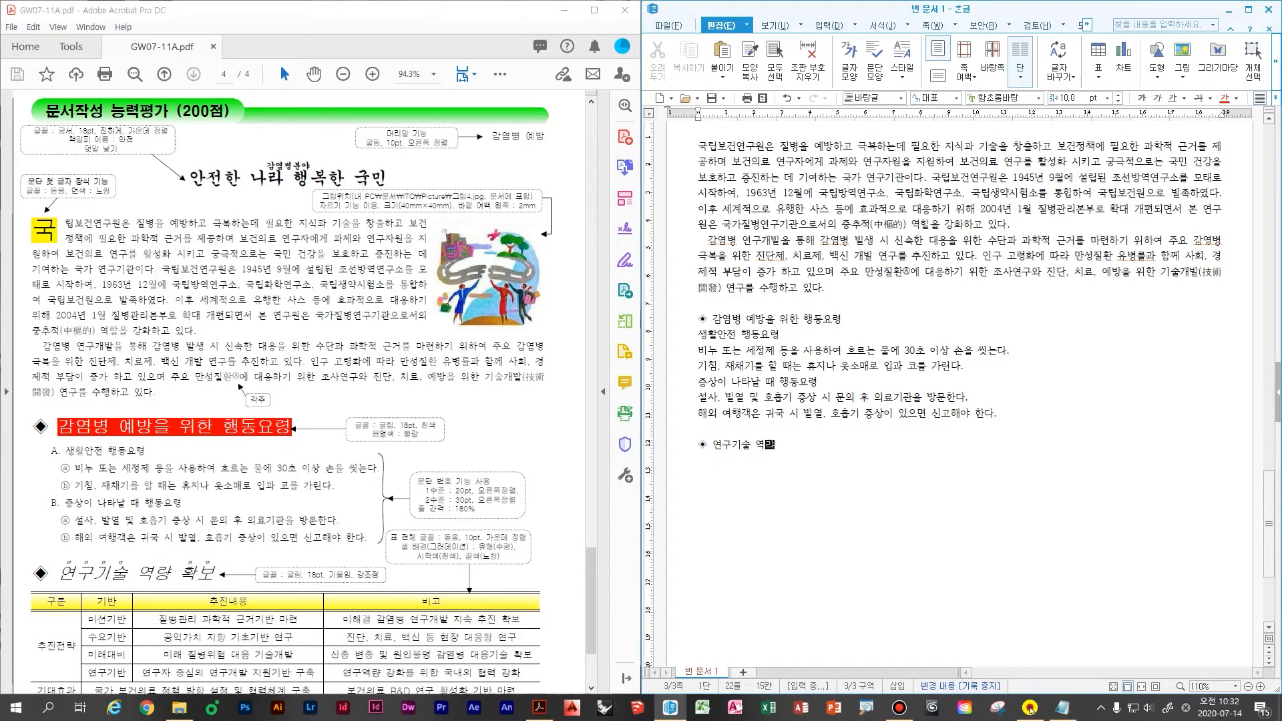
{"action": "key", "text": "Return"}
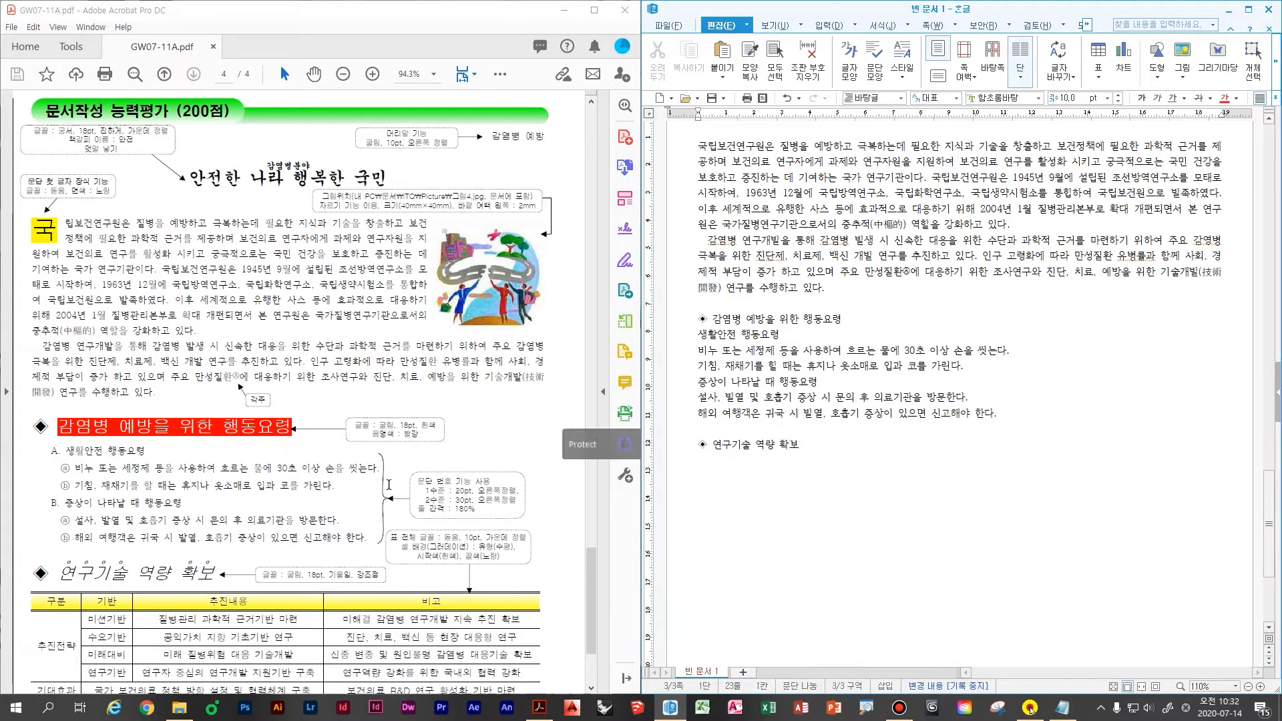
- Bring the table in the exam PDF into view and start creating a table below the "연구기술 역량 확보" heading
{"action": "left_click", "coordinate": [384, 468]}
{"action": "scroll", "coordinate": [384, 468], "scroll_direction": "down", "scroll_amount": 3}
{"action": "left_click", "coordinate": [794, 472]}
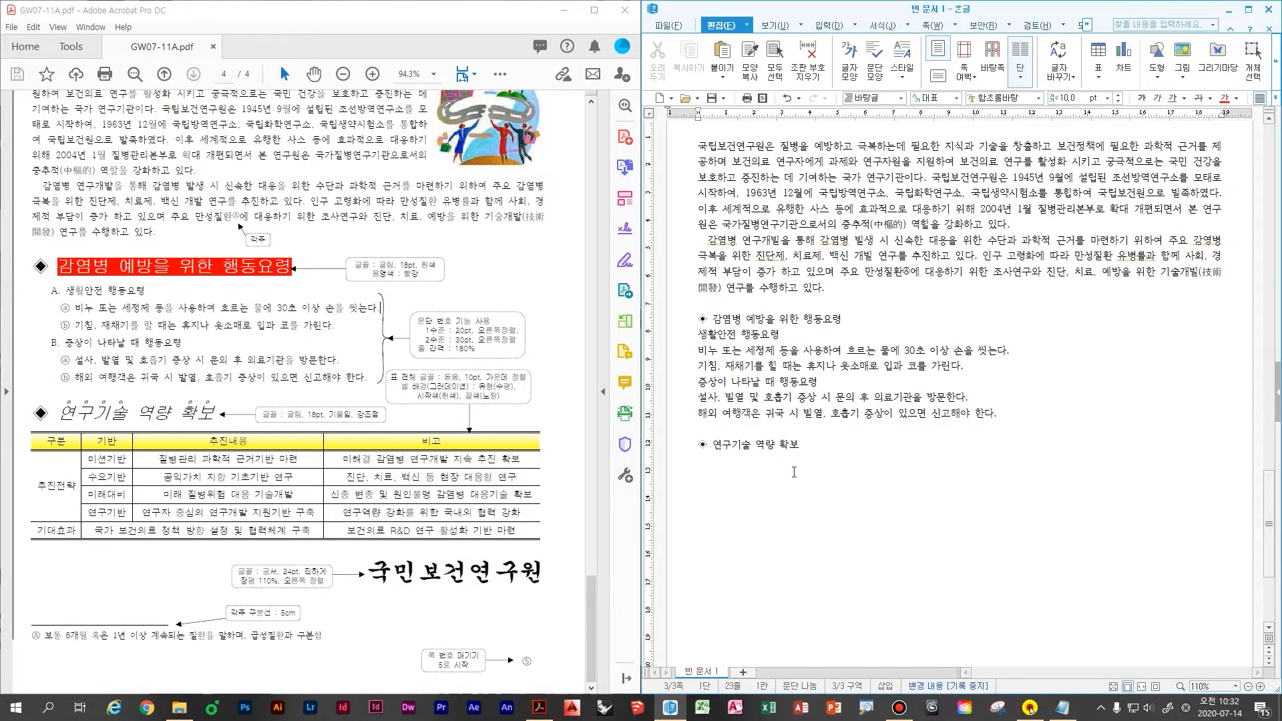
{"action": "key", "text": "ctrl+n"}
{"action": "key", "text": "t"}
{"action": "mouse_move", "coordinate": [786, 470]}
{"action": "left_mouse_down"}
{"action": "mouse_move", "coordinate": [783, 504]}
{"action": "mouse_move", "coordinate": [832, 484]}
{"action": "left_mouse_up"}
{"action": "mouse_move", "coordinate": [808, 466]}
{"action": "left_mouse_down"}
{"action": "mouse_move", "coordinate": [804, 510]}
{"action": "mouse_move", "coordinate": [856, 506]}
{"action": "left_mouse_up"}
{"action": "left_click_drag", "start_coordinate": [881, 467], "coordinate": [874, 546]}
{"action": "mouse_move", "coordinate": [962, 541]}
{"action": "left_mouse_down"}
{"action": "mouse_move", "coordinate": [945, 459]}
{"action": "mouse_move", "coordinate": [1002, 469]}
{"action": "left_mouse_up"}
{"action": "mouse_move", "coordinate": [1033, 475]}
{"action": "left_mouse_down"}
{"action": "mouse_move", "coordinate": [1087, 485]}
{"action": "mouse_move", "coordinate": [1140, 540]}
{"action": "left_mouse_up"}
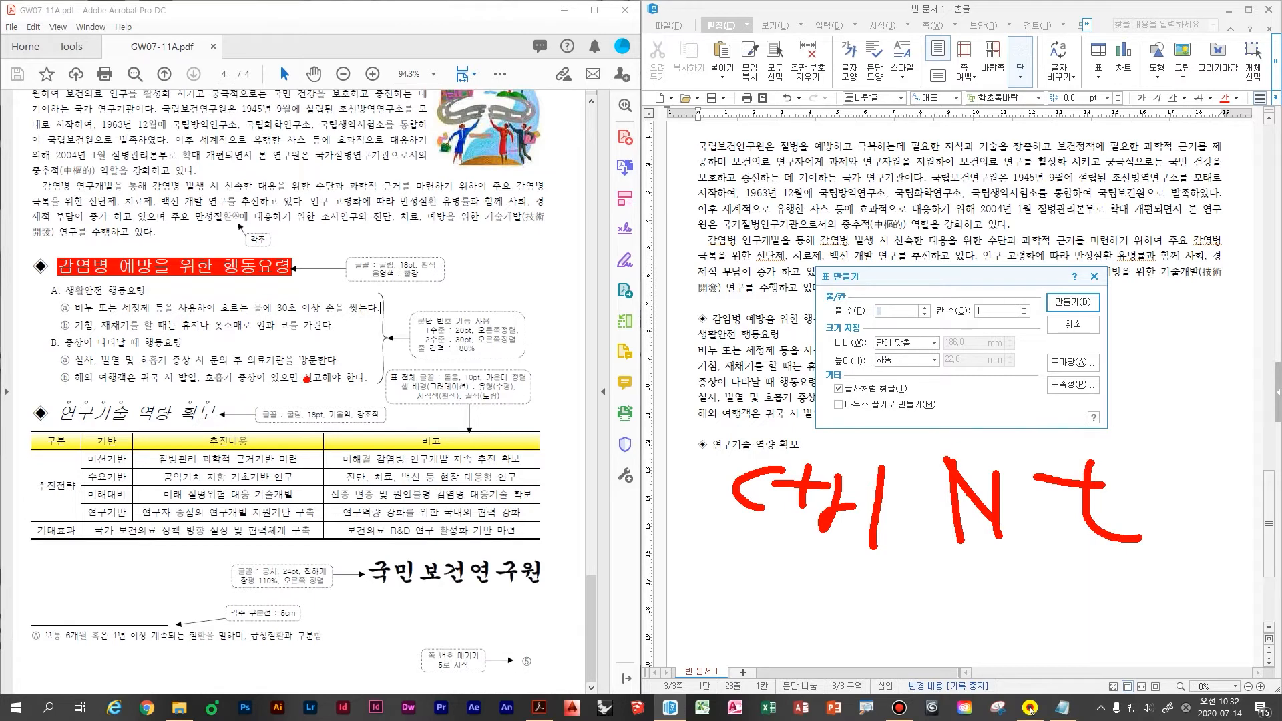
{"action": "mouse_move", "coordinate": [417, 440]}
{"action": "left_mouse_down"}
{"action": "mouse_move", "coordinate": [458, 442]}
{"action": "mouse_move", "coordinate": [456, 461]}
{"action": "mouse_move", "coordinate": [498, 471]}
{"action": "left_mouse_up"}
{"action": "mouse_move", "coordinate": [464, 475]}
{"action": "left_mouse_down"}
{"action": "mouse_move", "coordinate": [500, 480]}
{"action": "mouse_move", "coordinate": [527, 624]}
{"action": "left_mouse_up"}
{"action": "left_click", "coordinate": [624, 589]}
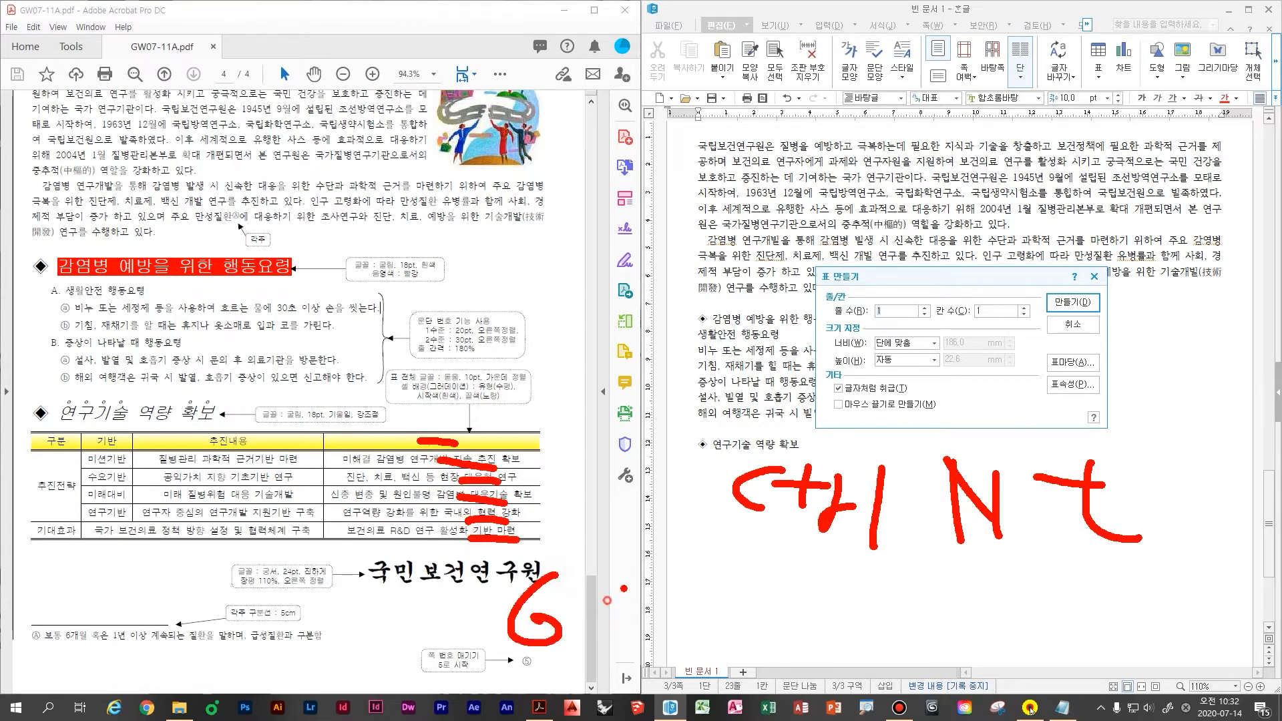
{"action": "left_click_drag", "start_coordinate": [624, 588], "coordinate": [578, 631]}
{"action": "left_click_drag", "start_coordinate": [576, 586], "coordinate": [674, 646]}
{"action": "mouse_move", "coordinate": [33, 437]}
{"action": "left_mouse_down"}
{"action": "mouse_move", "coordinate": [73, 434]}
{"action": "mouse_move", "coordinate": [119, 462]}
{"action": "mouse_move", "coordinate": [132, 431]}
{"action": "left_mouse_up"}
{"action": "mouse_move", "coordinate": [204, 447]}
{"action": "left_mouse_down"}
{"action": "mouse_move", "coordinate": [275, 457]}
{"action": "mouse_move", "coordinate": [291, 444]}
{"action": "left_mouse_up"}
{"action": "left_click_drag", "start_coordinate": [352, 454], "coordinate": [399, 453]}
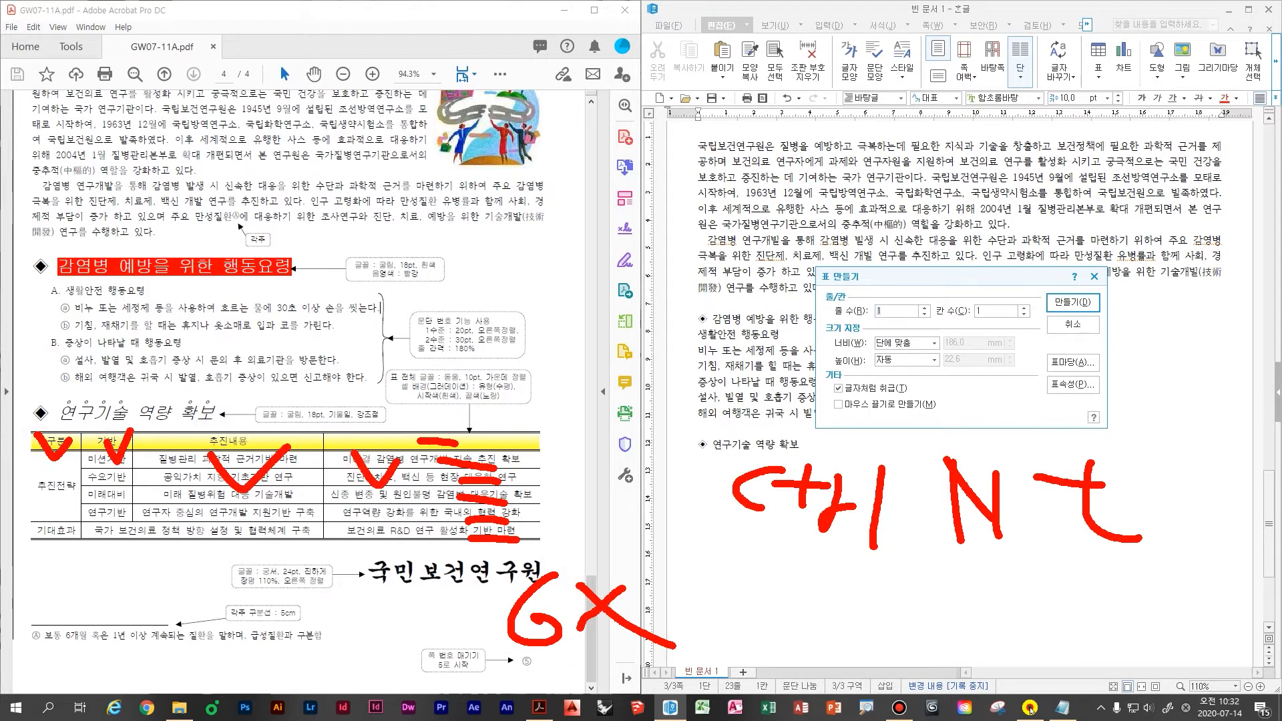
{"action": "key", "text": "Escape"}
- Create the table with 6 rows and 4 columns
{"action": "type", "text": "6"}
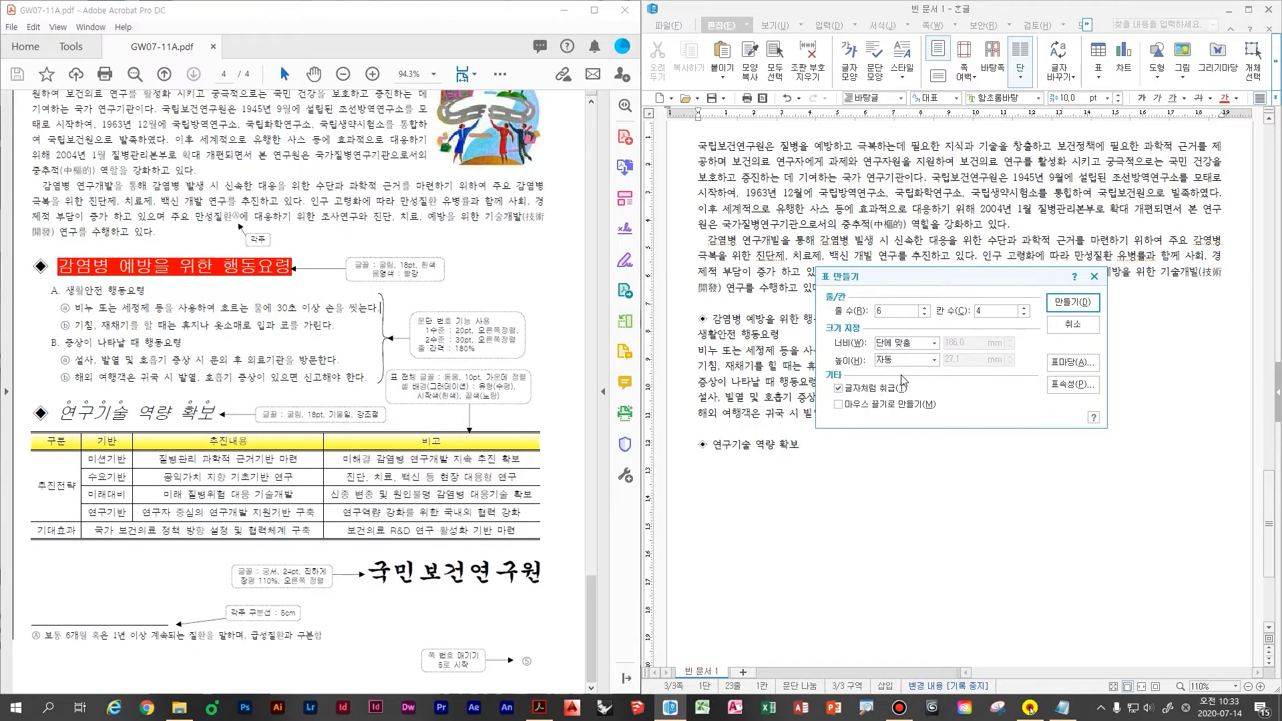
{"action": "left_click", "coordinate": [1073, 325]}
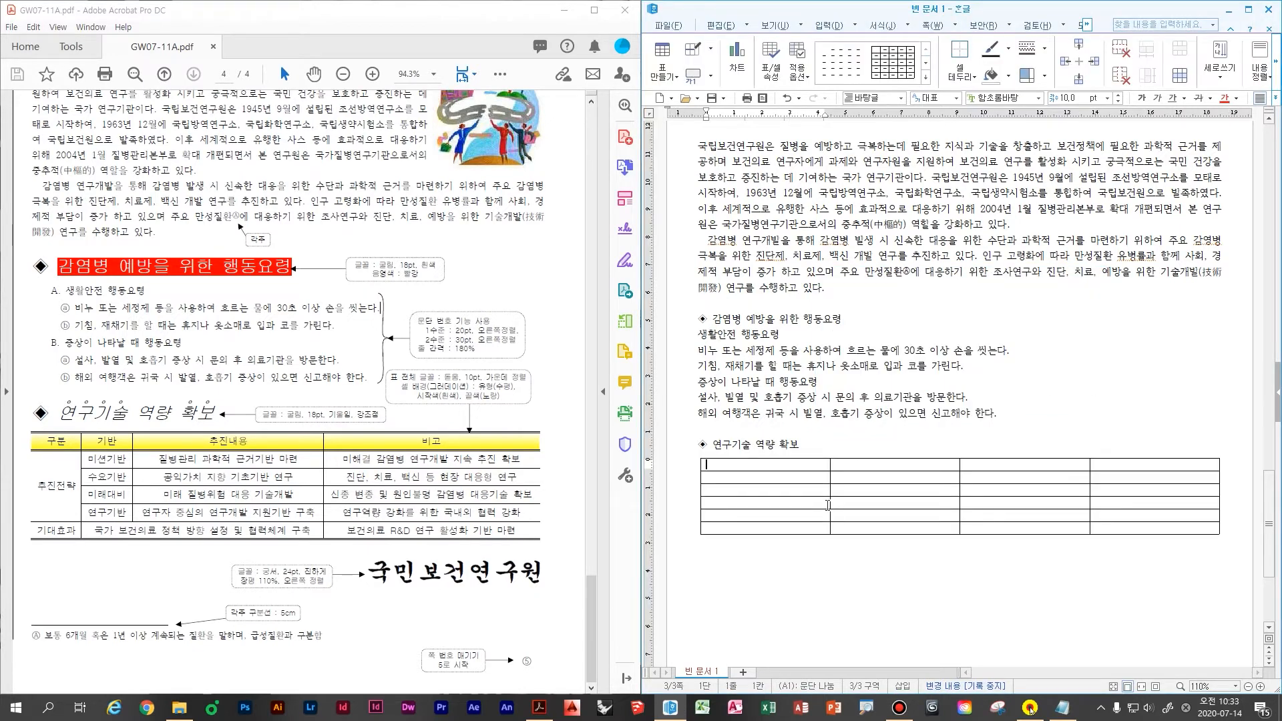
- Fill the table's header row with "구분", "기반", "추진내용" and "비고"
{"action": "type", "text": "구분"}
{"action": "key", "text": "Tab"}
{"action": "type", "text": "기반"}
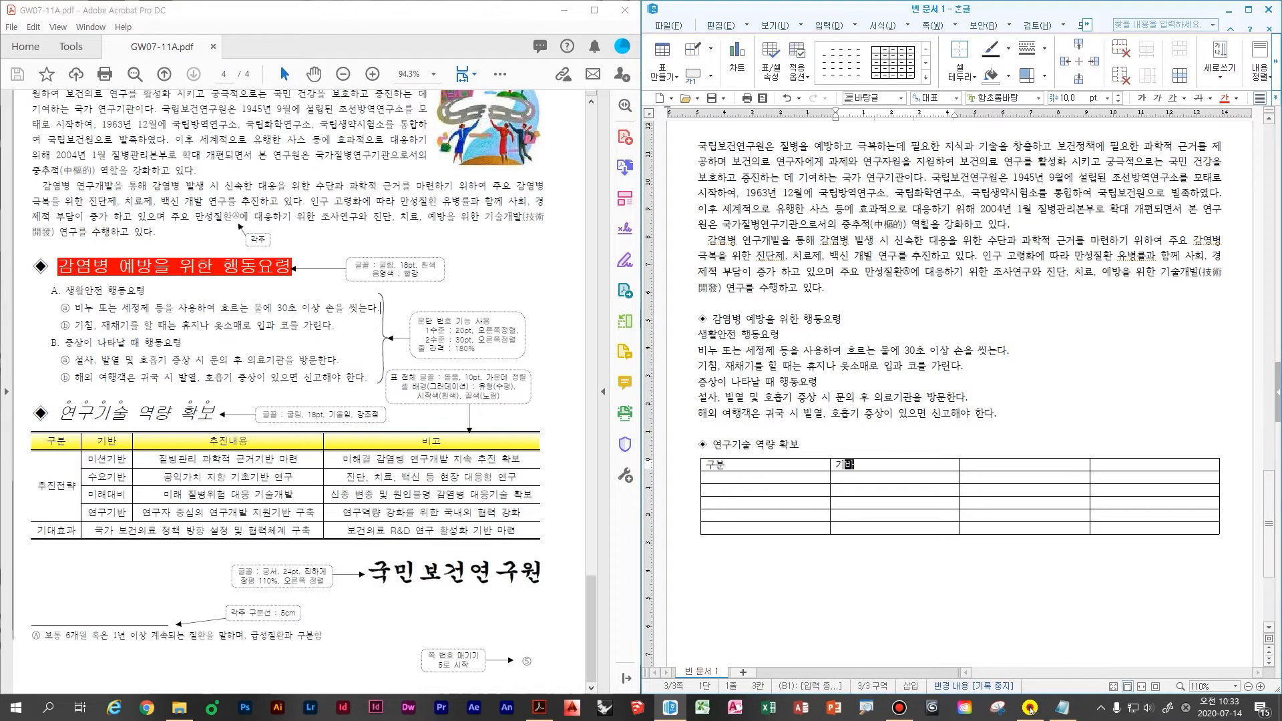
{"action": "key", "text": "Tab"}
{"action": "type", "text": "추진내용"}
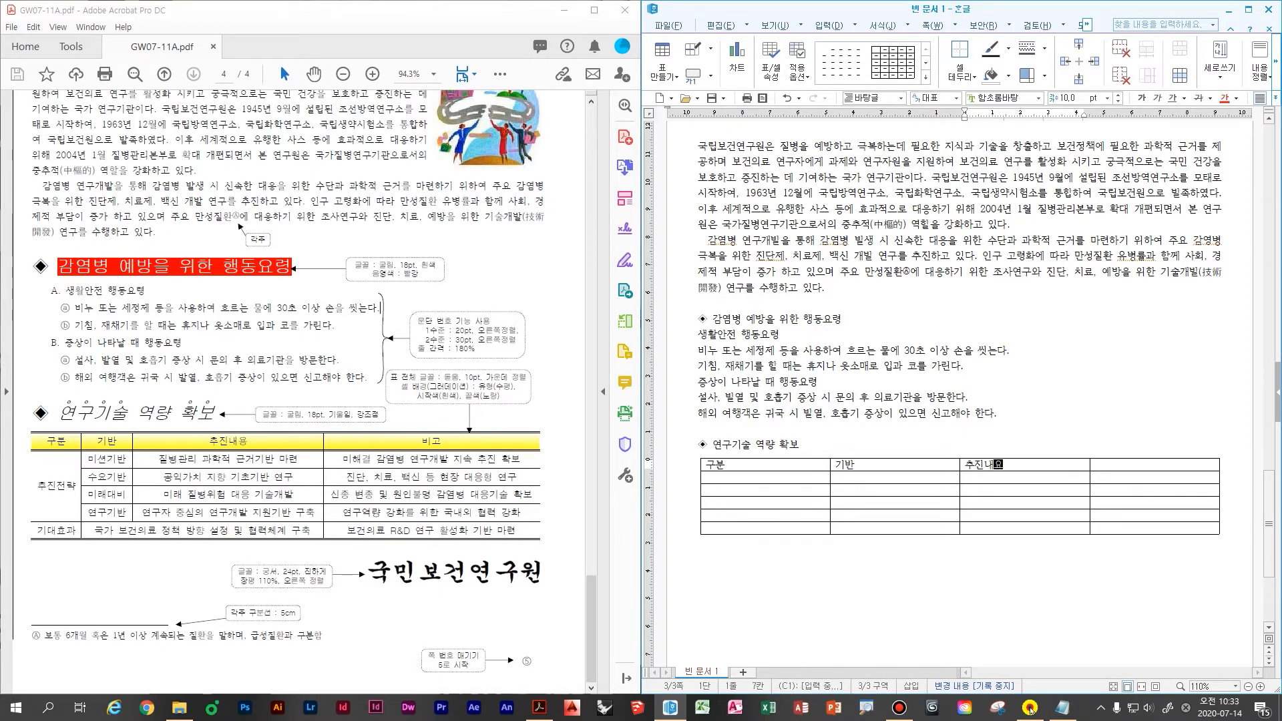
{"action": "key", "text": "Tab"}
{"action": "type", "text": "비고"}
{"action": "key", "text": "Tab"}
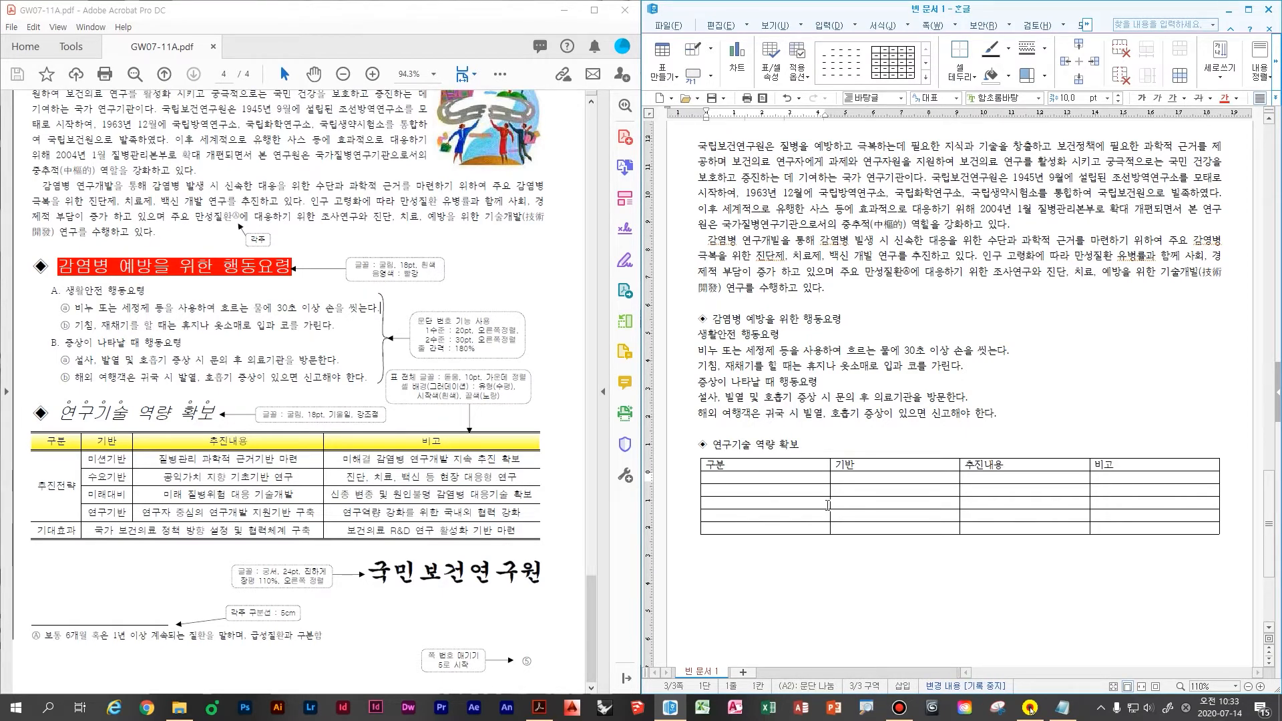
- Merge the four cells directly below "구분" and enter "추진전략" in the merged cell
{"action": "key", "text": "F5"}
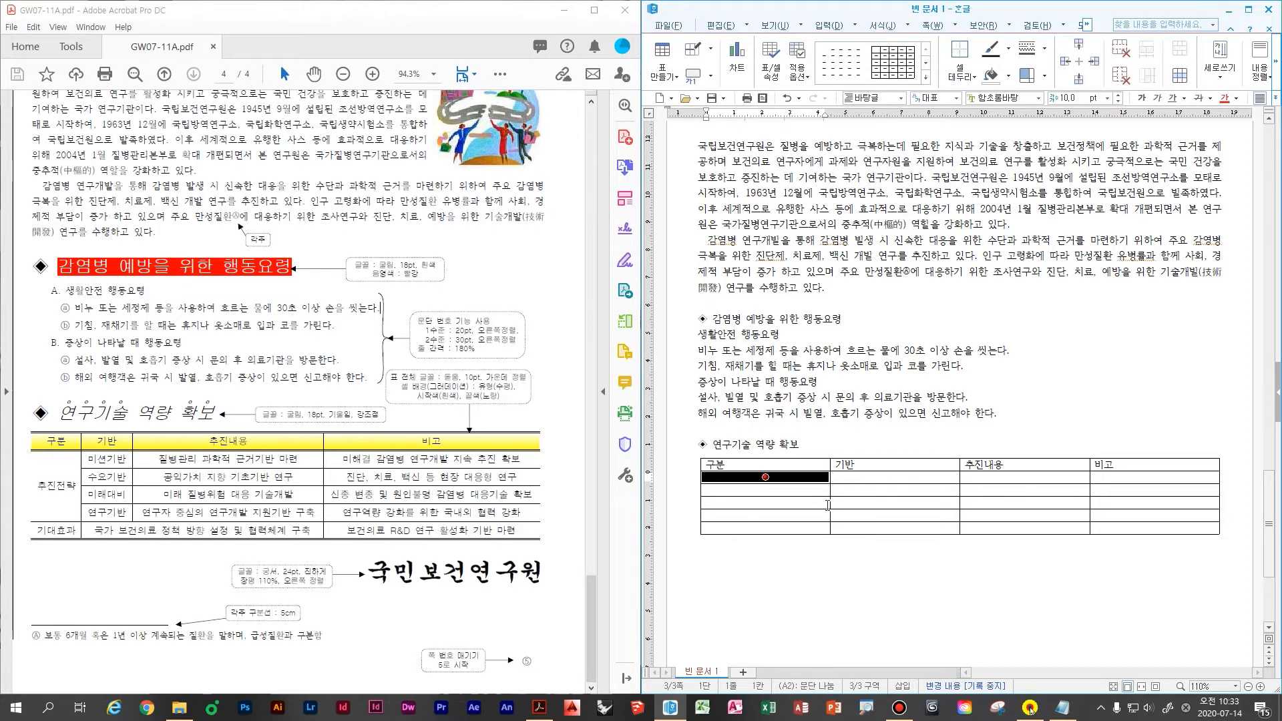
{"action": "key", "text": "shift+Down"}
{"action": "key", "text": "shift+Down"}
{"action": "key", "text": "shift+Down"}
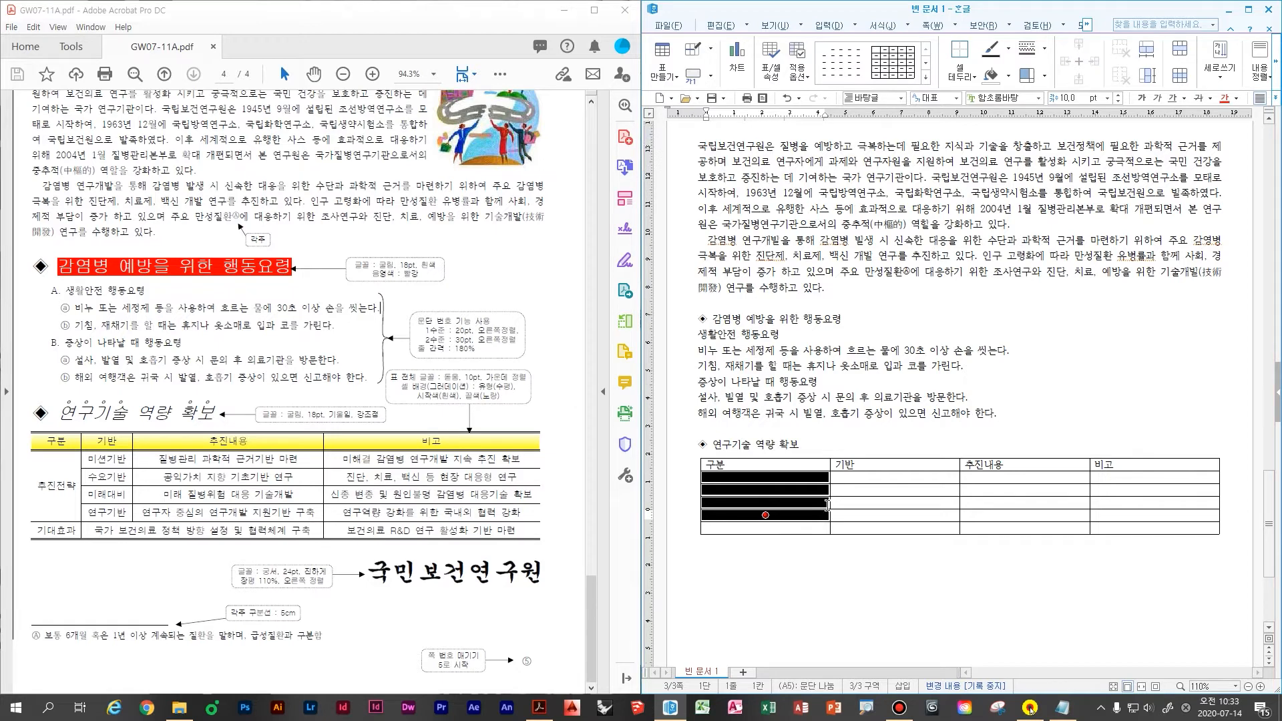
{"action": "type", "text": "m"}
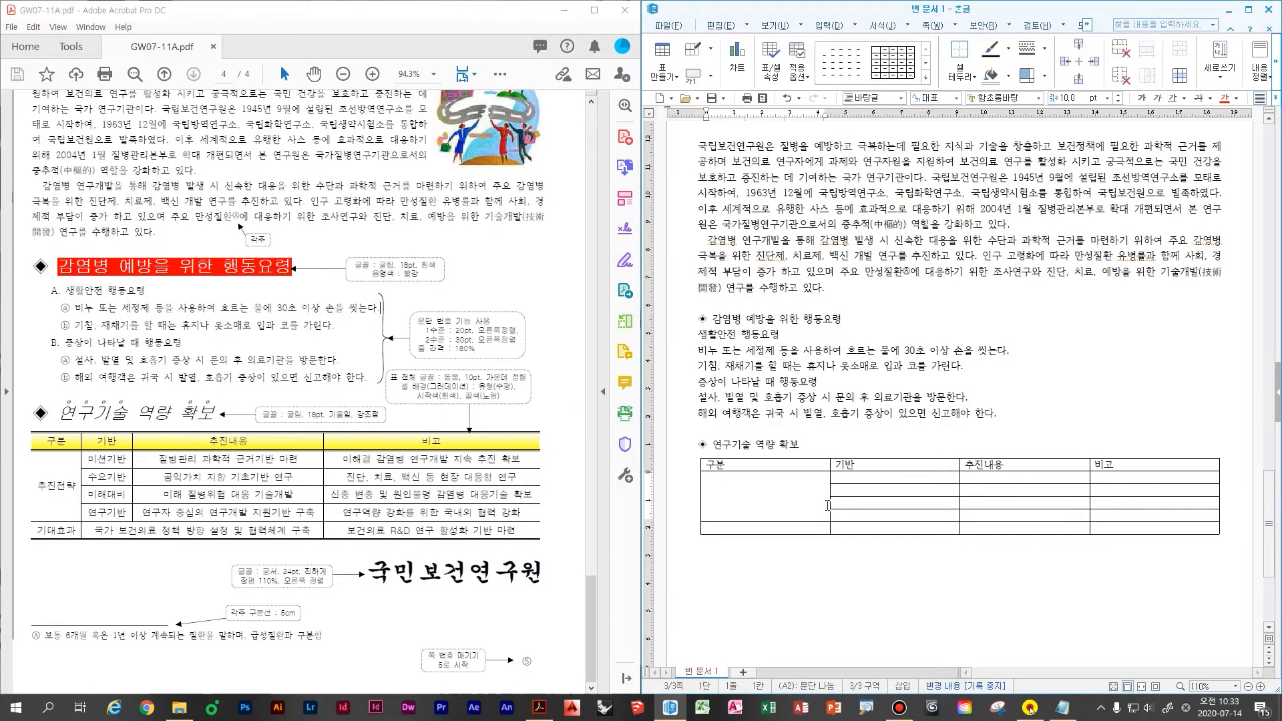
{"action": "type", "text": "추진"}
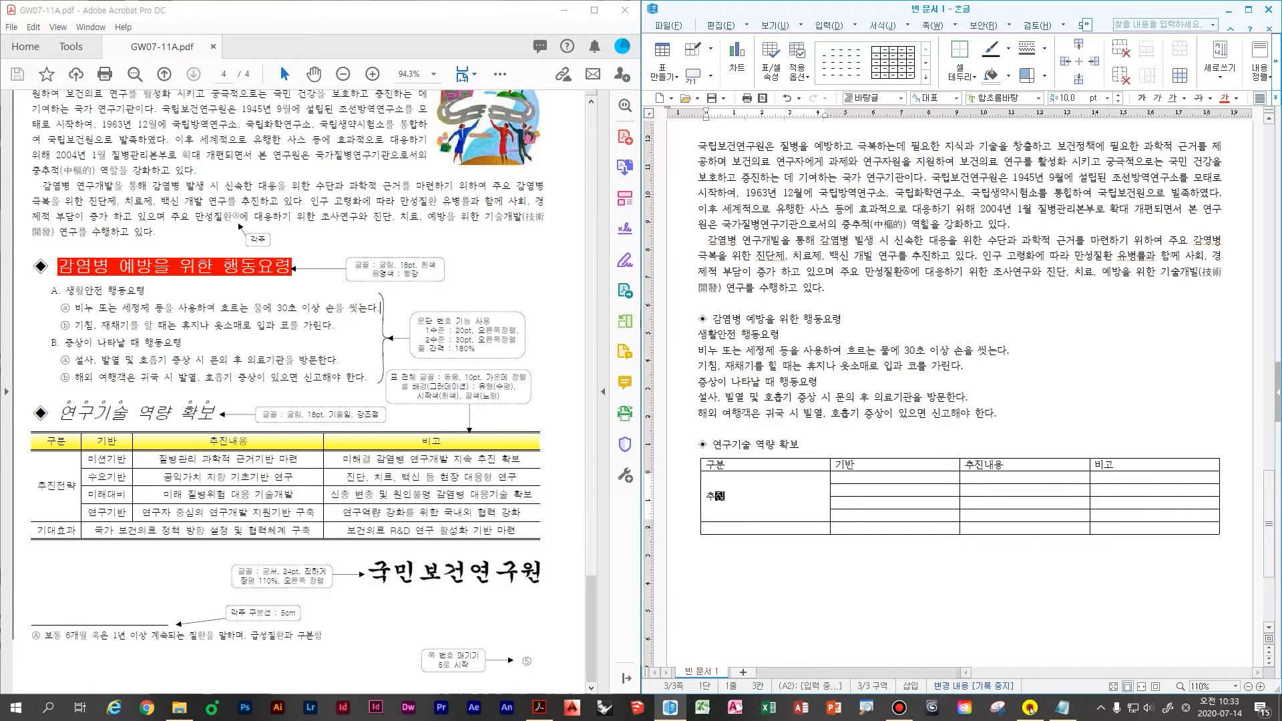
{"action": "type", "text": "전략"}
{"action": "key", "text": "Tab"}
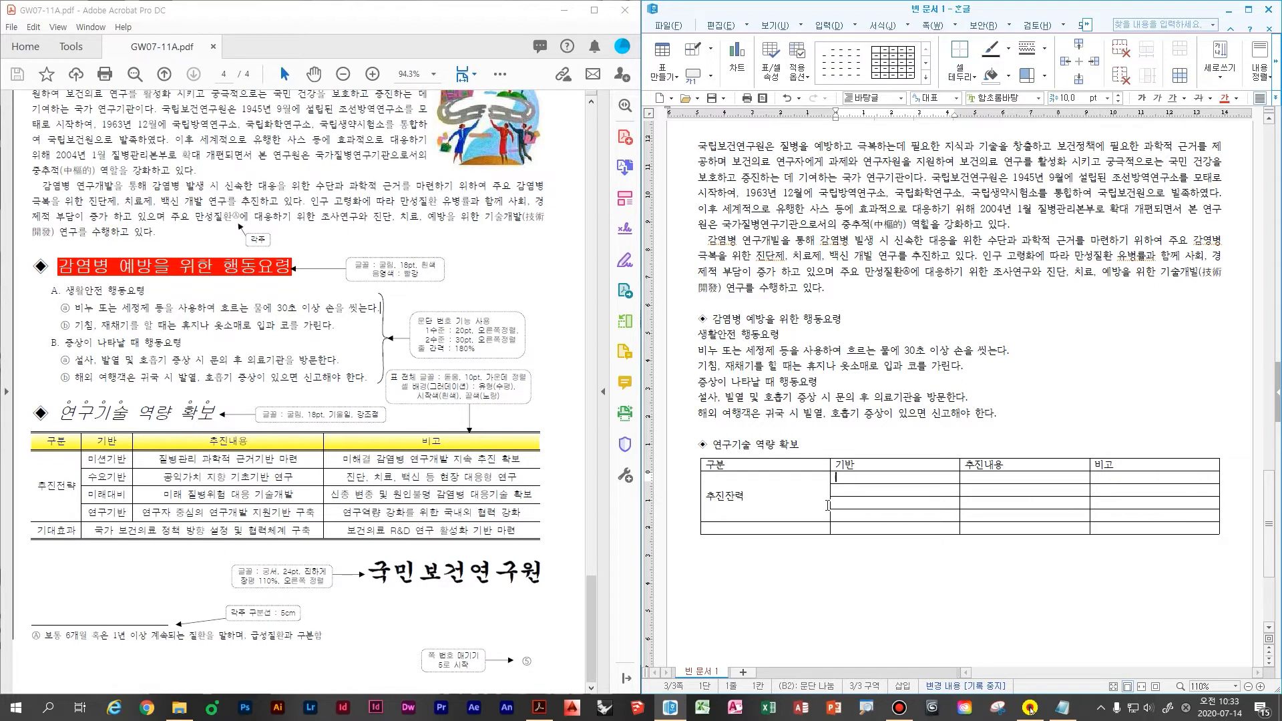
- Fill the "기반" column downward with "미션기반", "수요기반", "미래대비" and "연구기반"
{"action": "type", "text": "미셔ㄴ기반"}
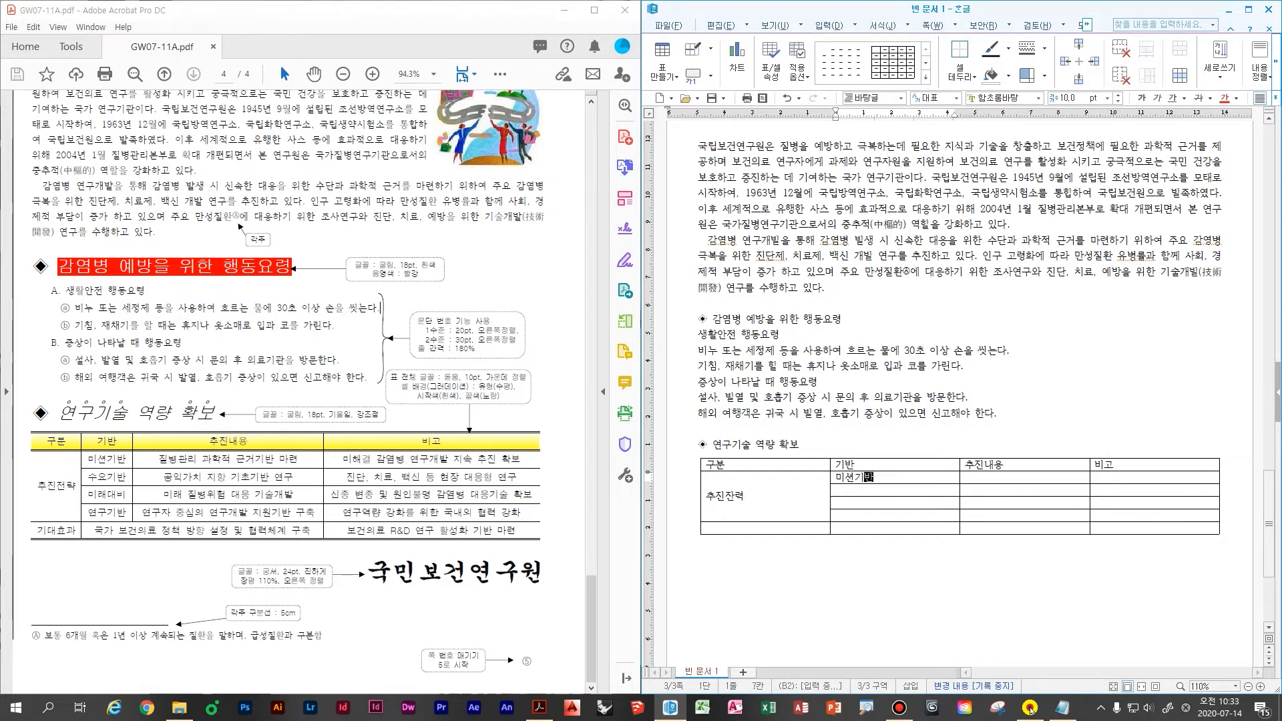
{"action": "key", "text": "Down"}
{"action": "type", "text": "수요기반"}
{"action": "key", "text": "Down"}
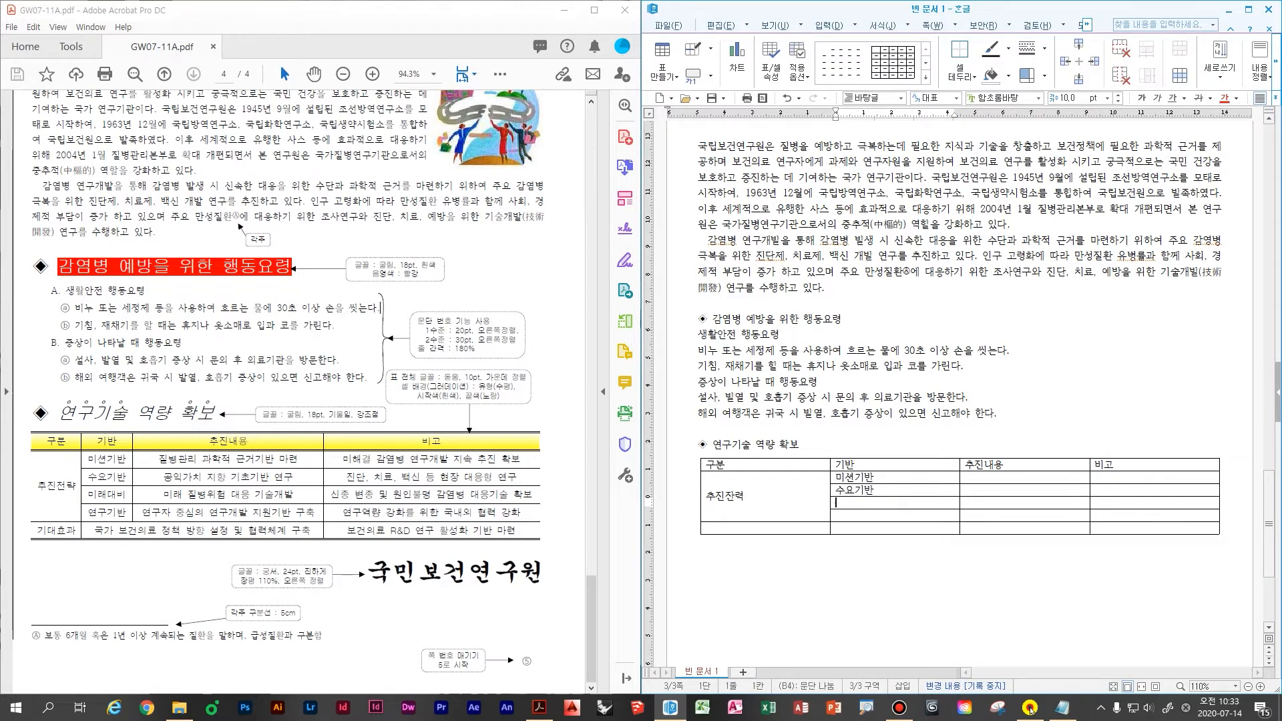
{"action": "type", "text": "미래대ㅂ"}
{"action": "key", "text": "Down"}
{"action": "type", "text": "ㅇ"}
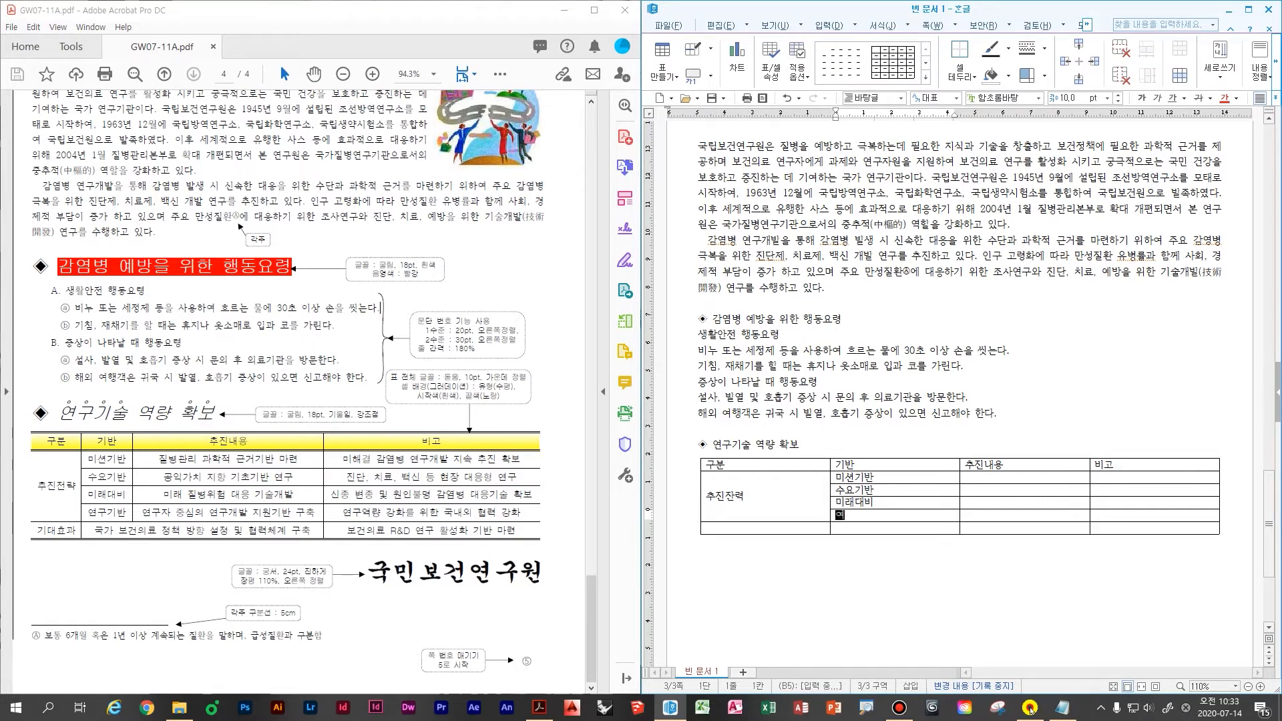
{"action": "type", "text": "구기반"}
- Enter "연구자 중심의 연구개발 지원기반 구축" in the 추진내용 cell of the 연구기반 row
{"action": "key", "text": "Tab"}
{"action": "type", "text": "연"}
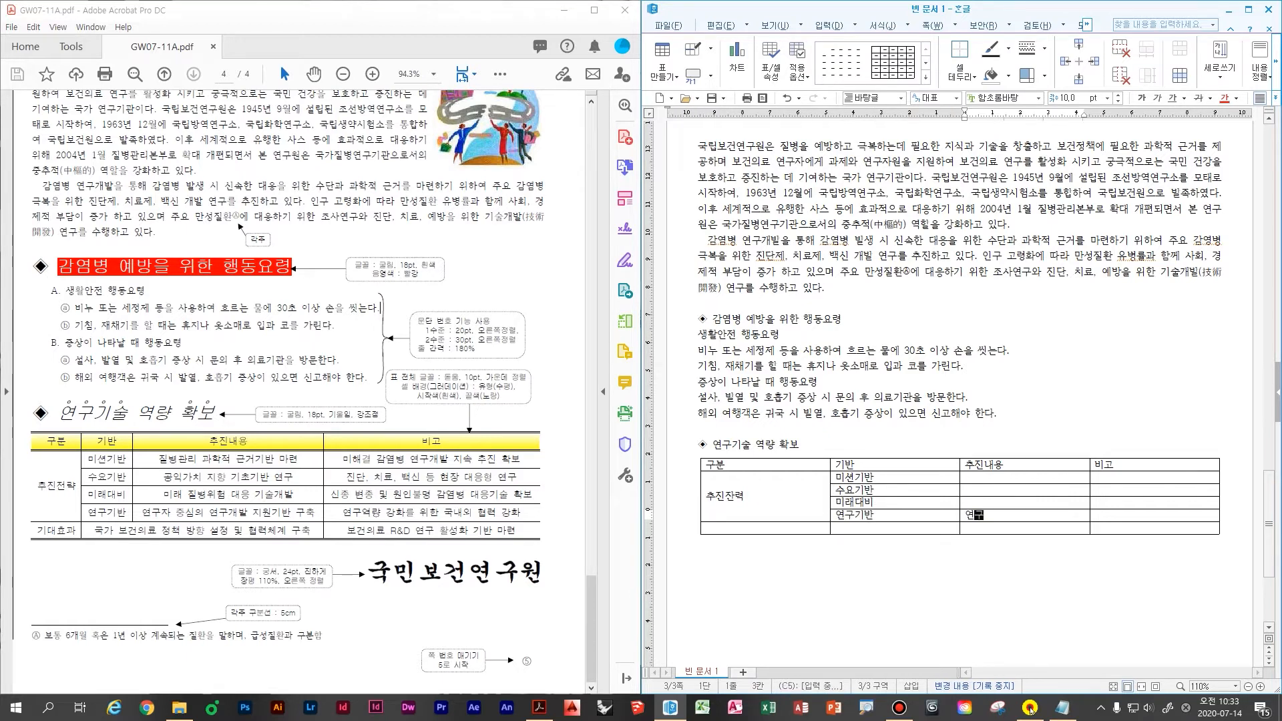
{"action": "type", "text": "구자 ㅈ심의 연"}
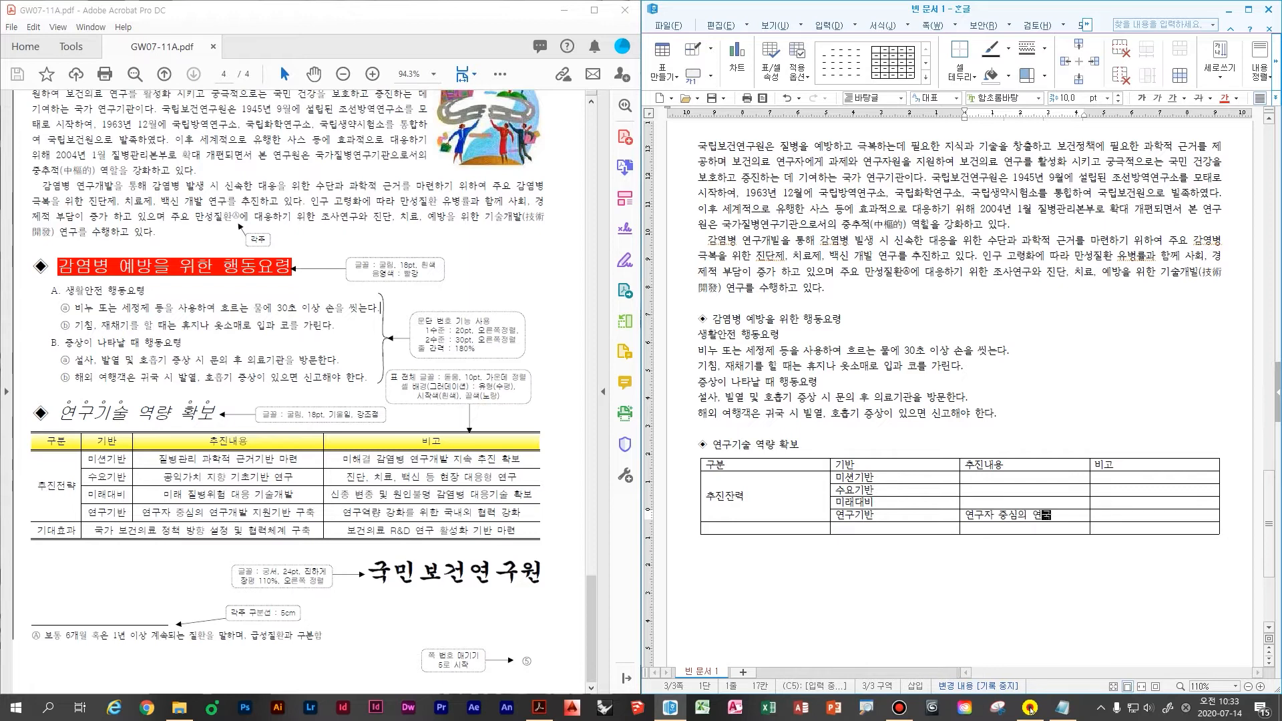
{"action": "type", "text": "구개ㅂ 지원기반 구축"}
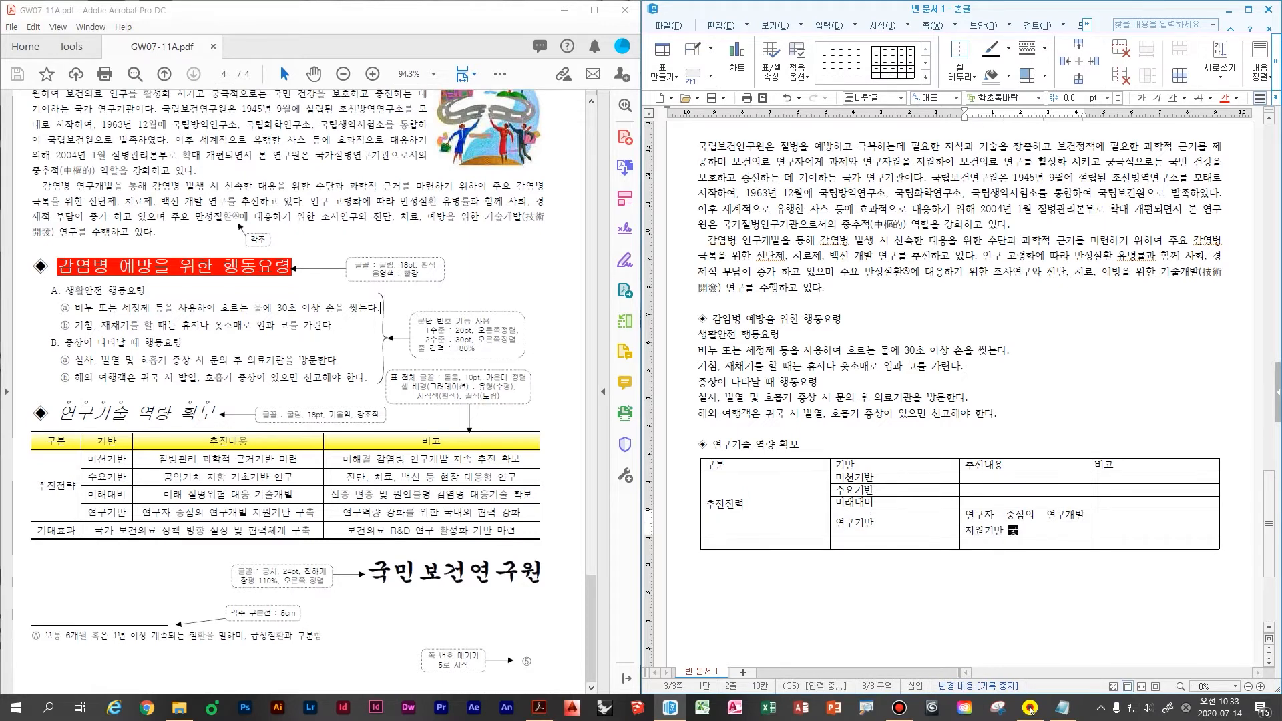
- Enter "미래 질병위험 대응 기술개발" in the 추진내용 cell of the 미래대비 row
{"action": "key", "text": "Up"}
{"action": "key", "text": "Up"}
{"action": "type", "text": "미"}
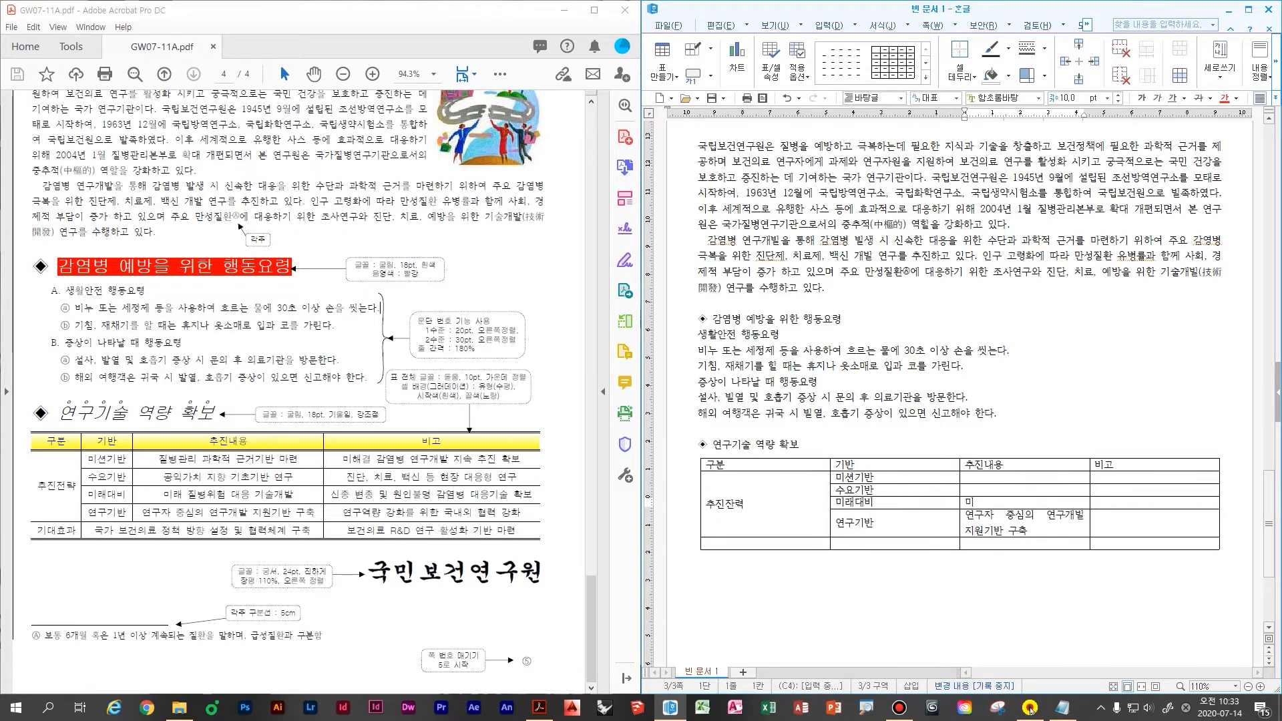
{"action": "type", "text": "래 질병위협 대응 기술개"}
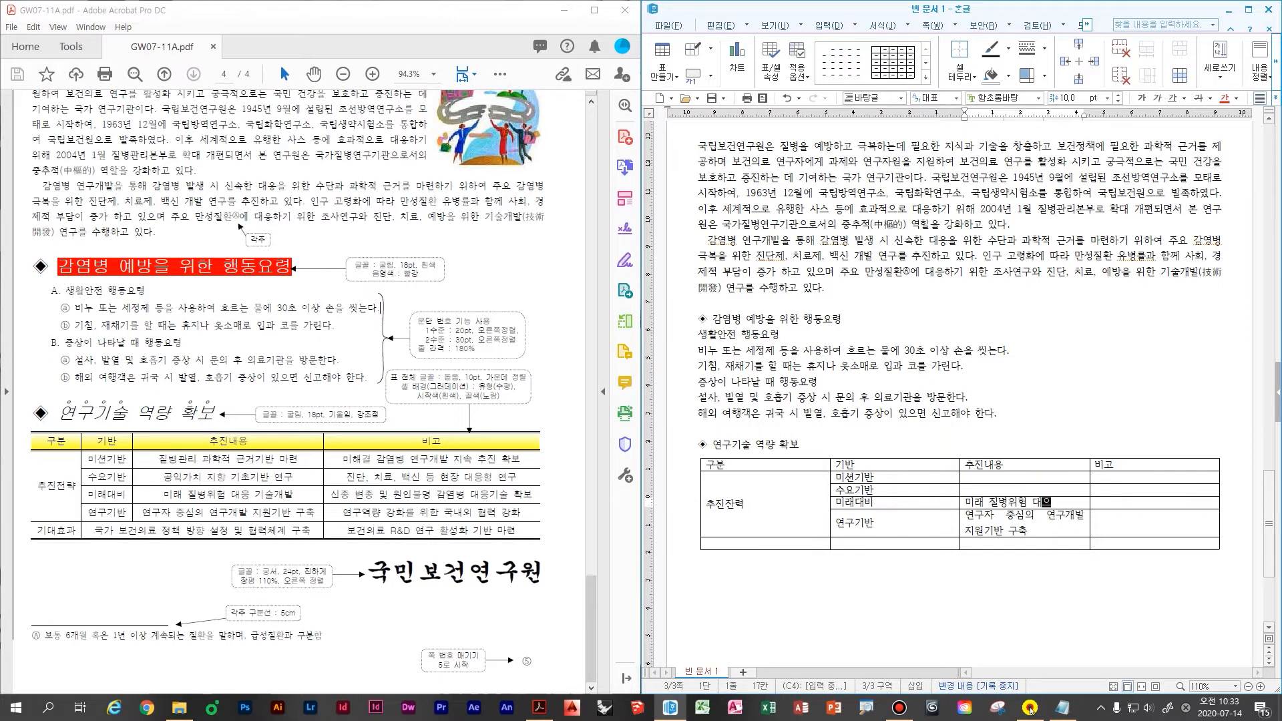
- Enter "공익가치 지향 기초기반 연구" in the 추진내용 cell of the 수요기반 row
{"action": "key", "text": "Up"}
{"action": "key", "text": "Up"}
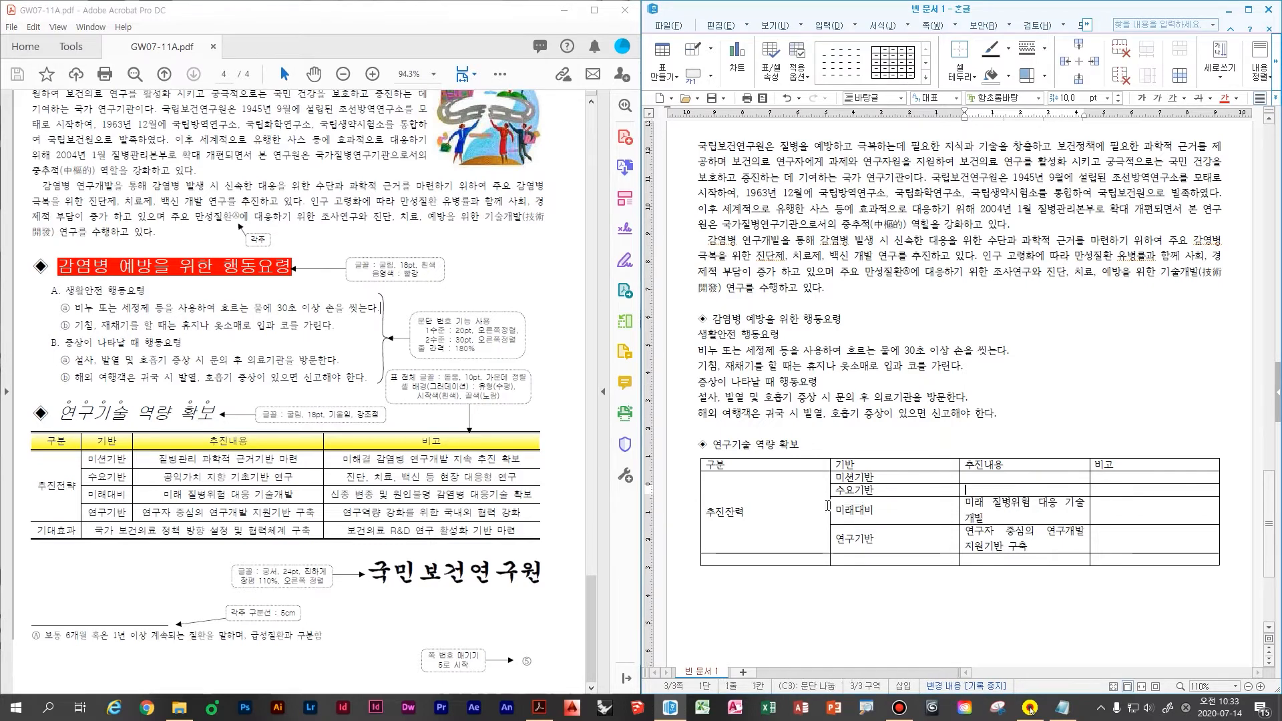
{"action": "type", "text": "공익가"}
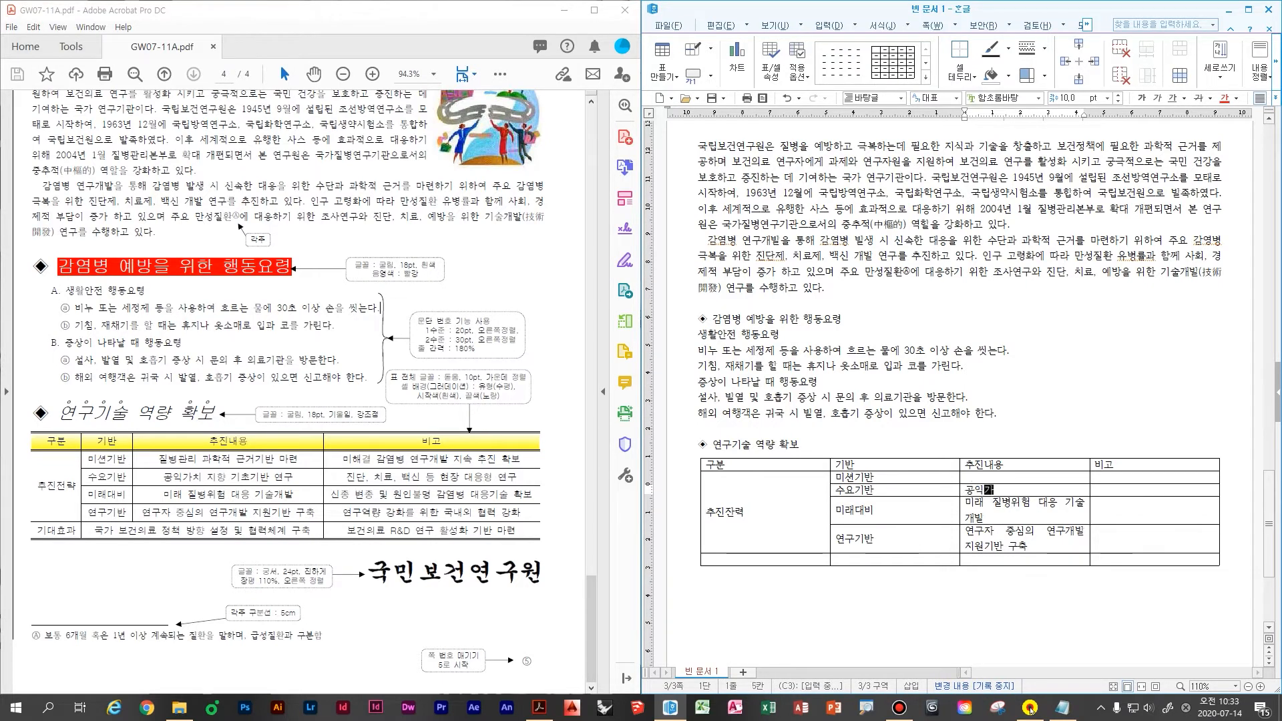
{"action": "type", "text": "치 지향 기초"}
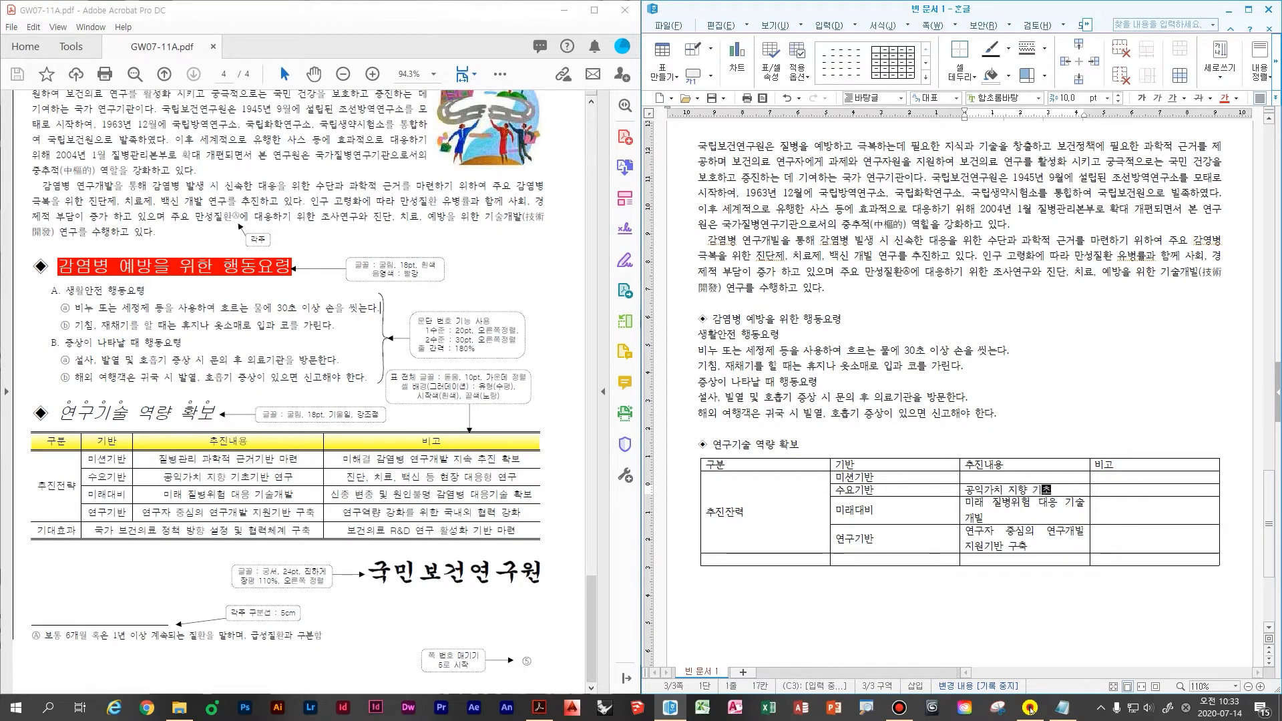
{"action": "type", "text": "기반 여"}
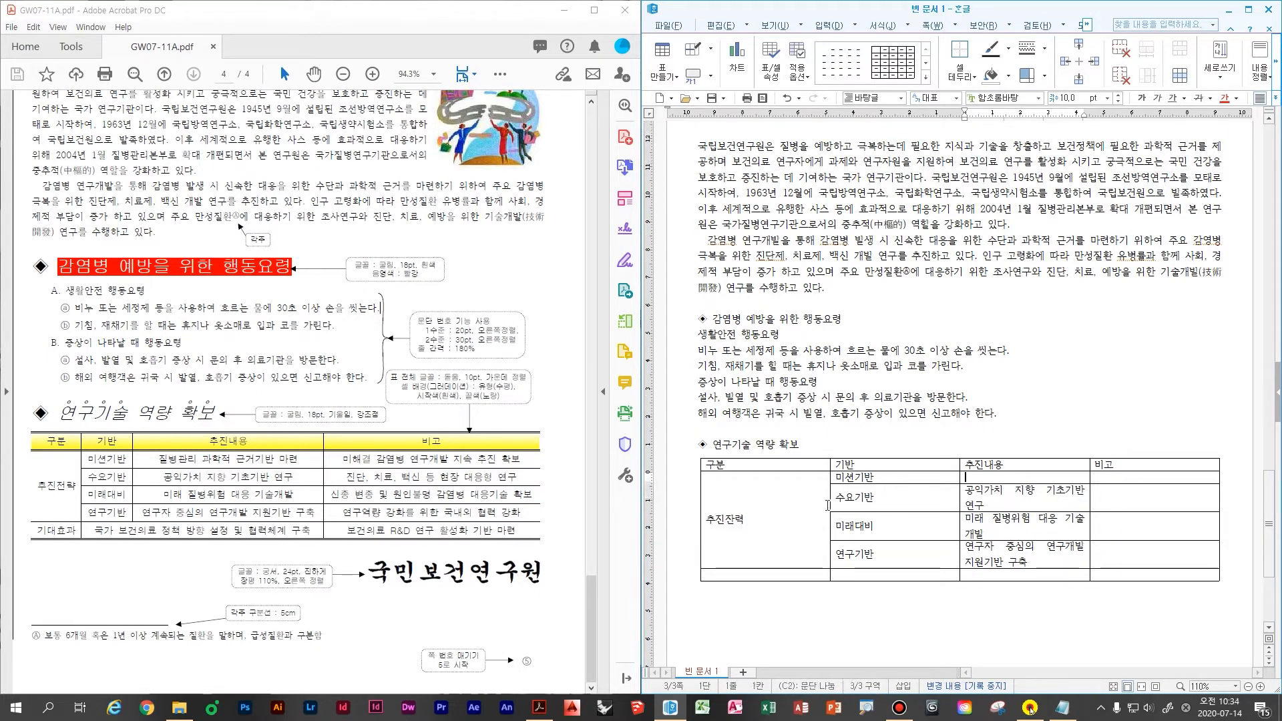
- Enter "질병관리 과학적 근거기반 마련" in the 추진내용 cell of the 미션기반 row
{"action": "key", "text": "Up"}
{"action": "type", "text": "질병관"}
{"action": "type", "text": "리 과학적 근거ㄱ"}
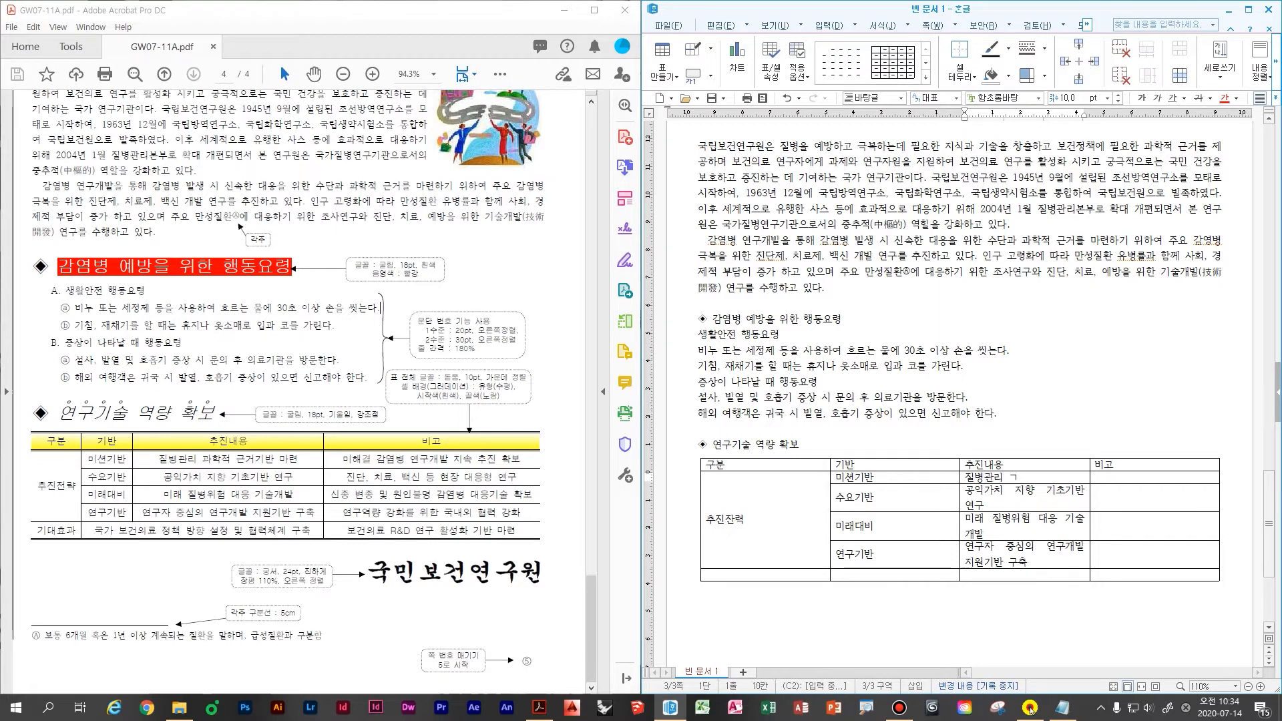
{"action": "type", "text": "반 마련"}
- Enter "미해결 감염병 연구개발 지속 추진 확보" in the 비고 cell of the 미션기반 row
{"action": "key", "text": "Tab"}
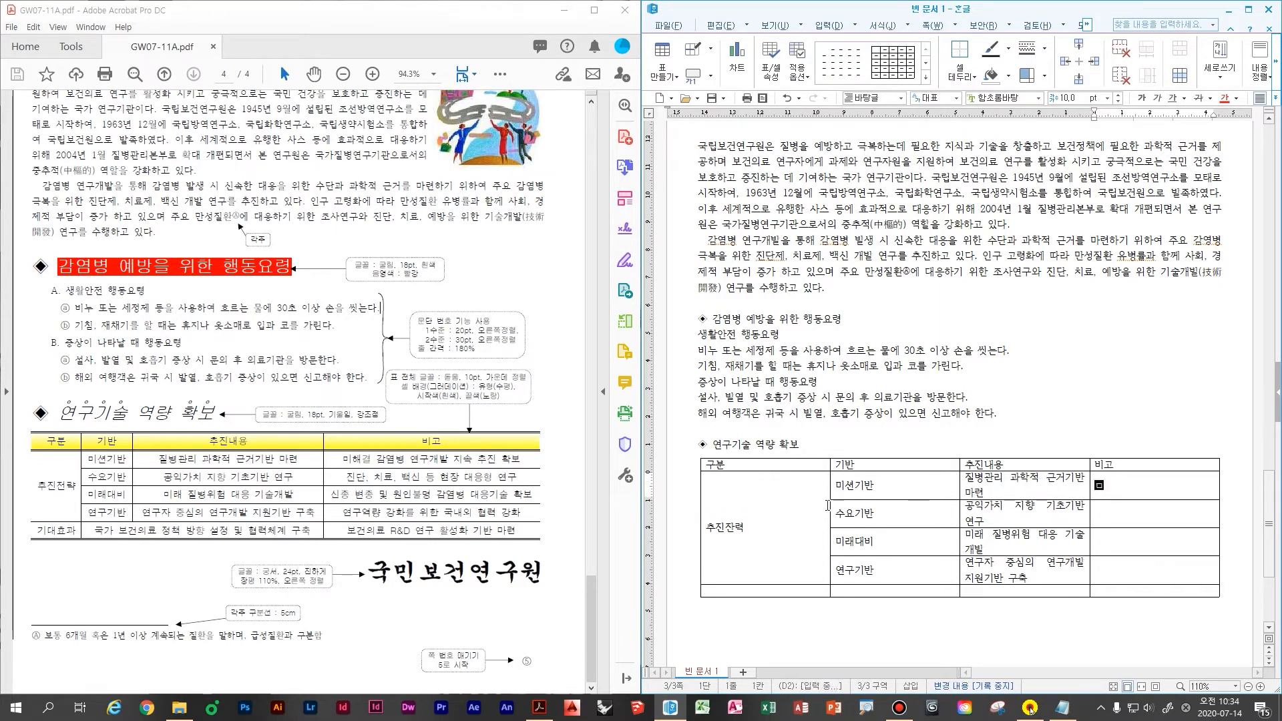
{"action": "type", "text": "미해결 감염"}
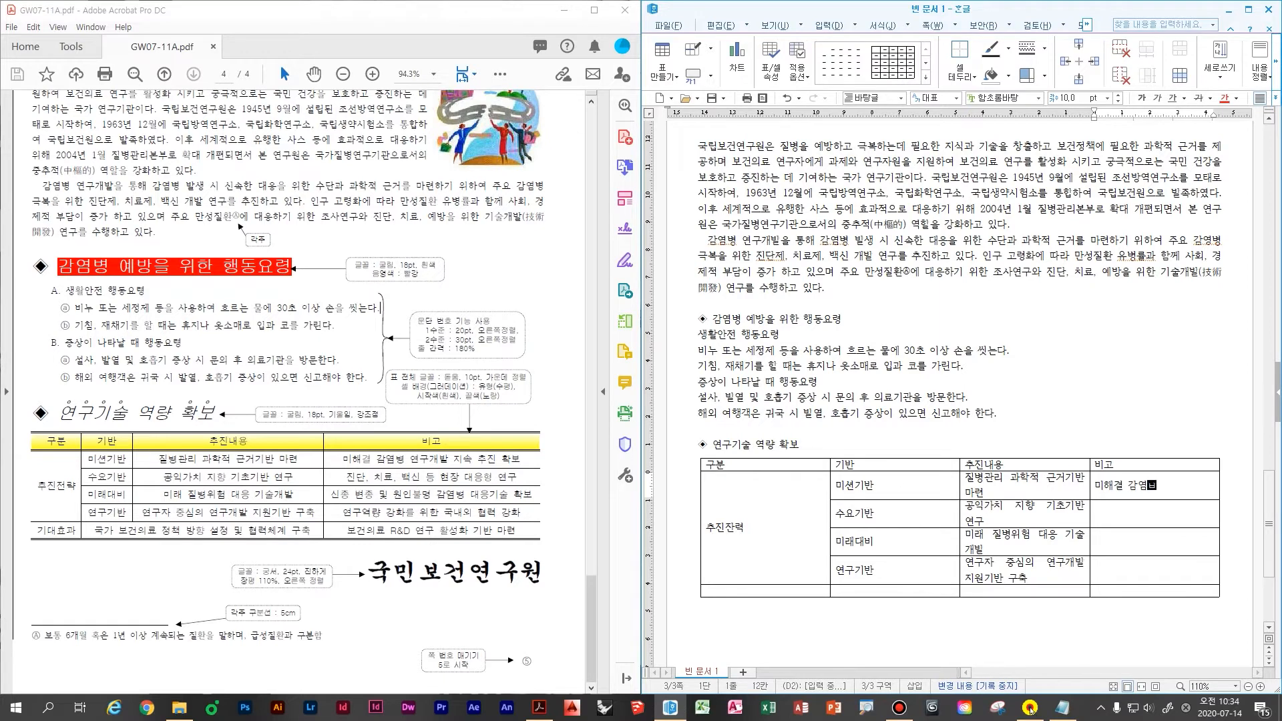
{"action": "type", "text": "병 연구개발"}
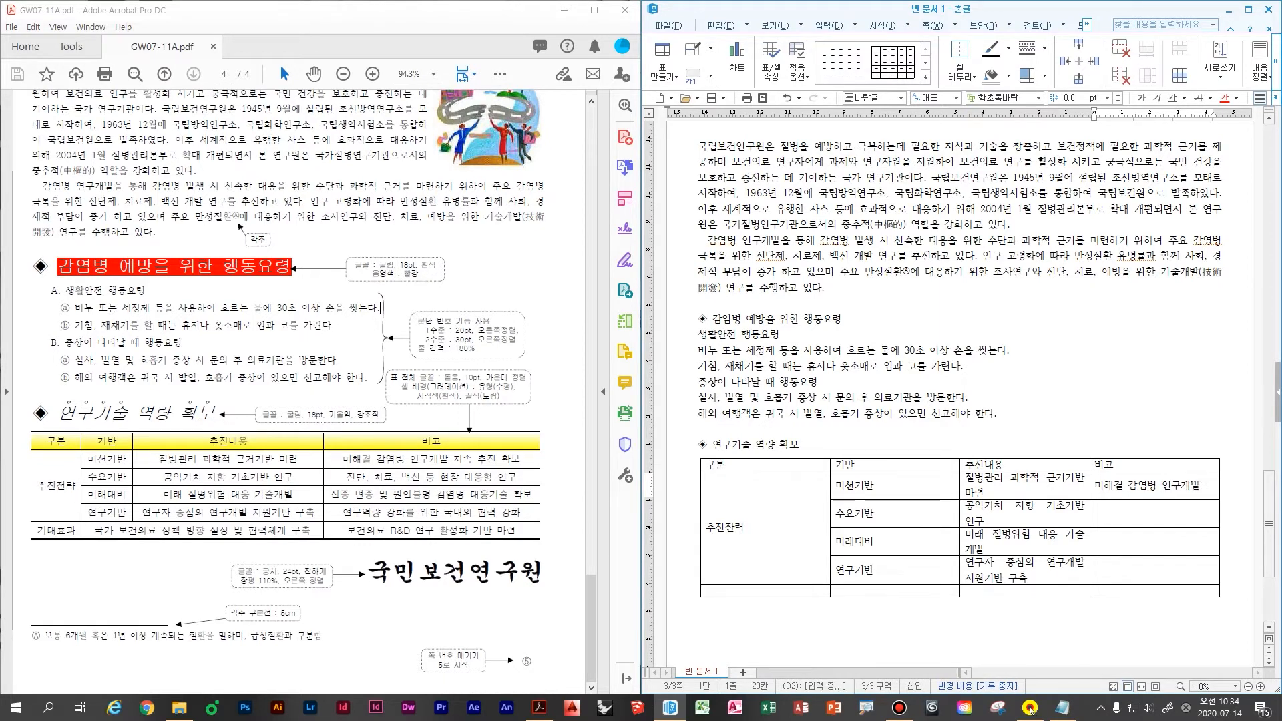
{"action": "type", "text": " 지속 추진 확보"}
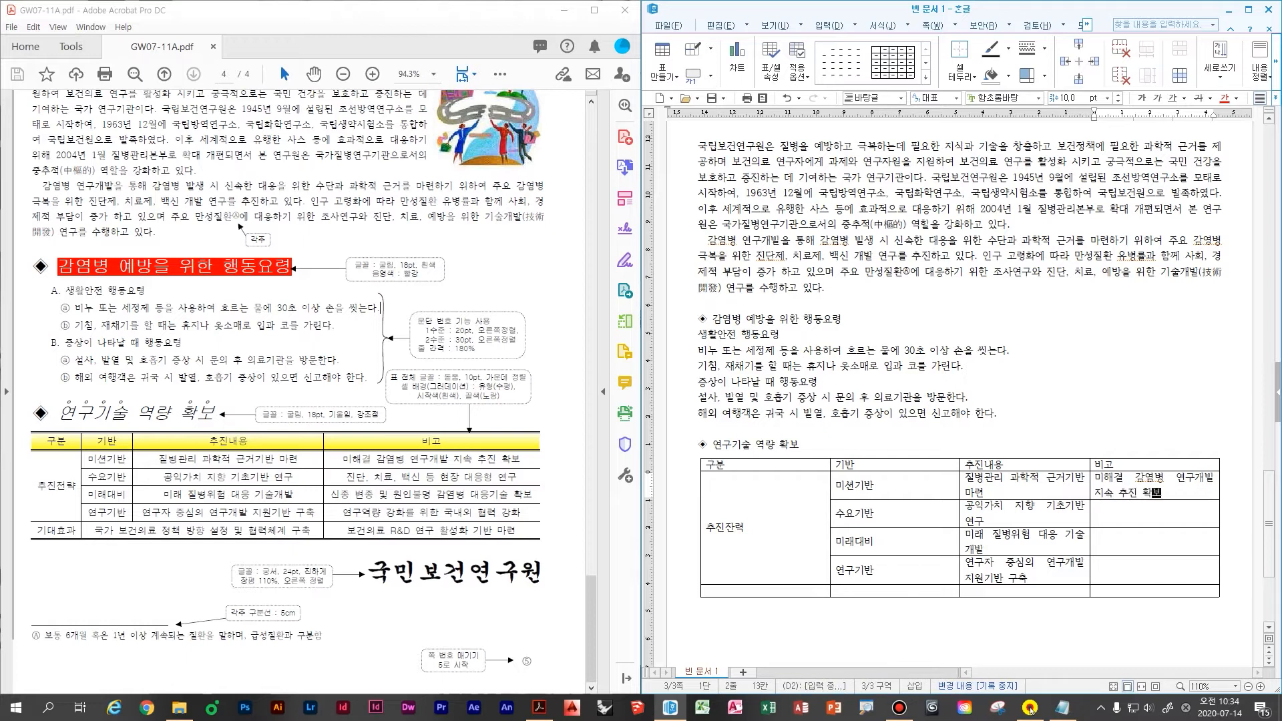
- Enter "진단, 치료, 백신 등 현장 대응형 연구" in the 비고 cell of the 수요기반 row
{"action": "key", "text": "Down"}
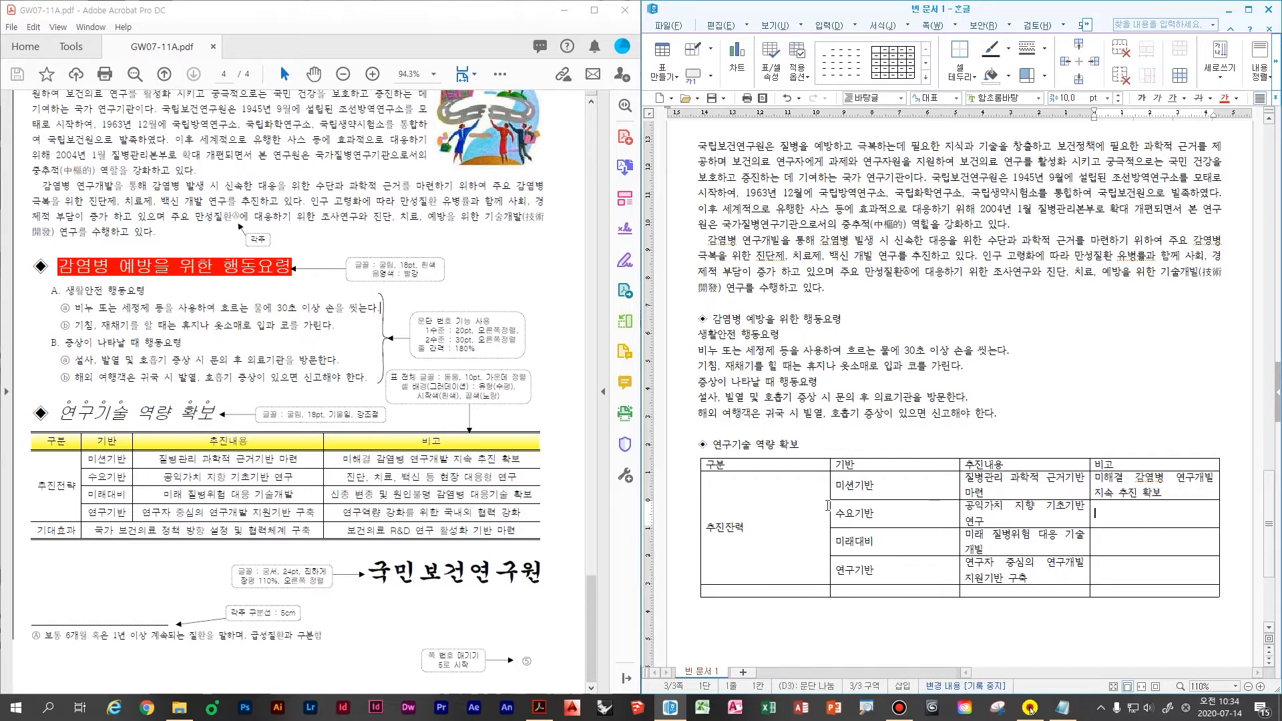
{"action": "type", "text": "진다"}
{"action": "type", "text": "ㄴ, ㅊ"}
{"action": "type", "text": "ㅣ료, 백신 "}
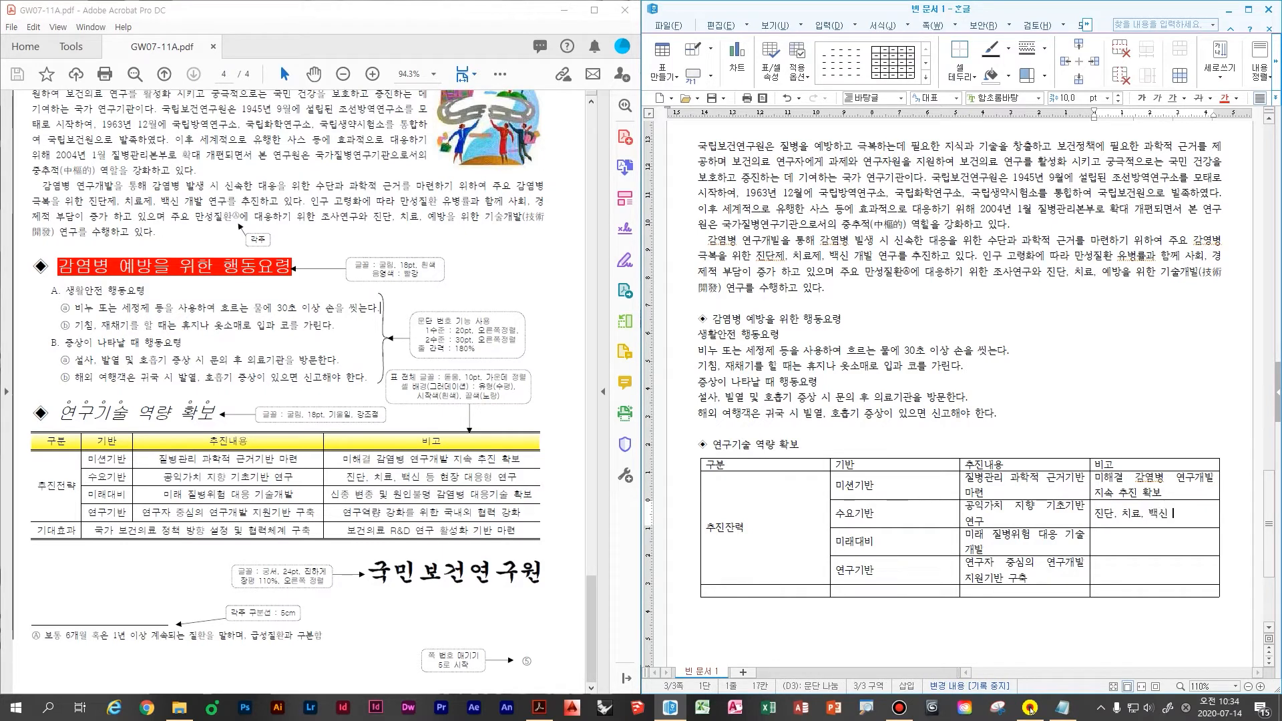
{"action": "type", "text": "등 현장 대응형 "}
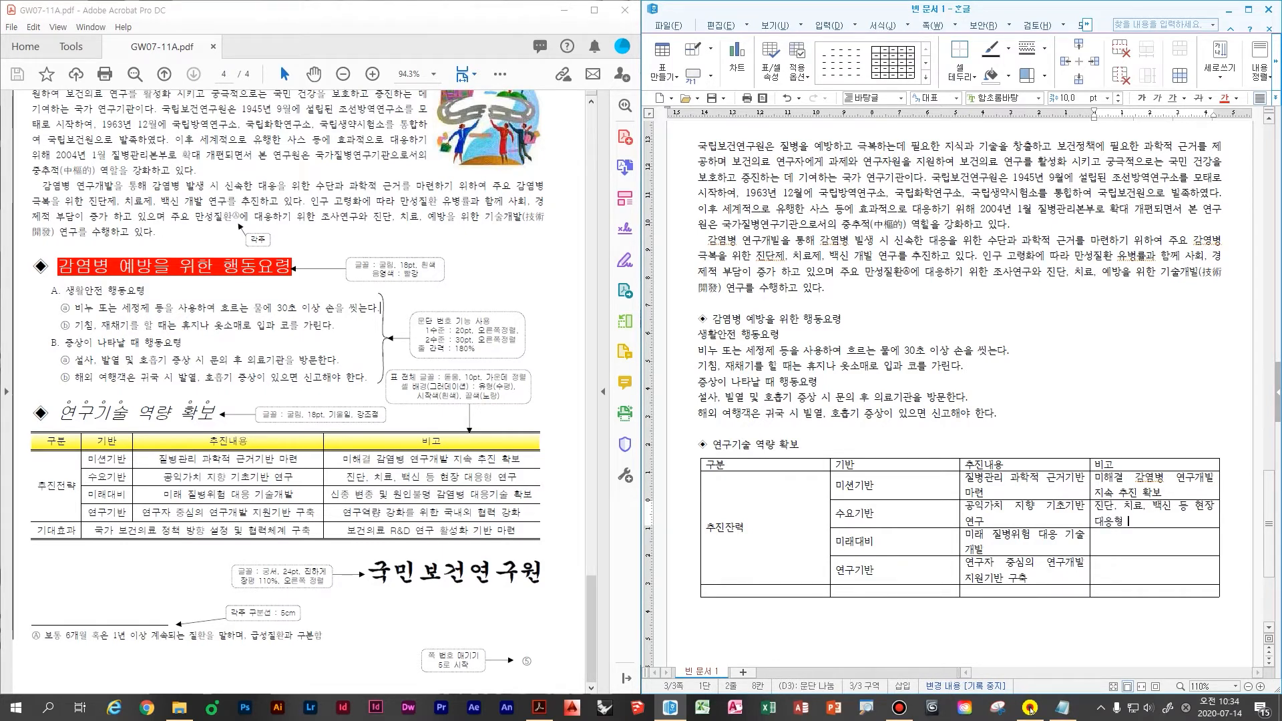
{"action": "type", "text": "연구"}
- Enter "신종 변종 및 원인불명 감염병 대응기술 확보" in the 비고 cell of the 미래대비 row
{"action": "key", "text": "Tab"}
{"action": "type", "text": "ㅅㅣㄴ종"}
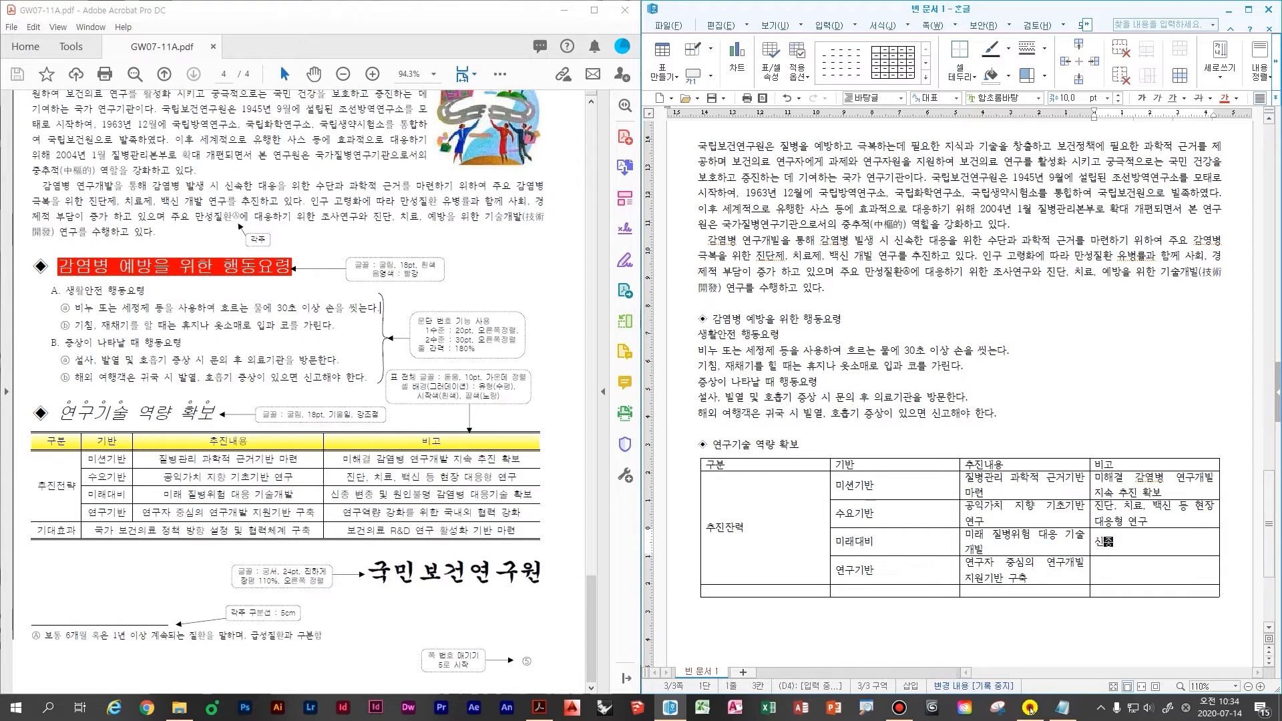
{"action": "type", "text": " 변종 및 원인"}
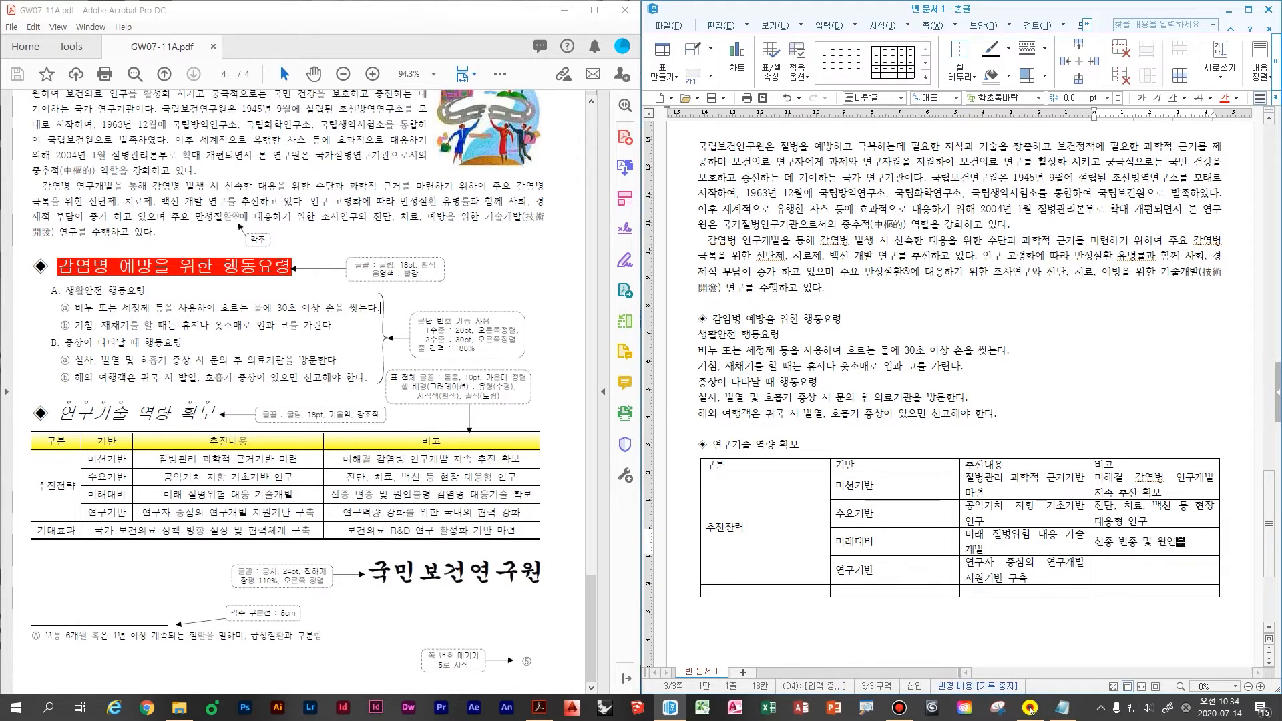
{"action": "type", "text": "불명 감염"}
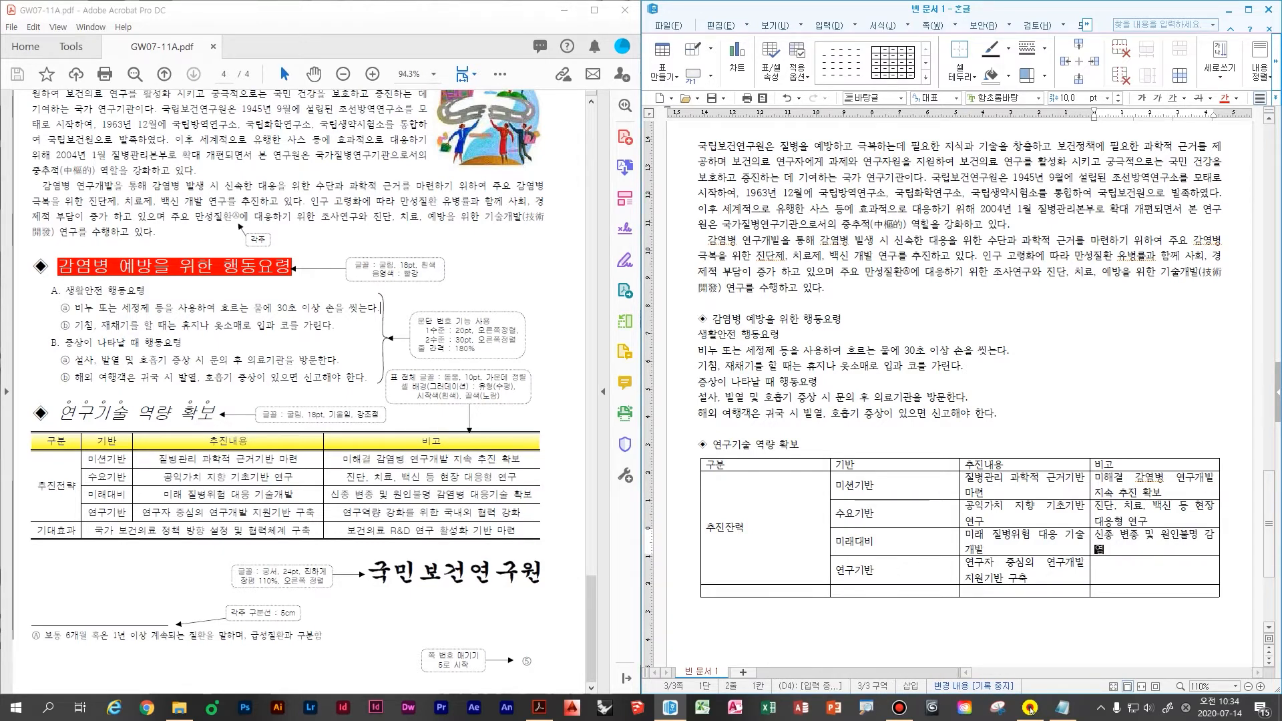
{"action": "type", "text": "병 대응기술"}
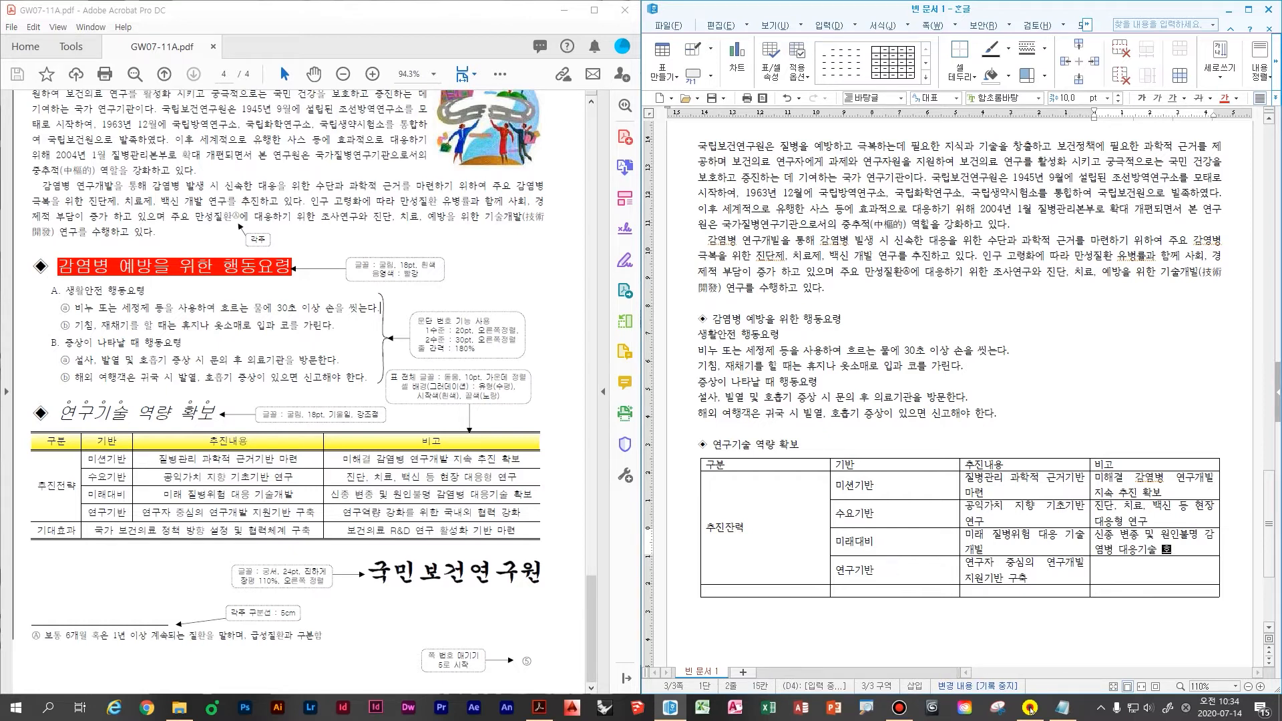
{"action": "type", "text": " 확보"}
- Enter "연구역량 강화를 위한 국내외 협력 강화" in the 비고 cell of the 연구기반 row
{"action": "key", "text": "Tab"}
{"action": "type", "text": "연ㄱ"}
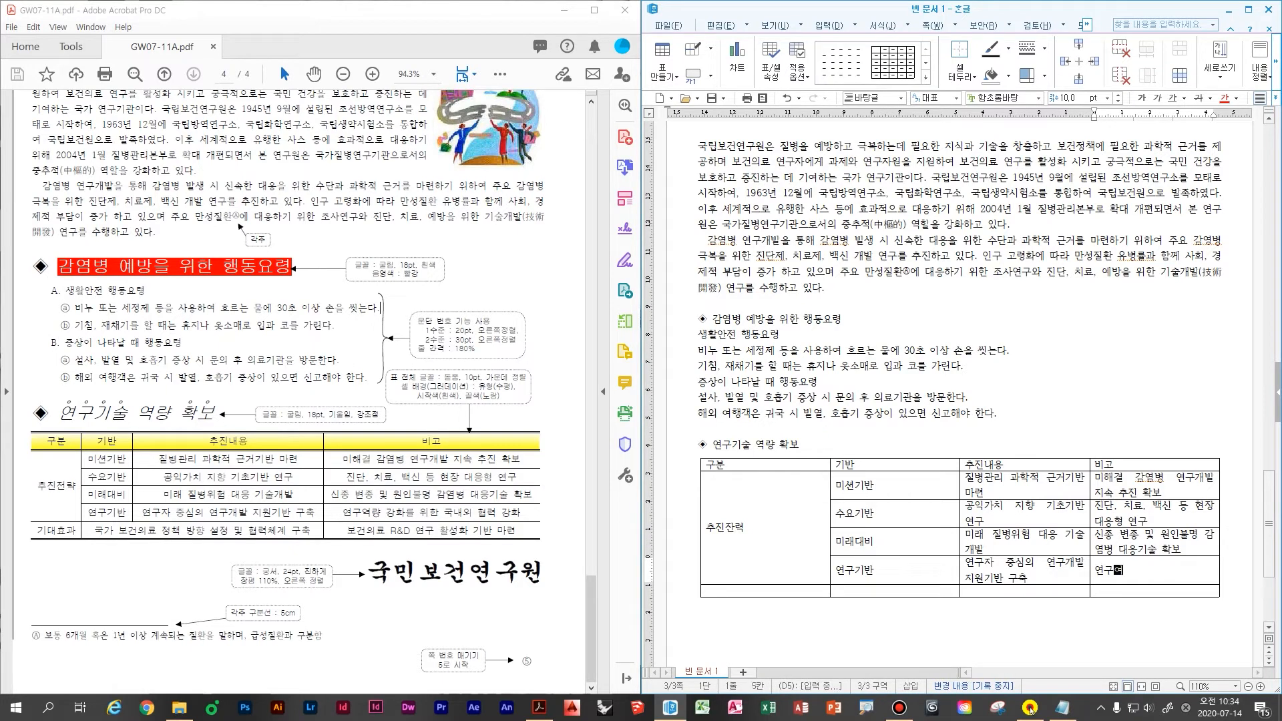
{"action": "type", "text": "역량 강화를 "}
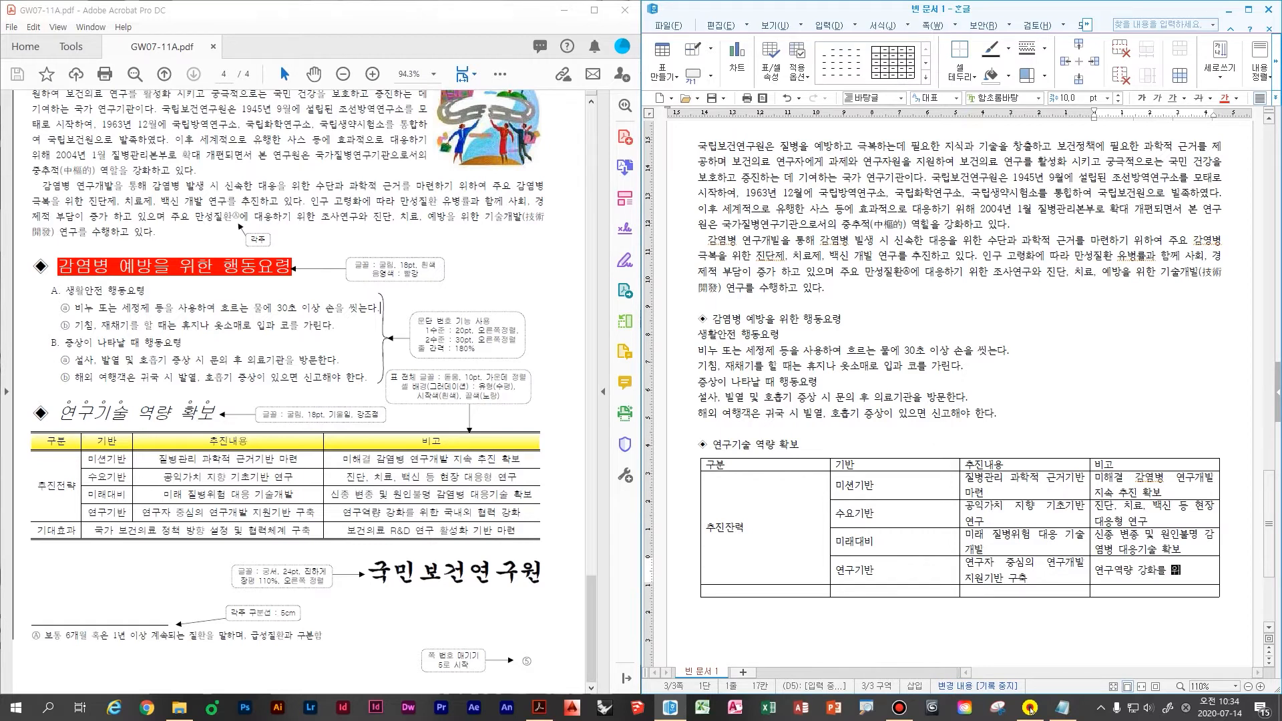
{"action": "type", "text": "위한 국내외 "}
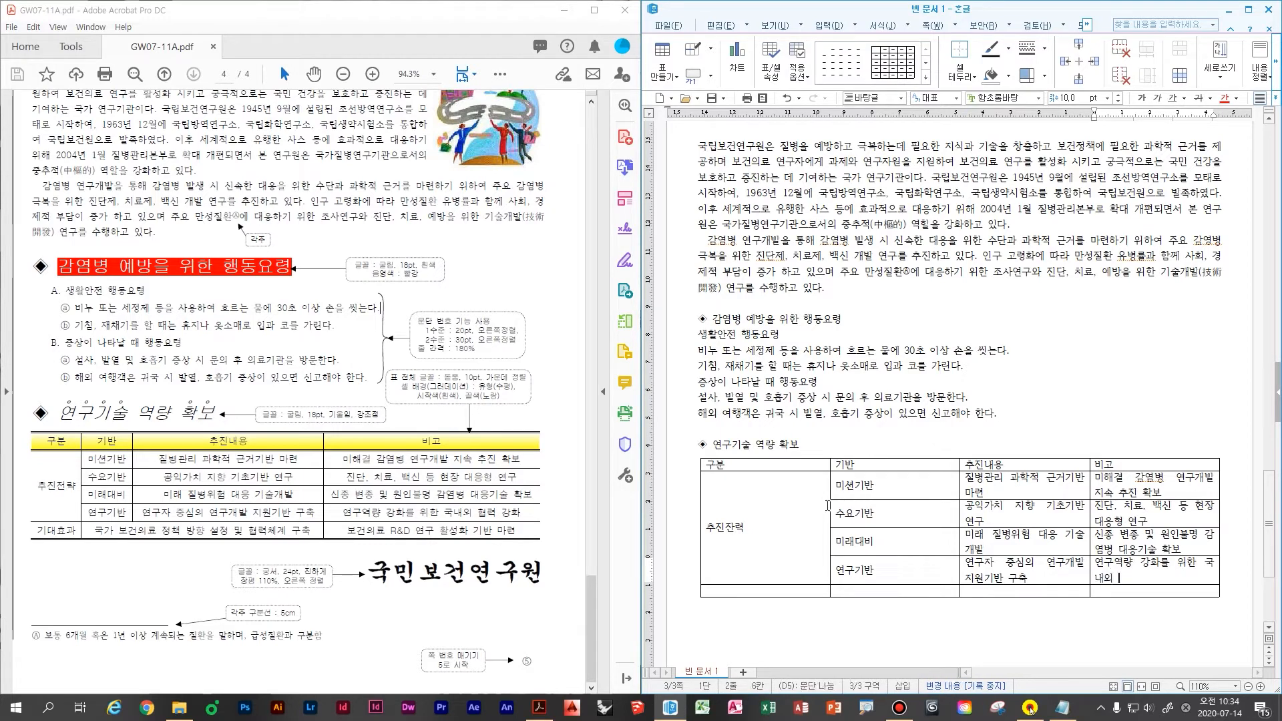
{"action": "type", "text": "협력 강화"}
- Enter "보건의료 R&D 연구 활성화 기반 마련" in the 비고 cell of the table's last row
{"action": "key", "text": "Down"}
{"action": "type", "text": "보건의료 "}
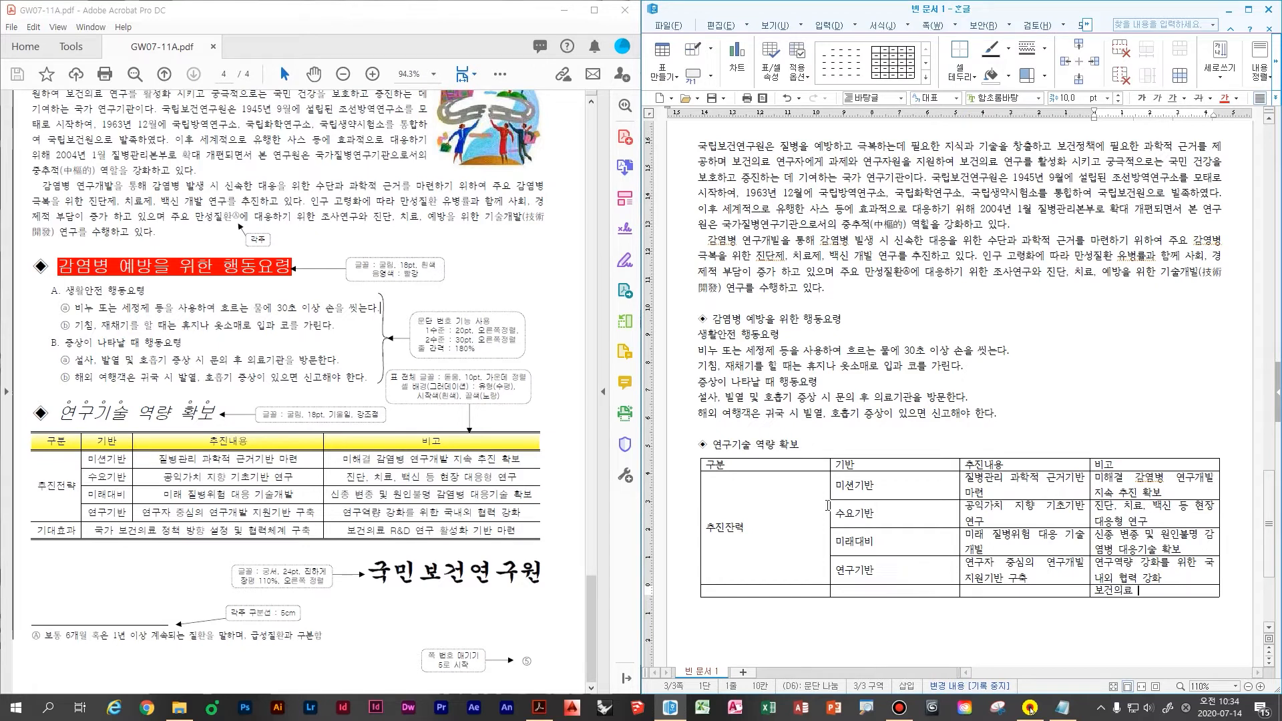
{"action": "type", "text": "R&"}
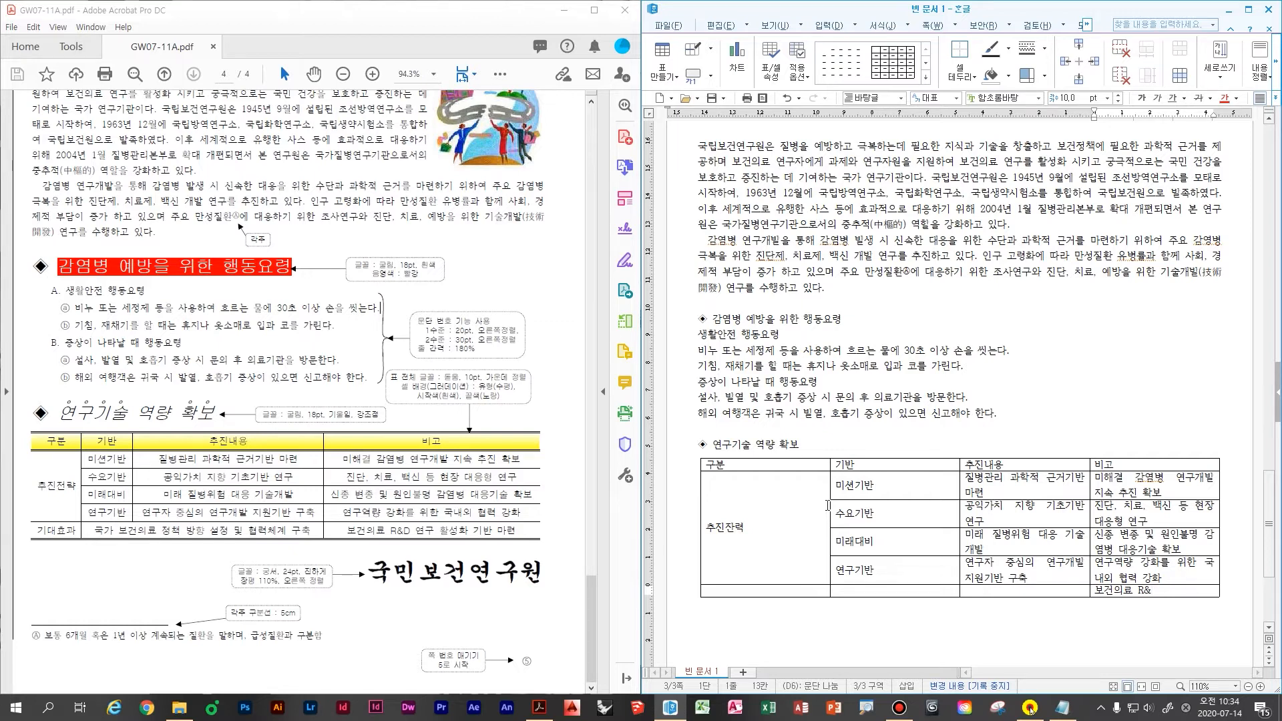
{"action": "type", "text": "D"}
{"action": "type", "text": " 연구 활성화"}
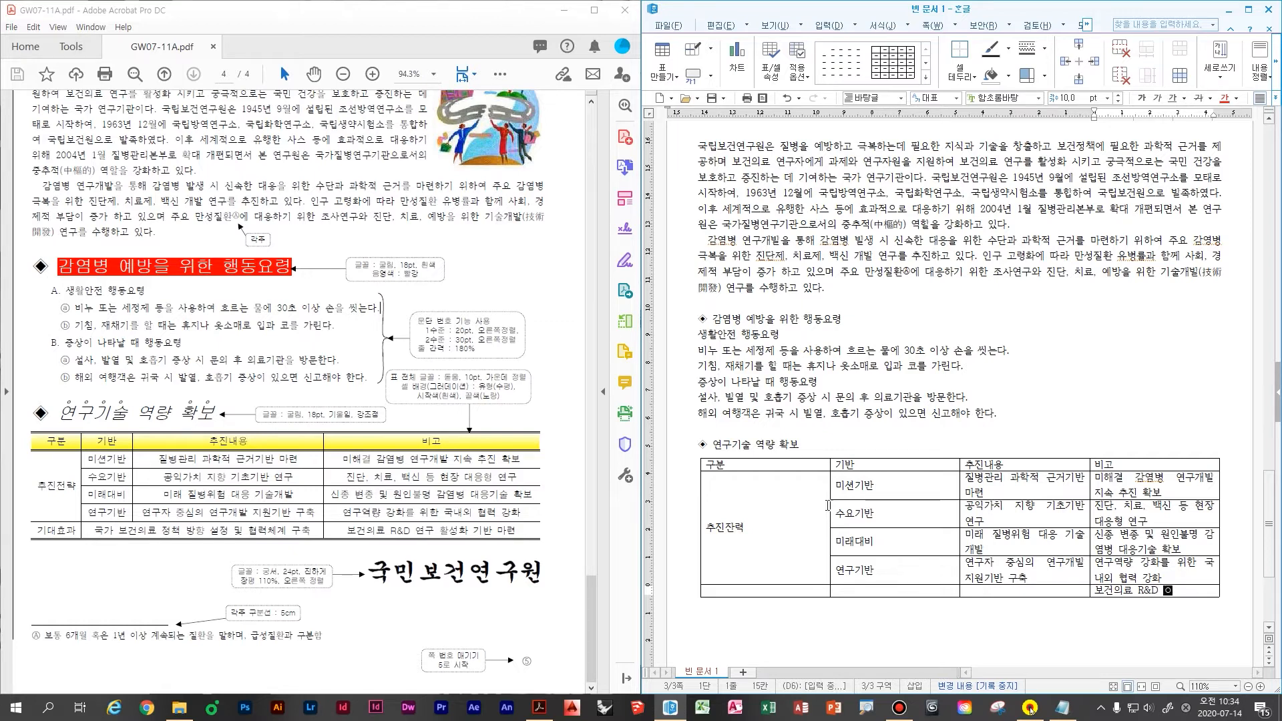
{"action": "type", "text": " 기반 마련"}
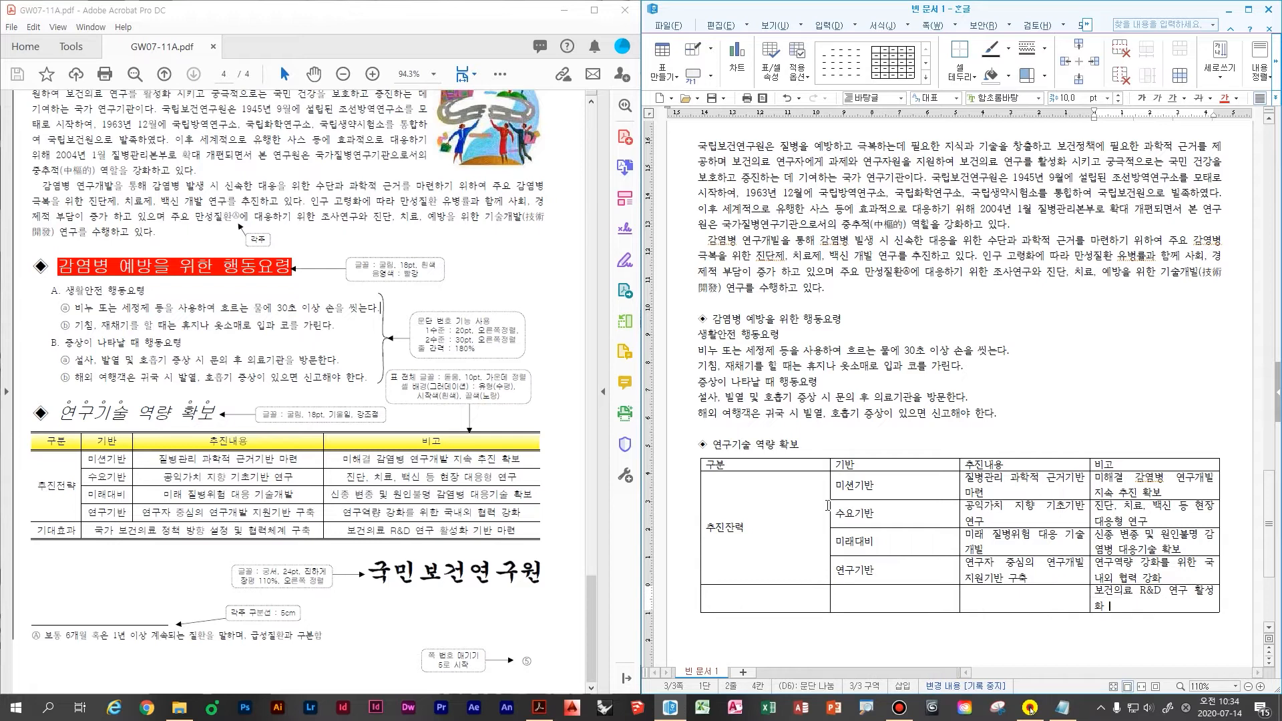
- Merge the last row's 기반 and 추진내용 cells and enter "국가 보건의료 정책 방향 설정 및 협력체계 구축" in the merged cell
{"action": "key", "text": "shift+Tab"}
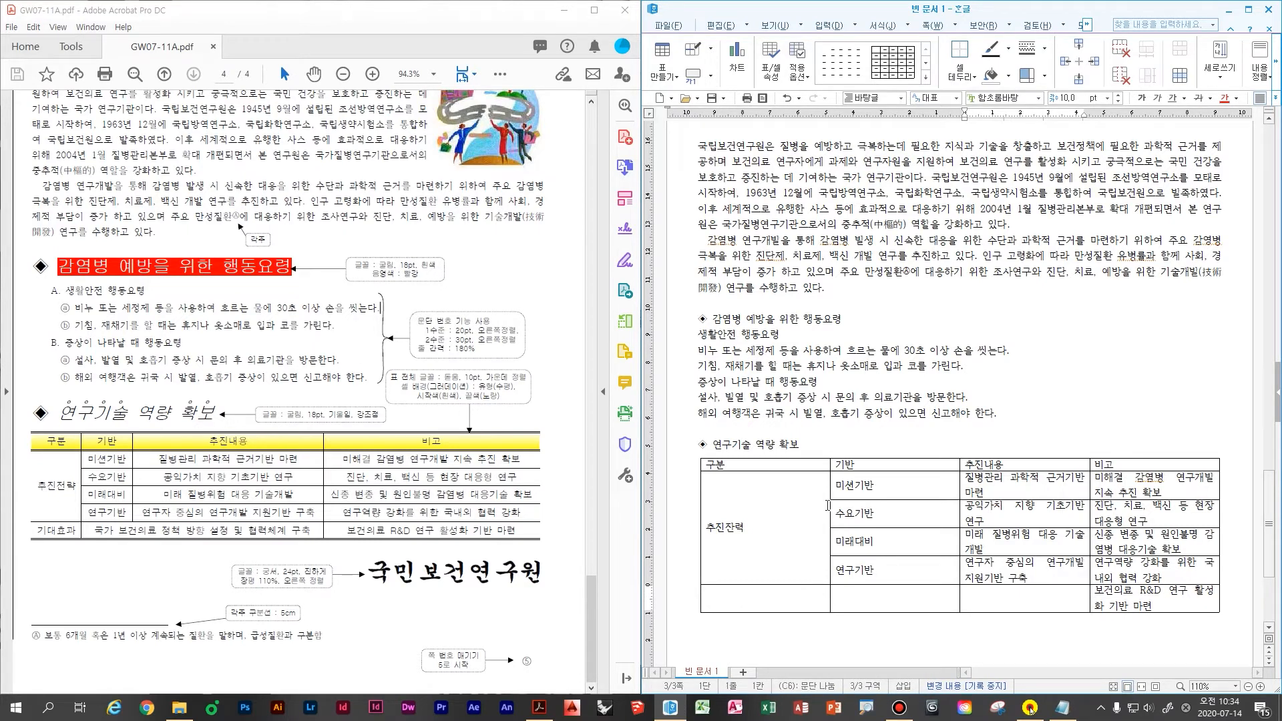
{"action": "key", "text": "F5"}
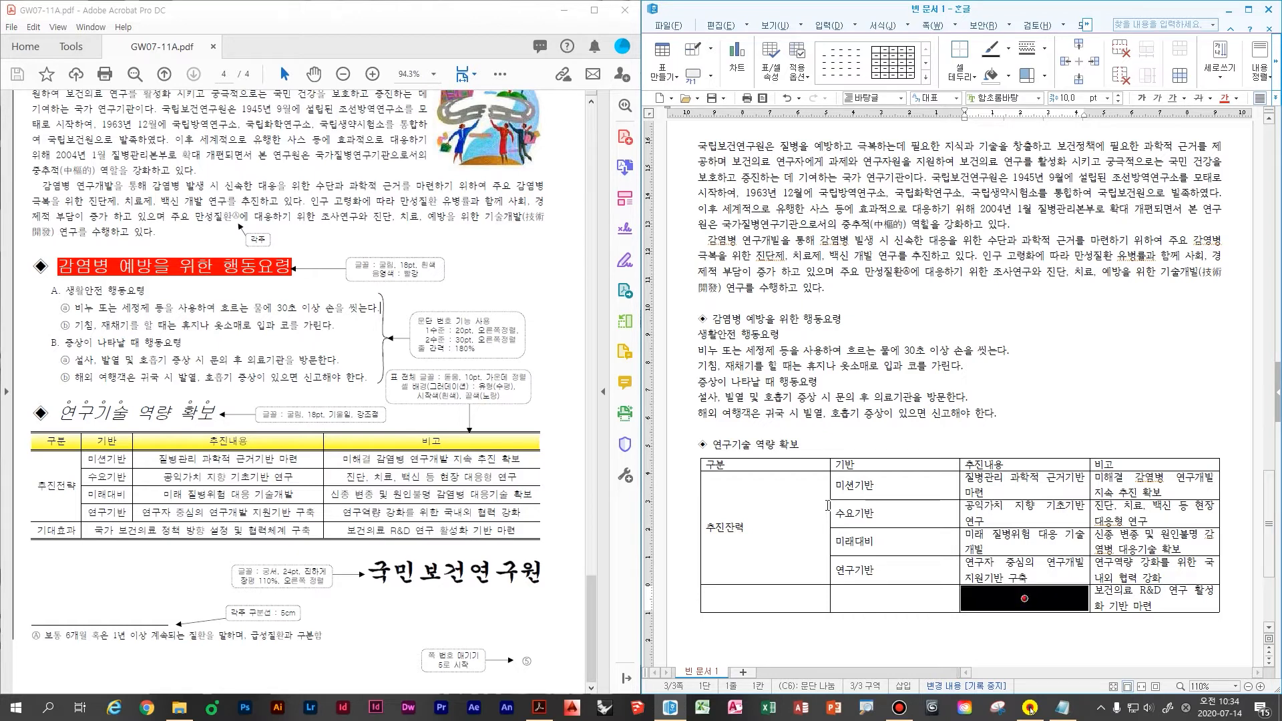
{"action": "key", "text": "shift+Left"}
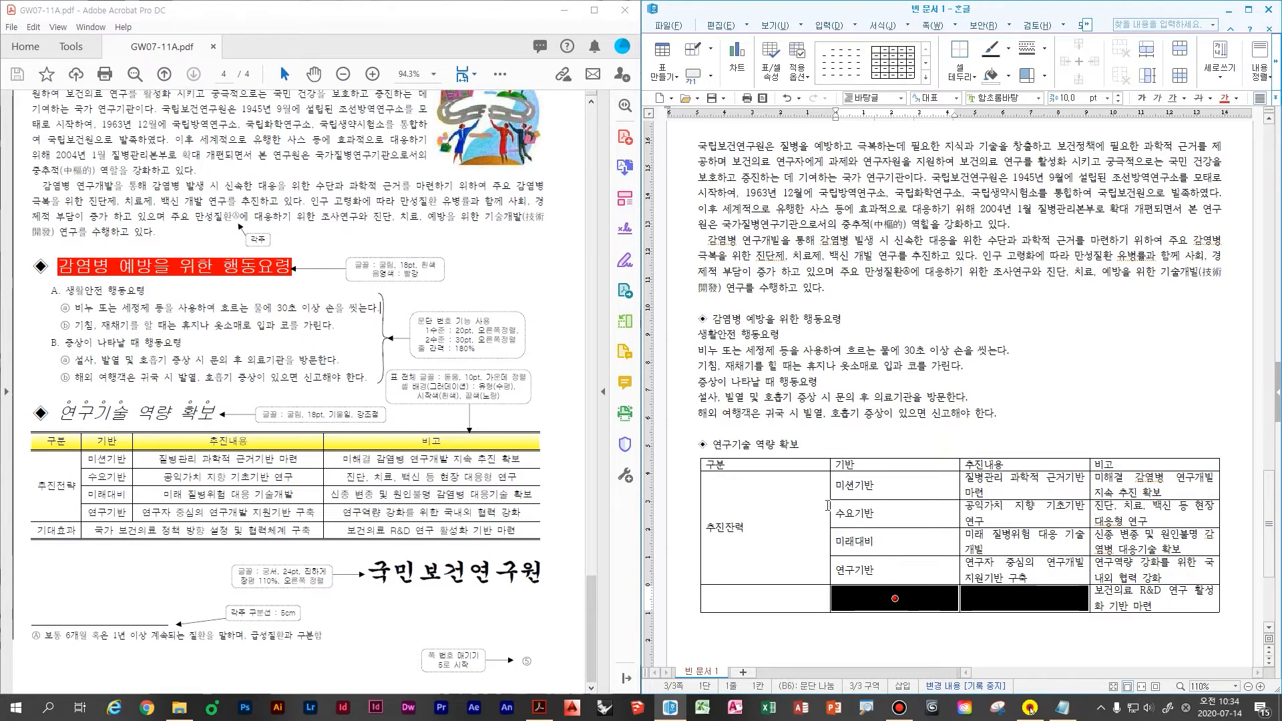
{"action": "type", "text": "mㅇ국가 "}
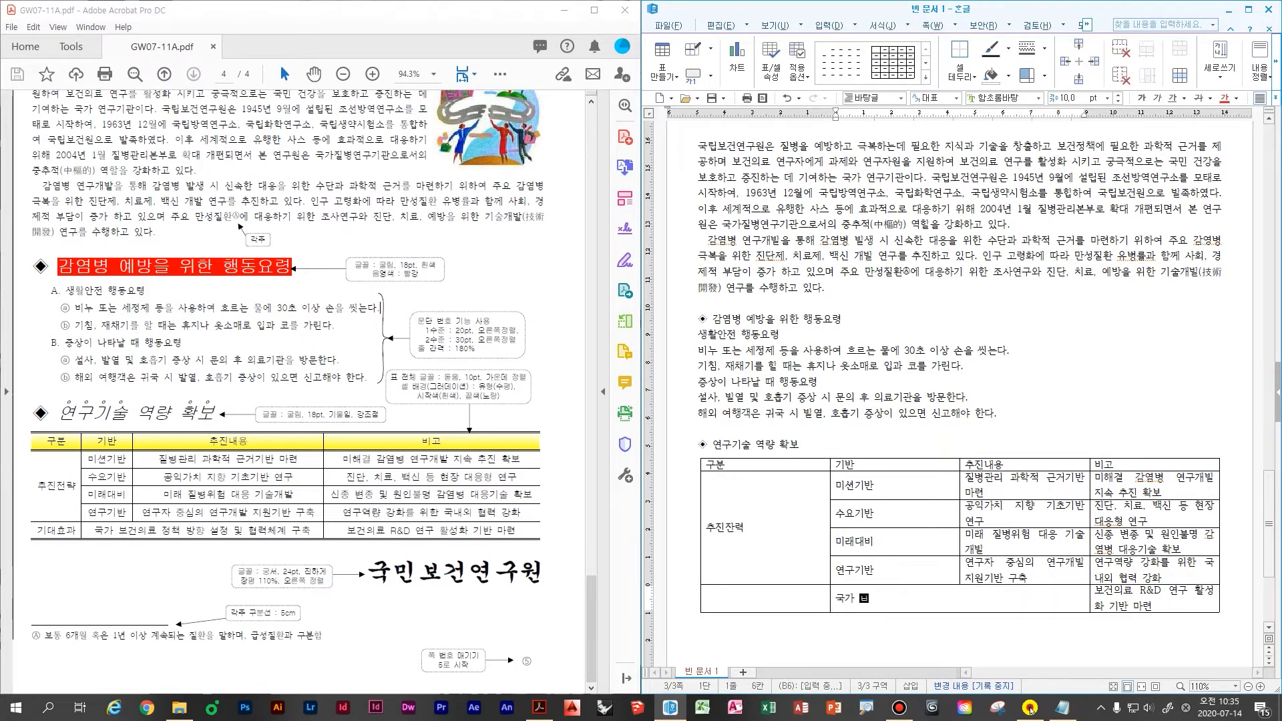
{"action": "type", "text": "보건의료 정책 방향 설정 "}
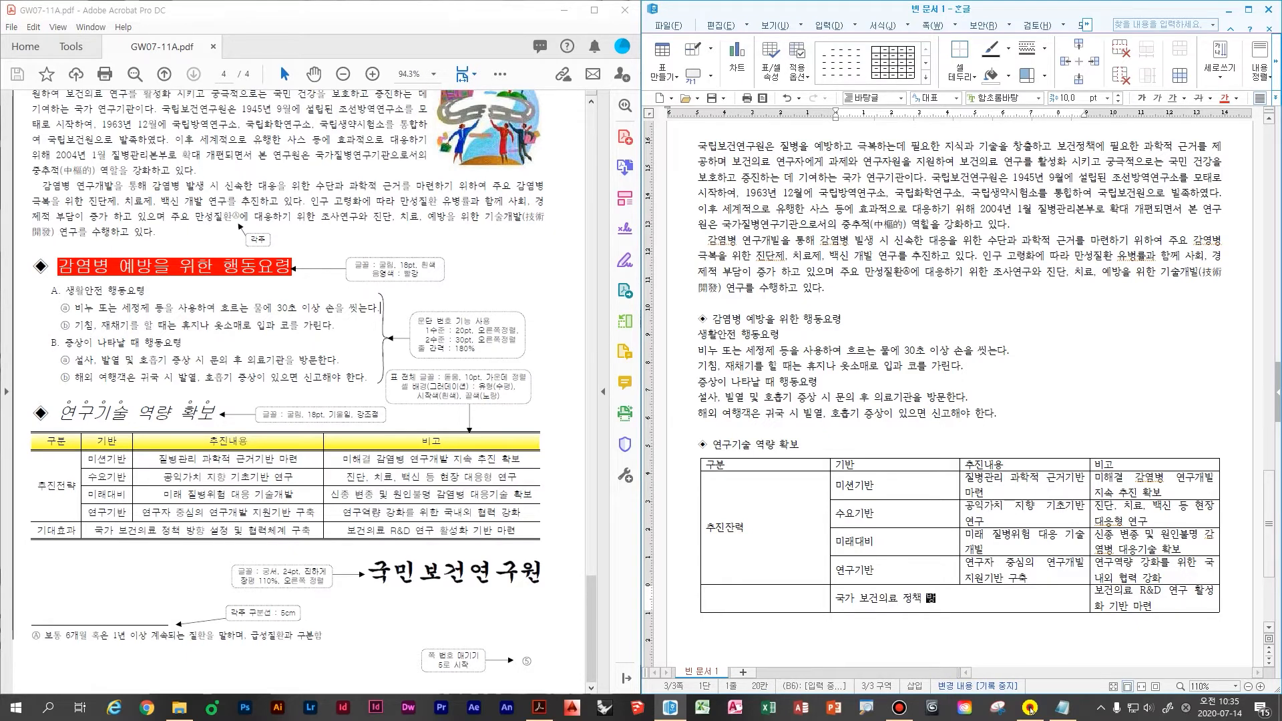
{"action": "type", "text": "및 ㅎ"}
{"action": "type", "text": "력체계 구축"}
- Enter "기대효과" in the 구분 cell of the last row and leave the table
{"action": "key", "text": "shift+Tab"}
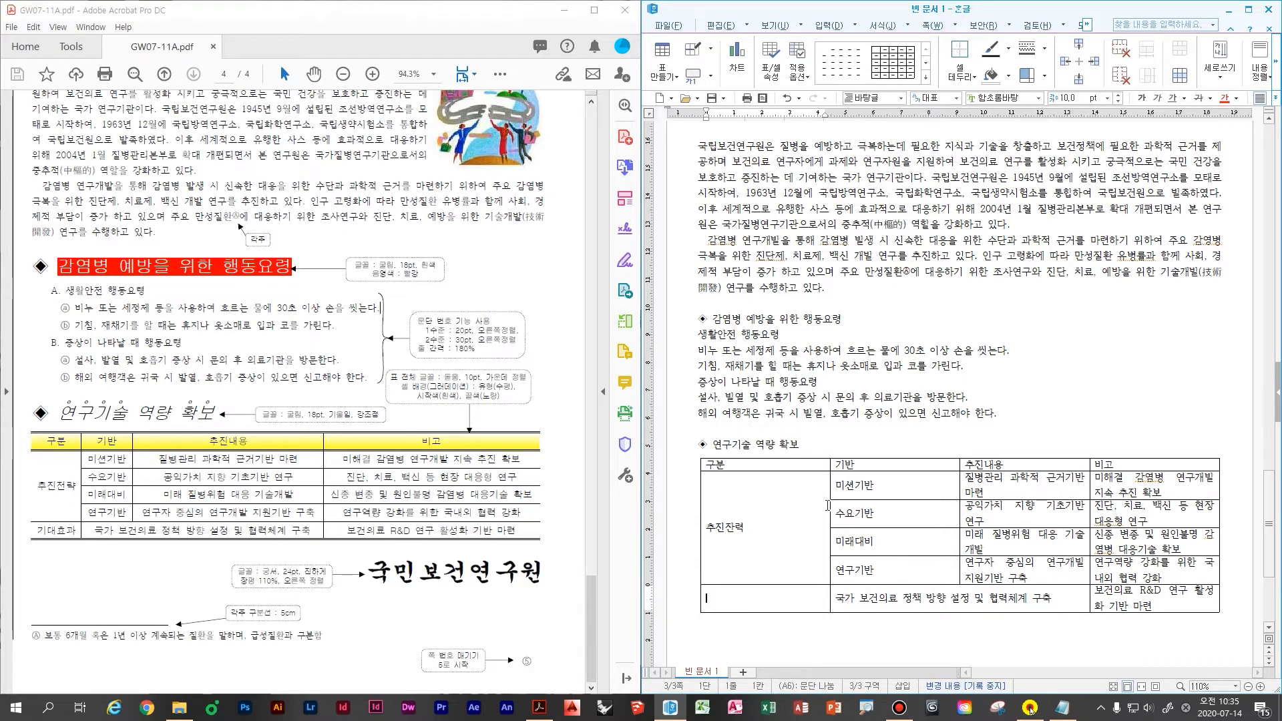
{"action": "type", "text": "기대효과"}
{"action": "key", "text": "Down"}
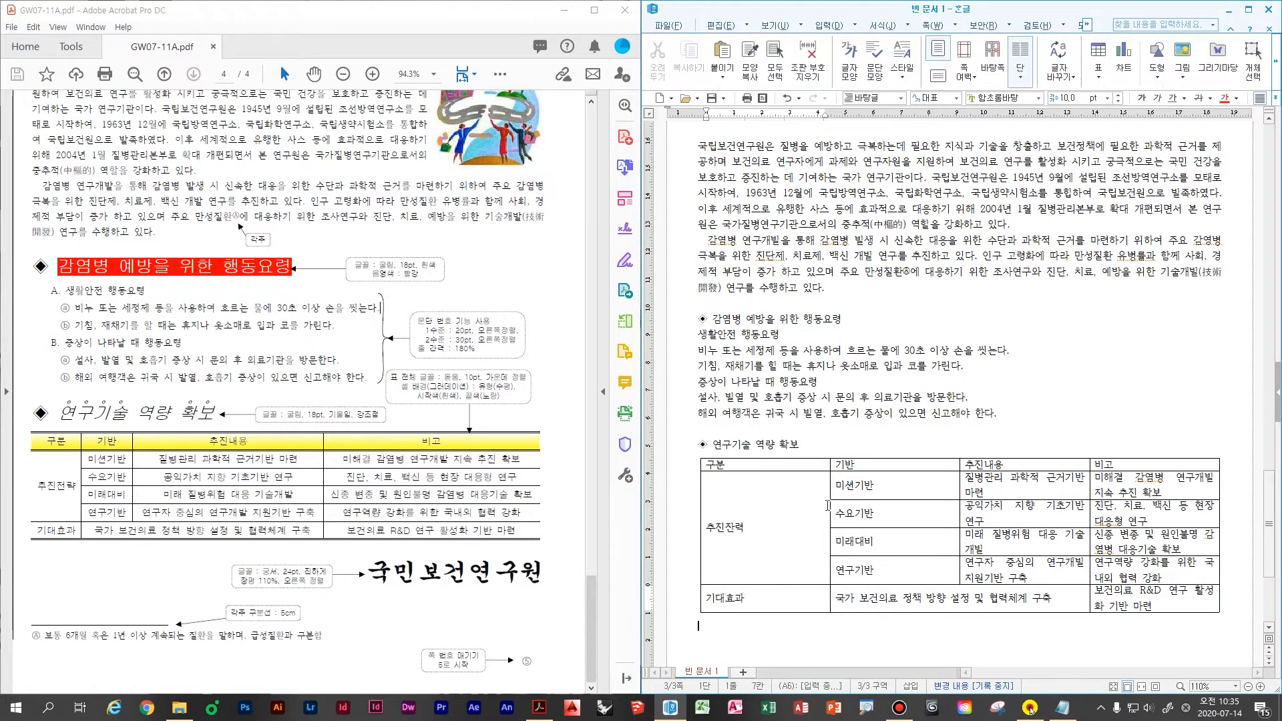
- Add the line "국민보건연구원" below the table, separated from it by one blank line
{"action": "scroll", "coordinate": [796, 565], "scroll_direction": "down", "scroll_amount": 1}
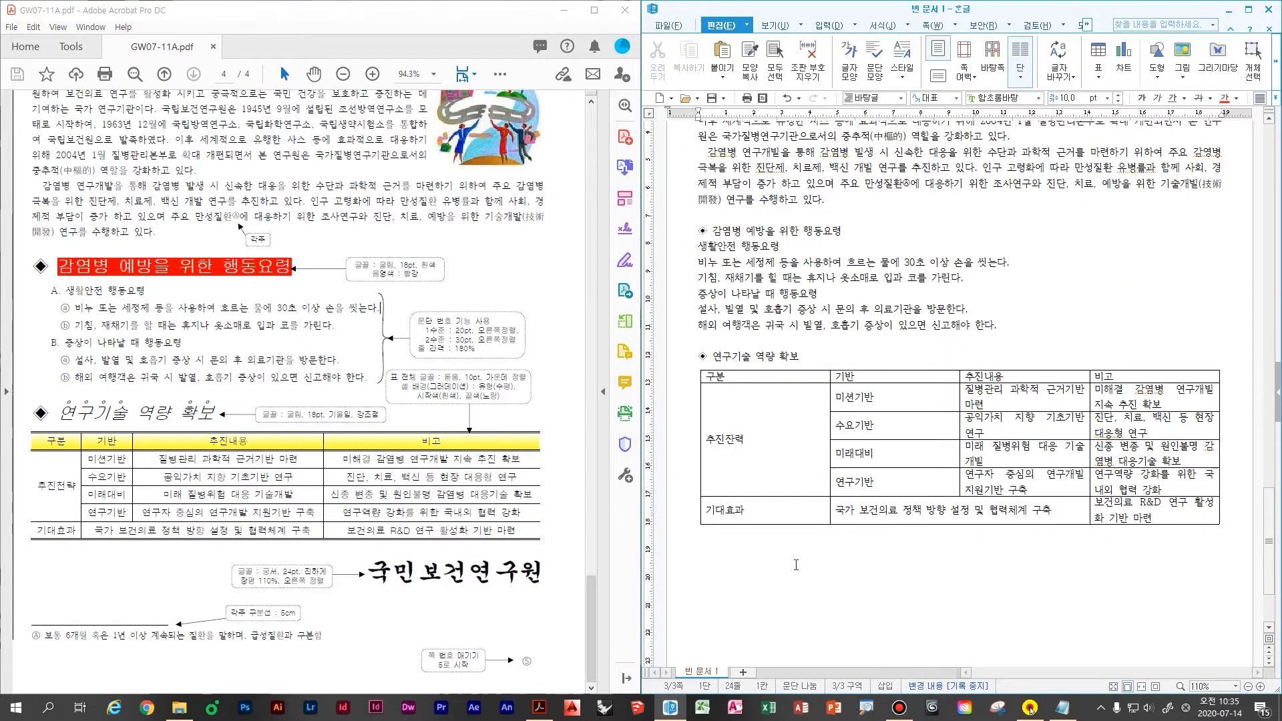
{"action": "key", "text": "Return"}
{"action": "type", "text": "국민보건"}
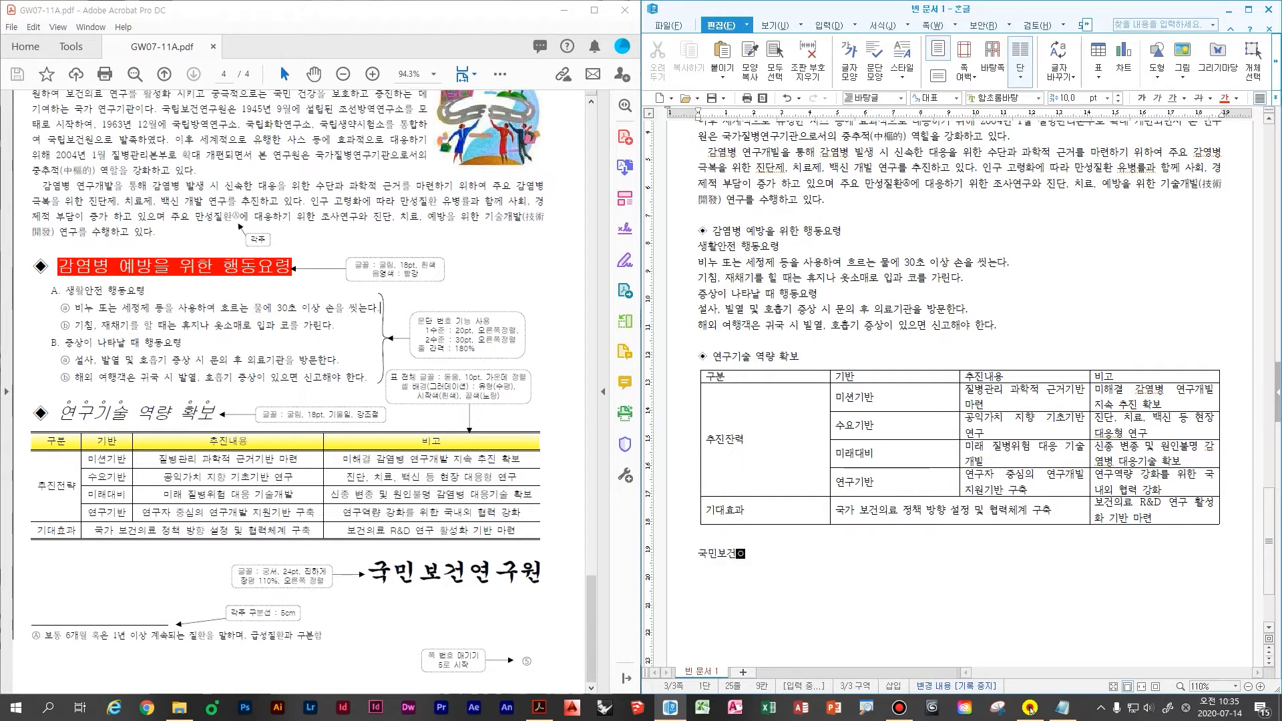
{"action": "type", "text": "연구원"}
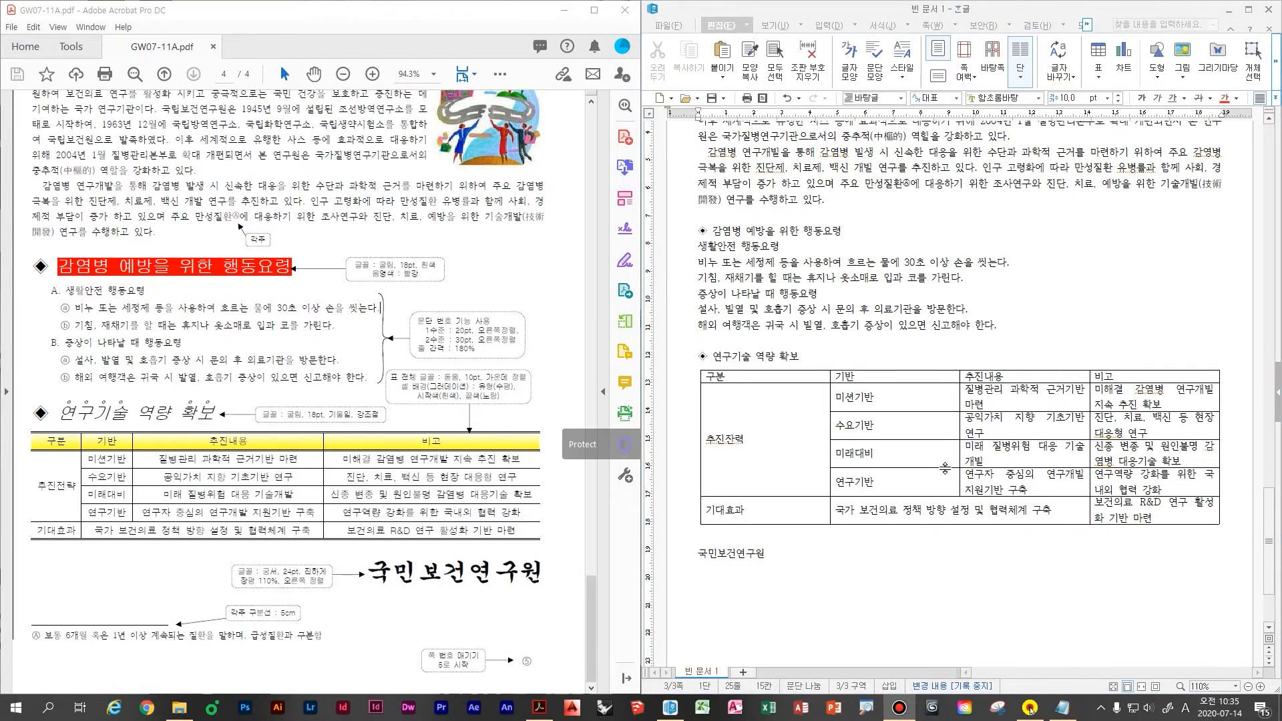
- Correct the label spanning the four middle rows of the table's 구분 column to "추진전략"
{"action": "left_click", "coordinate": [989, 472]}
{"action": "scroll", "coordinate": [990, 473], "scroll_direction": "up", "scroll_amount": 4}
{"action": "scroll", "coordinate": [760, 614], "scroll_direction": "up", "scroll_amount": 1}
{"action": "left_click_drag", "start_coordinate": [757, 598], "coordinate": [758, 615]}
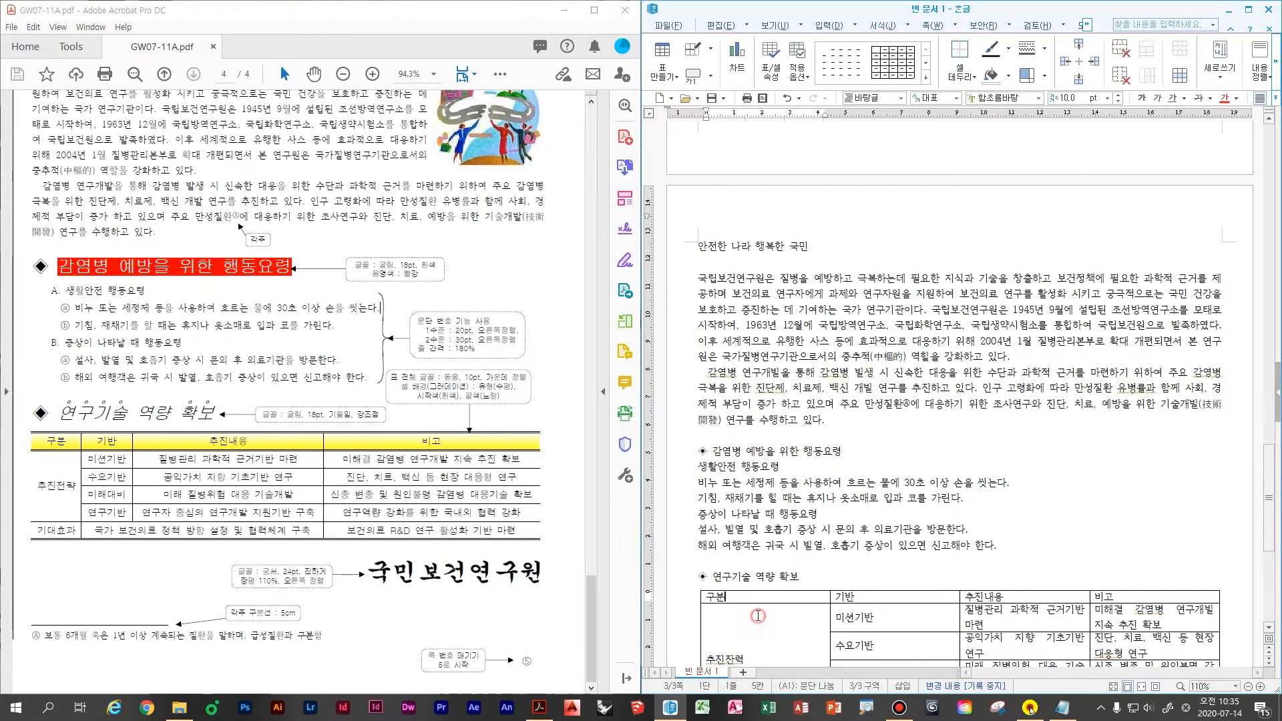
{"action": "scroll", "coordinate": [758, 616], "scroll_direction": "up", "scroll_amount": 1}
{"action": "scroll", "coordinate": [757, 611], "scroll_direction": "down", "scroll_amount": 4}
{"action": "left_click", "coordinate": [743, 484]}
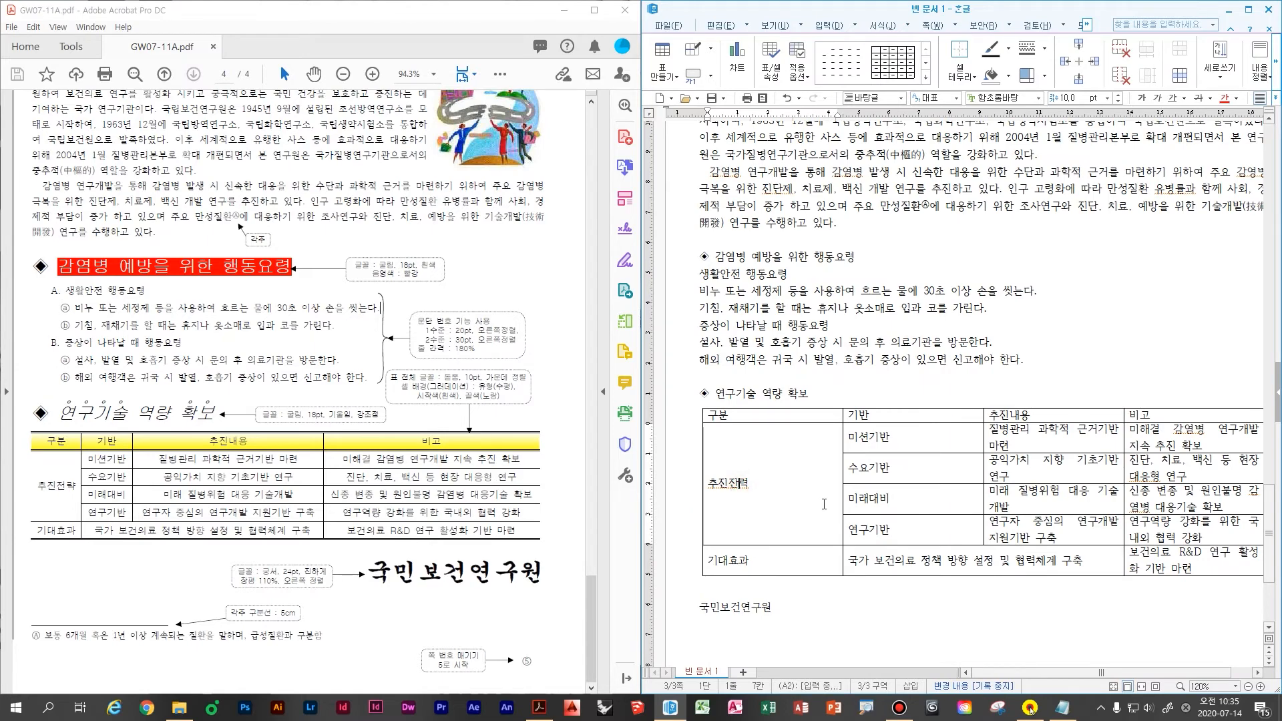
{"action": "type", "text": "저"}
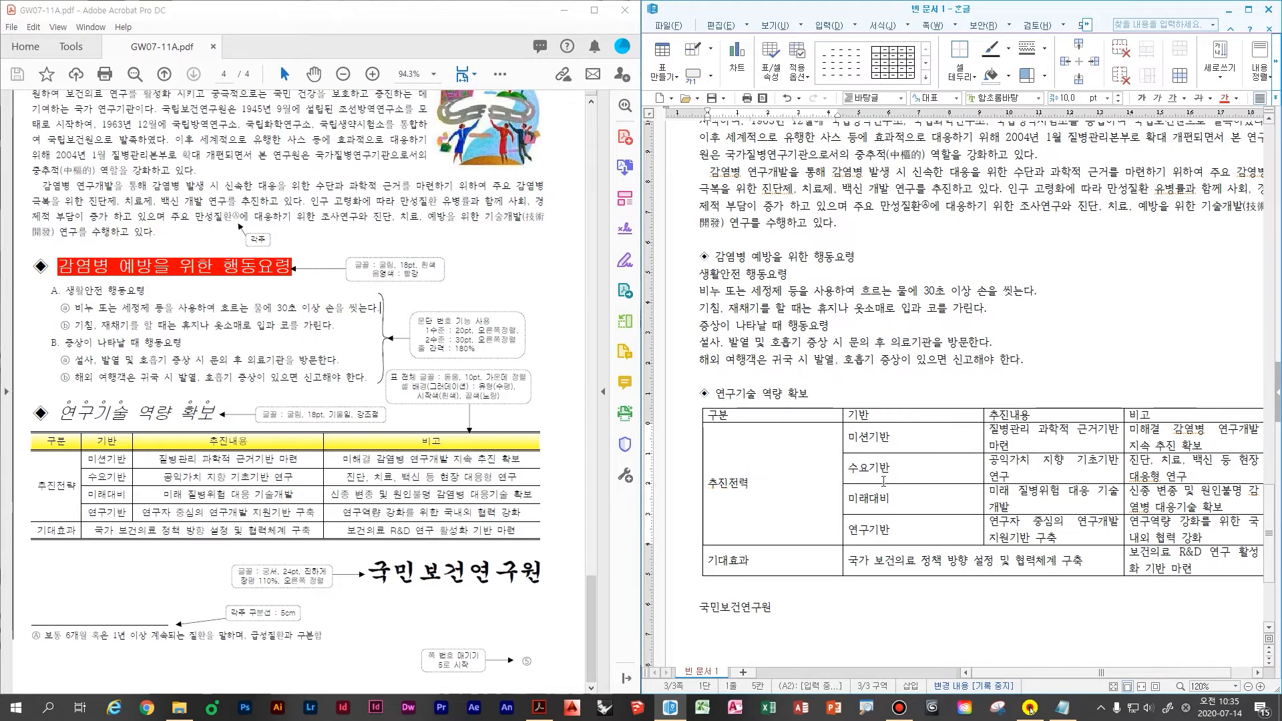
{"action": "key", "text": "Delete"}
{"action": "type", "text": "략"}
{"action": "left_click", "coordinate": [1054, 309]}
- Change the font of the title "안전한 나라 행복한 국민" to 궁서
{"action": "scroll", "coordinate": [1054, 308], "scroll_direction": "up", "scroll_amount": 1}
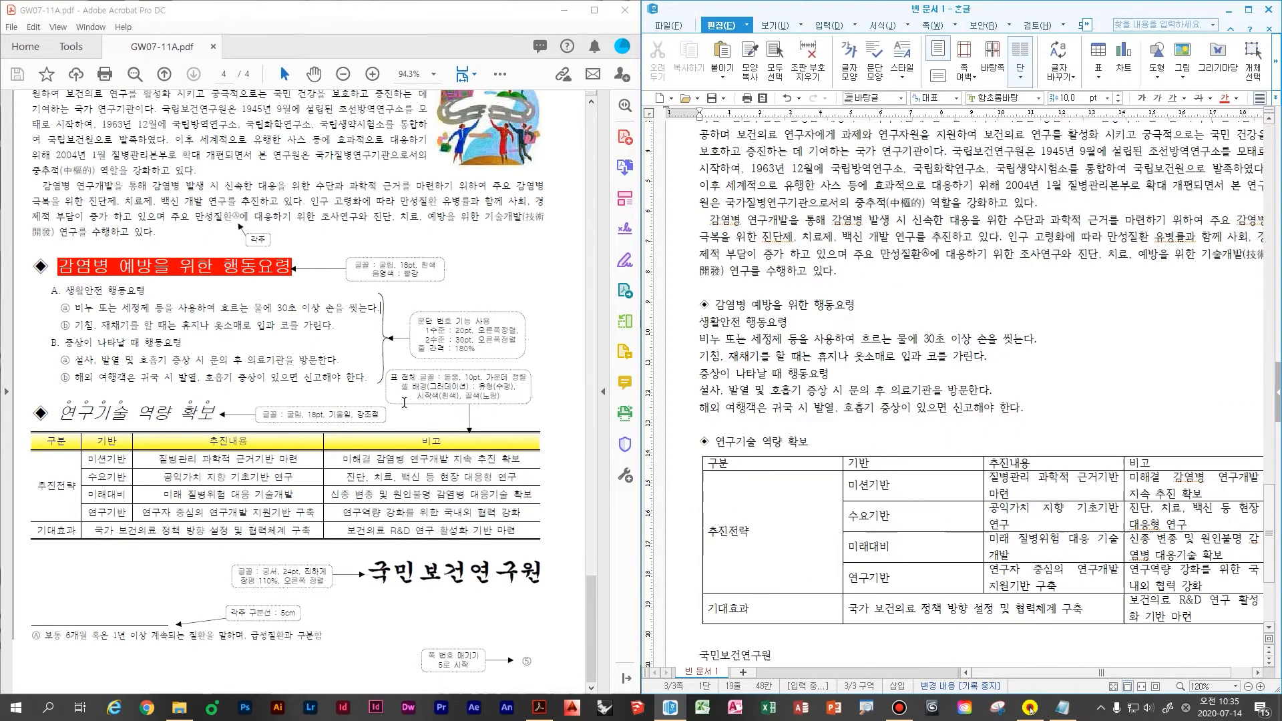
{"action": "scroll", "coordinate": [521, 387], "scroll_direction": "up", "scroll_amount": 3}
{"action": "scroll", "coordinate": [1102, 425], "scroll_direction": "up", "scroll_amount": 3}
{"action": "scroll", "coordinate": [686, 375], "scroll_direction": "down", "scroll_amount": 1}
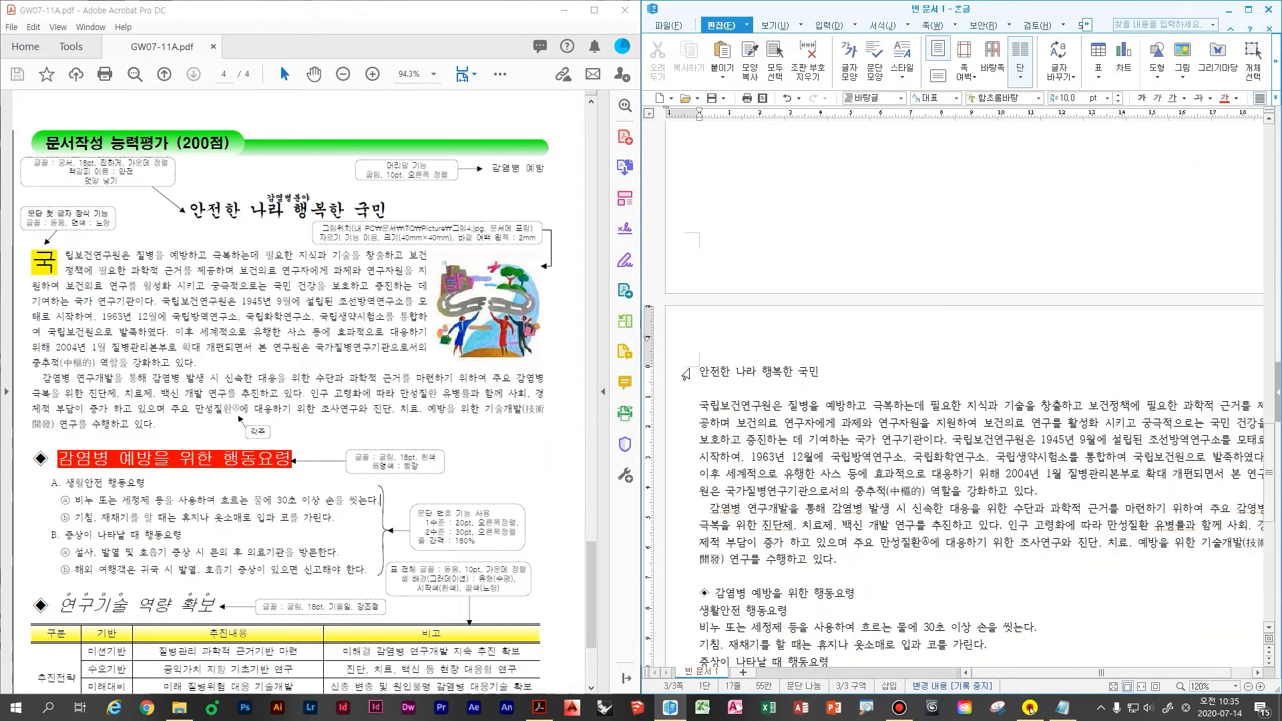
{"action": "left_click_drag", "start_coordinate": [705, 374], "coordinate": [864, 366]}
{"action": "left_click", "coordinate": [755, 383]}
{"action": "left_click_drag", "start_coordinate": [695, 375], "coordinate": [822, 364]}
{"action": "left_click", "coordinate": [999, 98]}
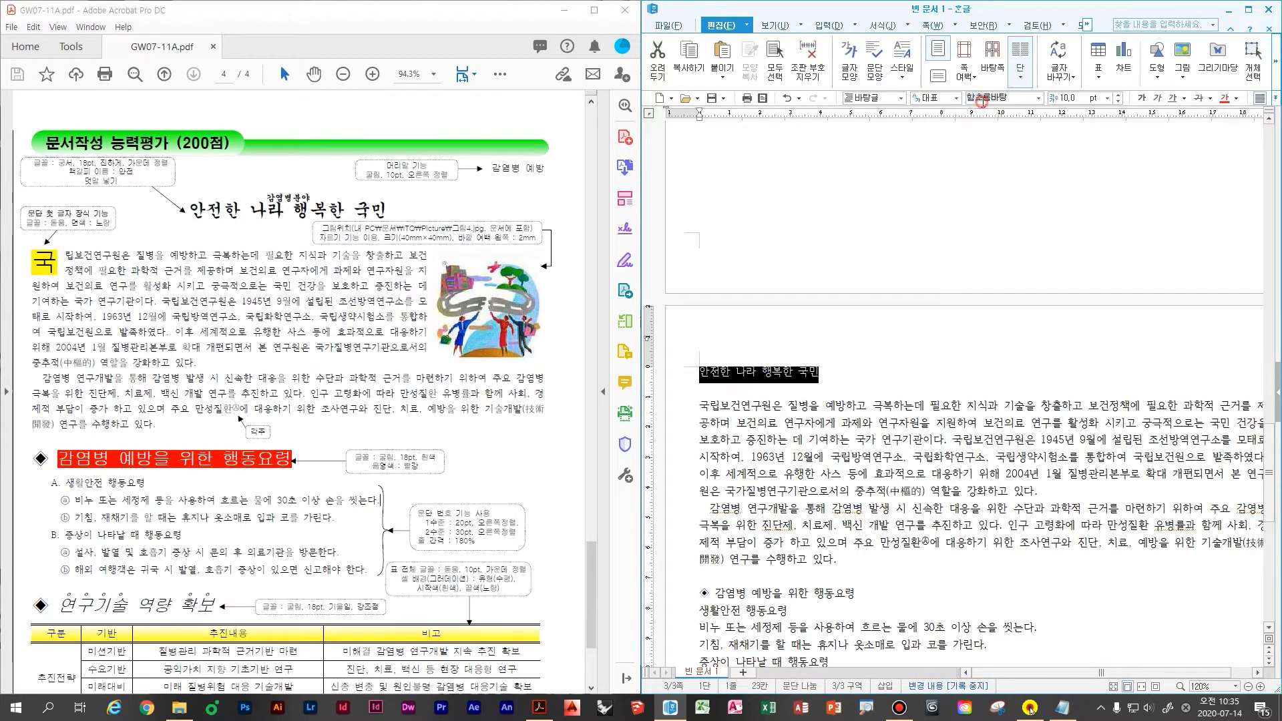
{"action": "type", "text": "궁서"}
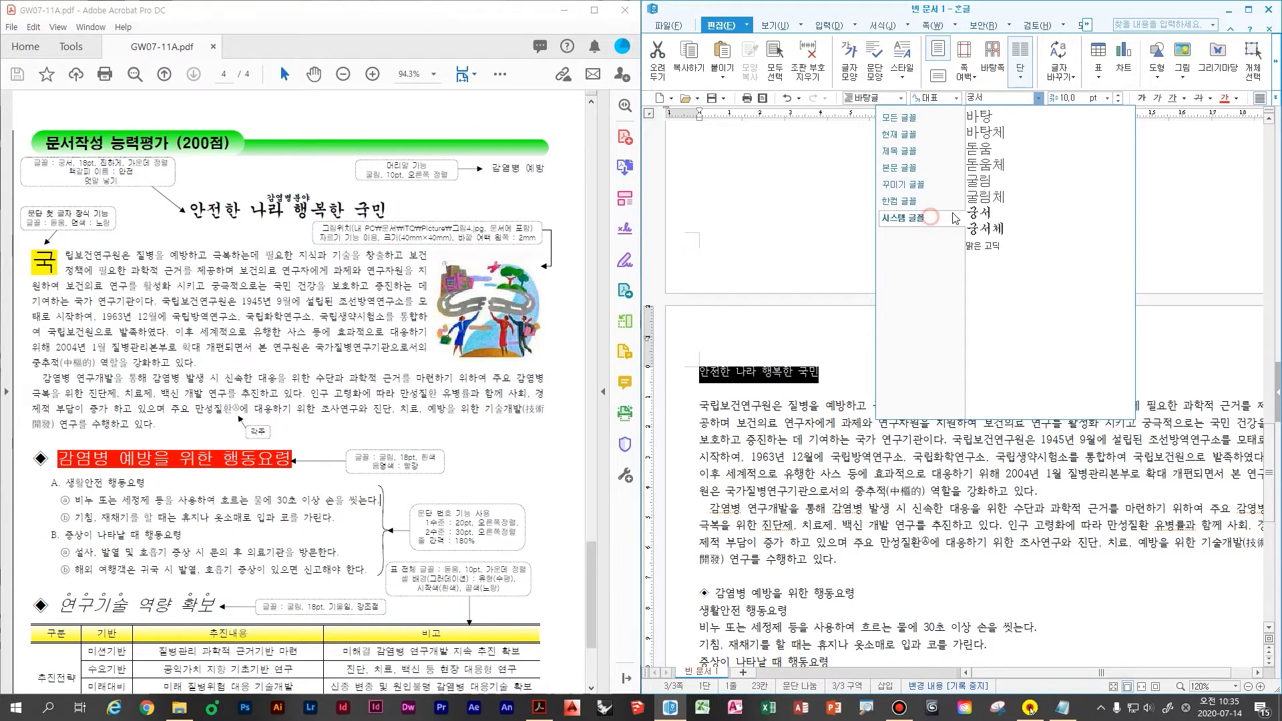
{"action": "left_click", "coordinate": [1032, 147]}
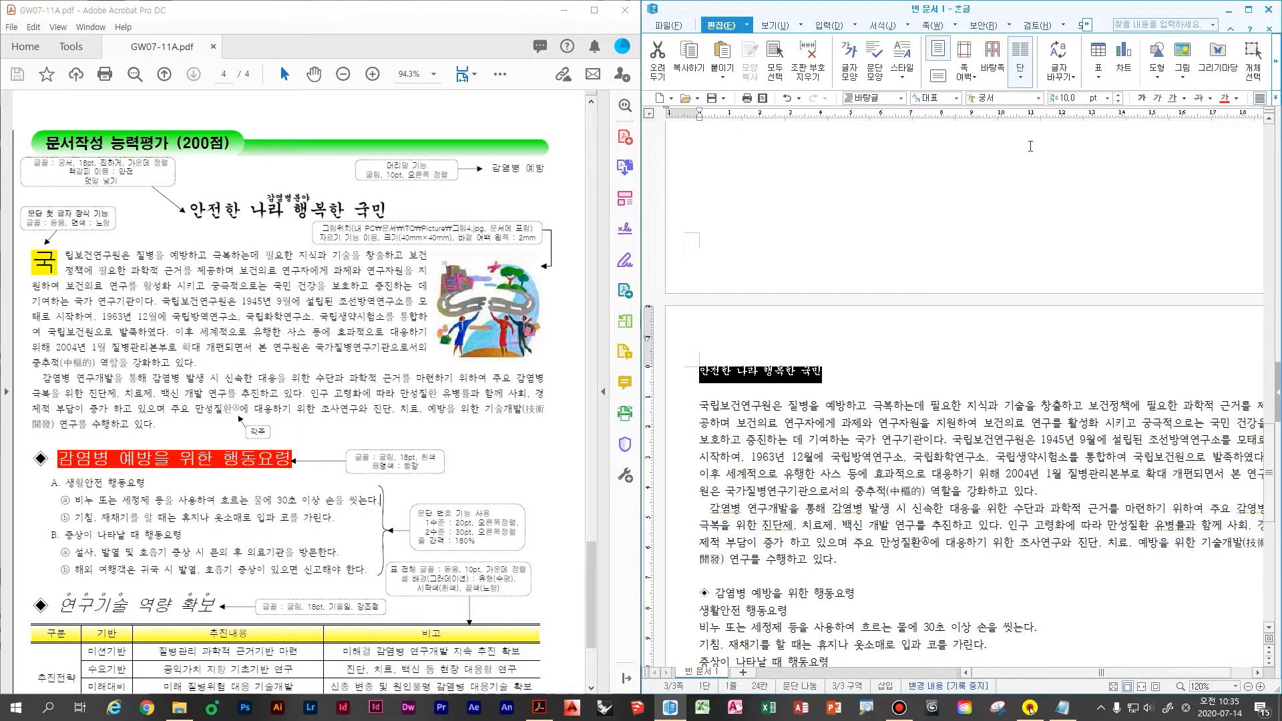
- Set the title to 18 pt bold and center it
{"action": "left_click", "coordinate": [1071, 101]}
{"action": "key", "text": "Return"}
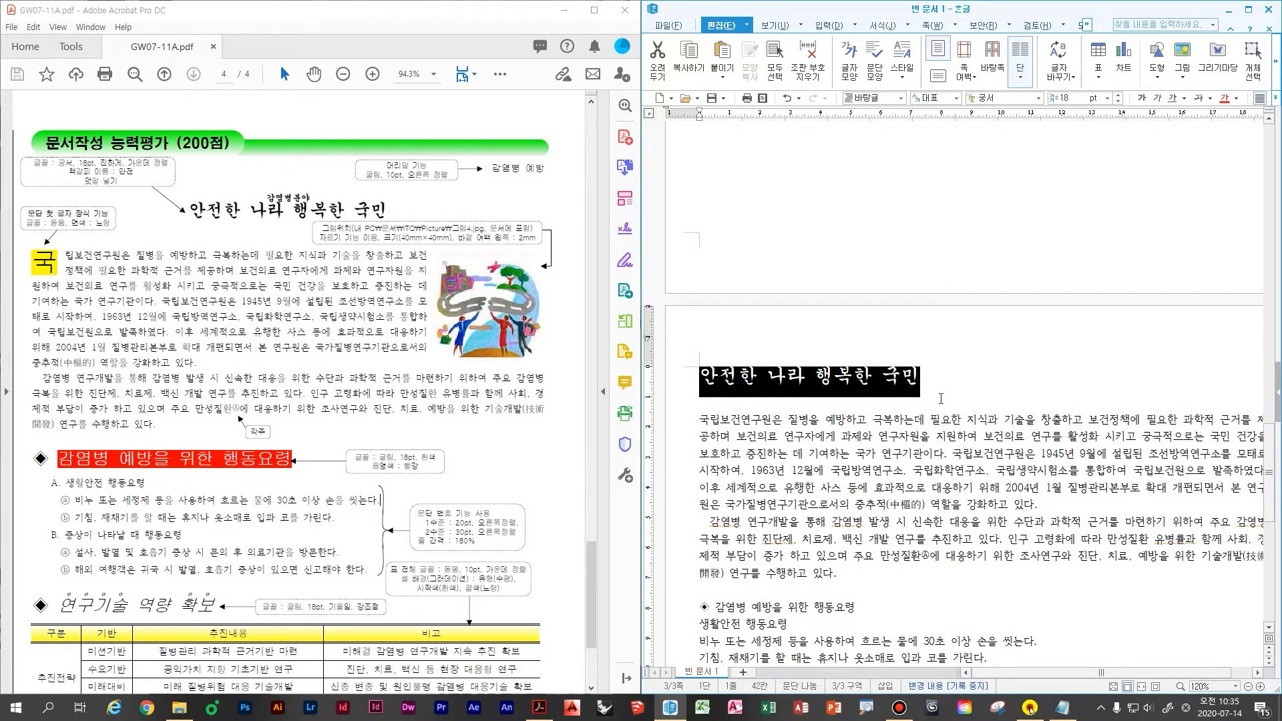
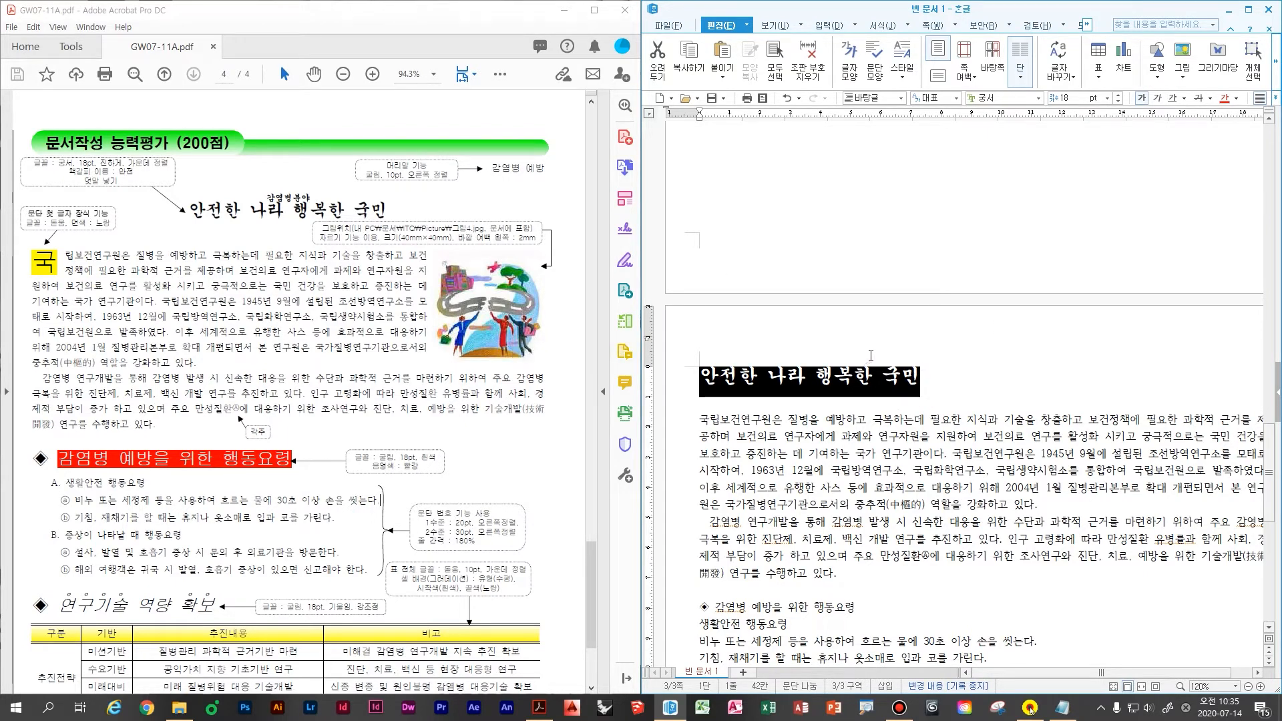
{"action": "key", "text": "ctrl+shift+c"}
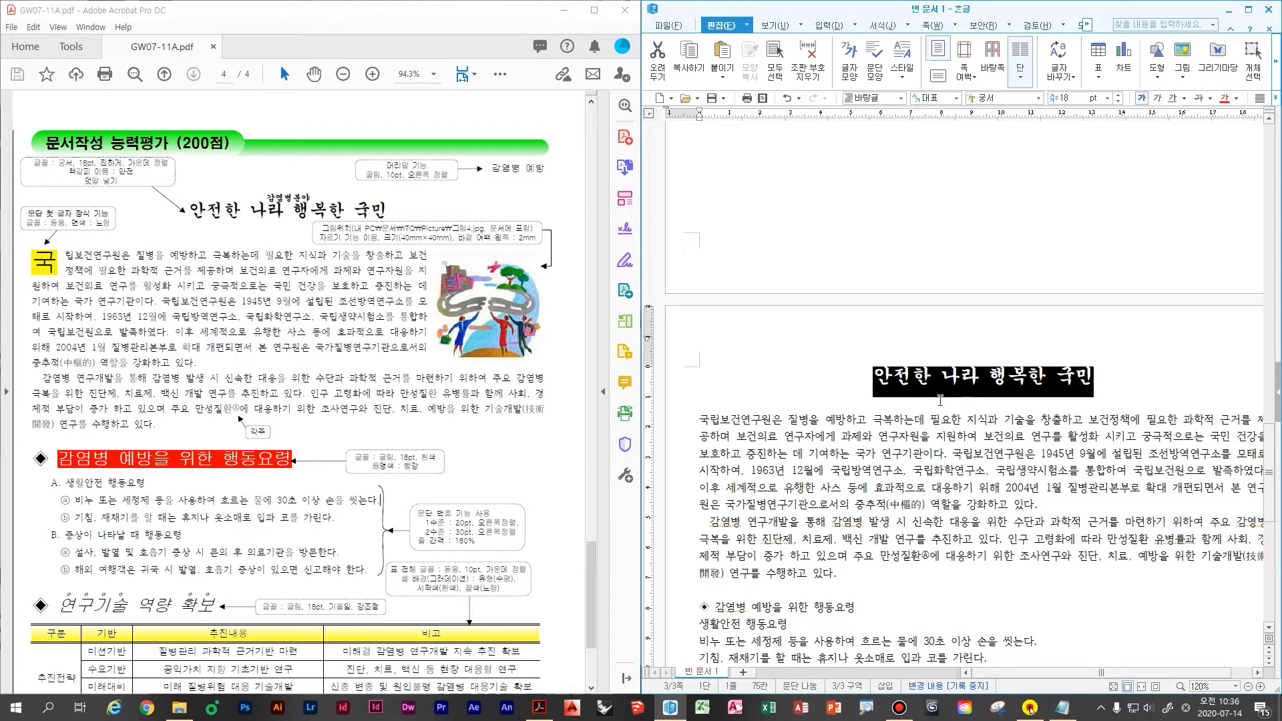
- Open the 덧말 넣기 dialog for the selected title
{"action": "key", "text": "alt+d"}
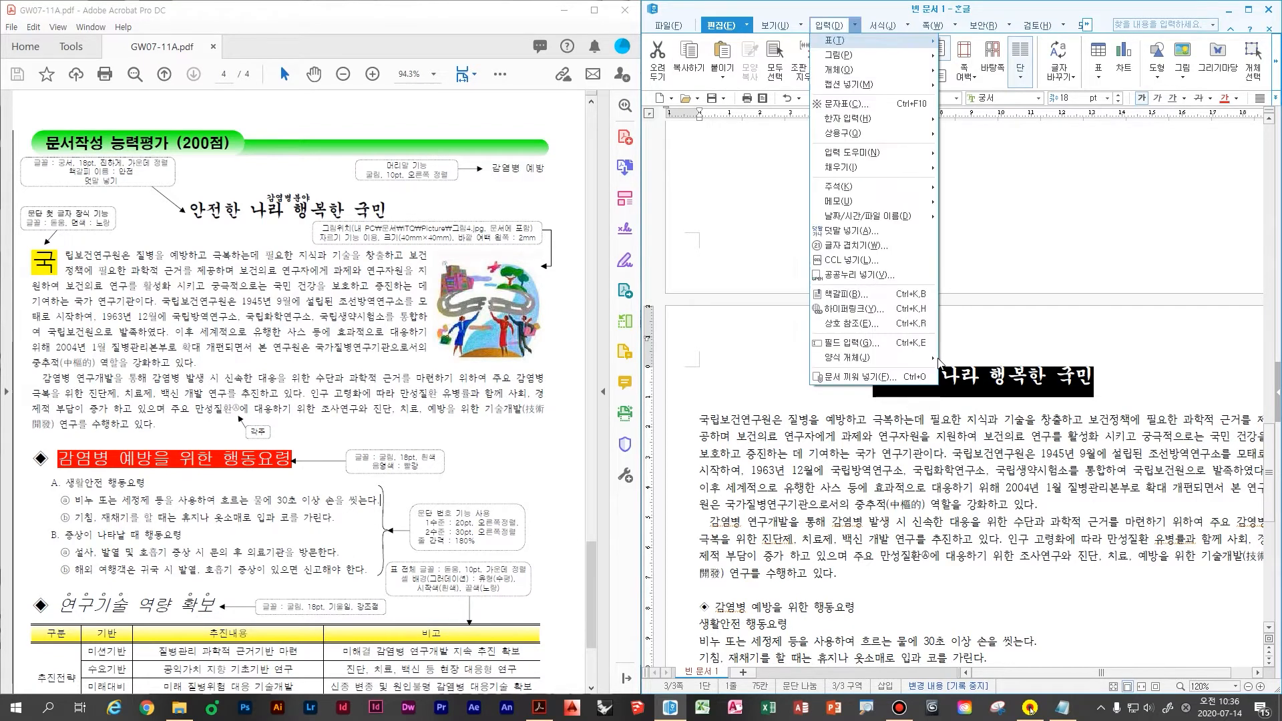
{"action": "key", "text": "t"}
{"action": "mouse_move", "coordinate": [808, 157]}
{"action": "left_mouse_down"}
{"action": "mouse_move", "coordinate": [759, 220]}
{"action": "mouse_move", "coordinate": [829, 228]}
{"action": "left_mouse_up"}
{"action": "mouse_move", "coordinate": [790, 204]}
{"action": "left_mouse_down"}
{"action": "mouse_move", "coordinate": [876, 200]}
{"action": "mouse_move", "coordinate": [883, 215]}
{"action": "left_mouse_up"}
{"action": "left_click_drag", "start_coordinate": [908, 180], "coordinate": [956, 177]}
{"action": "left_click_drag", "start_coordinate": [929, 155], "coordinate": [929, 221]}
{"action": "left_click_drag", "start_coordinate": [1042, 151], "coordinate": [1037, 244]}
{"action": "mouse_move", "coordinate": [1050, 163]}
{"action": "left_mouse_down"}
{"action": "mouse_move", "coordinate": [1101, 214]}
{"action": "mouse_move", "coordinate": [1038, 243]}
{"action": "left_mouse_up"}
{"action": "mouse_move", "coordinate": [1162, 165]}
{"action": "left_mouse_down"}
{"action": "mouse_move", "coordinate": [1130, 252]}
{"action": "mouse_move", "coordinate": [1176, 254]}
{"action": "left_mouse_up"}
{"action": "left_click_drag", "start_coordinate": [1139, 235], "coordinate": [1203, 233]}
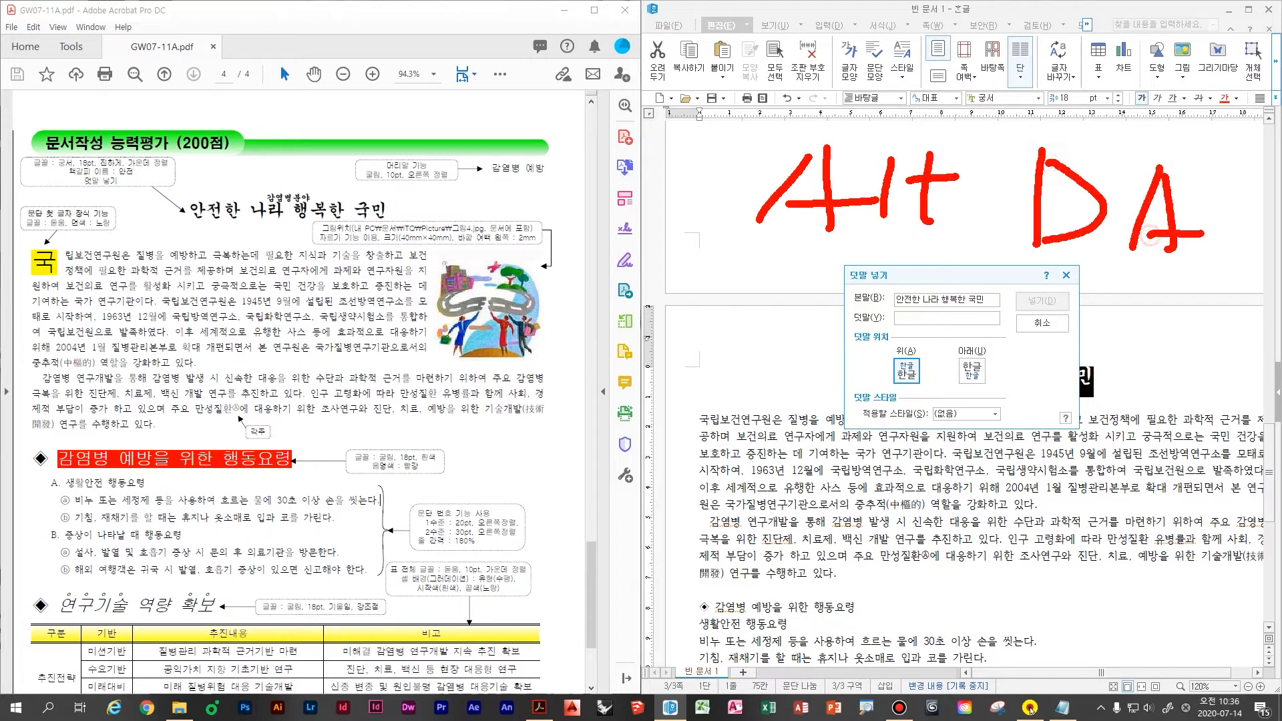
{"action": "mouse_move", "coordinate": [836, 268]}
{"action": "left_mouse_down"}
{"action": "mouse_move", "coordinate": [794, 311]}
{"action": "mouse_move", "coordinate": [827, 415]}
{"action": "left_mouse_up"}
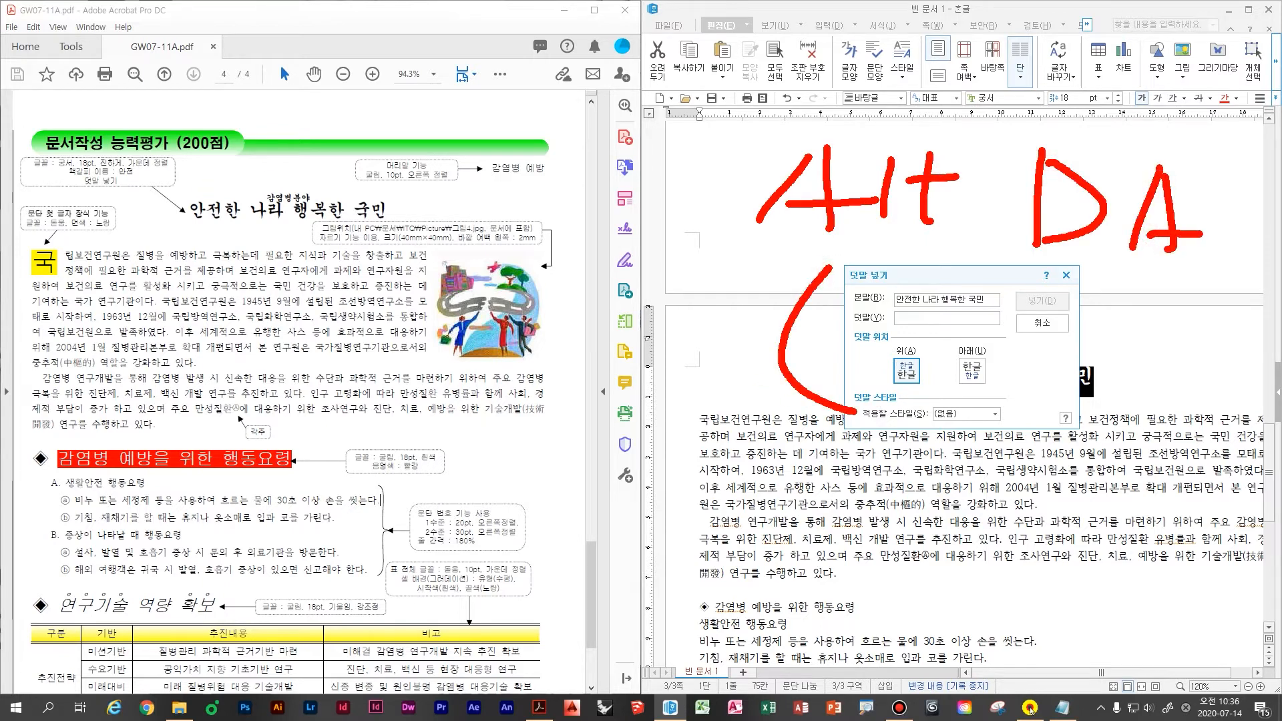
{"action": "mouse_move", "coordinate": [283, 175]}
{"action": "left_mouse_down"}
{"action": "mouse_move", "coordinate": [291, 186]}
{"action": "mouse_move", "coordinate": [313, 170]}
{"action": "left_mouse_up"}
{"action": "left_click", "coordinate": [1030, 709]}
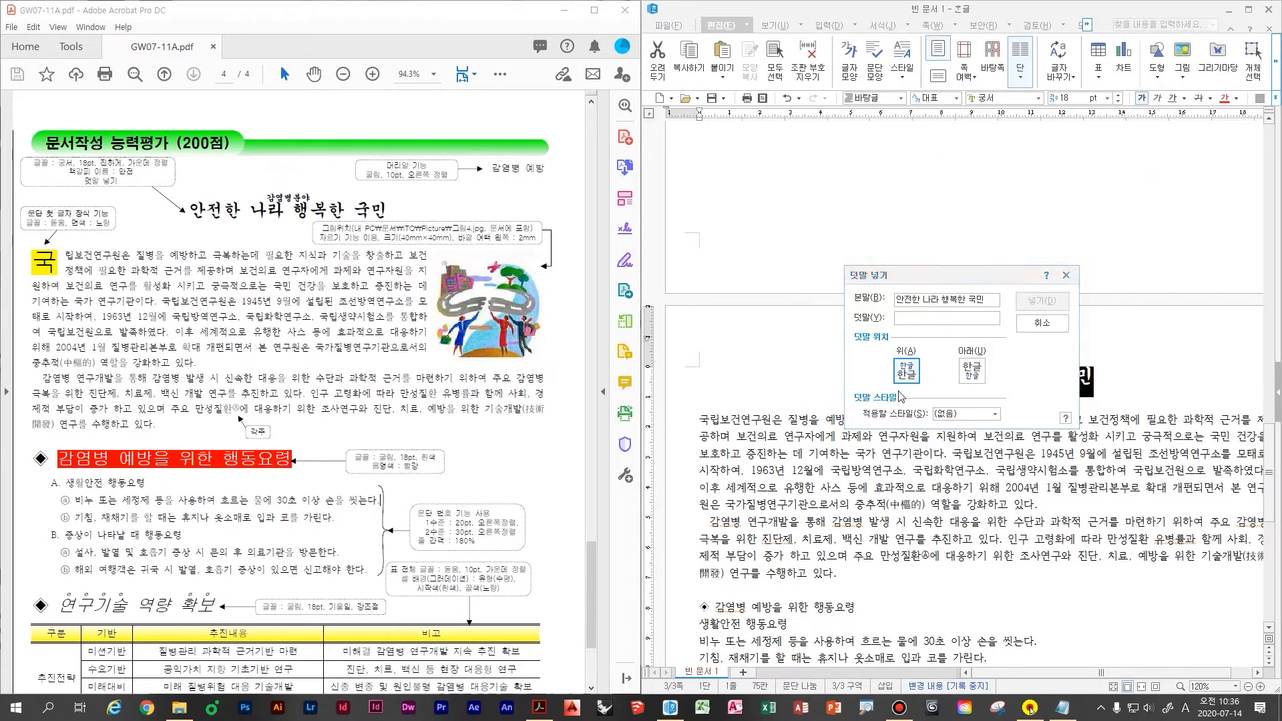
- Insert the annotation text (덧말) "감염병분야" above the title
{"action": "type", "text": "감여ㅁ"}
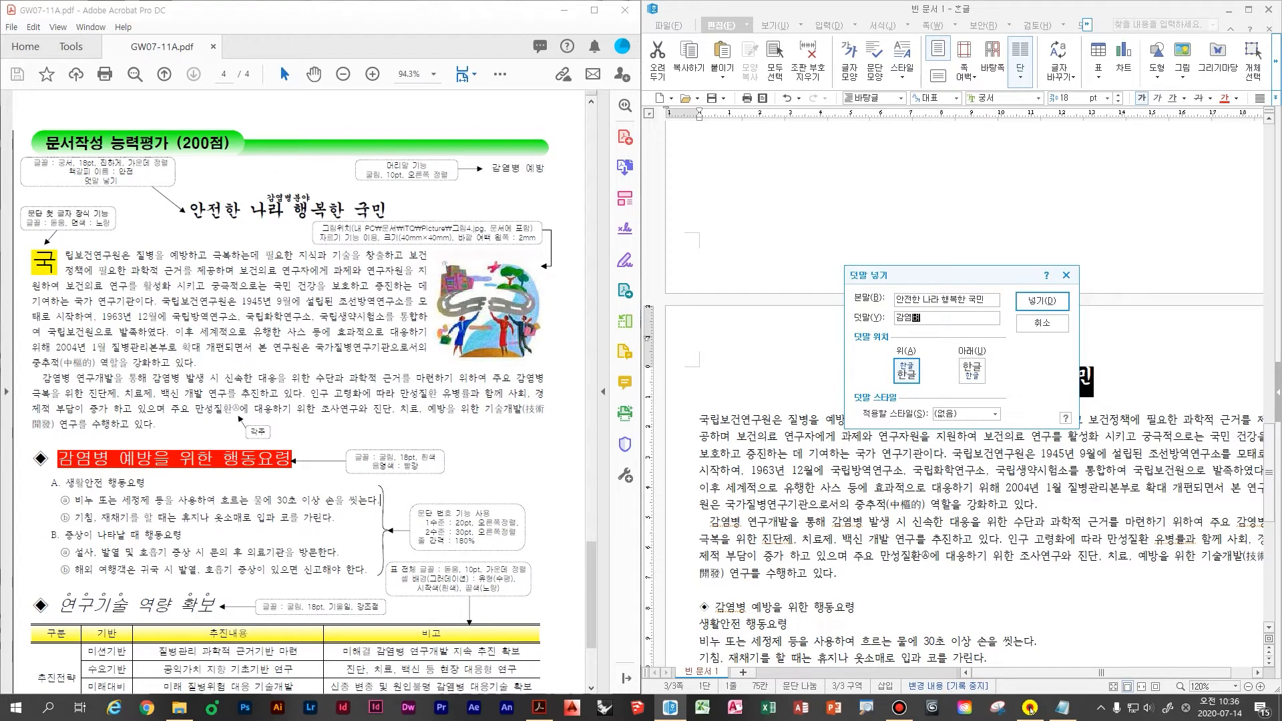
{"action": "type", "text": "병분야"}
{"action": "key", "text": "Return"}
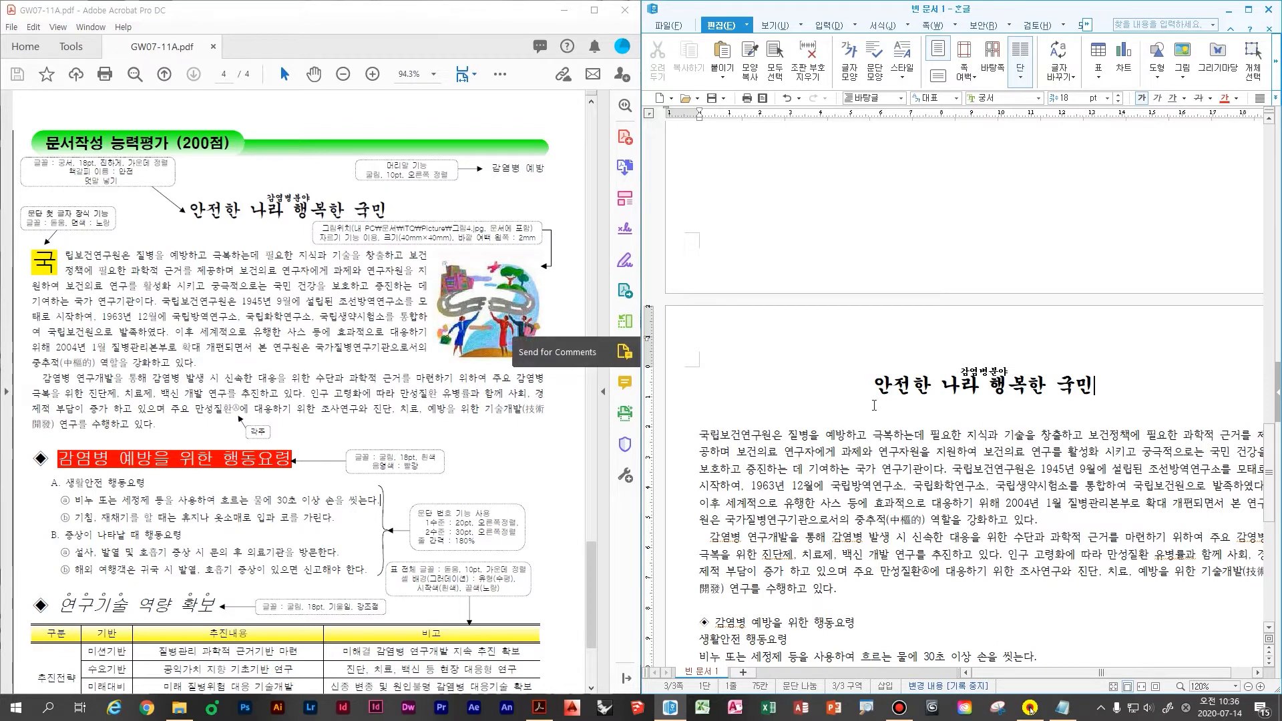
- Place the cursor at the start of the title and open the 책갈피 (bookmark) dialog
{"action": "left_click", "coordinate": [876, 383]}
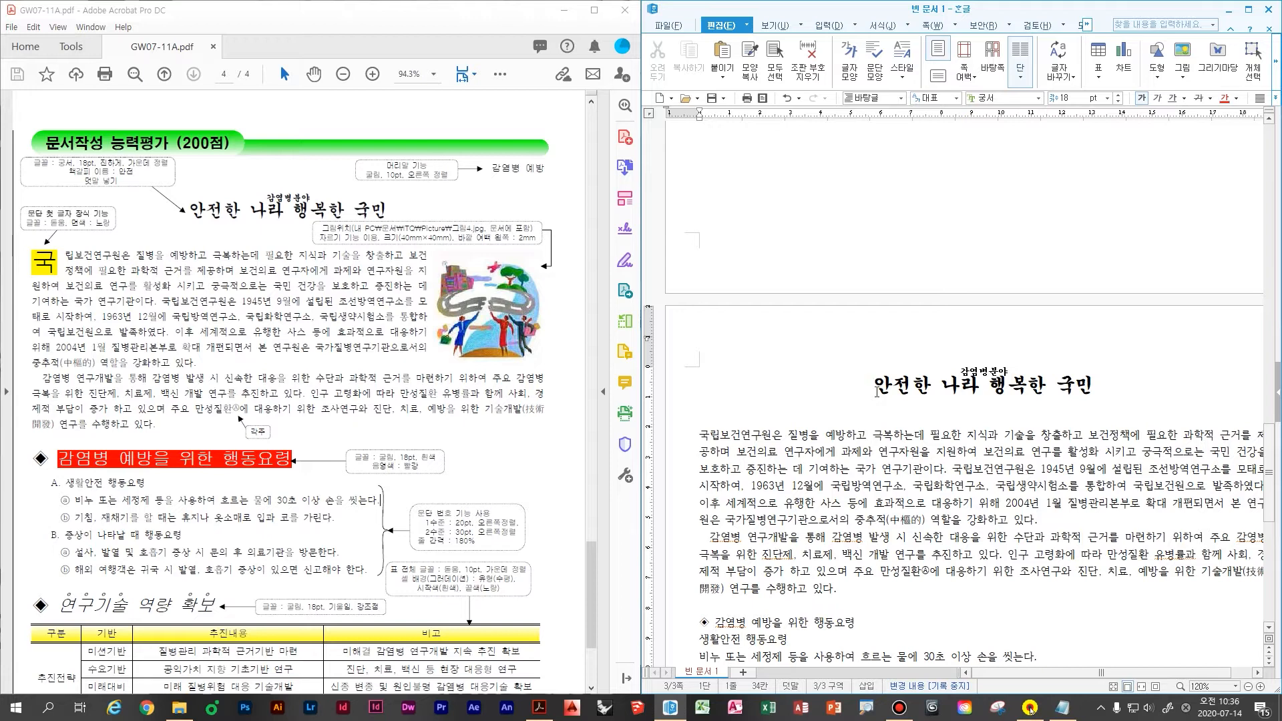
{"action": "key", "text": "ctrl+k"}
{"action": "key", "text": "b"}
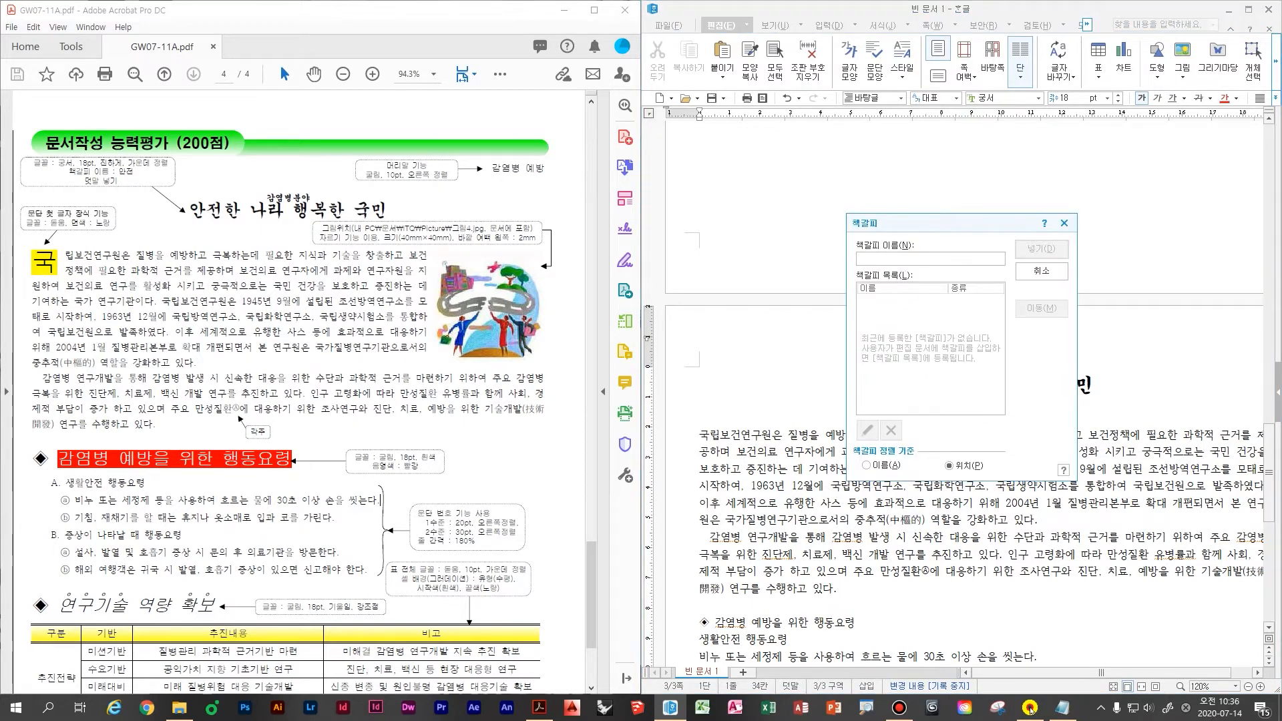
{"action": "left_click_drag", "start_coordinate": [737, 154], "coordinate": [721, 196]}
{"action": "left_click_drag", "start_coordinate": [752, 175], "coordinate": [790, 175]}
{"action": "mouse_move", "coordinate": [770, 153]}
{"action": "left_mouse_down"}
{"action": "mouse_move", "coordinate": [771, 189]}
{"action": "mouse_move", "coordinate": [840, 182]}
{"action": "mouse_move", "coordinate": [845, 213]}
{"action": "left_mouse_up"}
{"action": "left_click_drag", "start_coordinate": [944, 122], "coordinate": [944, 214]}
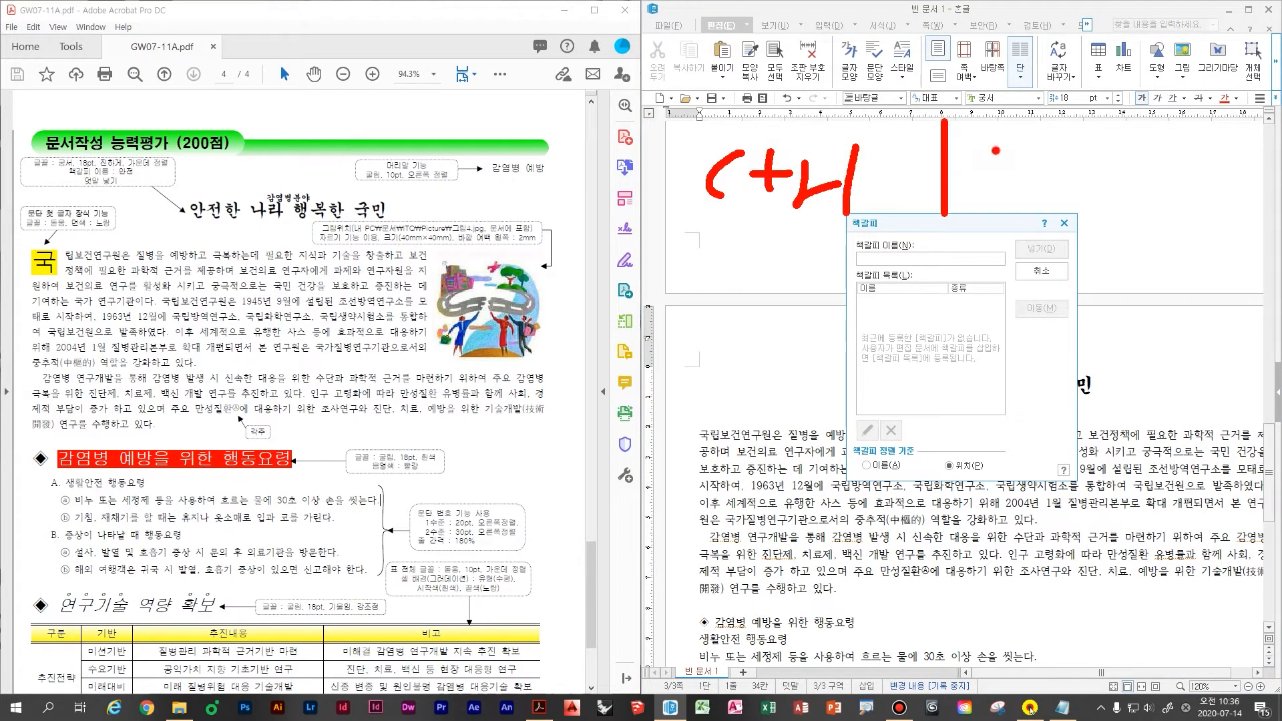
{"action": "left_click_drag", "start_coordinate": [996, 150], "coordinate": [1000, 194]}
{"action": "left_click_drag", "start_coordinate": [1078, 142], "coordinate": [1098, 219]}
{"action": "left_click_drag", "start_coordinate": [735, 241], "coordinate": [1205, 234]}
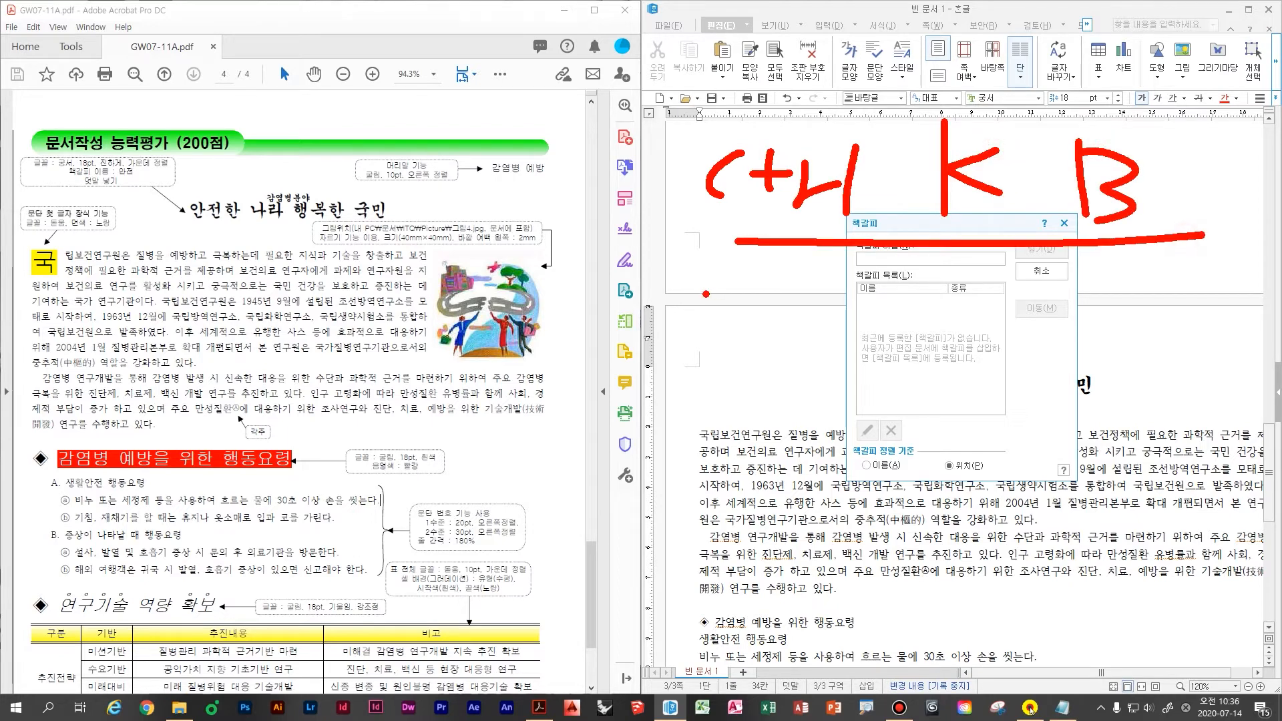
{"action": "key", "text": "Escape"}
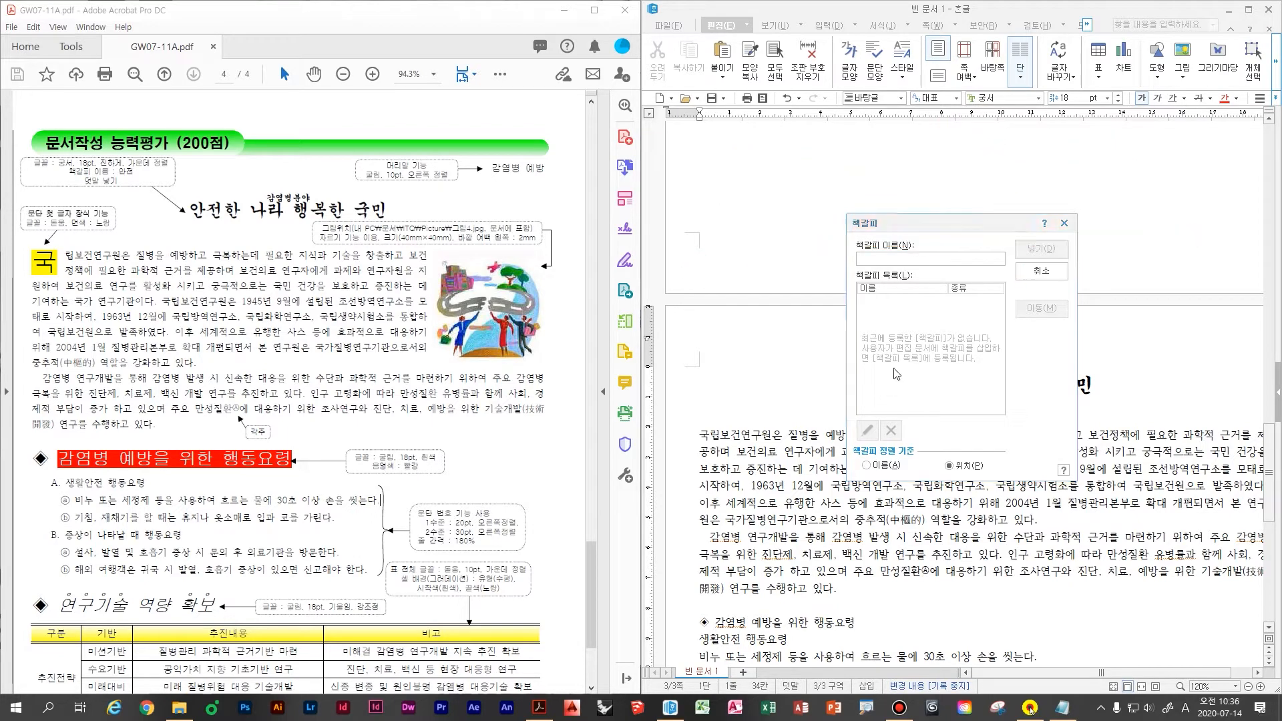
- Insert a bookmark named "안전" in front of the title
{"action": "type", "text": "안전"}
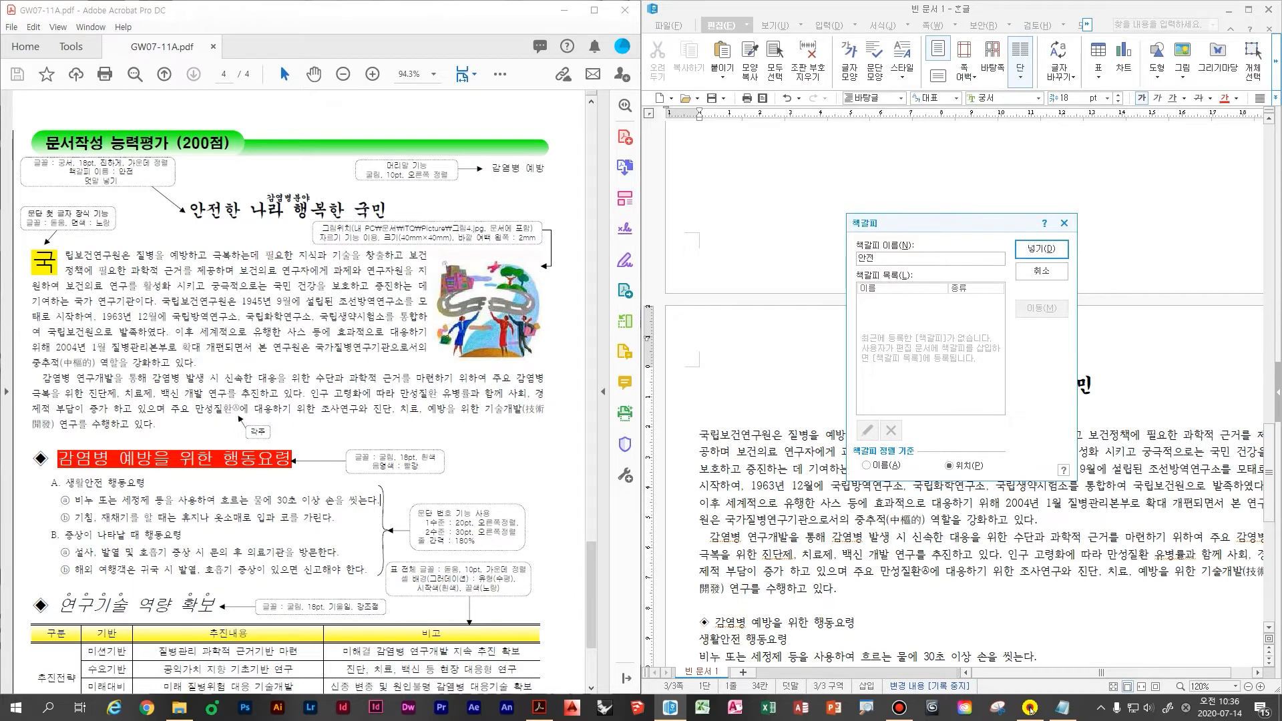
{"action": "key", "text": "Return"}
- Place the cursor in the first body paragraph and open the 머리말/꼬리말 dialog
{"action": "scroll", "coordinate": [922, 272], "scroll_direction": "down", "scroll_amount": 3}
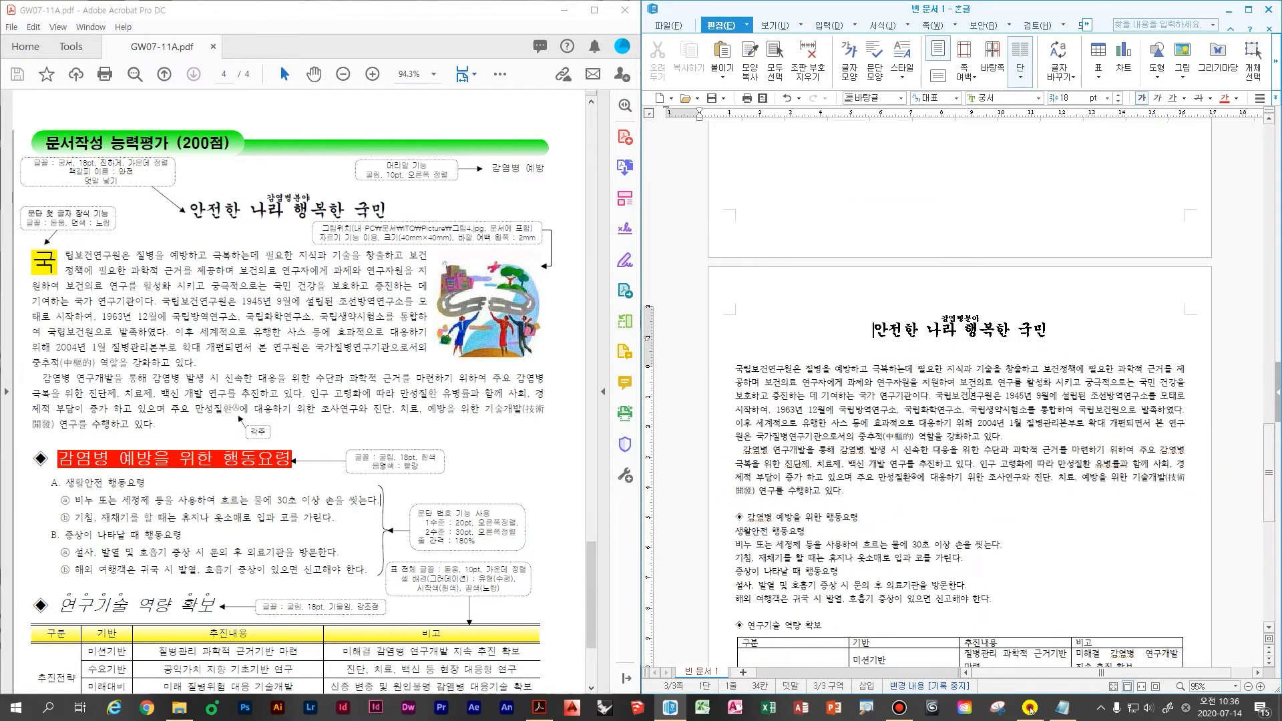
{"action": "left_click", "coordinate": [924, 368]}
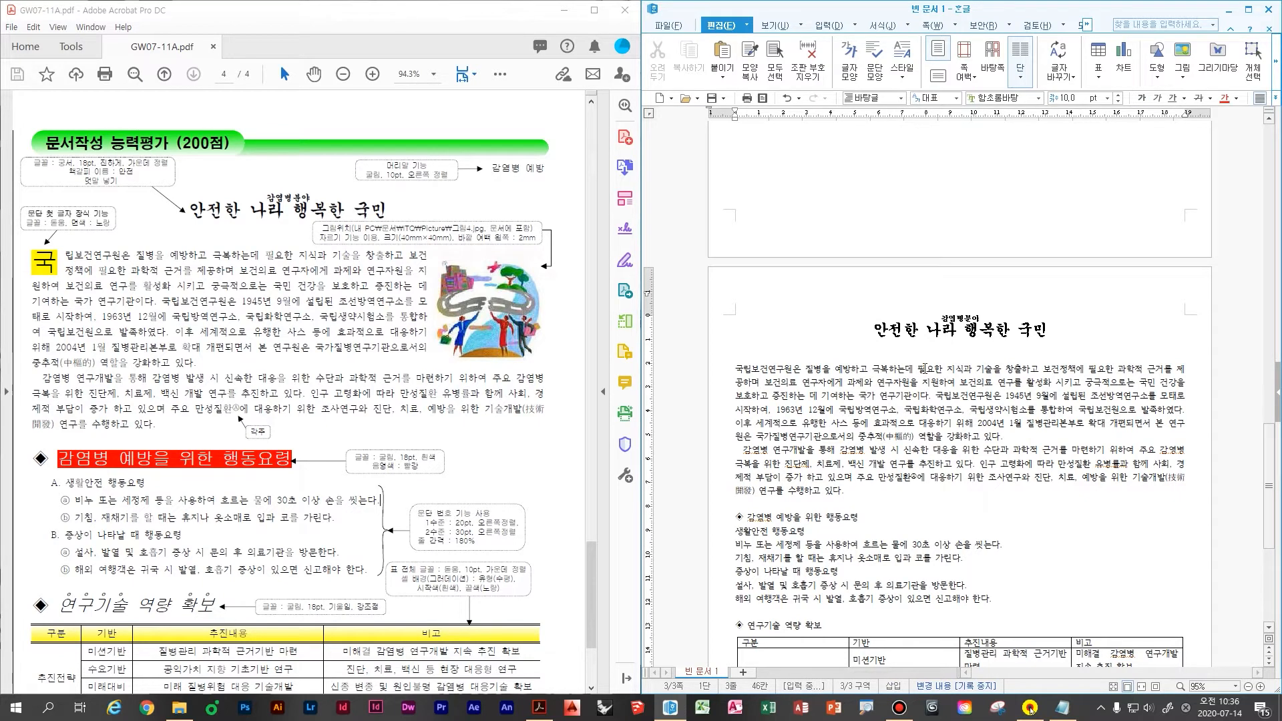
{"action": "key", "text": "ctrl+n"}
{"action": "key", "text": "h"}
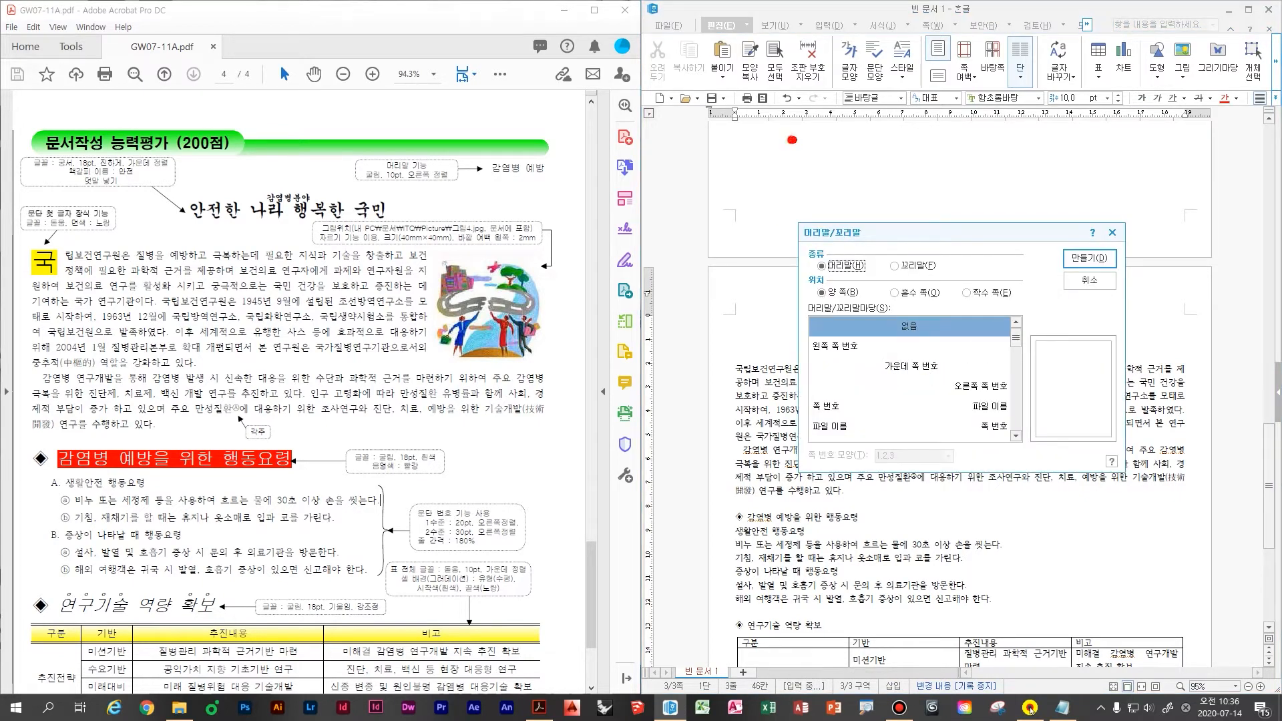
{"action": "left_click_drag", "start_coordinate": [792, 140], "coordinate": [1043, 124]}
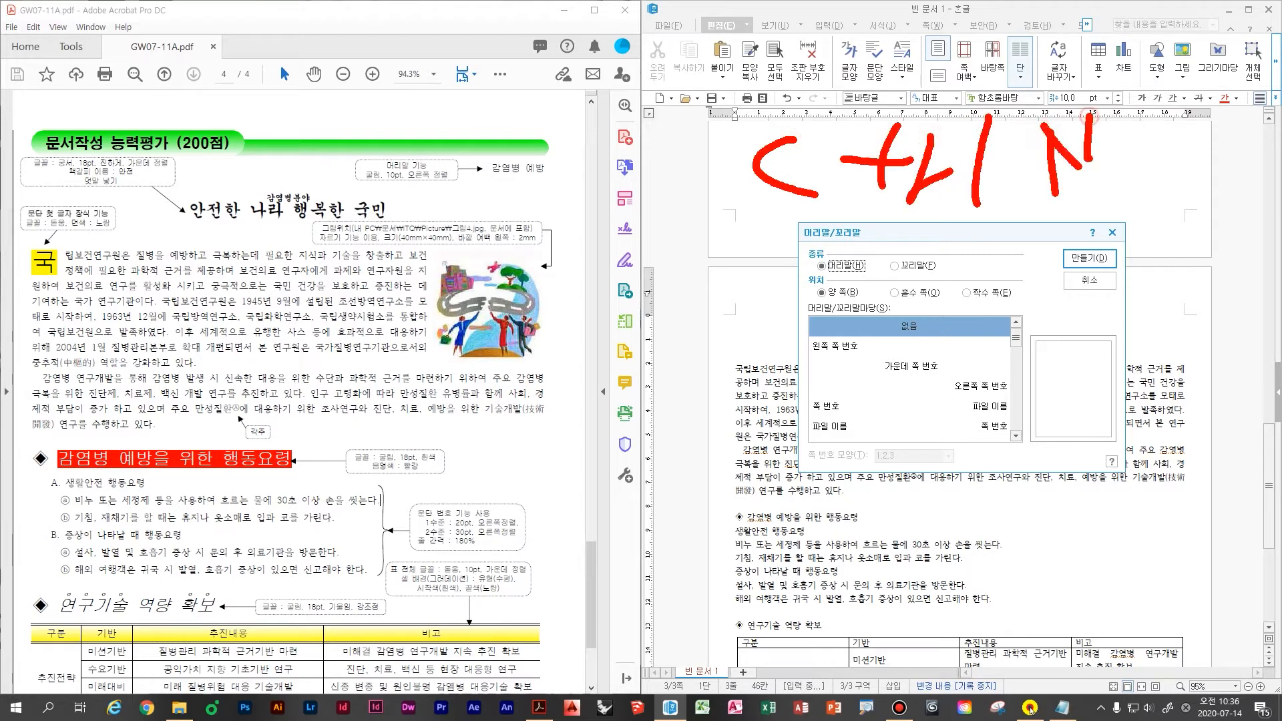
{"action": "left_click_drag", "start_coordinate": [1140, 120], "coordinate": [1137, 185]}
{"action": "left_click_drag", "start_coordinate": [1143, 163], "coordinate": [1168, 159]}
{"action": "left_click_drag", "start_coordinate": [1187, 128], "coordinate": [1183, 187]}
{"action": "left_click_drag", "start_coordinate": [1082, 235], "coordinate": [1150, 148]}
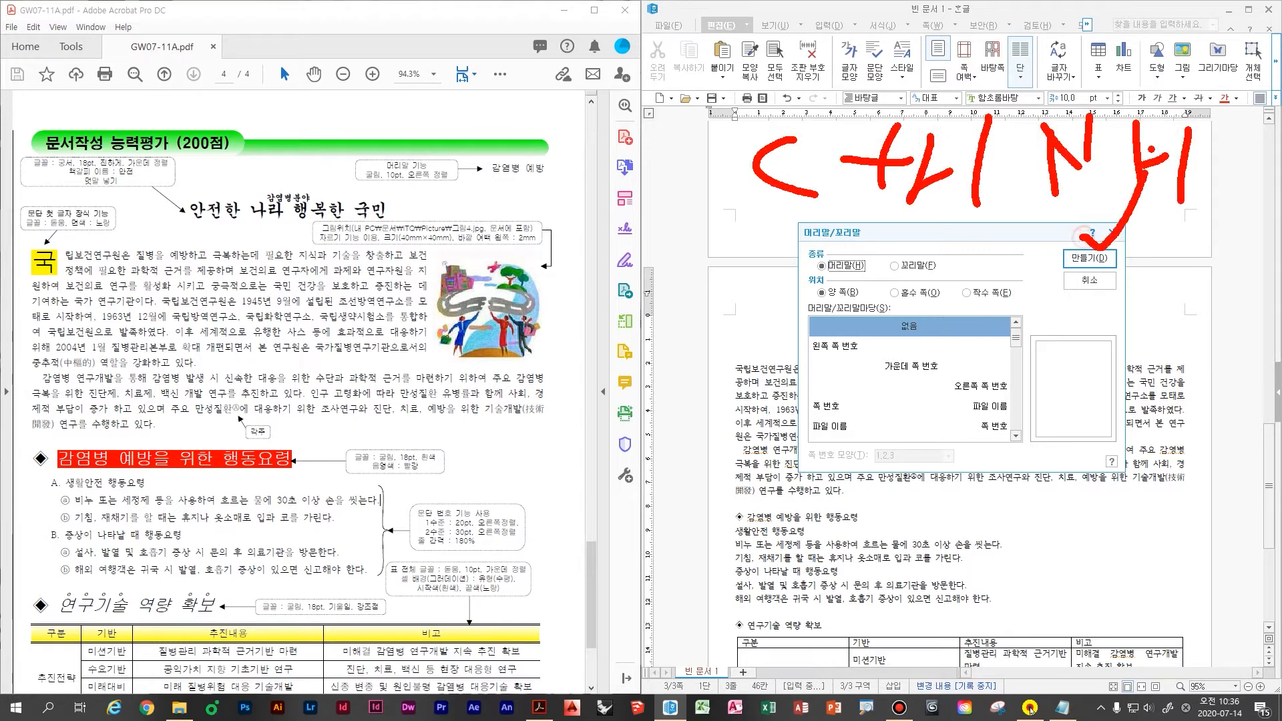
- Create a 머리말 for both pages (양 쪽) with the text "감염병 예방"
{"action": "left_click", "coordinate": [1089, 258]}
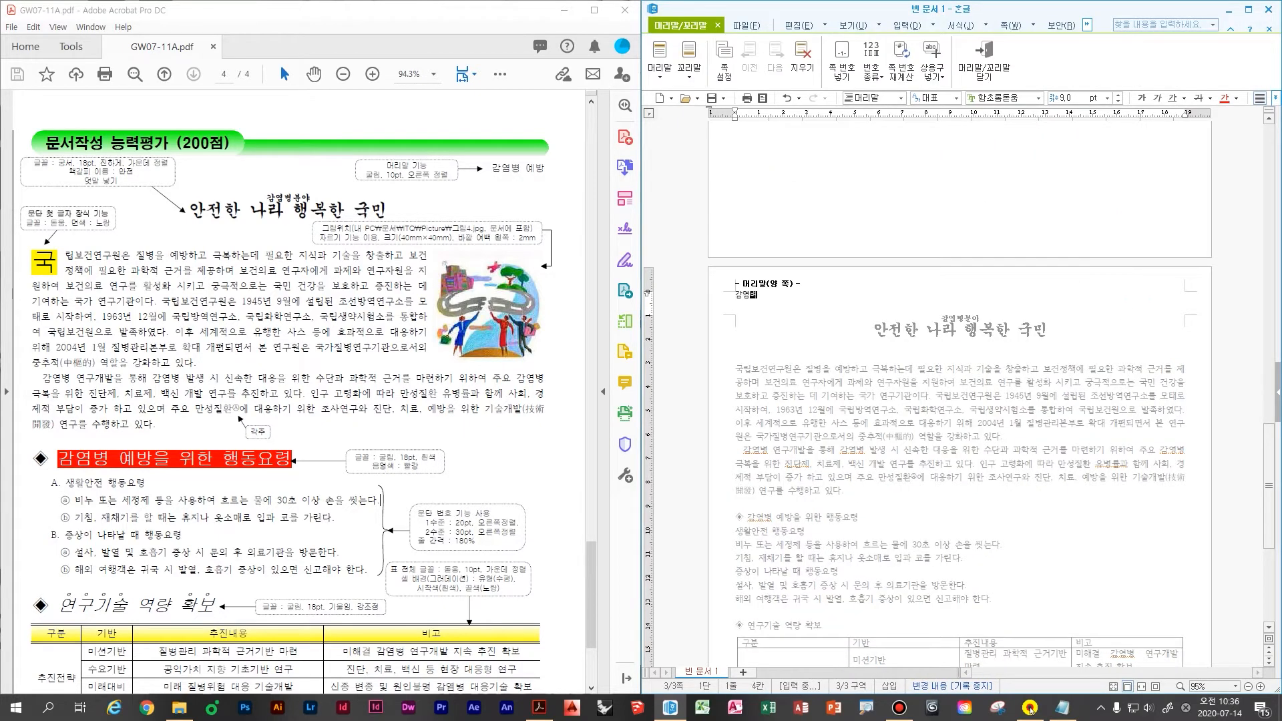
{"action": "scroll", "coordinate": [1028, 344], "scroll_direction": "up", "scroll_amount": 1}
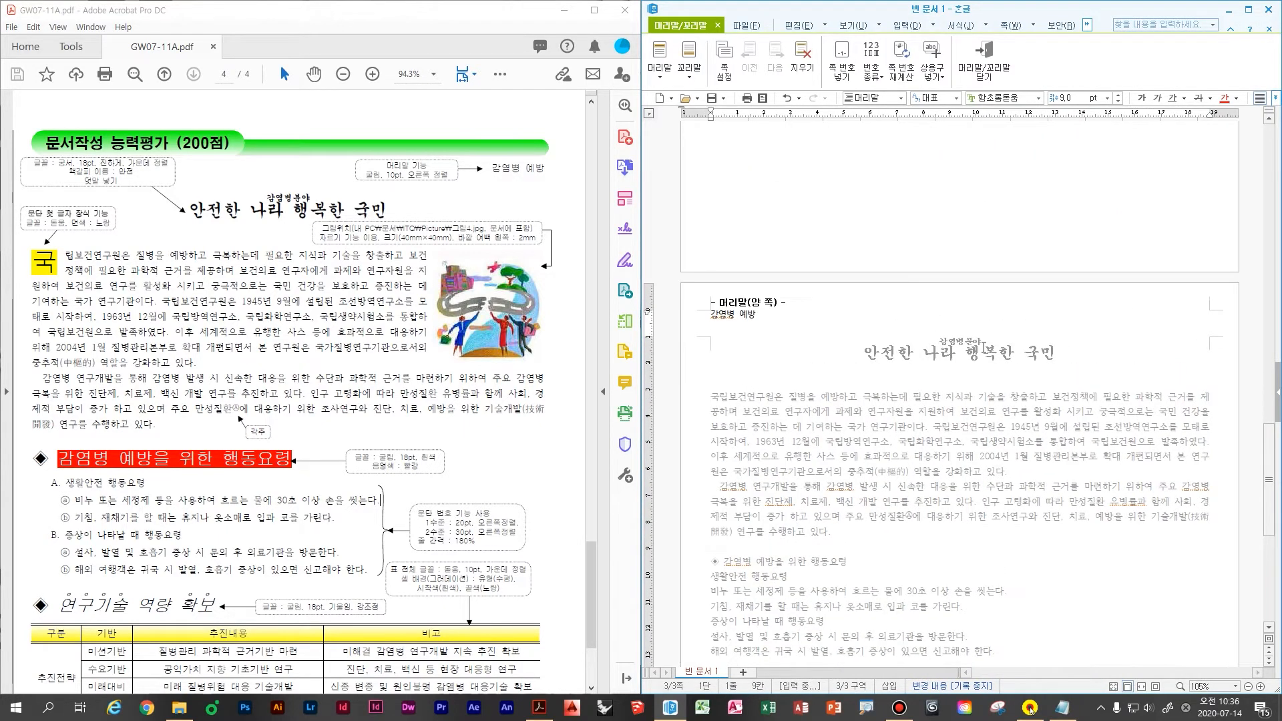
- Format the header text "감염병 예방" in 굴림, 10 pt, and align it right
{"action": "key", "text": "ctrl+a"}
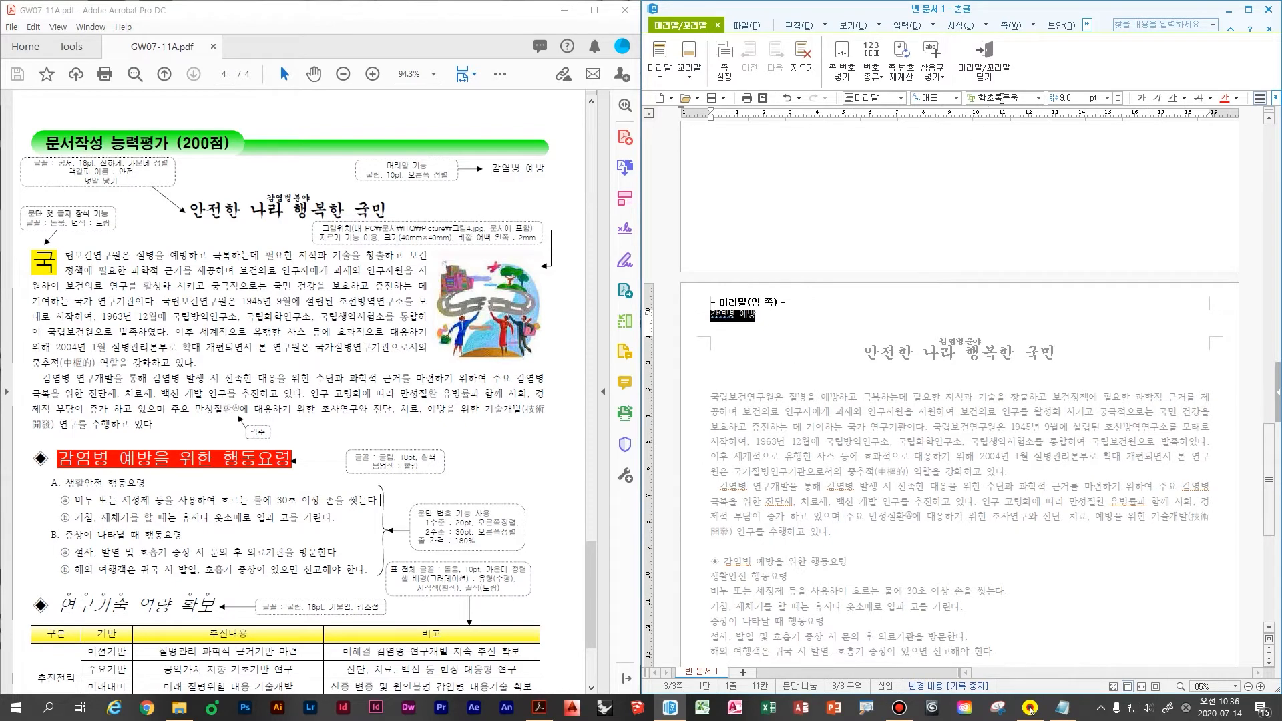
{"action": "type", "text": "굴림"}
{"action": "key", "text": "Return"}
{"action": "left_click", "coordinate": [1119, 95]}
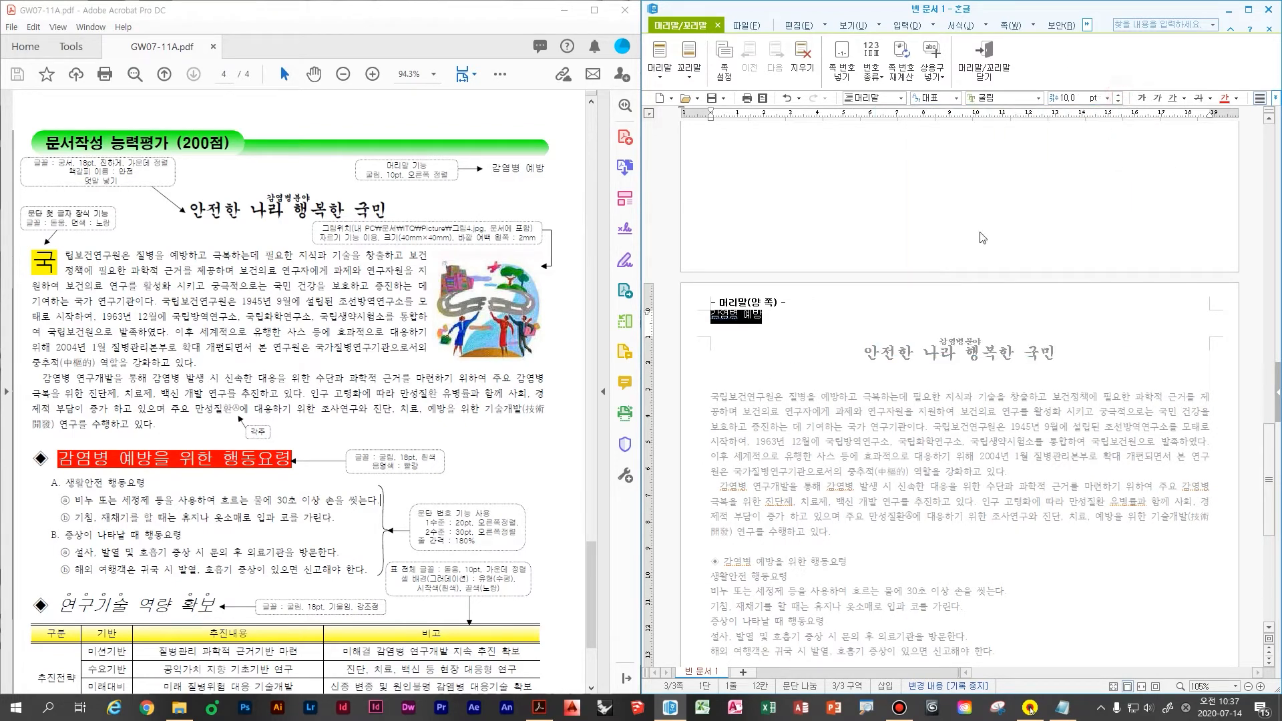
{"action": "key", "text": "ctrl+shift+r"}
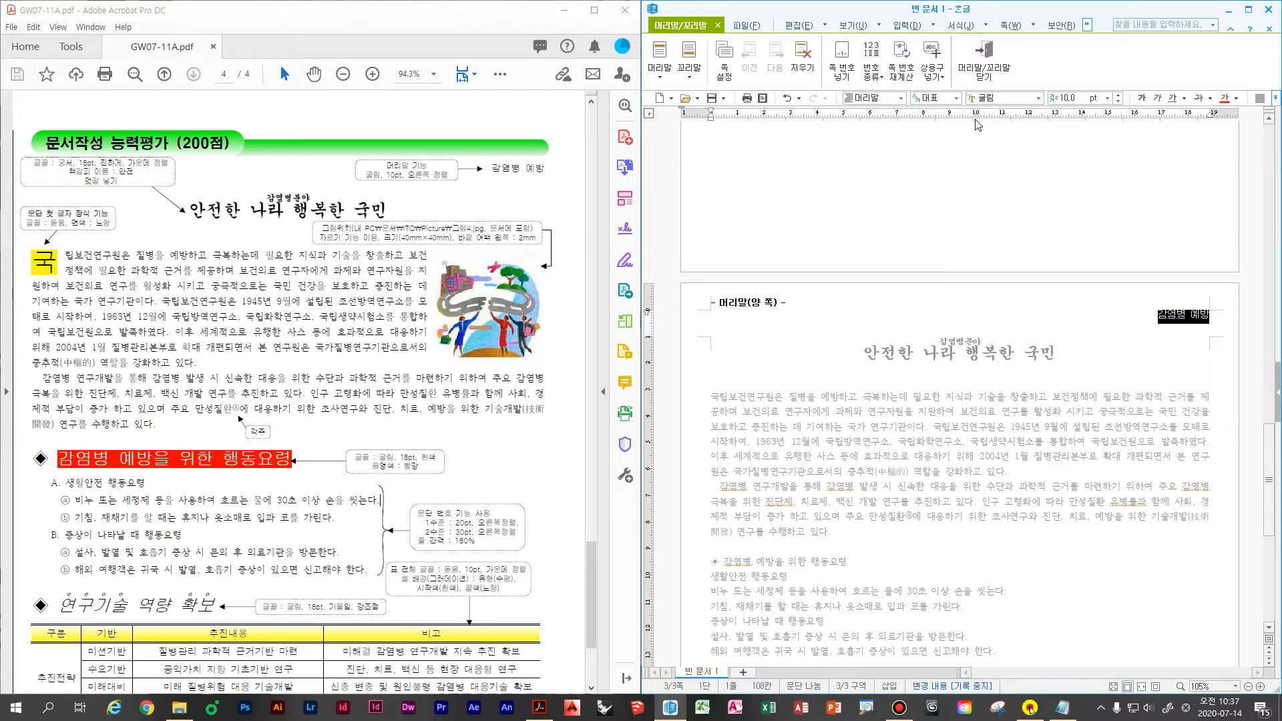
{"action": "key", "text": "ctrl+2"}
{"action": "left_click_drag", "start_coordinate": [952, 24], "coordinate": [1051, 140]}
{"action": "mouse_move", "coordinate": [999, 203]}
{"action": "left_mouse_down"}
{"action": "mouse_move", "coordinate": [956, 255]}
{"action": "mouse_move", "coordinate": [1046, 257]}
{"action": "left_mouse_up"}
{"action": "left_click_drag", "start_coordinate": [1071, 198], "coordinate": [1074, 210]}
{"action": "left_click_drag", "start_coordinate": [1076, 252], "coordinate": [1079, 261]}
{"action": "left_click_drag", "start_coordinate": [1139, 195], "coordinate": [1111, 298]}
{"action": "left_click_drag", "start_coordinate": [1084, 247], "coordinate": [1157, 251]}
{"action": "mouse_move", "coordinate": [1155, 234]}
{"action": "left_mouse_down"}
{"action": "mouse_move", "coordinate": [1185, 228]}
{"action": "mouse_move", "coordinate": [1165, 287]}
{"action": "left_mouse_up"}
{"action": "left_click_drag", "start_coordinate": [976, 332], "coordinate": [1046, 408]}
{"action": "left_click_drag", "start_coordinate": [1015, 369], "coordinate": [1093, 369]}
{"action": "mouse_move", "coordinate": [1142, 348]}
{"action": "left_mouse_down"}
{"action": "mouse_move", "coordinate": [1073, 367]}
{"action": "mouse_move", "coordinate": [1092, 408]}
{"action": "left_mouse_up"}
{"action": "left_click_drag", "start_coordinate": [1183, 356], "coordinate": [1179, 421]}
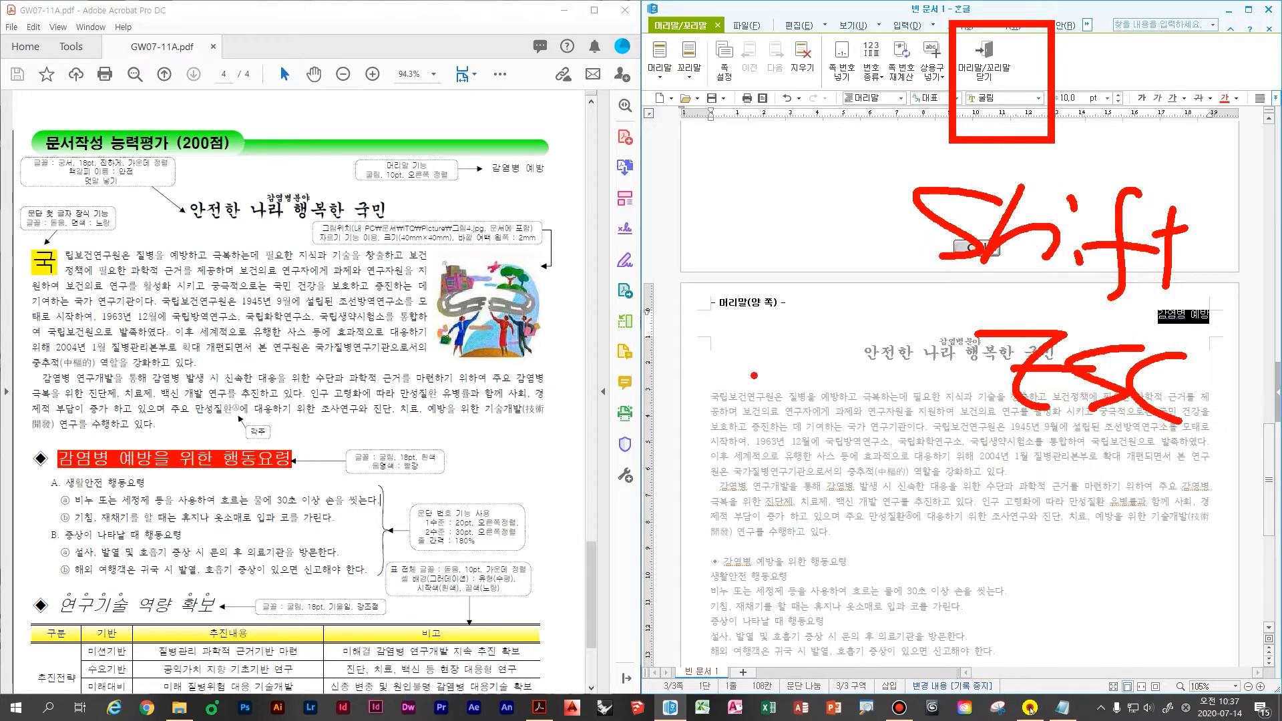
{"action": "key", "text": "Escape"}
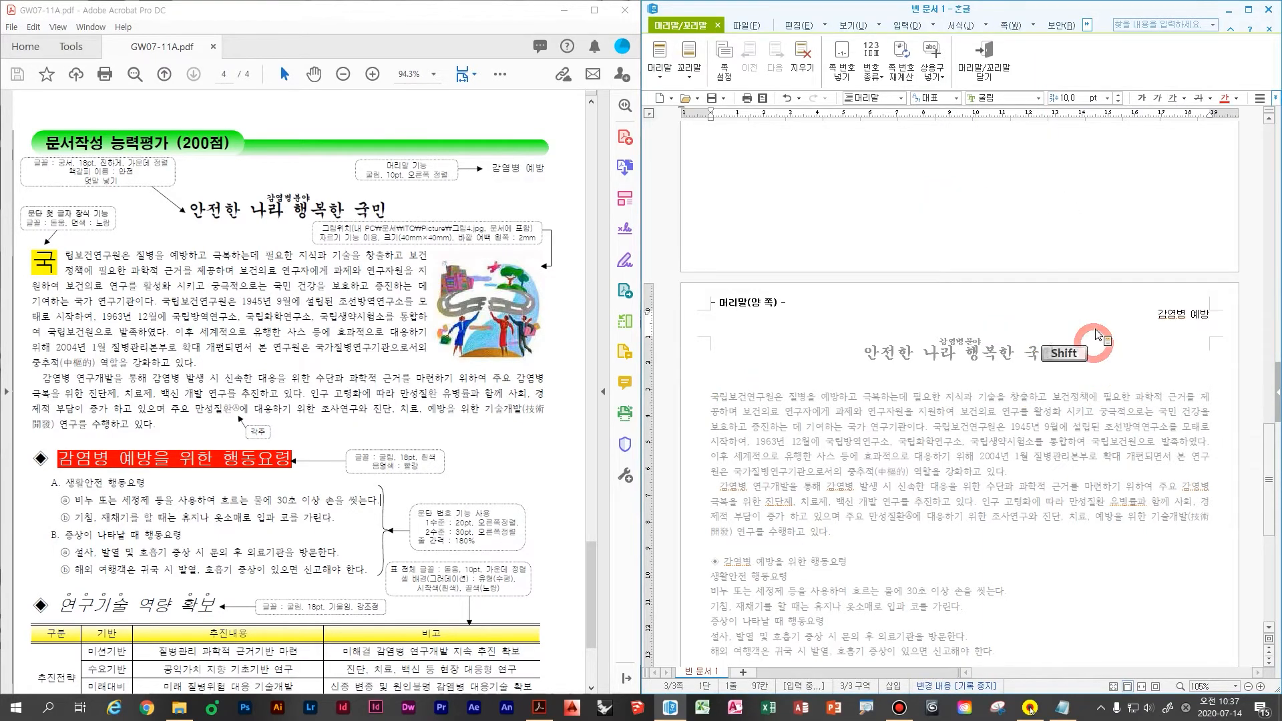
- Leave header editing and open the 문단 첫 글자 장식 dialog for the first body paragraph
{"action": "key", "text": "shift+Escape"}
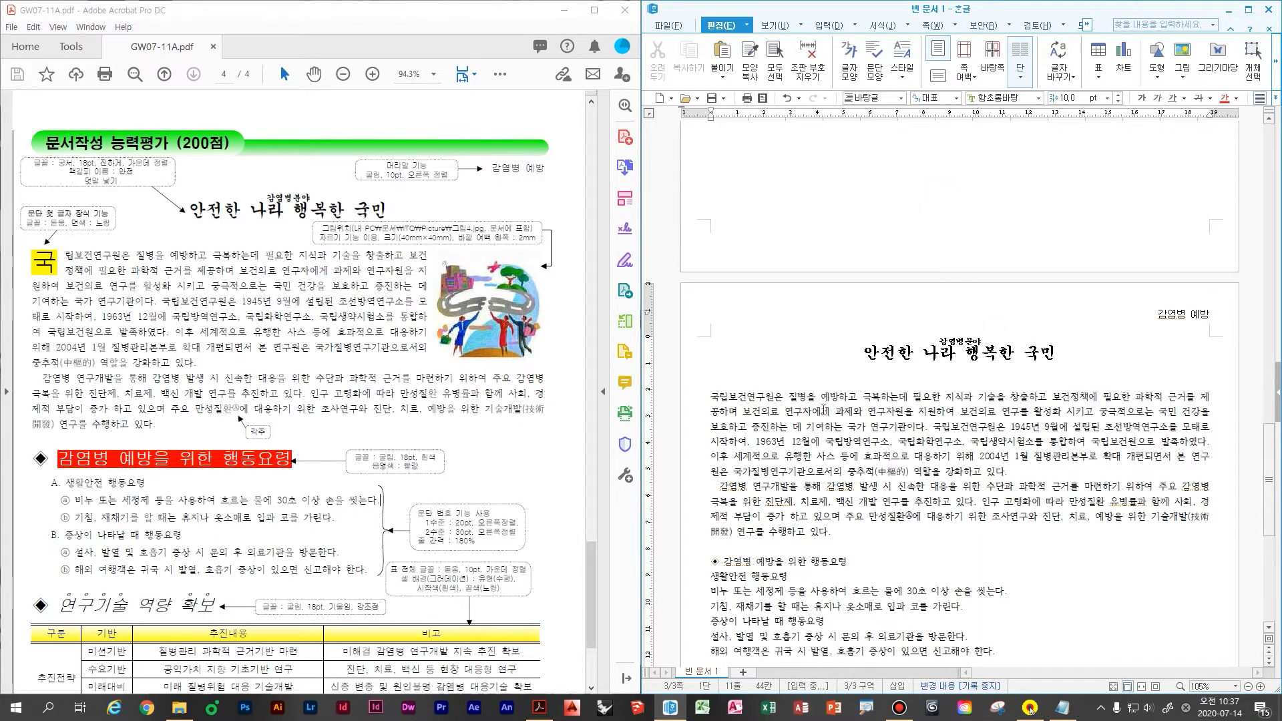
{"action": "scroll", "coordinate": [823, 409], "scroll_direction": "down", "scroll_amount": 3}
{"action": "left_click", "coordinate": [711, 314]}
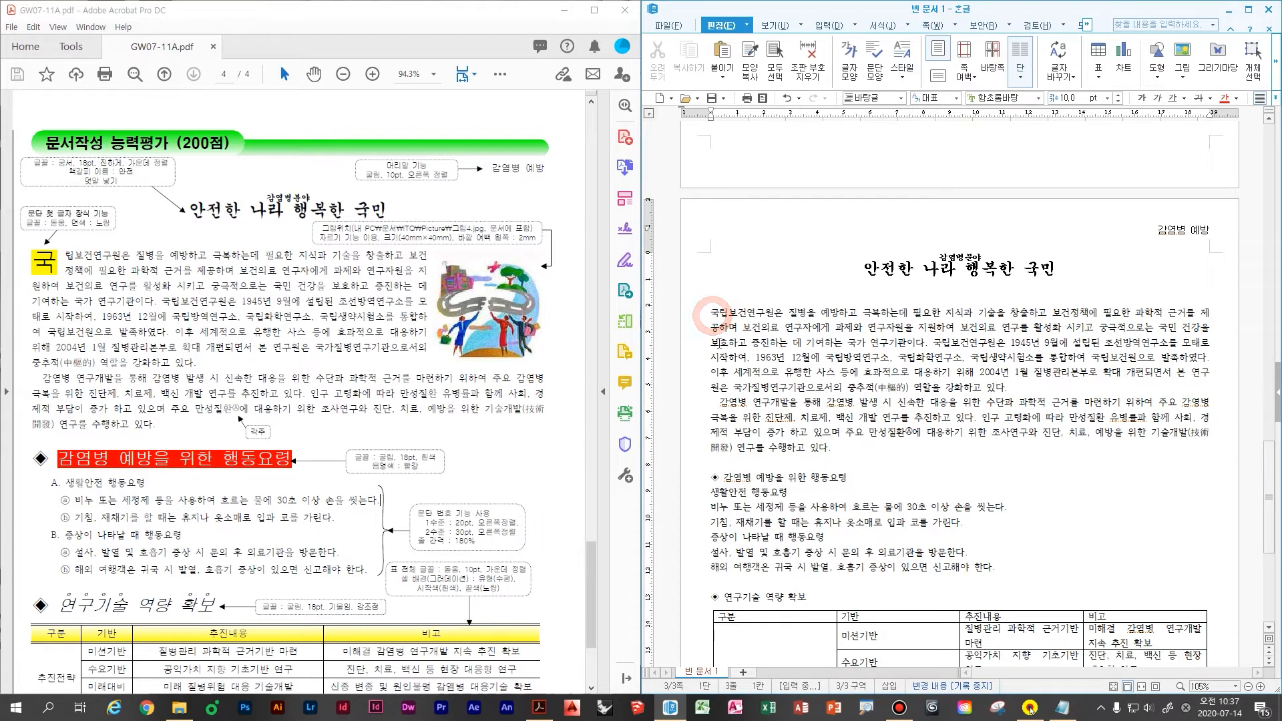
{"action": "left_click", "coordinate": [711, 316]}
{"action": "key", "text": "alt+j"}
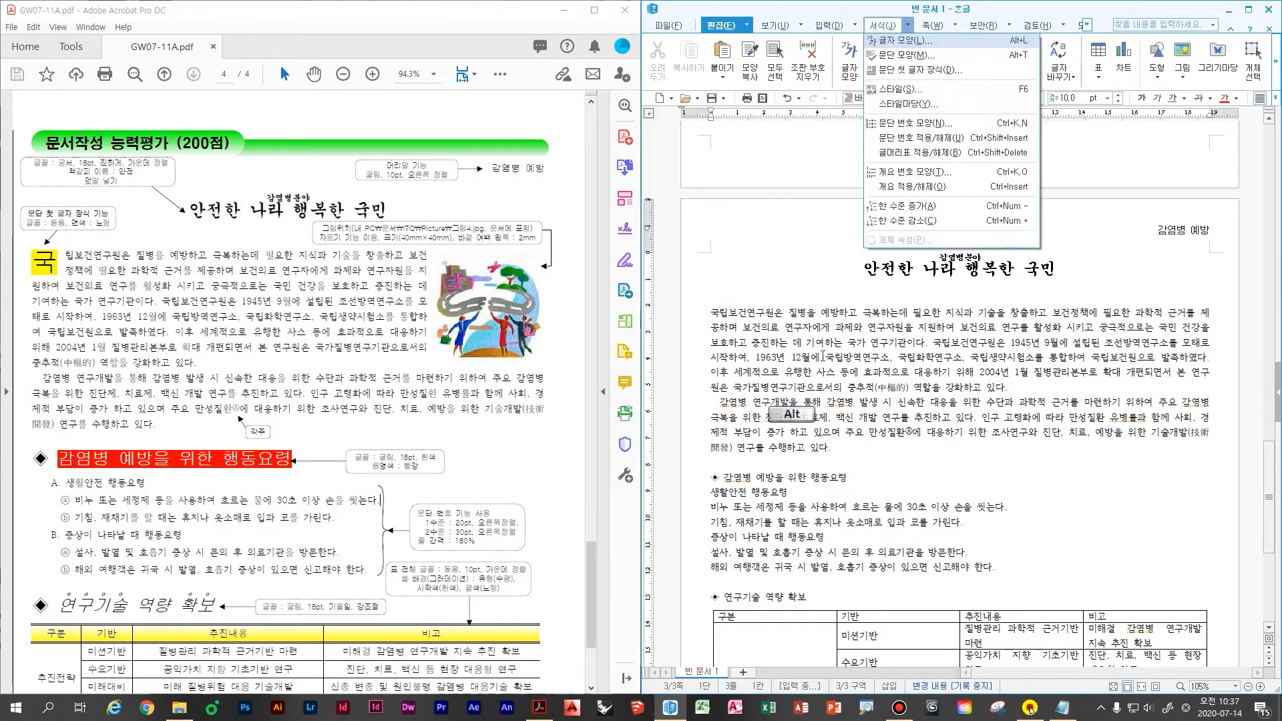
{"action": "key", "text": "a"}
{"action": "mouse_move", "coordinate": [800, 121]}
{"action": "left_mouse_down"}
{"action": "mouse_move", "coordinate": [749, 172]}
{"action": "mouse_move", "coordinate": [786, 181]}
{"action": "left_mouse_up"}
{"action": "mouse_move", "coordinate": [756, 160]}
{"action": "left_mouse_down"}
{"action": "mouse_move", "coordinate": [796, 156]}
{"action": "mouse_move", "coordinate": [832, 181]}
{"action": "left_mouse_up"}
{"action": "mouse_move", "coordinate": [846, 157]}
{"action": "left_mouse_down"}
{"action": "mouse_move", "coordinate": [883, 153]}
{"action": "mouse_move", "coordinate": [863, 192]}
{"action": "left_mouse_up"}
{"action": "mouse_move", "coordinate": [955, 144]}
{"action": "left_mouse_down"}
{"action": "mouse_move", "coordinate": [1007, 148]}
{"action": "mouse_move", "coordinate": [952, 199]}
{"action": "left_mouse_up"}
{"action": "left_click_drag", "start_coordinate": [1067, 142], "coordinate": [1070, 220]}
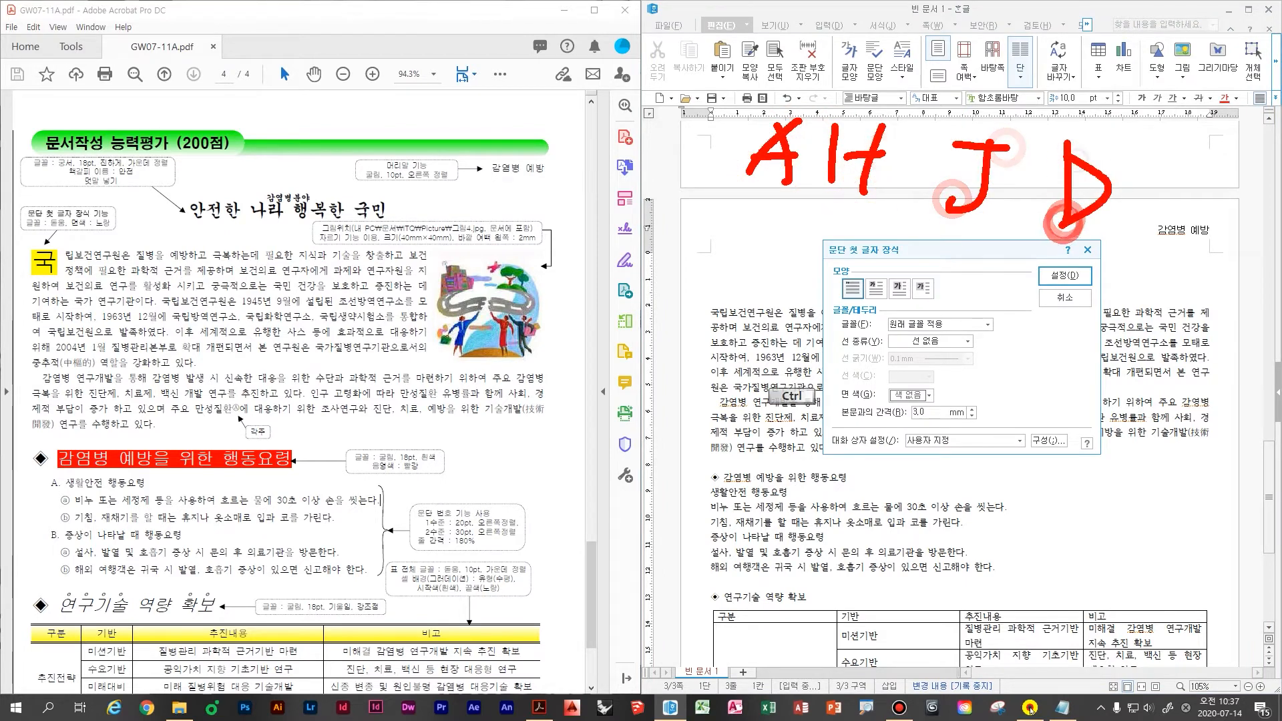
{"action": "left_click_drag", "start_coordinate": [844, 201], "coordinate": [893, 209]}
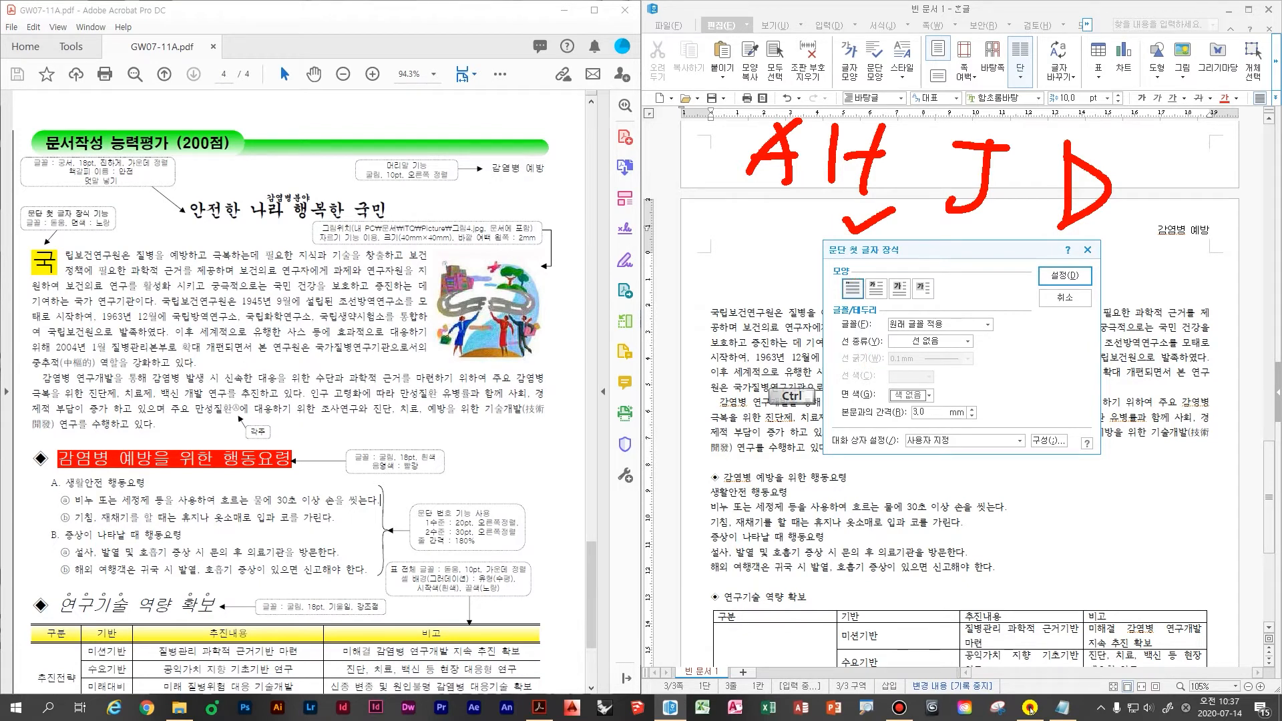
{"action": "left_click_drag", "start_coordinate": [75, 253], "coordinate": [80, 282]}
{"action": "key", "text": "Escape"}
- Decorate the first paragraph's initial letter with the two-line drop cap style, 돋움 font and yellow 면 색
{"action": "left_click", "coordinate": [870, 293]}
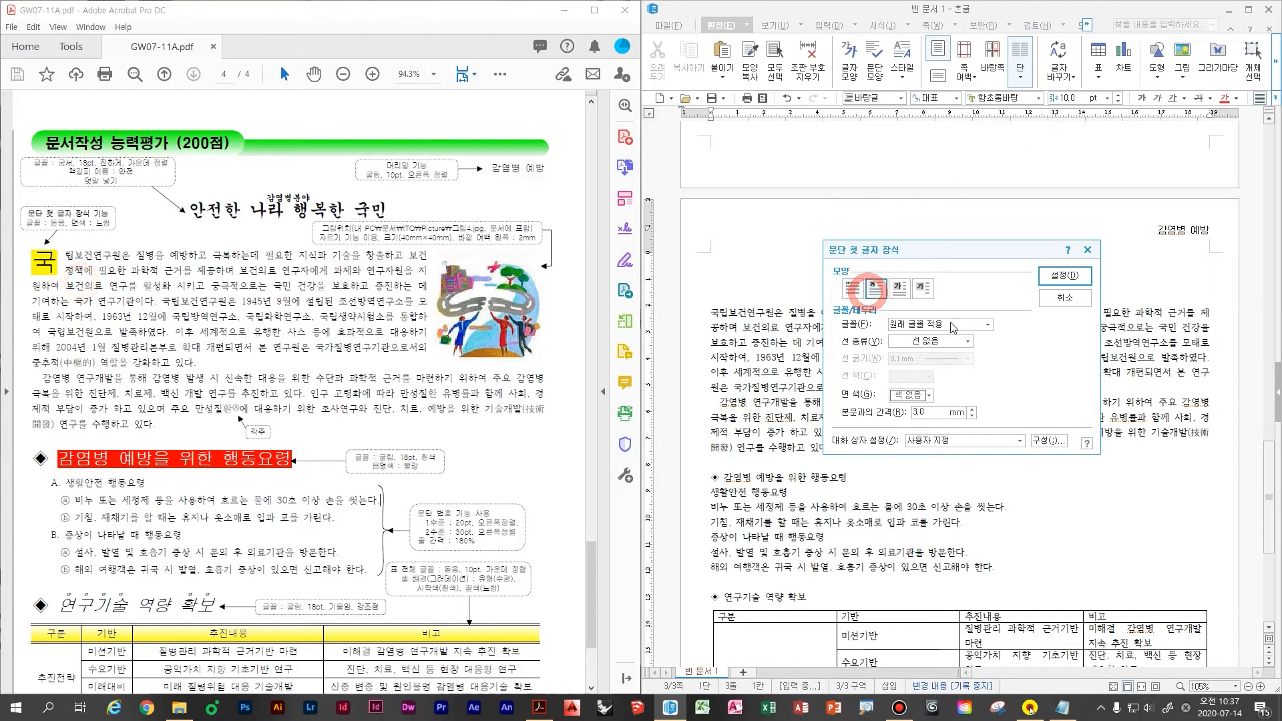
{"action": "left_click", "coordinate": [949, 324]}
{"action": "left_click", "coordinate": [909, 444]}
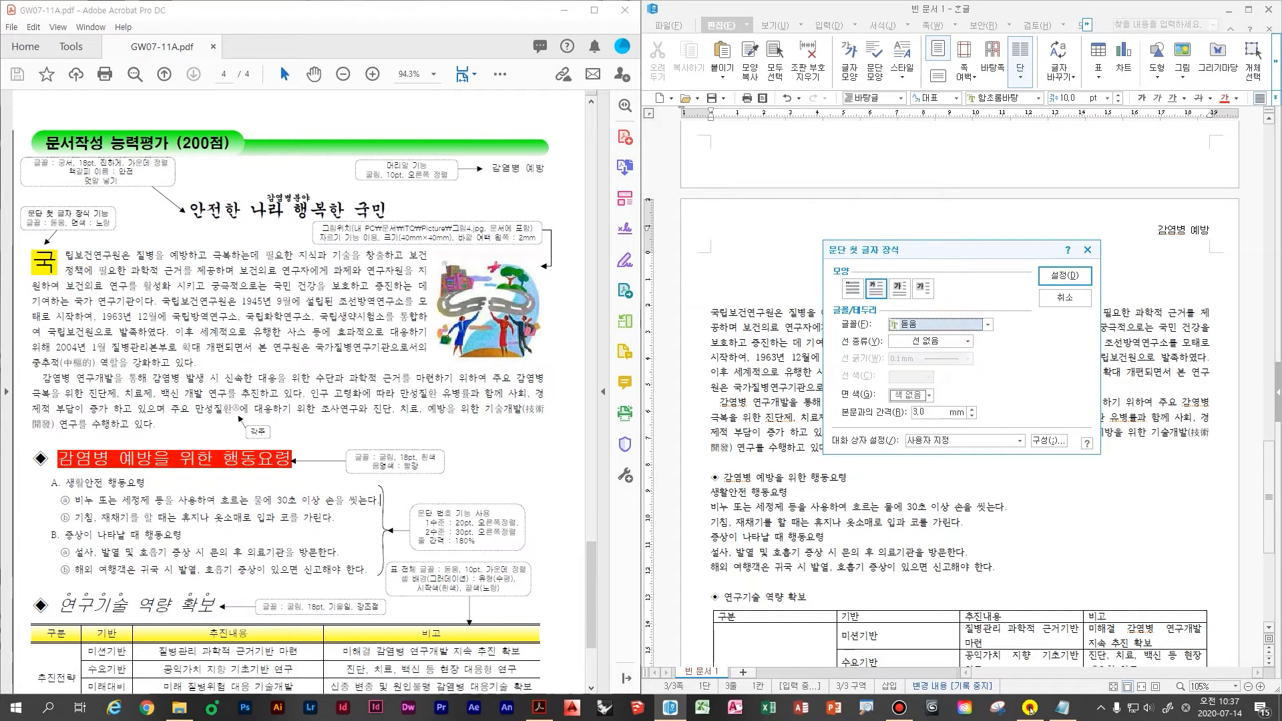
{"action": "left_click", "coordinate": [910, 394]}
{"action": "left_click", "coordinate": [1004, 432]}
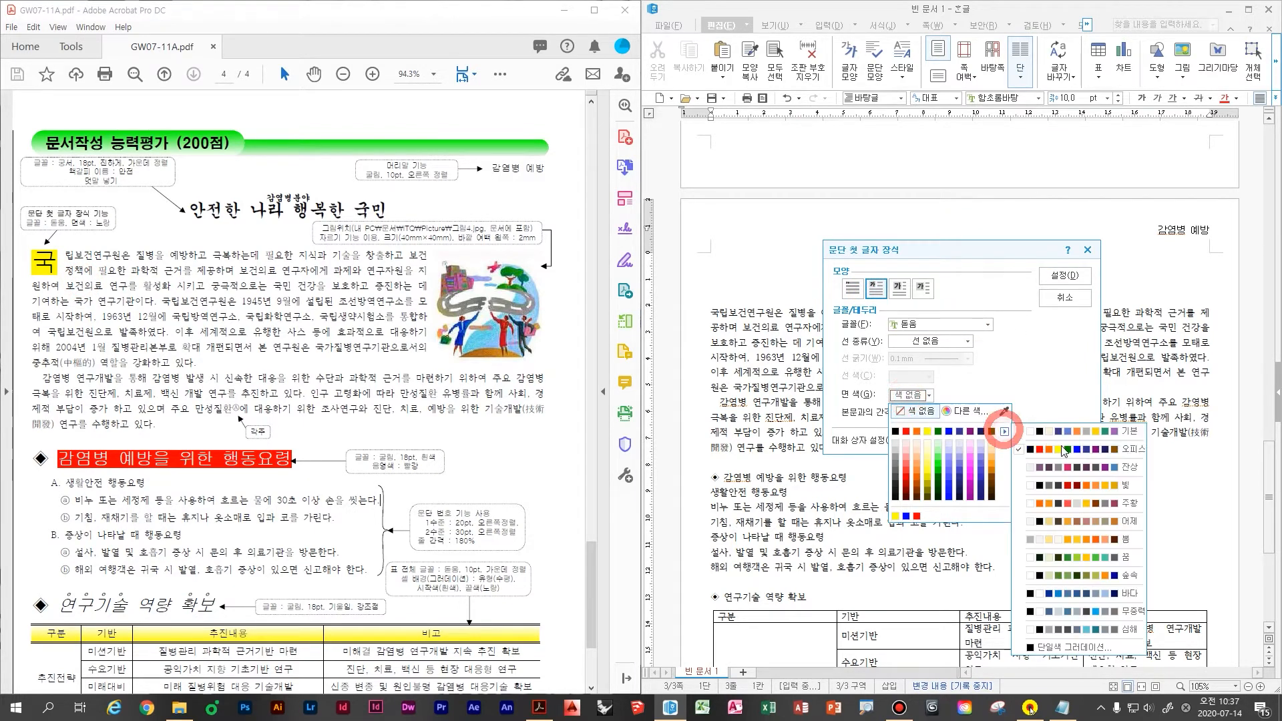
{"action": "left_click", "coordinate": [1067, 435]}
{"action": "left_click", "coordinate": [926, 435]}
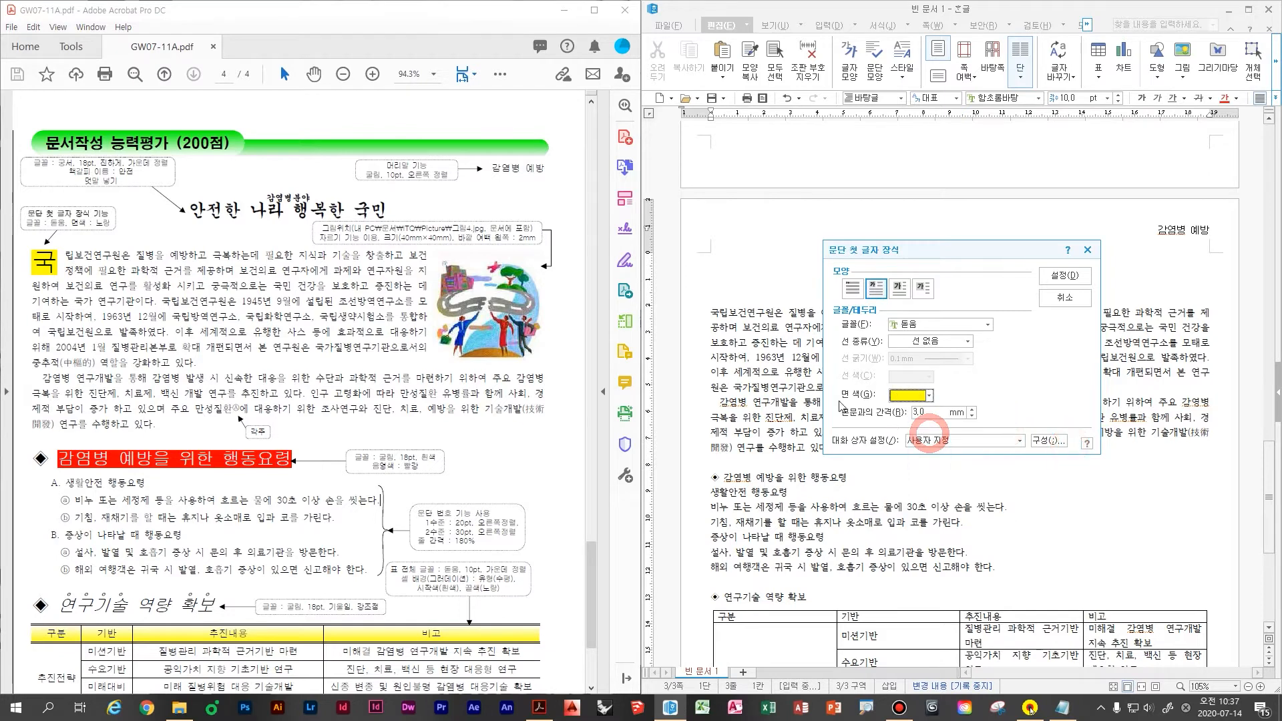
{"action": "left_click", "coordinate": [1064, 275]}
- Place the cursor at the end of the first body paragraph and open the 그림 넣기 dialog
{"action": "left_click", "coordinate": [988, 411]}
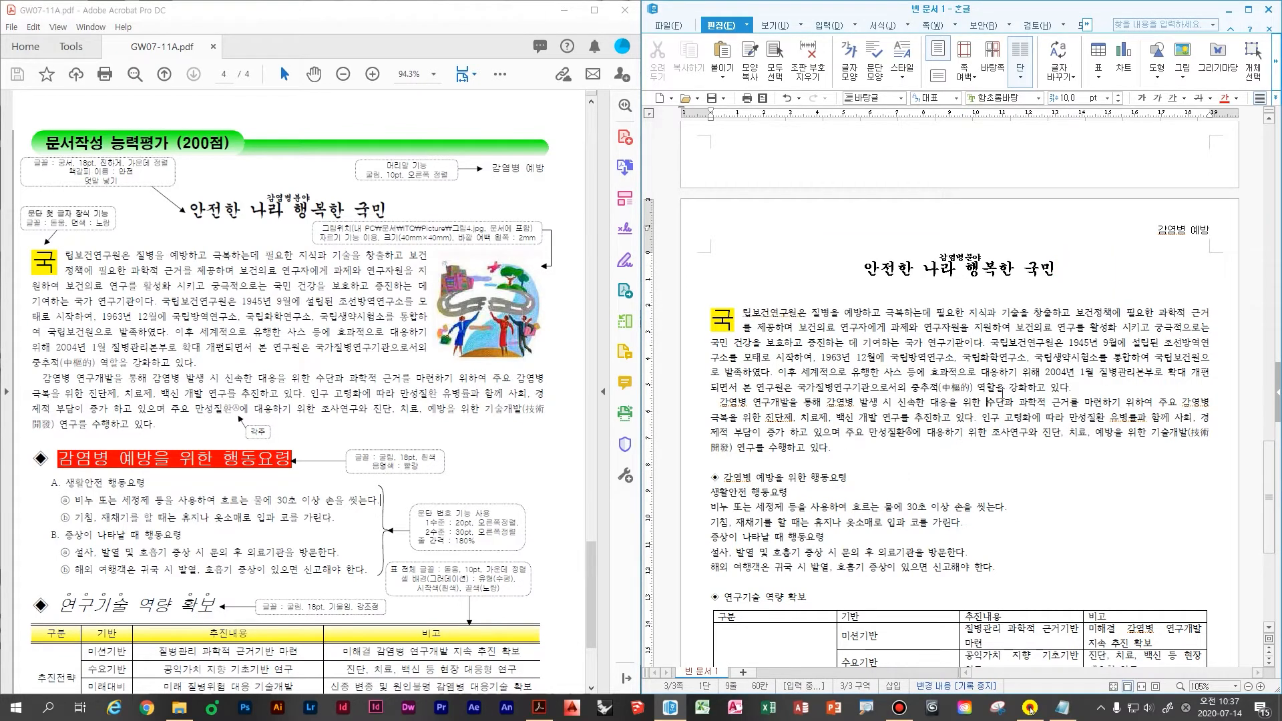
{"action": "left_click", "coordinate": [1008, 386]}
{"action": "key", "text": "ctrl+n"}
{"action": "key", "text": "i"}
{"action": "mouse_move", "coordinate": [796, 131]}
{"action": "left_mouse_down"}
{"action": "mouse_move", "coordinate": [794, 198]}
{"action": "mouse_move", "coordinate": [852, 163]}
{"action": "left_mouse_up"}
{"action": "left_click_drag", "start_coordinate": [826, 133], "coordinate": [820, 180]}
{"action": "left_click_drag", "start_coordinate": [851, 164], "coordinate": [866, 176]}
{"action": "left_click_drag", "start_coordinate": [897, 132], "coordinate": [889, 198]}
{"action": "left_click_drag", "start_coordinate": [944, 137], "coordinate": [948, 203]}
{"action": "left_click_drag", "start_coordinate": [936, 145], "coordinate": [973, 177]}
{"action": "mouse_move", "coordinate": [977, 137]}
{"action": "left_mouse_down"}
{"action": "mouse_move", "coordinate": [976, 170]}
{"action": "mouse_move", "coordinate": [1089, 189]}
{"action": "mouse_move", "coordinate": [553, 209]}
{"action": "left_mouse_up"}
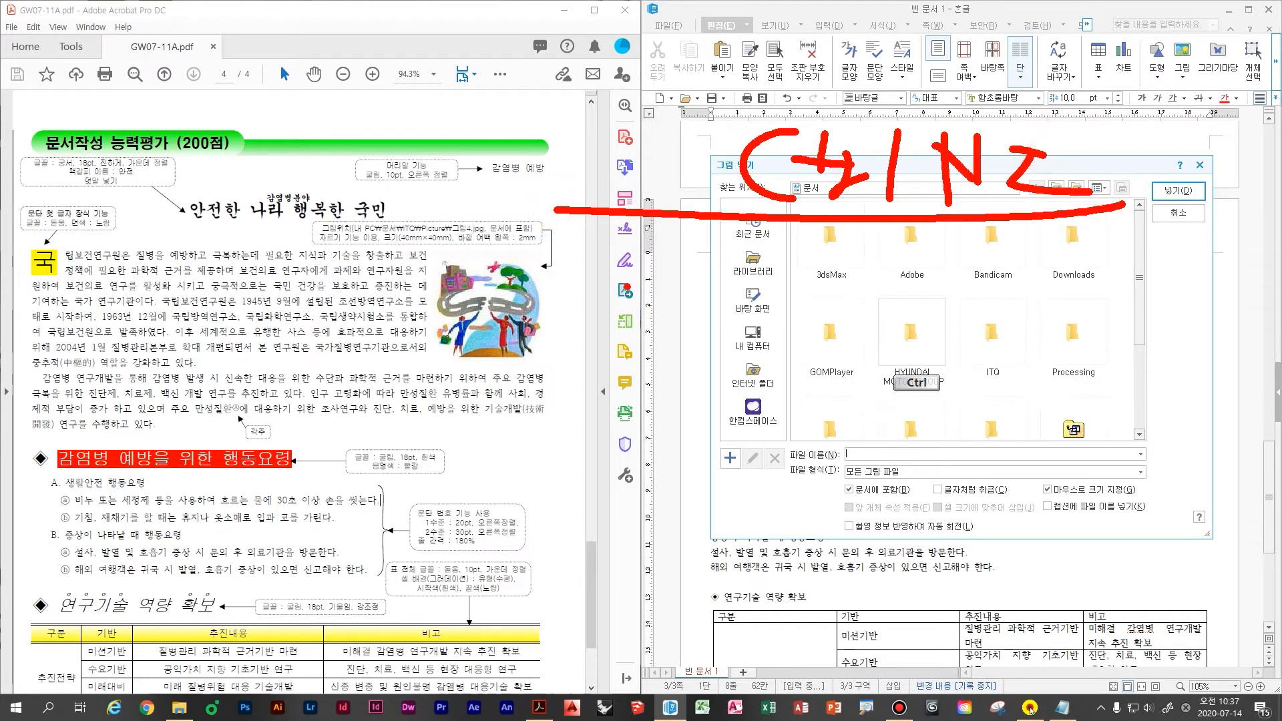
{"action": "key", "text": "Escape"}
- Insert 그림4.jpg from the 문서\ITQ\Picture folder over the start of the body text, about 62 × 81 mm
{"action": "left_click", "coordinate": [750, 254]}
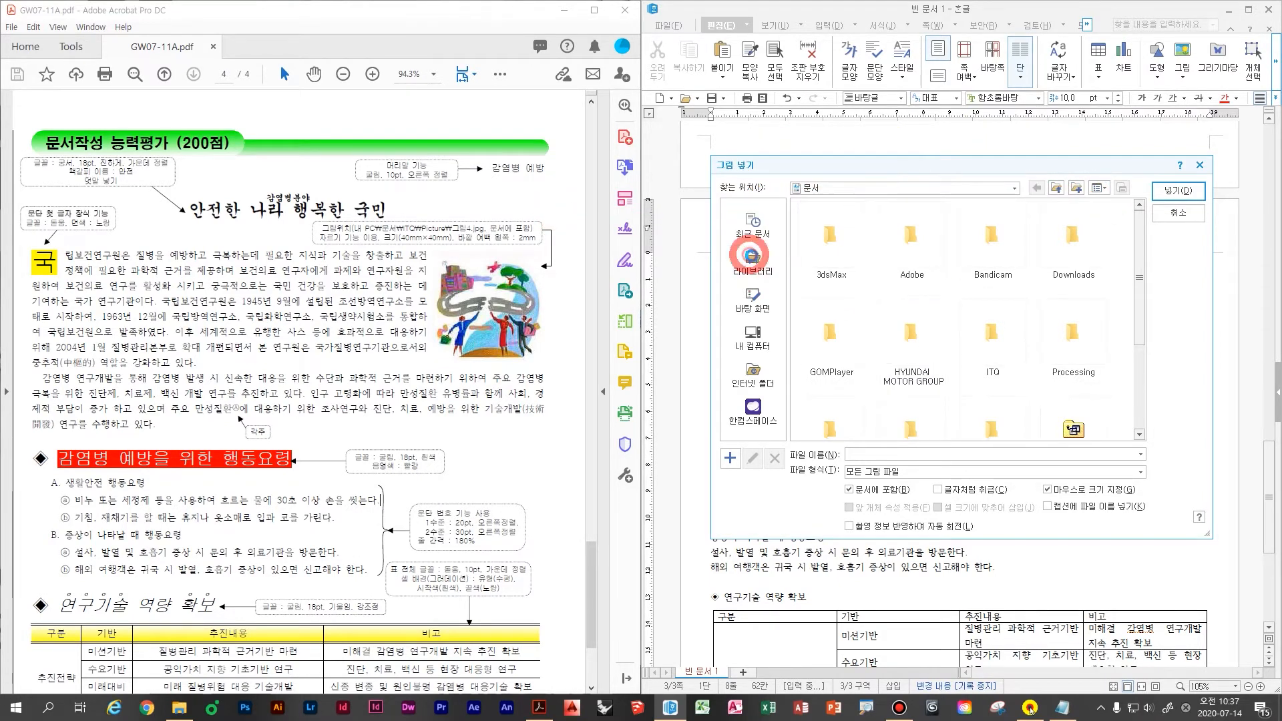
{"action": "double_click", "coordinate": [811, 245]}
{"action": "scroll", "coordinate": [995, 401], "scroll_direction": "down", "scroll_amount": 2}
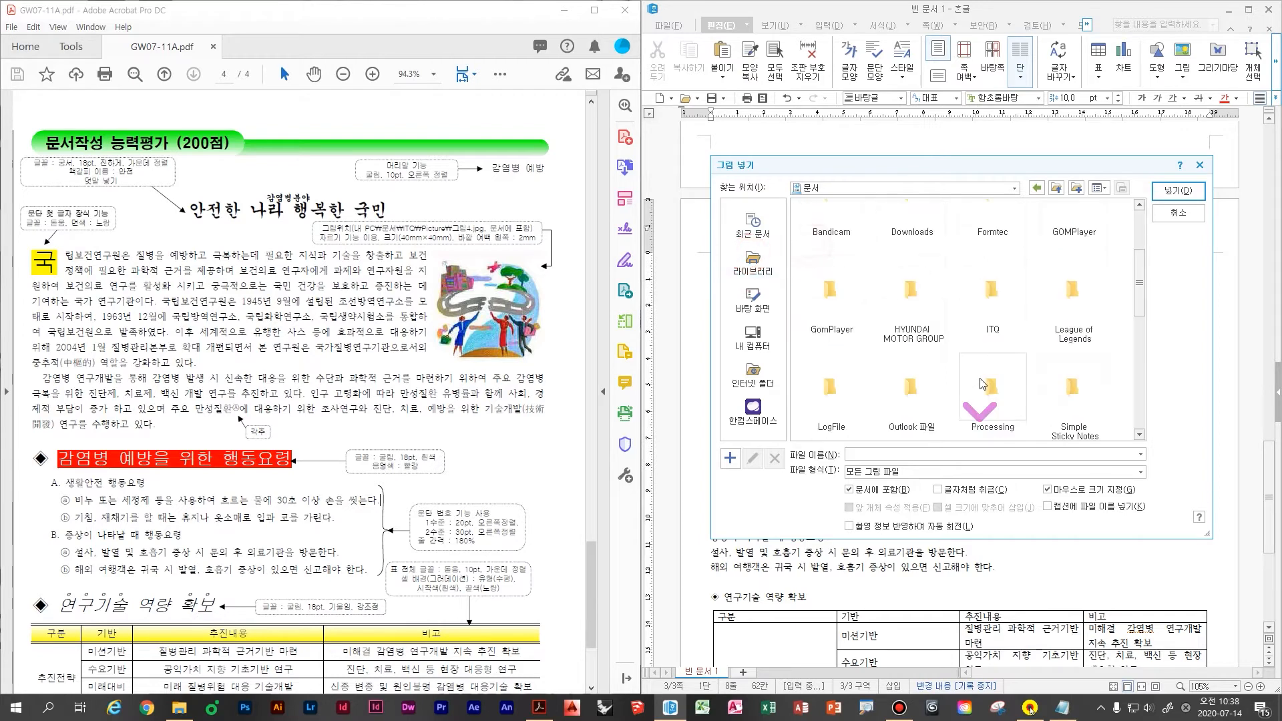
{"action": "double_click", "coordinate": [976, 289]}
{"action": "double_click", "coordinate": [834, 240]}
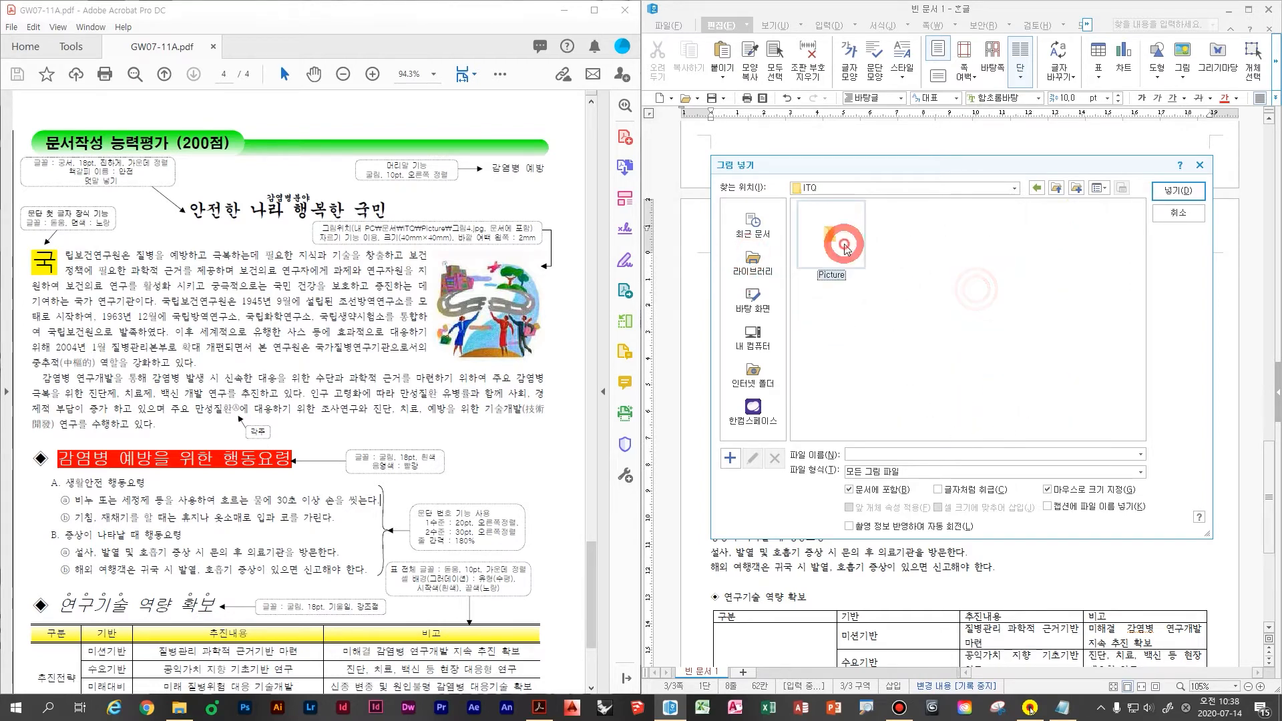
{"action": "left_click", "coordinate": [1178, 191]}
{"action": "left_click_drag", "start_coordinate": [732, 273], "coordinate": [891, 449]}
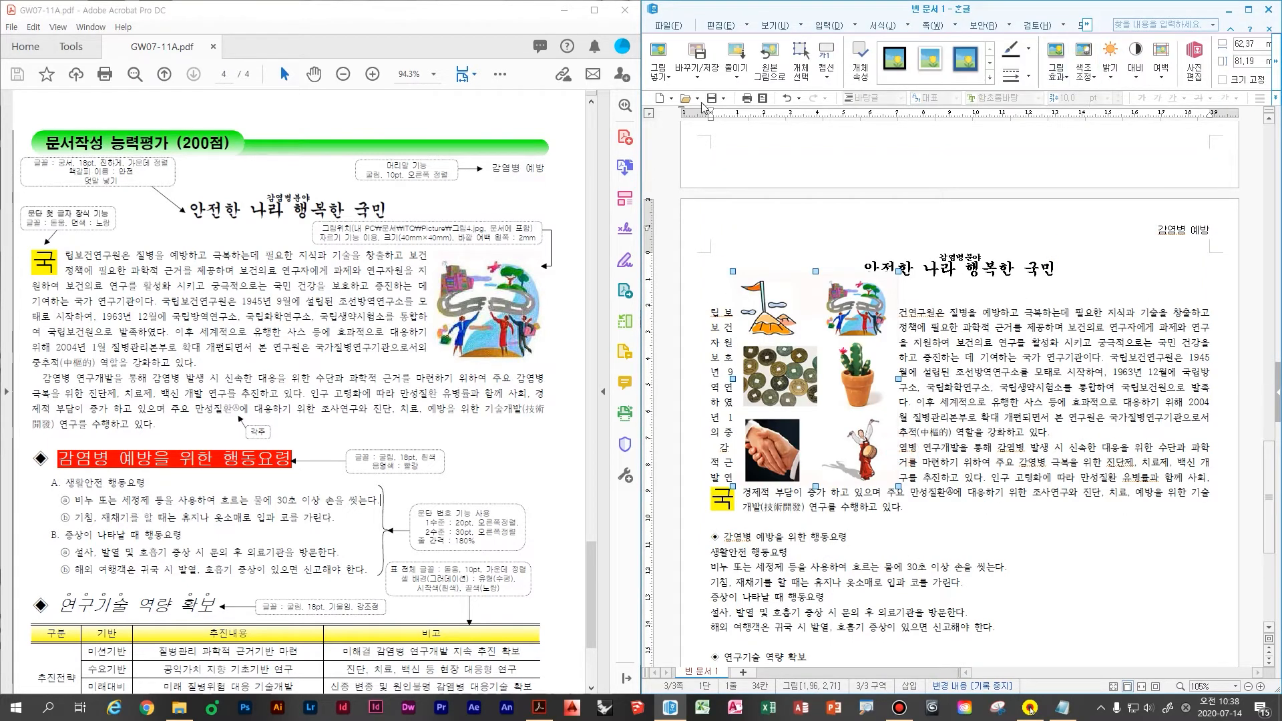
- Crop the inserted picture to its upper-right illustration of joined hands and people, about 26 × 25 mm
{"action": "left_click_drag", "start_coordinate": [642, 85], "coordinate": [567, 83]}
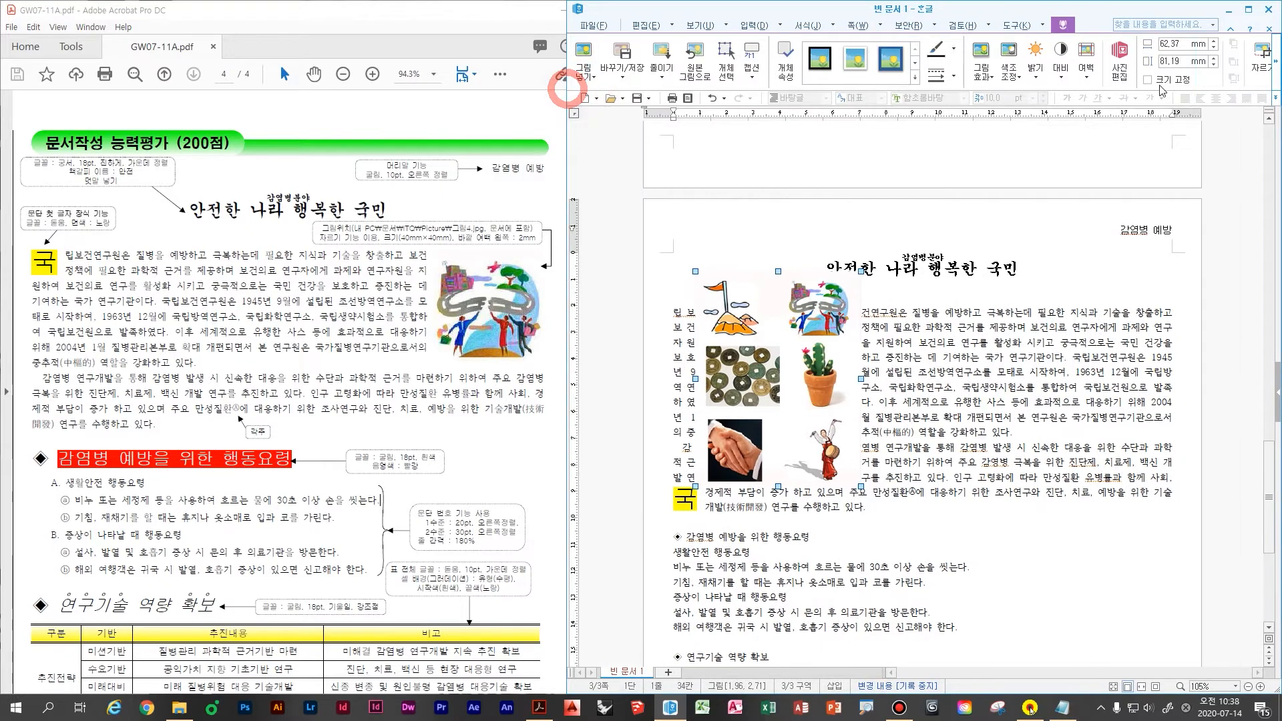
{"action": "left_click", "coordinate": [1262, 56]}
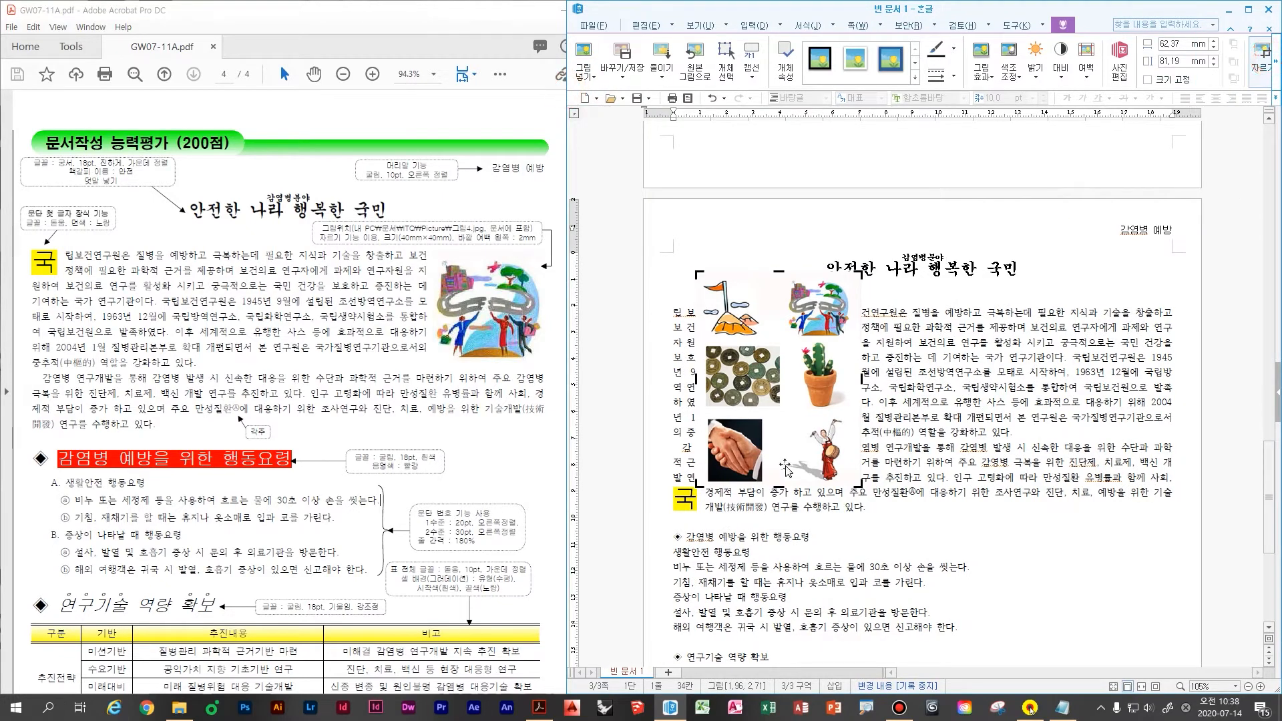
{"action": "left_click_drag", "start_coordinate": [698, 482], "coordinate": [785, 340]}
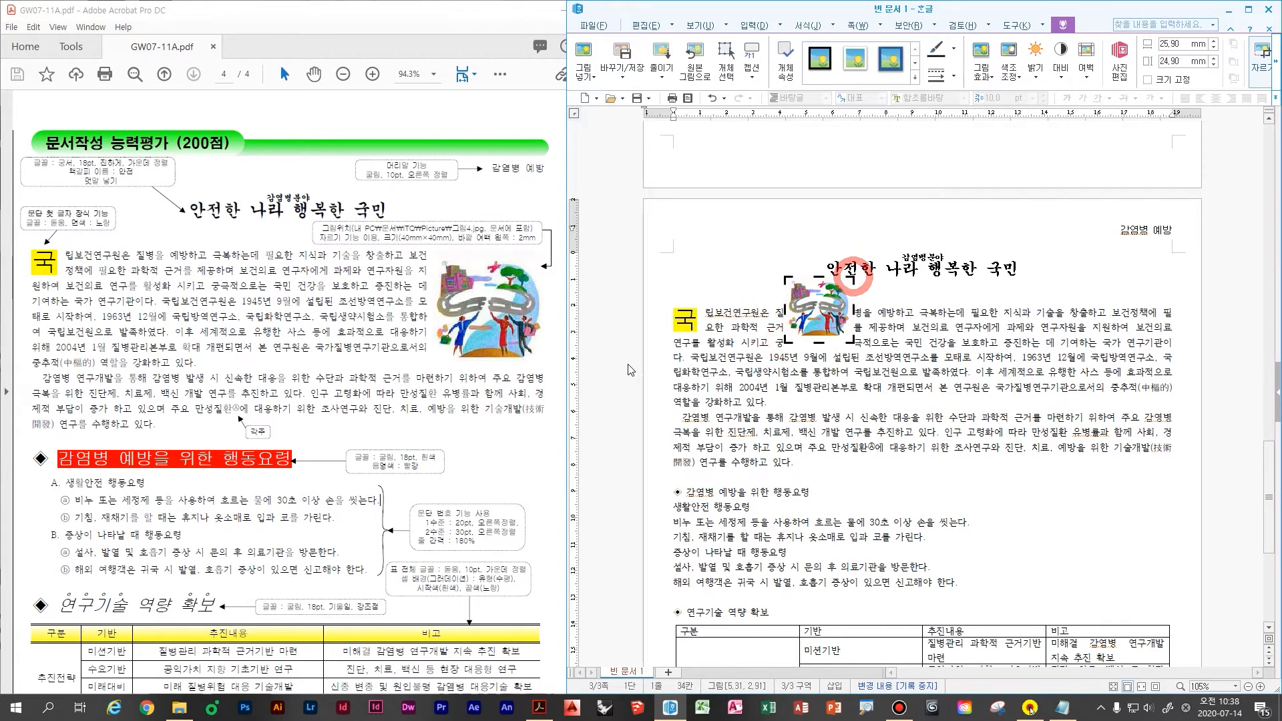
{"action": "left_click_drag", "start_coordinate": [569, 350], "coordinate": [642, 338]}
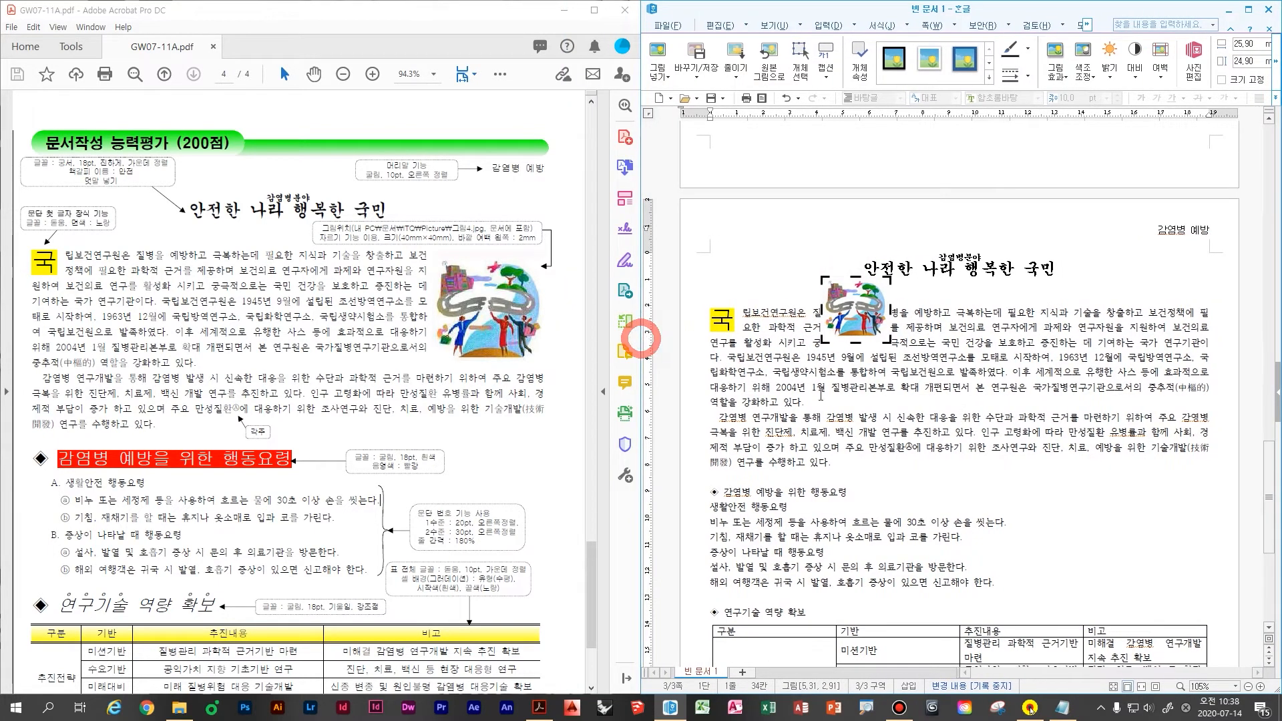
- Set the cropped picture's size to 40 × 40 mm with 크기 고정 and its left outer margin to 2 mm
{"action": "double_click", "coordinate": [857, 308]}
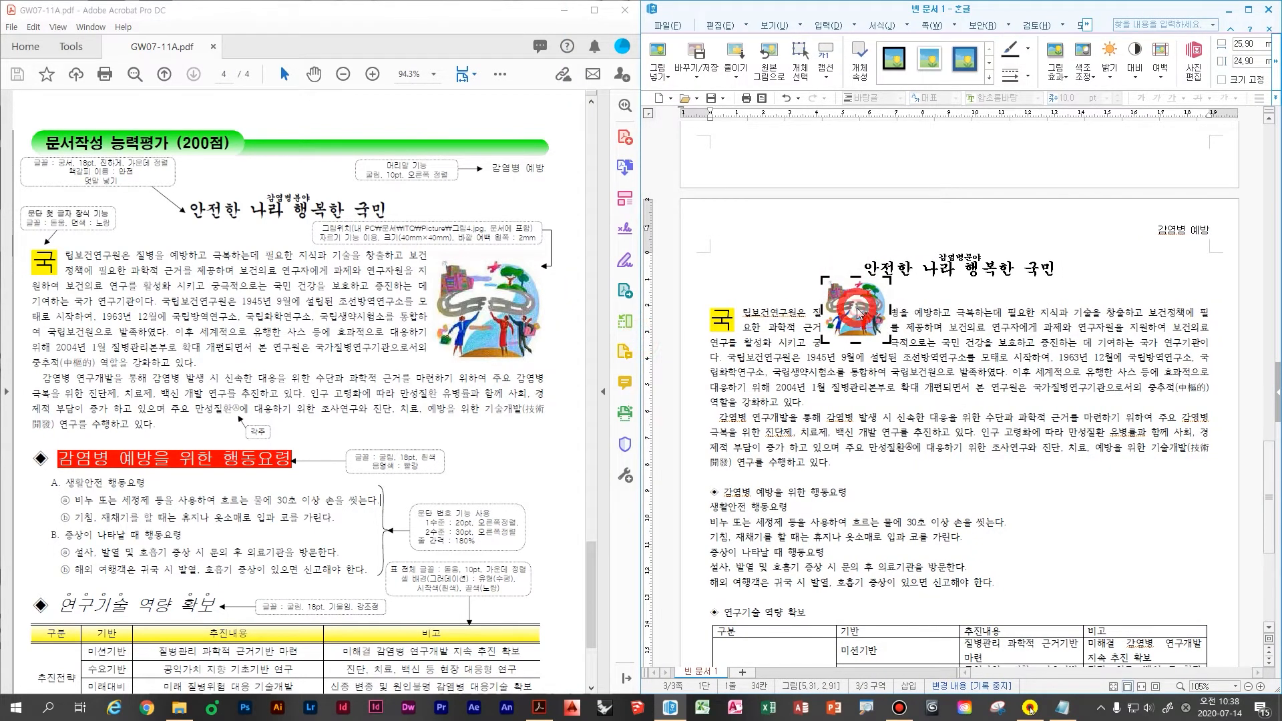
{"action": "key", "text": "Tab"}
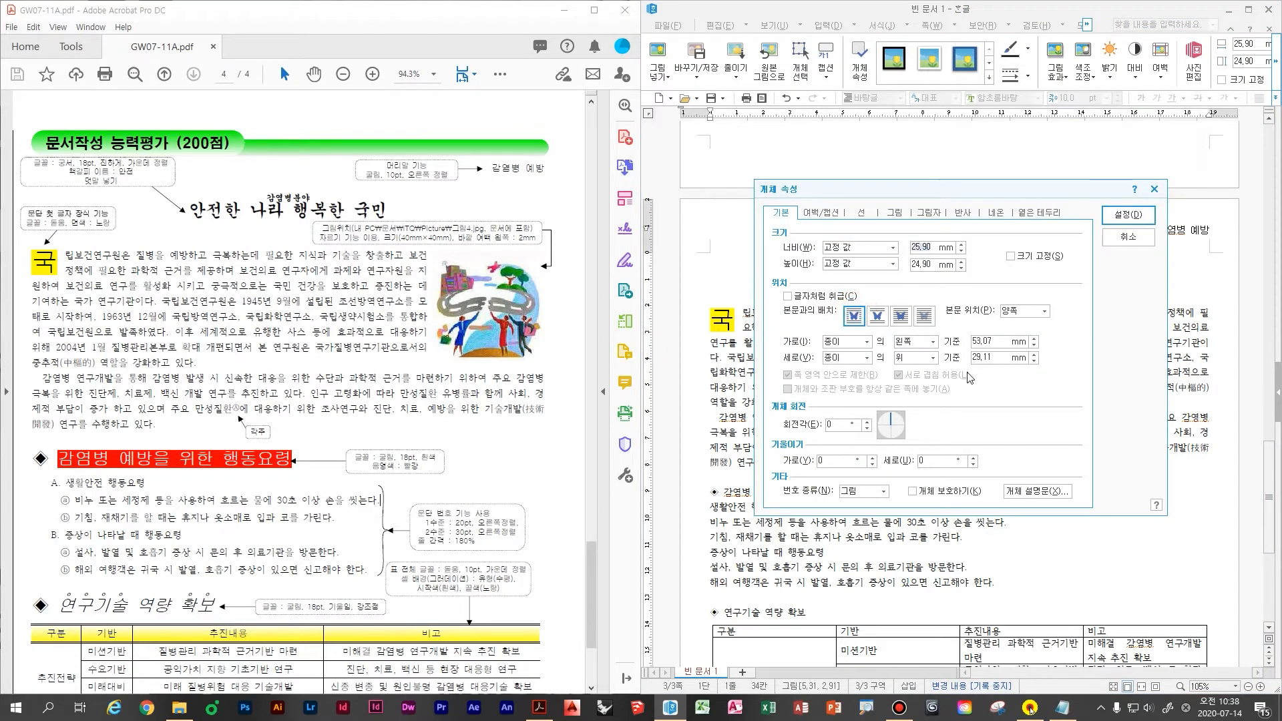
{"action": "type", "text": "40"}
{"action": "key", "text": "Tab"}
{"action": "key", "text": "Tab"}
{"action": "key", "text": "space"}
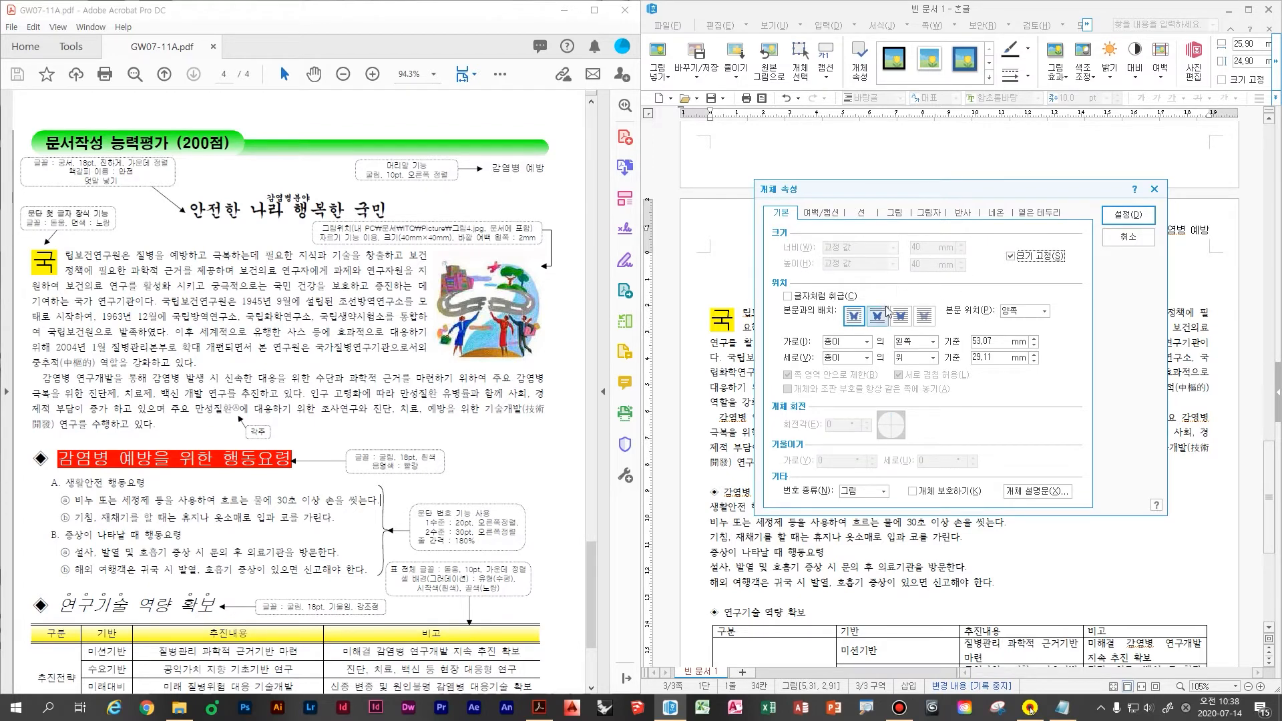
{"action": "key", "text": "ctrl+Tab"}
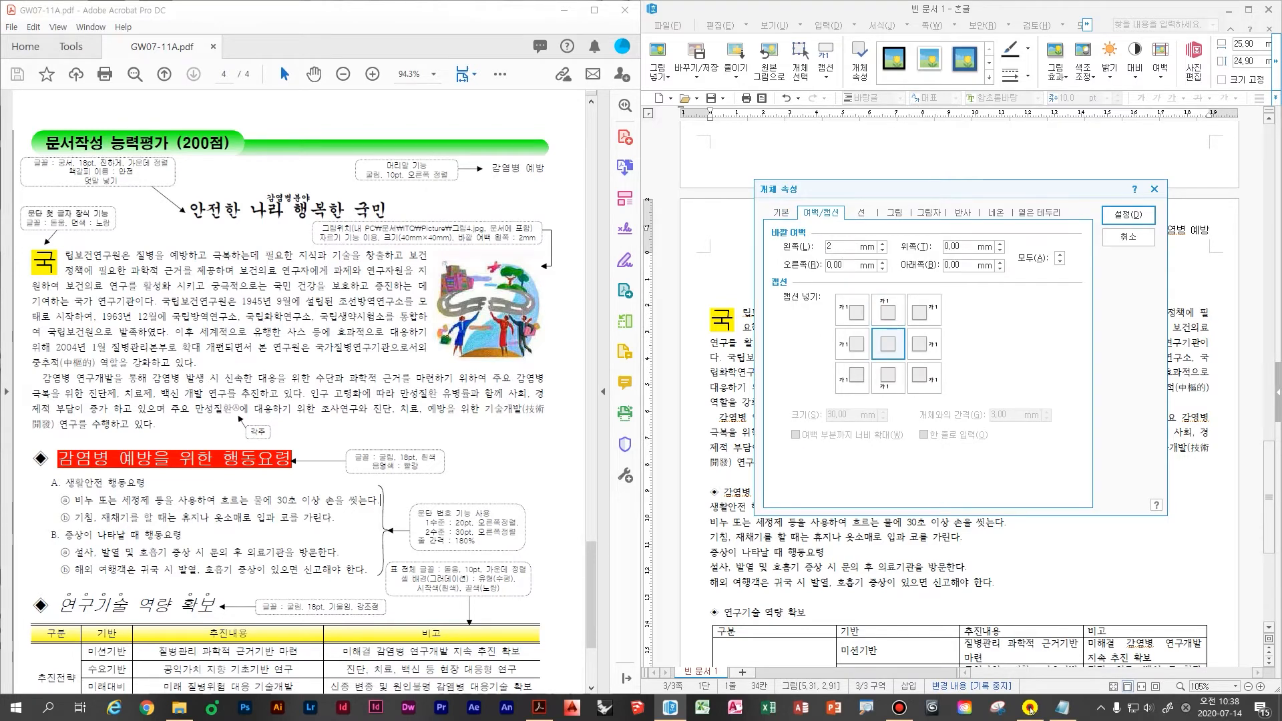
{"action": "type", "text": "2"}
{"action": "left_click", "coordinate": [1127, 215]}
- Move the picture to the right end of the first paragraph, at about 15.86 cm horizontally and 4.09 cm vertically
{"action": "left_click_drag", "start_coordinate": [911, 355], "coordinate": [1176, 371]}
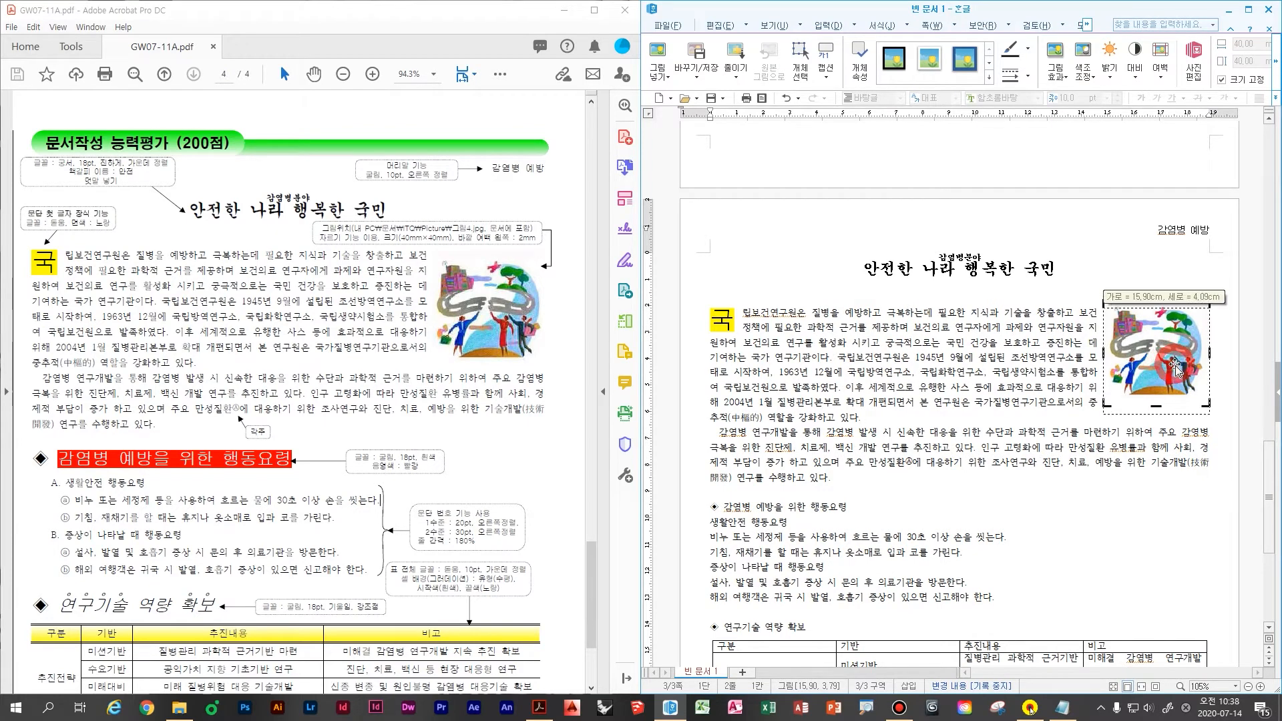
{"action": "left_click", "coordinate": [1093, 437]}
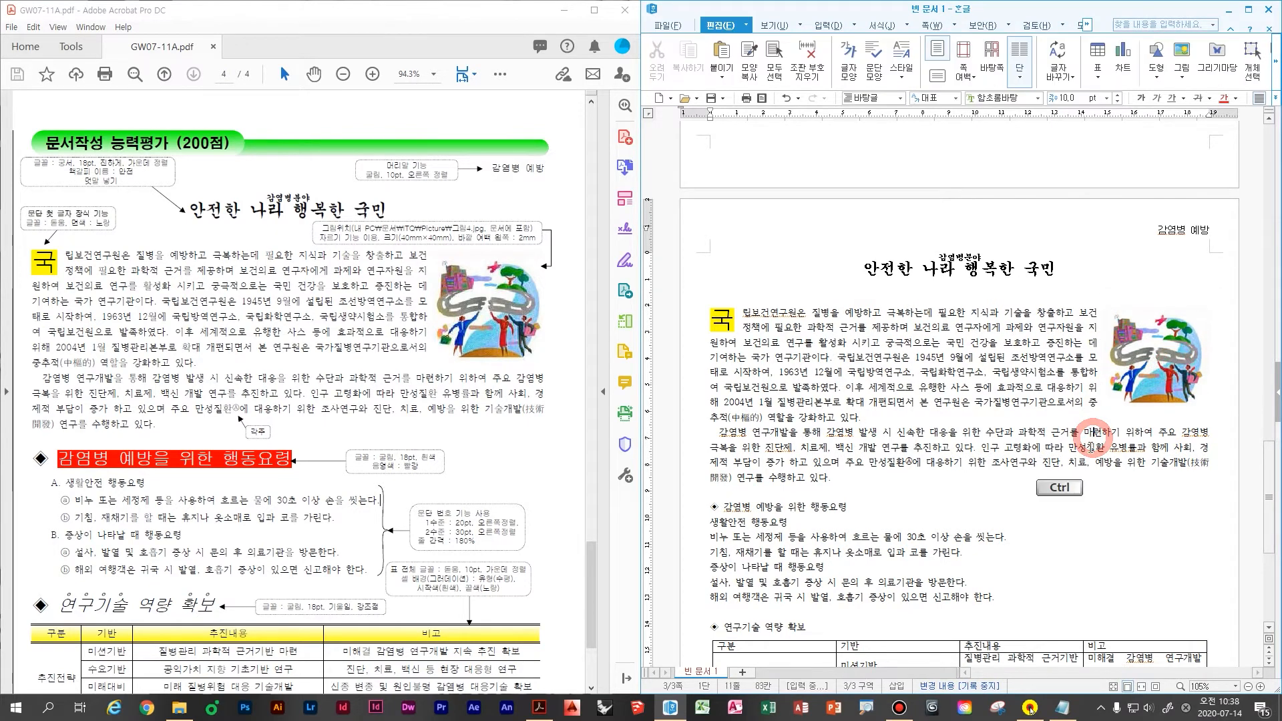
{"action": "left_click", "coordinate": [1105, 311], "text": "ctrl"}
{"action": "left_click_drag", "start_coordinate": [1105, 311], "coordinate": [1100, 386]}
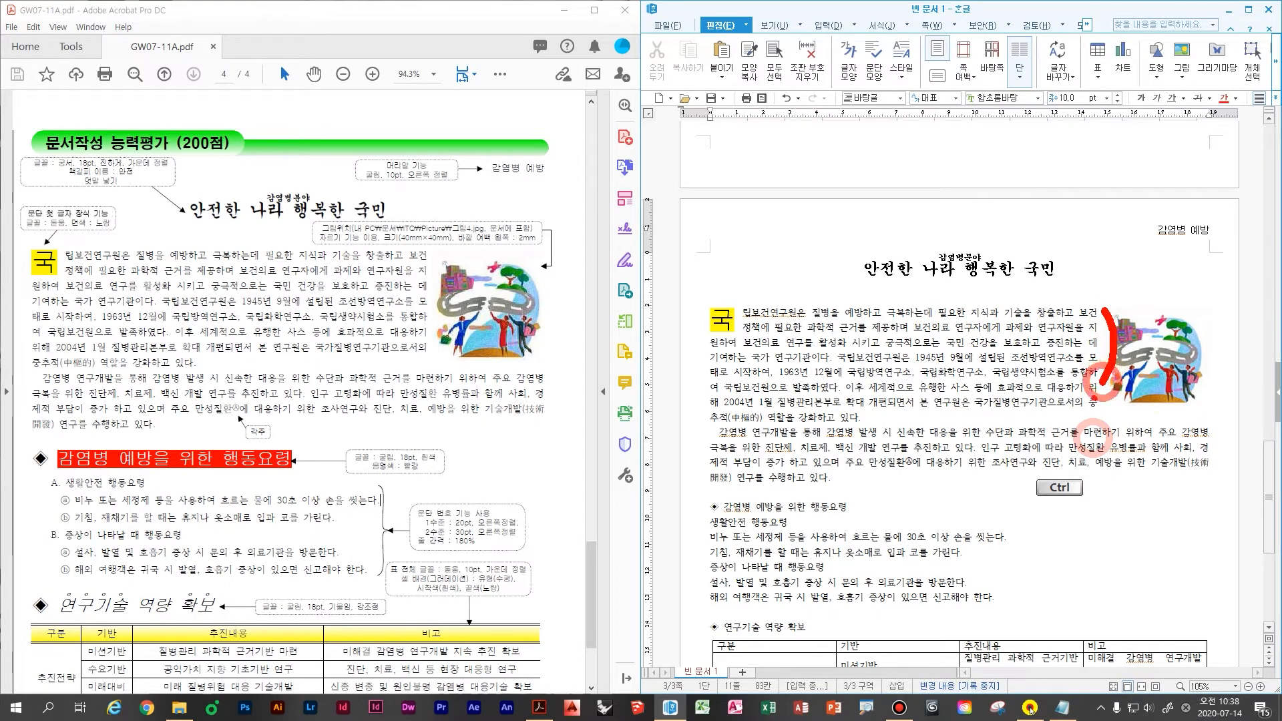
{"action": "left_click", "coordinate": [1143, 395]}
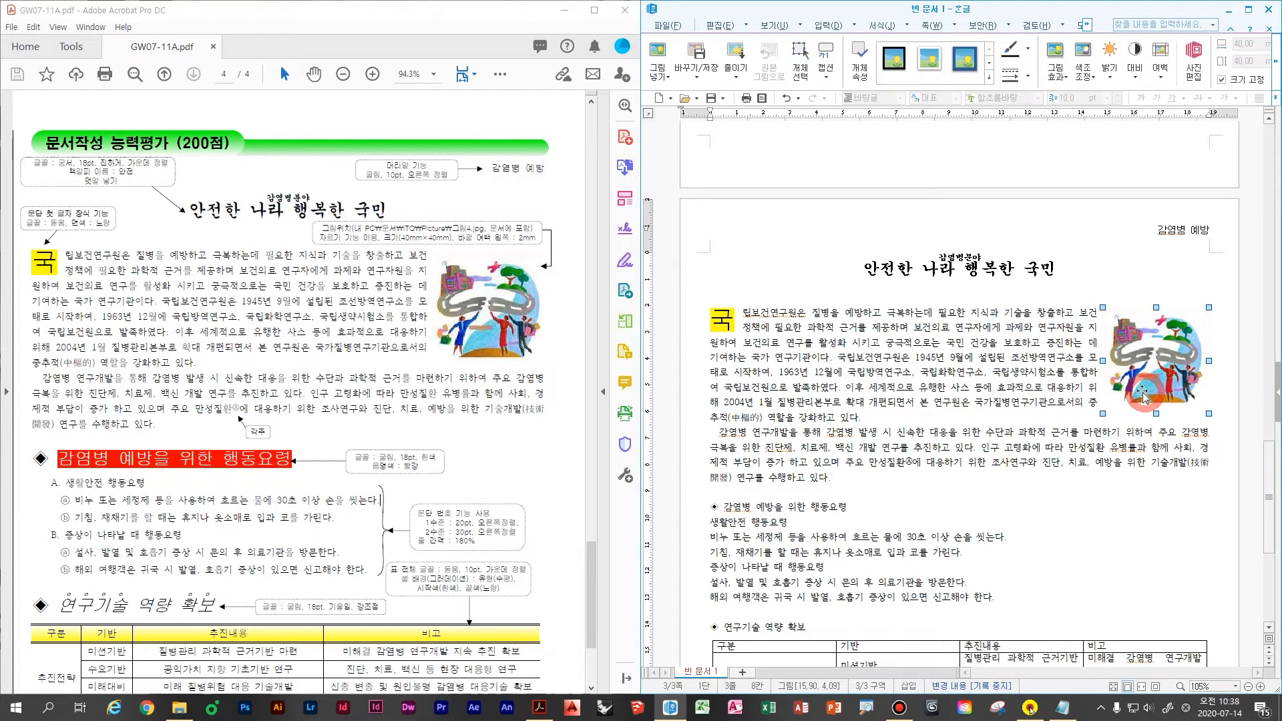
{"action": "left_click_drag", "start_coordinate": [1143, 395], "coordinate": [1126, 410]}
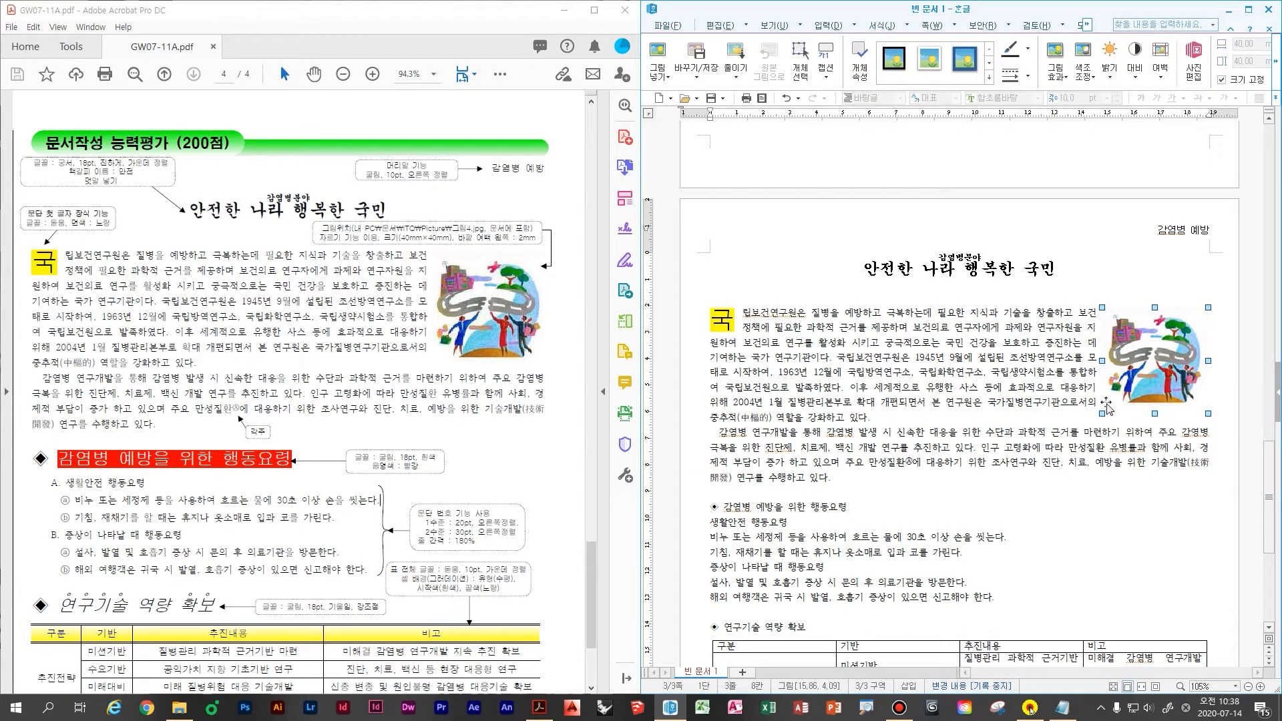
- Check the line endings against the PDF and retype 염 in "감염병" at the end of the second paragraph's first line
{"action": "left_click", "coordinate": [1208, 433]}
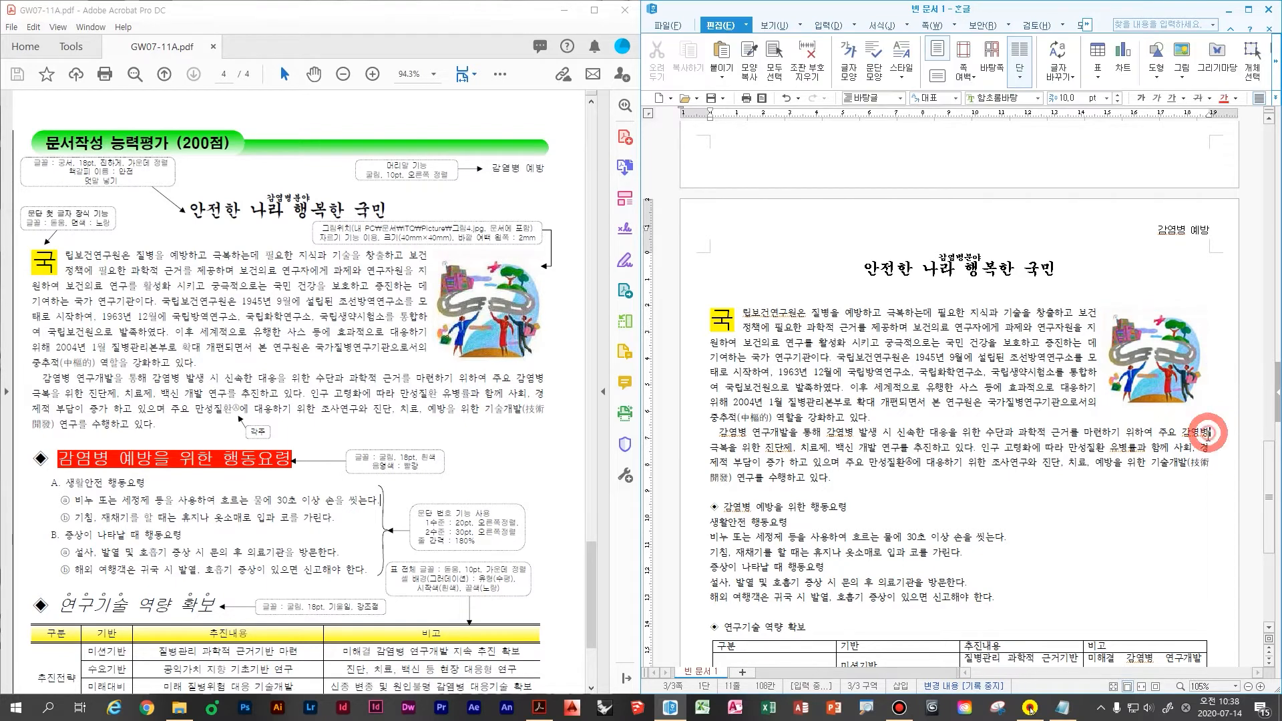
{"action": "left_click", "coordinate": [1210, 463]}
{"action": "left_click", "coordinate": [987, 468]}
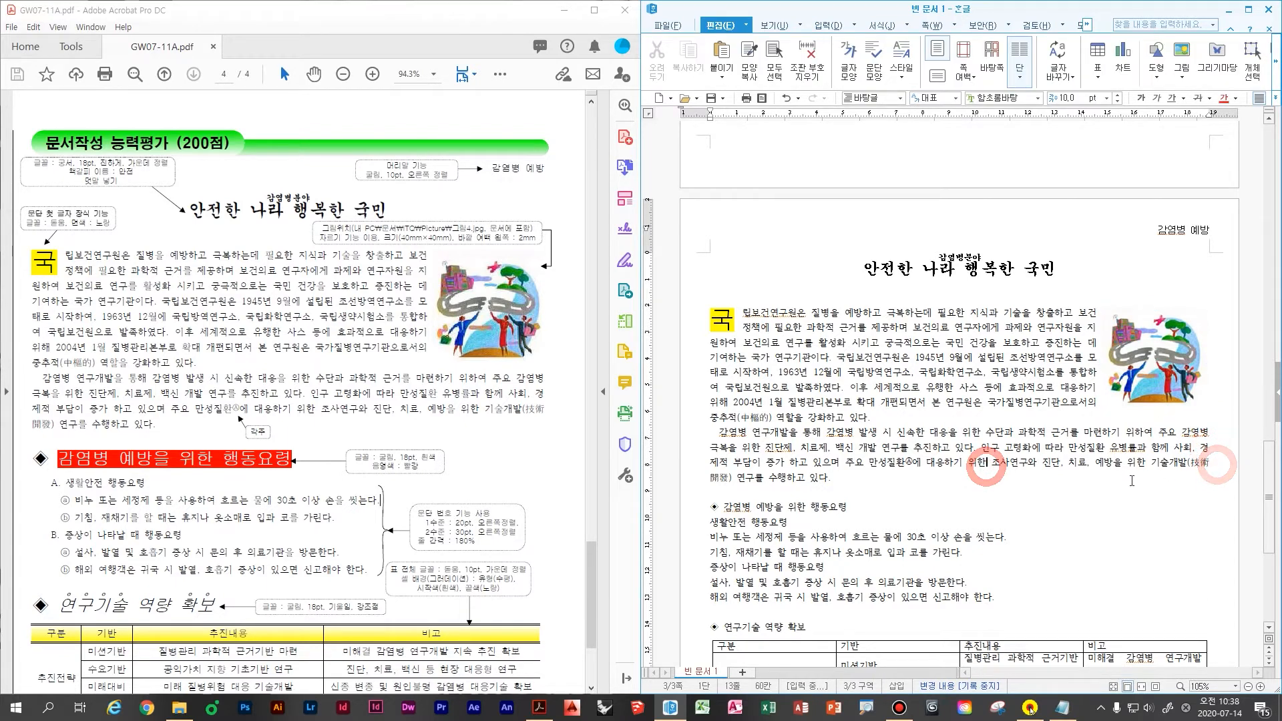
{"action": "scroll", "coordinate": [1134, 482], "scroll_direction": "up", "scroll_amount": 5}
{"action": "left_click_drag", "start_coordinate": [1080, 669], "coordinate": [1205, 667]}
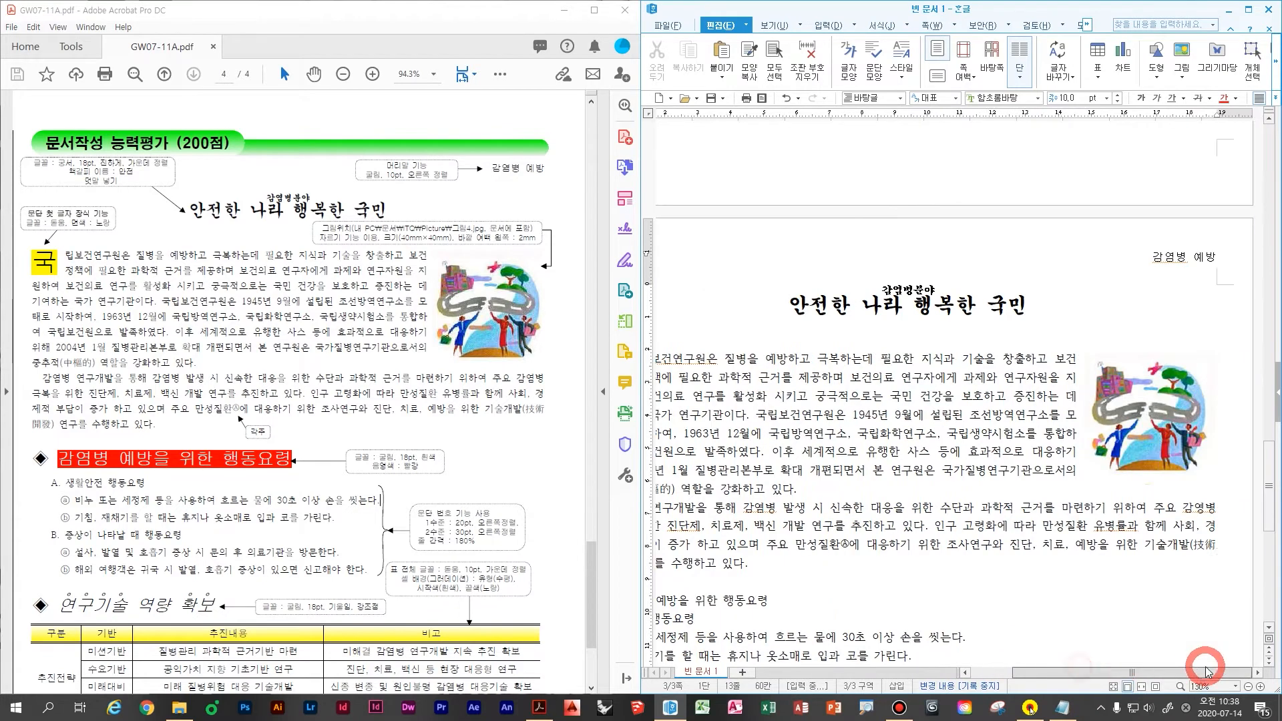
{"action": "left_click", "coordinate": [1204, 508]}
{"action": "key", "text": "BackSpace"}
{"action": "type", "text": "염"}
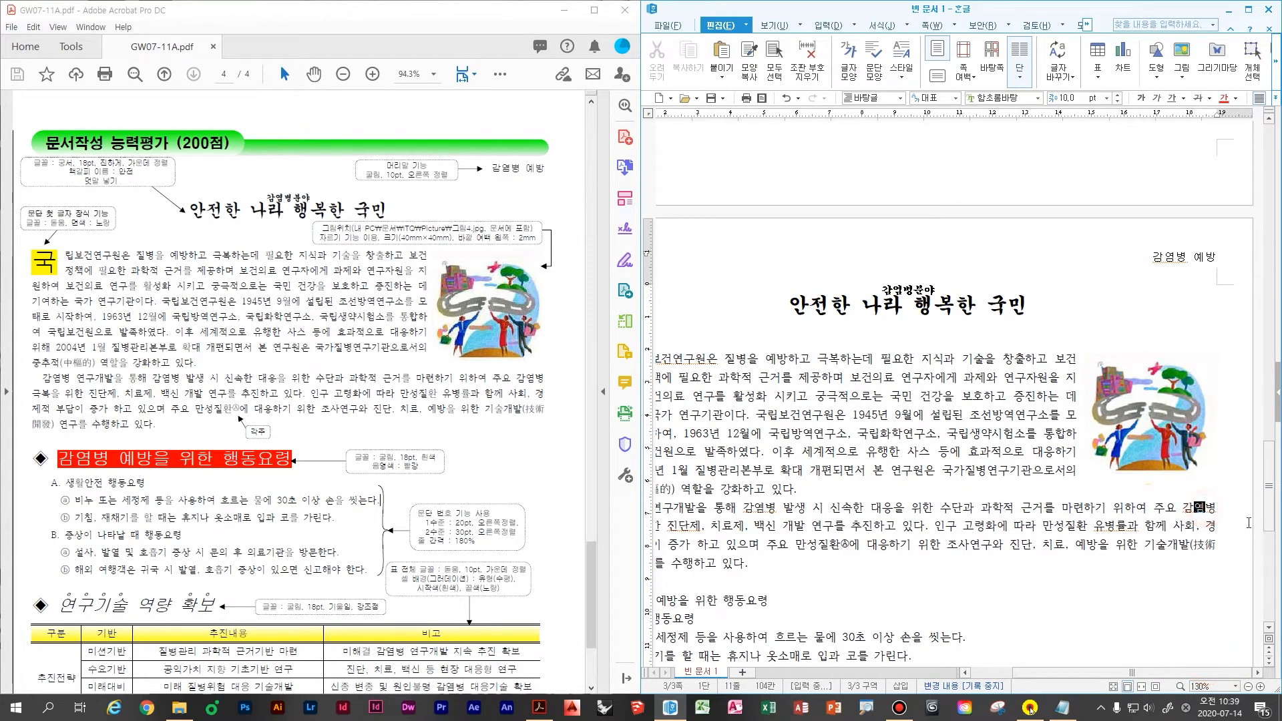
{"action": "left_click_drag", "start_coordinate": [1079, 673], "coordinate": [1039, 677]}
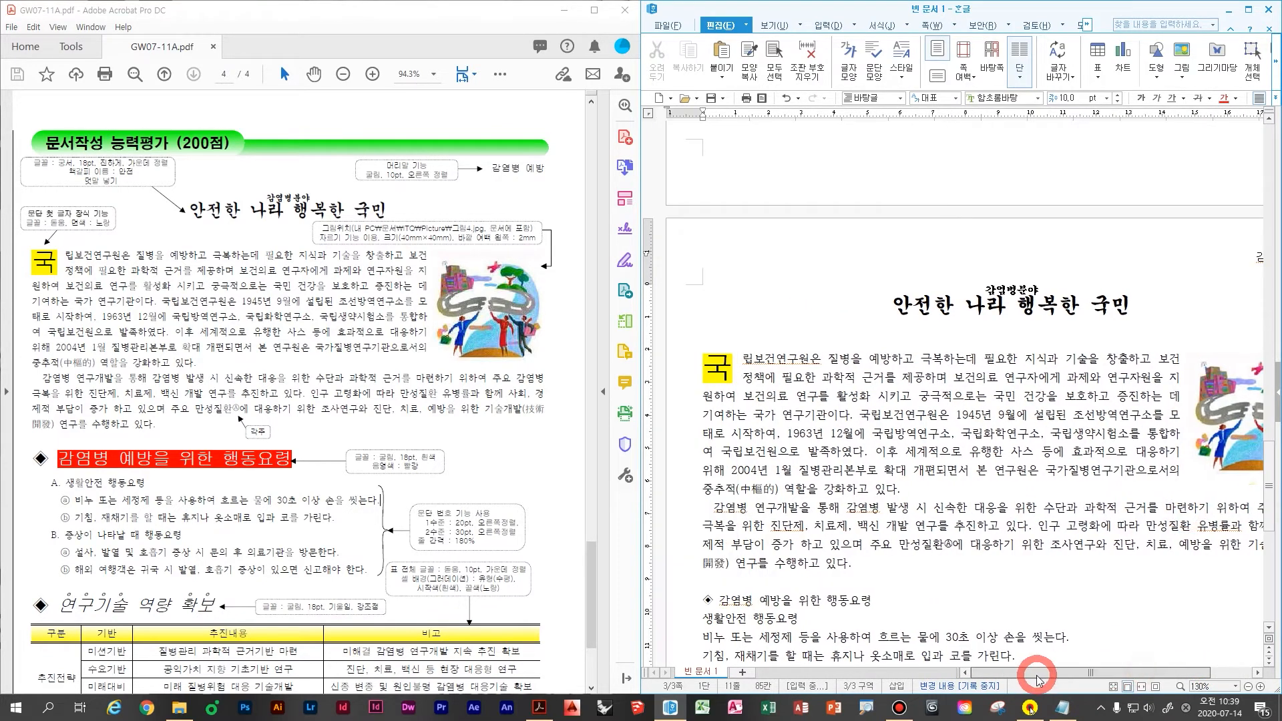
{"action": "scroll", "coordinate": [881, 527], "scroll_direction": "down", "scroll_amount": 3, "text": "ctrl"}
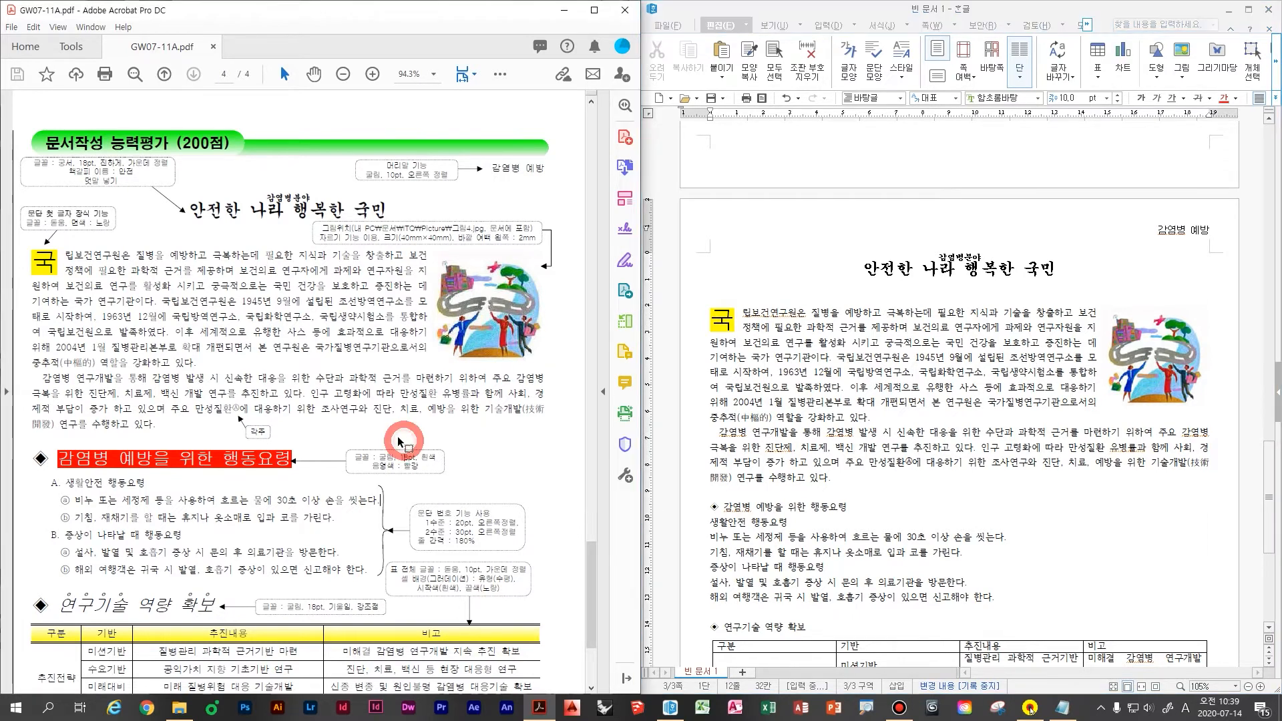
- Set the subheading "감염병 예방을 위한 행동요령", including its leading symbol, to 굴림 at 18 pt
{"action": "scroll", "coordinate": [558, 511], "scroll_direction": "down", "scroll_amount": 3}
{"action": "left_click", "coordinate": [758, 497]}
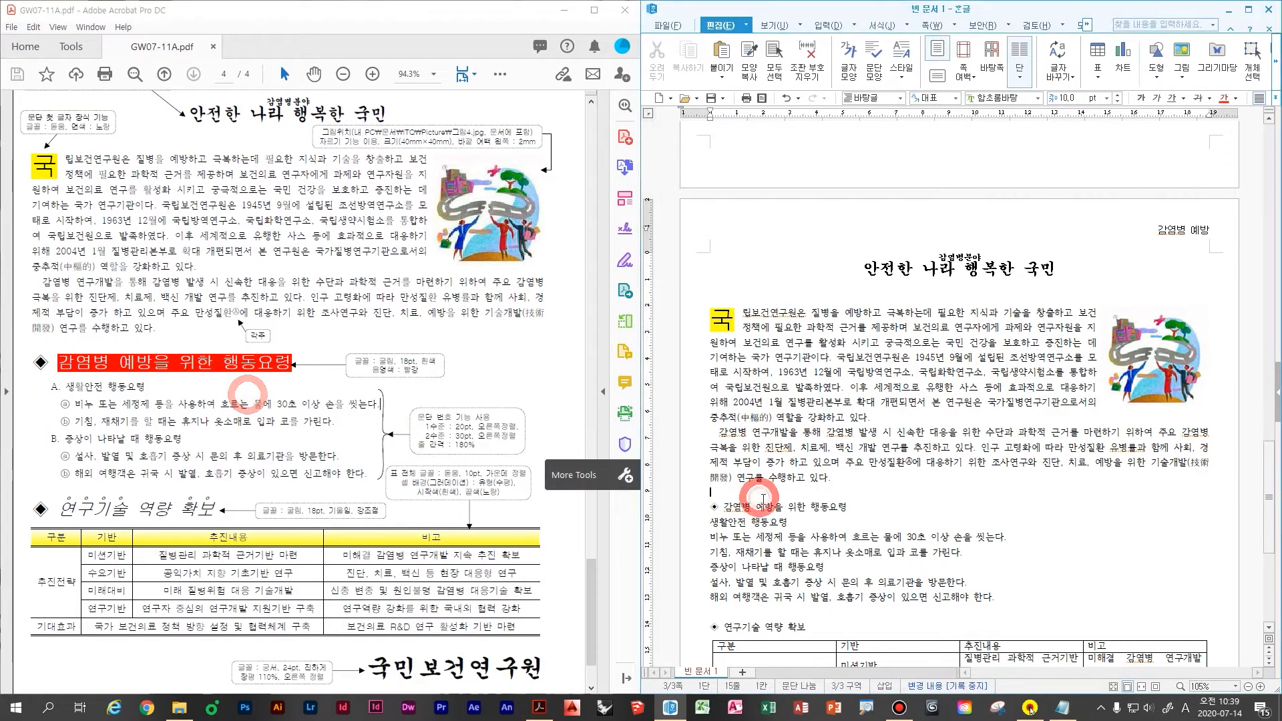
{"action": "scroll", "coordinate": [751, 495], "scroll_direction": "down", "scroll_amount": 1}
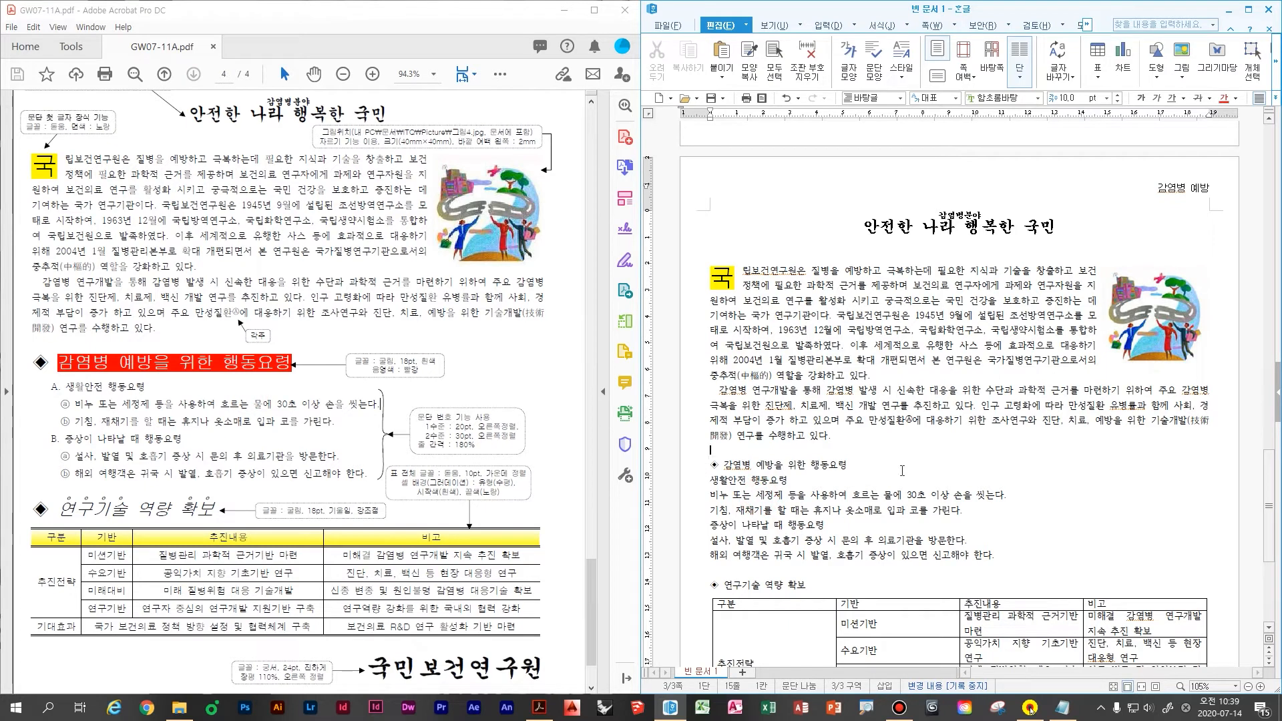
{"action": "left_click_drag", "start_coordinate": [853, 467], "coordinate": [678, 466]}
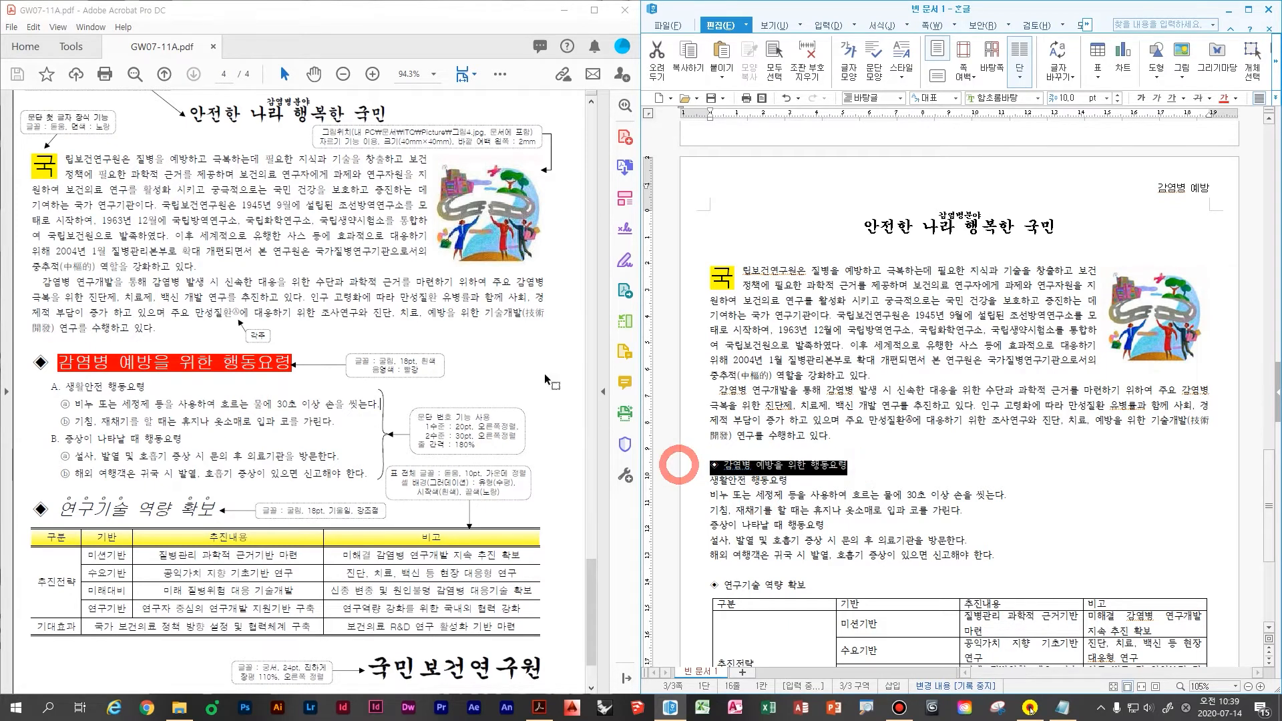
{"action": "left_click", "coordinate": [986, 98]}
{"action": "type", "text": "굴림"}
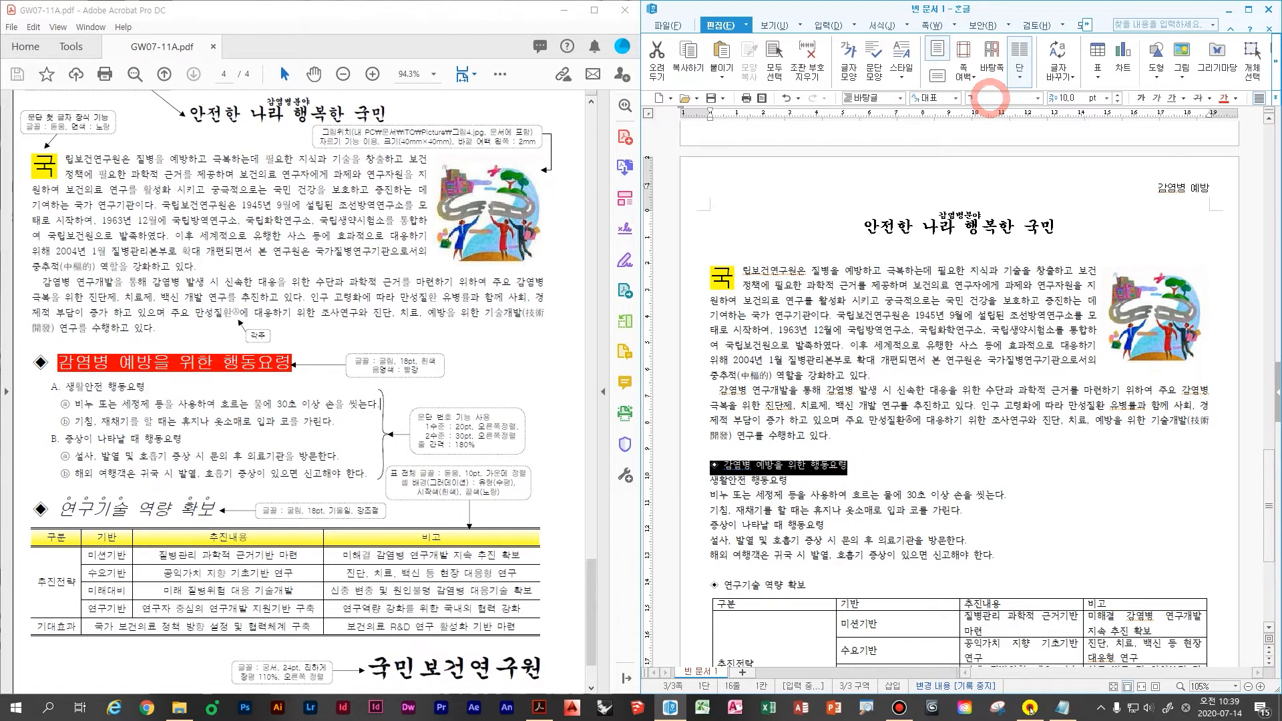
{"action": "key", "text": "Return"}
{"action": "left_click", "coordinate": [1068, 98]}
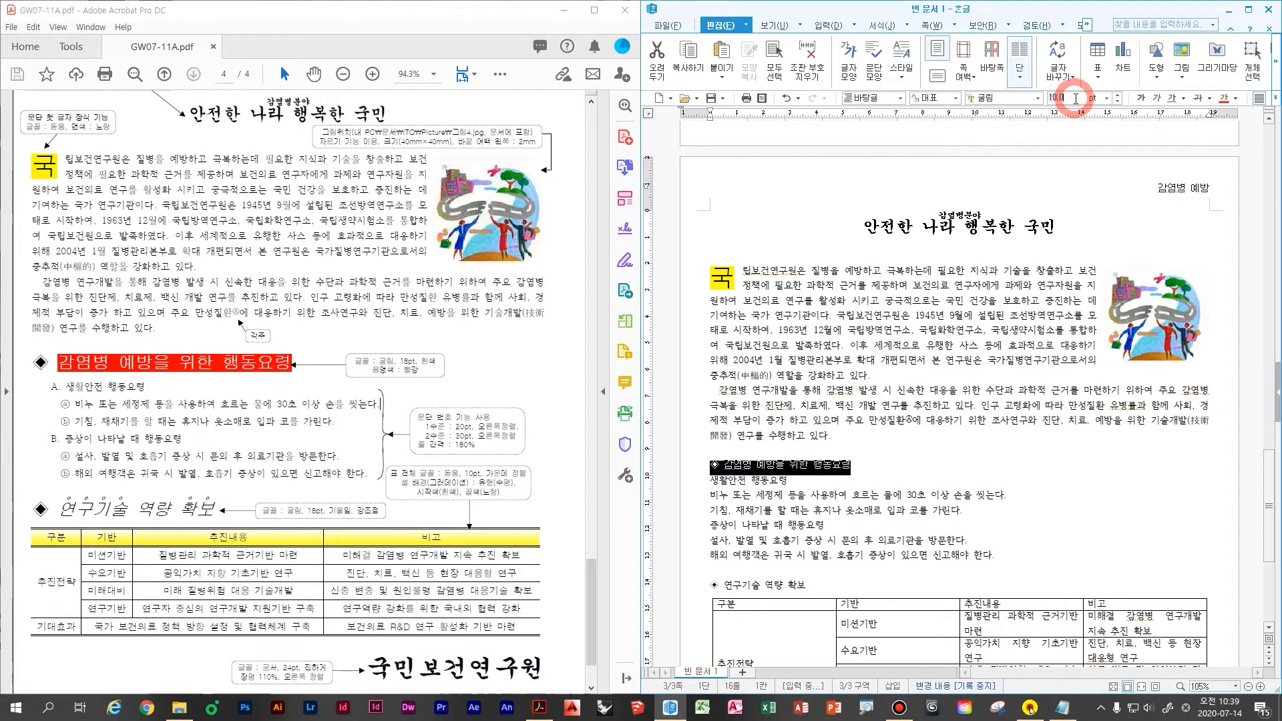
{"action": "type", "text": "18"}
{"action": "key", "text": "Return"}
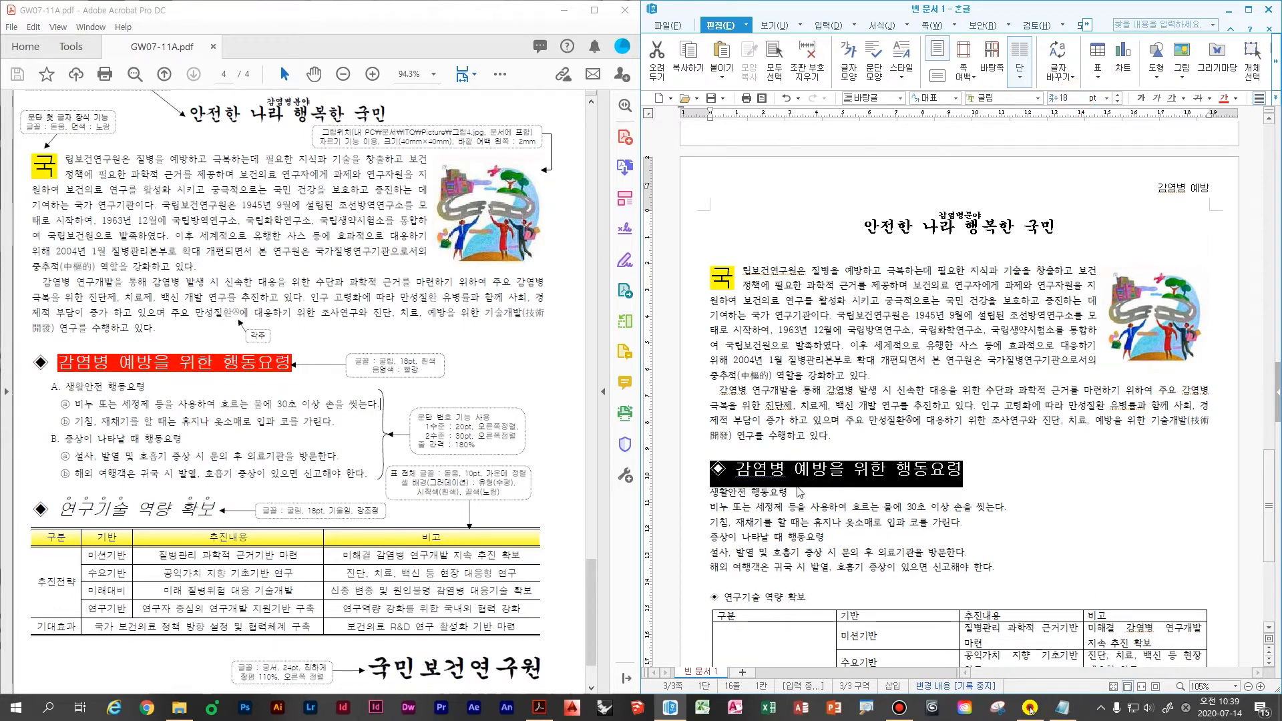
- Give the subheading text "감염병 예방을 위한 행동요령", without its leading symbol, a white font colour and red shading
{"action": "left_click", "coordinate": [799, 492]}
{"action": "left_click_drag", "start_coordinate": [734, 468], "coordinate": [1027, 462]}
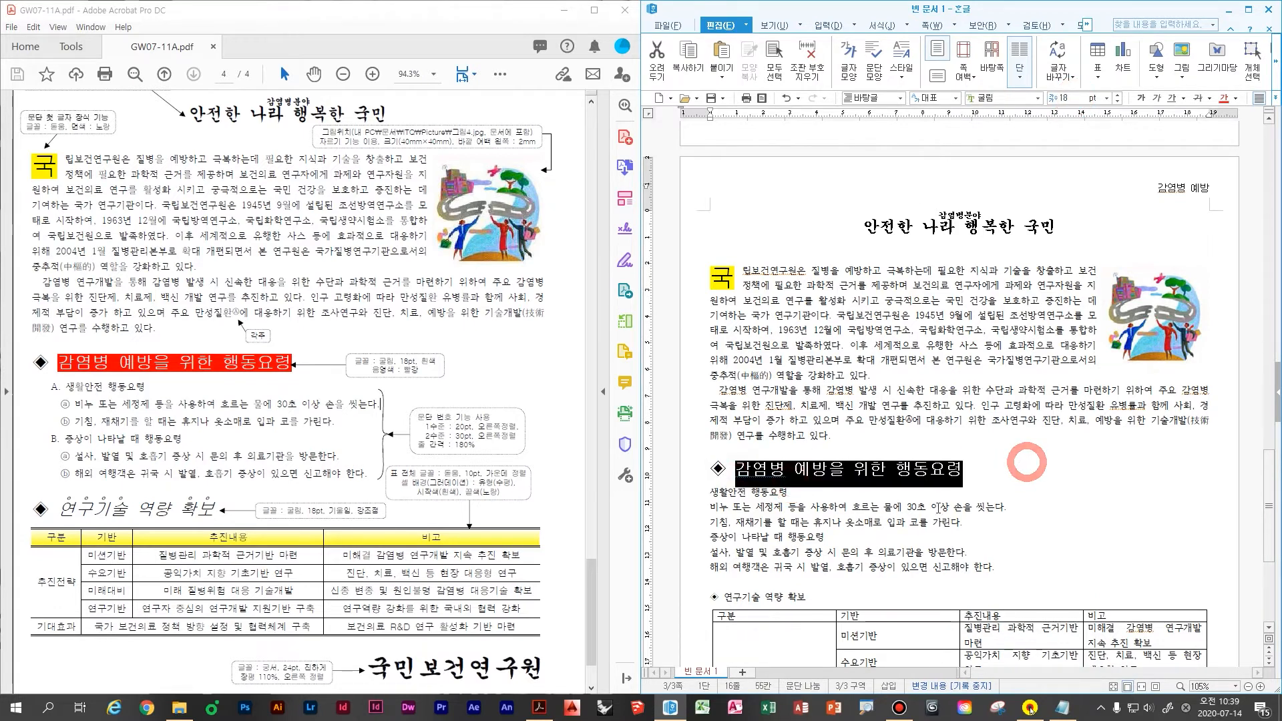
{"action": "key", "text": "alt+l"}
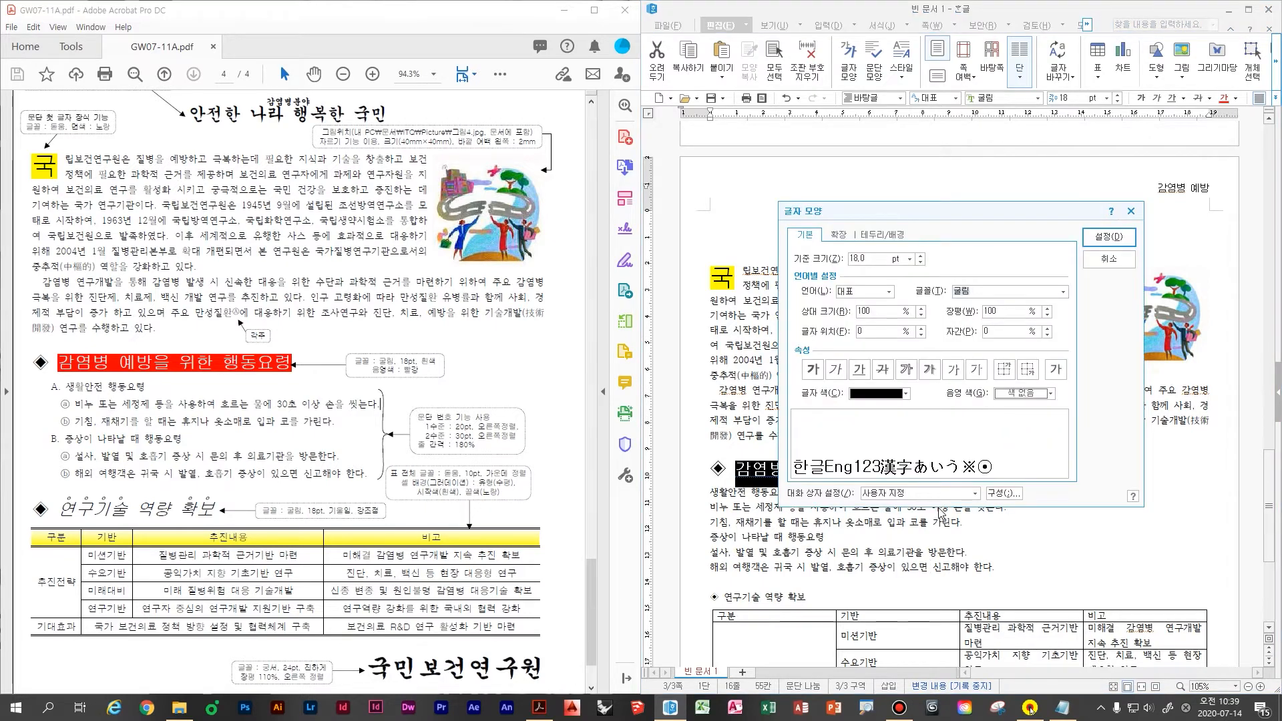
{"action": "left_click", "coordinate": [872, 396]}
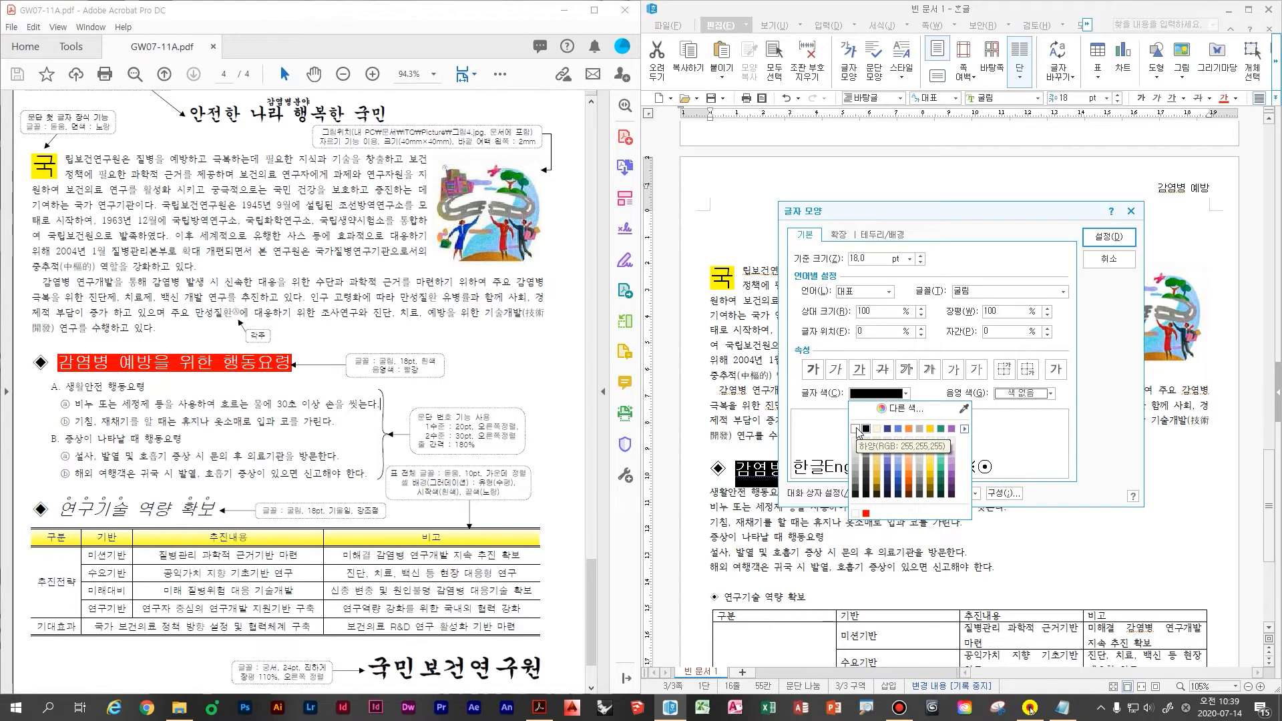
{"action": "left_click", "coordinate": [857, 430]}
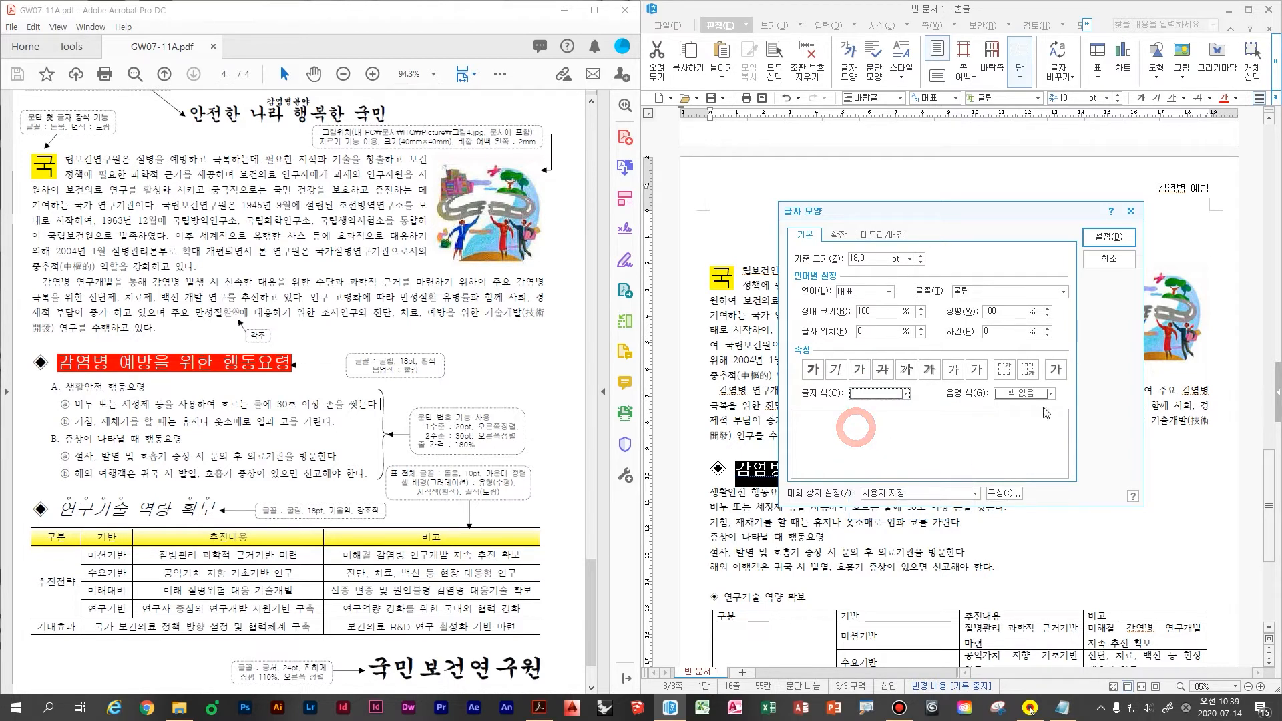
{"action": "left_click", "coordinate": [1024, 393]}
{"action": "left_click", "coordinate": [1011, 429]}
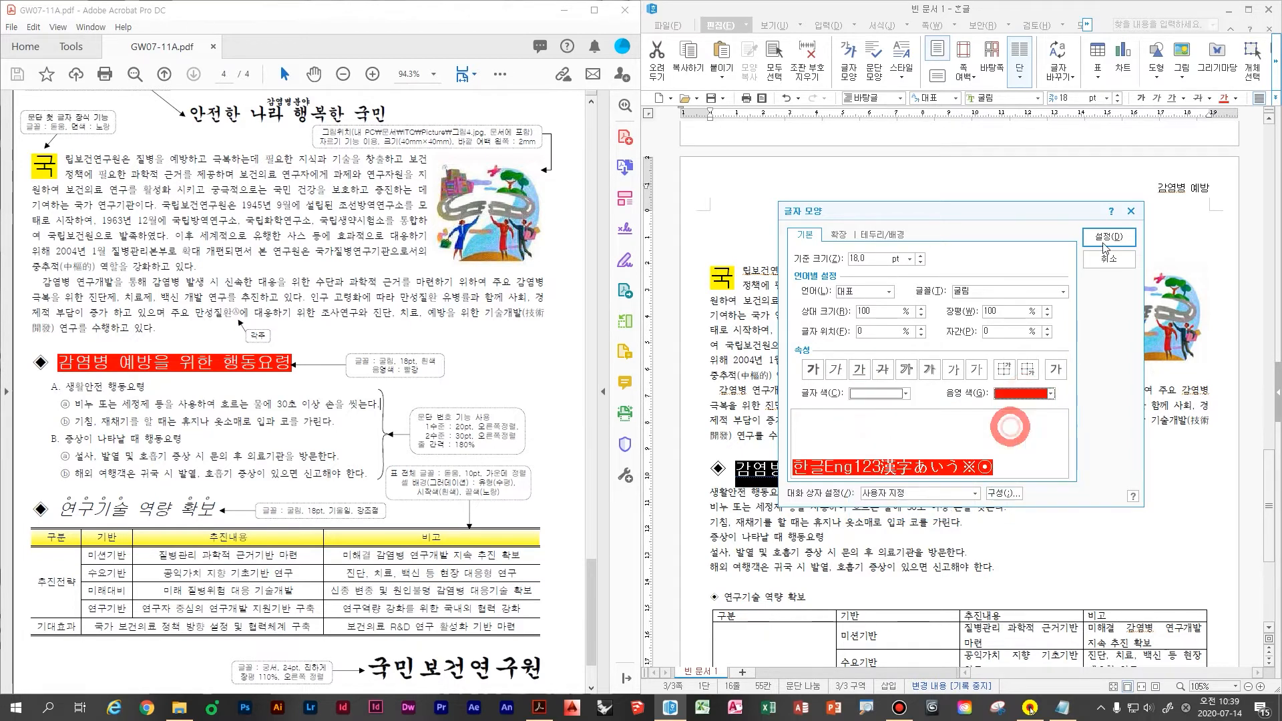
{"action": "left_click", "coordinate": [1103, 239]}
- Select the six lines under the red subheading, from "생활안전 행동요령" through "해외 여행객은 귀국 시 발열, 호흡기 증상이 있으면 신고해야 한다."
{"action": "left_click", "coordinate": [958, 514]}
{"action": "scroll", "coordinate": [959, 514], "scroll_direction": "down", "scroll_amount": 3}
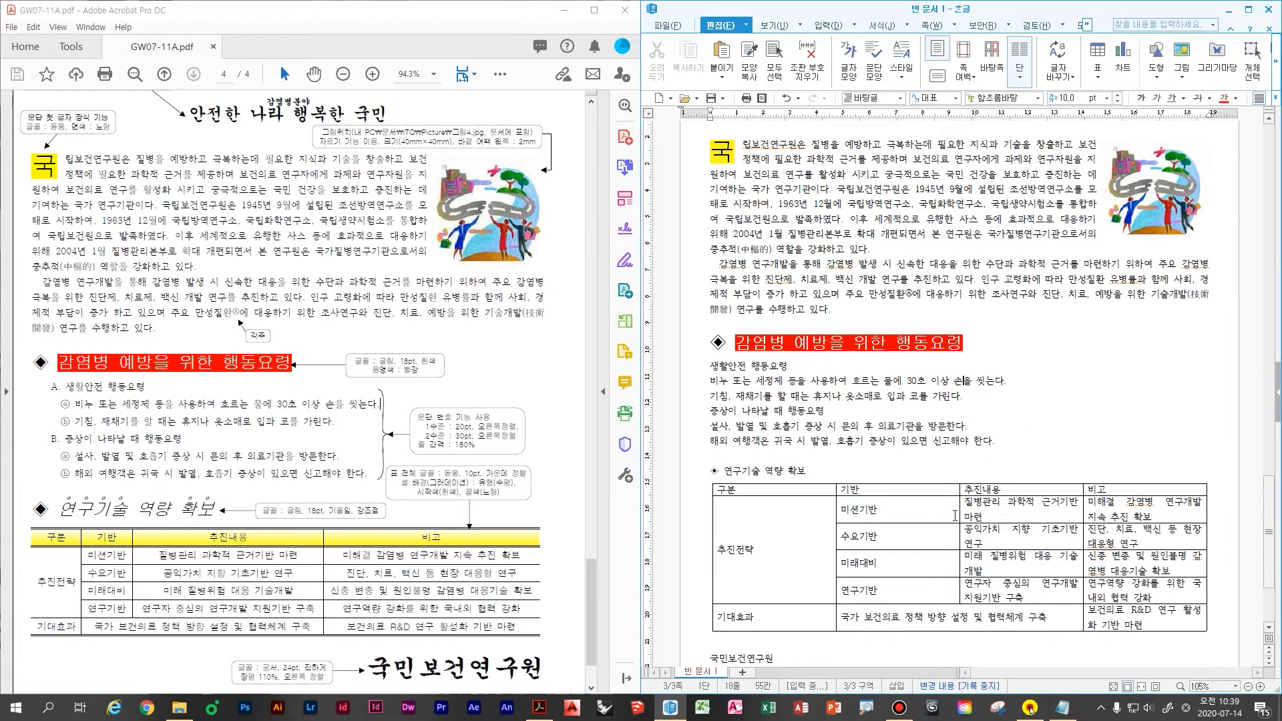
{"action": "left_click_drag", "start_coordinate": [709, 368], "coordinate": [1020, 442]}
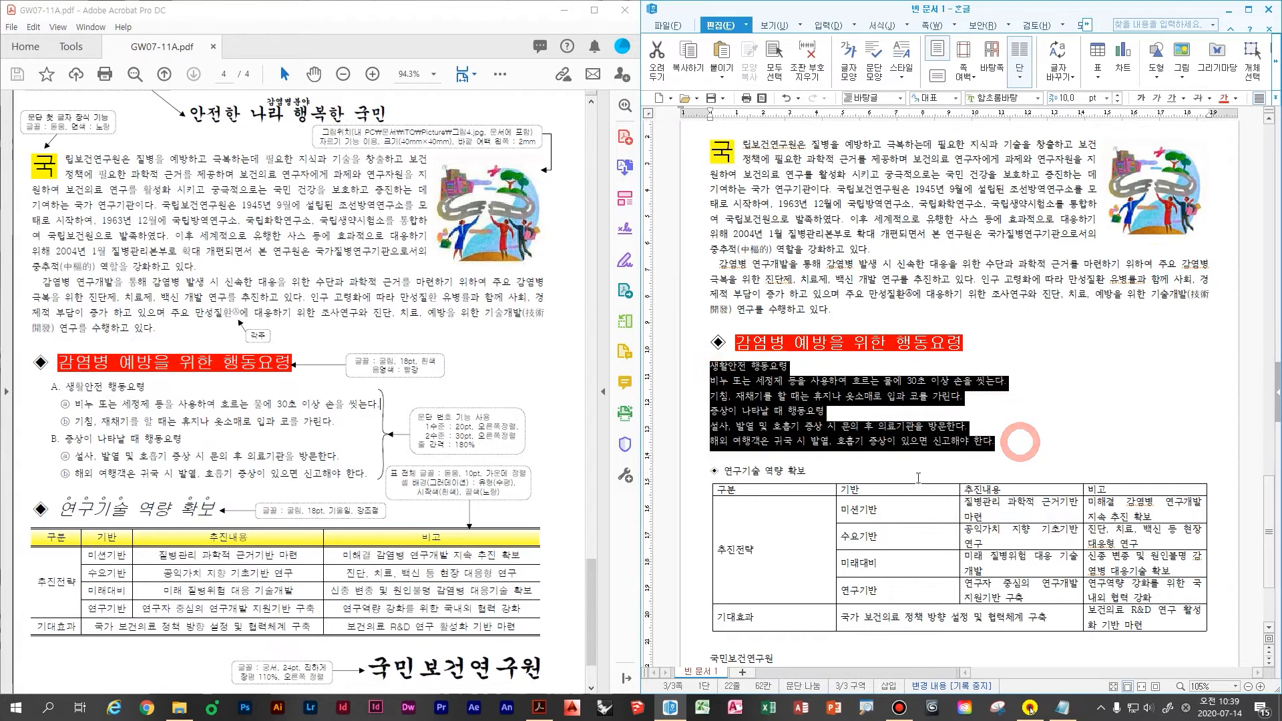
{"action": "key", "text": "ctrl"}
{"action": "left_click_drag", "start_coordinate": [1039, 316], "coordinate": [1064, 316]}
{"action": "left_click_drag", "start_coordinate": [1051, 293], "coordinate": [1044, 333]}
{"action": "mouse_move", "coordinate": [1080, 307]}
{"action": "left_mouse_down"}
{"action": "mouse_move", "coordinate": [1066, 342]}
{"action": "mouse_move", "coordinate": [1098, 327]}
{"action": "left_mouse_up"}
{"action": "mouse_move", "coordinate": [1130, 280]}
{"action": "left_mouse_down"}
{"action": "mouse_move", "coordinate": [1126, 363]}
{"action": "mouse_move", "coordinate": [1055, 441]}
{"action": "left_mouse_up"}
{"action": "left_click_drag", "start_coordinate": [1094, 400], "coordinate": [1088, 423]}
{"action": "mouse_move", "coordinate": [1157, 464]}
{"action": "left_mouse_down"}
{"action": "mouse_move", "coordinate": [1196, 451]}
{"action": "mouse_move", "coordinate": [1200, 391]}
{"action": "left_mouse_up"}
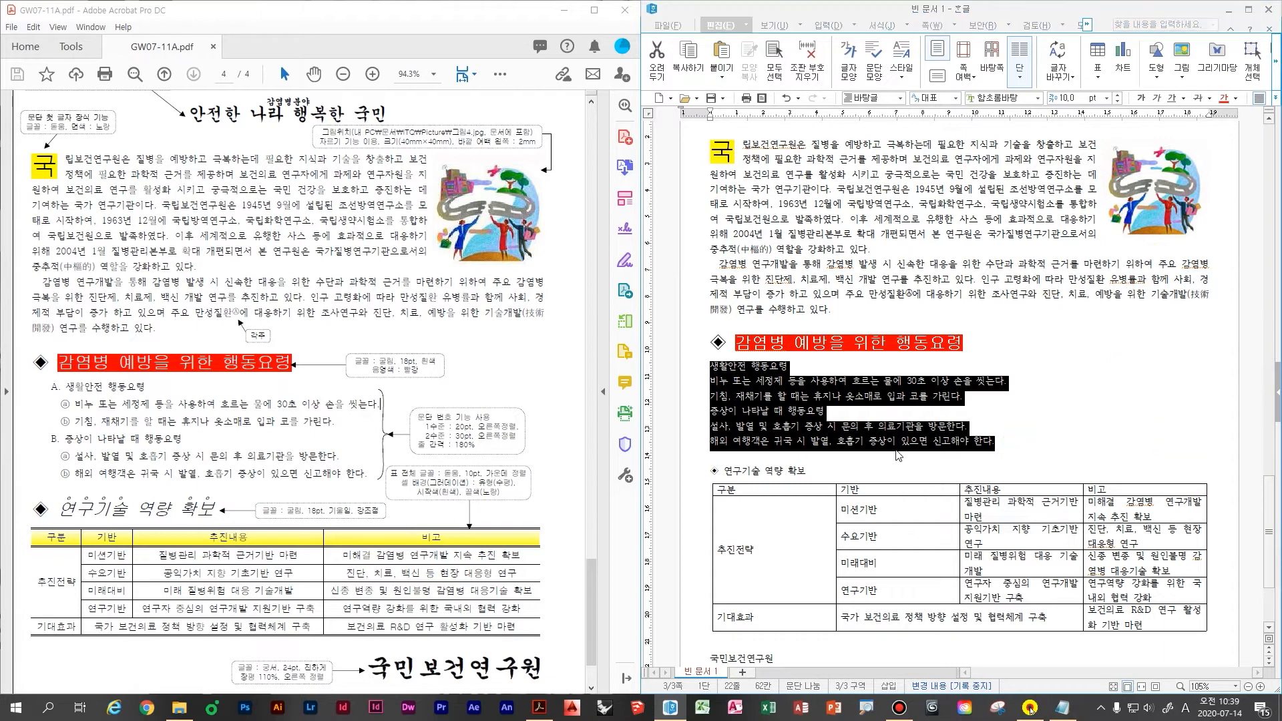
- Choose the A., 1., 가., (a) paragraph numbering shape for the selected lines and open its custom definition
{"action": "key", "text": "ctrl+k"}
{"action": "key", "text": "n"}
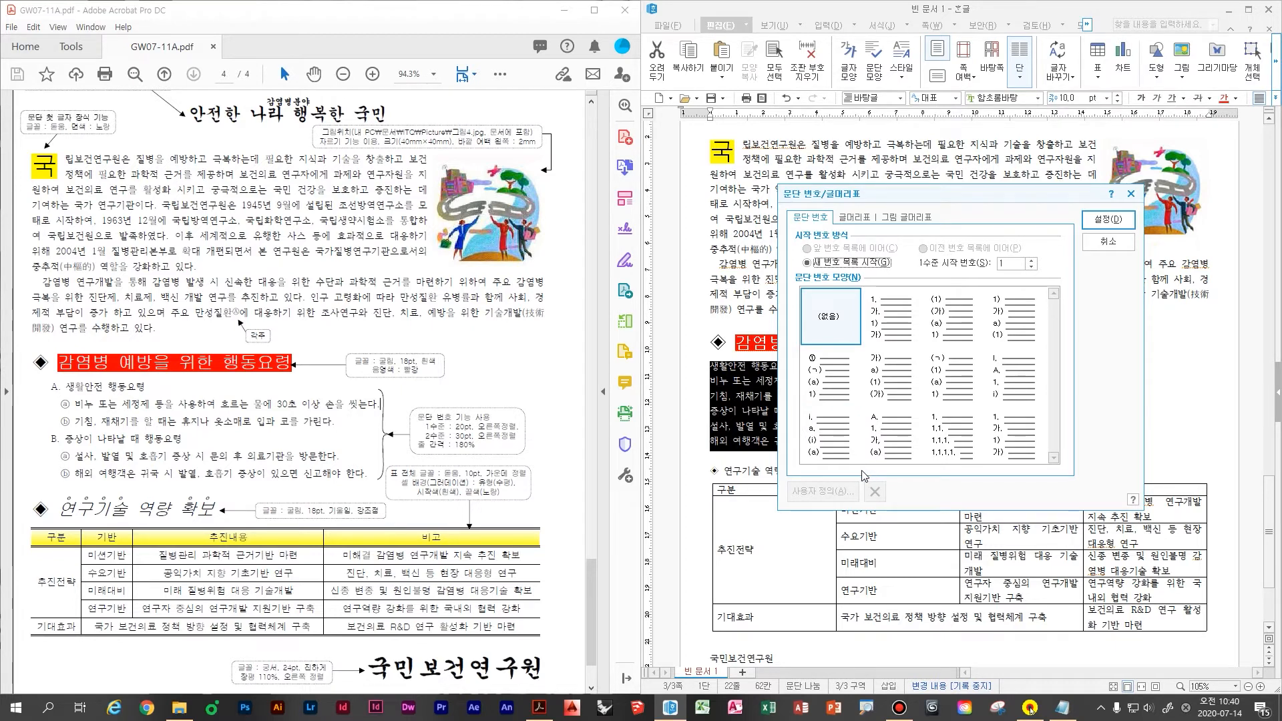
{"action": "left_click", "coordinate": [888, 453]}
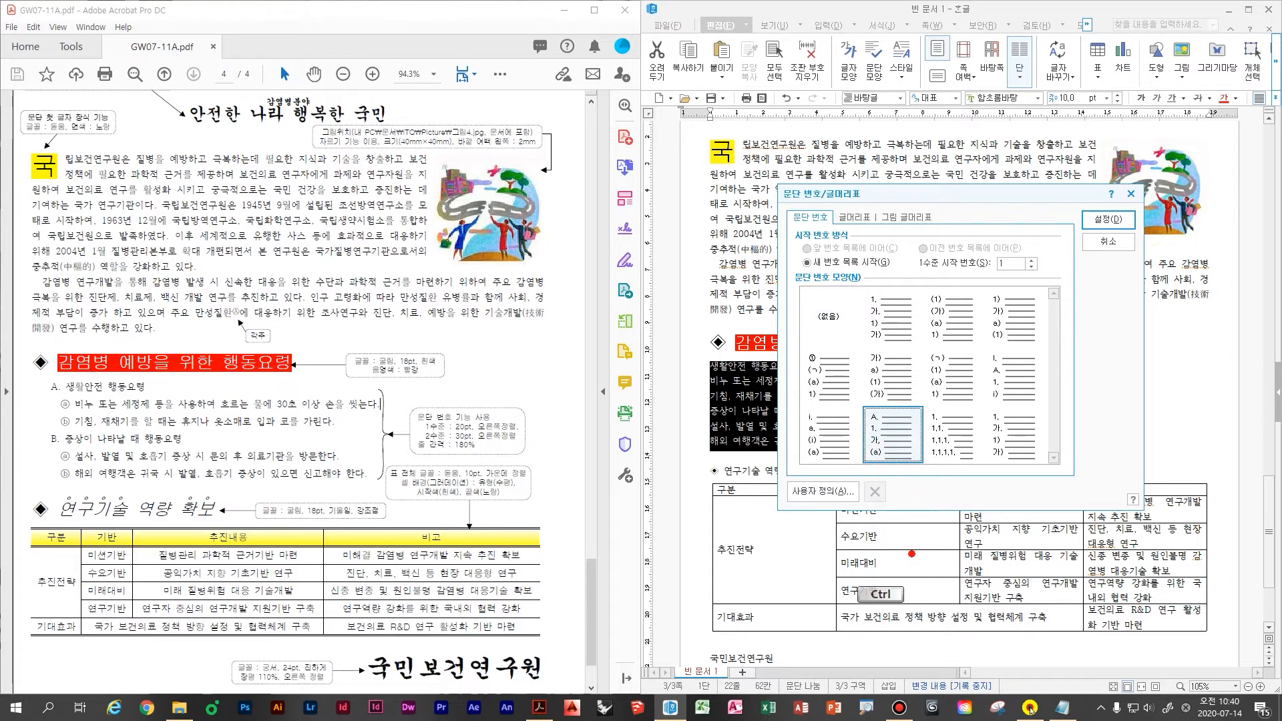
{"action": "mouse_move", "coordinate": [58, 374]}
{"action": "left_mouse_down"}
{"action": "mouse_move", "coordinate": [83, 356]}
{"action": "mouse_move", "coordinate": [94, 397]}
{"action": "mouse_move", "coordinate": [118, 394]}
{"action": "left_mouse_up"}
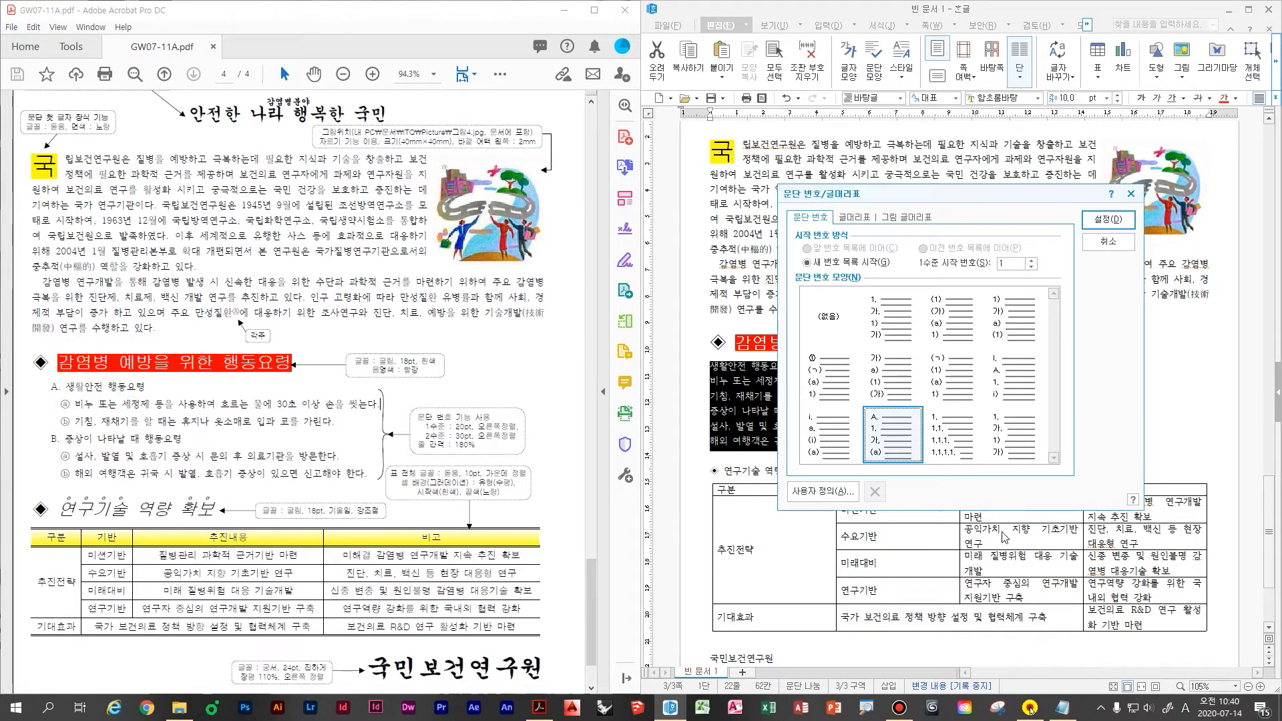
{"action": "left_click", "coordinate": [893, 434]}
{"action": "left_click", "coordinate": [822, 491]}
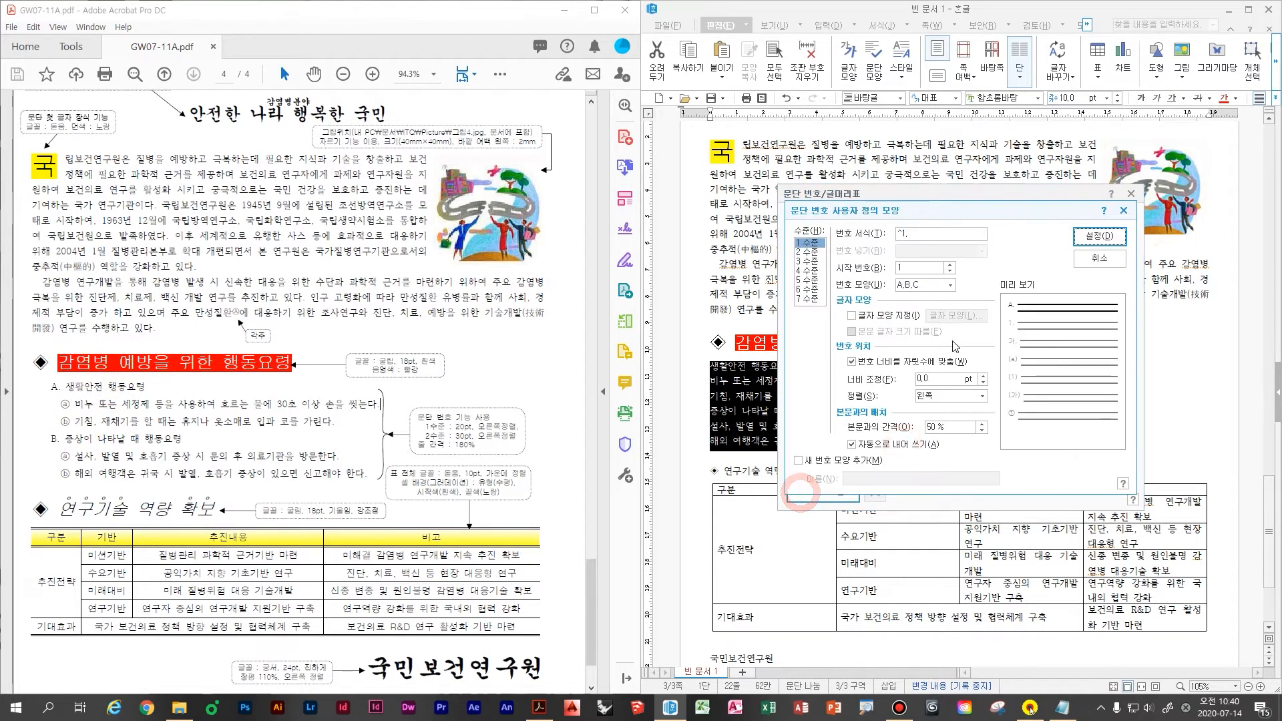
- Set the level 1 numbering's 너비 조정 to 20 pt and its alignment to 오른쪽
{"action": "left_click_drag", "start_coordinate": [935, 375], "coordinate": [822, 371]}
{"action": "type", "text": "20"}
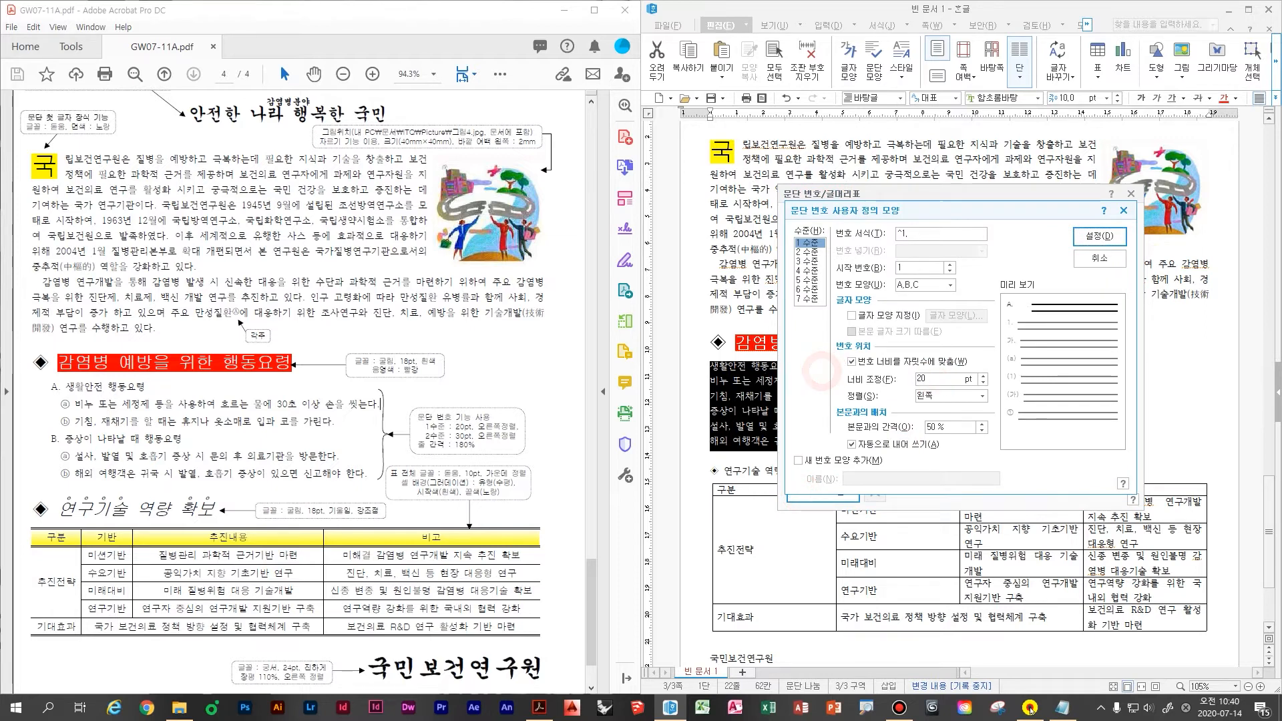
{"action": "key", "text": "Tab"}
{"action": "key", "text": "Down"}
{"action": "key", "text": "Down"}
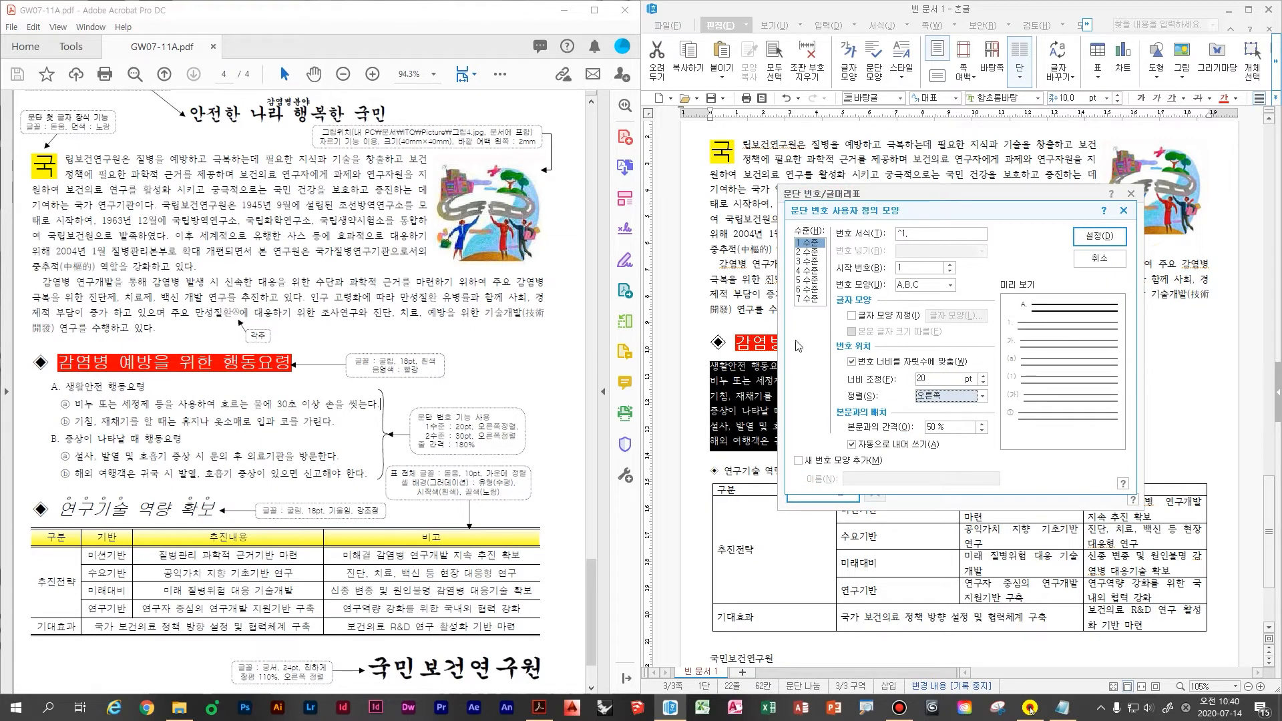
- Define level 2 numbering as ^2 without the period, shape ⓐ,ⓑ,ⓒ, width 30 pt, alignment 오른쪽, and apply the numbering to the selected lines
{"action": "left_click", "coordinate": [816, 254]}
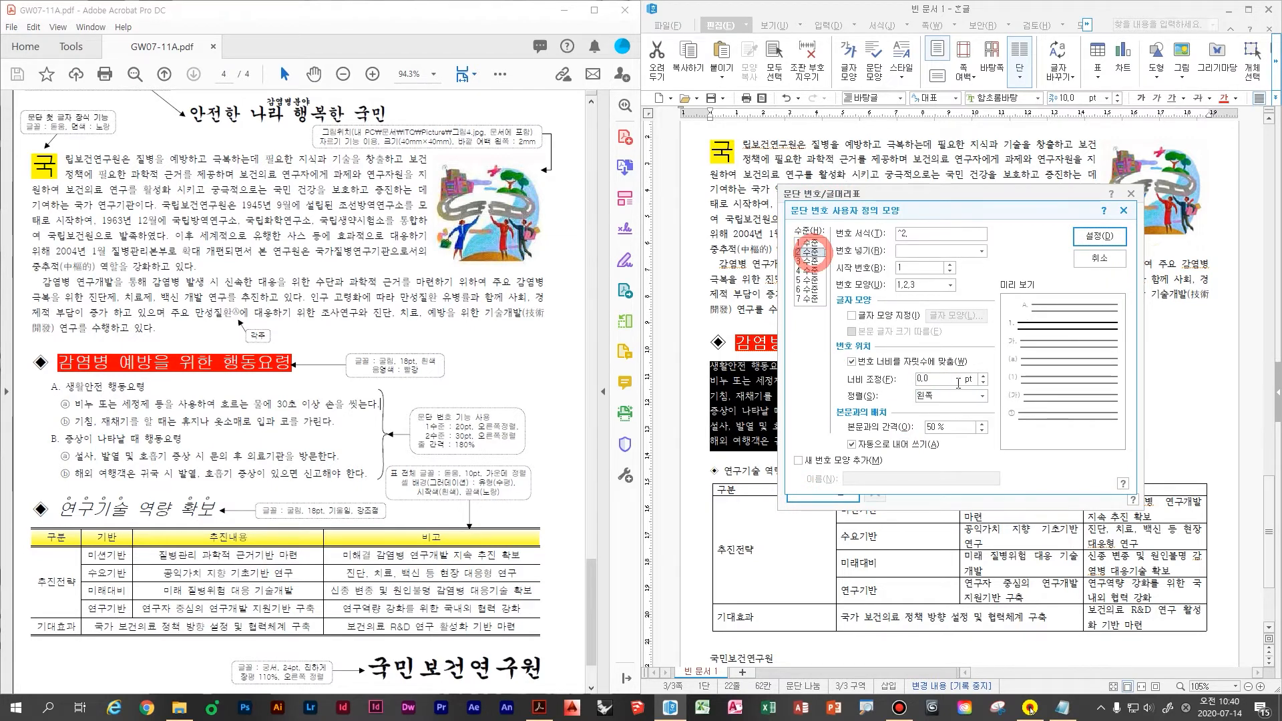
{"action": "left_click", "coordinate": [937, 236]}
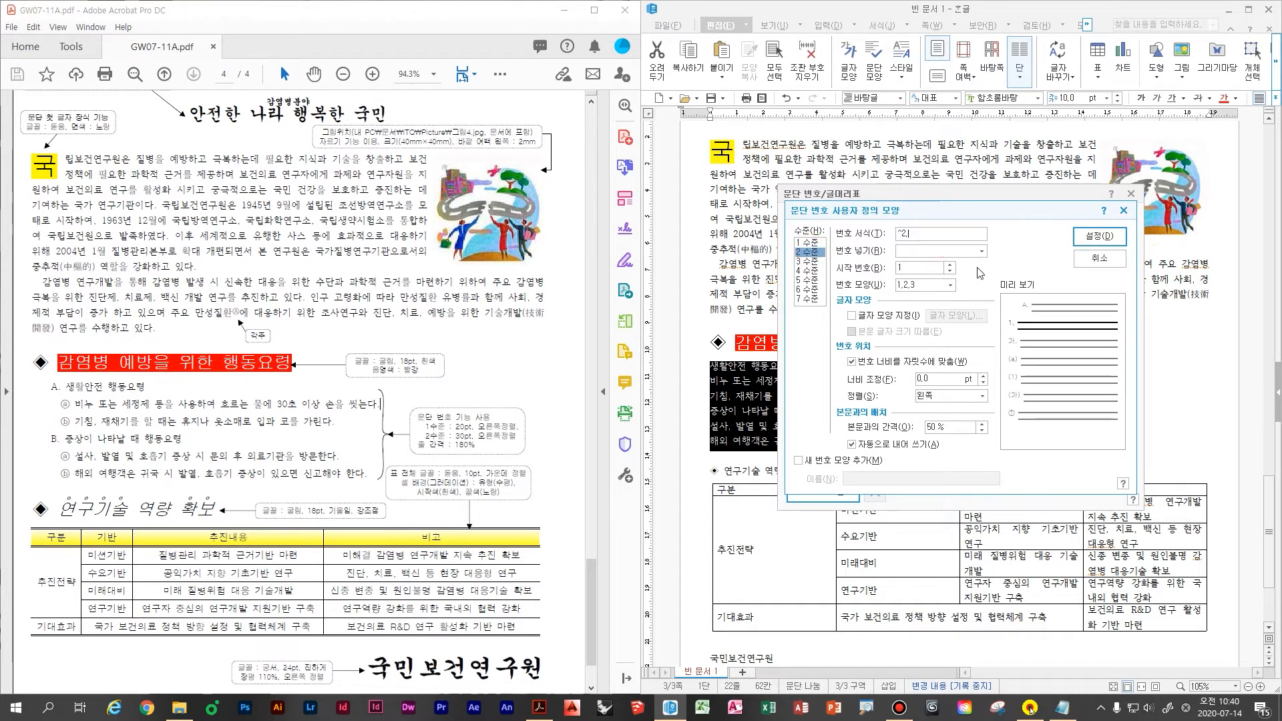
{"action": "left_click", "coordinate": [944, 286]}
{"action": "left_click", "coordinate": [943, 361]}
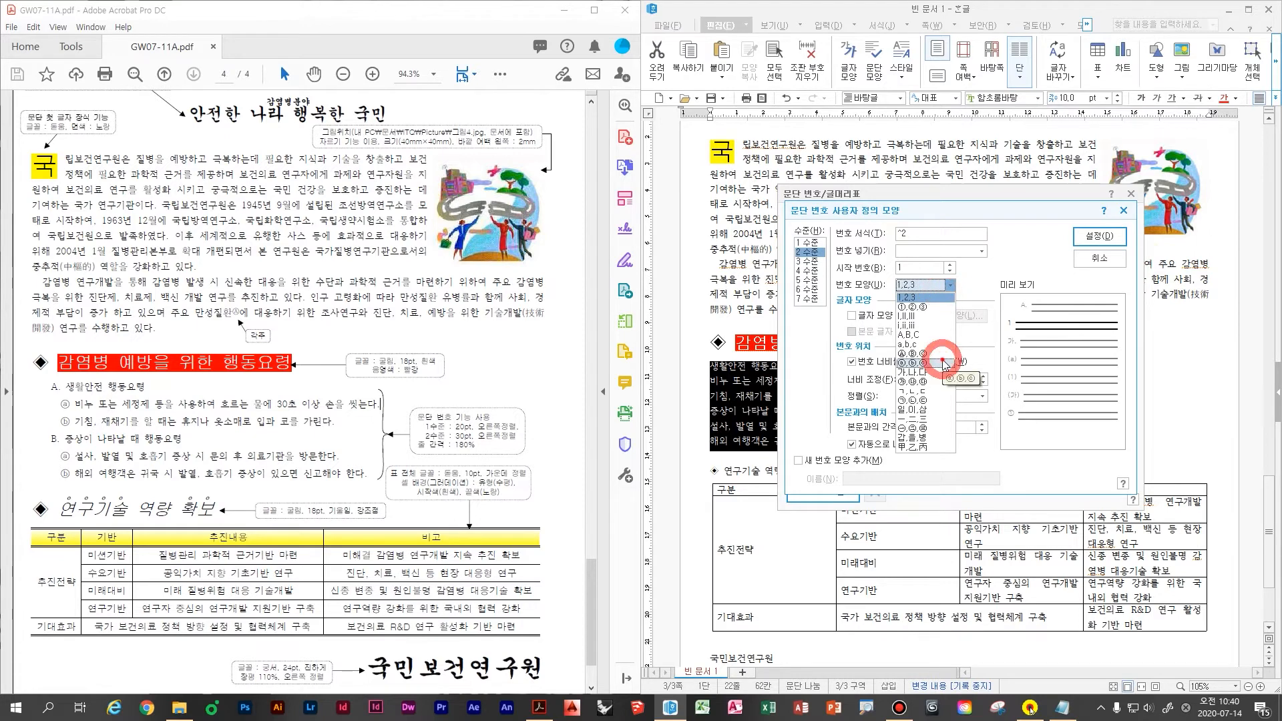
{"action": "left_click", "coordinate": [837, 378]}
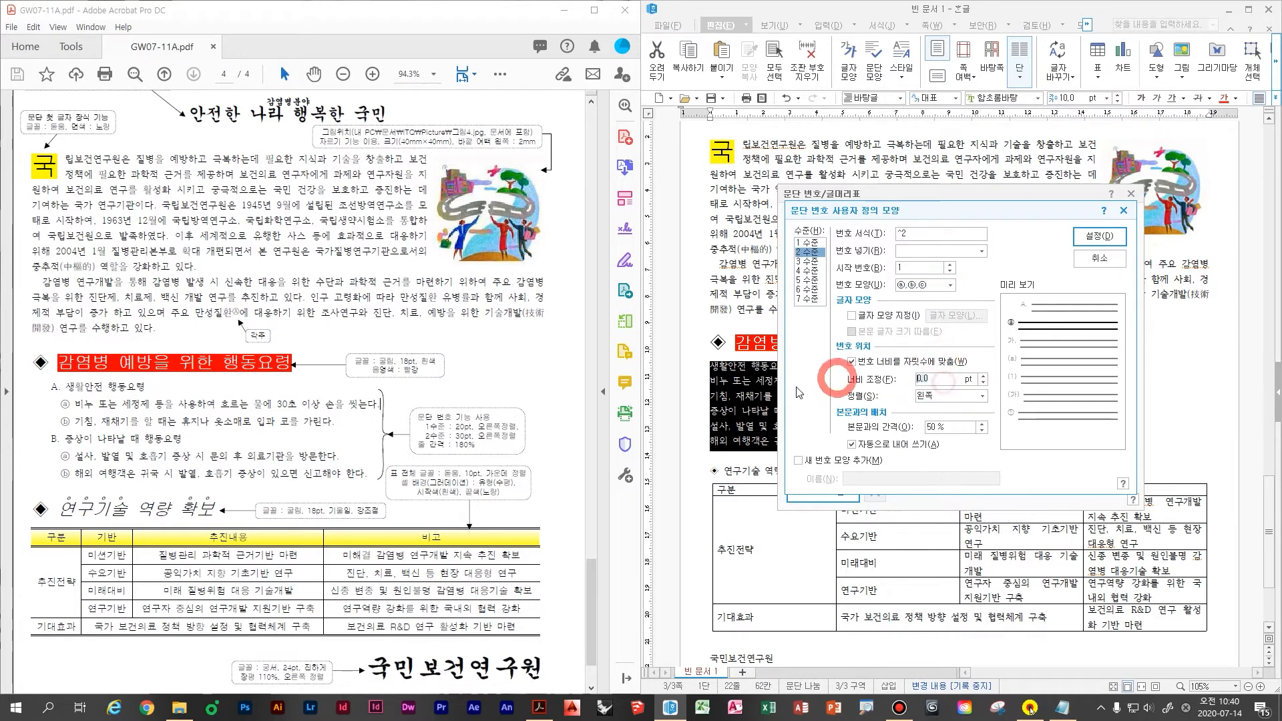
{"action": "type", "text": "30"}
{"action": "key", "text": "Tab"}
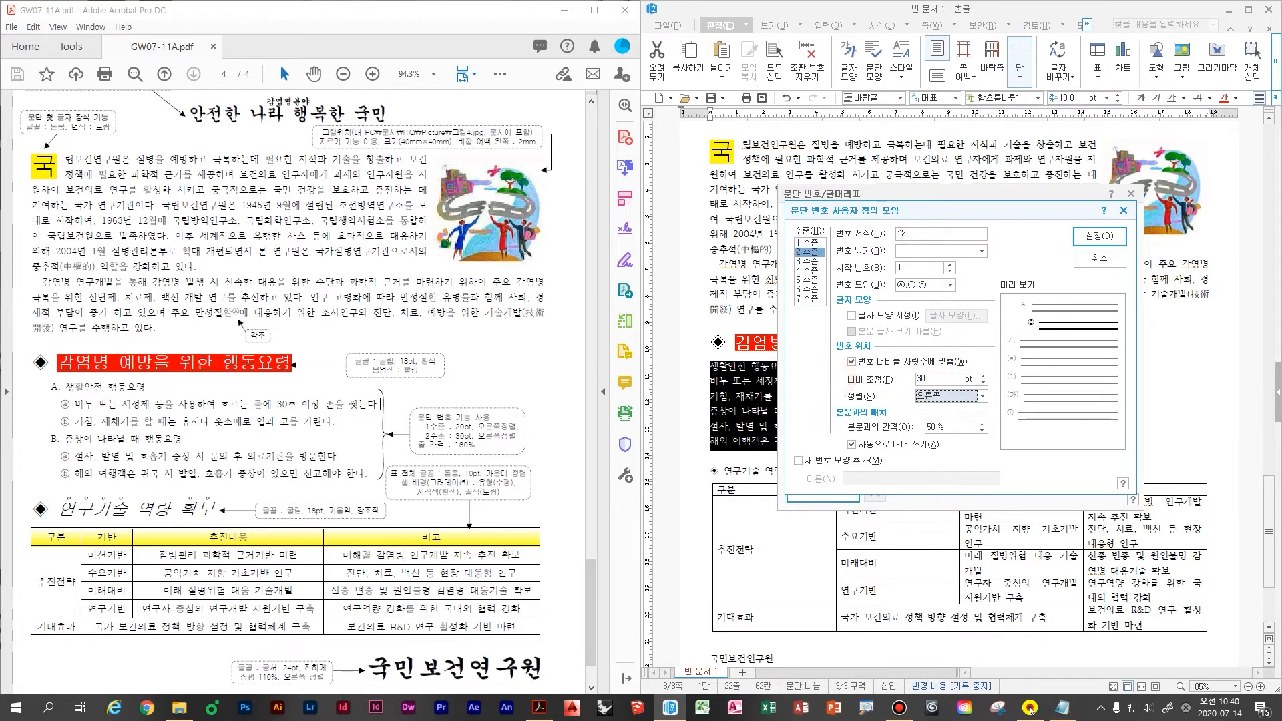
{"action": "left_click", "coordinate": [1100, 236]}
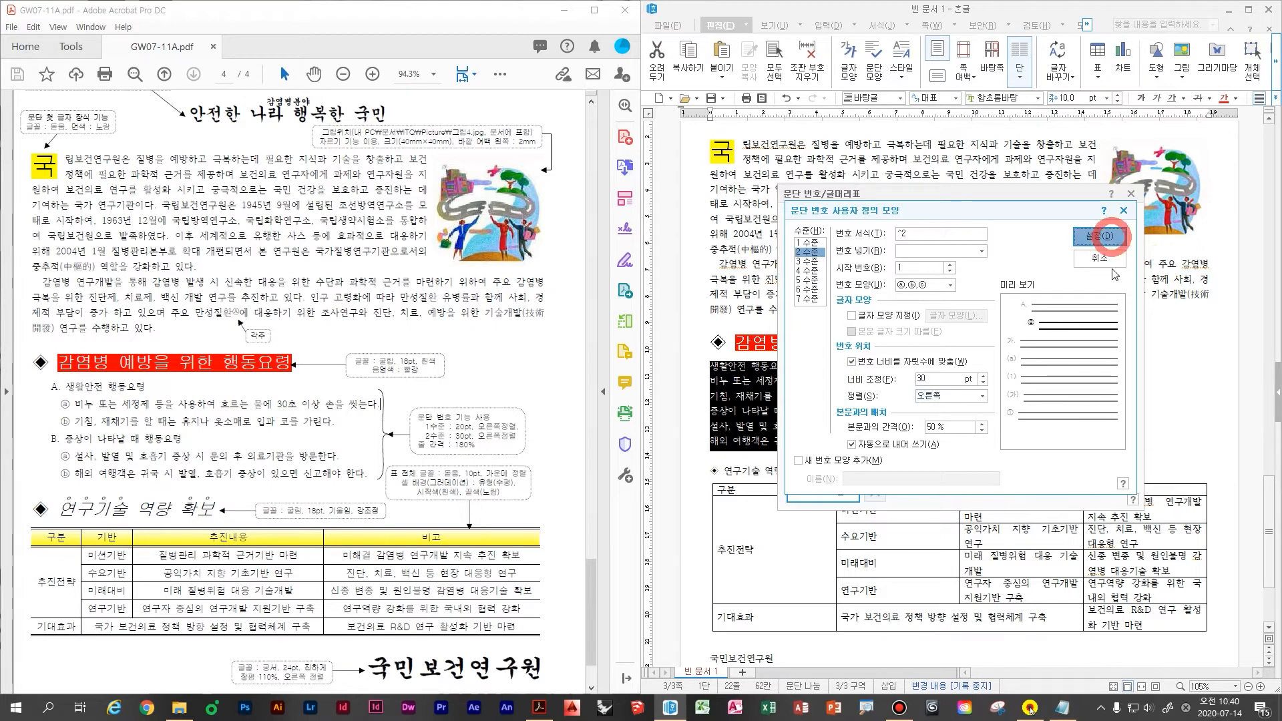
{"action": "left_click", "coordinate": [1105, 229]}
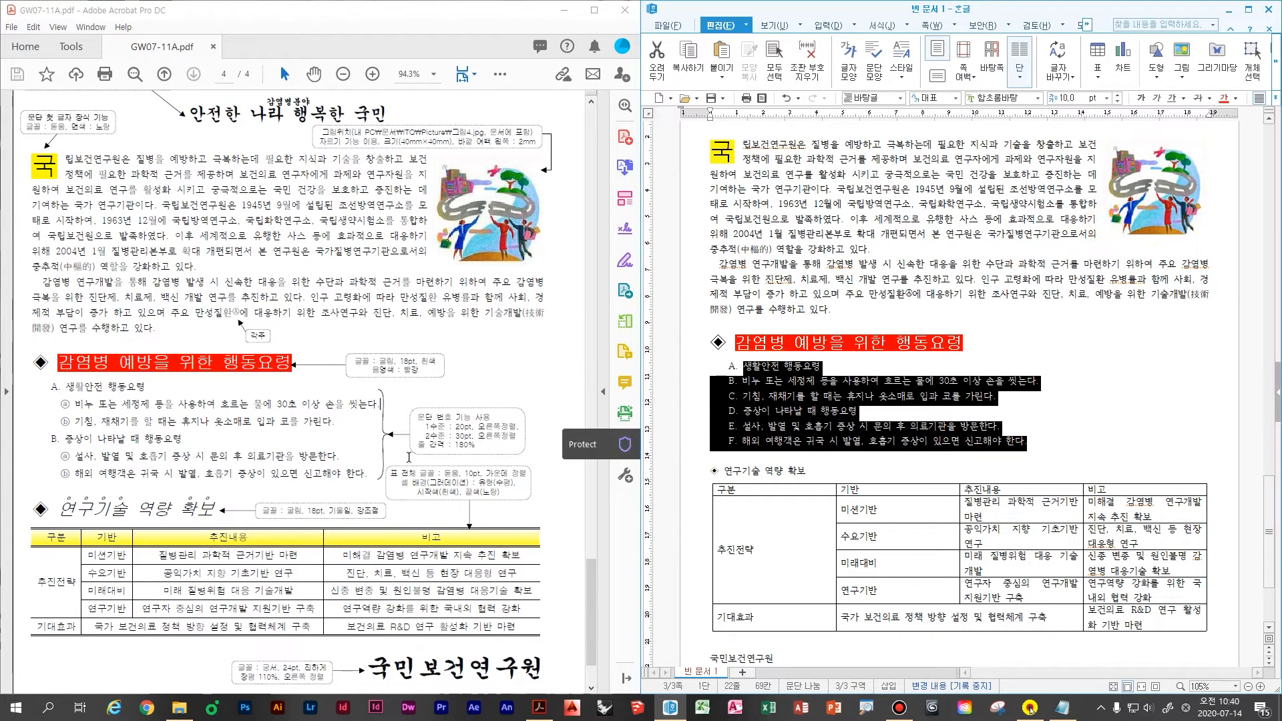
{"action": "mouse_move", "coordinate": [1025, 259]}
{"action": "left_mouse_down"}
{"action": "mouse_move", "coordinate": [989, 340]}
{"action": "mouse_move", "coordinate": [1024, 325]}
{"action": "left_mouse_up"}
{"action": "left_click_drag", "start_coordinate": [1004, 307], "coordinate": [1066, 309]}
{"action": "left_click_drag", "start_coordinate": [1090, 289], "coordinate": [1132, 284]}
{"action": "left_click_drag", "start_coordinate": [1119, 252], "coordinate": [1097, 343]}
{"action": "mouse_move", "coordinate": [1061, 388]}
{"action": "left_mouse_down"}
{"action": "mouse_move", "coordinate": [995, 440]}
{"action": "mouse_move", "coordinate": [1061, 467]}
{"action": "left_mouse_up"}
{"action": "left_click_drag", "start_coordinate": [1063, 441], "coordinate": [1089, 467]}
{"action": "left_click", "coordinate": [1118, 392]}
{"action": "left_click_drag", "start_coordinate": [1114, 409], "coordinate": [1112, 442]}
{"action": "left_click_drag", "start_coordinate": [1183, 374], "coordinate": [1165, 480]}
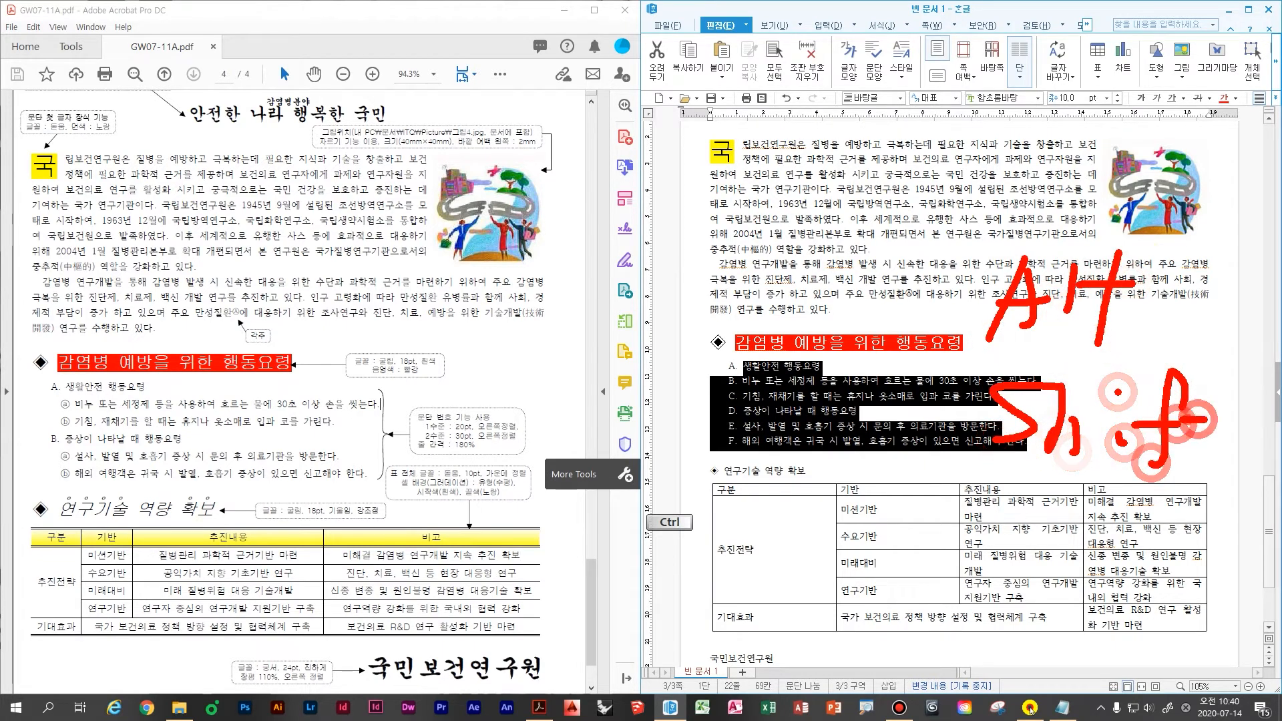
{"action": "left_click_drag", "start_coordinate": [1133, 430], "coordinate": [1229, 420]}
{"action": "left_click_drag", "start_coordinate": [1201, 401], "coordinate": [1175, 475]}
{"action": "mouse_move", "coordinate": [1014, 523]}
{"action": "left_mouse_down"}
{"action": "mouse_move", "coordinate": [1007, 561]}
{"action": "mouse_move", "coordinate": [1066, 555]}
{"action": "left_mouse_up"}
{"action": "mouse_move", "coordinate": [1117, 525]}
{"action": "left_mouse_down"}
{"action": "mouse_move", "coordinate": [1129, 562]}
{"action": "mouse_move", "coordinate": [1215, 556]}
{"action": "left_mouse_up"}
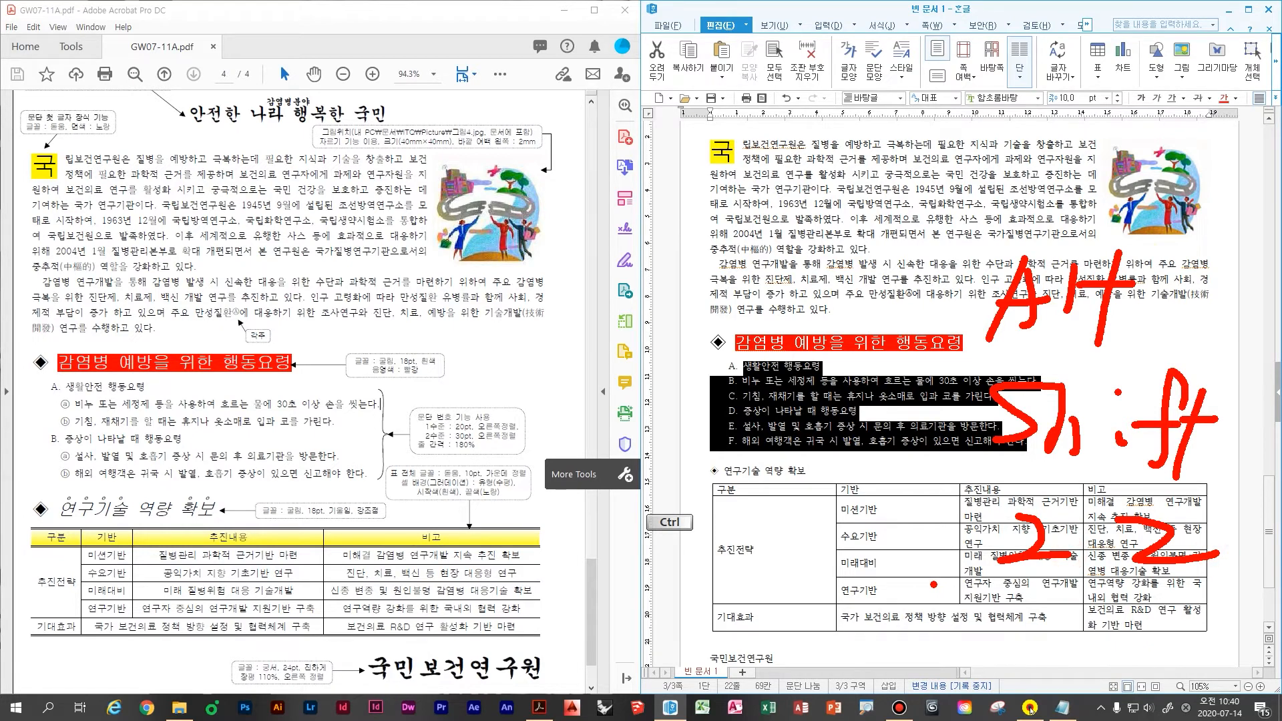
{"action": "key", "text": "Escape"}
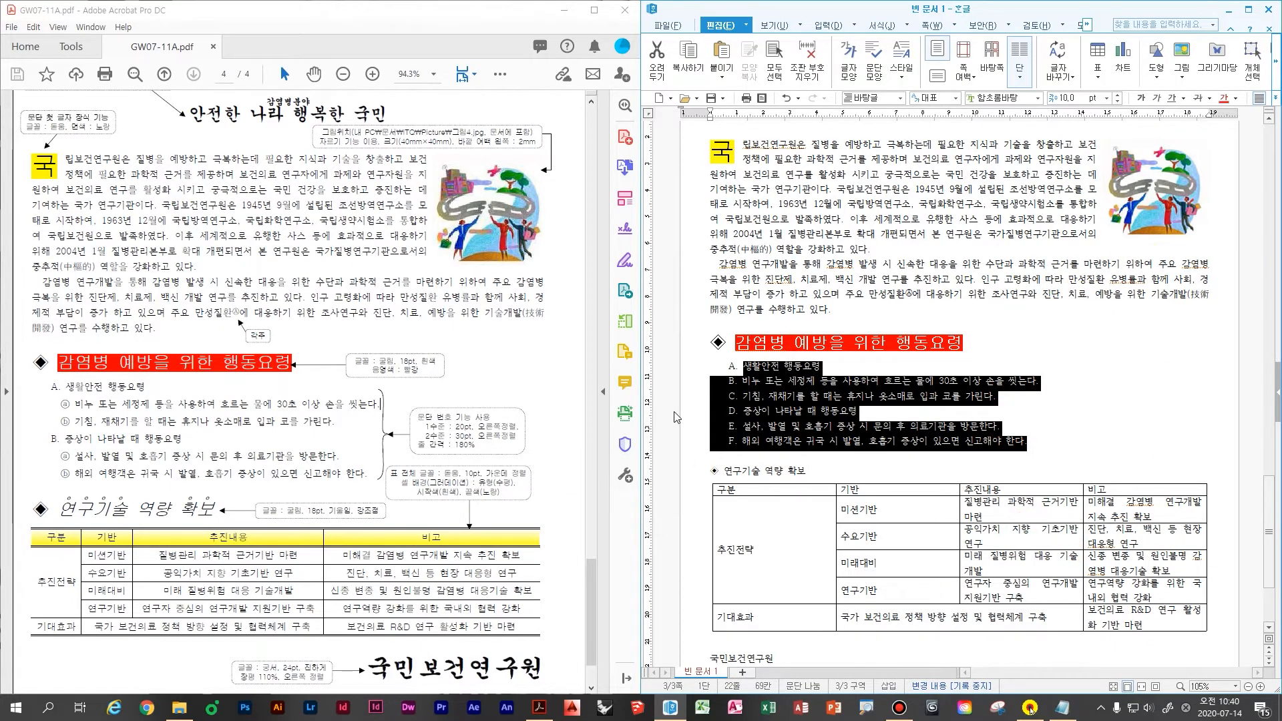
- Increase the numbered lines' line spacing to 180 % and widen the document window over the PDF
{"action": "key", "text": "alt+shift+z"}
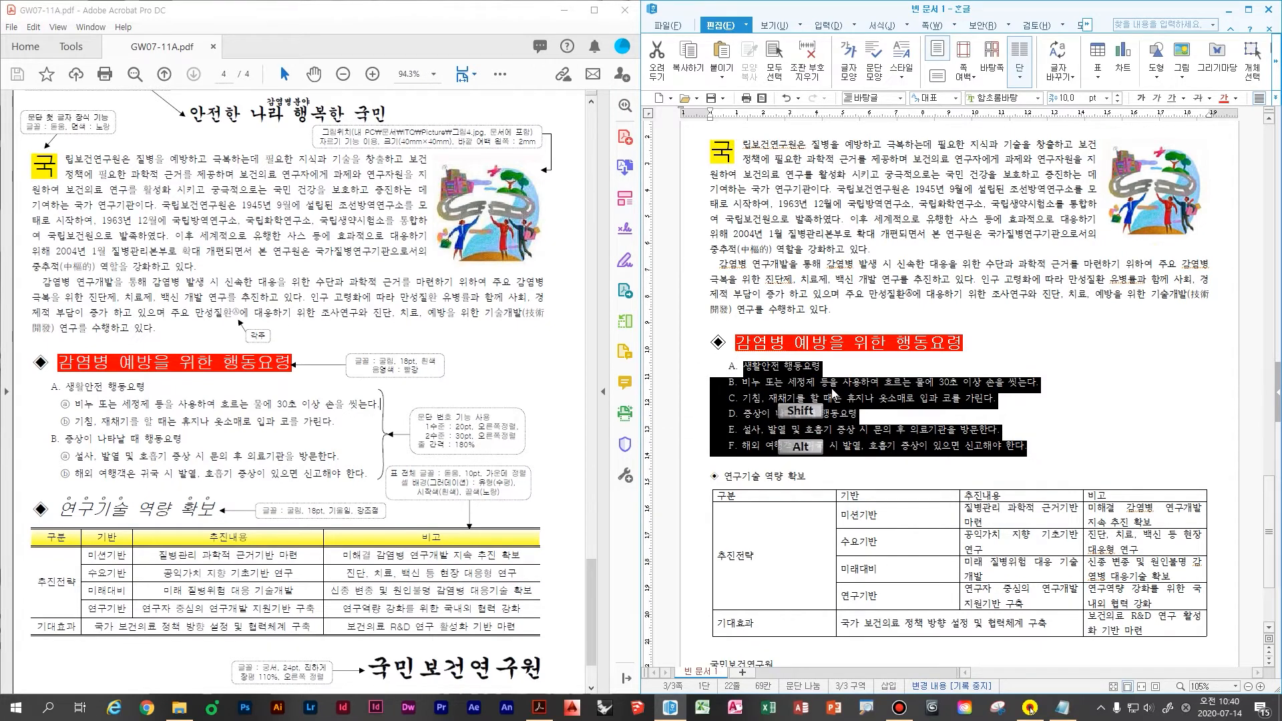
{"action": "key", "text": "alt+shift+z"}
{"action": "left_click_drag", "start_coordinate": [640, 320], "coordinate": [458, 325]}
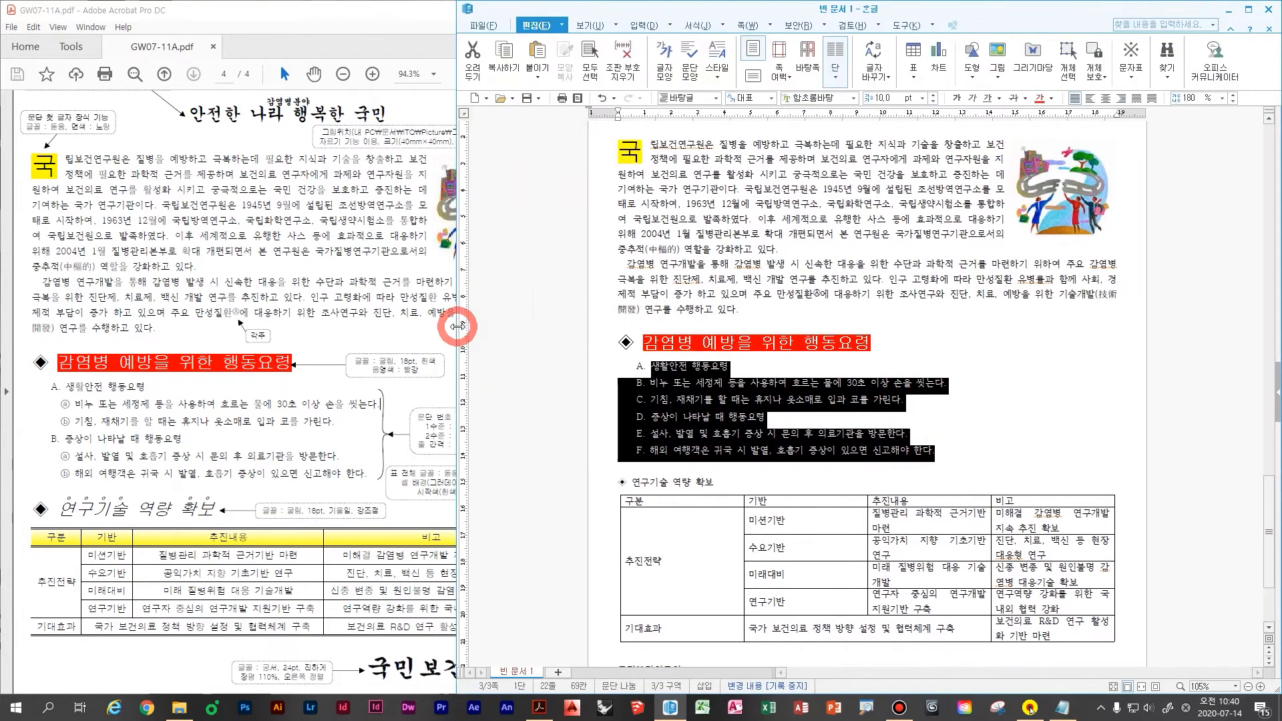
{"action": "left_click_drag", "start_coordinate": [1263, 107], "coordinate": [1213, 148]}
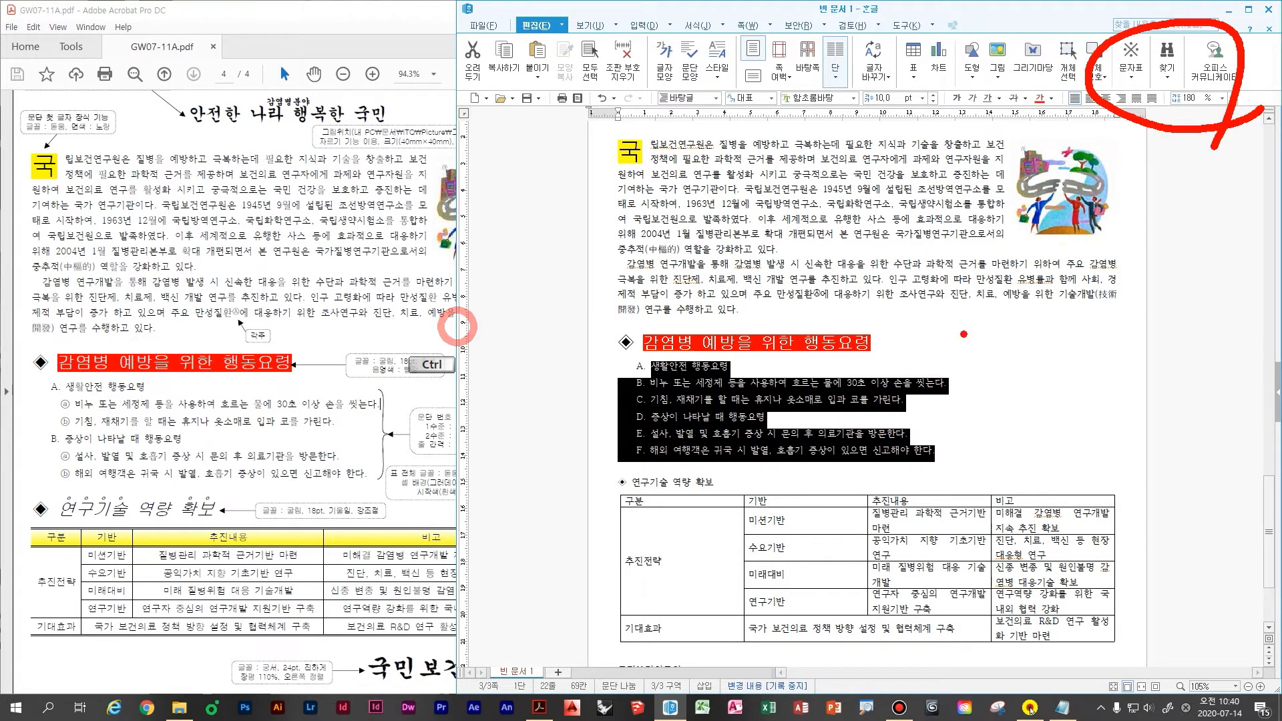
{"action": "mouse_move", "coordinate": [968, 295]}
{"action": "left_mouse_down"}
{"action": "mouse_move", "coordinate": [942, 361]}
{"action": "mouse_move", "coordinate": [985, 361]}
{"action": "left_mouse_up"}
{"action": "left_click_drag", "start_coordinate": [944, 334], "coordinate": [993, 326]}
{"action": "mouse_move", "coordinate": [1014, 304]}
{"action": "left_mouse_down"}
{"action": "mouse_move", "coordinate": [1024, 356]}
{"action": "mouse_move", "coordinate": [1091, 326]}
{"action": "left_mouse_up"}
{"action": "mouse_move", "coordinate": [1066, 304]}
{"action": "left_mouse_down"}
{"action": "mouse_move", "coordinate": [1050, 375]}
{"action": "mouse_move", "coordinate": [982, 461]}
{"action": "left_mouse_up"}
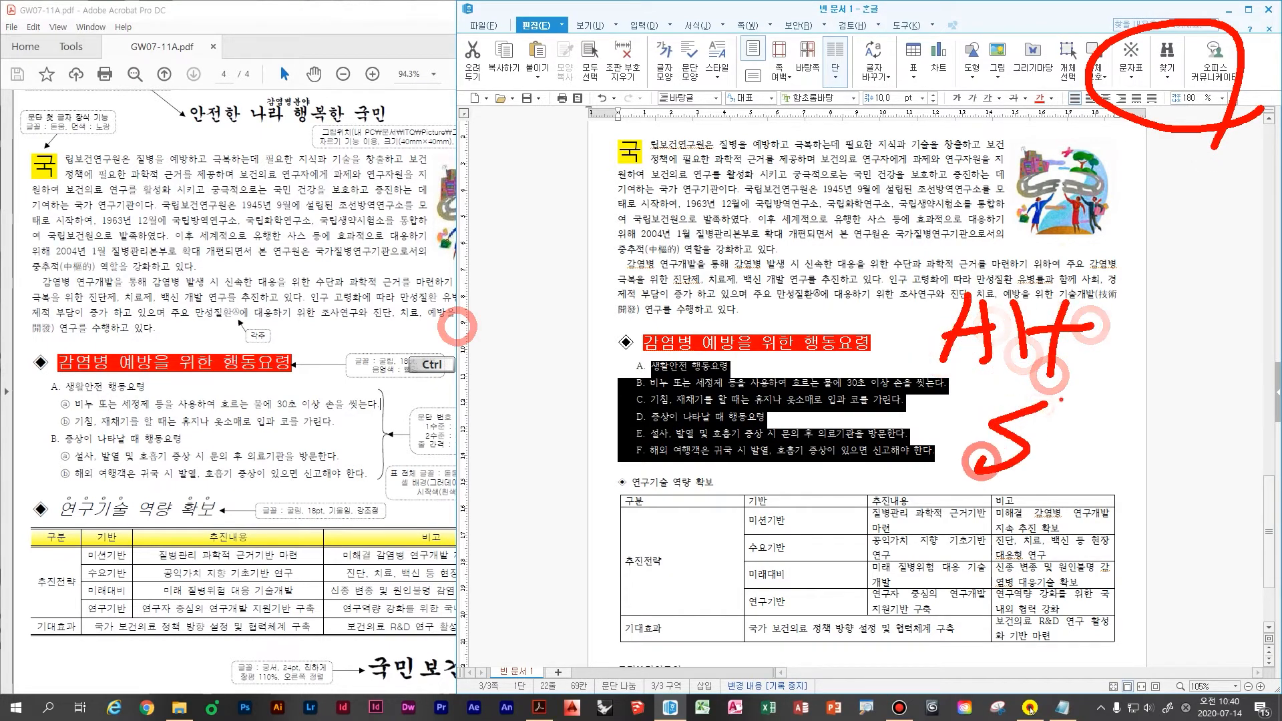
{"action": "left_click_drag", "start_coordinate": [1061, 399], "coordinate": [1036, 473]}
{"action": "left_click_drag", "start_coordinate": [1039, 469], "coordinate": [1084, 479]}
{"action": "left_click", "coordinate": [1128, 429]}
{"action": "left_click", "coordinate": [1134, 470]}
{"action": "left_click_drag", "start_coordinate": [1192, 414], "coordinate": [1164, 482]}
{"action": "left_click_drag", "start_coordinate": [1145, 458], "coordinate": [1192, 457]}
{"action": "mouse_move", "coordinate": [1233, 420]}
{"action": "left_mouse_down"}
{"action": "mouse_move", "coordinate": [1222, 456]}
{"action": "mouse_move", "coordinate": [1248, 446]}
{"action": "mouse_move", "coordinate": [1213, 501]}
{"action": "left_mouse_up"}
{"action": "mouse_move", "coordinate": [1201, 419]}
{"action": "left_mouse_down"}
{"action": "mouse_move", "coordinate": [1191, 405]}
{"action": "mouse_move", "coordinate": [1171, 425]}
{"action": "left_mouse_up"}
{"action": "mouse_move", "coordinate": [1077, 536]}
{"action": "left_mouse_down"}
{"action": "mouse_move", "coordinate": [1179, 585]}
{"action": "mouse_move", "coordinate": [1258, 583]}
{"action": "left_mouse_up"}
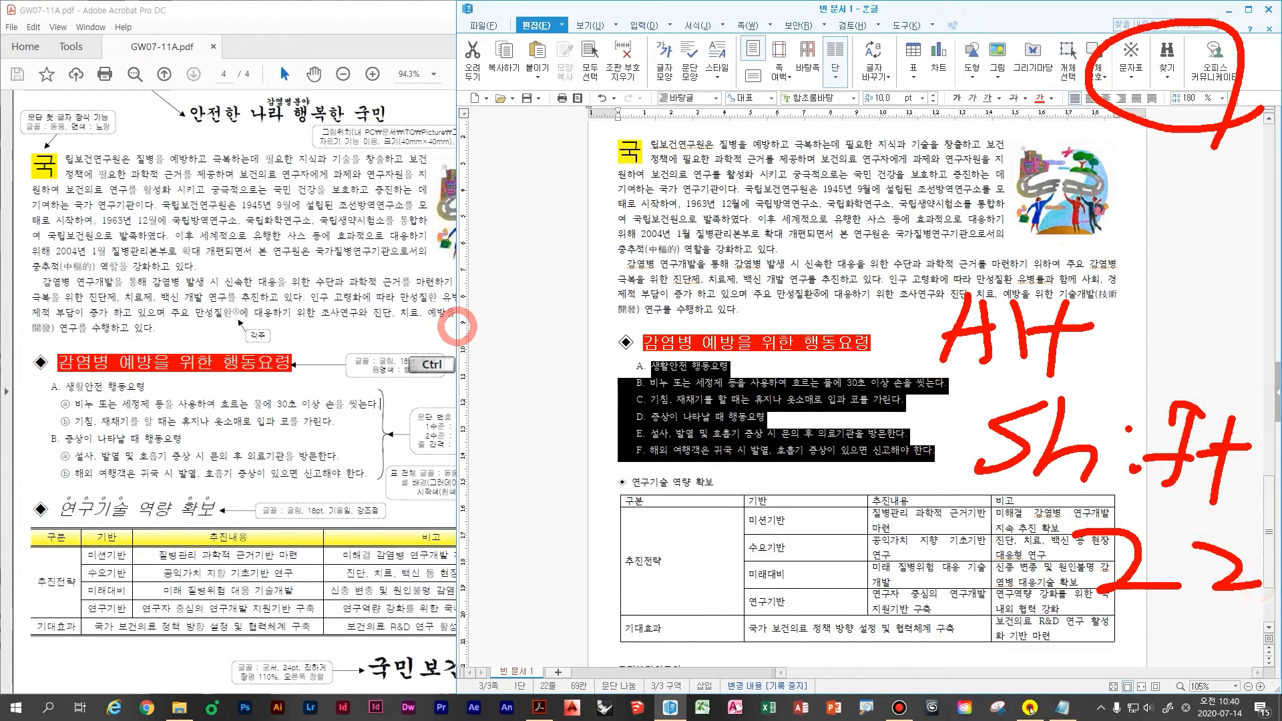
- Narrow the document window to uncover the PDF, and demote the list lines B. and C. to the second numbering level
{"action": "key", "text": "Escape"}
{"action": "left_click_drag", "start_coordinate": [459, 269], "coordinate": [639, 282]}
{"action": "left_click", "coordinate": [843, 418]}
{"action": "left_click_drag", "start_coordinate": [828, 384], "coordinate": [827, 408]}
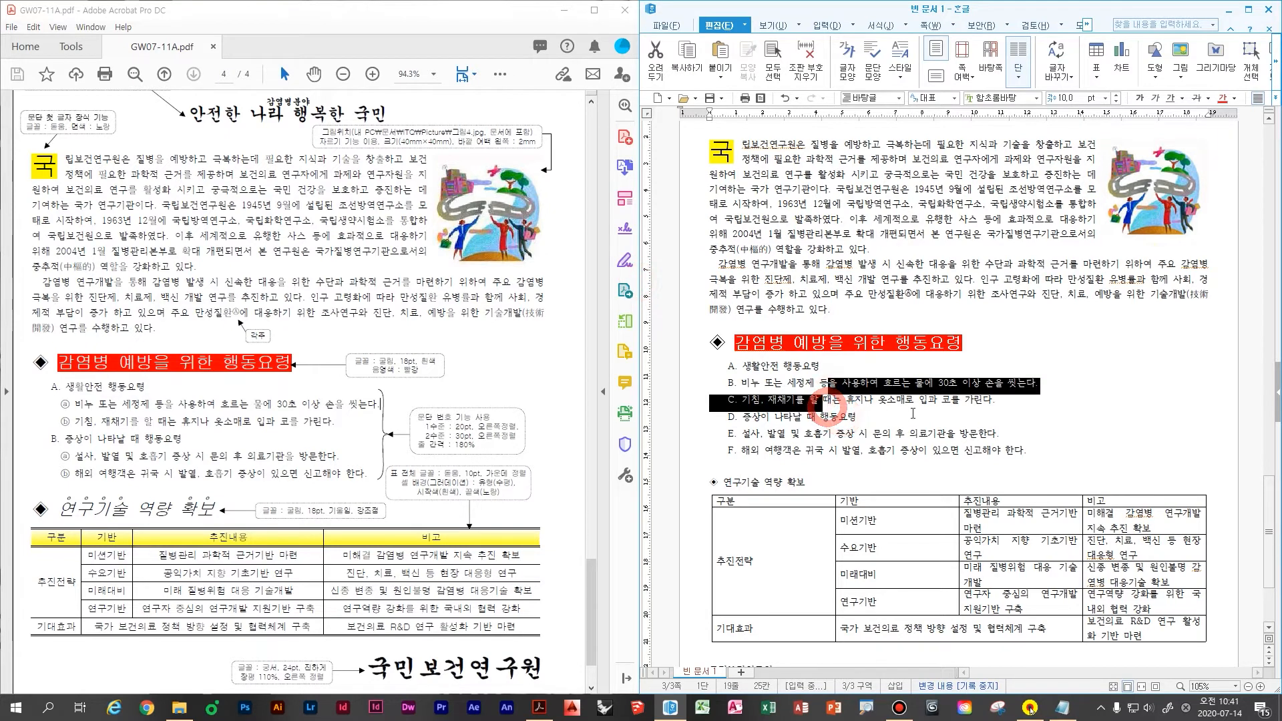
{"action": "left_click", "coordinate": [916, 412]}
{"action": "left_click_drag", "start_coordinate": [746, 386], "coordinate": [1002, 424]}
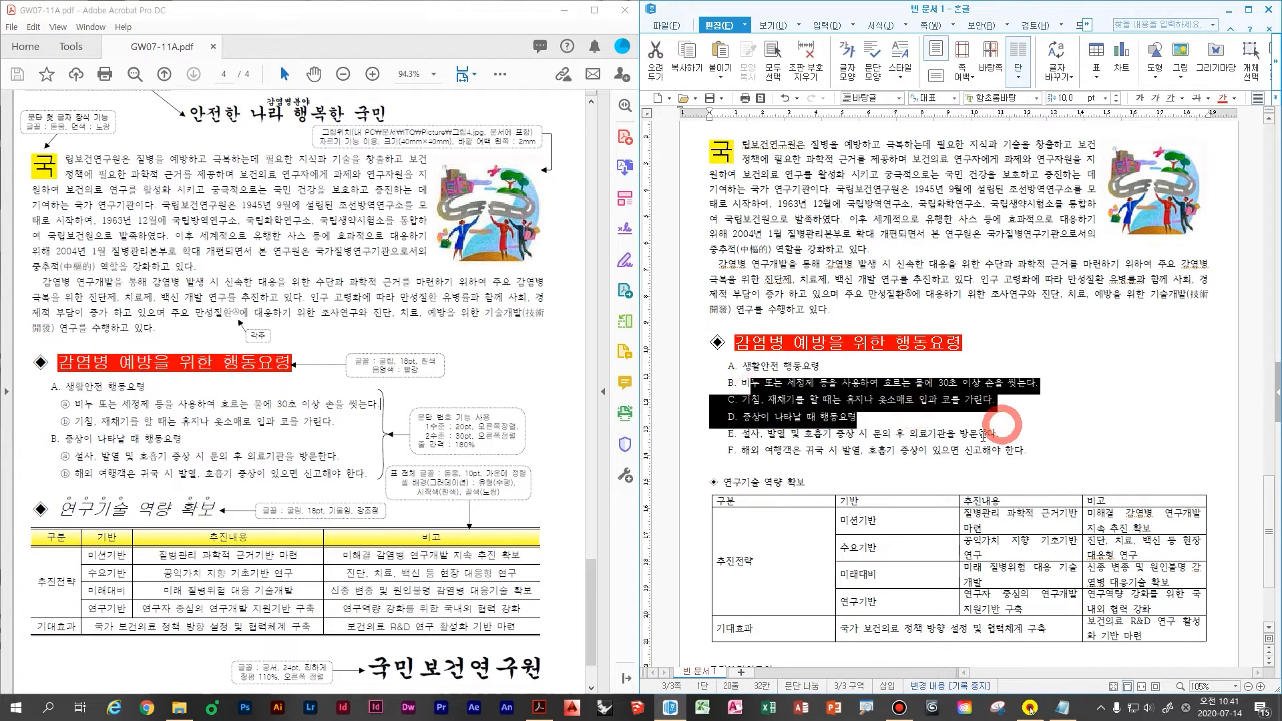
{"action": "left_click", "coordinate": [960, 442]}
{"action": "left_click_drag", "start_coordinate": [878, 384], "coordinate": [877, 400]}
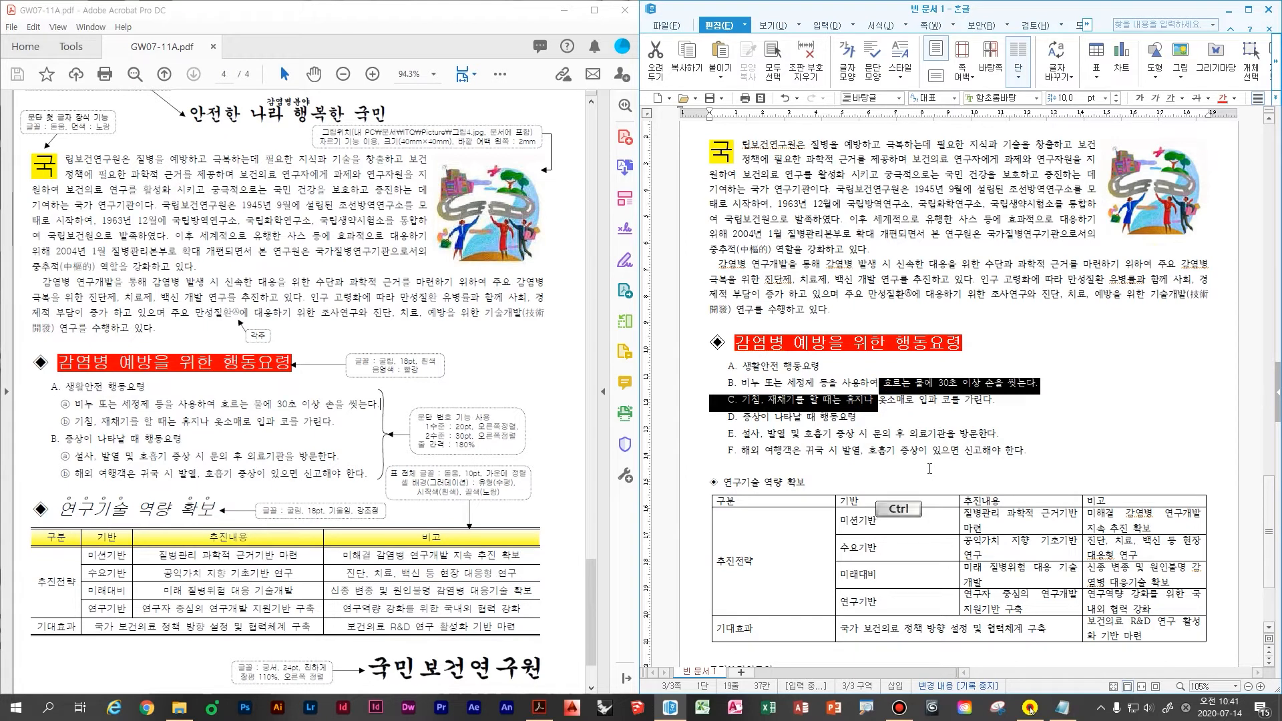
{"action": "key", "text": "ctrl+KP_Add"}
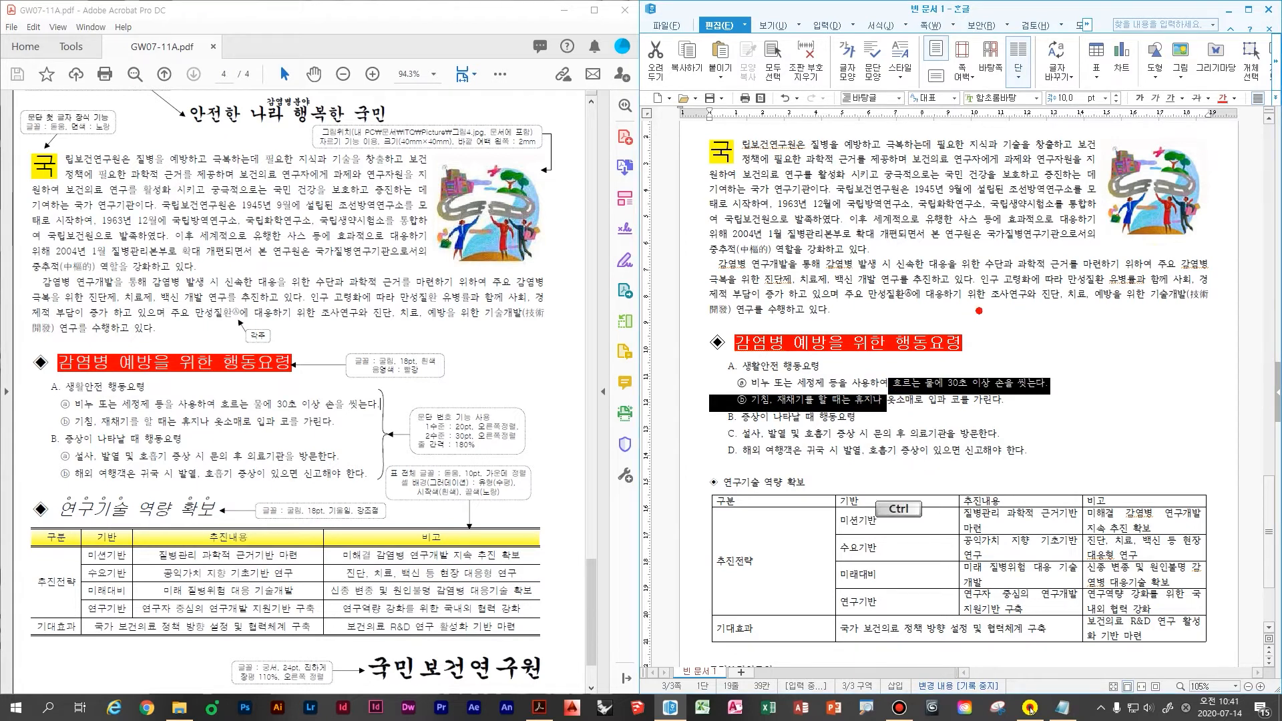
{"action": "left_click_drag", "start_coordinate": [1039, 293], "coordinate": [1043, 355]}
{"action": "left_click_drag", "start_coordinate": [1036, 324], "coordinate": [1079, 325]}
{"action": "mouse_move", "coordinate": [1058, 300]}
{"action": "left_mouse_down"}
{"action": "mouse_move", "coordinate": [1055, 352]}
{"action": "mouse_move", "coordinate": [1089, 342]}
{"action": "left_mouse_up"}
{"action": "left_click_drag", "start_coordinate": [1105, 295], "coordinate": [1099, 366]}
{"action": "left_click_drag", "start_coordinate": [1160, 327], "coordinate": [1205, 327]}
{"action": "left_click_drag", "start_coordinate": [1177, 298], "coordinate": [1181, 370]}
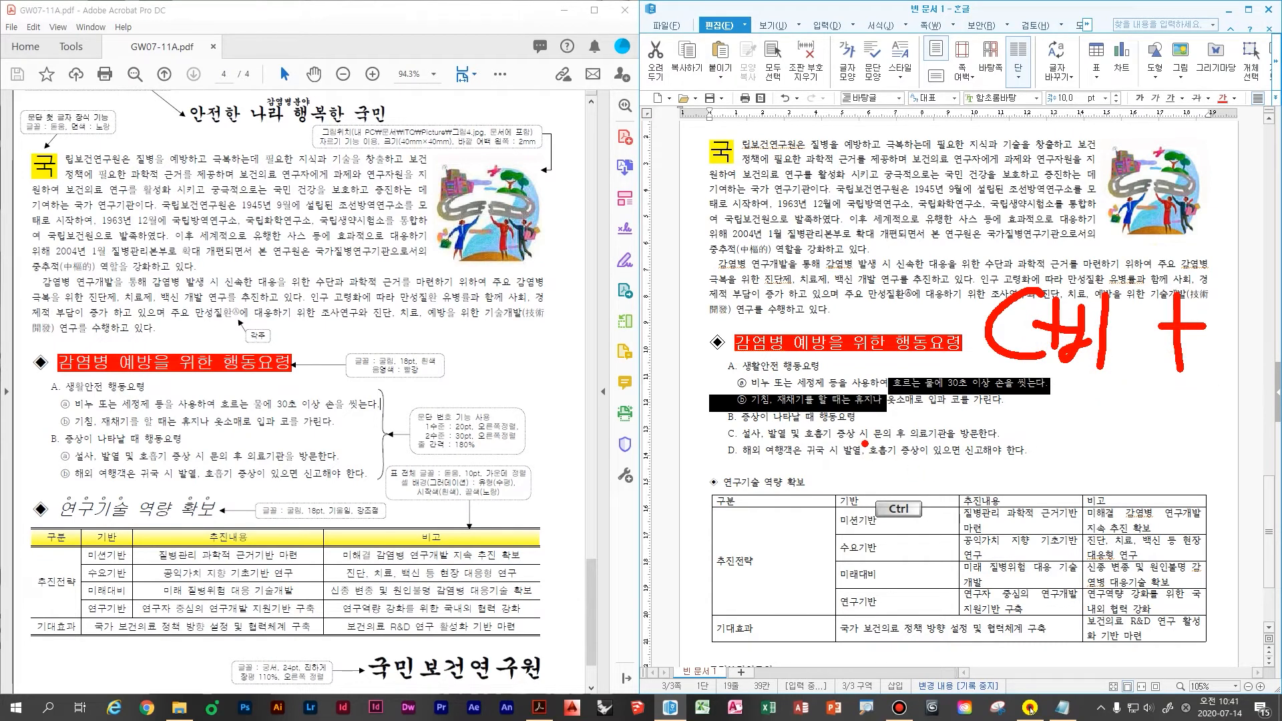
{"action": "key", "text": "Escape"}
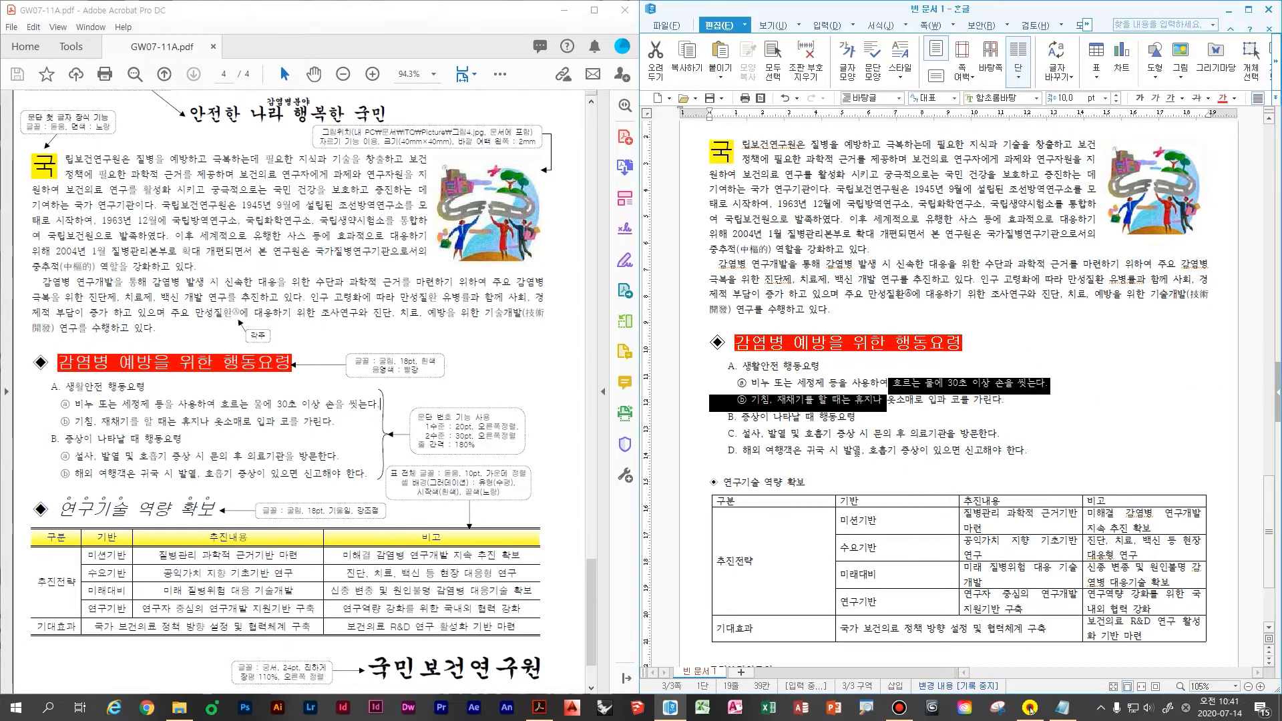
- Demote the last two list lines, beginning 설사 and 해외 여행객은, to the second numbering level
{"action": "left_click_drag", "start_coordinate": [850, 433], "coordinate": [860, 460]}
{"action": "key", "text": "ctrl+KP_Add"}
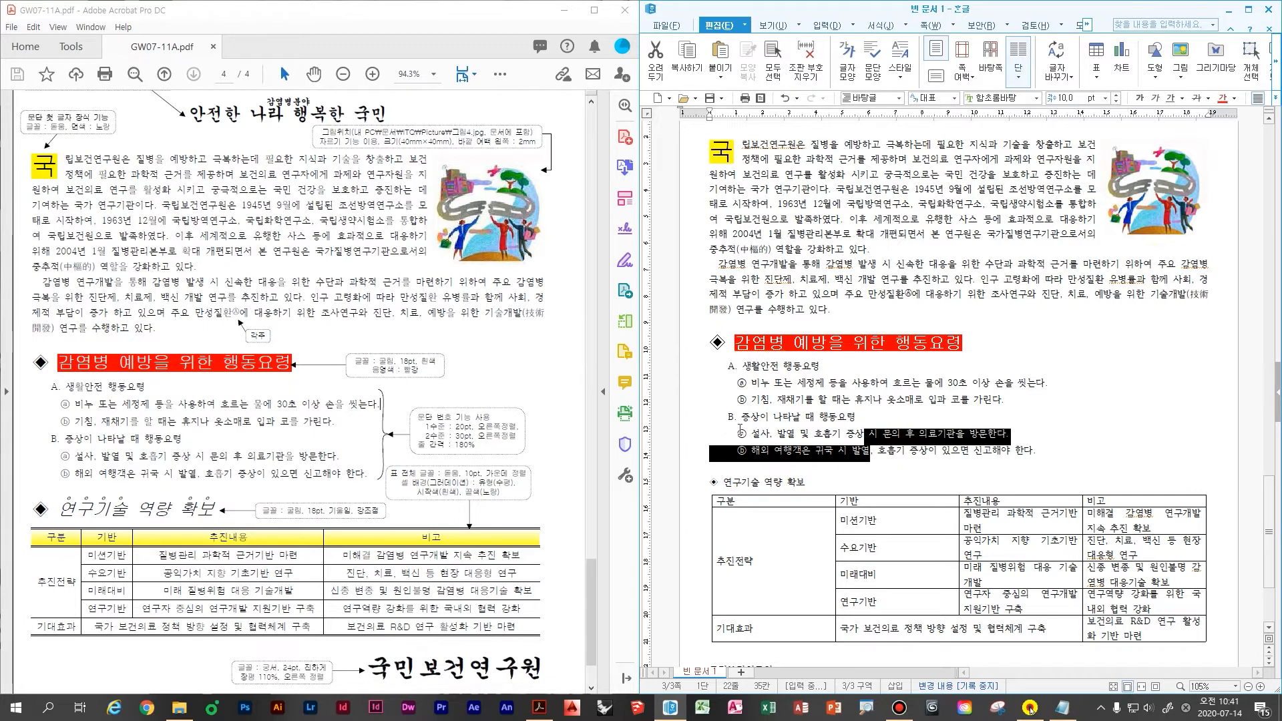
- Set the whole second subheading, ◈ 연구기술 역량 확보, to the 굴림 font at 18 pt
{"action": "scroll", "coordinate": [740, 430], "scroll_direction": "down", "scroll_amount": 3}
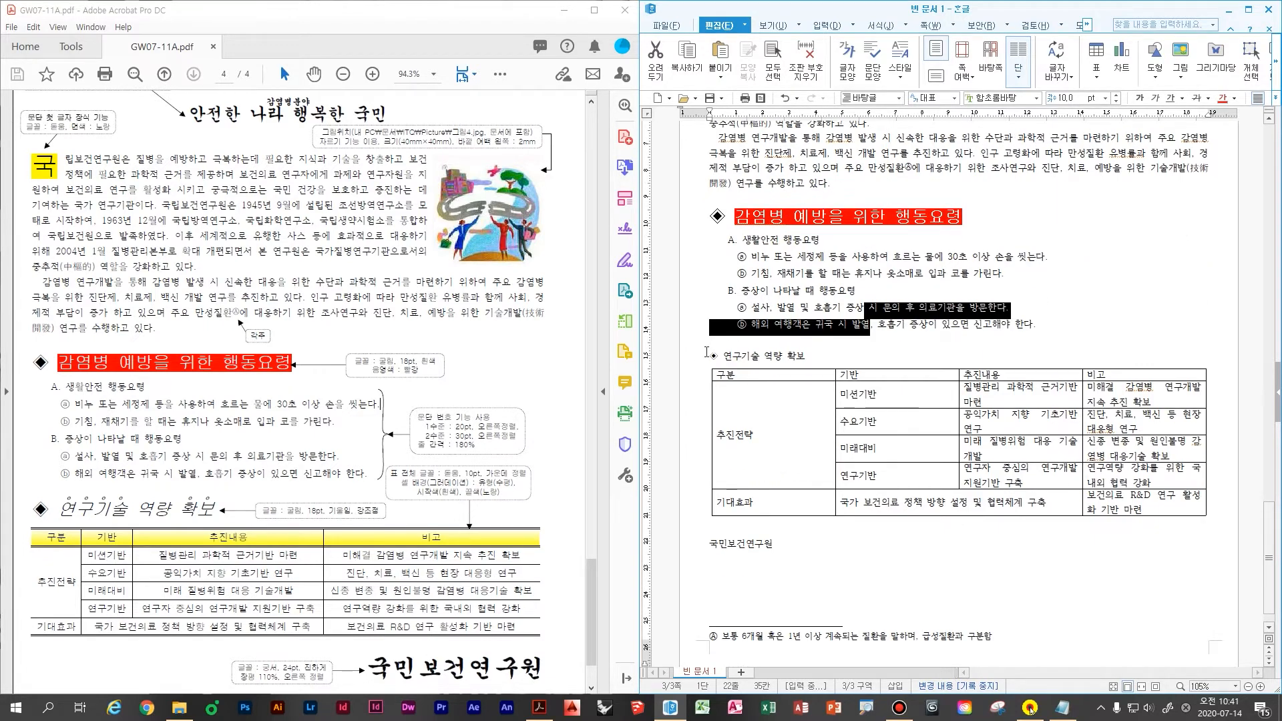
{"action": "left_click_drag", "start_coordinate": [709, 354], "coordinate": [826, 361]}
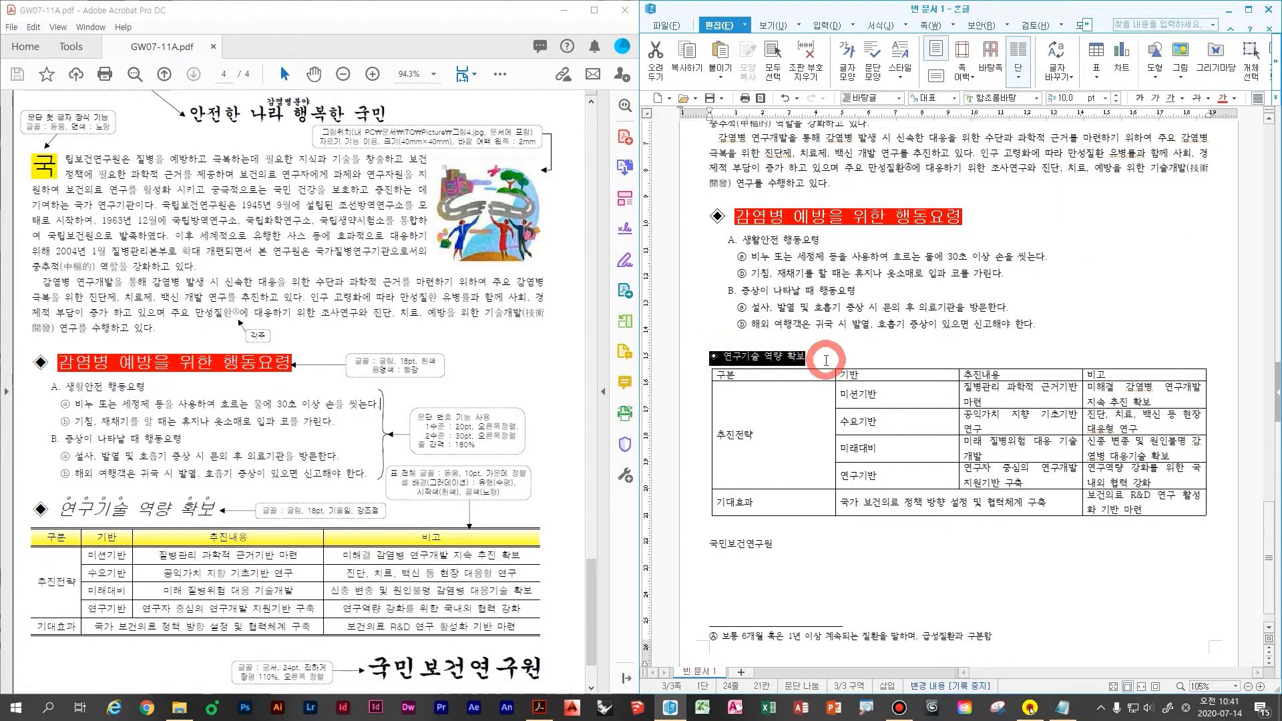
{"action": "left_click", "coordinate": [990, 98]}
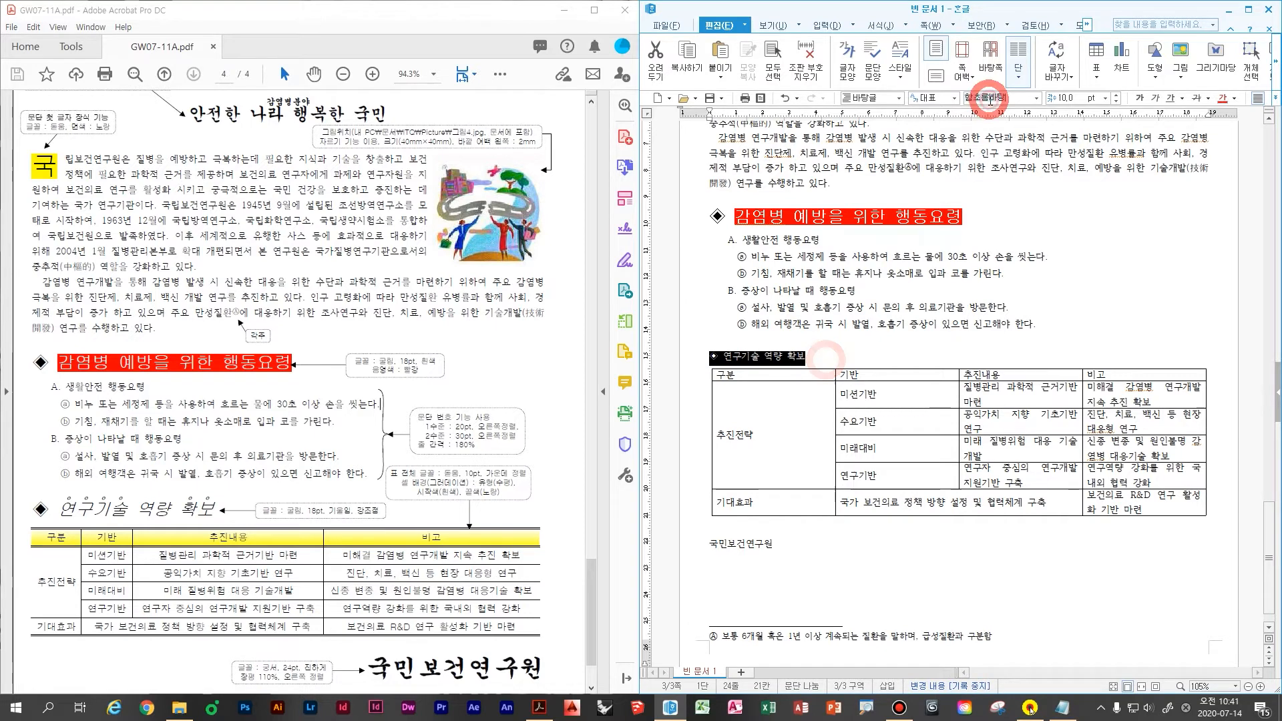
{"action": "type", "text": "굴림"}
{"action": "key", "text": "Return"}
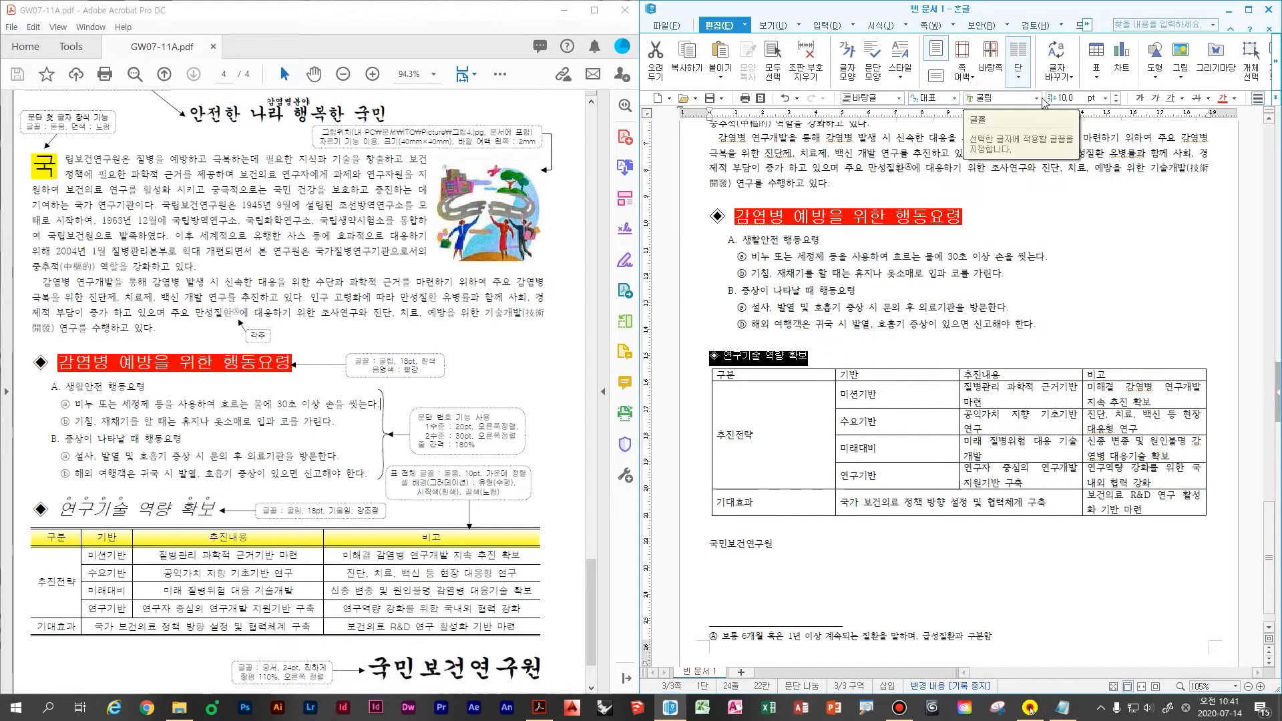
{"action": "left_click", "coordinate": [1075, 93]}
{"action": "type", "text": "18"}
{"action": "key", "text": "Return"}
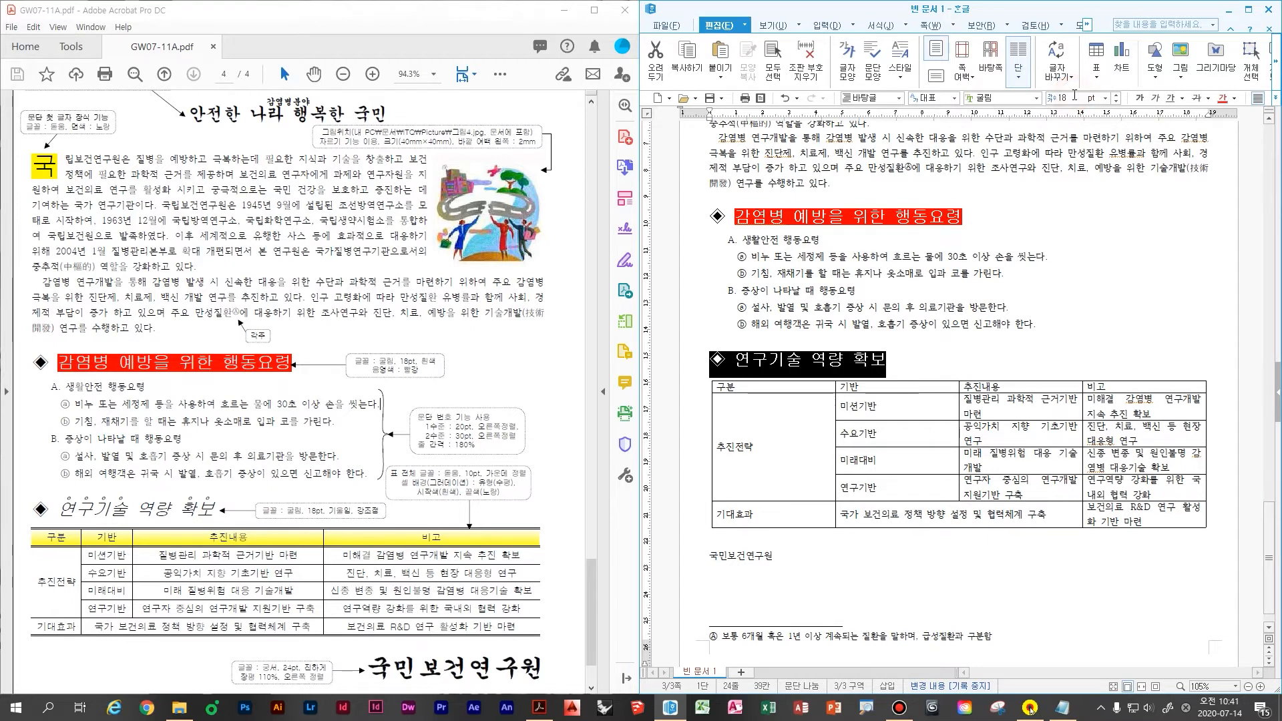
- Italicize the subheading text 연구기술 역량 확보, leaving out the ◈ symbol
{"action": "left_click", "coordinate": [789, 354]}
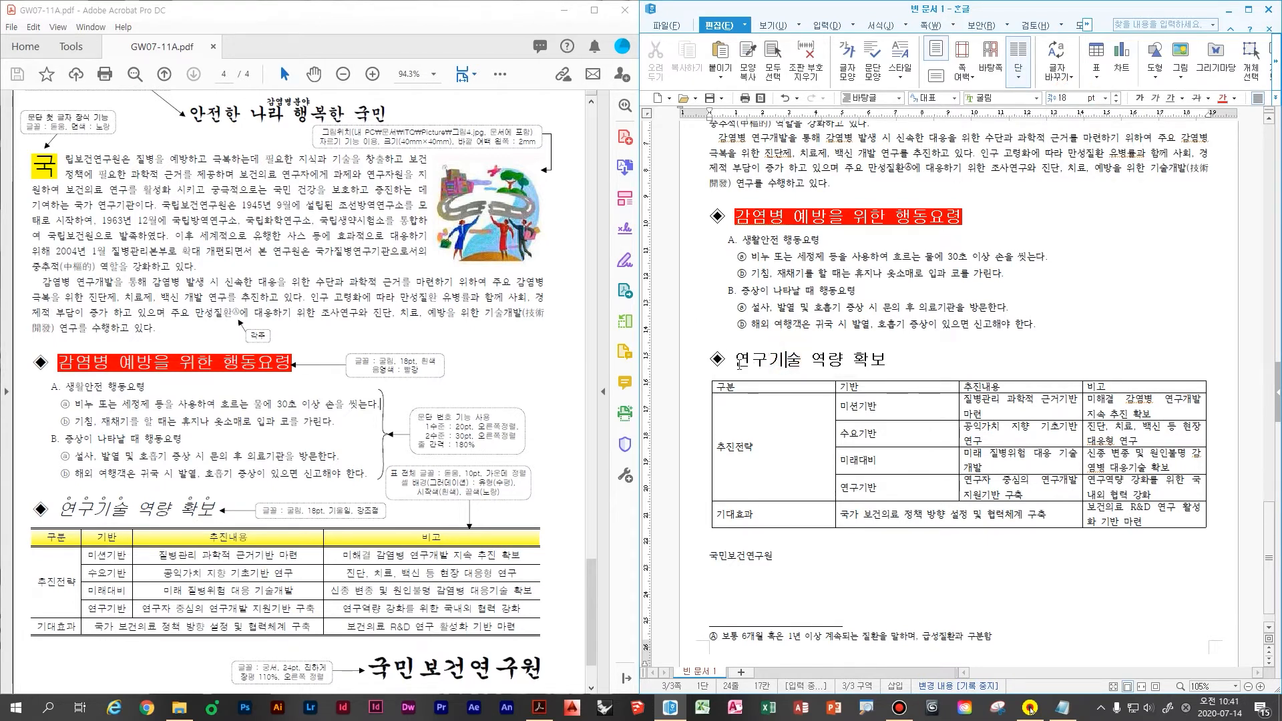
{"action": "left_click_drag", "start_coordinate": [735, 362], "coordinate": [702, 361]}
{"action": "left_click", "coordinate": [772, 372]}
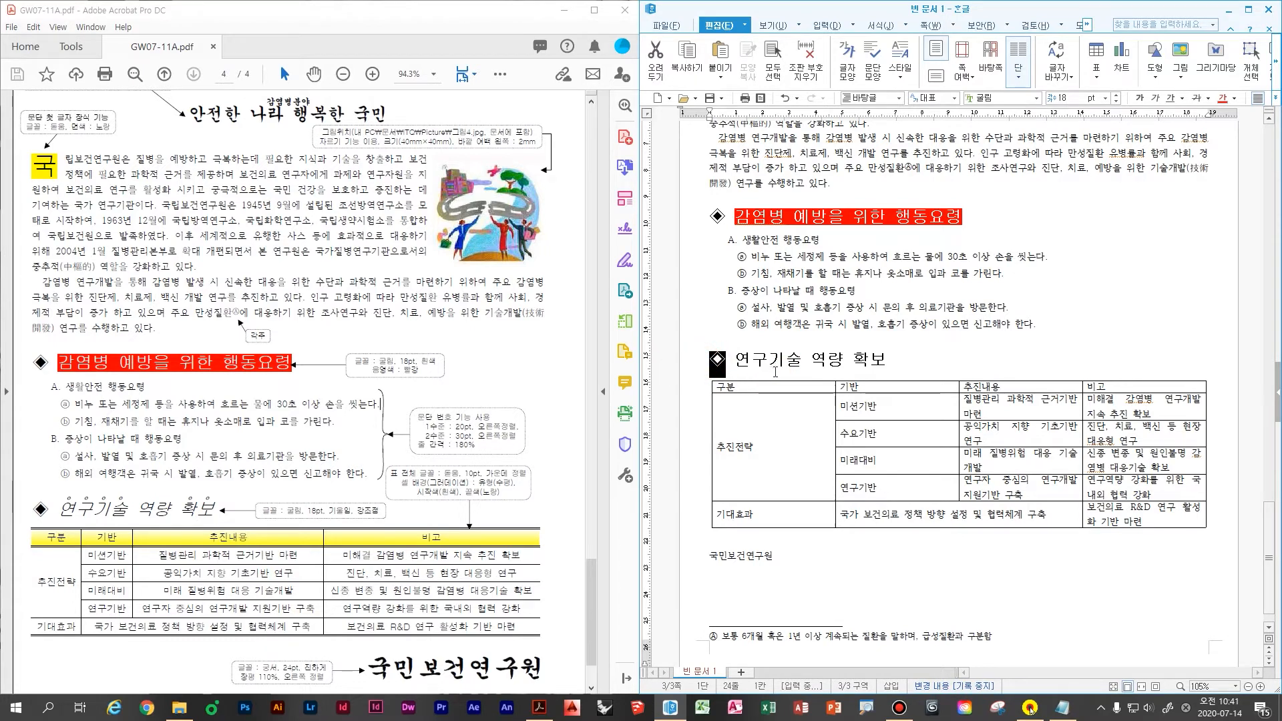
{"action": "left_click_drag", "start_coordinate": [741, 360], "coordinate": [887, 360]}
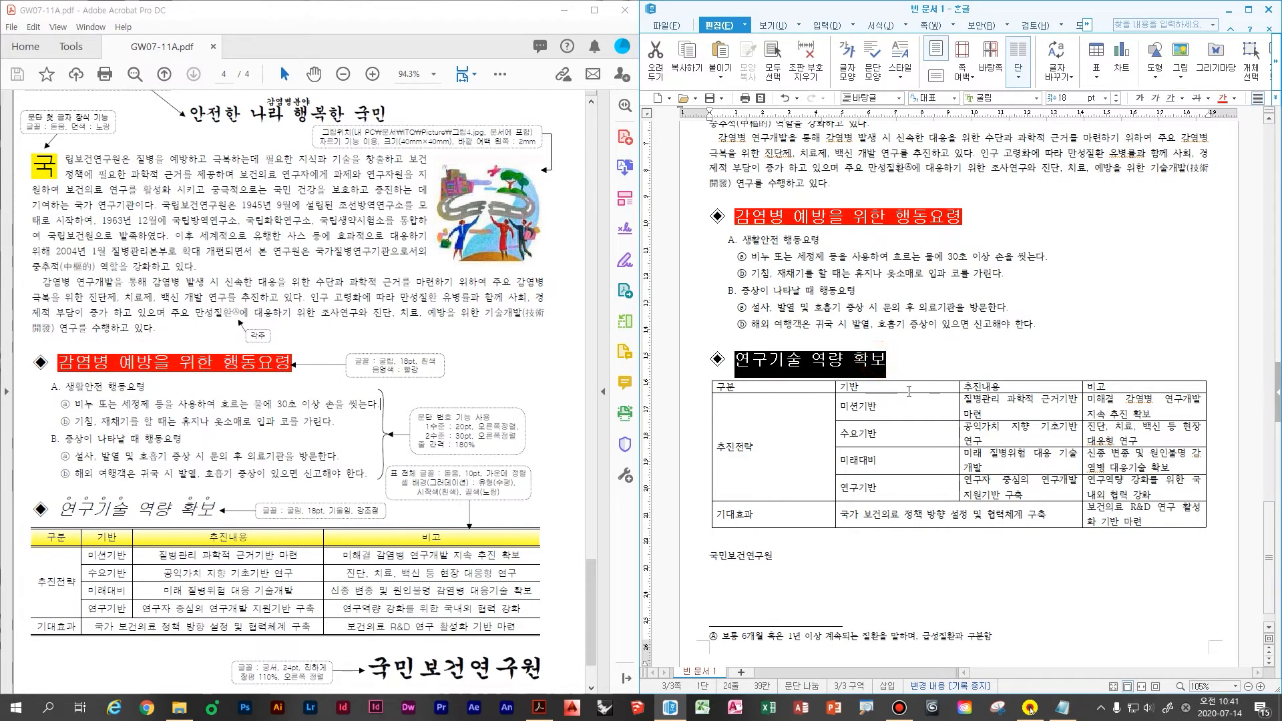
{"action": "key", "text": "ctrl+i"}
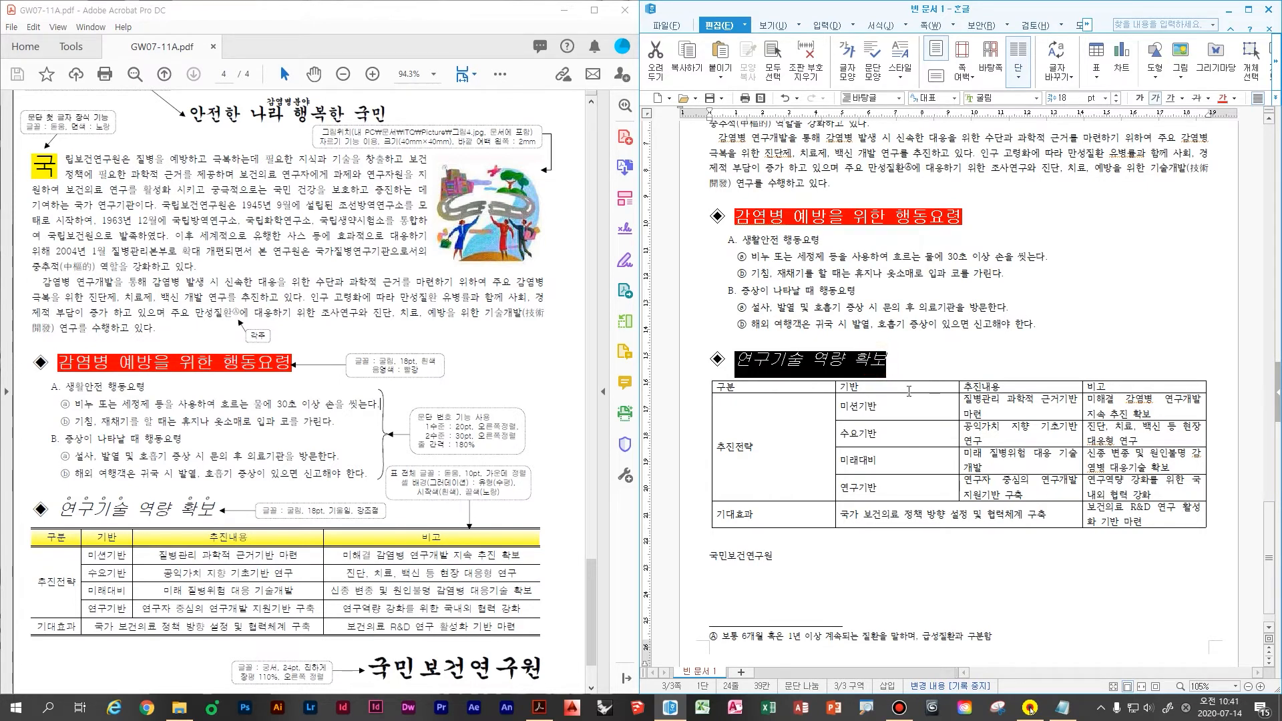
- Add the open-circle 강조점 above the characters of the selected subheading text in its character shape settings
{"action": "scroll", "coordinate": [930, 403], "scroll_direction": "down", "scroll_amount": 1}
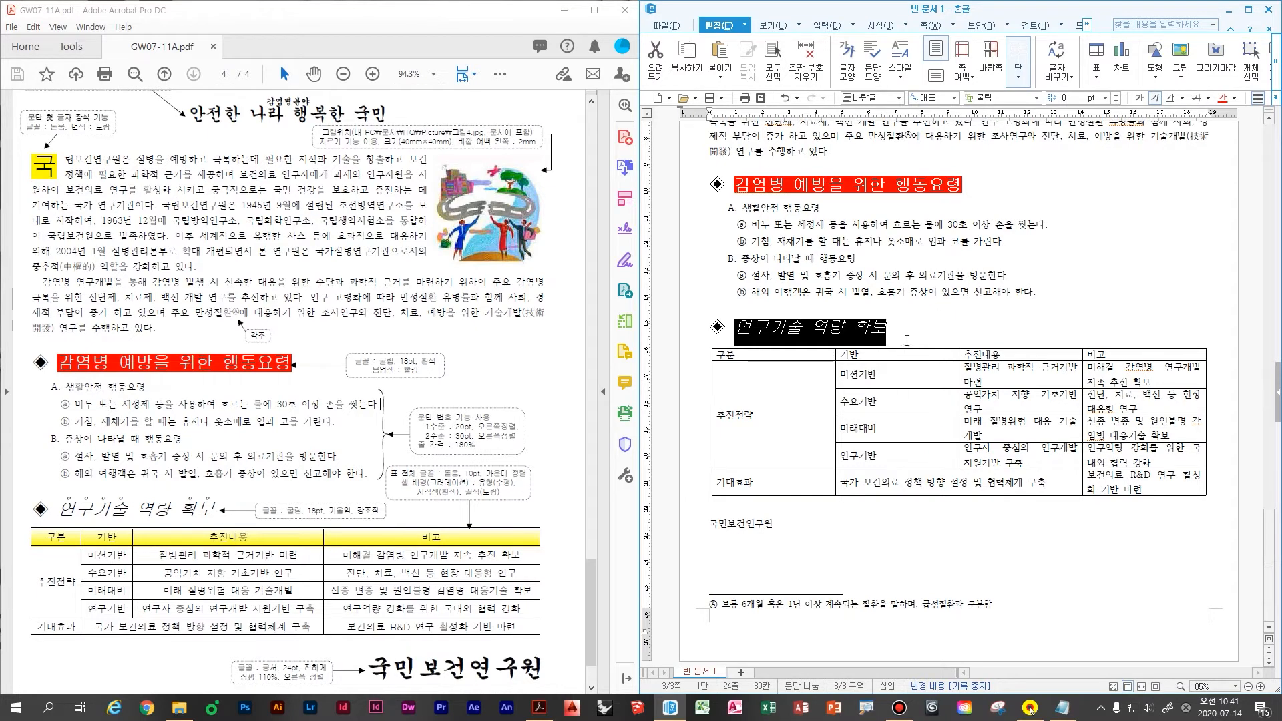
{"action": "key", "text": "alt+l"}
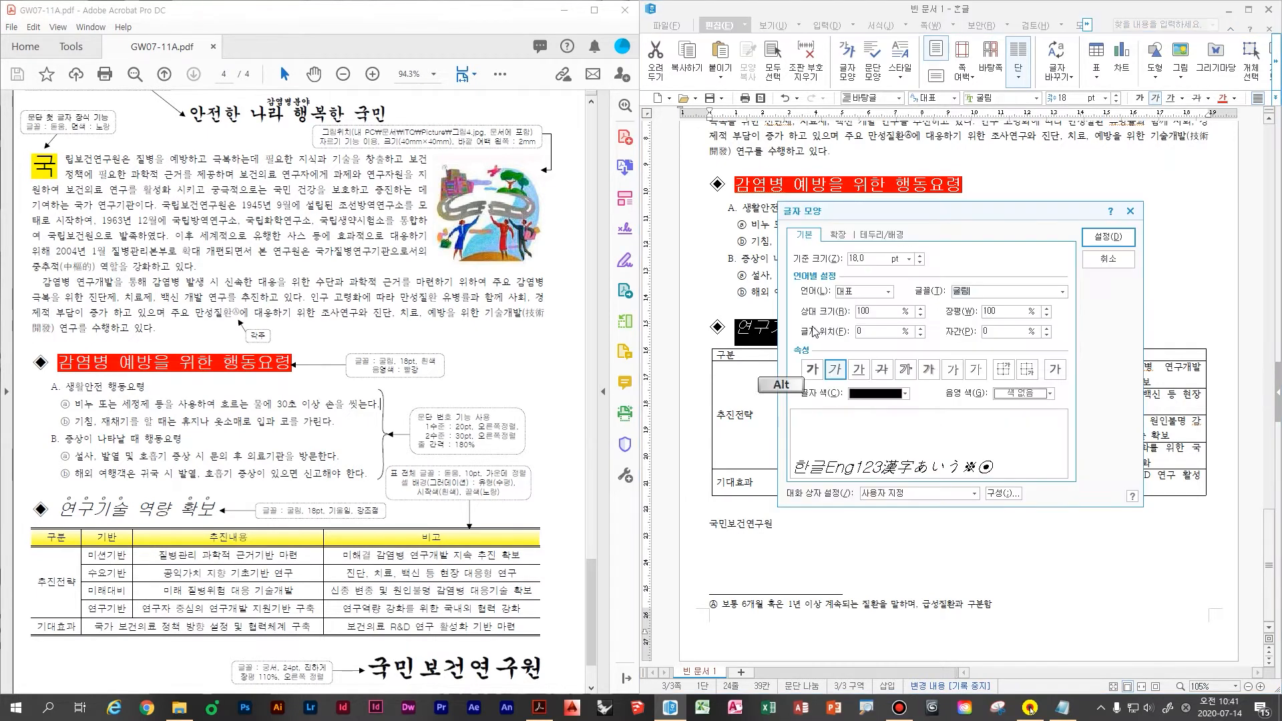
{"action": "key", "text": "ctrl+Tab"}
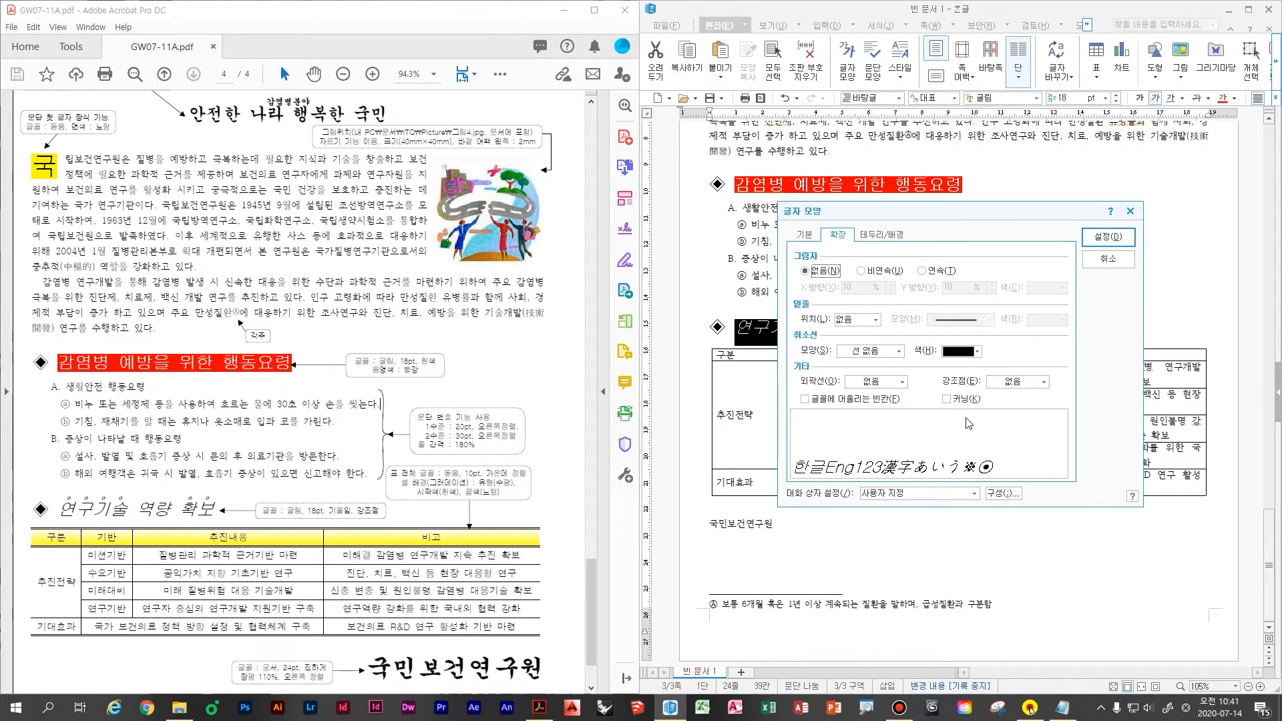
{"action": "left_click", "coordinate": [1024, 385]}
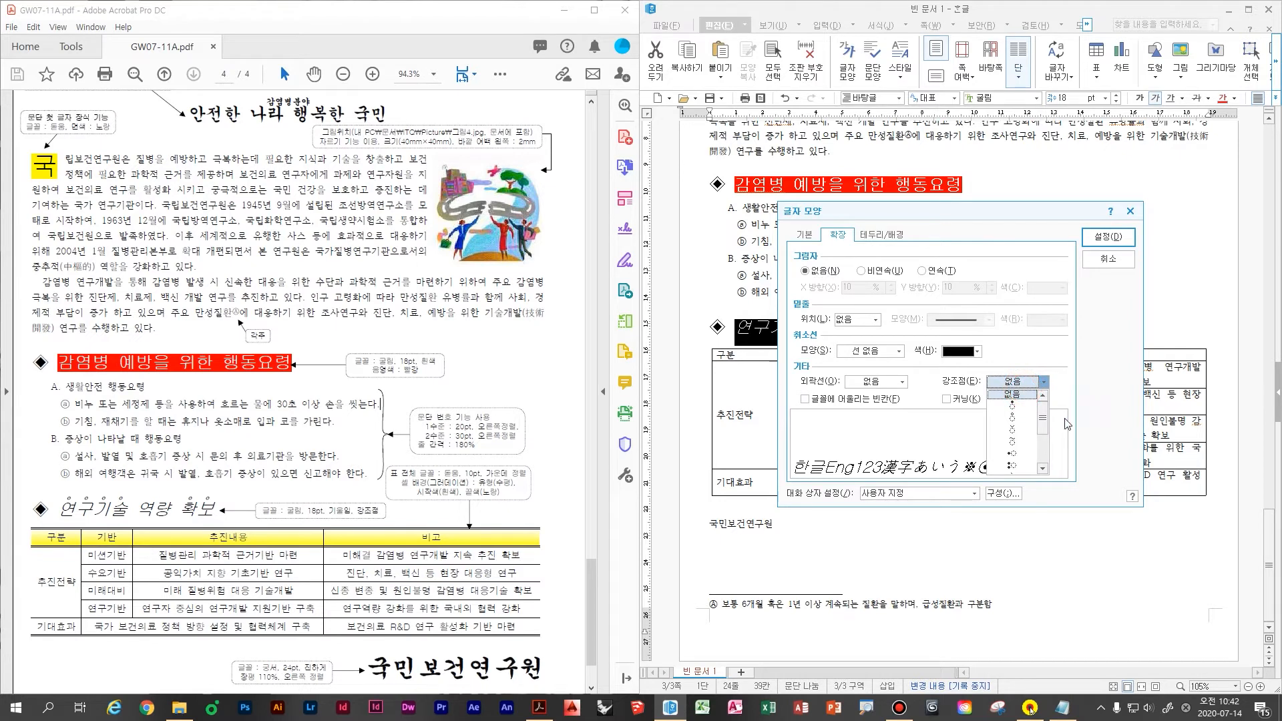
{"action": "left_click", "coordinate": [1016, 417]}
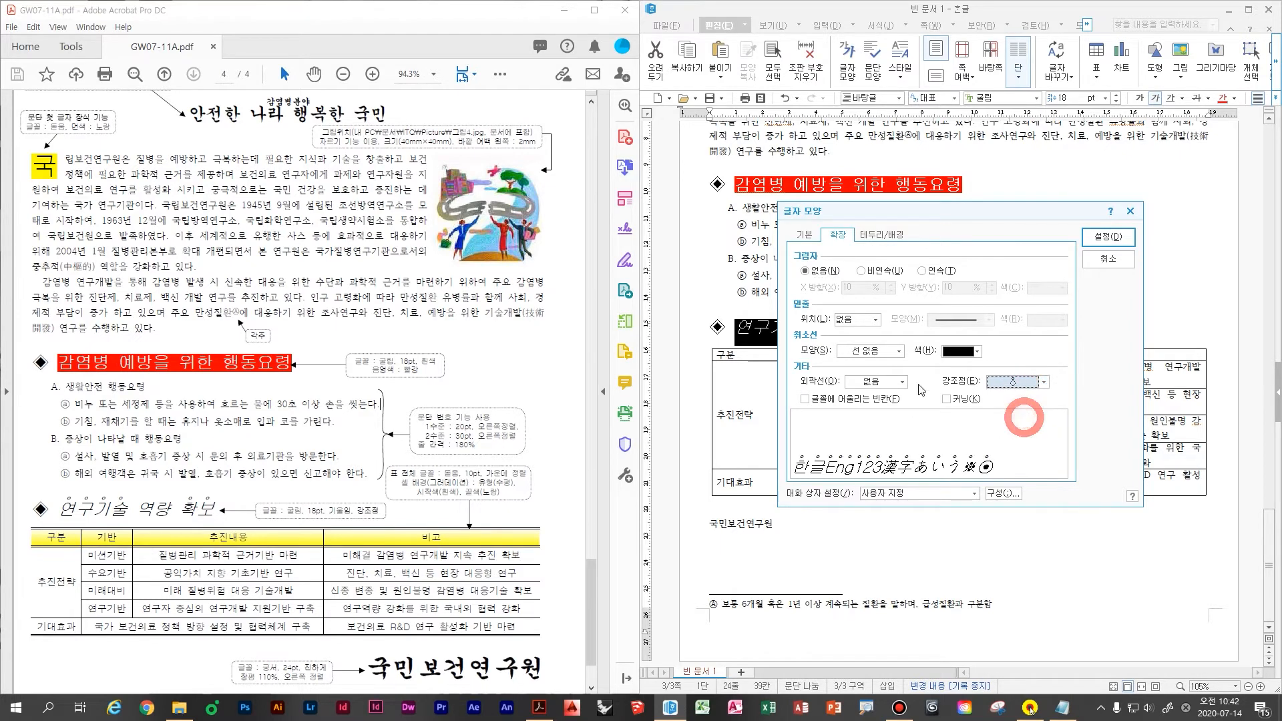
{"action": "left_click", "coordinate": [1085, 241]}
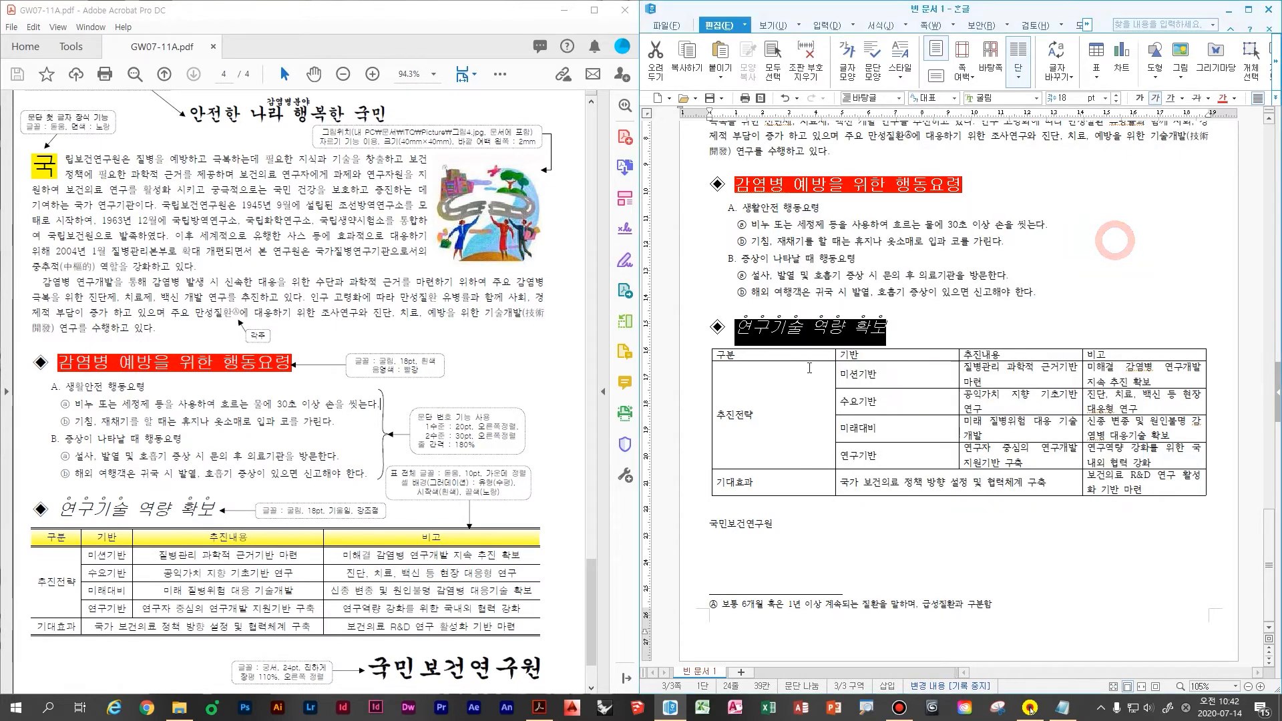
- Set 강조점 to 없음 for the word 역량 in the second subheading
{"action": "left_click", "coordinate": [860, 332]}
{"action": "left_click_drag", "start_coordinate": [803, 327], "coordinate": [861, 332]}
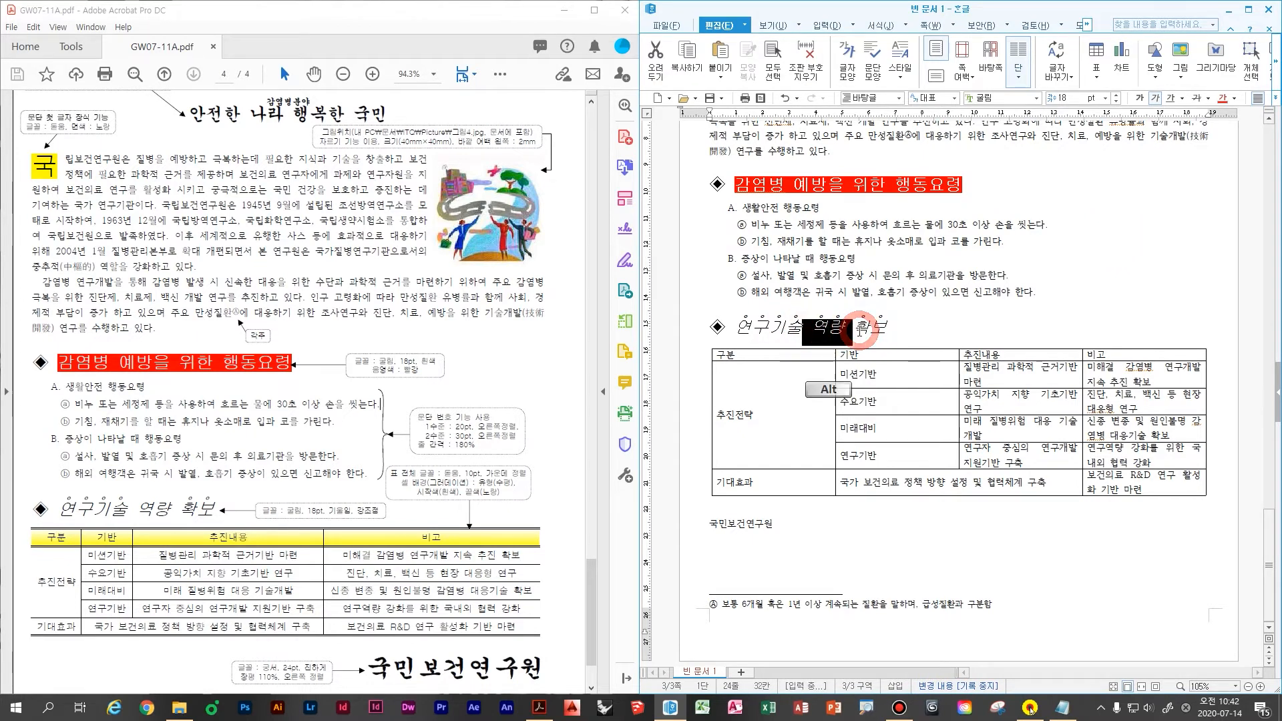
{"action": "key", "text": "alt+l"}
{"action": "left_click", "coordinate": [1043, 381]}
{"action": "left_click", "coordinate": [1028, 393]}
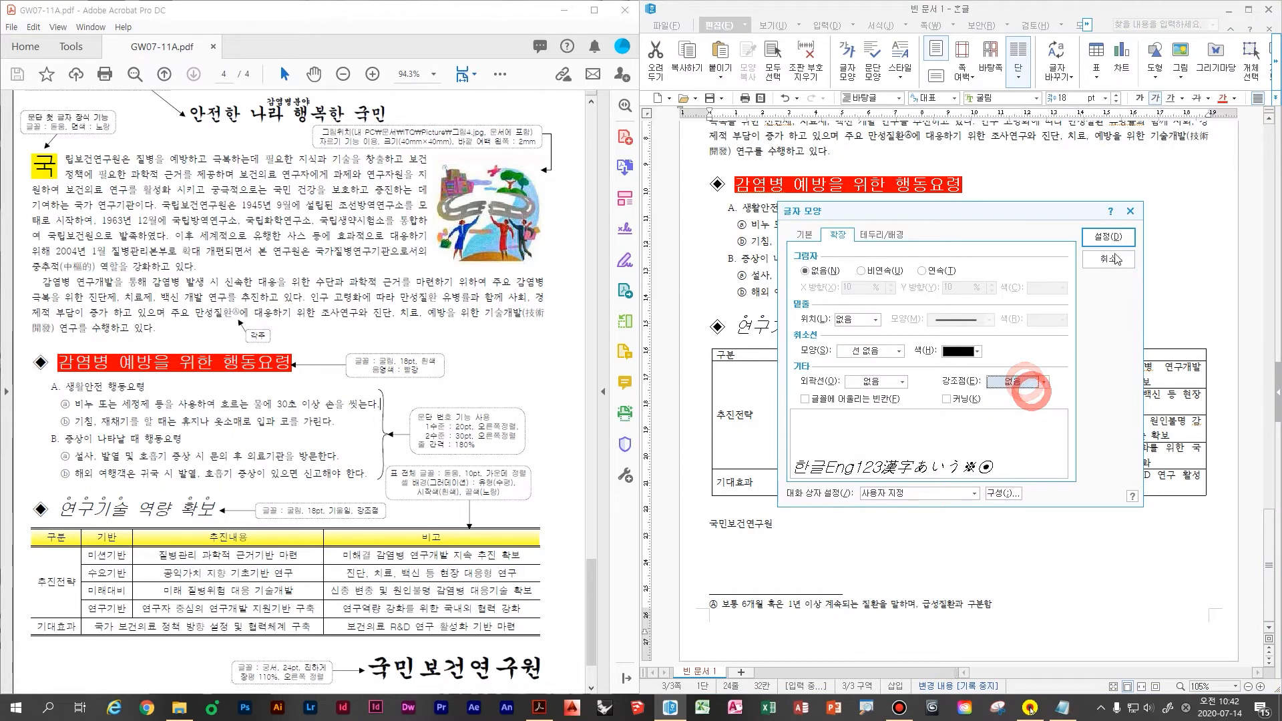
{"action": "left_click", "coordinate": [1110, 259]}
{"action": "key", "text": "Up"}
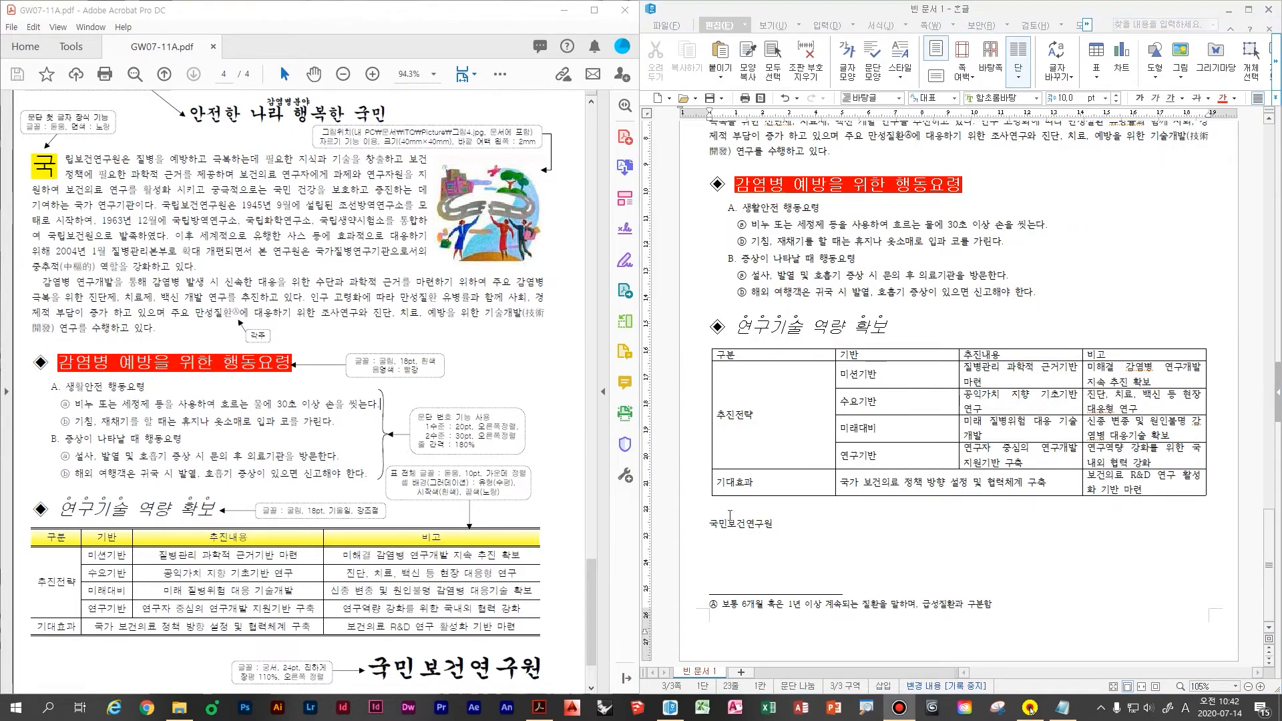
{"action": "left_click", "coordinate": [912, 406]}
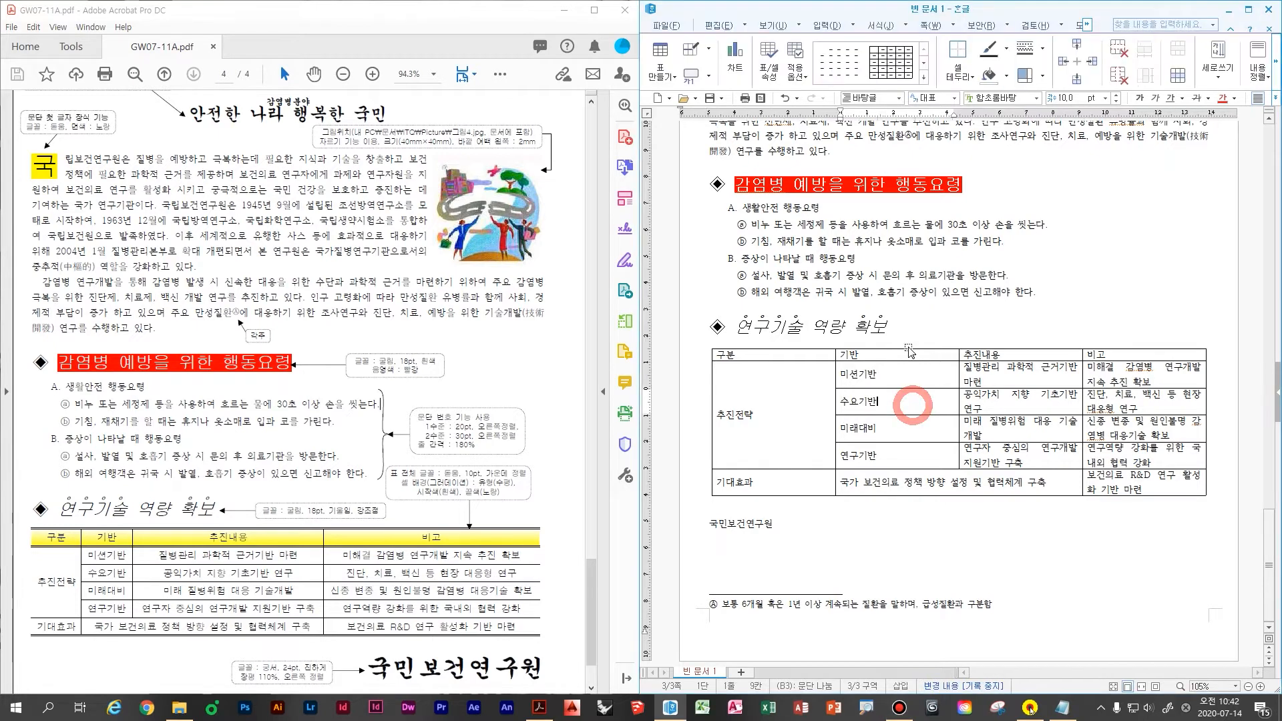
{"action": "left_click", "coordinate": [788, 348]}
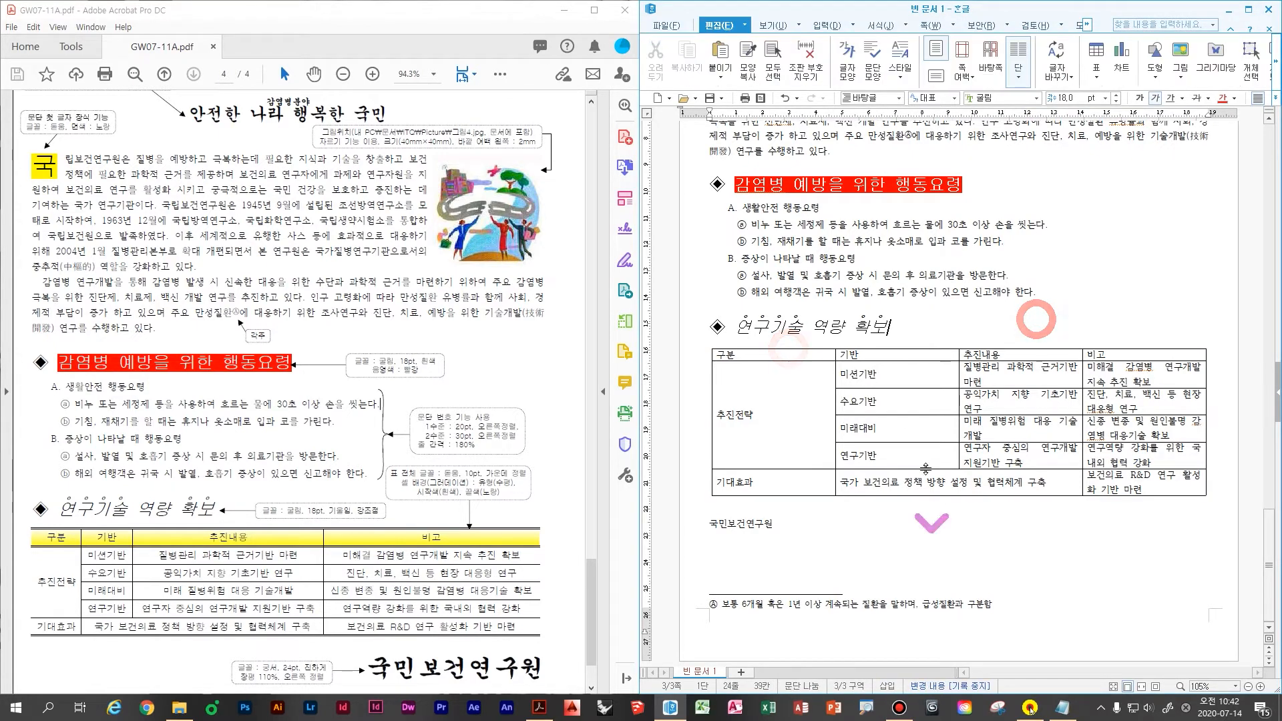
{"action": "left_click", "coordinate": [810, 354]}
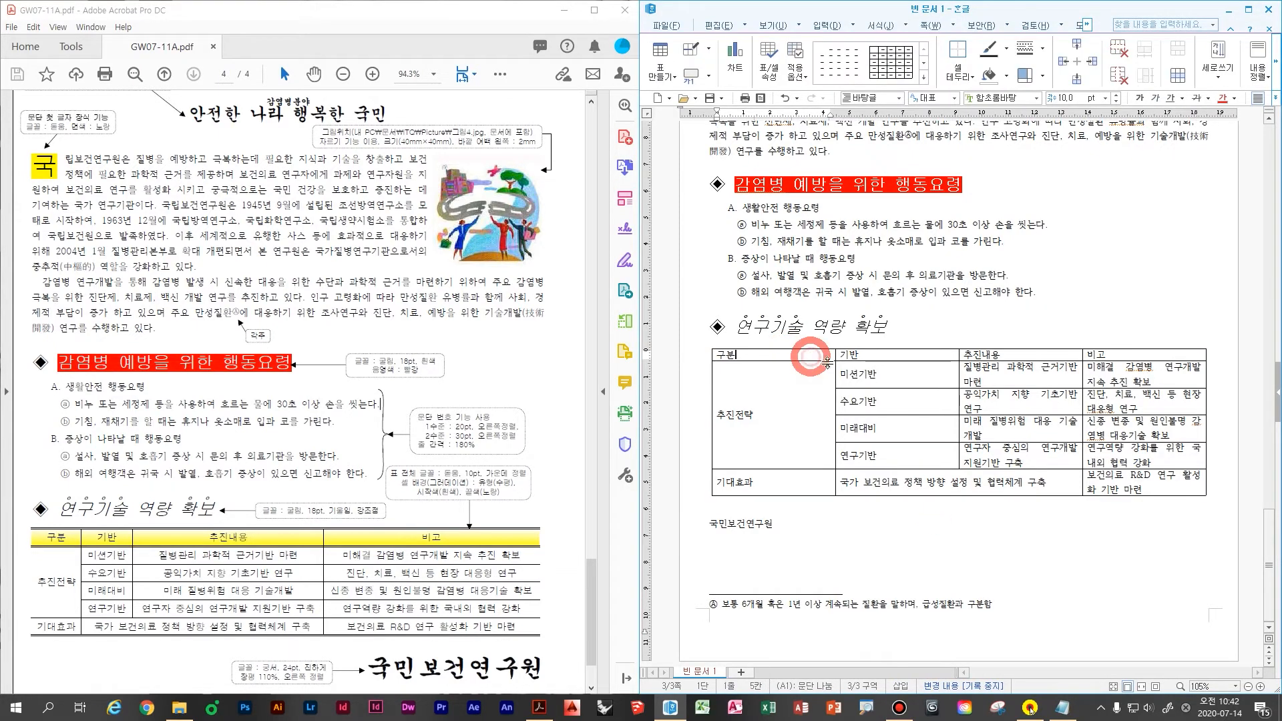
- Select all cells of the table and set their text to the 돋움 font with center alignment
{"action": "left_click", "coordinate": [907, 433]}
{"action": "key", "text": "F5"}
{"action": "key", "text": "F5"}
{"action": "key", "text": "F5"}
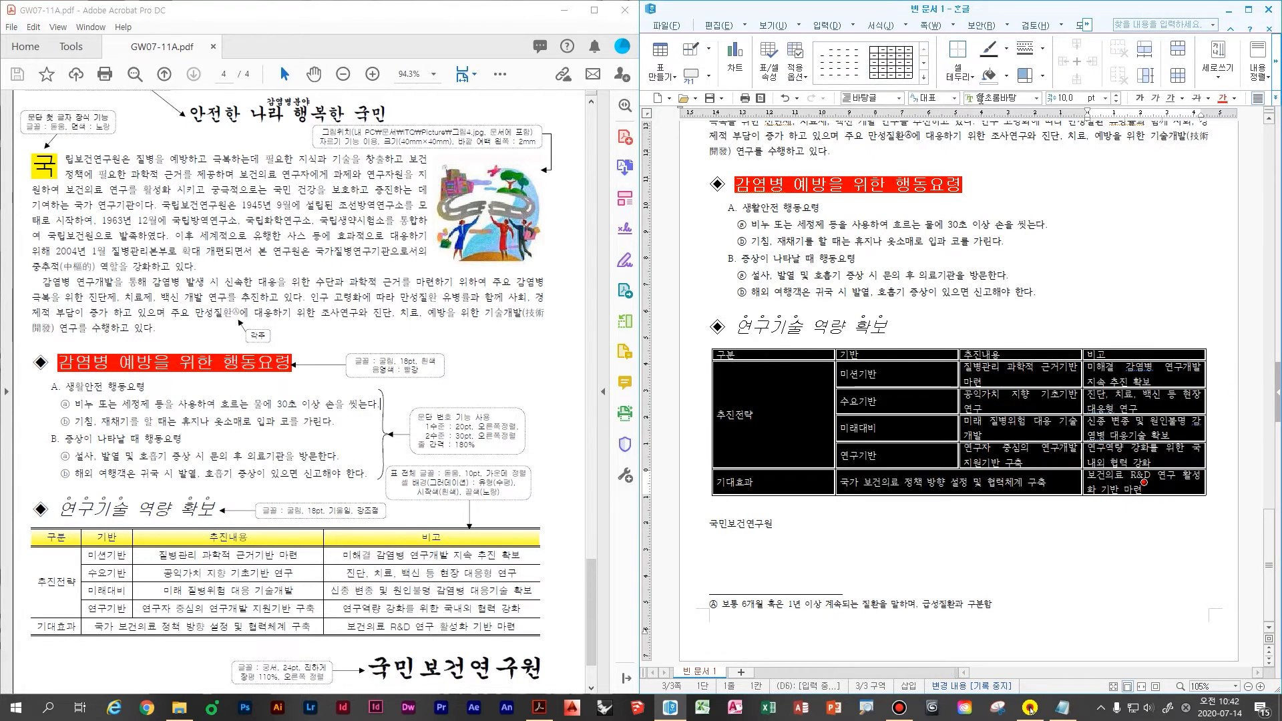
{"action": "left_click", "coordinate": [983, 97]}
{"action": "type", "text": "도ㄷ움"}
{"action": "key", "text": "Return"}
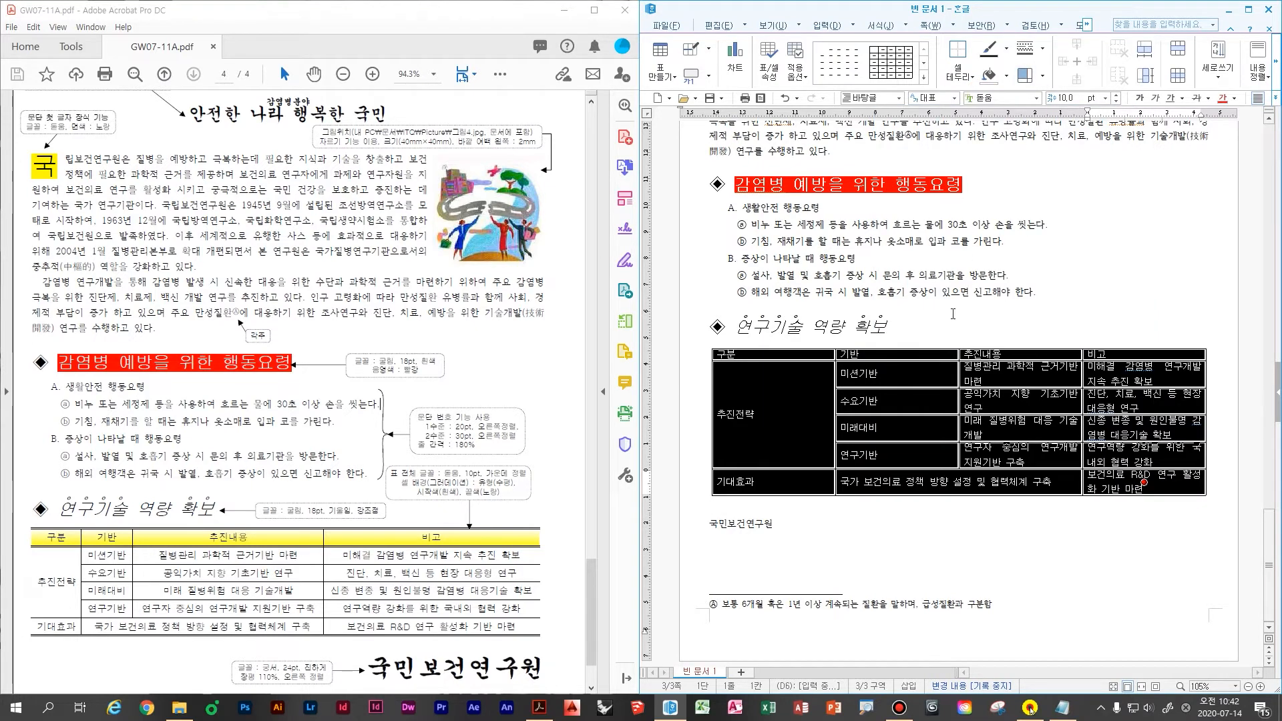
{"action": "key", "text": "ctrl+shift+c"}
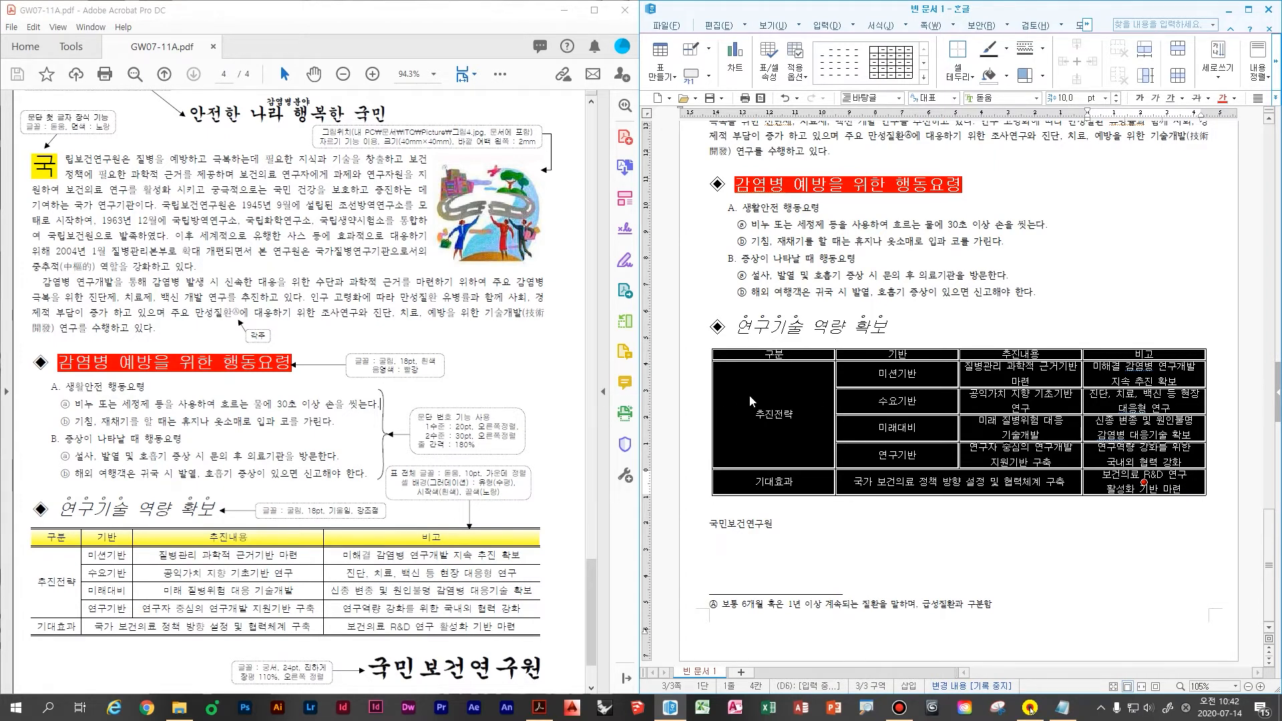
- Give the selected table double-line top and bottom borders, and set its left and right outer borders to 선 없음
{"action": "key", "text": "l"}
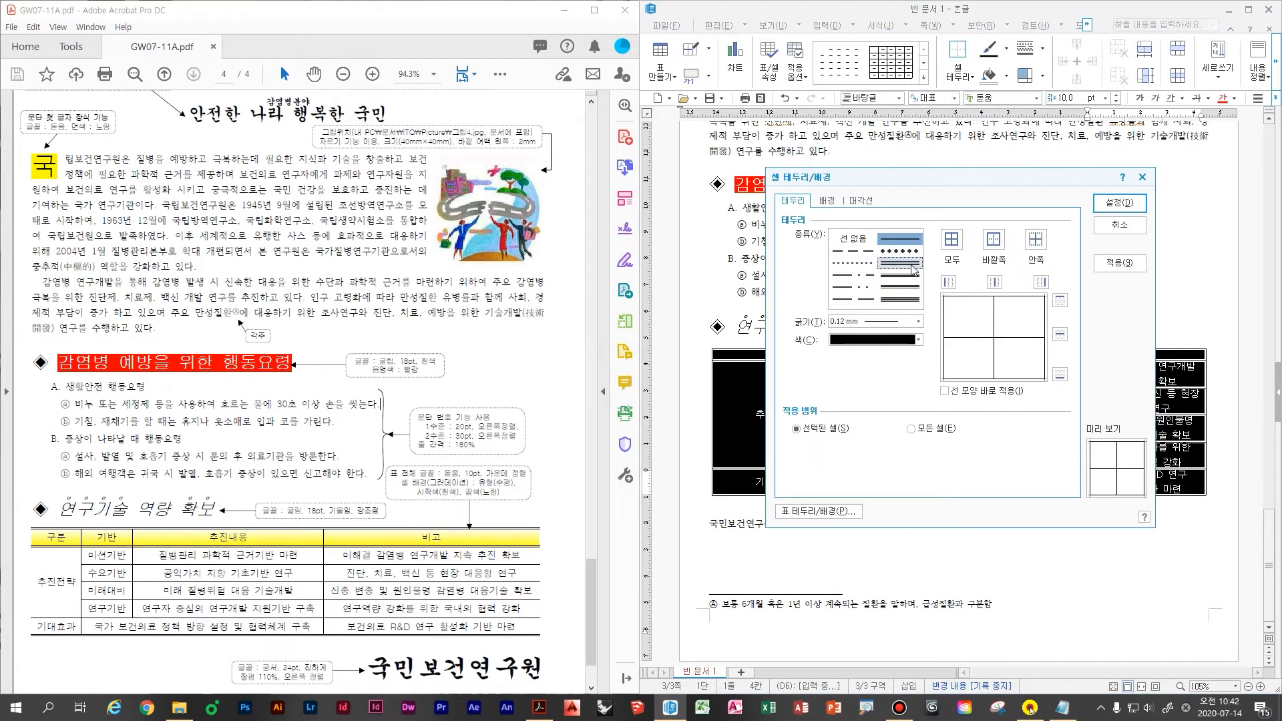
{"action": "left_click", "coordinate": [914, 270]}
{"action": "left_click", "coordinate": [1059, 302]}
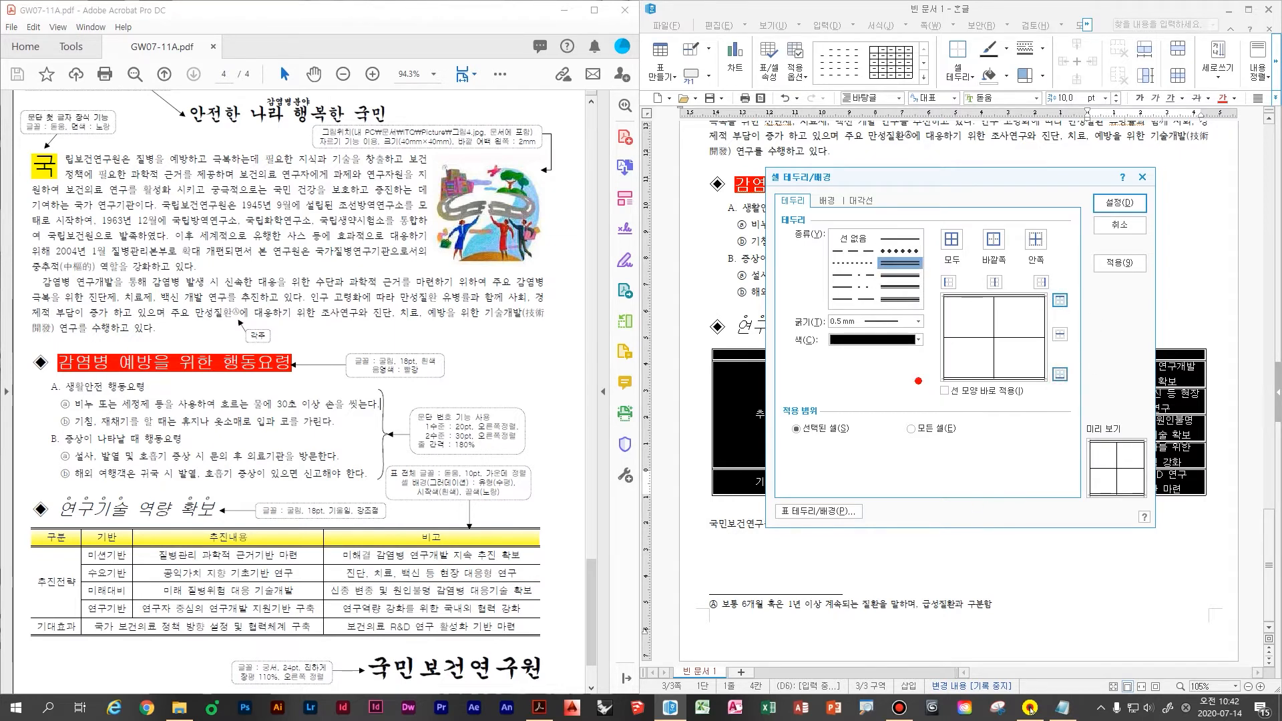
{"action": "left_click_drag", "start_coordinate": [915, 368], "coordinate": [1049, 411]}
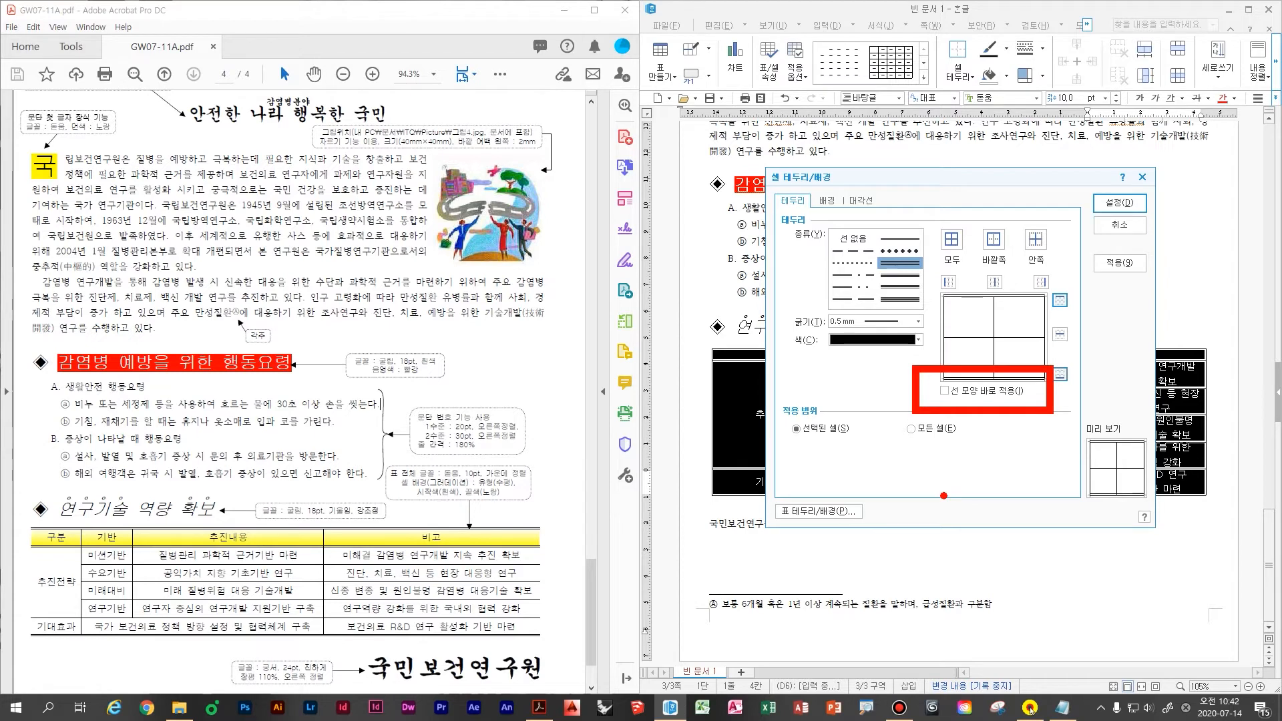
{"action": "key", "text": "Escape"}
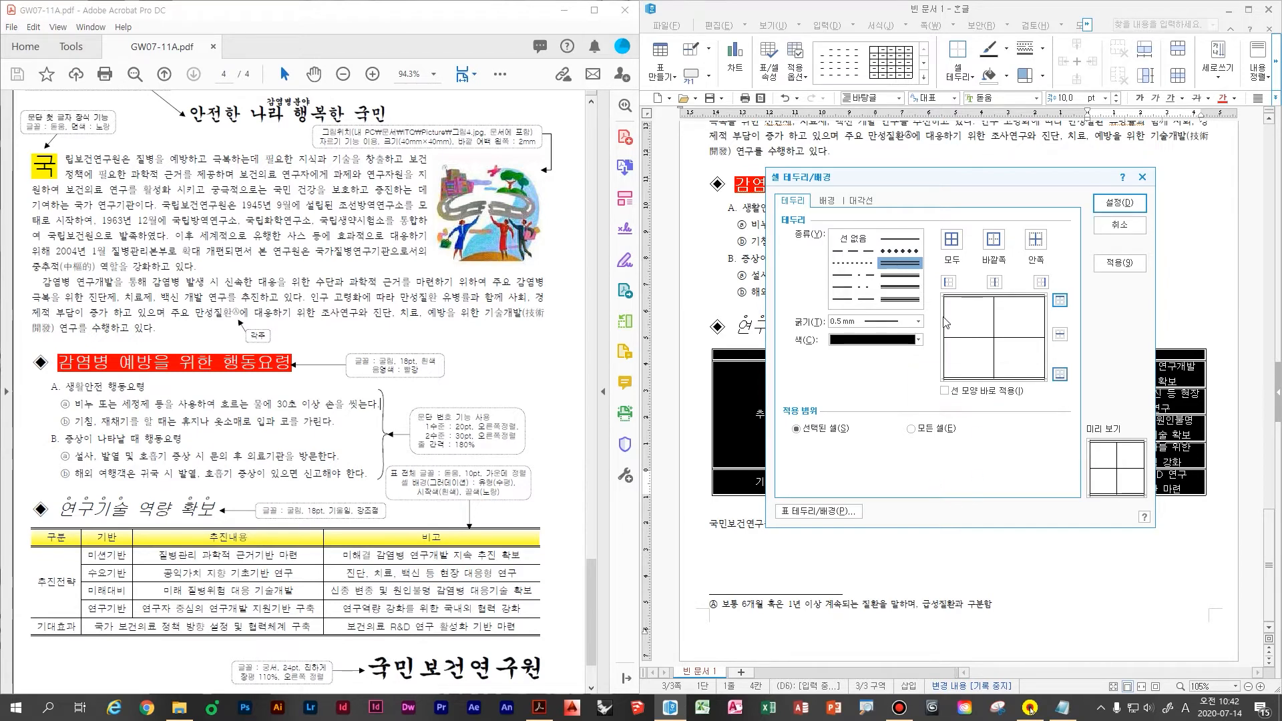
{"action": "left_click", "coordinate": [852, 239]}
{"action": "left_click", "coordinate": [949, 282]}
{"action": "left_click", "coordinate": [1035, 283]}
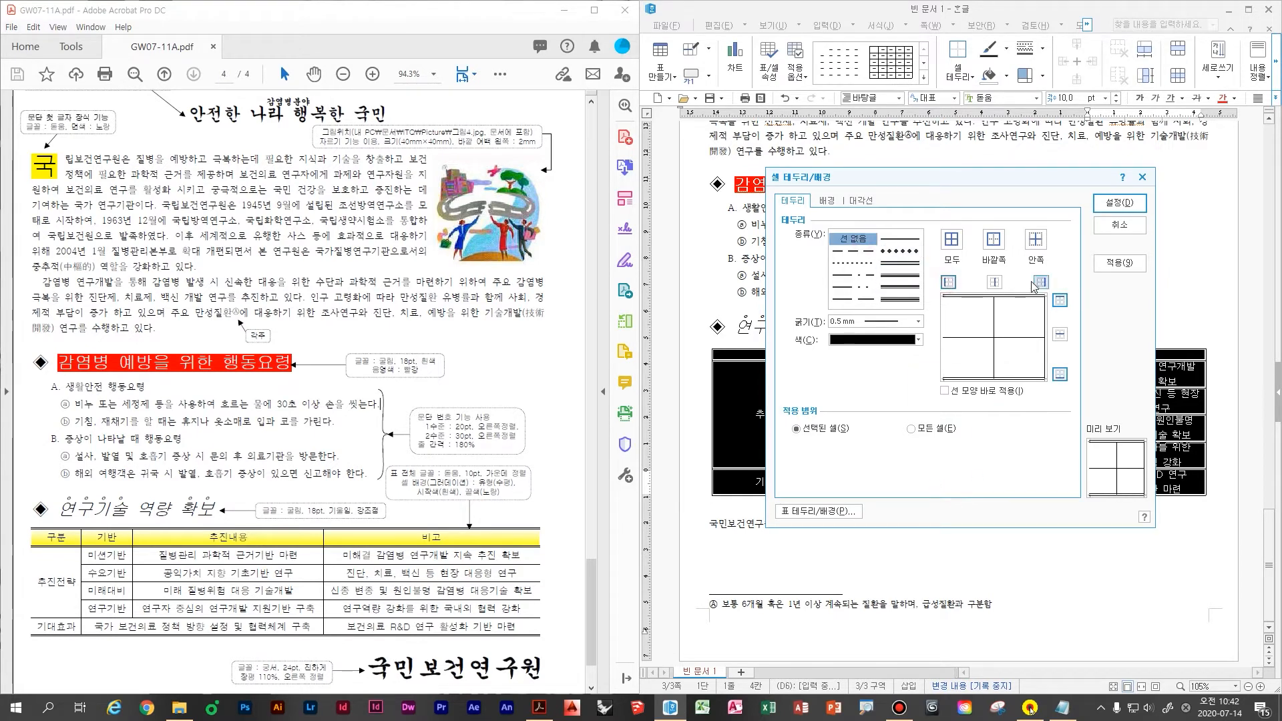
{"action": "left_click", "coordinate": [1119, 202]}
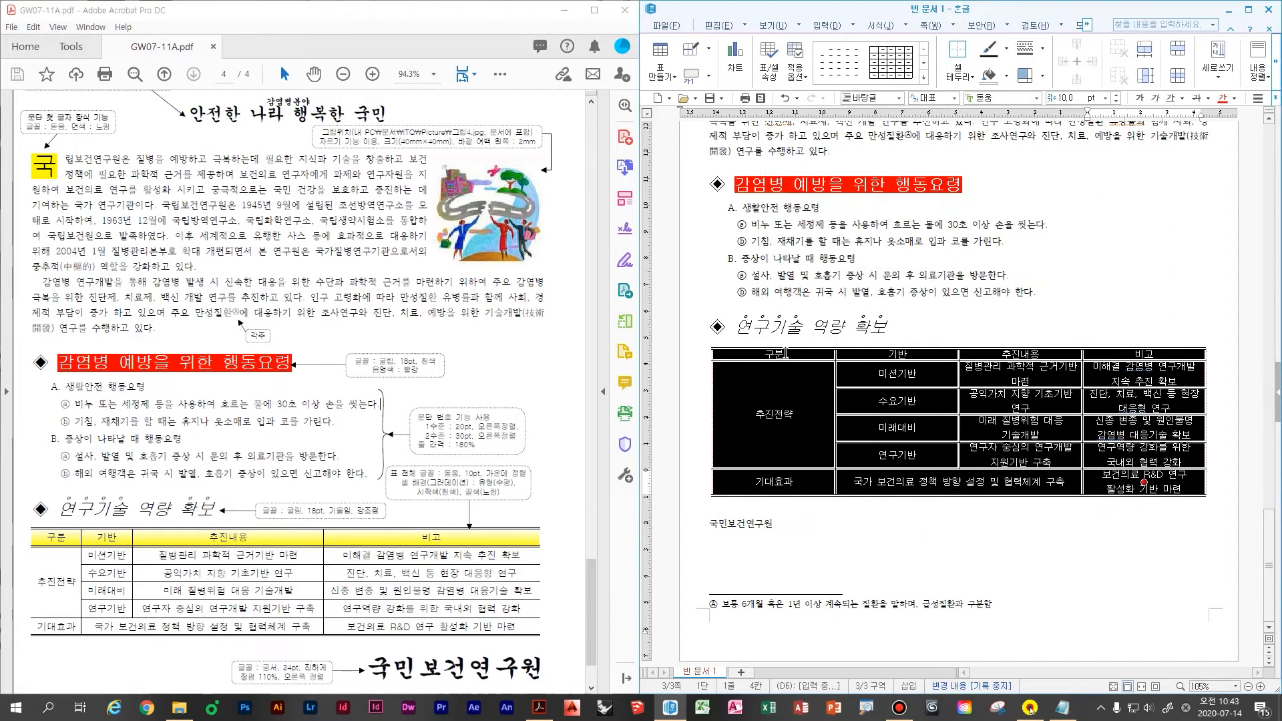
- Select the table's header row and give it a double-line bottom border
{"action": "left_click_drag", "start_coordinate": [776, 354], "coordinate": [1135, 354]}
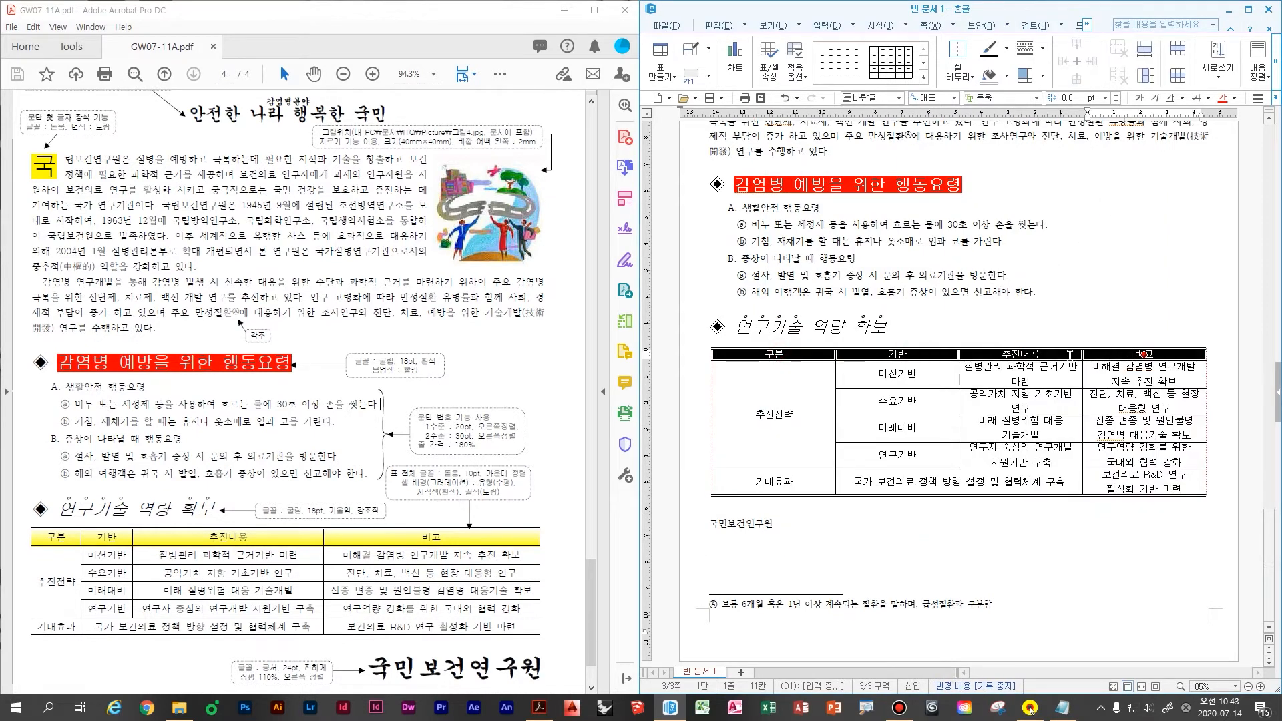
{"action": "key", "text": "l"}
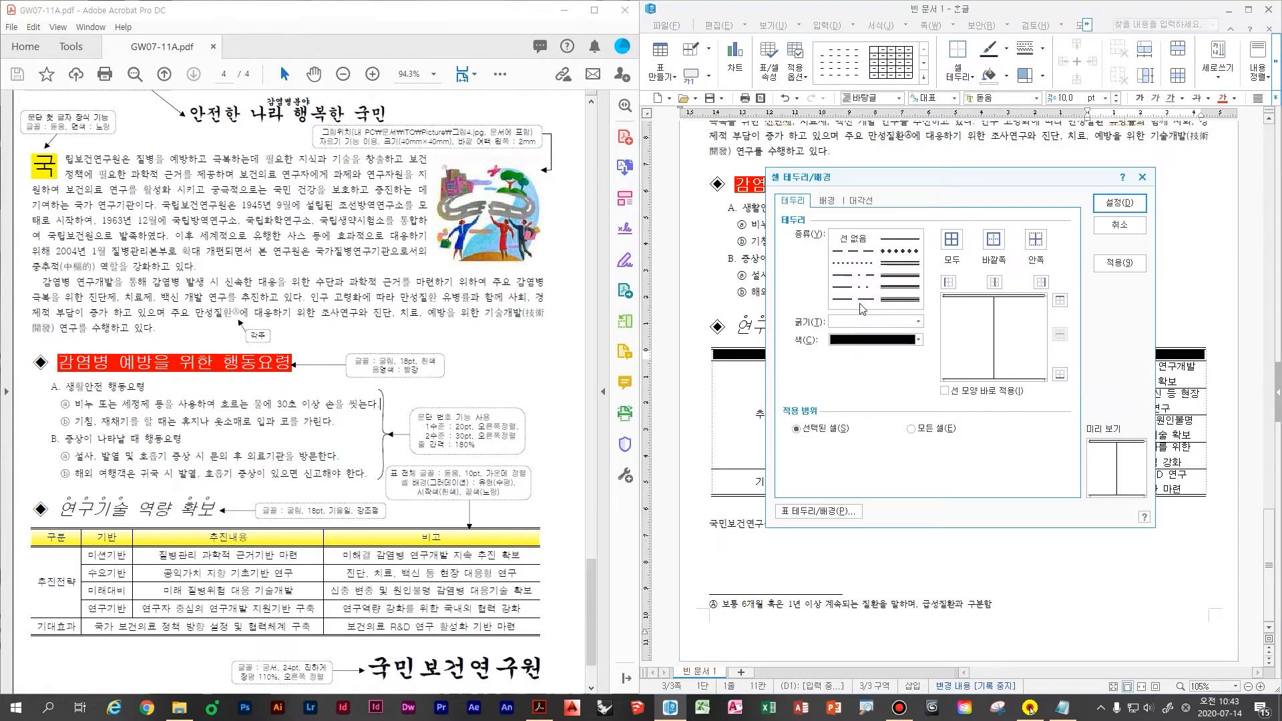
{"action": "left_click", "coordinate": [899, 263]}
{"action": "left_click", "coordinate": [1059, 374]}
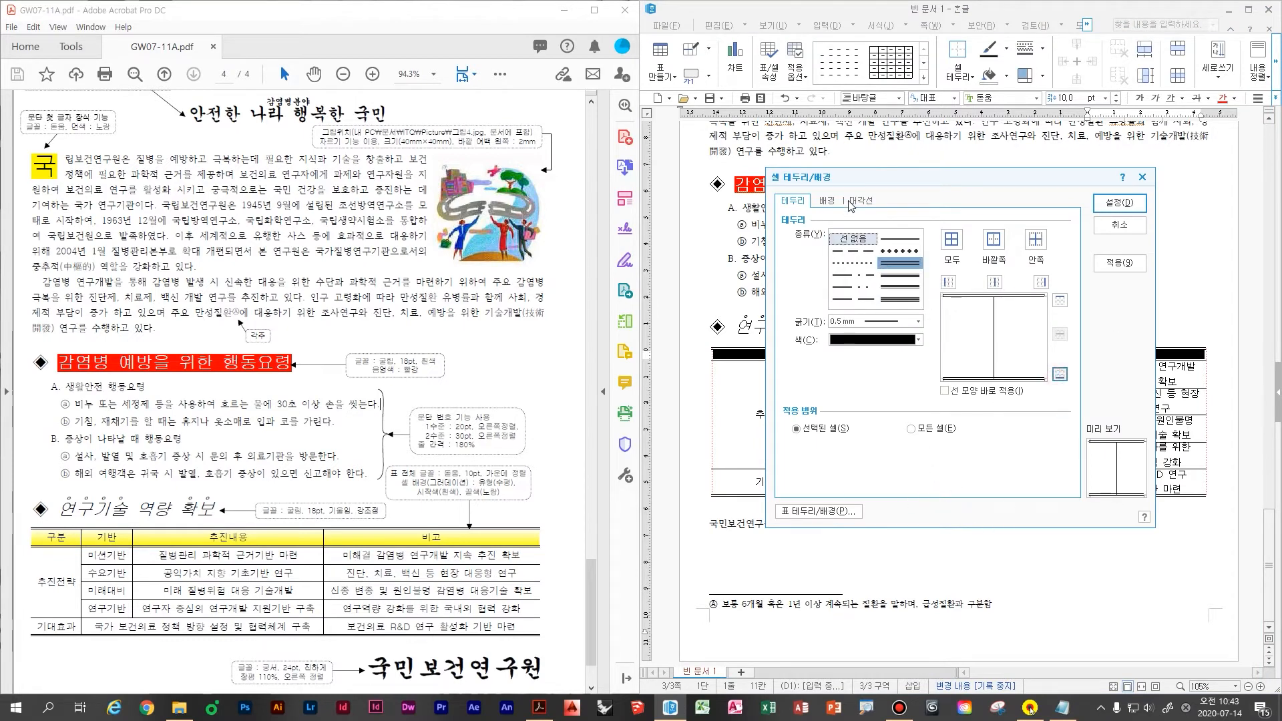
- Fill the header row with a 수평 gradient ending in yellow (노랑), and apply the border and background settings
{"action": "left_click", "coordinate": [828, 201]}
{"action": "left_click", "coordinate": [810, 285]}
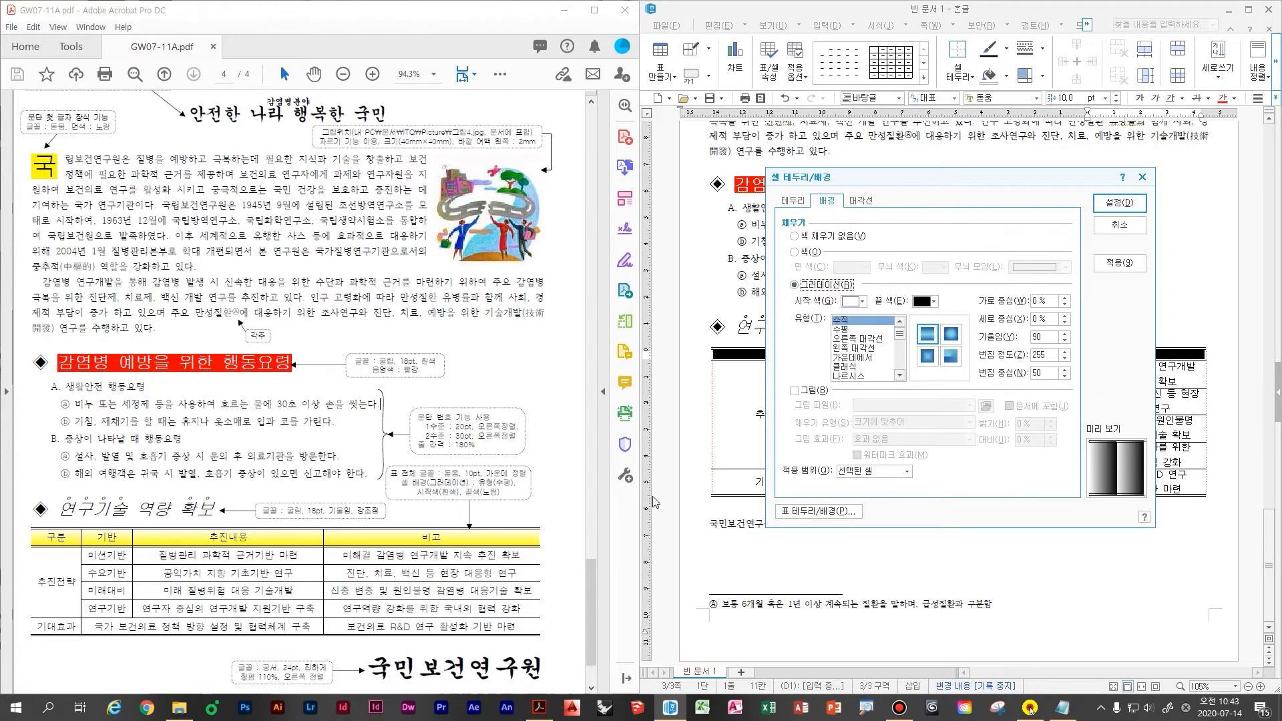
{"action": "left_click", "coordinate": [842, 329]}
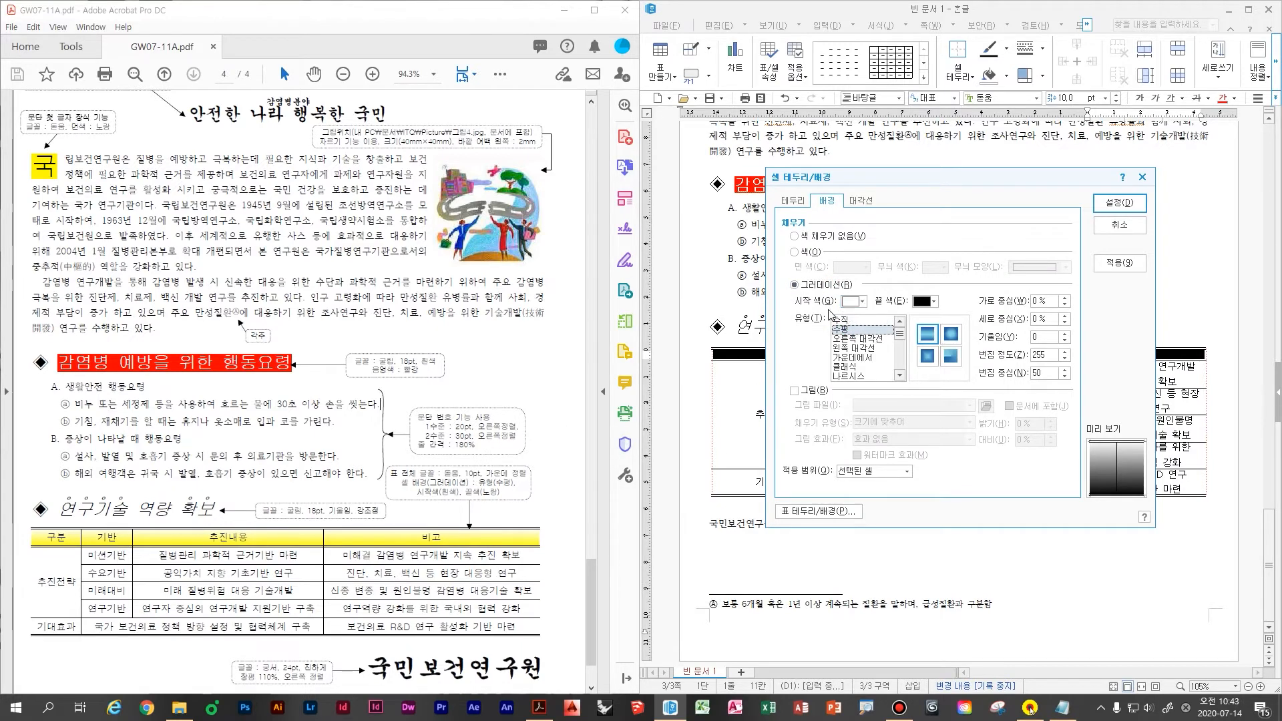
{"action": "left_click", "coordinate": [924, 301]}
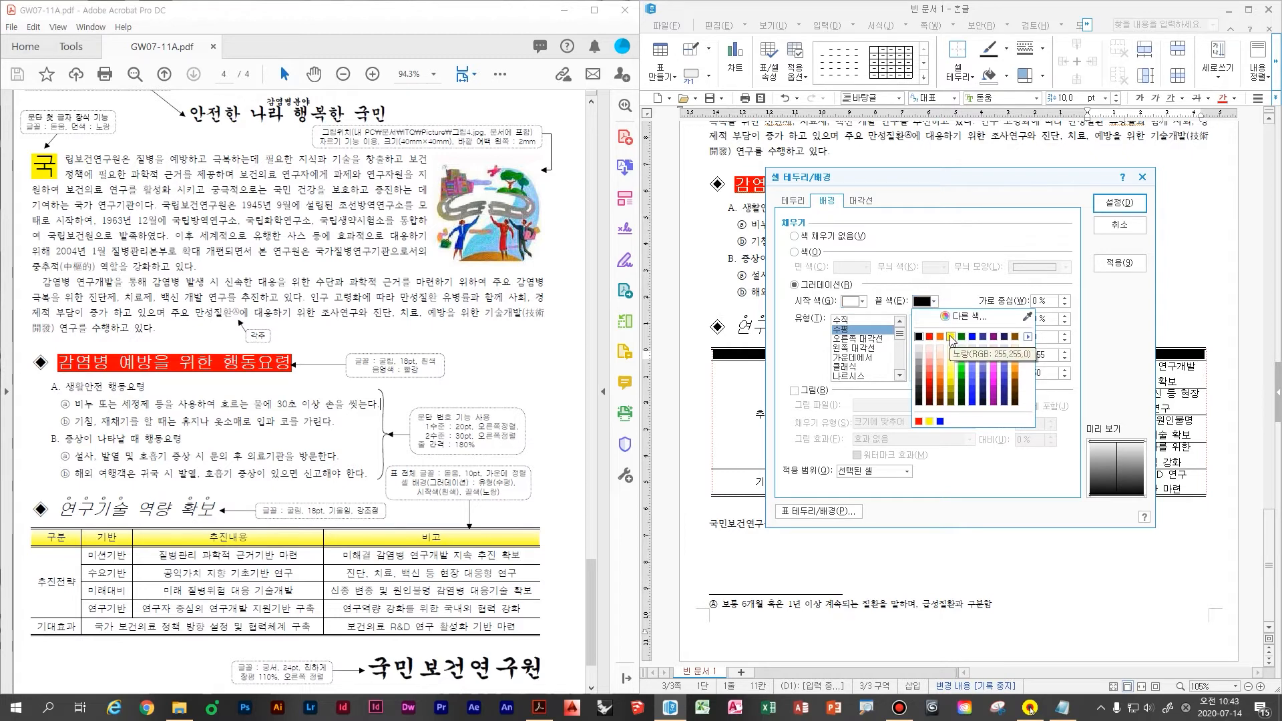
{"action": "left_click", "coordinate": [950, 338]}
{"action": "left_click", "coordinate": [968, 588]}
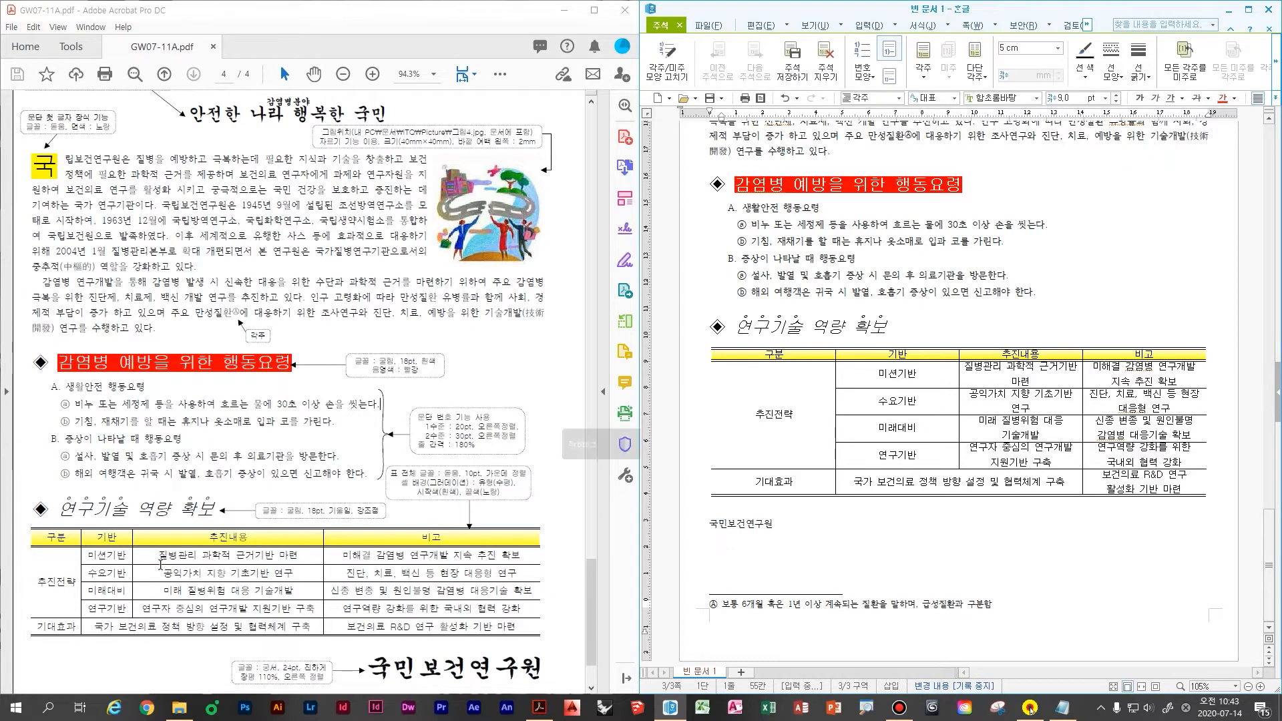
- Narrow the table's 구분 column to slightly wider than its text, keeping the overall table width
{"action": "scroll", "coordinate": [244, 558], "scroll_direction": "down", "scroll_amount": 3}
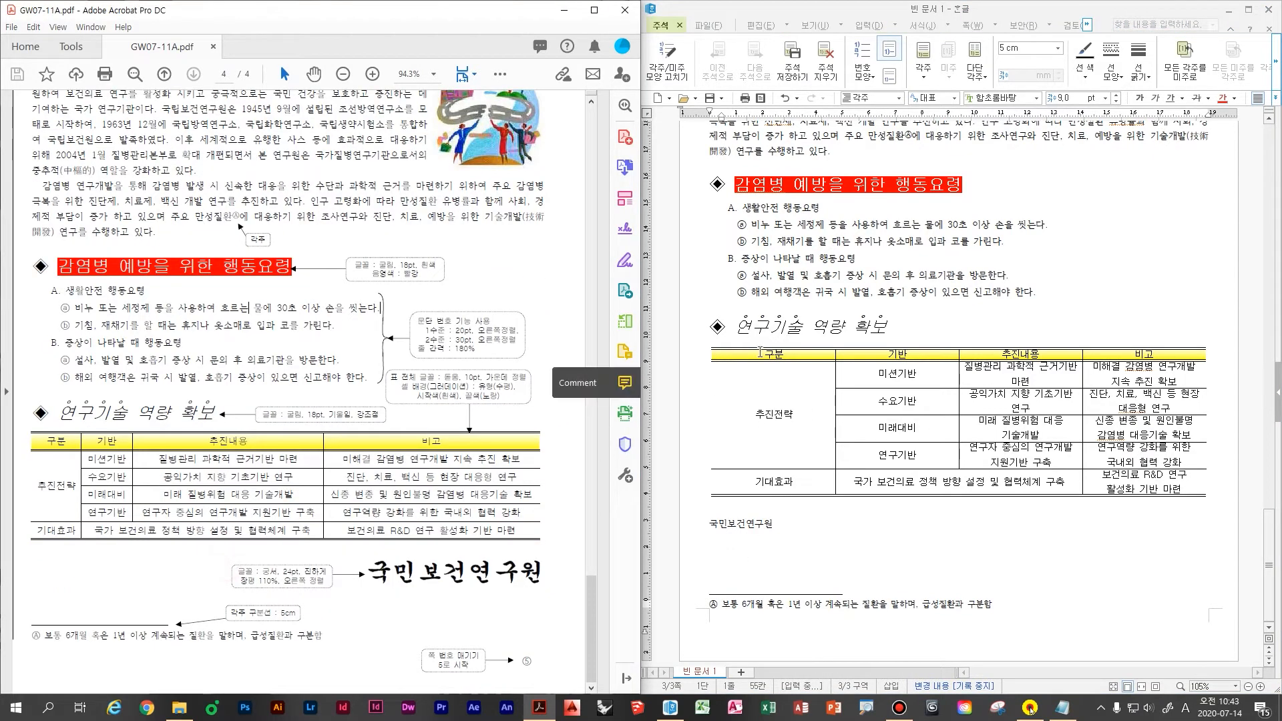
{"action": "left_click_drag", "start_coordinate": [773, 354], "coordinate": [766, 478]}
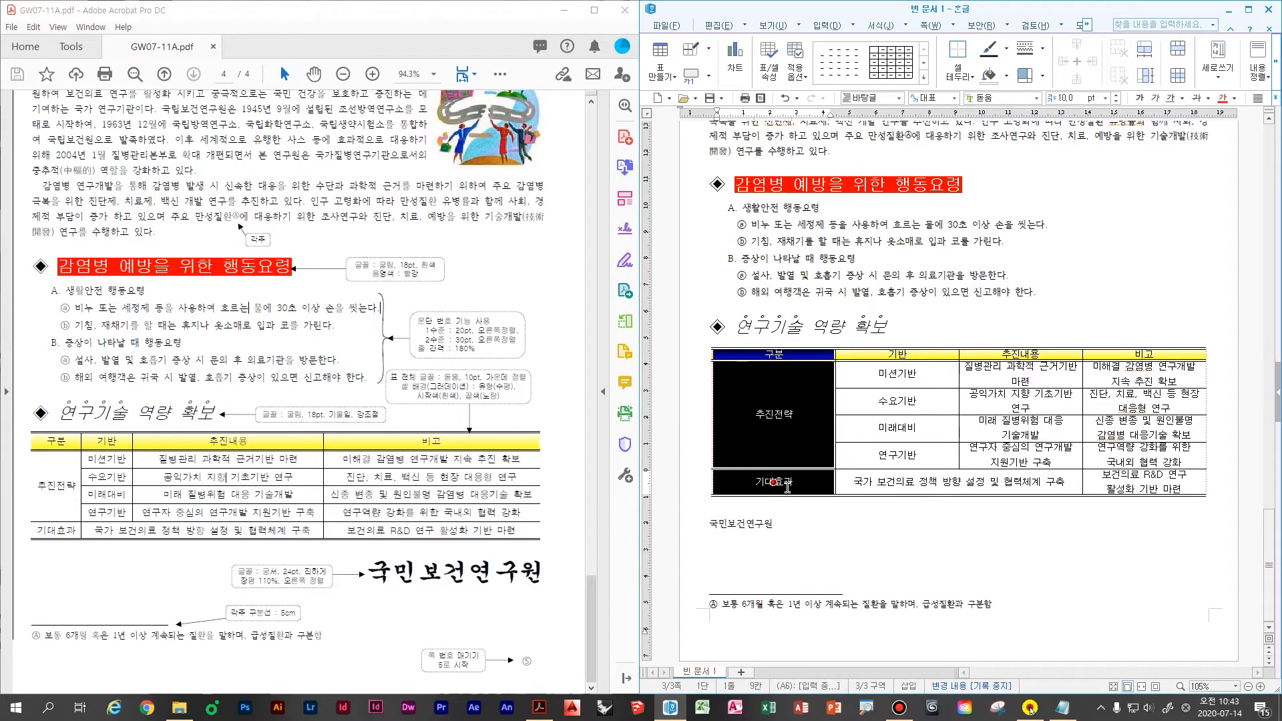
{"action": "key", "text": "alt+Left"}
{"action": "key", "text": "alt+Left"}
{"action": "key", "text": "alt+Left"}
{"action": "key", "text": "alt+Left"}
{"action": "key", "text": "alt+Left"}
{"action": "key", "text": "alt+Left"}
{"action": "key", "text": "alt+Left"}
{"action": "key", "text": "alt+Left"}
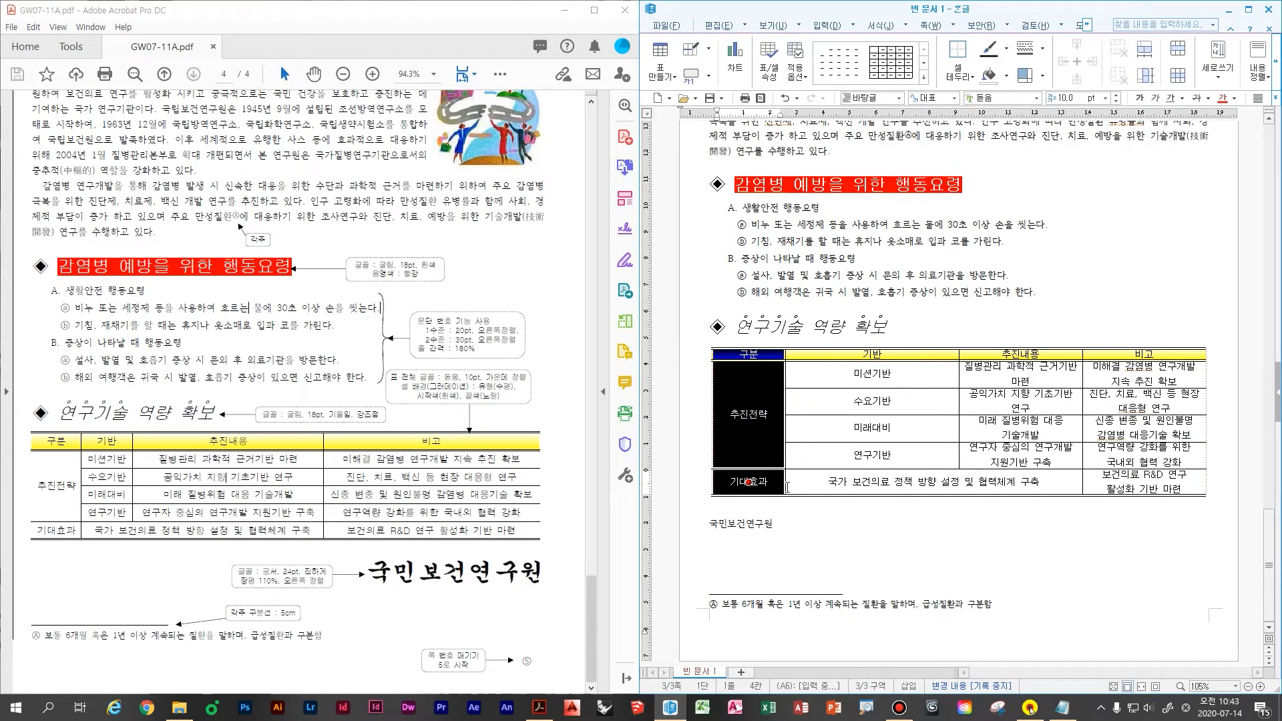
{"action": "key", "text": "alt+Left"}
{"action": "key", "text": "alt+Left"}
{"action": "key", "text": "alt+Left"}
{"action": "key", "text": "alt+Left"}
{"action": "key", "text": "alt+Left"}
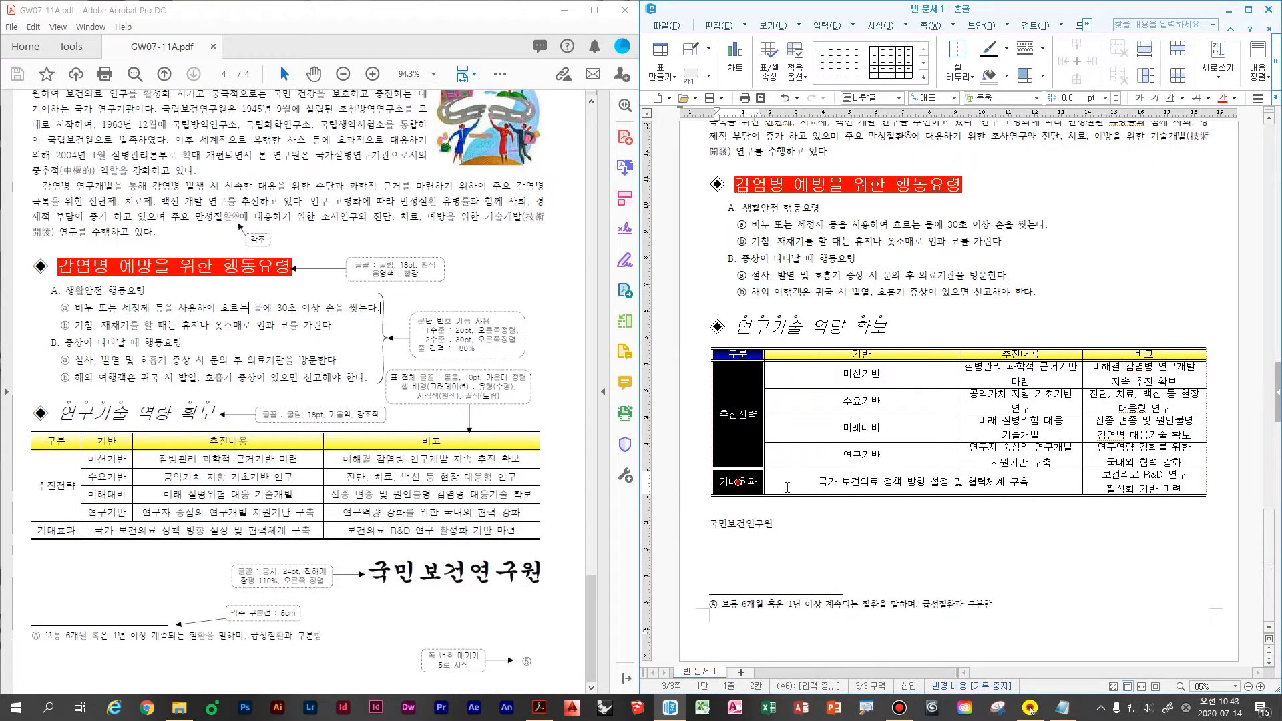
{"action": "key", "text": "alt+Right"}
{"action": "key", "text": "alt+Right"}
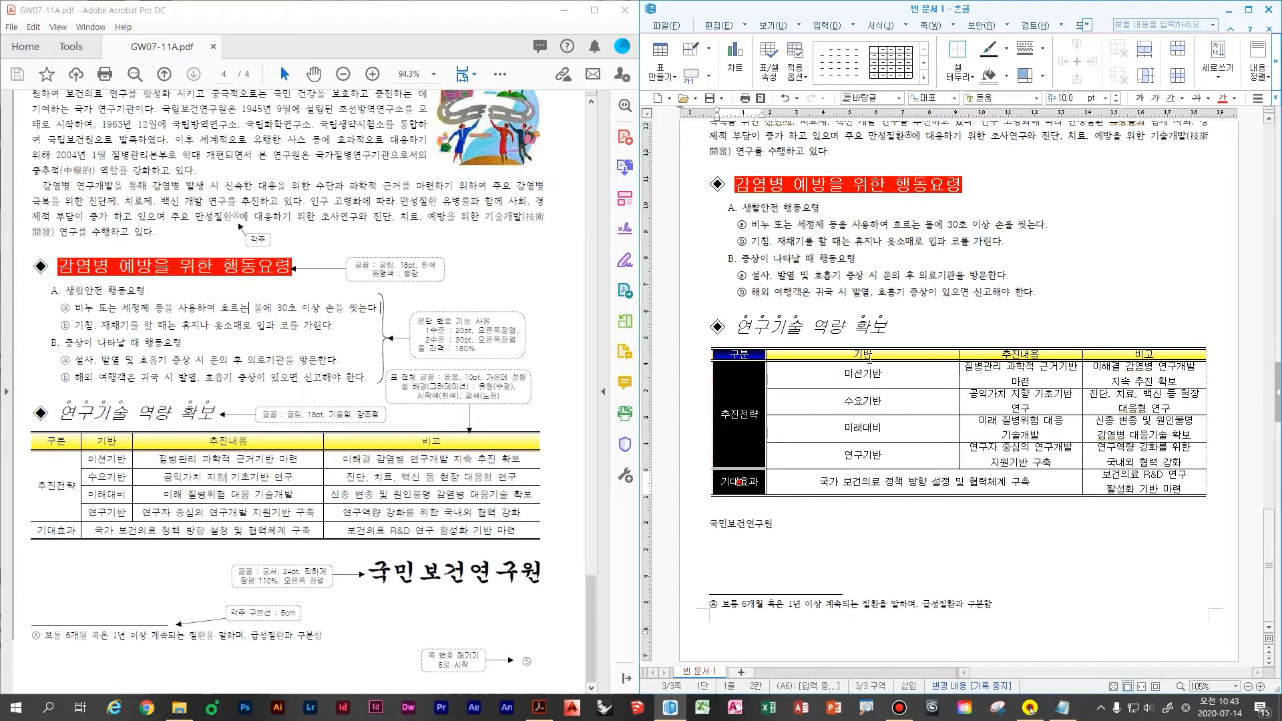
- Narrow the 기반 column's cells from the header through 연구기반, giving the space to the 추진내용 column
{"action": "left_click_drag", "start_coordinate": [870, 358], "coordinate": [865, 456]}
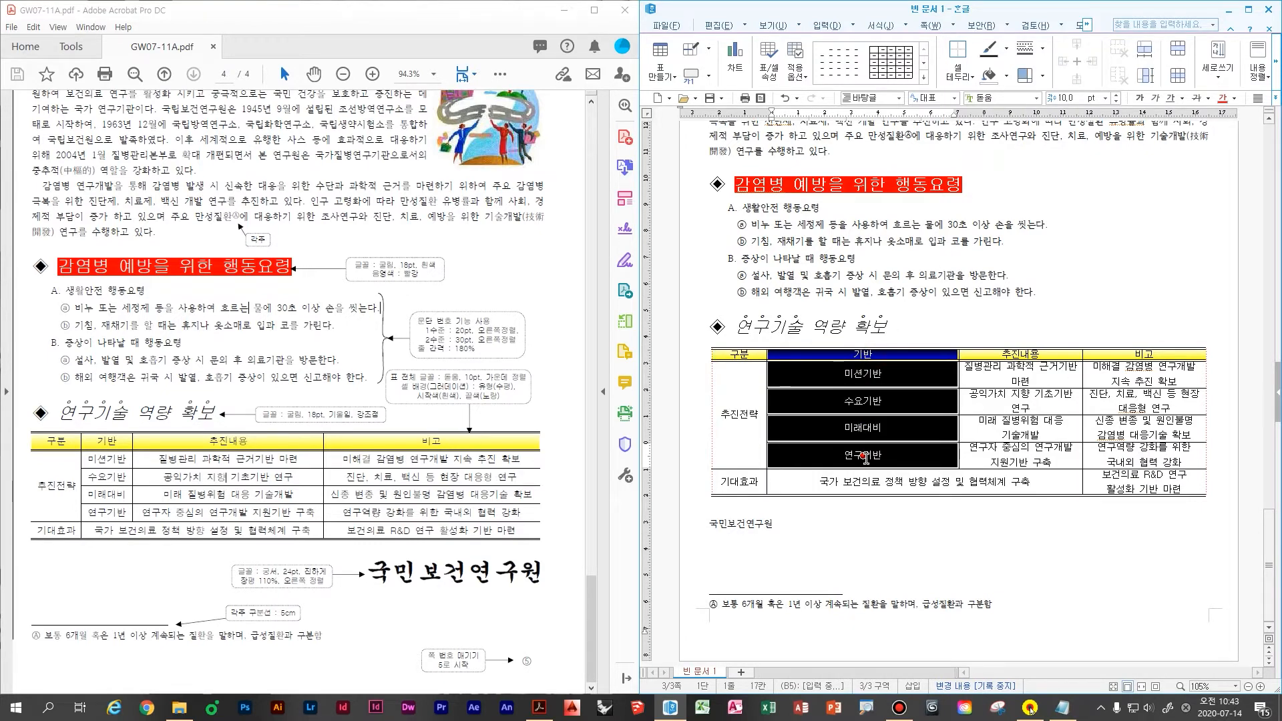
{"action": "key", "text": "alt+Left"}
{"action": "key", "text": "alt+Left"}
{"action": "key", "text": "alt+Left"}
{"action": "key", "text": "alt+Left"}
{"action": "key", "text": "alt+Left"}
{"action": "key", "text": "alt+Left"}
{"action": "key", "text": "alt+Left"}
{"action": "key", "text": "alt+Left"}
{"action": "key", "text": "alt+Left"}
{"action": "key", "text": "alt+Left"}
{"action": "key", "text": "alt+Left"}
{"action": "key", "text": "alt+Left"}
{"action": "key", "text": "alt+Left"}
{"action": "key", "text": "alt+Left"}
{"action": "key", "text": "alt+Left"}
{"action": "key", "text": "alt+Left"}
{"action": "key", "text": "alt+Left"}
{"action": "key", "text": "alt+Left"}
{"action": "key", "text": "alt+Left"}
{"action": "key", "text": "alt+Left"}
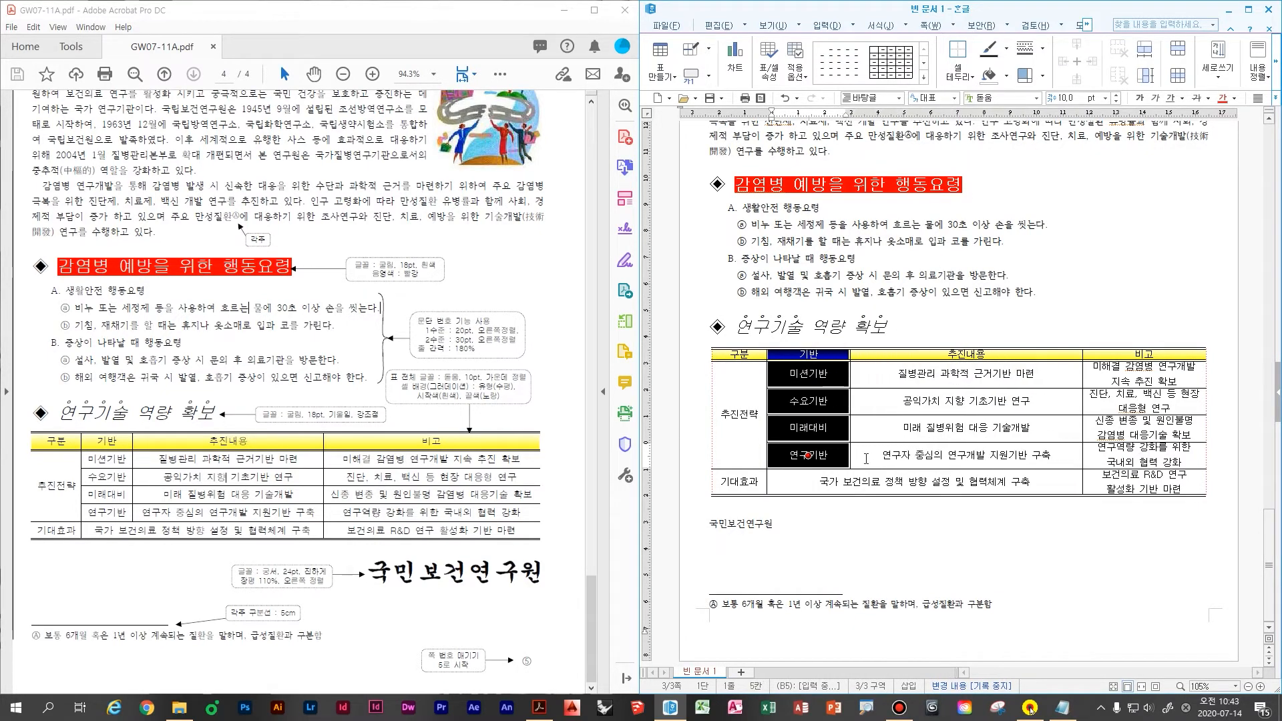
{"action": "key", "text": "alt+Left"}
{"action": "key", "text": "alt+Left"}
{"action": "key", "text": "alt+Left"}
{"action": "key", "text": "alt+Left"}
{"action": "key", "text": "alt+Left"}
{"action": "key", "text": "alt+Left"}
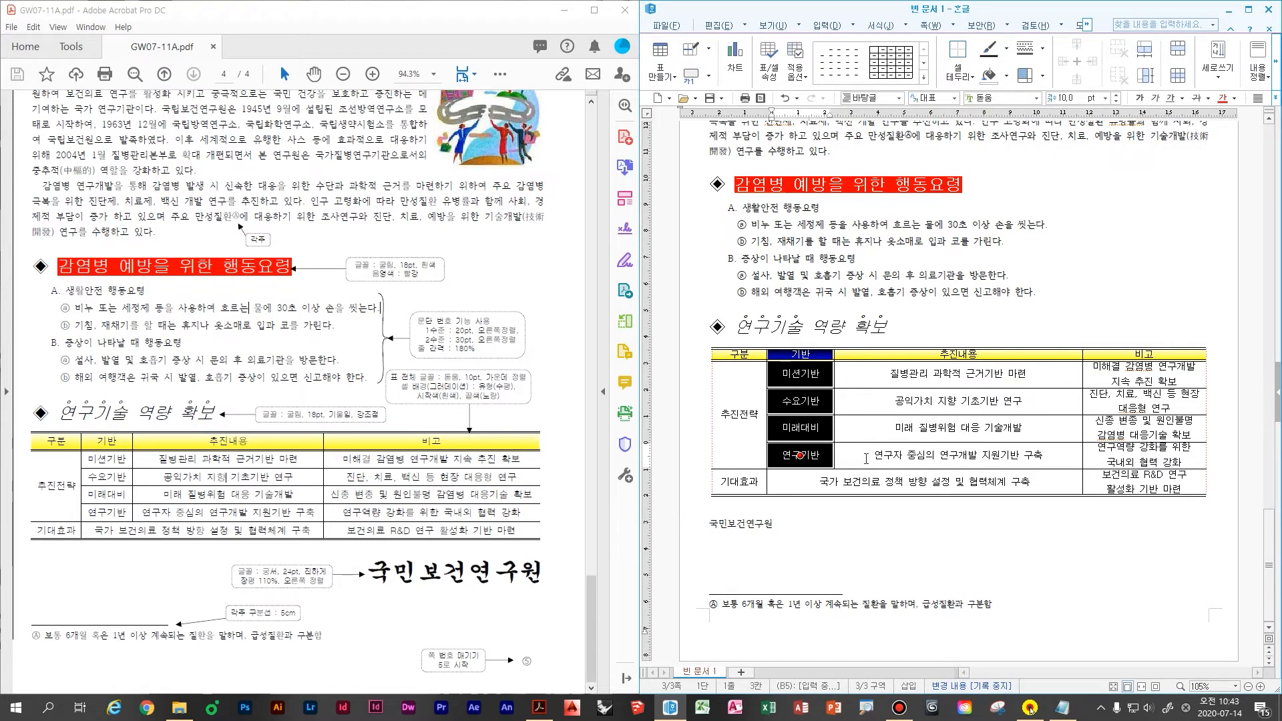
- Narrow the 추진내용 column down to 연구기반, and align the 기대효과 row's last divider with its right edge
{"action": "left_click_drag", "start_coordinate": [1015, 354], "coordinate": [1016, 454]}
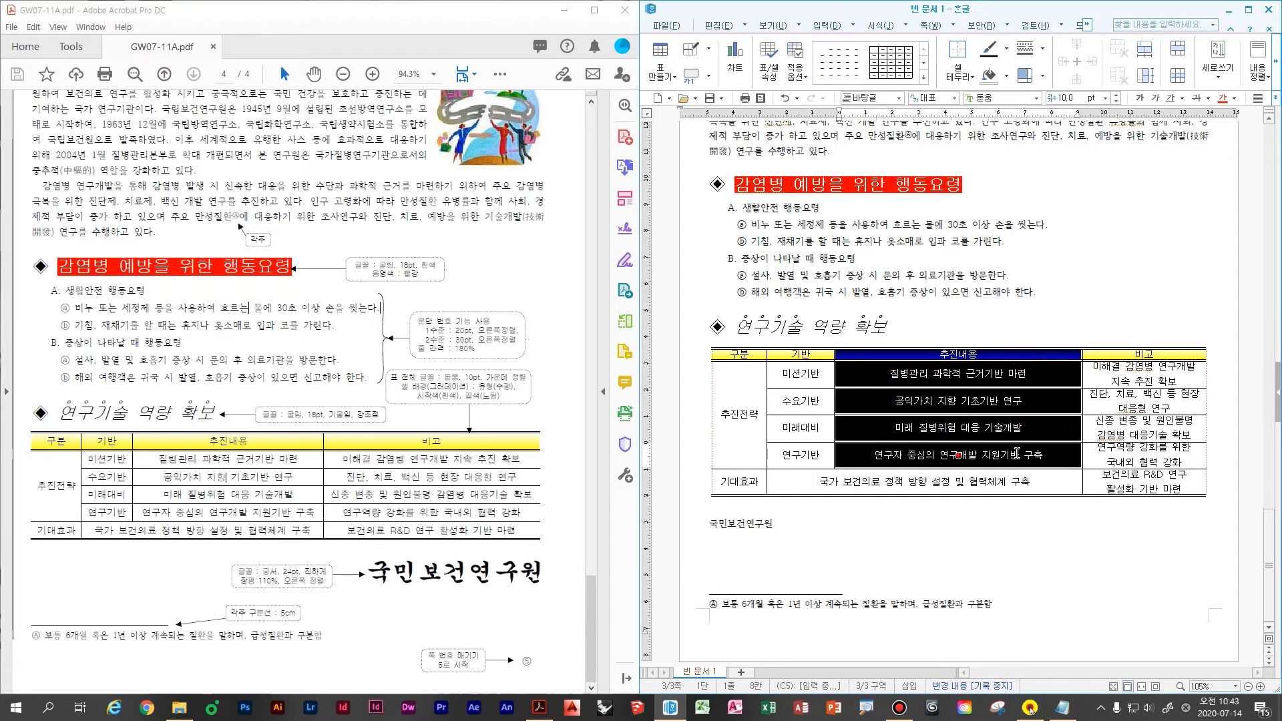
{"action": "key", "text": "alt+Left"}
{"action": "key", "text": "alt+Left"}
{"action": "key", "text": "alt+Left"}
{"action": "key", "text": "alt+Left"}
{"action": "key", "text": "alt+Left"}
{"action": "key", "text": "alt+Left"}
{"action": "key", "text": "alt+Left"}
{"action": "key", "text": "alt+Left"}
{"action": "key", "text": "alt+Left"}
{"action": "key", "text": "alt+Left"}
{"action": "key", "text": "alt+Left"}
{"action": "key", "text": "alt+Left"}
{"action": "key", "text": "alt+Left"}
{"action": "key", "text": "alt+Left"}
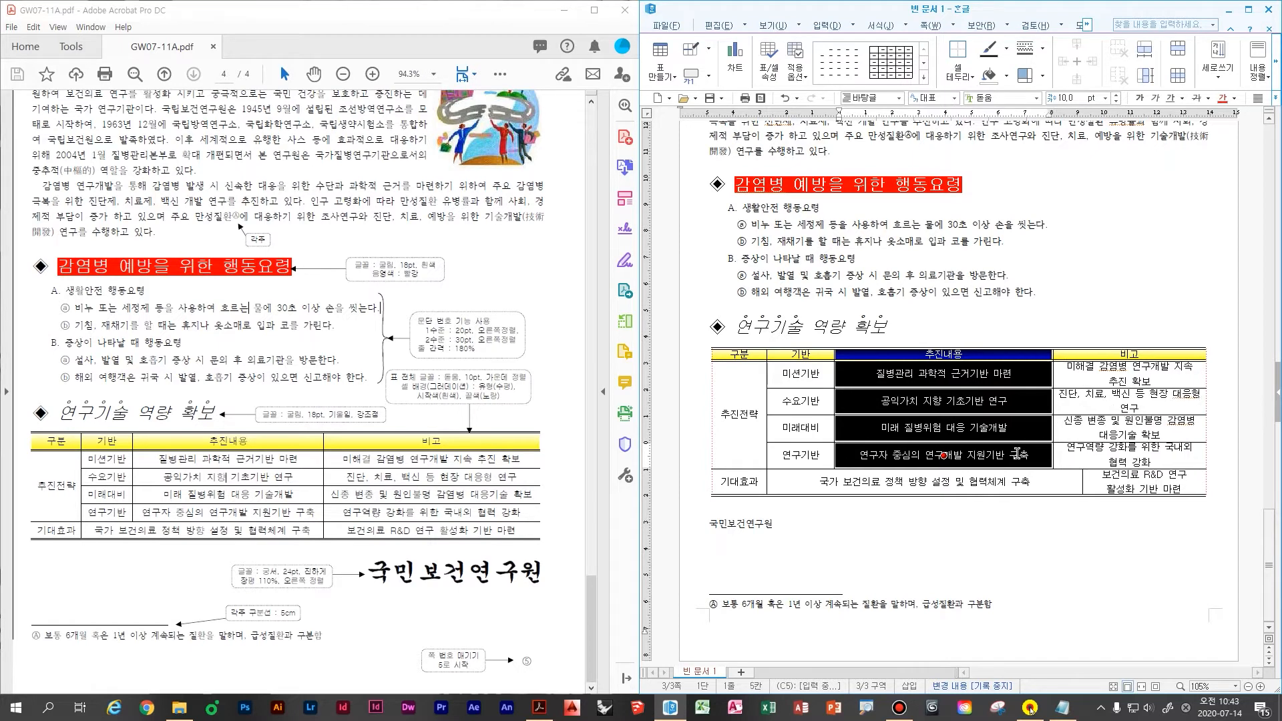
{"action": "key", "text": "alt+Left"}
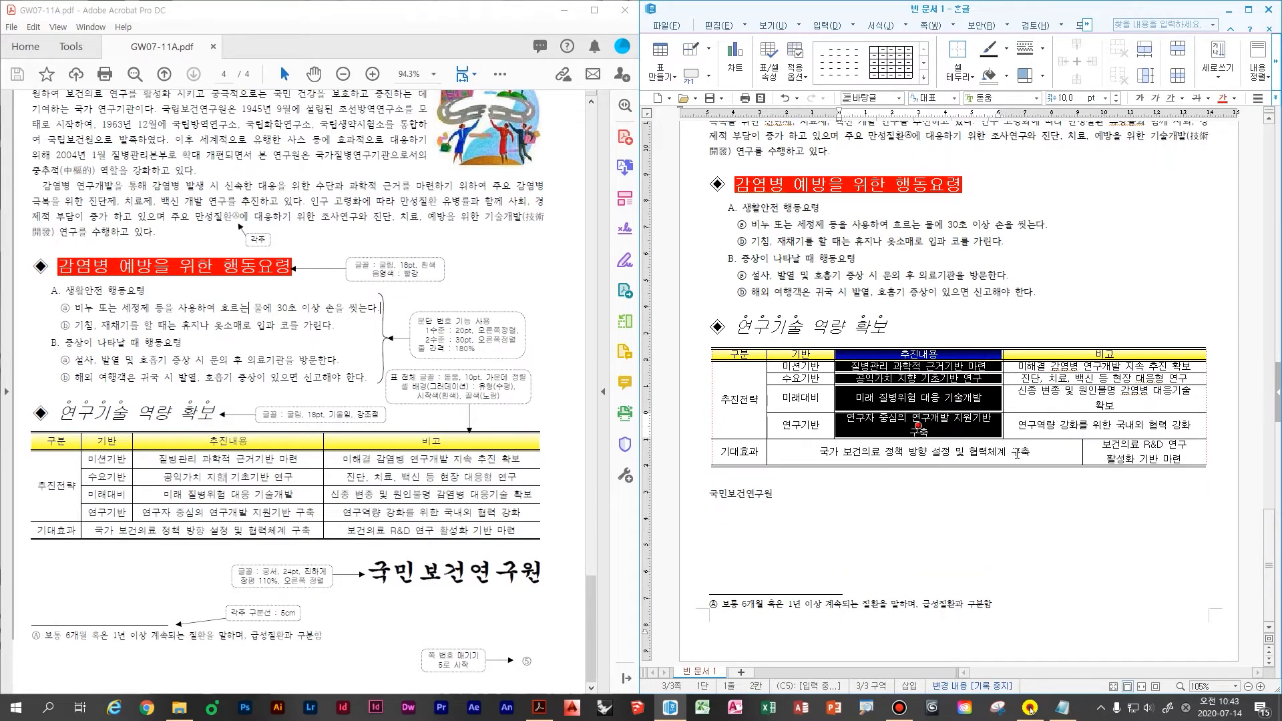
{"action": "left_click_drag", "start_coordinate": [1001, 453], "coordinate": [1002, 454]}
{"action": "left_click", "coordinate": [1028, 497]}
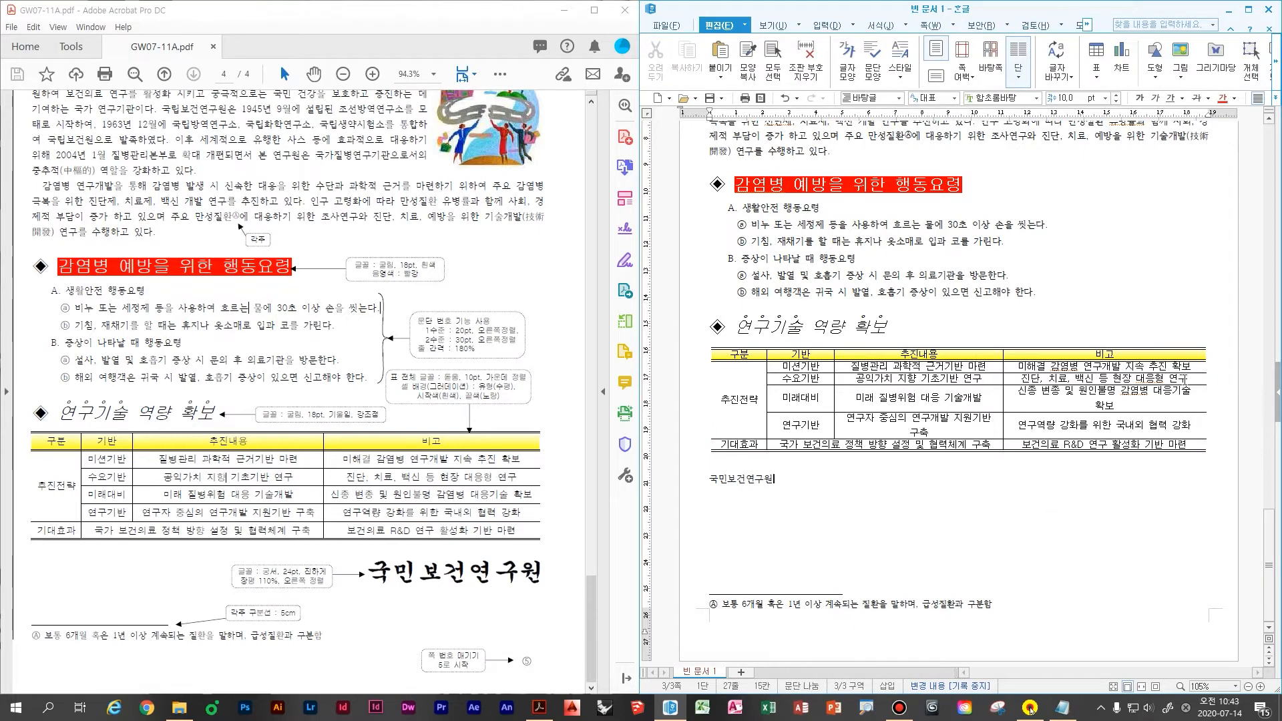
- Narrow the 기반 column a little more so the 연구기반 row's 추진내용 text fits on one line
{"action": "left_click_drag", "start_coordinate": [800, 355], "coordinate": [807, 419]}
{"action": "key", "text": "alt+Left"}
{"action": "key", "text": "alt+Left"}
{"action": "key", "text": "alt+Left"}
{"action": "key", "text": "alt+Left"}
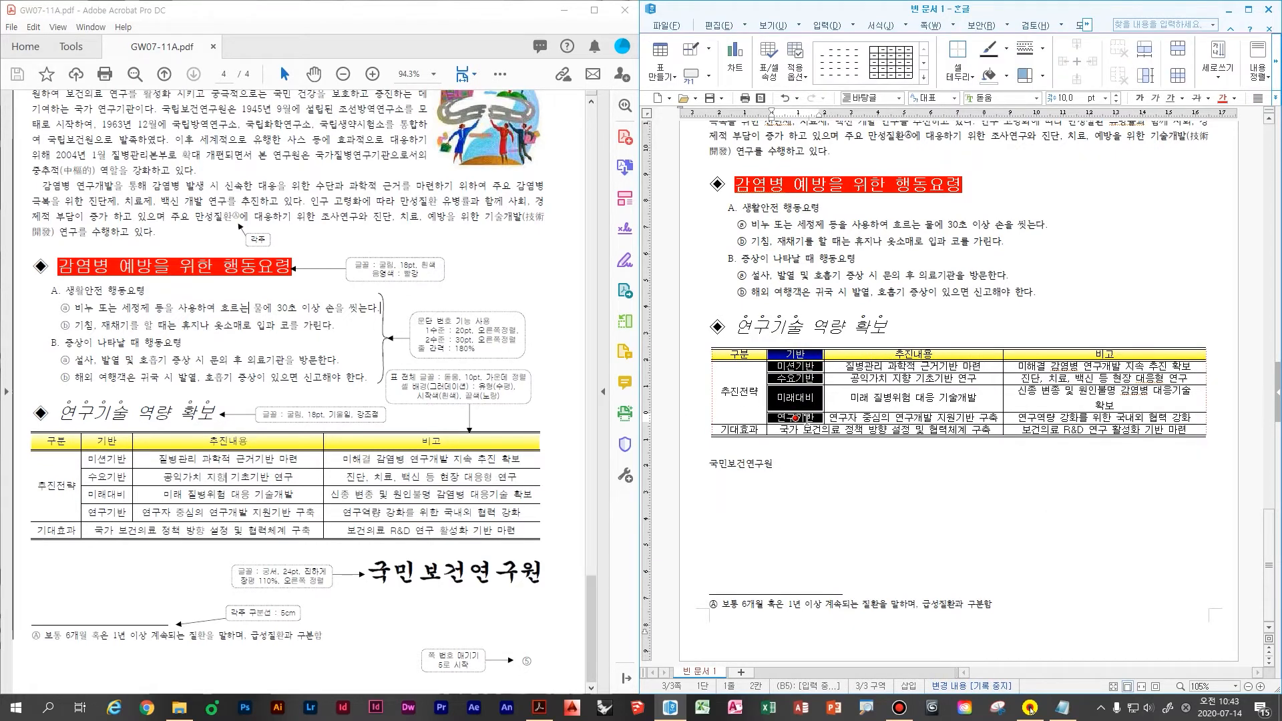
- Shrink the 추진내용 column slightly so the 미래대비 row's 비고 text fits on one line
{"action": "left_click_drag", "start_coordinate": [912, 354], "coordinate": [913, 418]}
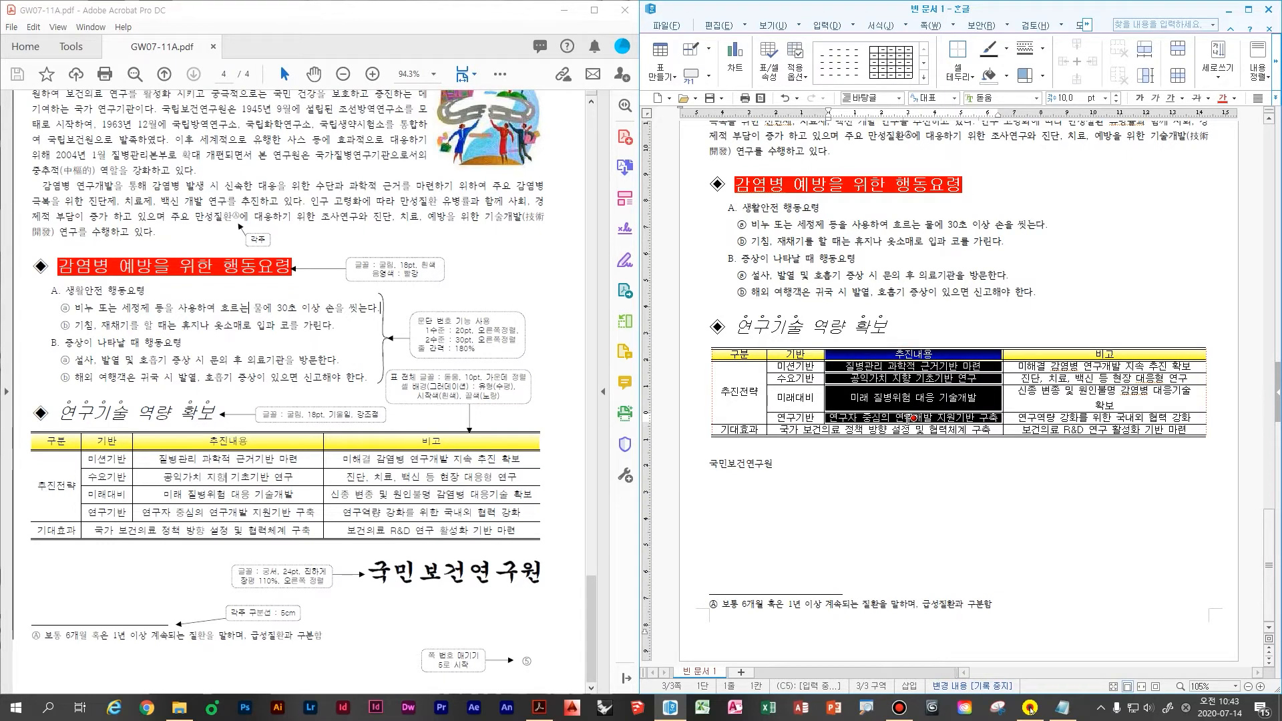
{"action": "left_click", "coordinate": [921, 463]}
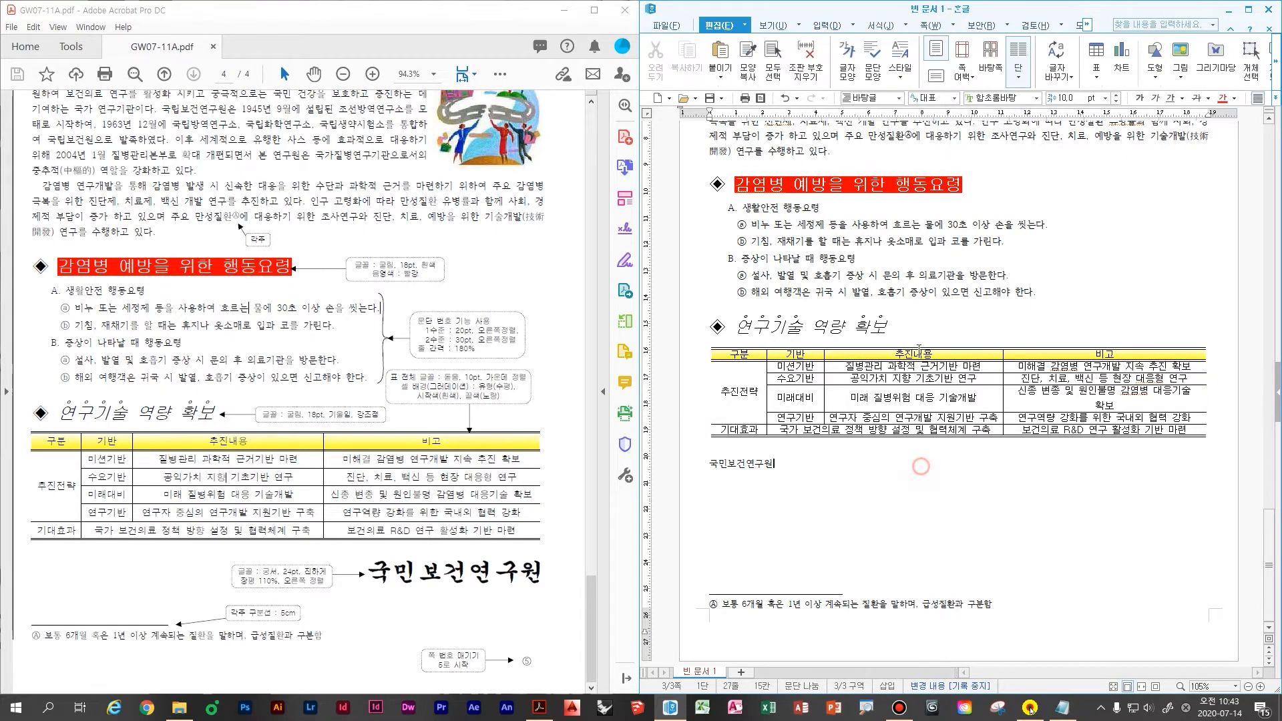
{"action": "left_click_drag", "start_coordinate": [927, 354], "coordinate": [934, 422]}
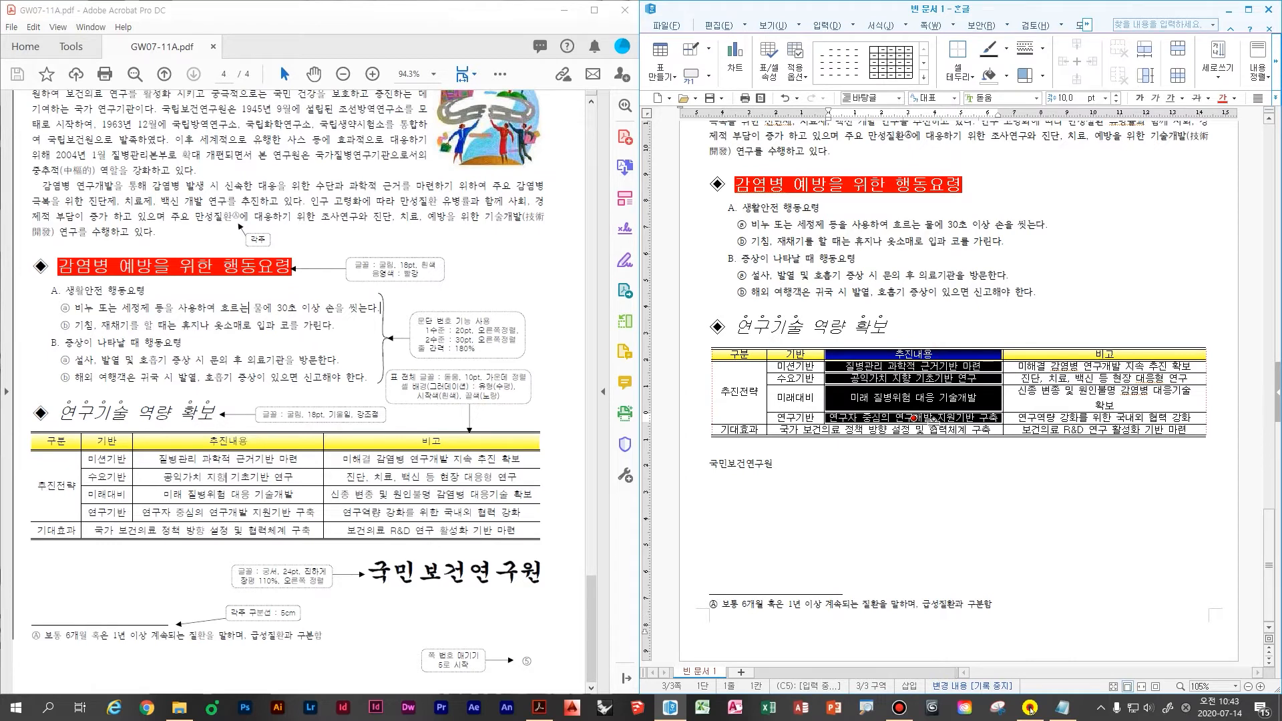
{"action": "key", "text": "alt+Left"}
{"action": "key", "text": "alt+Left"}
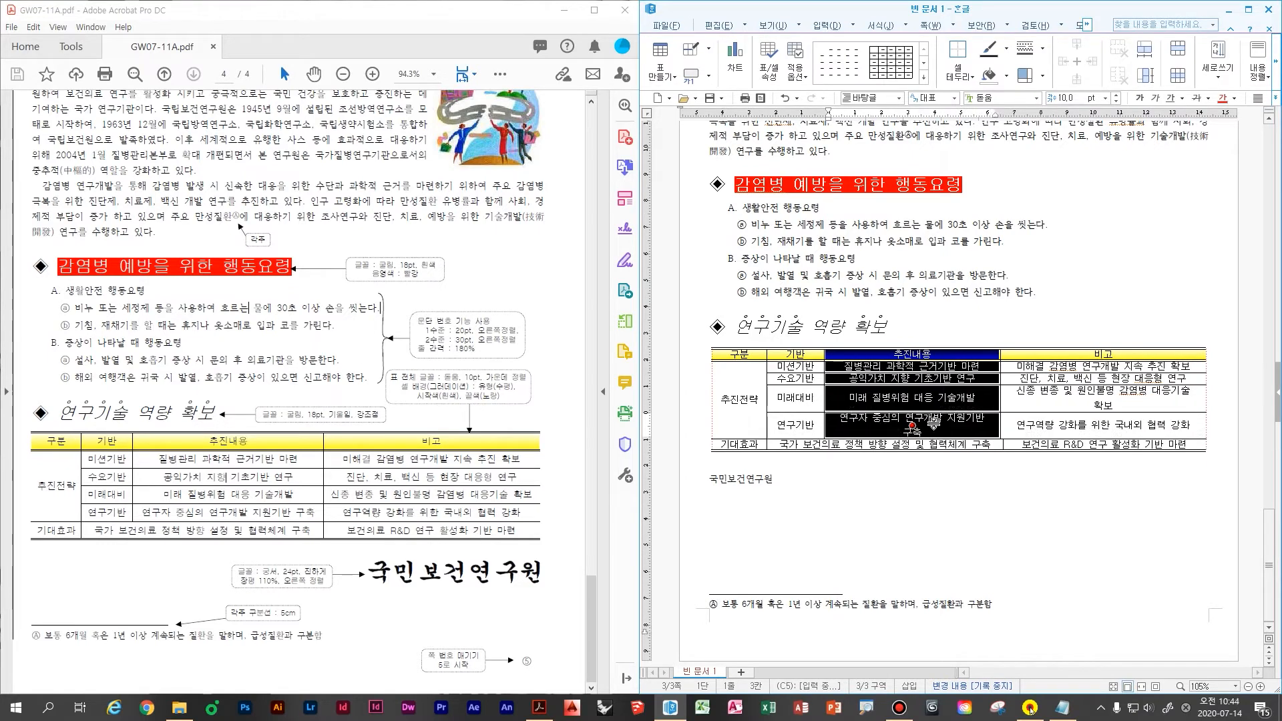
{"action": "key", "text": "alt+Left"}
{"action": "left_click", "coordinate": [966, 470]}
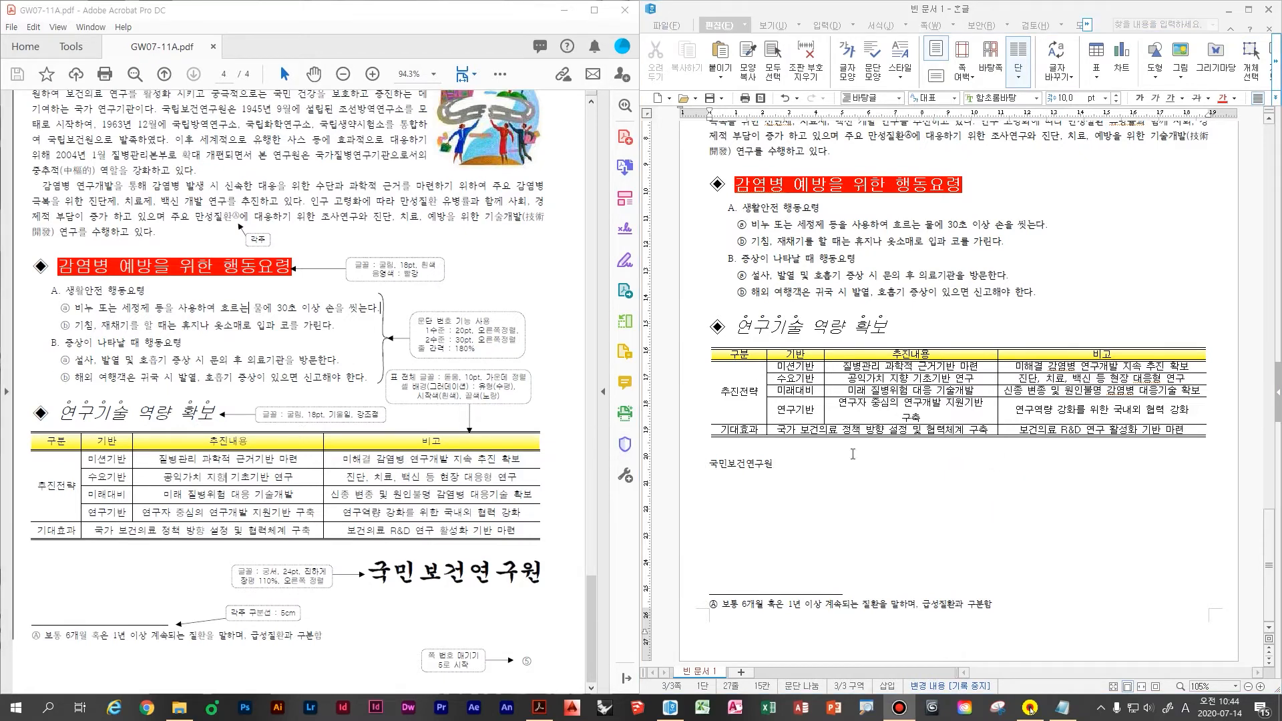
- Select the whole 구분 column and narrow it slightly further
{"action": "left_click", "coordinate": [942, 405]}
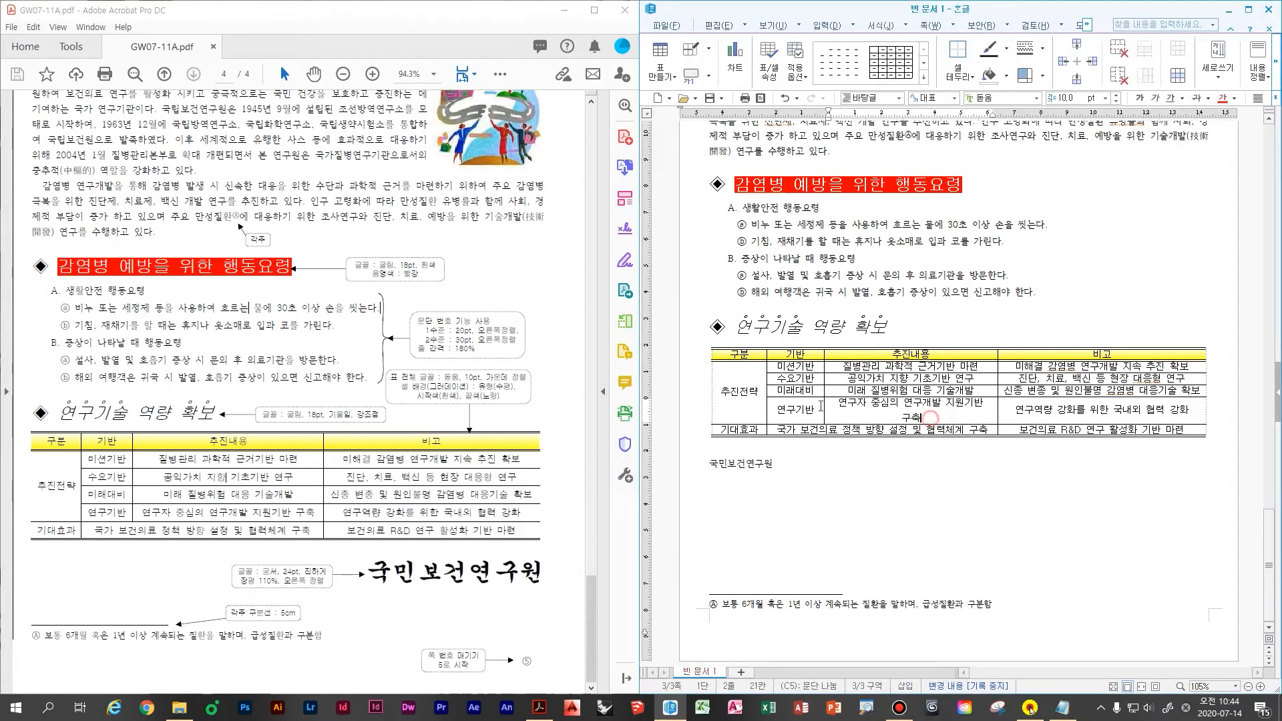
{"action": "left_click_drag", "start_coordinate": [737, 356], "coordinate": [731, 434]}
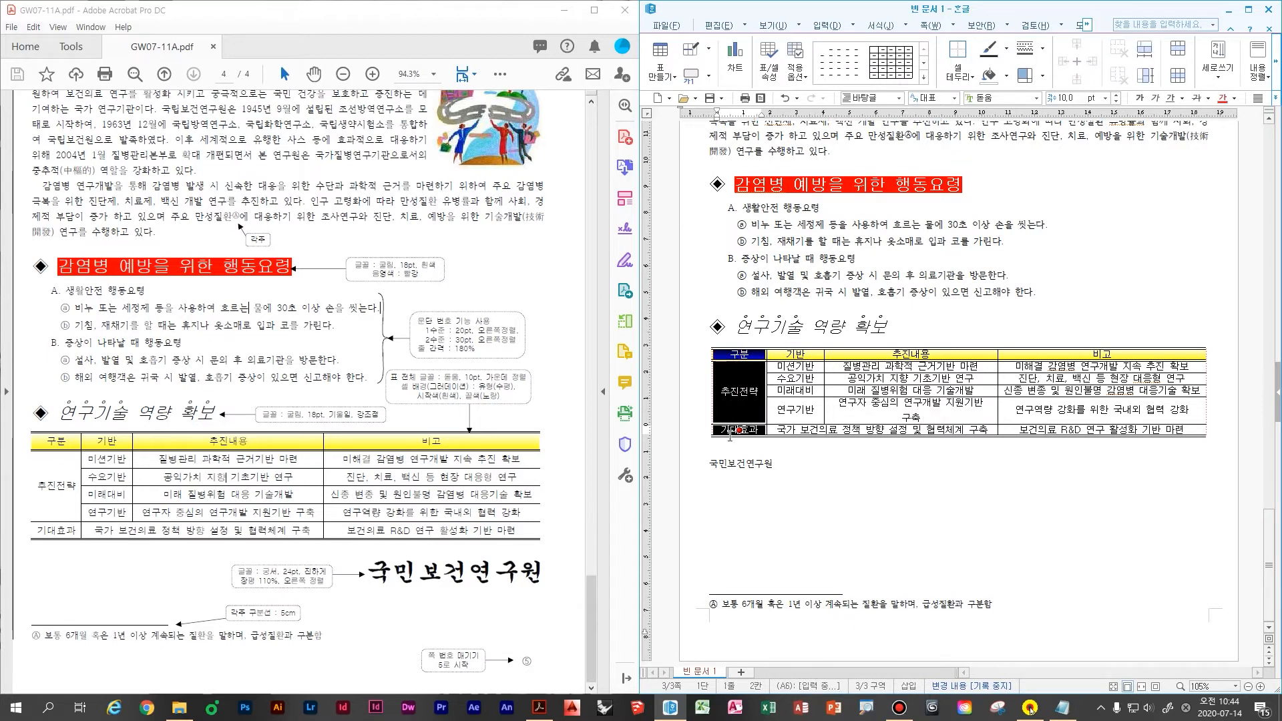
{"action": "key", "text": "alt+Left"}
{"action": "key", "text": "alt+Left"}
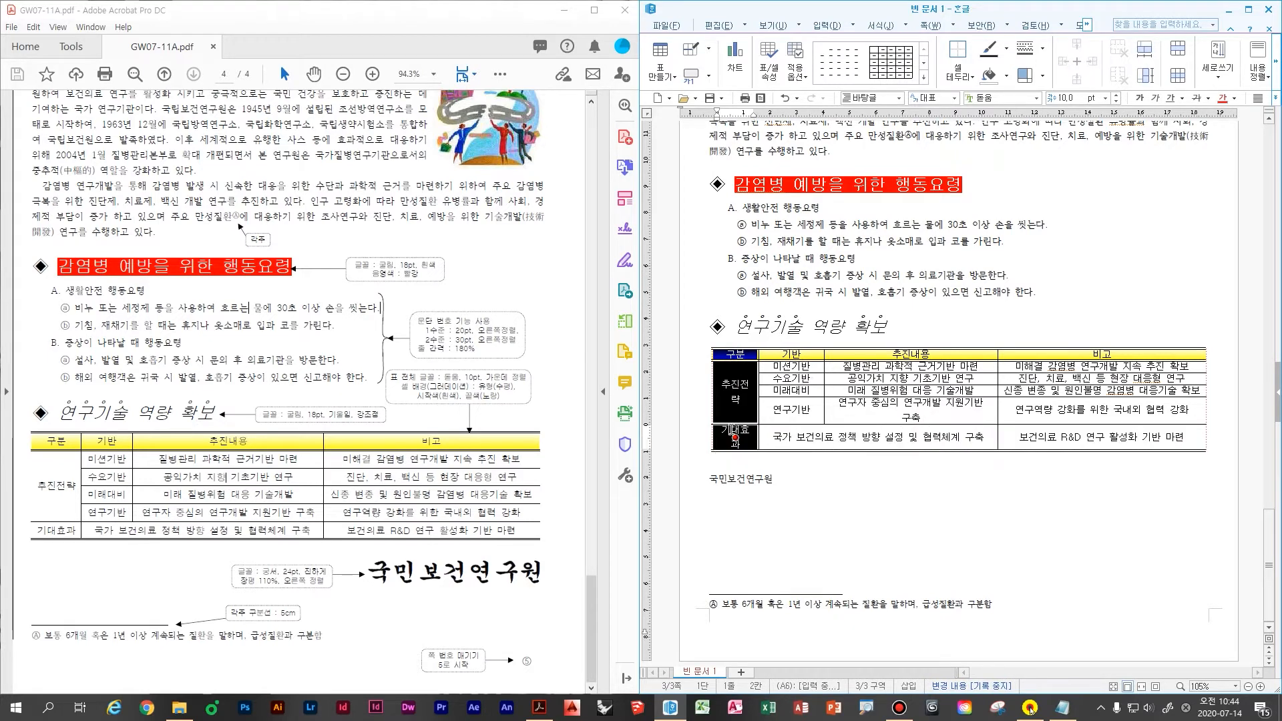
- Narrow the 기반 column down to the 연구기반 row so that row's 추진내용 text fits on one line
{"action": "left_click_drag", "start_coordinate": [793, 354], "coordinate": [796, 413]}
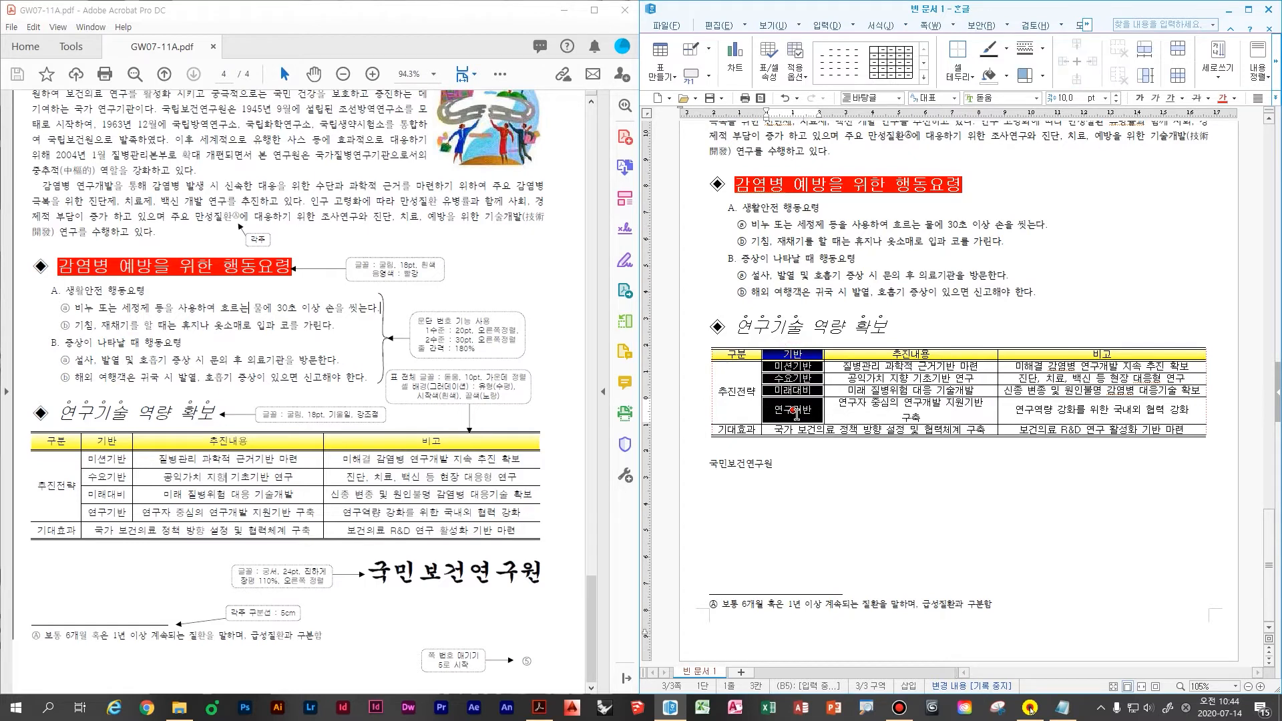
{"action": "key", "text": "alt+Left"}
{"action": "key", "text": "alt+Left"}
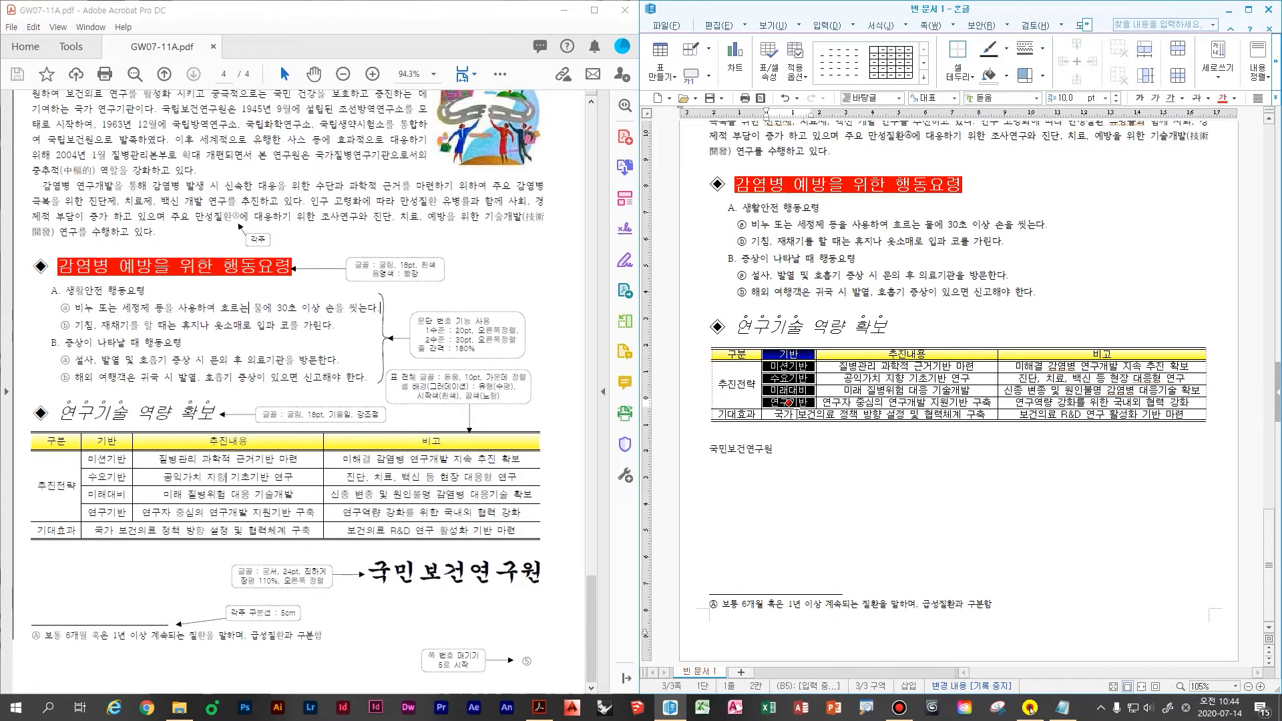
{"action": "key", "text": "alt+Left"}
{"action": "key", "text": "alt+Left"}
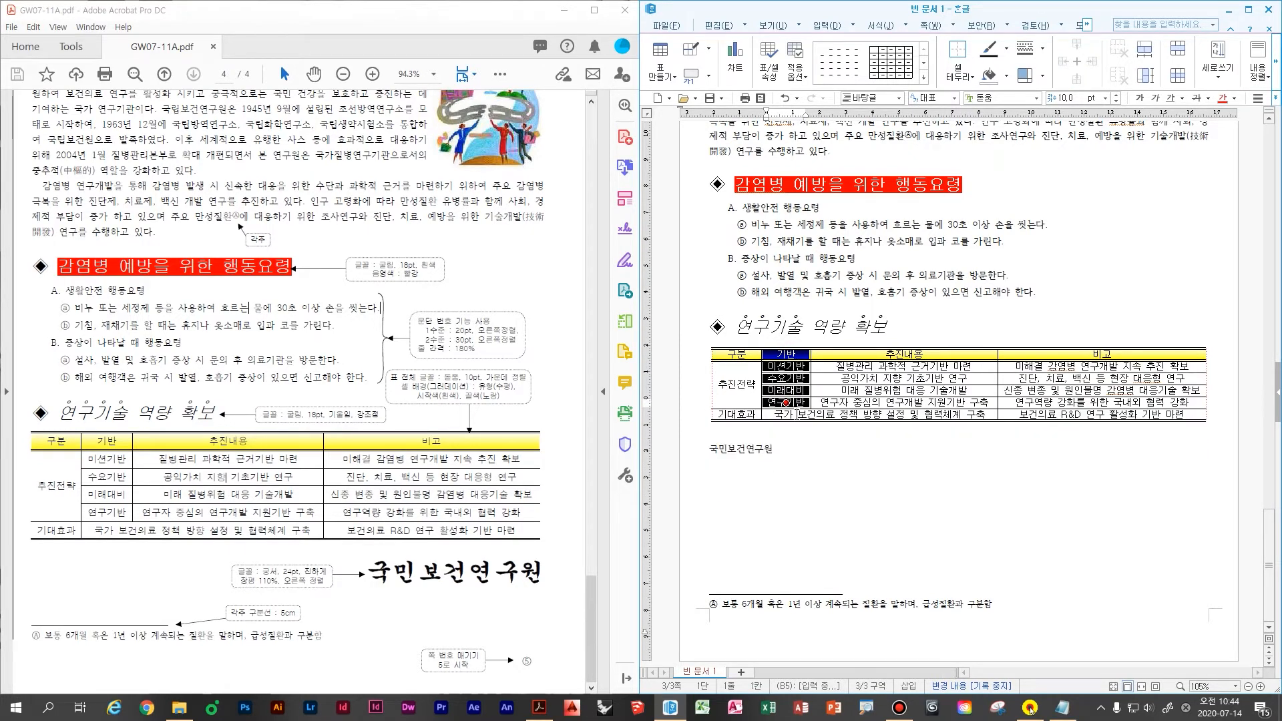
{"action": "key", "text": "Escape"}
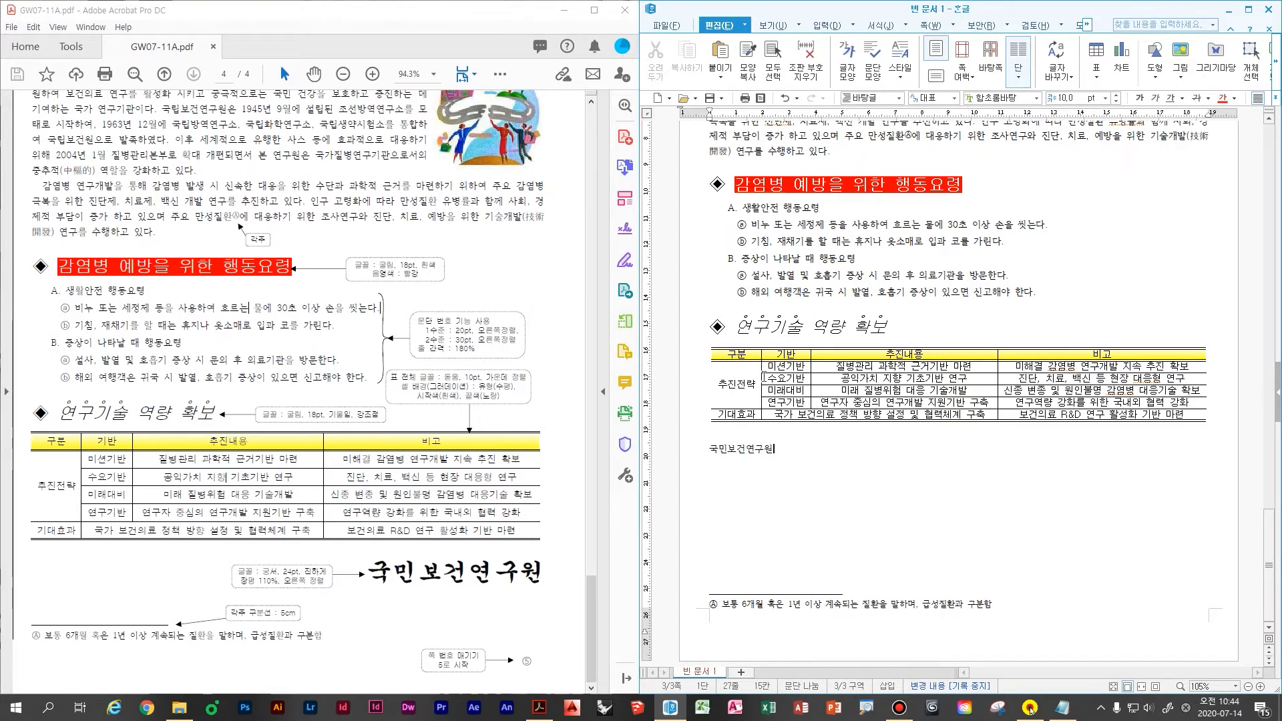
- Select every cell of the table and increase the height of all rows by three increments
{"action": "left_click", "coordinate": [749, 353]}
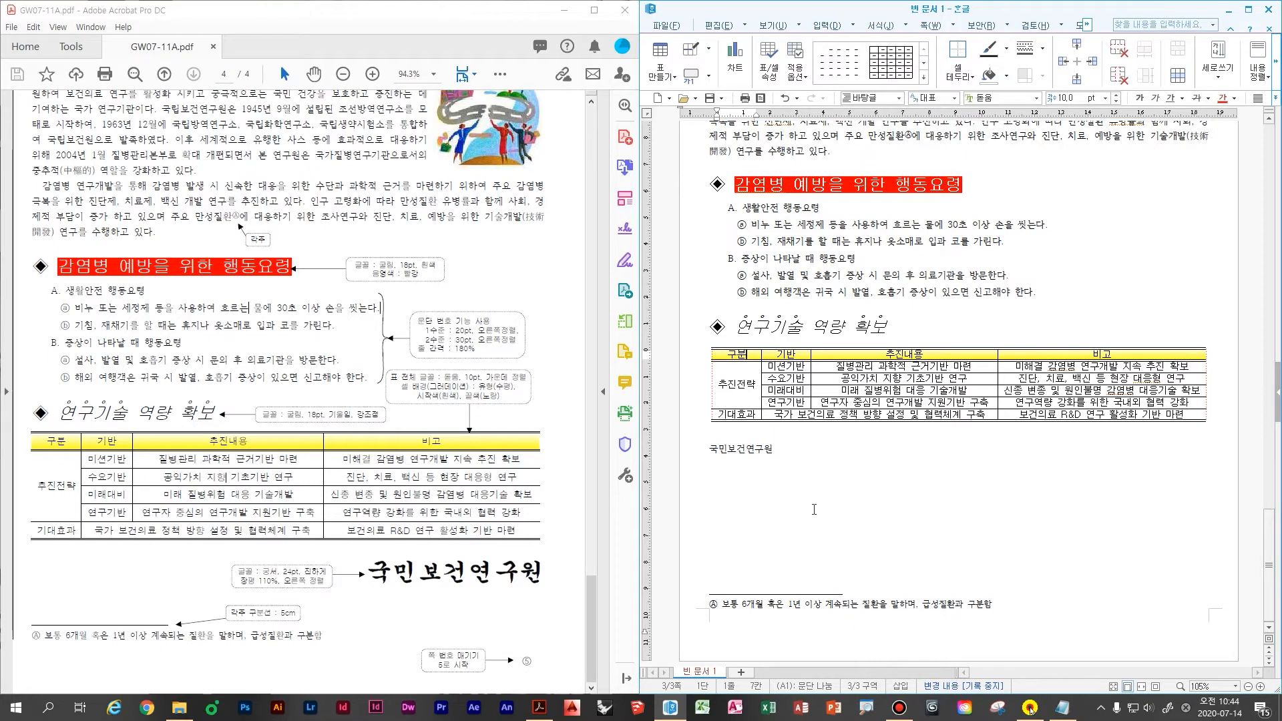
{"action": "key", "text": "F5"}
{"action": "key", "text": "F5"}
{"action": "key", "text": "F5"}
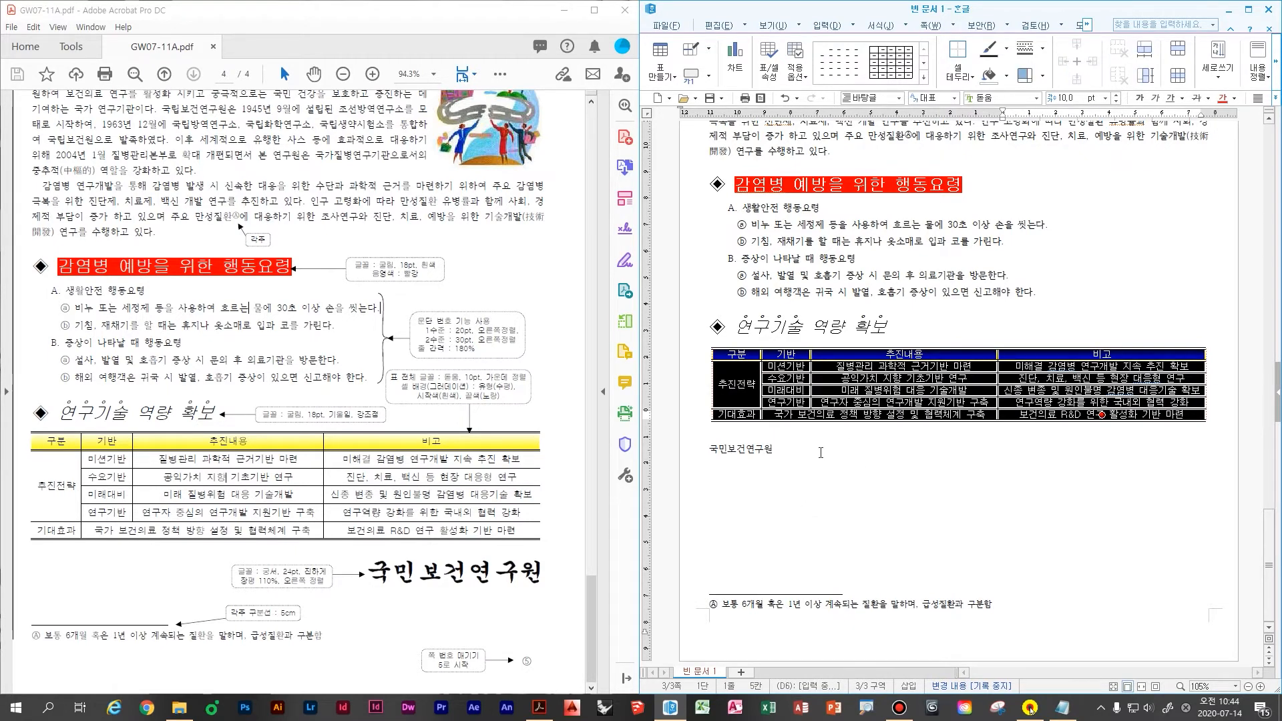
{"action": "key", "text": "ctrl+Down"}
{"action": "key", "text": "ctrl+Down"}
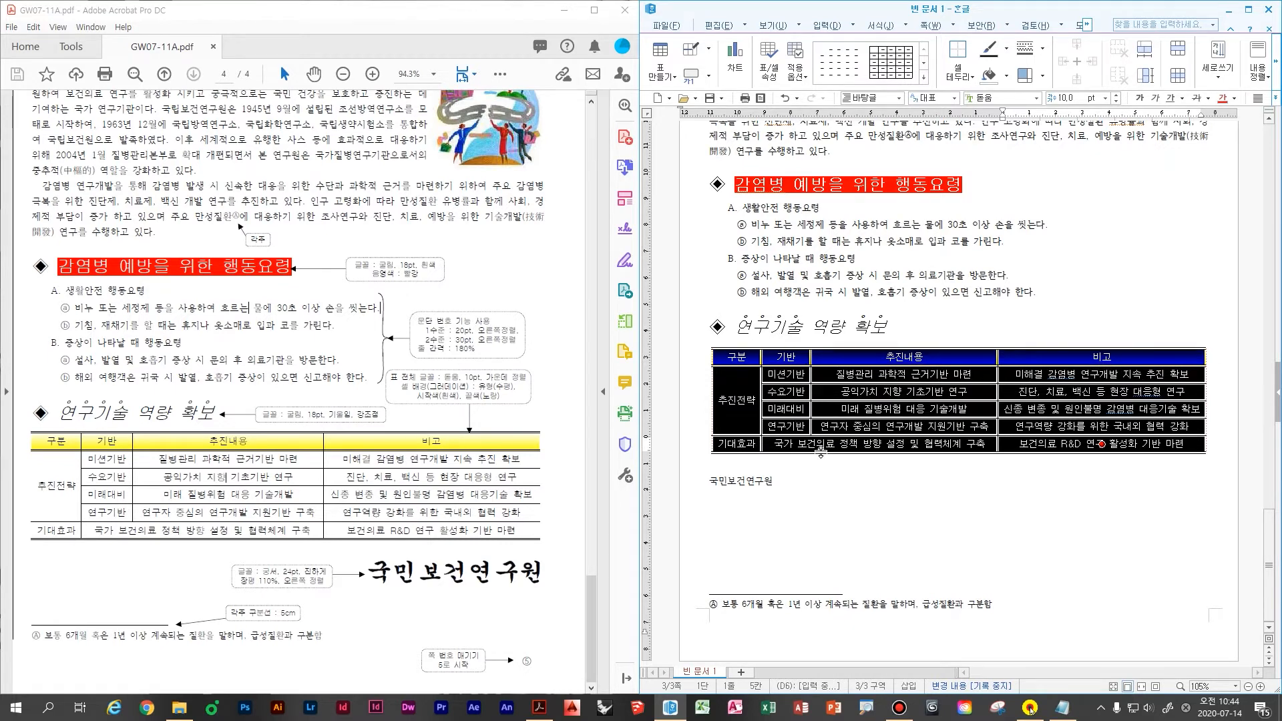
{"action": "key", "text": "ctrl+Down"}
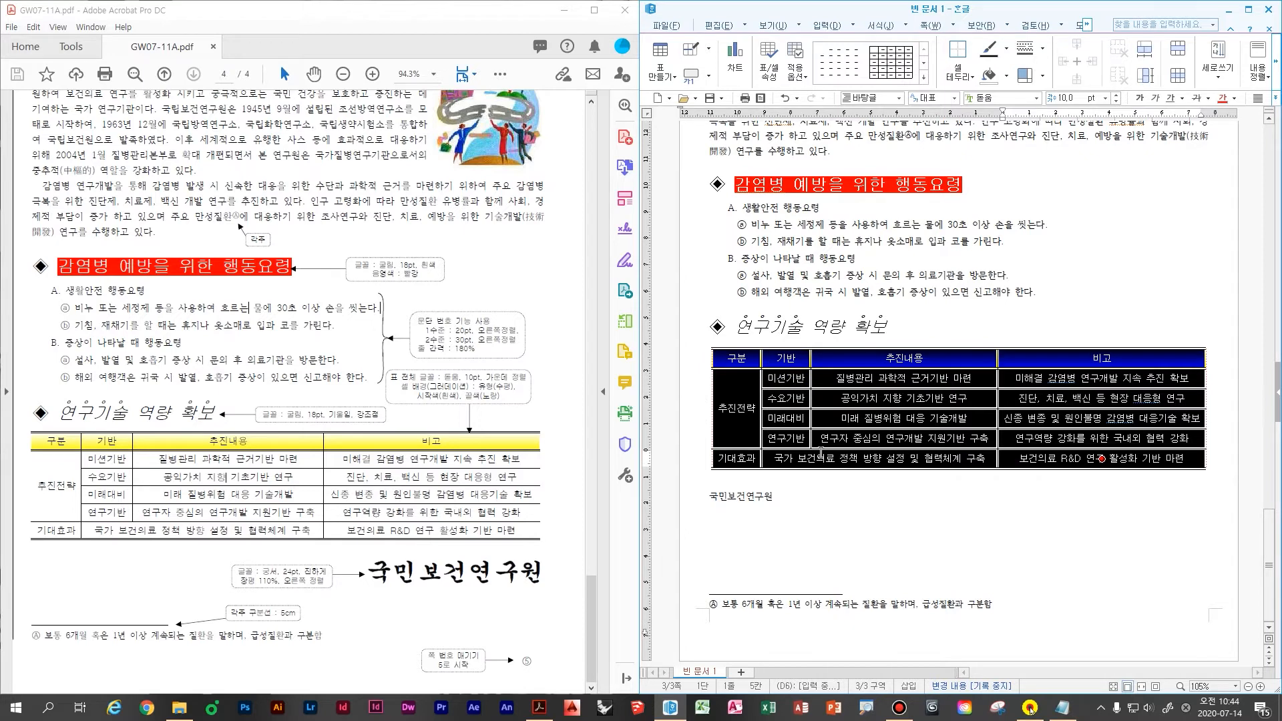
- Format the 국민보건연구원 line below the table as bold 궁서, 24 pt with 110% character width, and right-align it
{"action": "left_click", "coordinate": [909, 566]}
{"action": "left_click_drag", "start_coordinate": [862, 489], "coordinate": [686, 504]}
{"action": "left_click", "coordinate": [843, 494]}
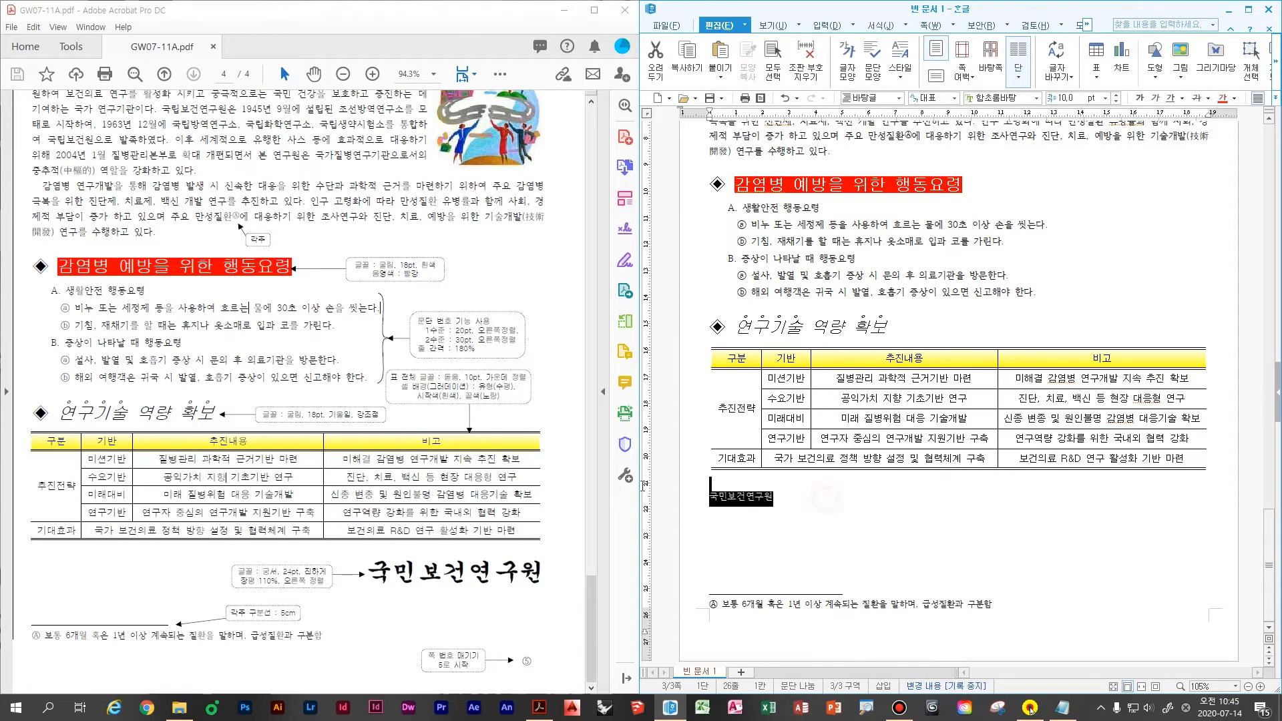
{"action": "key", "text": "alt+l"}
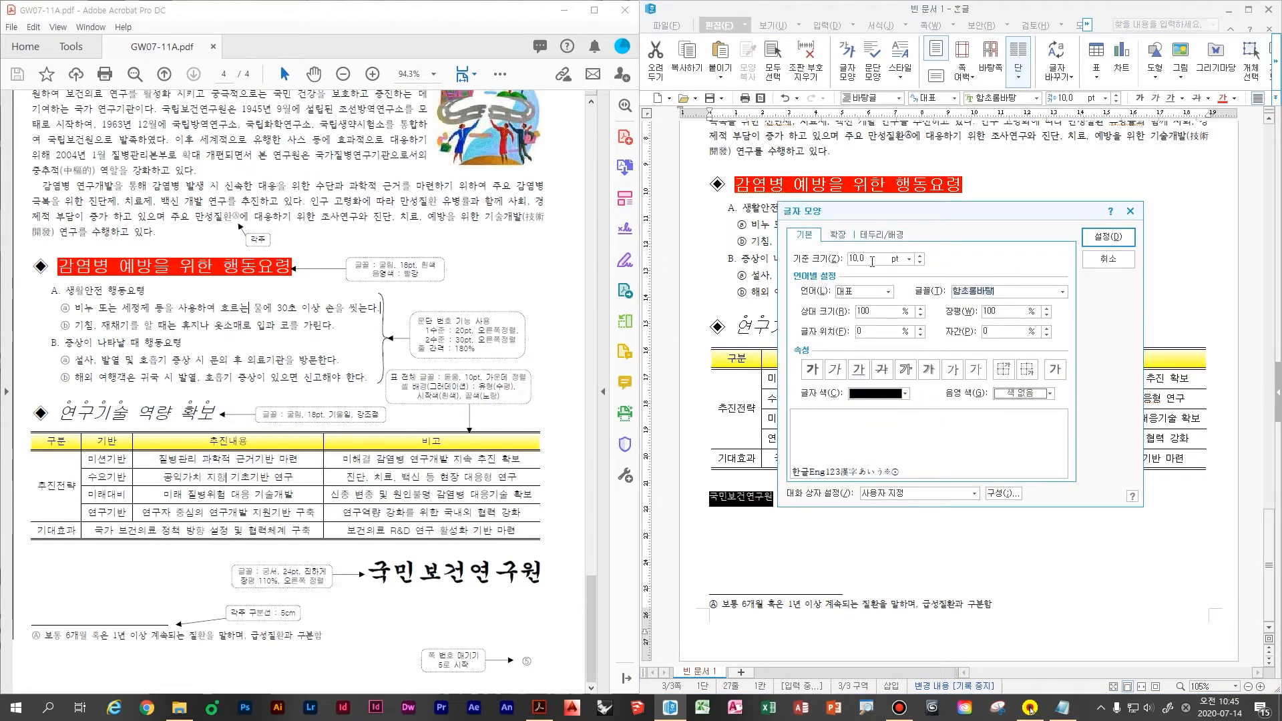
{"action": "left_click", "coordinate": [872, 259]}
{"action": "type", "text": "24"}
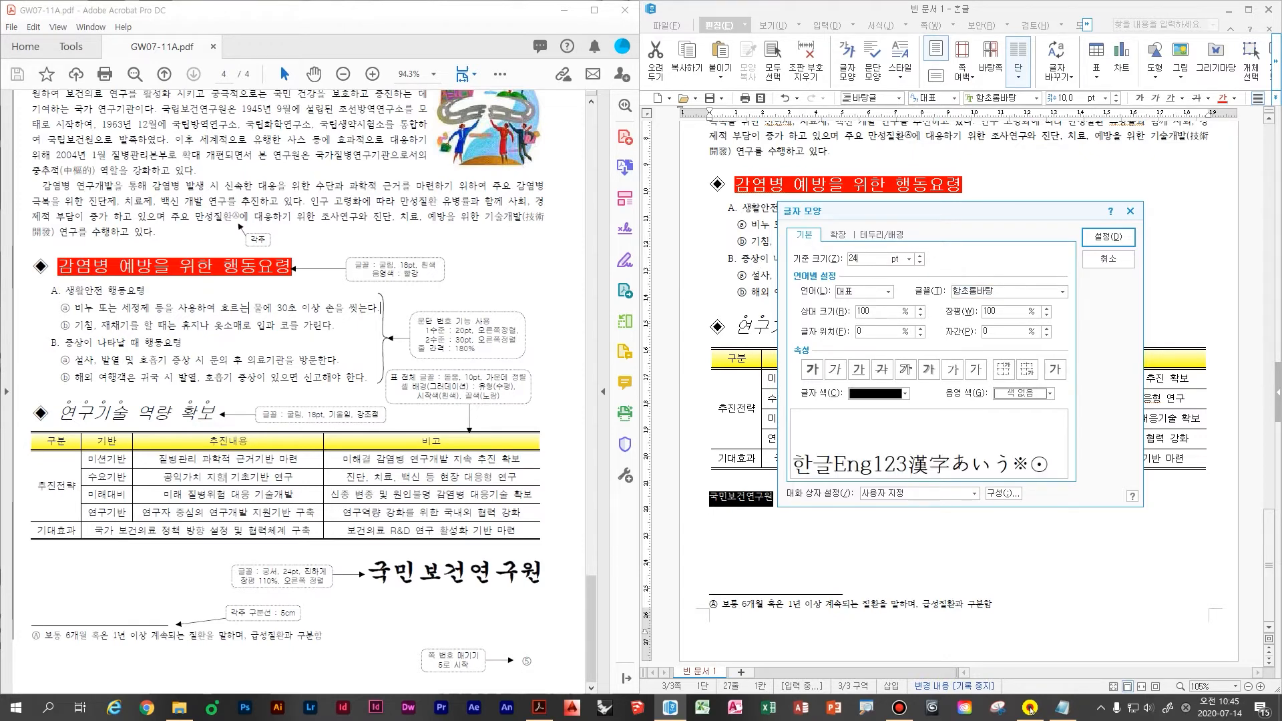
{"action": "key", "text": "alt+t"}
{"action": "type", "text": "궁서"}
{"action": "key", "text": "Tab"}
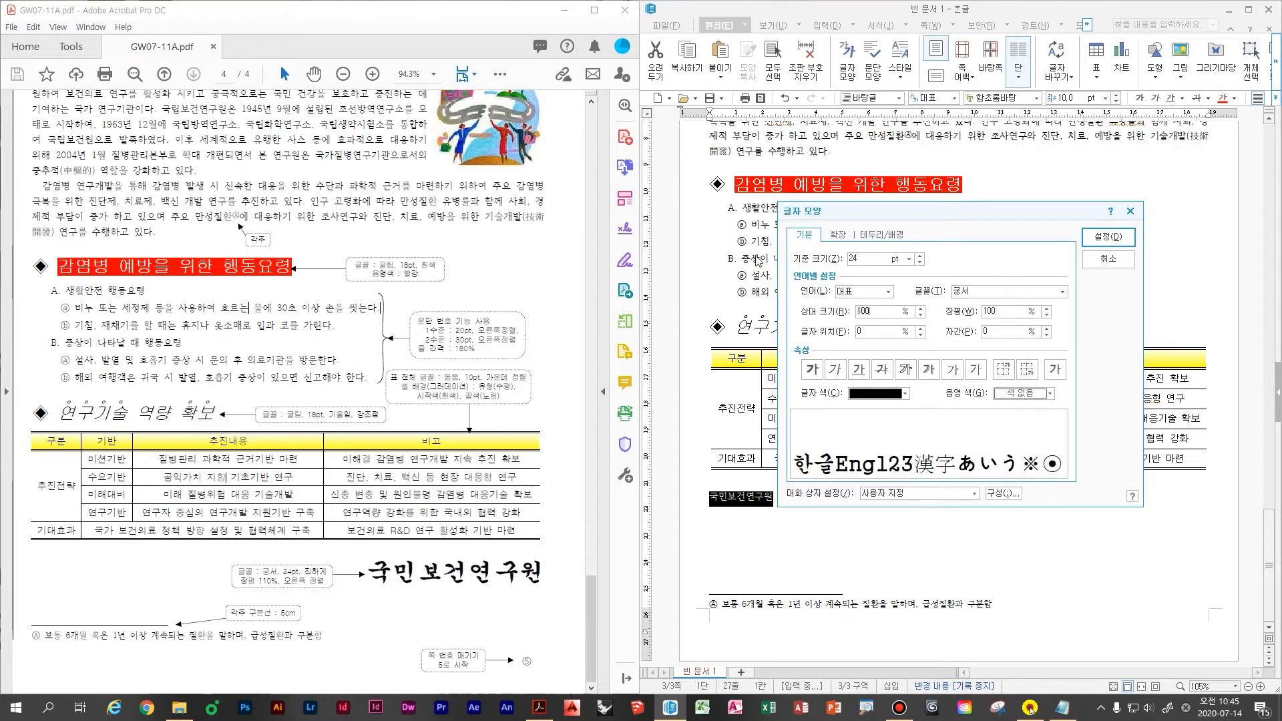
{"action": "key", "text": "Tab"}
{"action": "type", "text": "110"}
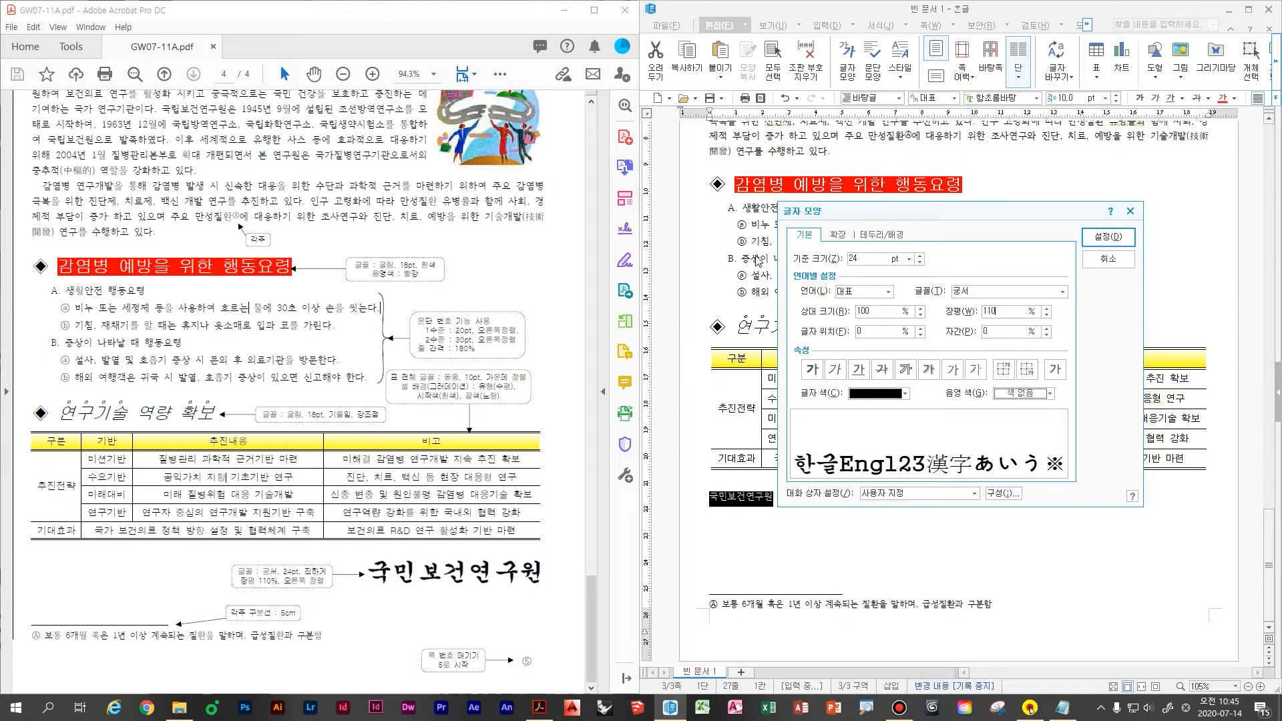
{"action": "left_click", "coordinate": [812, 369]}
{"action": "left_click", "coordinate": [1108, 236]}
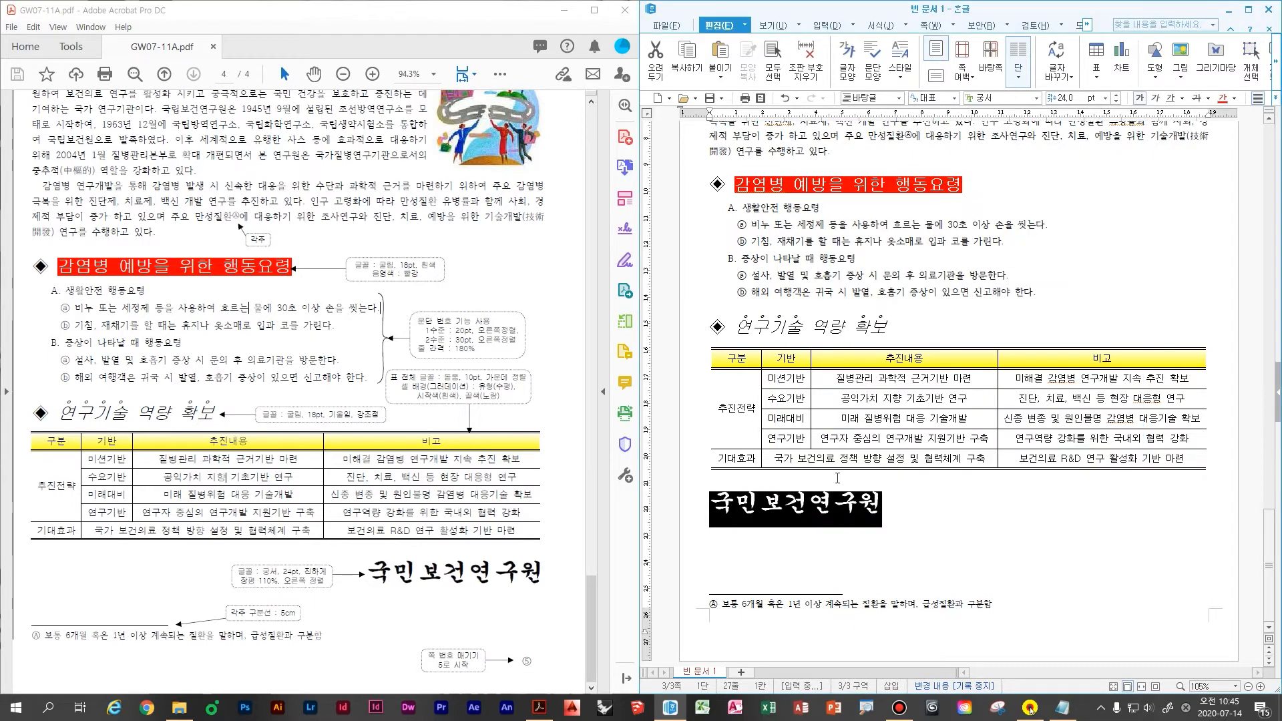
{"action": "key", "text": "ctrl+shift+r"}
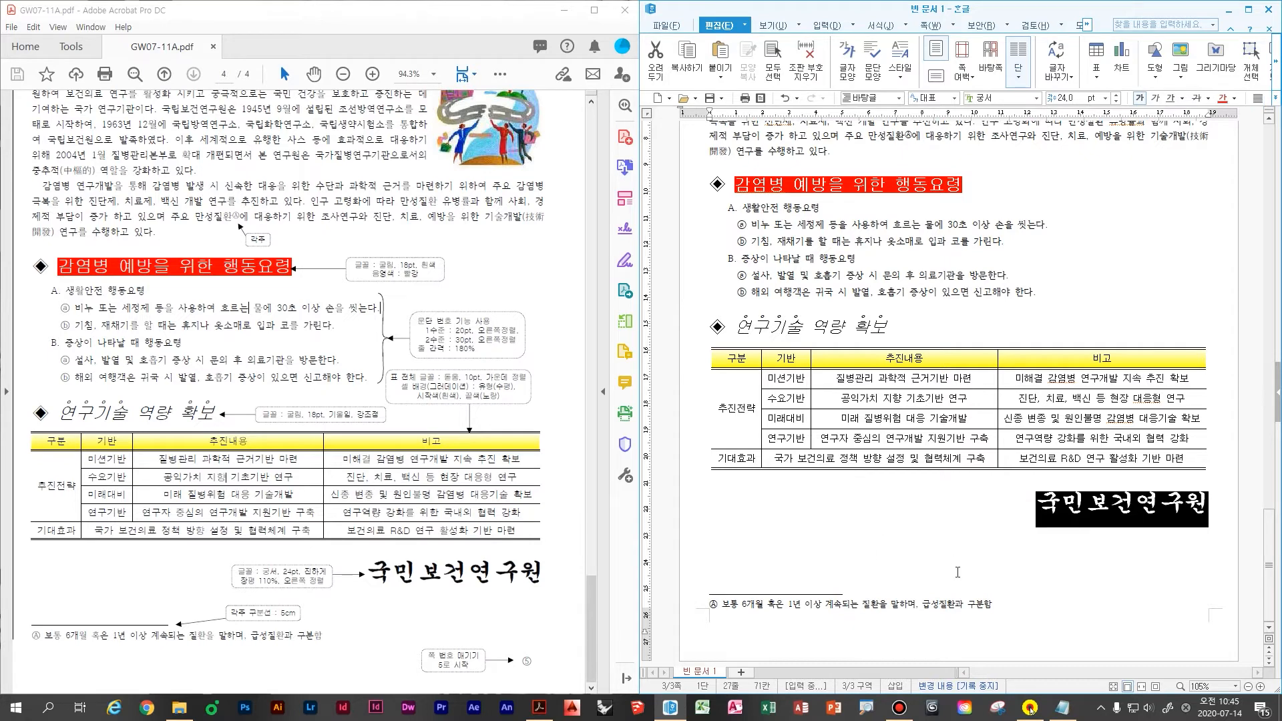
{"action": "left_click", "coordinate": [1125, 572]}
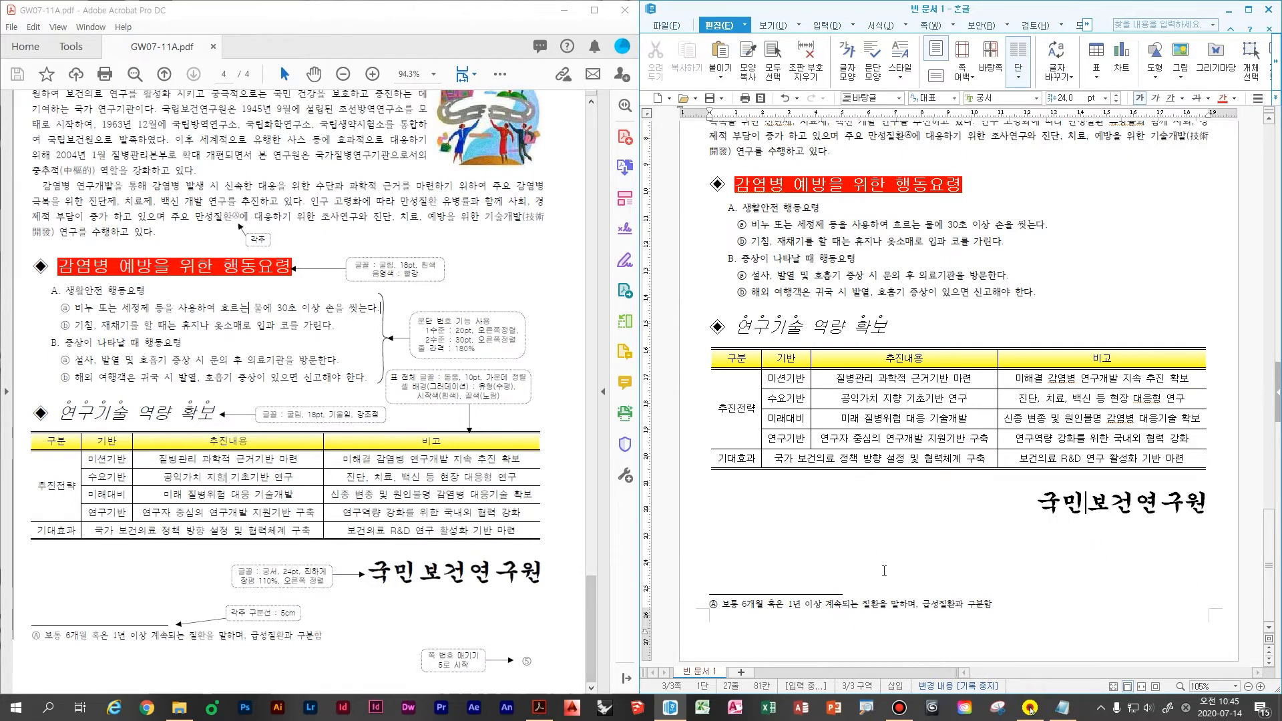
- Open the page numbering settings with the cursor on the closing 국민보건연구원 line
{"action": "left_click", "coordinate": [987, 560]}
{"action": "key", "text": "ctrl+n"}
{"action": "key", "text": "p"}
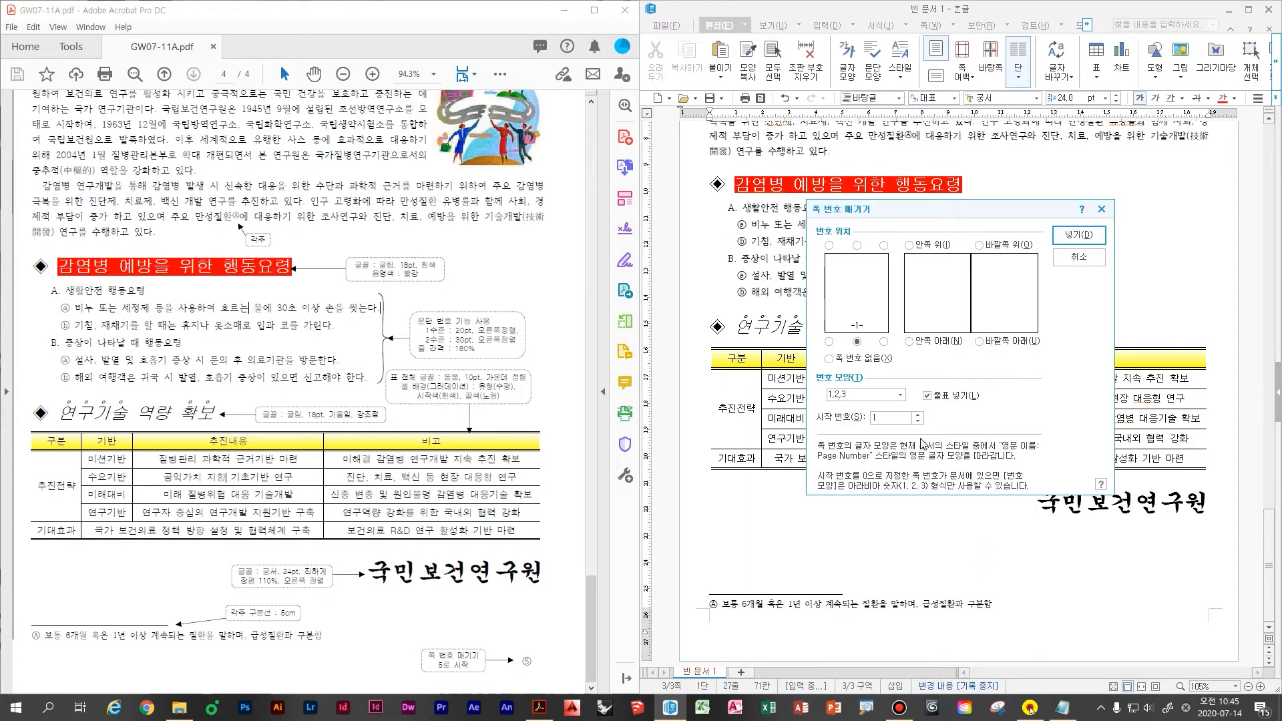
{"action": "mouse_move", "coordinate": [1005, 353]}
{"action": "left_mouse_down"}
{"action": "mouse_move", "coordinate": [1002, 422]}
{"action": "mouse_move", "coordinate": [1064, 385]}
{"action": "left_mouse_up"}
{"action": "left_click_drag", "start_coordinate": [1043, 354], "coordinate": [1037, 420]}
{"action": "mouse_move", "coordinate": [1085, 379]}
{"action": "left_mouse_down"}
{"action": "mouse_move", "coordinate": [1070, 430]}
{"action": "mouse_move", "coordinate": [1092, 415]}
{"action": "left_mouse_up"}
{"action": "left_click_drag", "start_coordinate": [1123, 365], "coordinate": [1094, 468]}
{"action": "left_click_drag", "start_coordinate": [977, 487], "coordinate": [964, 551]}
{"action": "left_click_drag", "start_coordinate": [978, 483], "coordinate": [1015, 533]}
{"action": "left_click_drag", "start_coordinate": [1088, 509], "coordinate": [1090, 534]}
{"action": "mouse_move", "coordinate": [1246, 610]}
{"action": "left_mouse_down"}
{"action": "mouse_move", "coordinate": [1047, 292]}
{"action": "mouse_move", "coordinate": [1150, 694]}
{"action": "left_mouse_up"}
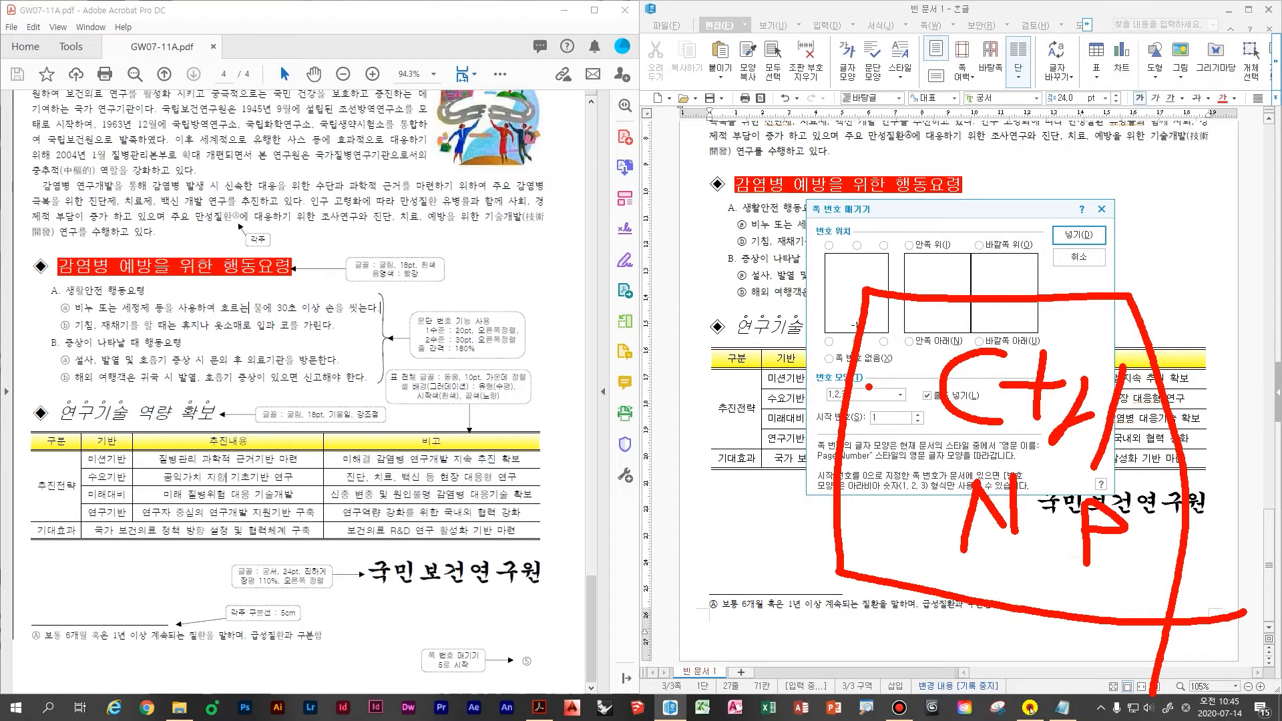
{"action": "key", "text": "e"}
{"action": "left_click_drag", "start_coordinate": [876, 322], "coordinate": [905, 322]}
{"action": "key", "text": "Escape"}
- Place the page number at the bottom right of the page without surrounding dashes, and open the number format choices
{"action": "left_click", "coordinate": [884, 341]}
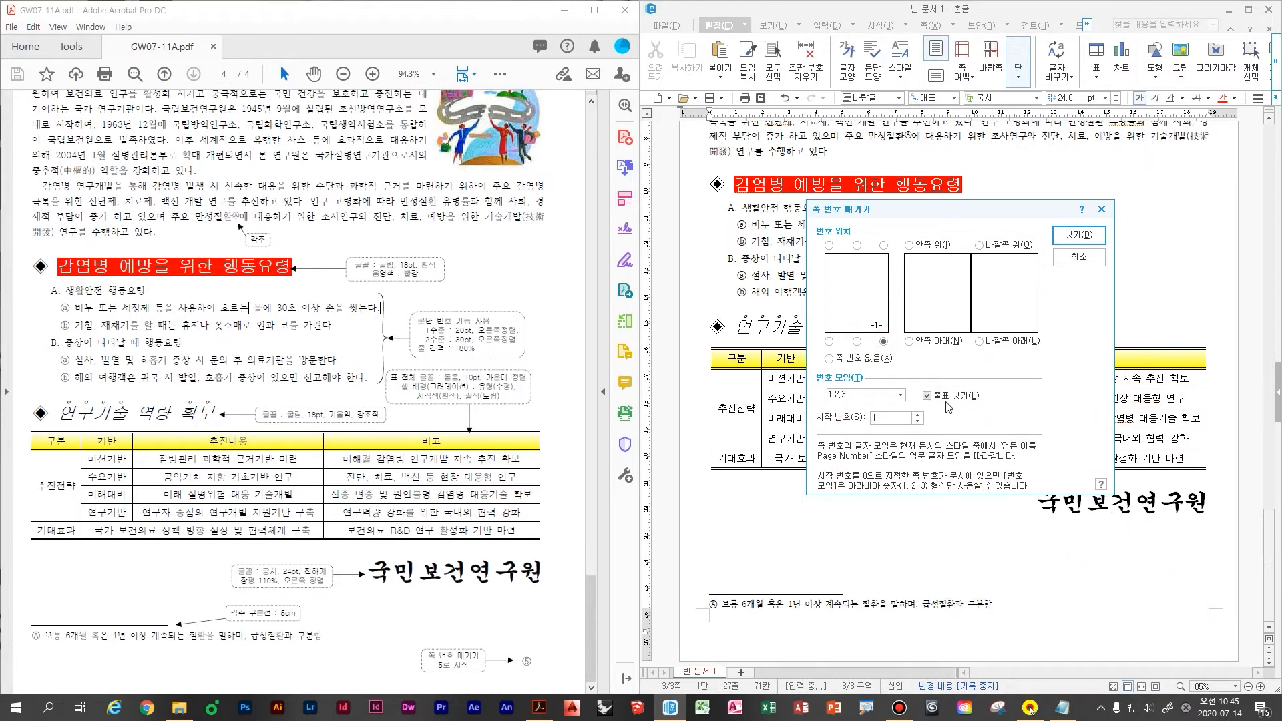
{"action": "left_click", "coordinate": [960, 401]}
{"action": "left_click", "coordinate": [899, 394]}
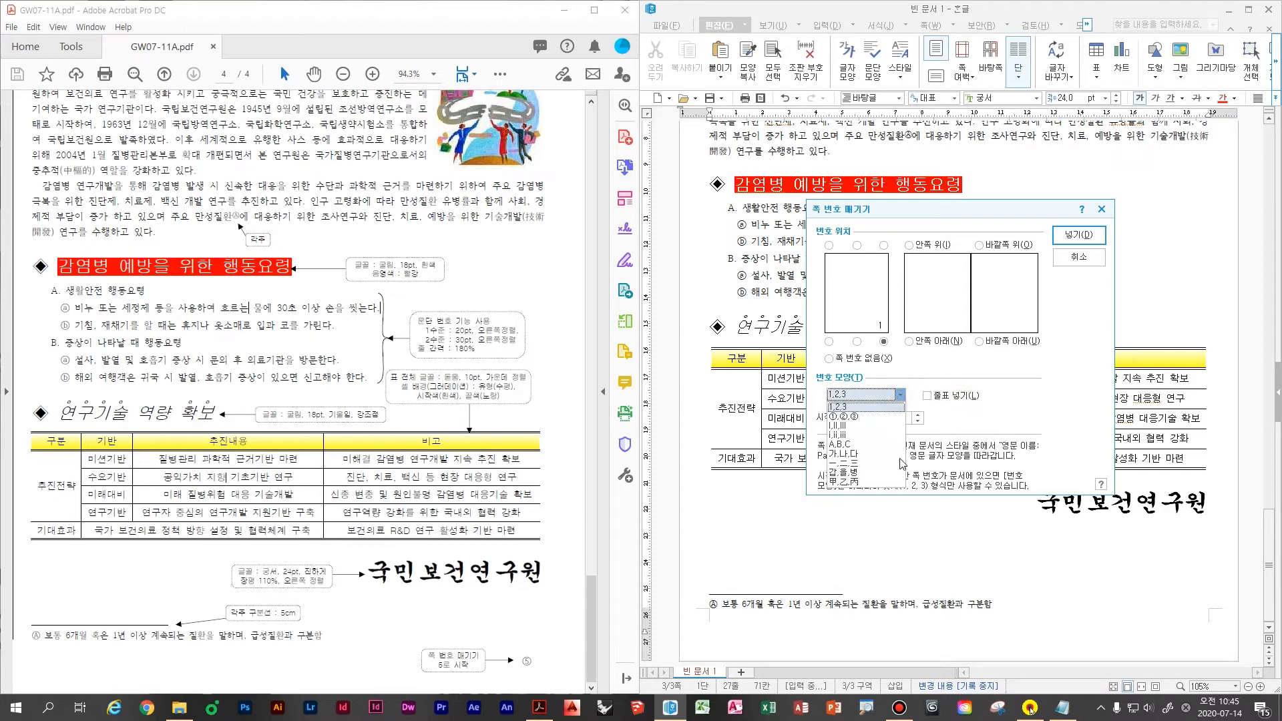
- Insert page numbers in the ①,②,③ style at the bottom right, starting from 5
{"action": "left_click", "coordinate": [879, 417]}
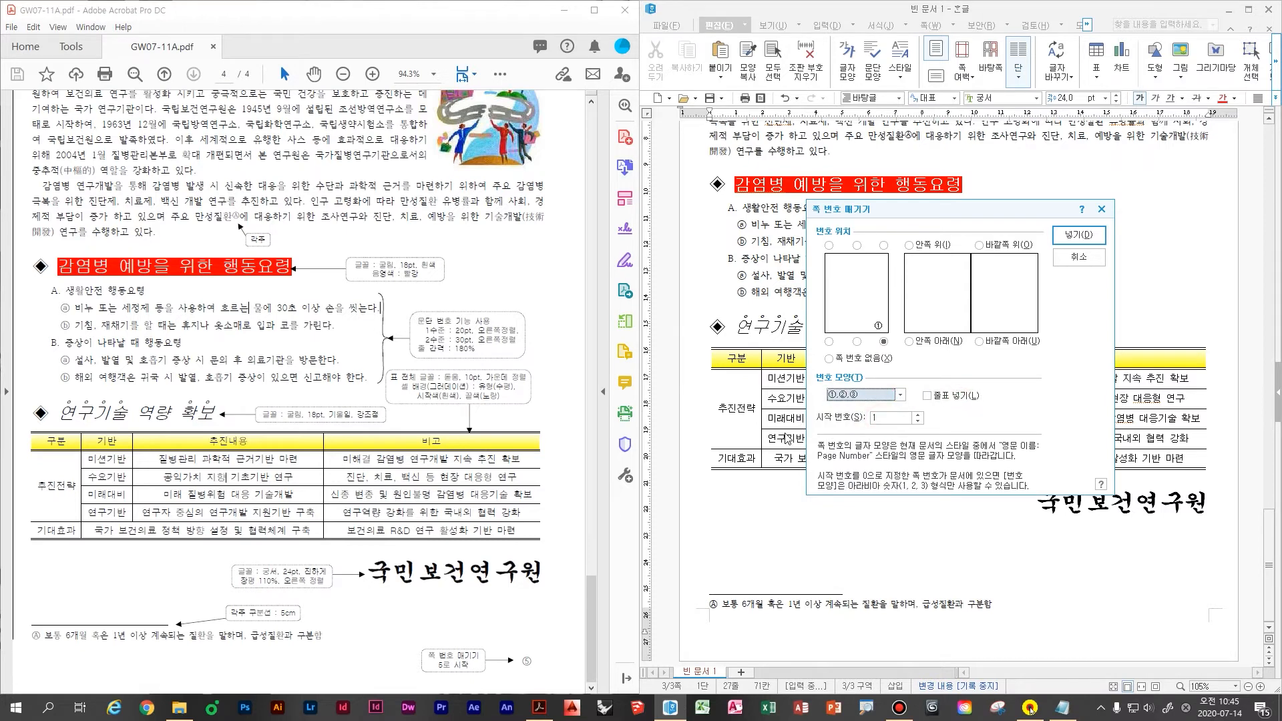
{"action": "left_click", "coordinate": [918, 415]}
{"action": "left_click", "coordinate": [918, 414]}
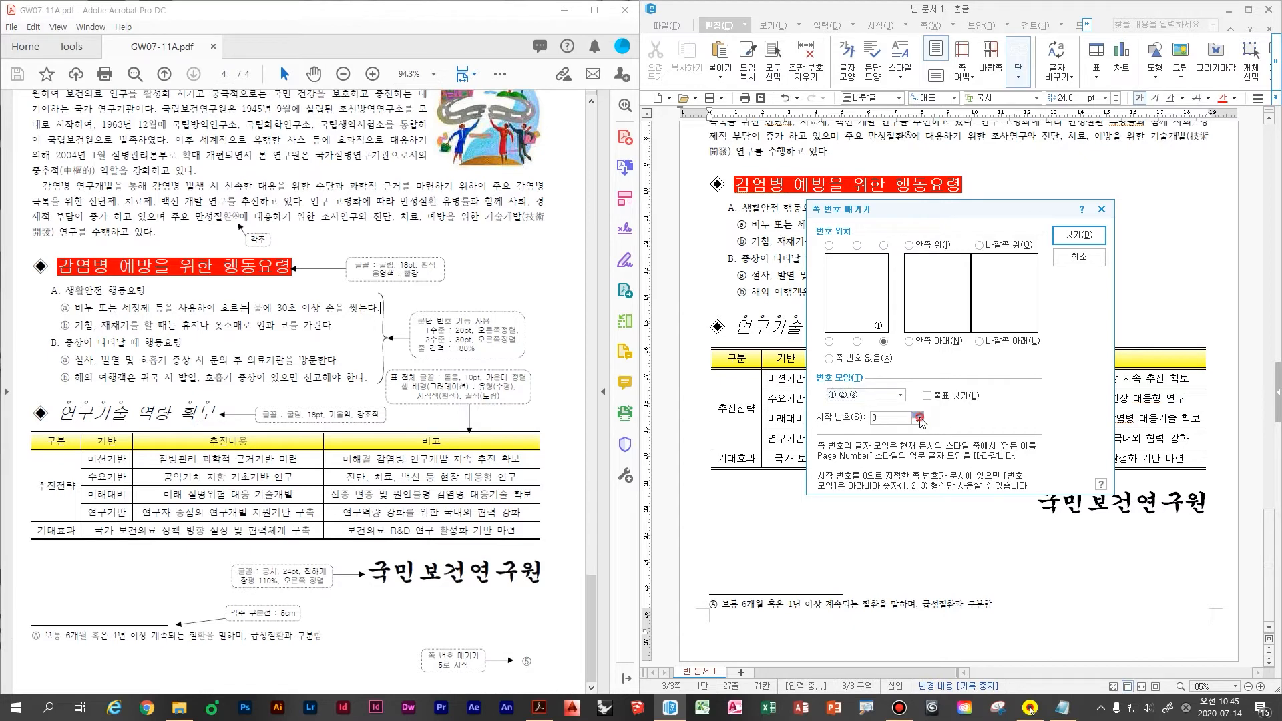
{"action": "left_click", "coordinate": [918, 415]}
{"action": "left_click", "coordinate": [918, 415]}
{"action": "left_click", "coordinate": [1079, 234]}
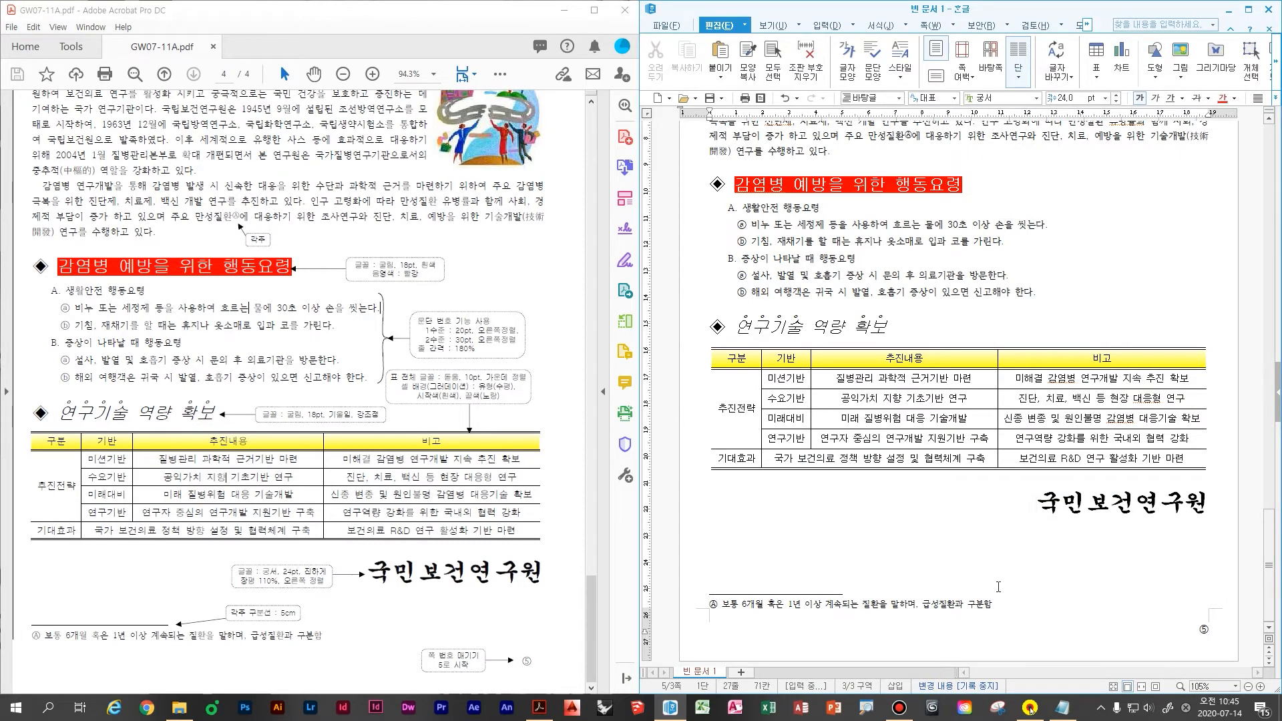
{"action": "key", "text": "ctrl+2"}
{"action": "left_click_drag", "start_coordinate": [791, 435], "coordinate": [734, 531]}
{"action": "left_click_drag", "start_coordinate": [790, 441], "coordinate": [787, 534]}
{"action": "left_click_drag", "start_coordinate": [733, 501], "coordinate": [781, 494]}
{"action": "left_click_drag", "start_coordinate": [824, 437], "coordinate": [820, 534]}
{"action": "left_click_drag", "start_coordinate": [831, 480], "coordinate": [891, 476]}
{"action": "left_click_drag", "start_coordinate": [872, 446], "coordinate": [866, 534]}
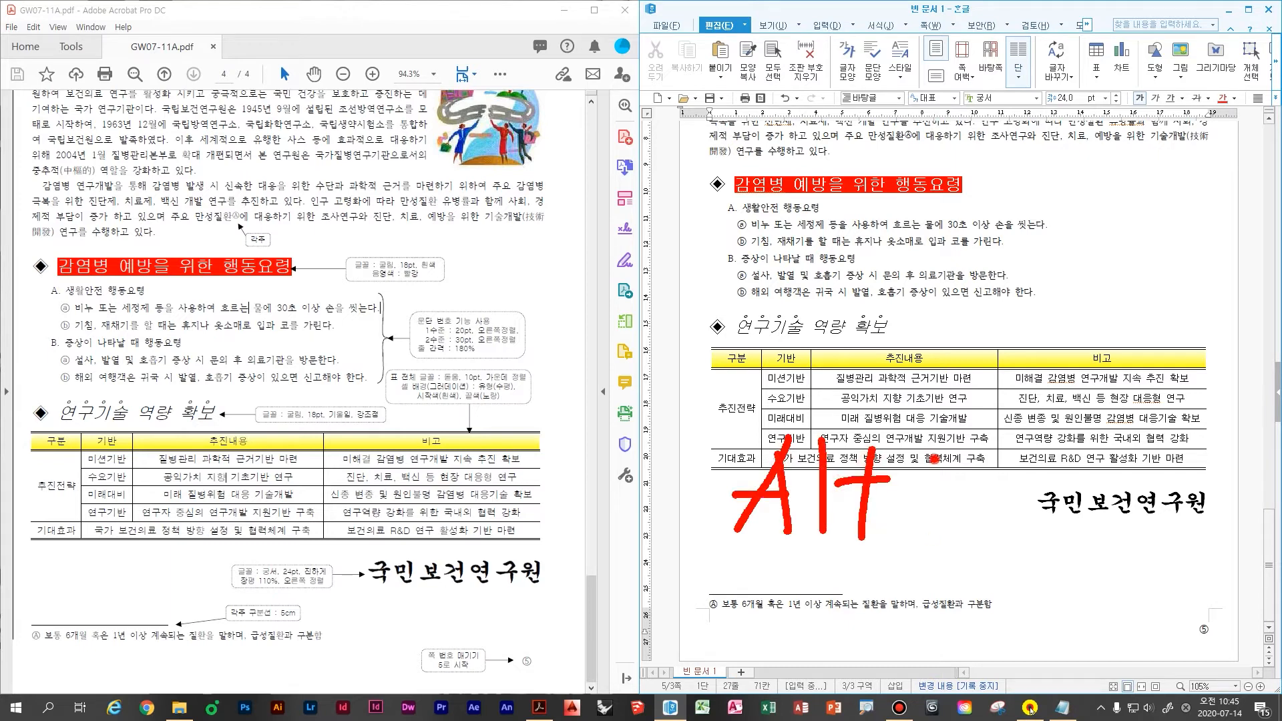
{"action": "mouse_move", "coordinate": [934, 458]}
{"action": "left_mouse_down"}
{"action": "mouse_move", "coordinate": [1055, 481]}
{"action": "mouse_move", "coordinate": [1088, 461]}
{"action": "mouse_move", "coordinate": [1171, 497]}
{"action": "mouse_move", "coordinate": [655, 564]}
{"action": "left_mouse_up"}
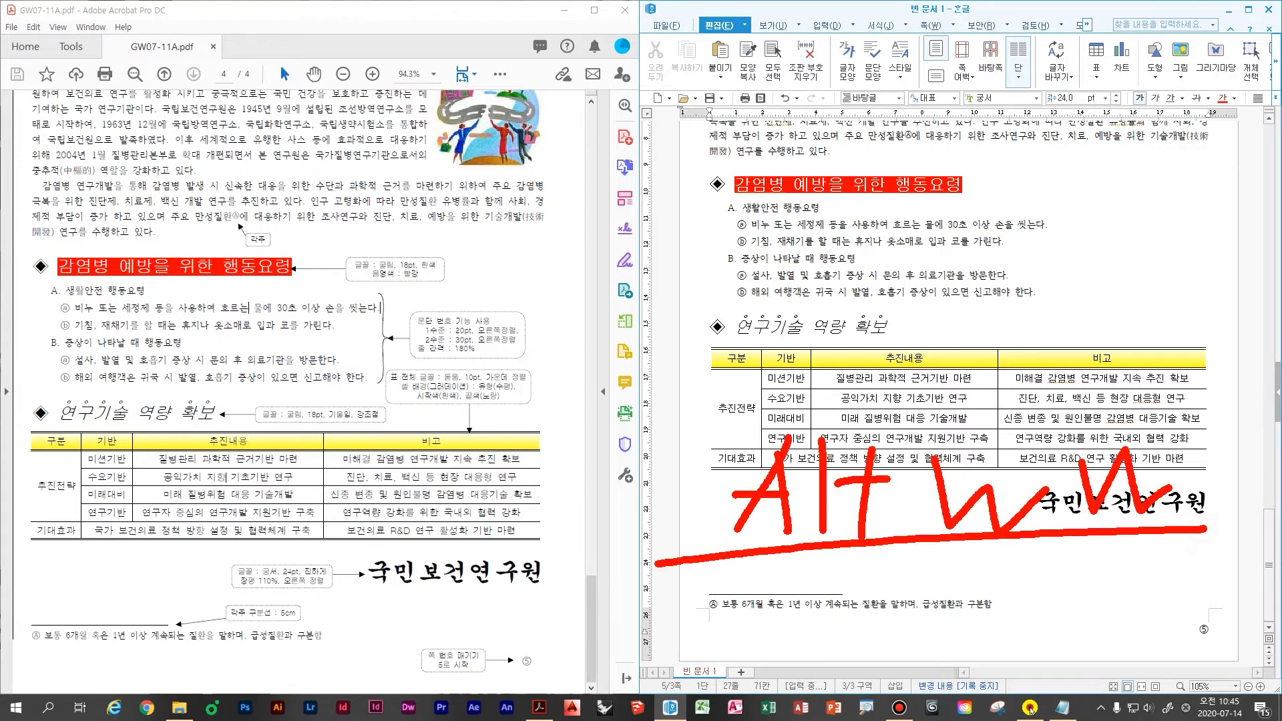
{"action": "key", "text": "Escape"}
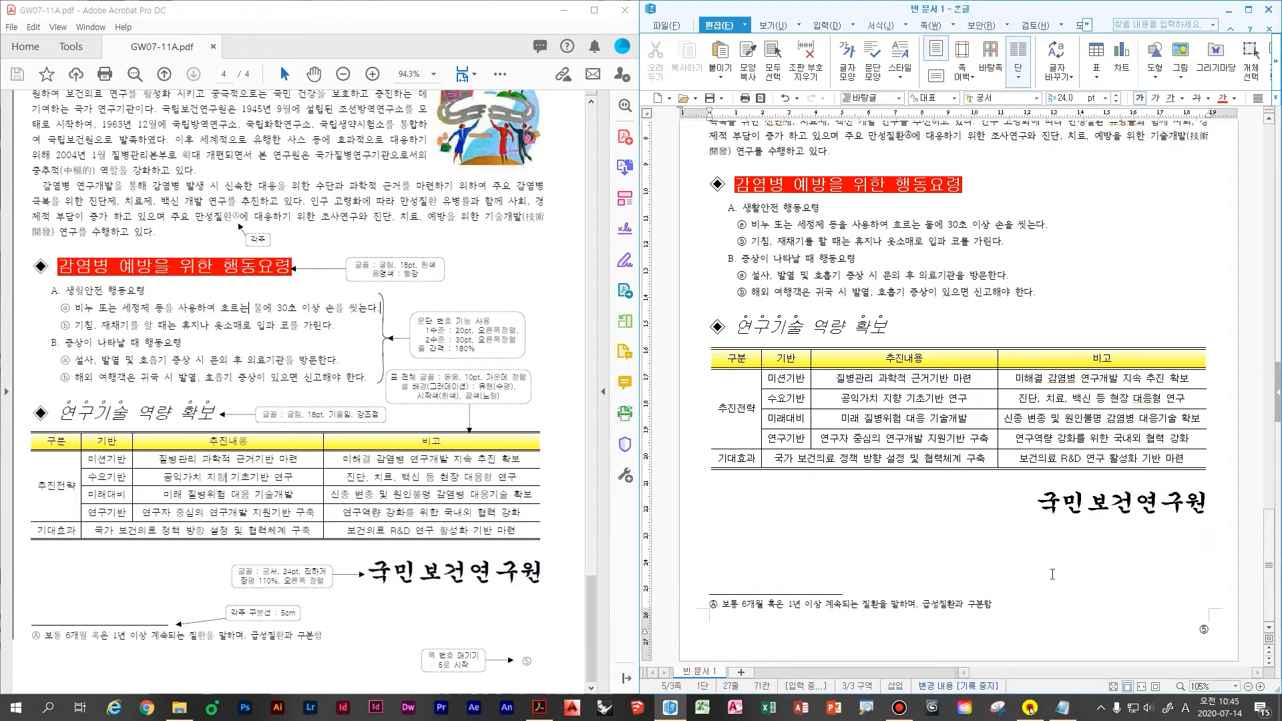
- Restart the page numbering on this page with a new starting number of 5
{"action": "left_click", "coordinate": [957, 533]}
{"action": "key", "text": "alt+w"}
{"action": "key", "text": "a"}
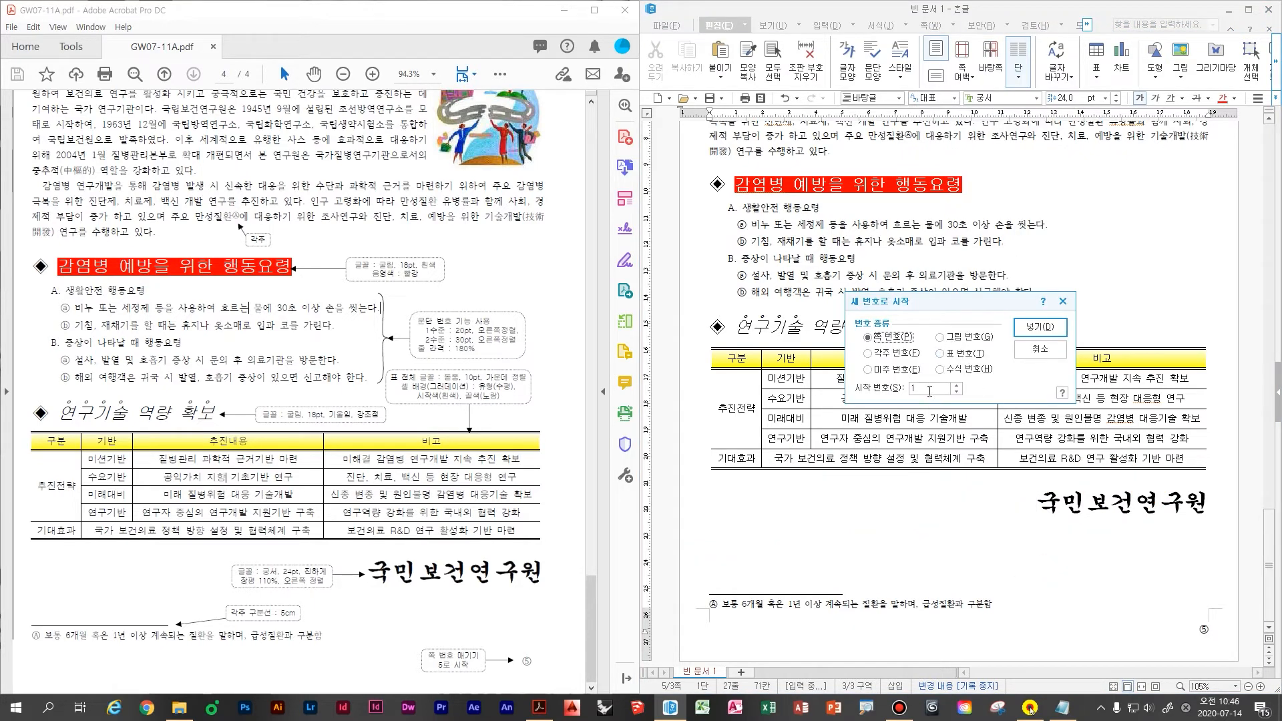
{"action": "double_click", "coordinate": [929, 391]}
{"action": "type", "text": "5"}
{"action": "key", "text": "Return"}
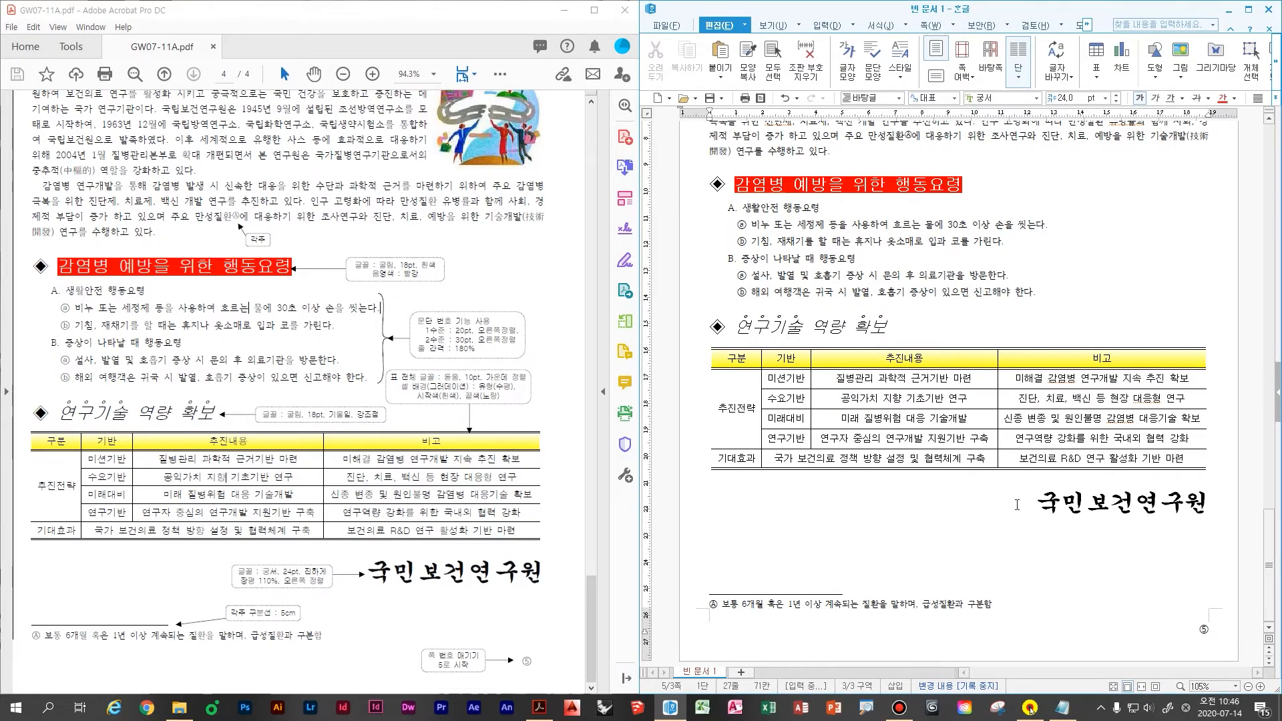
- Draw a rectangle about 61 × 61 mm below item 4 on the page with questions 3 and 4
{"action": "scroll", "coordinate": [706, 301], "scroll_direction": "up", "scroll_amount": 6}
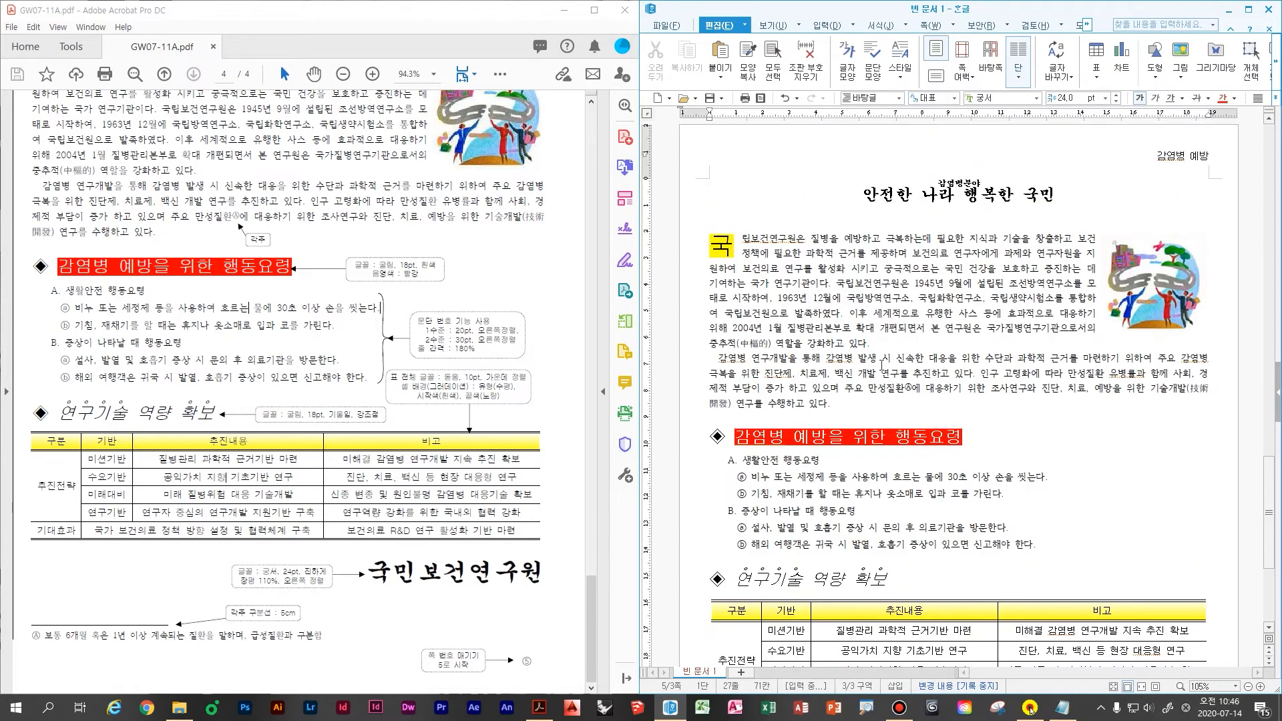
{"action": "scroll", "coordinate": [883, 374], "scroll_direction": "up", "scroll_amount": 15}
{"action": "left_click", "coordinate": [319, 415]}
{"action": "scroll", "coordinate": [309, 393], "scroll_direction": "up", "scroll_amount": 6}
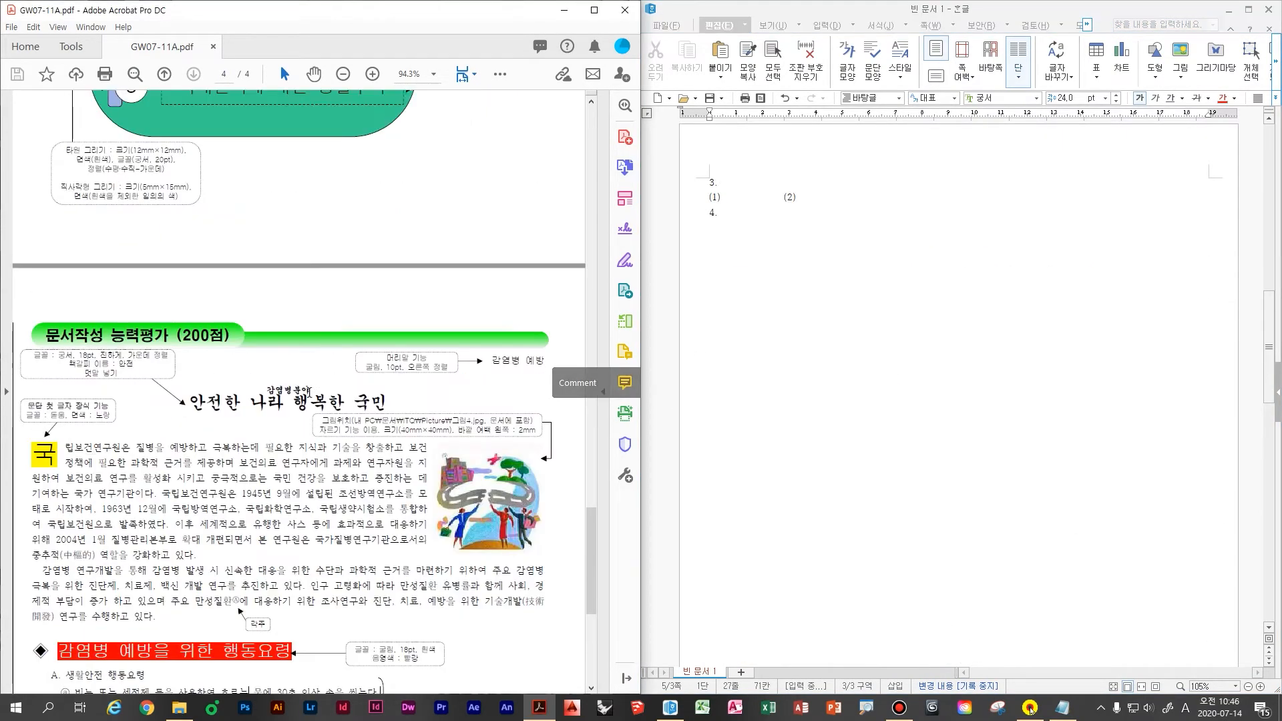
{"action": "scroll", "coordinate": [310, 393], "scroll_direction": "up", "scroll_amount": 8}
{"action": "left_click", "coordinate": [853, 395]}
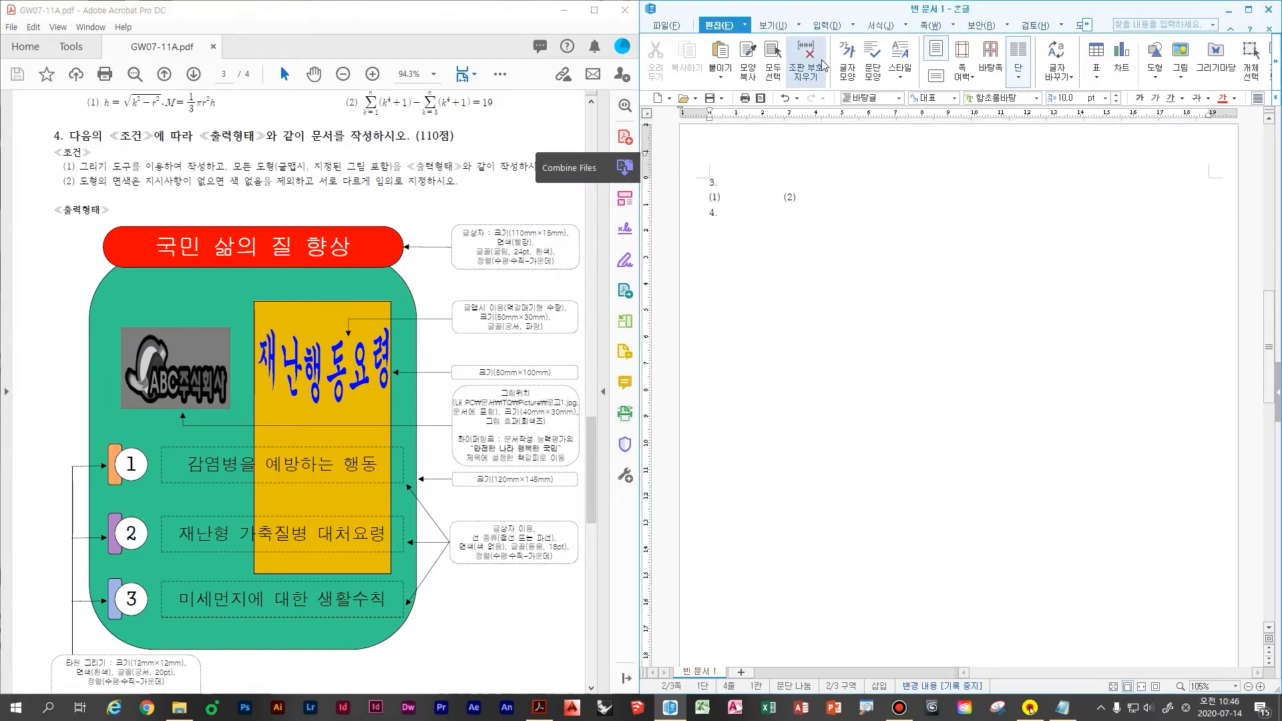
{"action": "left_click", "coordinate": [826, 25]}
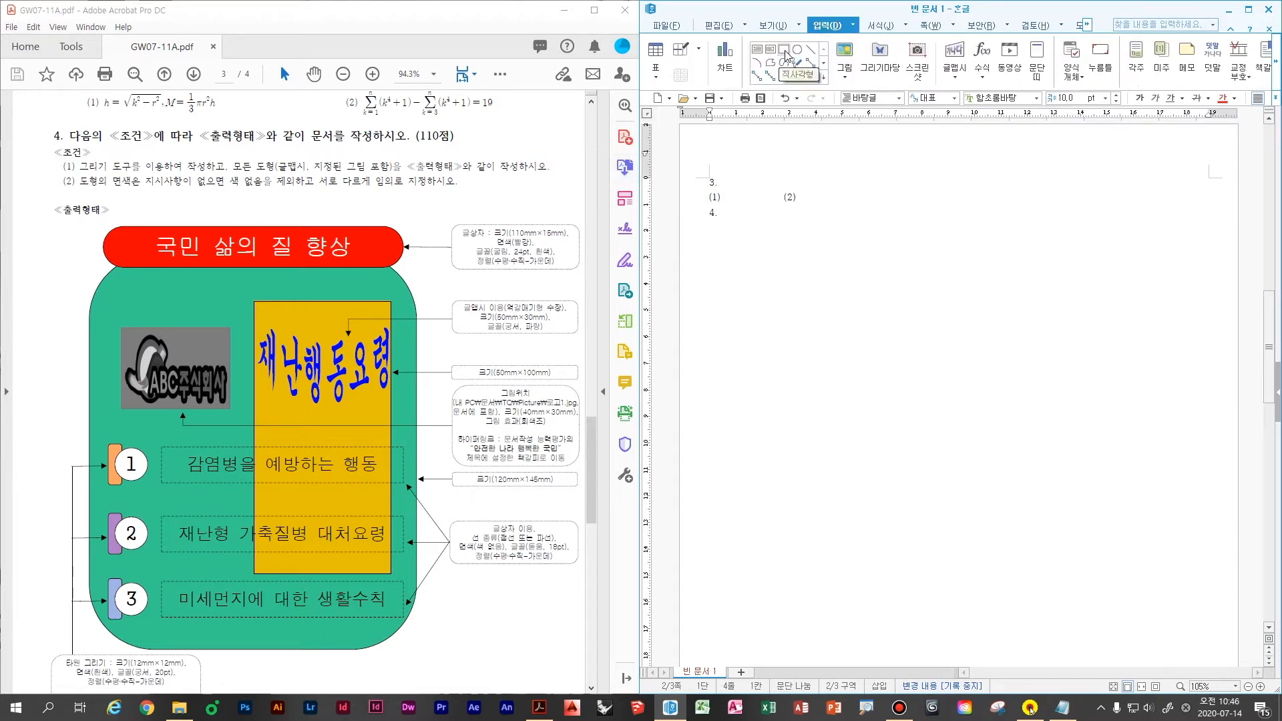
{"action": "left_click", "coordinate": [785, 50]}
{"action": "mouse_move", "coordinate": [754, 291]}
{"action": "left_mouse_down"}
{"action": "mouse_move", "coordinate": [931, 462]}
{"action": "mouse_move", "coordinate": [914, 453]}
{"action": "left_mouse_up"}
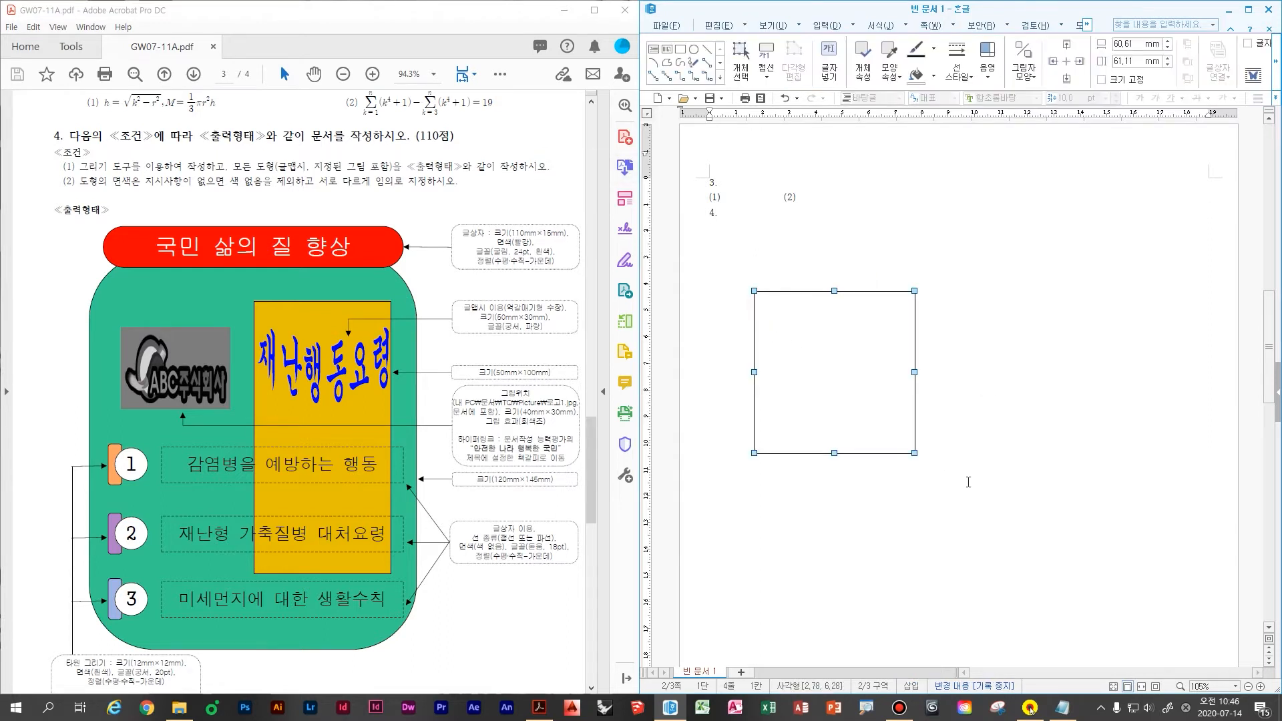
- Set the rectangle's size to 120 mm wide and 145 mm high, and lock the size
{"action": "double_click", "coordinate": [835, 375]}
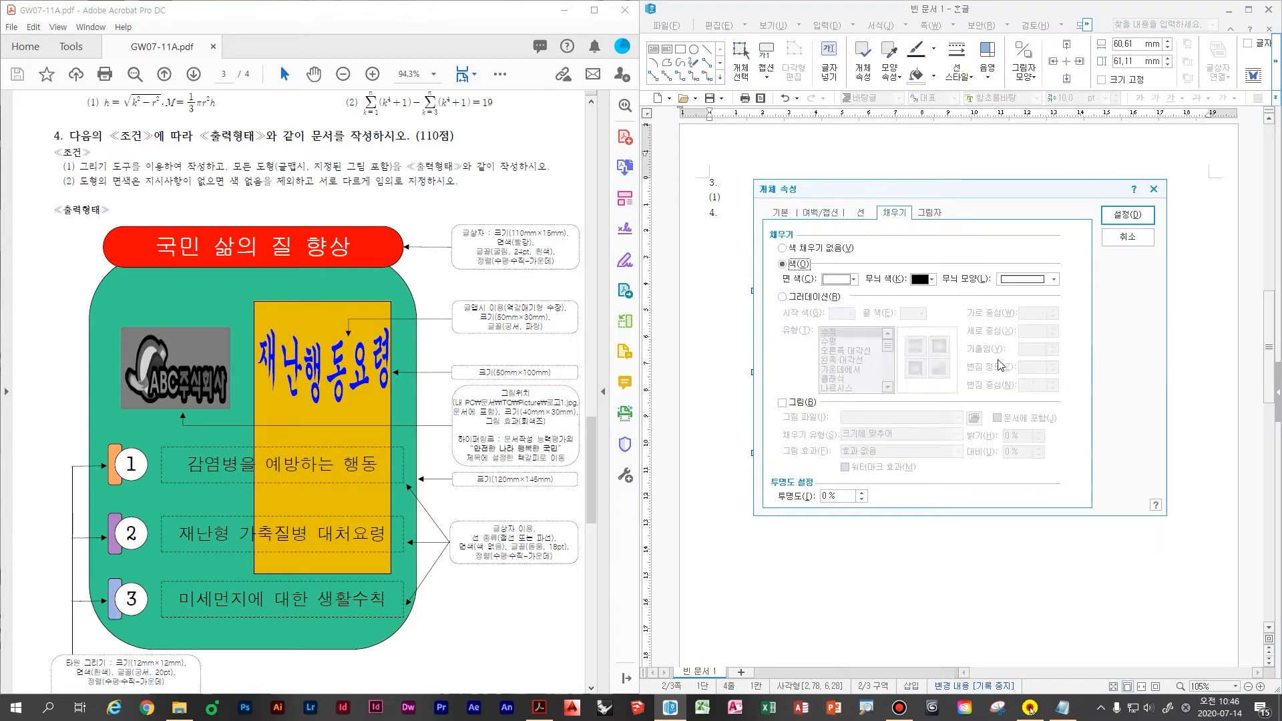
{"action": "key", "text": "ctrl+Tab"}
{"action": "key", "text": "ctrl+Tab"}
{"action": "key", "text": "ctrl+Tab"}
{"action": "key", "text": "ctrl+Tab"}
{"action": "key", "text": "ctrl+Tab"}
{"action": "key", "text": "ctrl+Tab"}
{"action": "key", "text": "ctrl+Tab"}
{"action": "key", "text": "ctrl+Tab"}
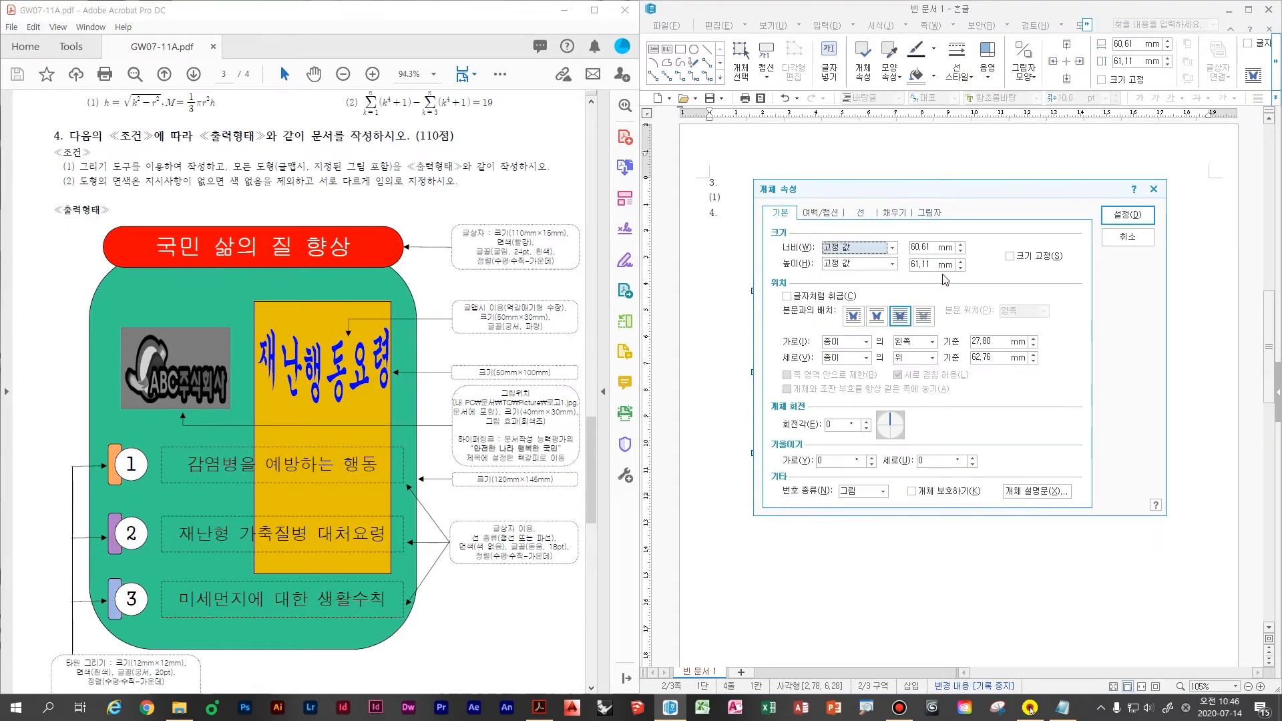
{"action": "key", "text": "ctrl+Tab"}
{"action": "key", "text": "ctrl+Tab"}
{"action": "key", "text": "Tab"}
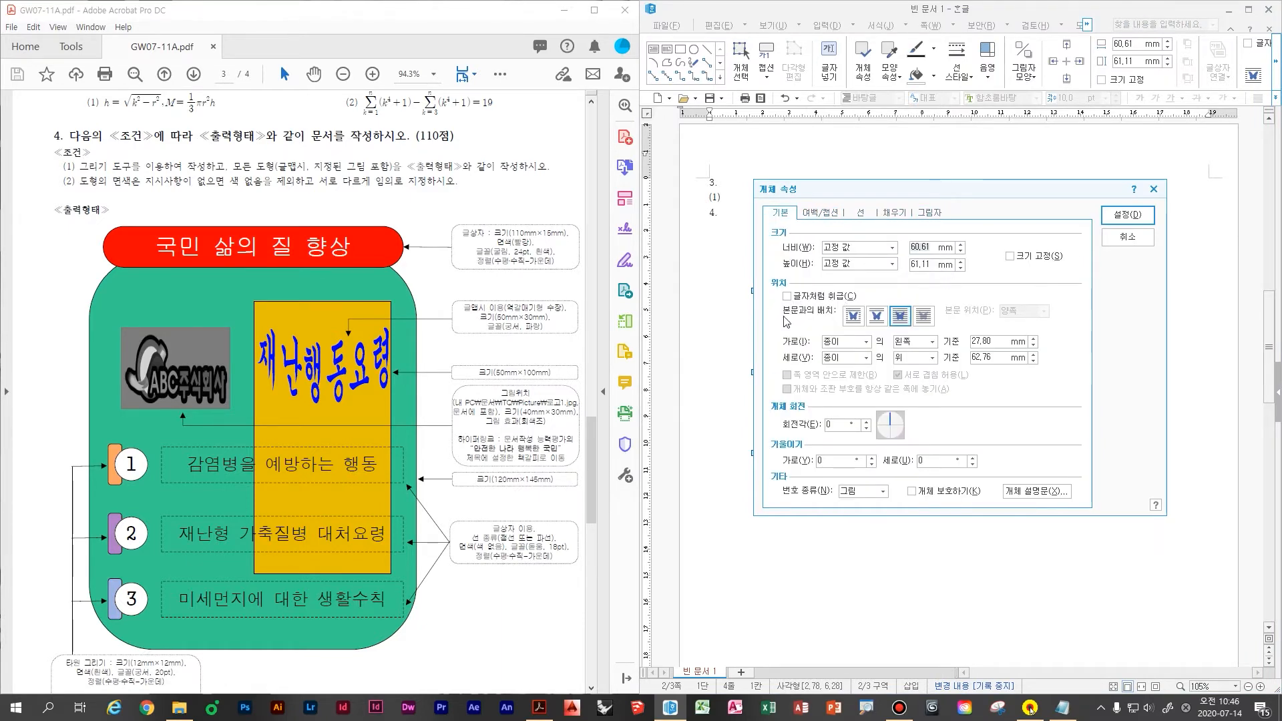
{"action": "type", "text": "12"}
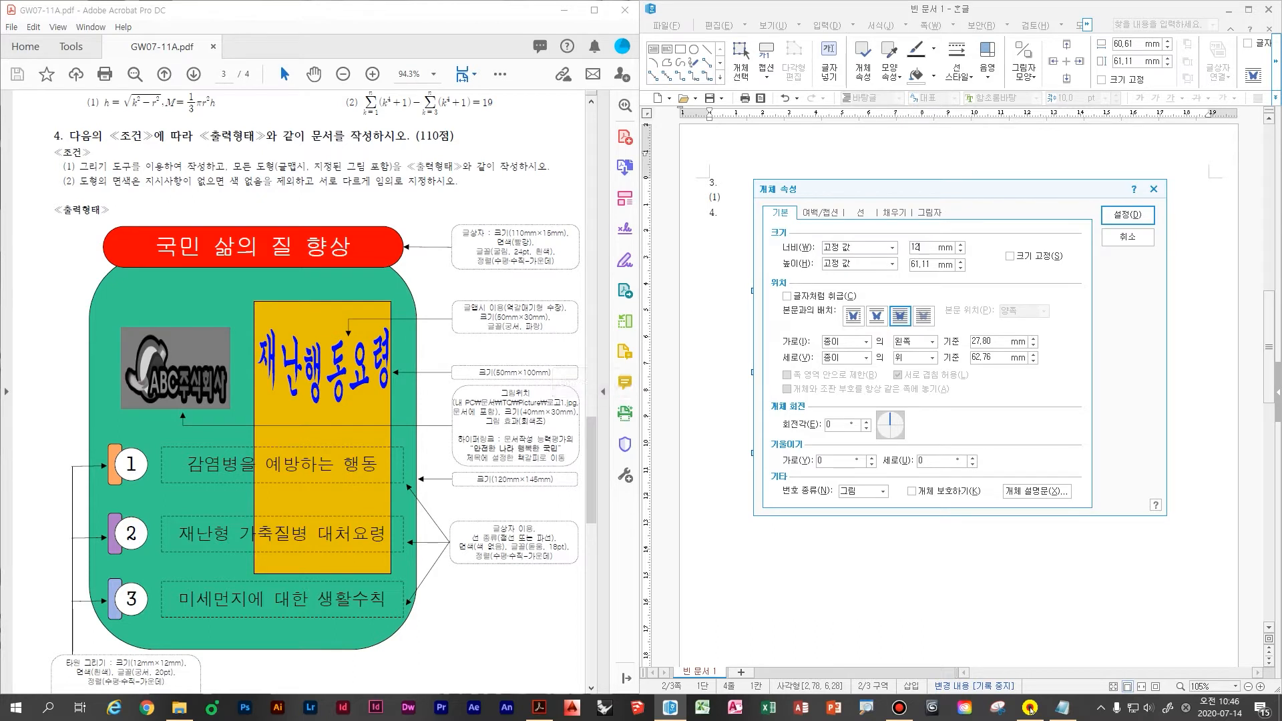
{"action": "type", "text": "0"}
{"action": "key", "text": "Tab"}
{"action": "key", "text": "Tab"}
{"action": "type", "text": "145"}
{"action": "key", "text": "alt+s"}
- Give the large rectangle rounded corners (둥근 모양)
{"action": "key", "text": "ctrl+Tab"}
{"action": "key", "text": "ctrl+Tab"}
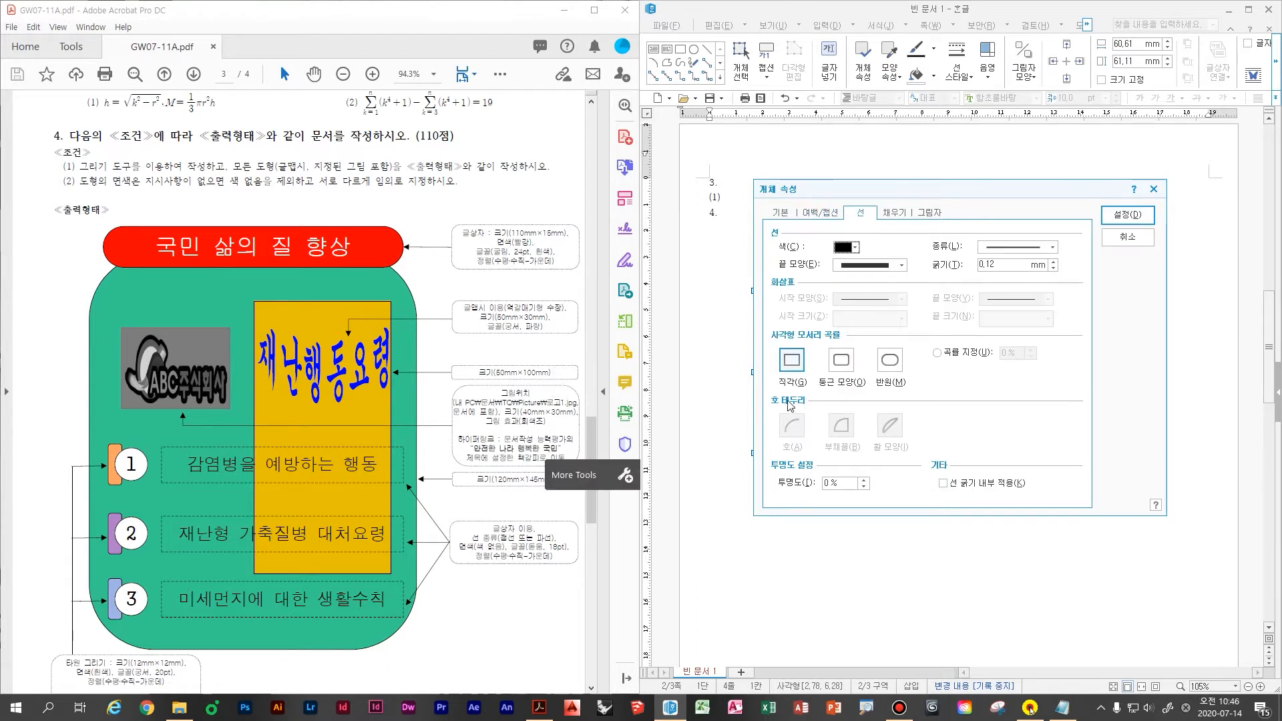
{"action": "key", "text": "alt+o"}
- Fill the large rounded rectangle with orange and move it up under item 4
{"action": "key", "text": "ctrl+Tab"}
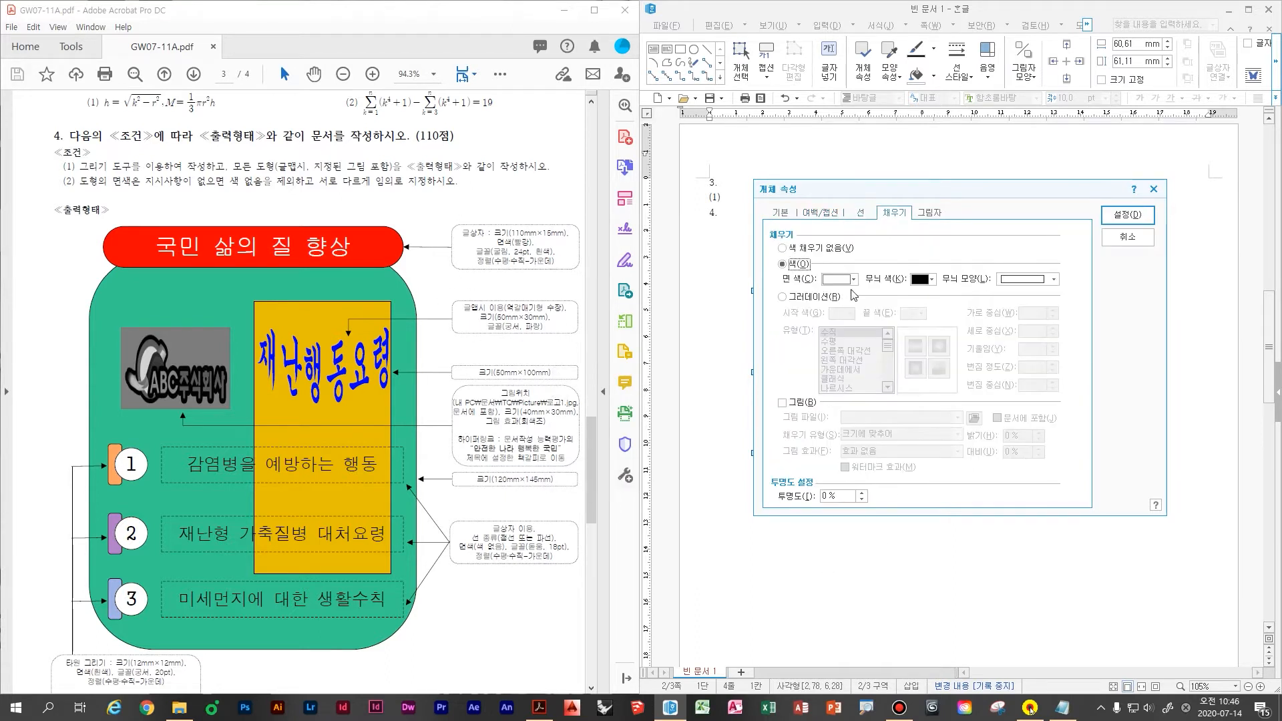
{"action": "left_click", "coordinate": [852, 280]}
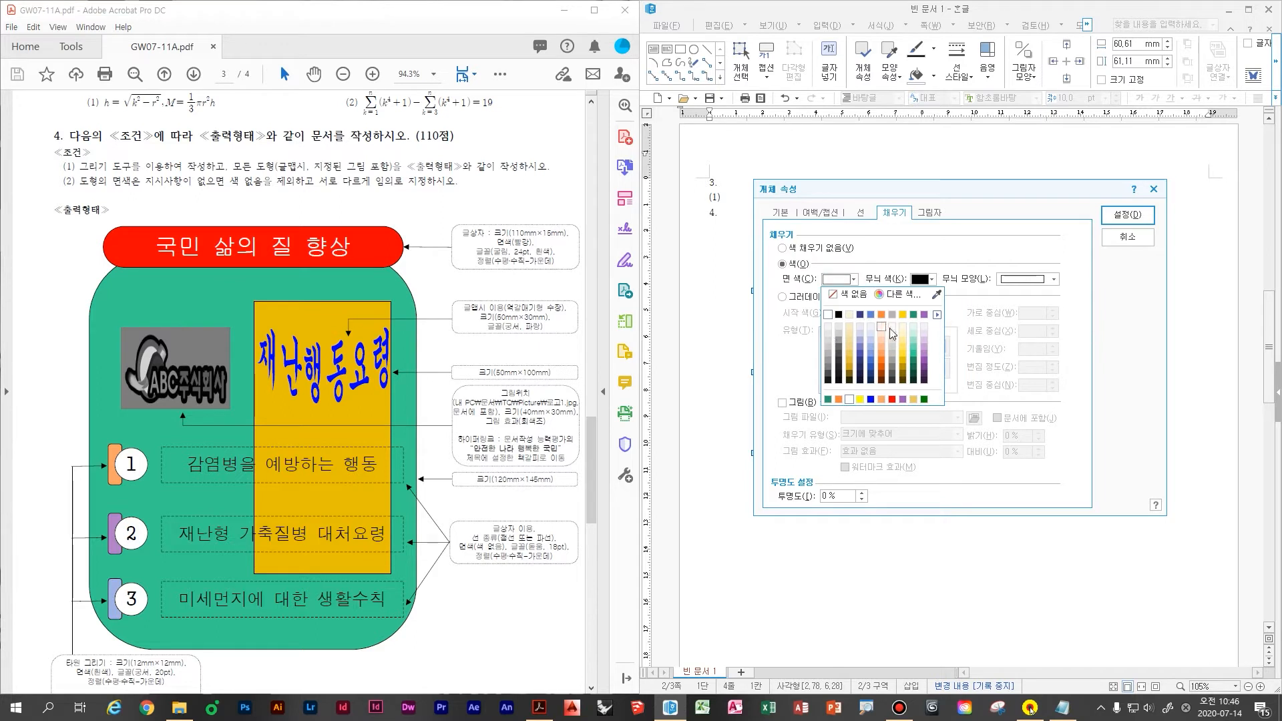
{"action": "left_click", "coordinate": [882, 314]}
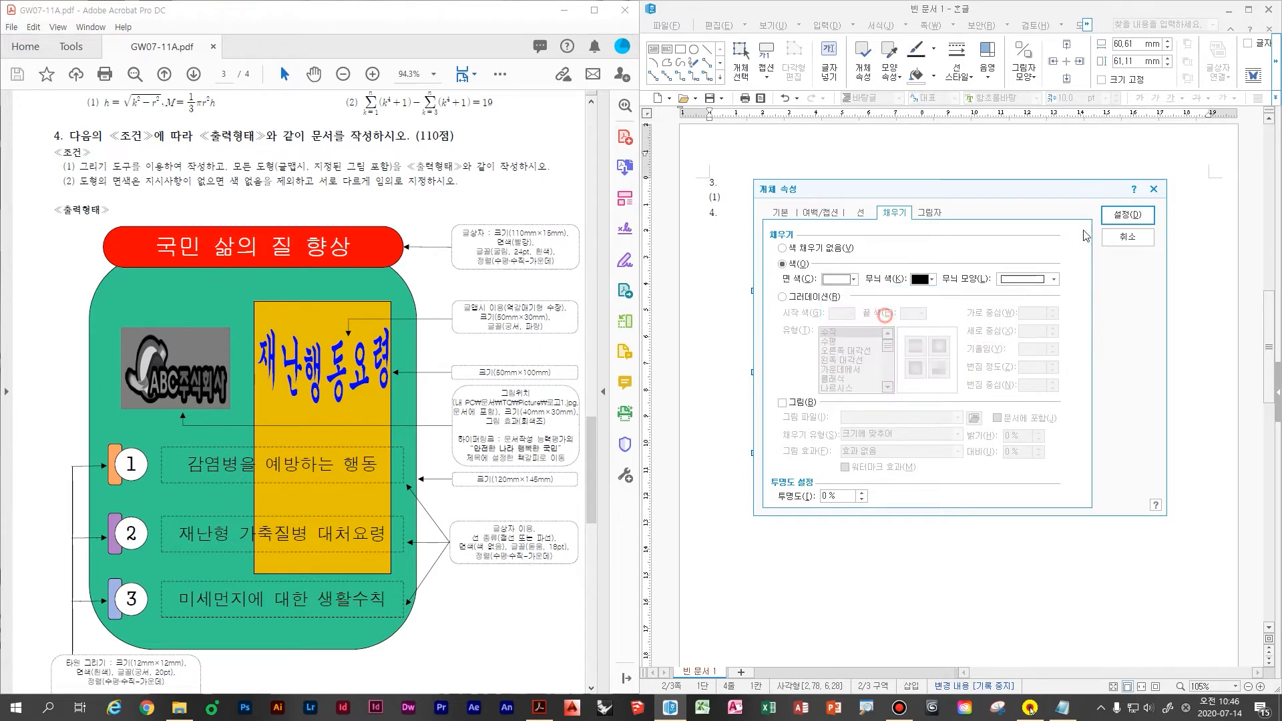
{"action": "left_click", "coordinate": [1104, 221]}
{"action": "left_click_drag", "start_coordinate": [913, 379], "coordinate": [878, 342]}
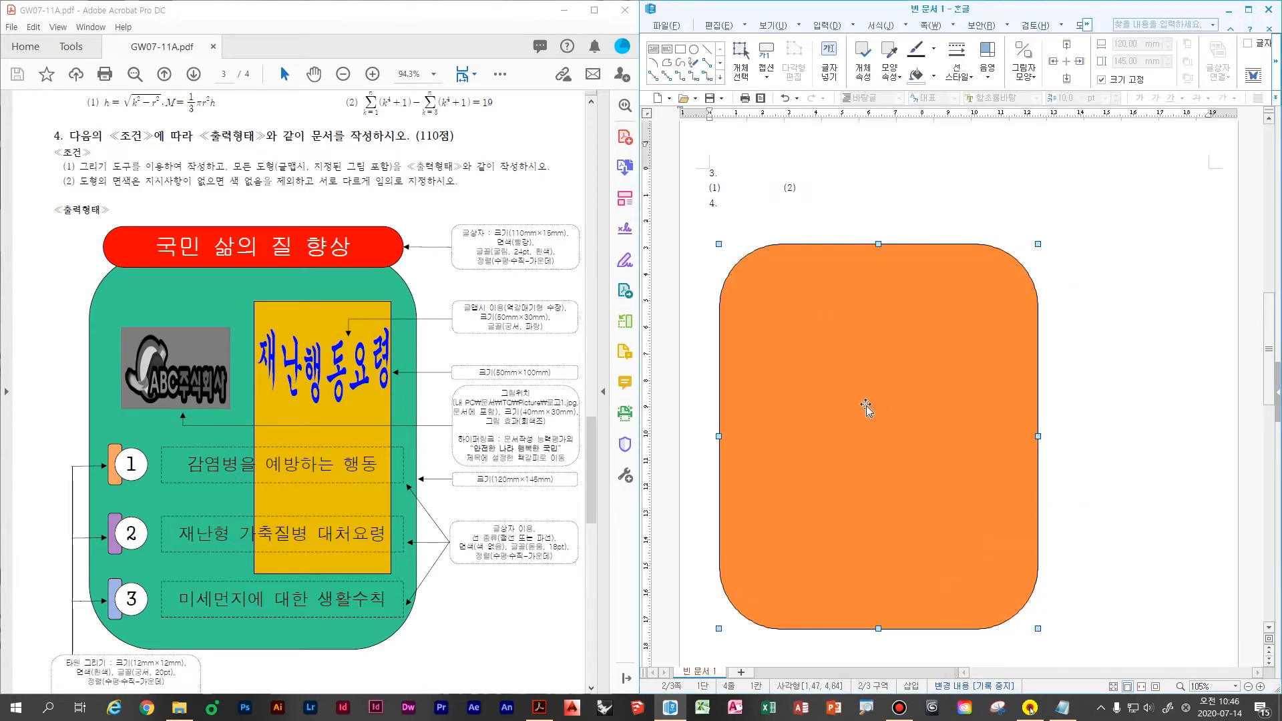
- Draw a second rectangle across the orange shape's upper edge and set it to a locked size of 110 × 15 mm
{"action": "left_click", "coordinate": [681, 48]}
{"action": "left_click_drag", "start_coordinate": [773, 221], "coordinate": [891, 269]}
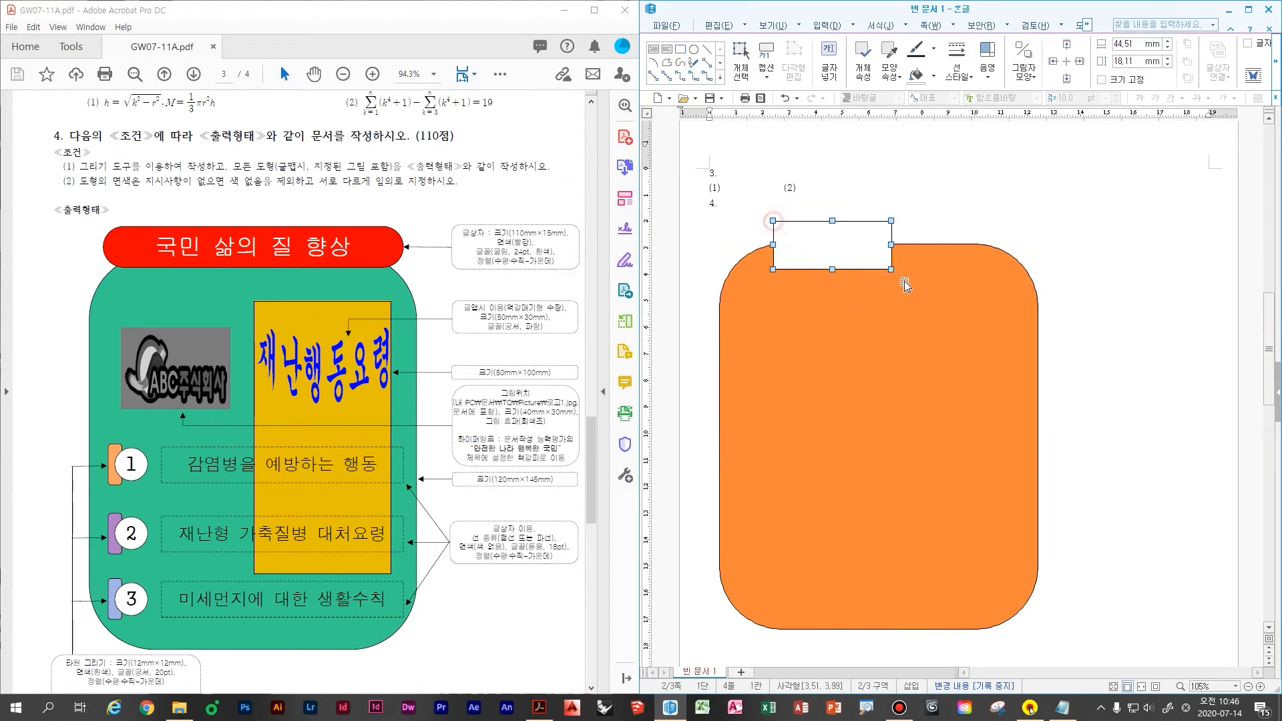
{"action": "double_click", "coordinate": [821, 253]}
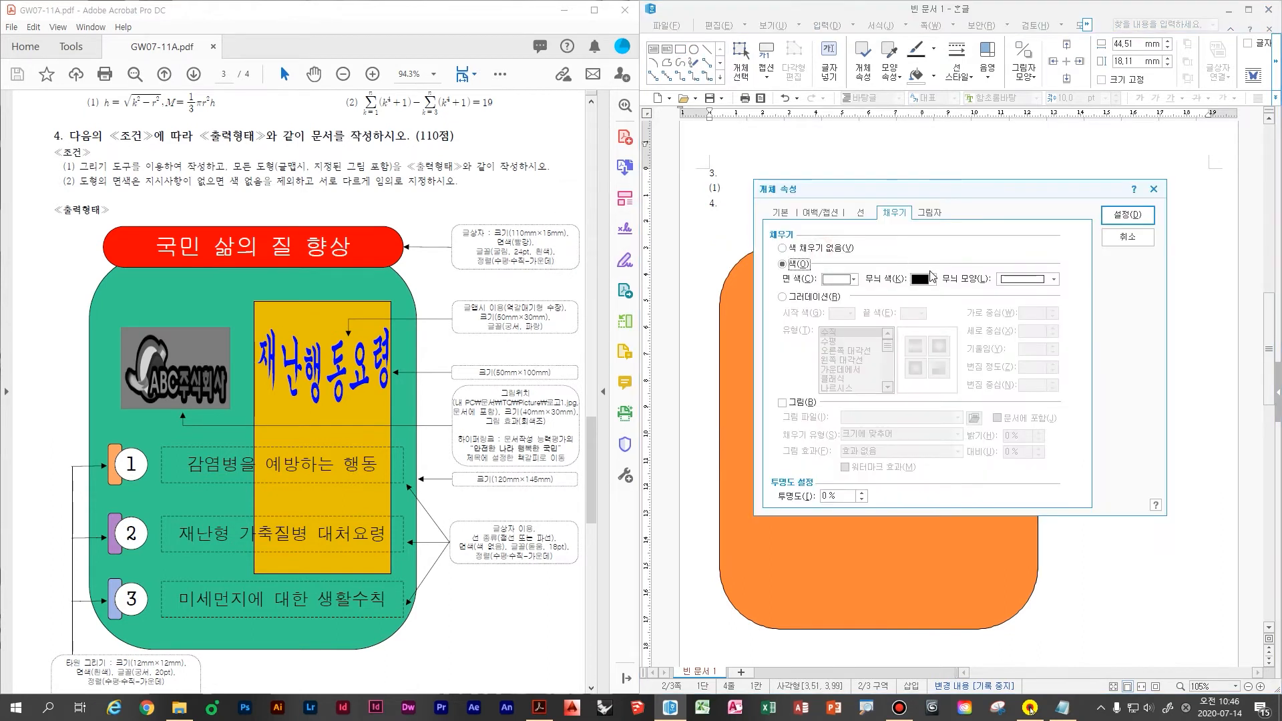
{"action": "key", "text": "ctrl+Tab"}
{"action": "key", "text": "ctrl+Tab"}
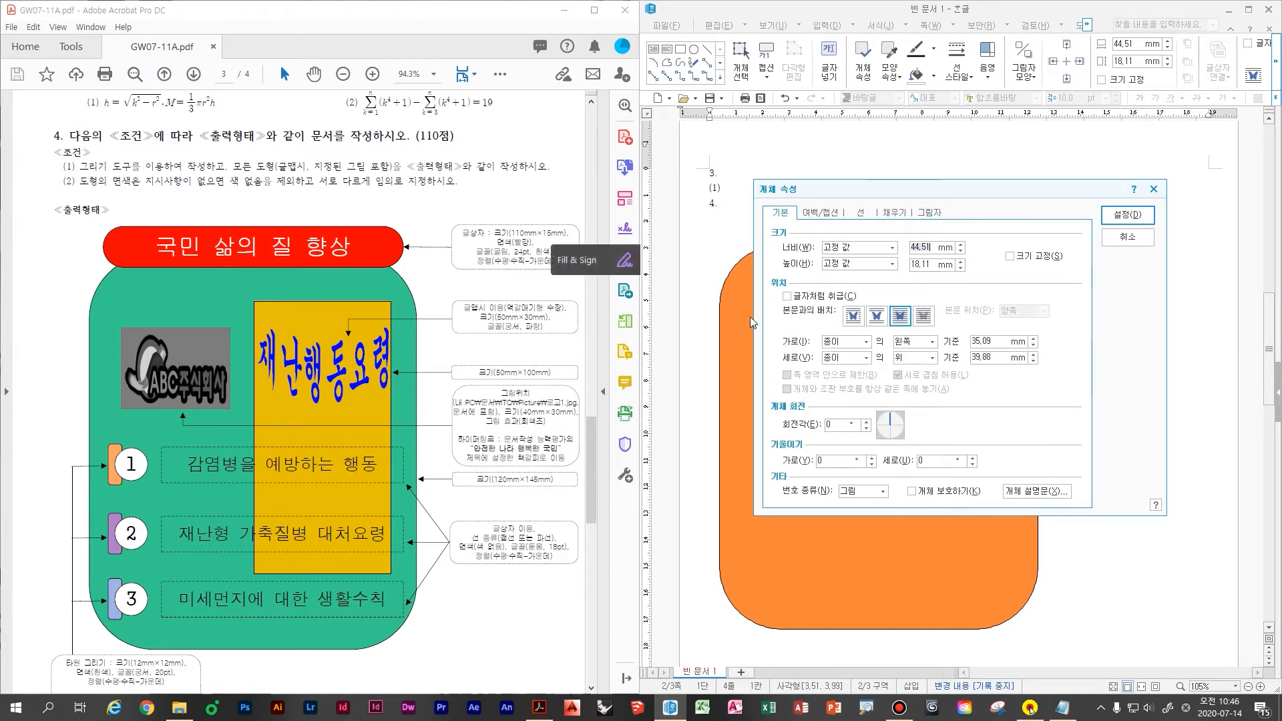
{"action": "key", "text": "Tab"}
{"action": "key", "text": "Tab"}
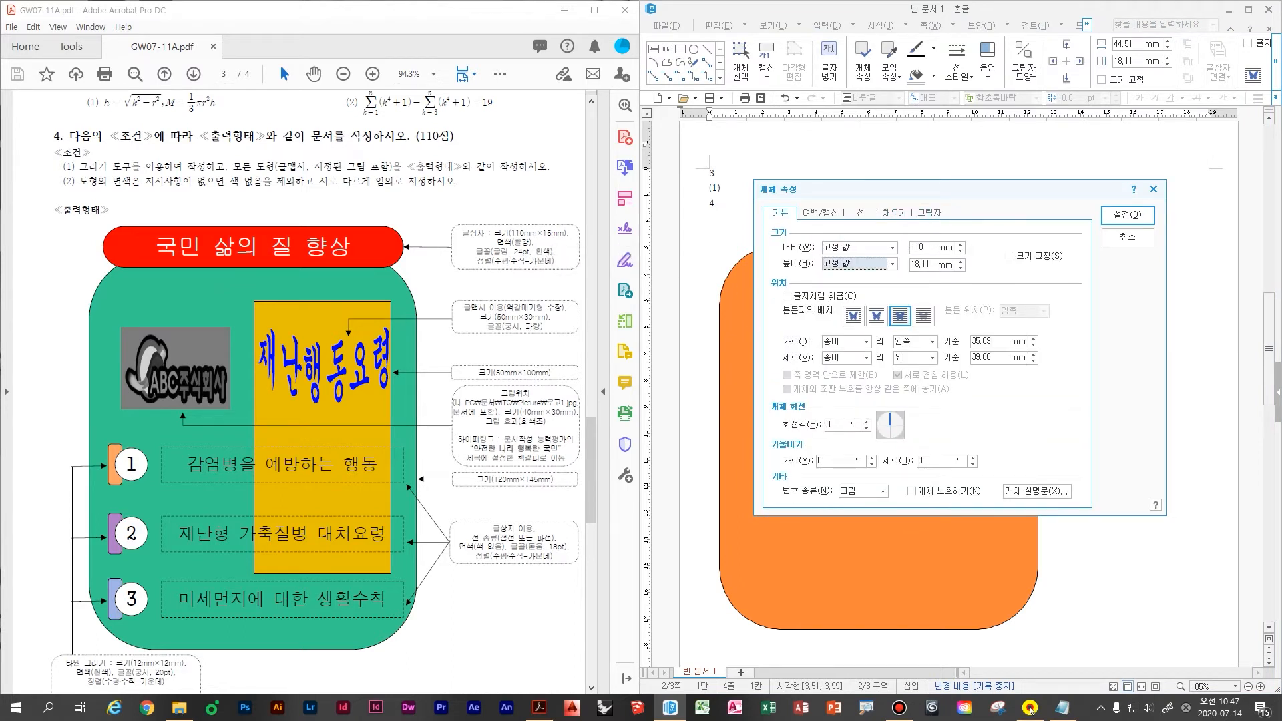
{"action": "key", "text": "space"}
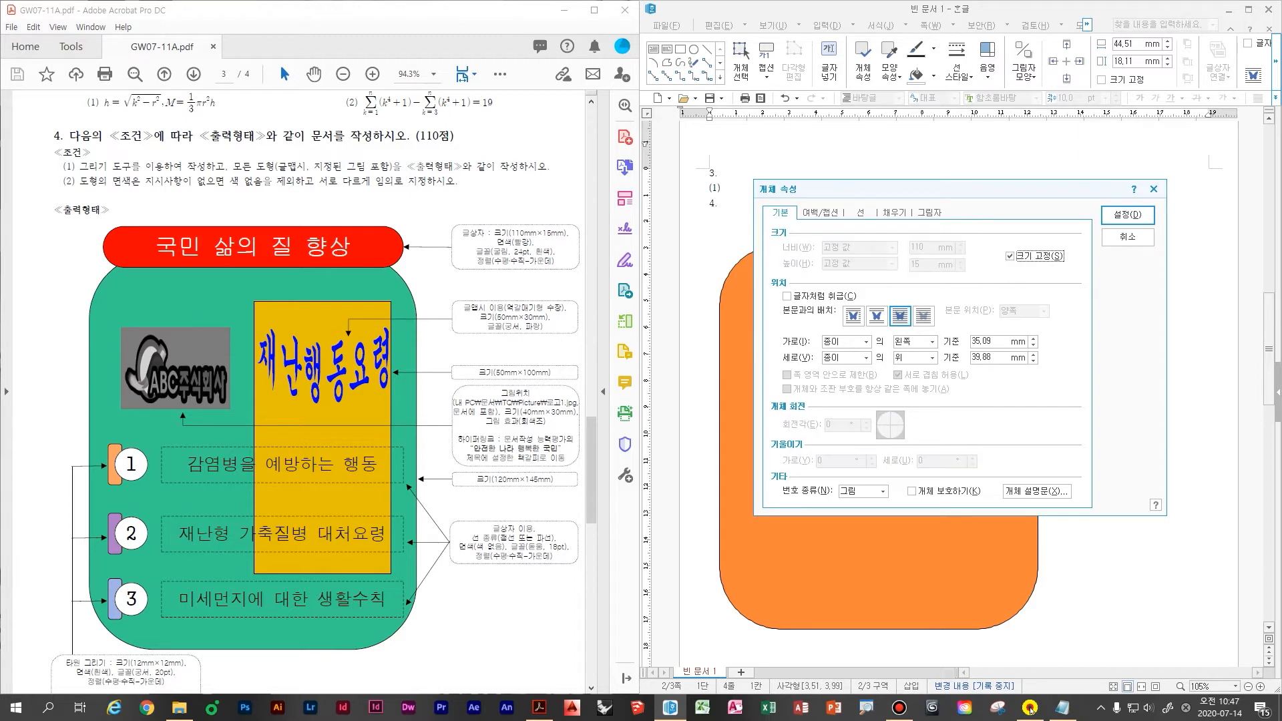
- Give the small rectangle semicircular ends (반원) and a red fill
{"action": "left_click", "coordinate": [860, 213]}
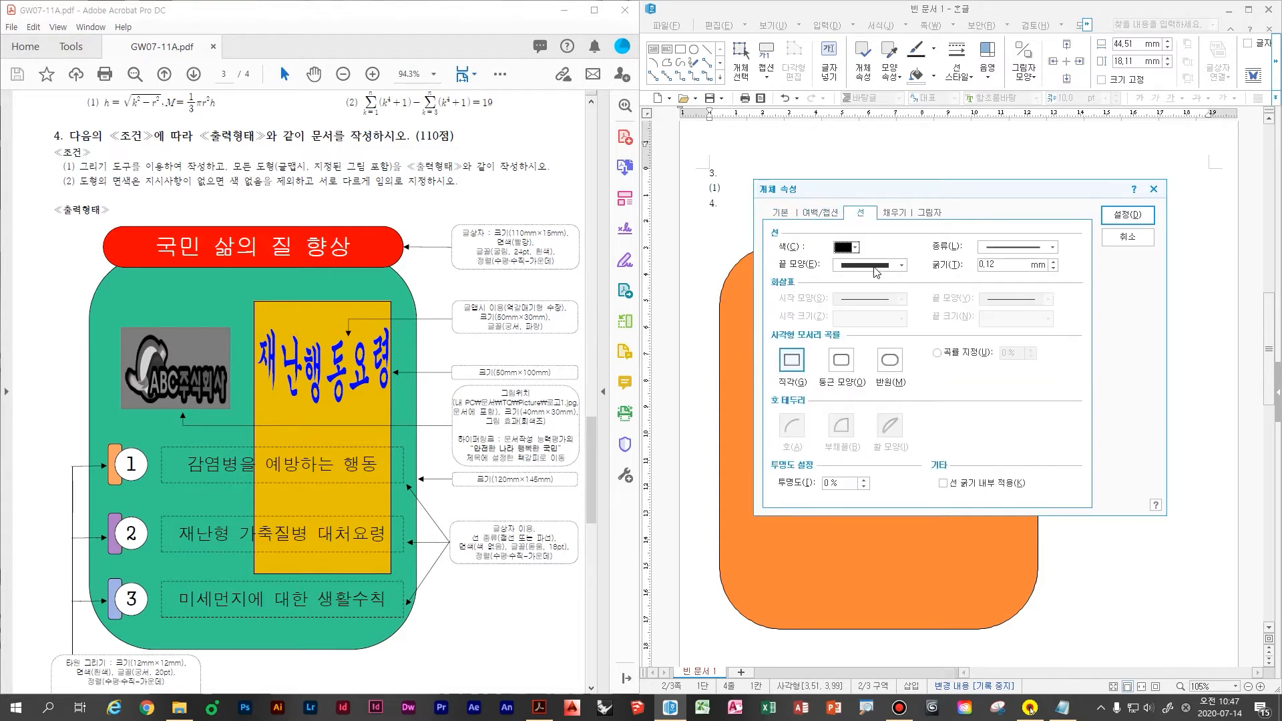
{"action": "left_click", "coordinate": [894, 365]}
{"action": "left_click", "coordinate": [895, 212]}
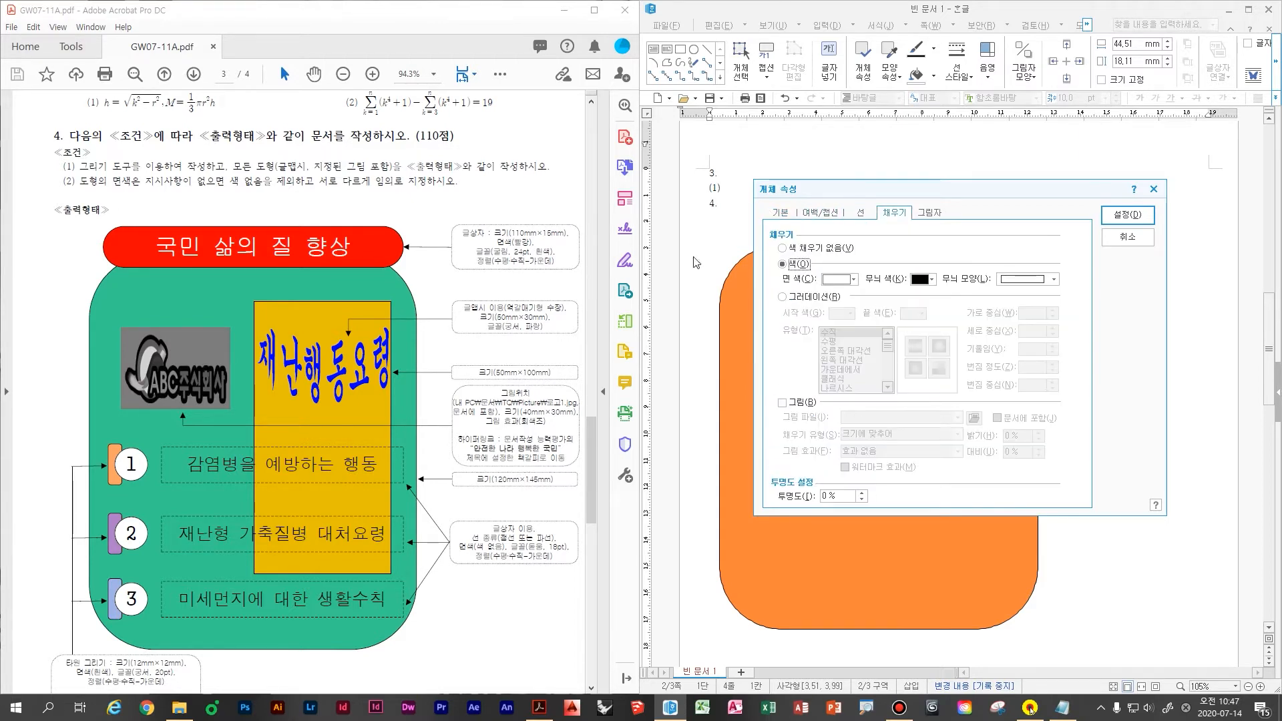
{"action": "left_click", "coordinate": [848, 281]}
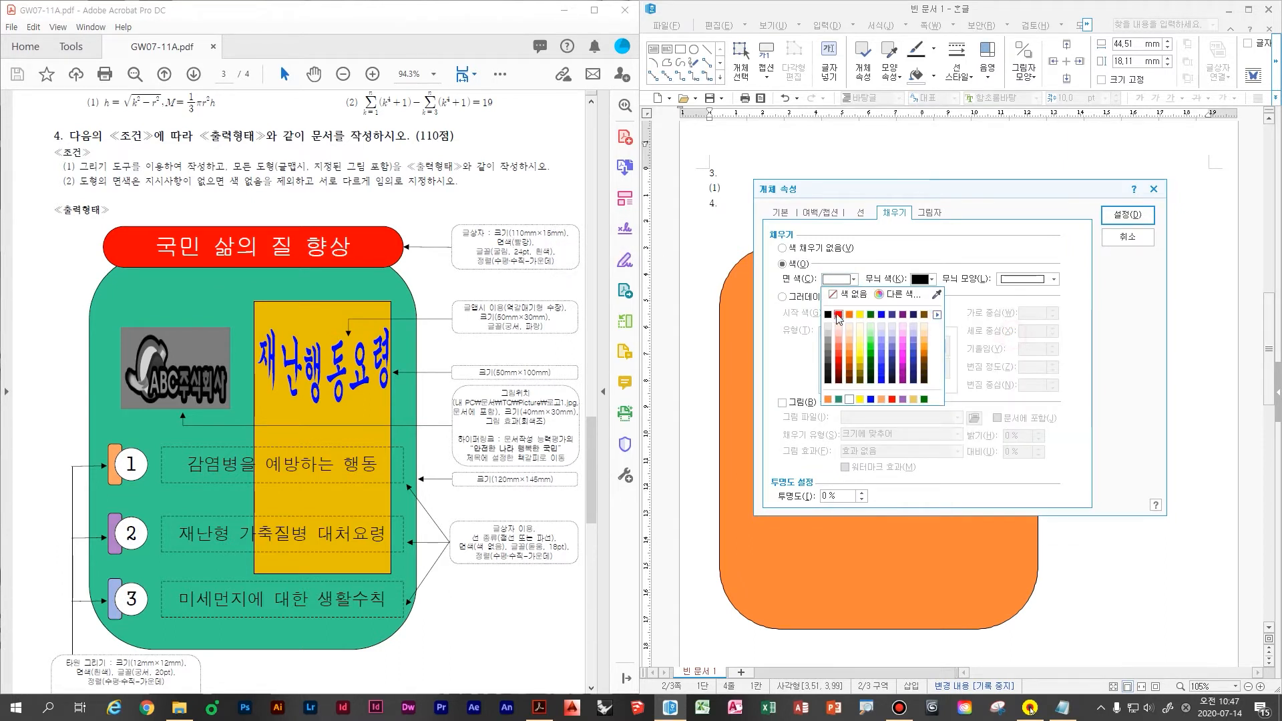
{"action": "left_click", "coordinate": [838, 314]}
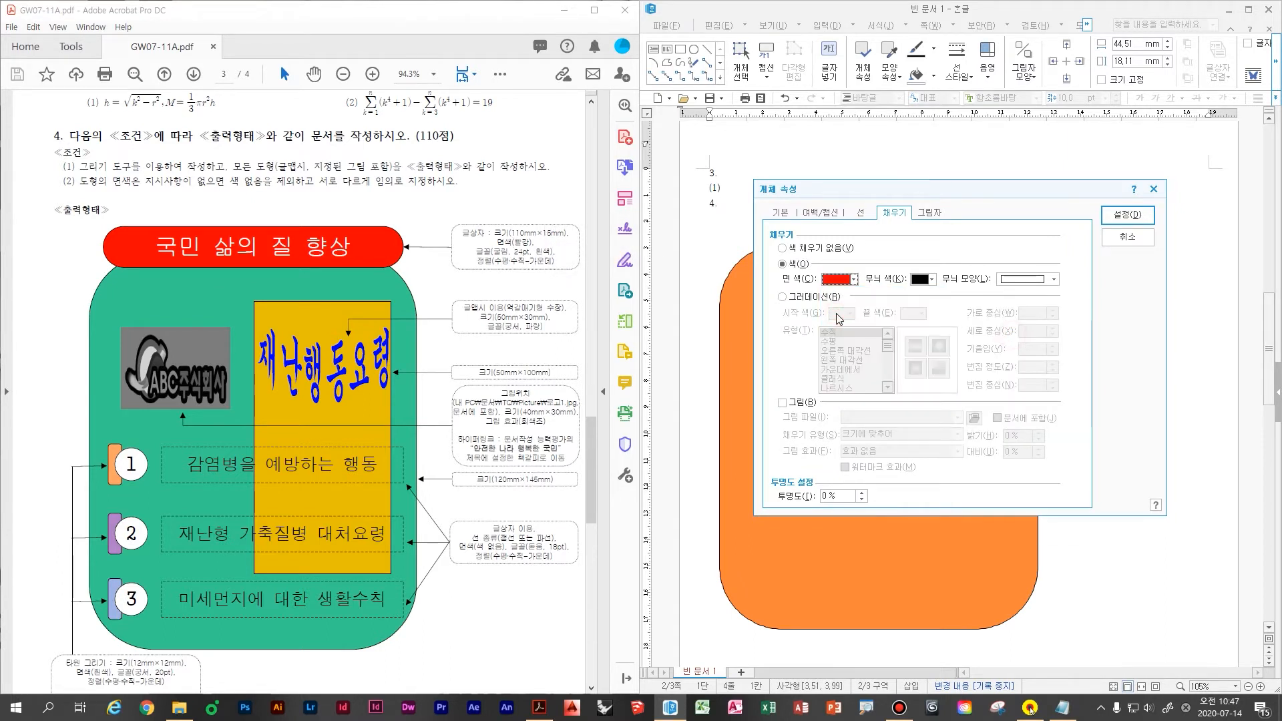
{"action": "left_click", "coordinate": [1116, 217]}
- Centre the red shape over the orange shape's upper edge and add the text "국민 삶의 질 향상" inside it
{"action": "left_click_drag", "start_coordinate": [974, 259], "coordinate": [919, 249]}
{"action": "right_click", "coordinate": [918, 249]}
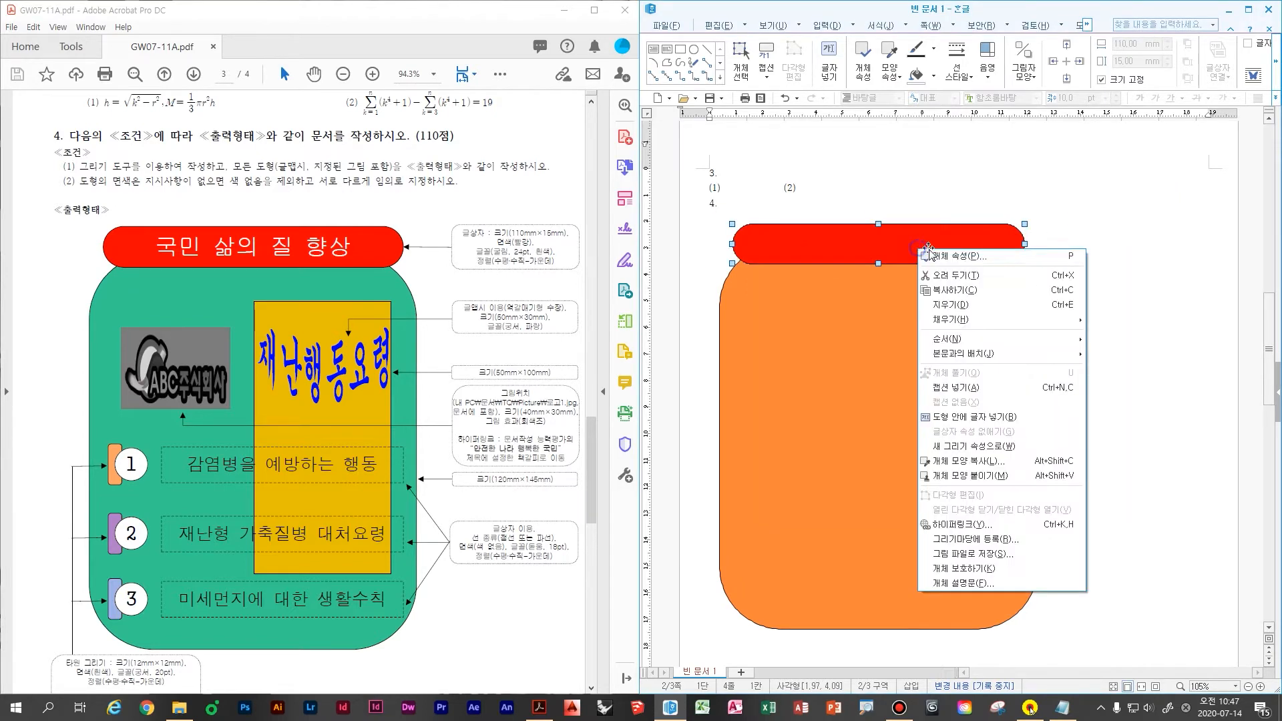
{"action": "left_click", "coordinate": [1028, 417]}
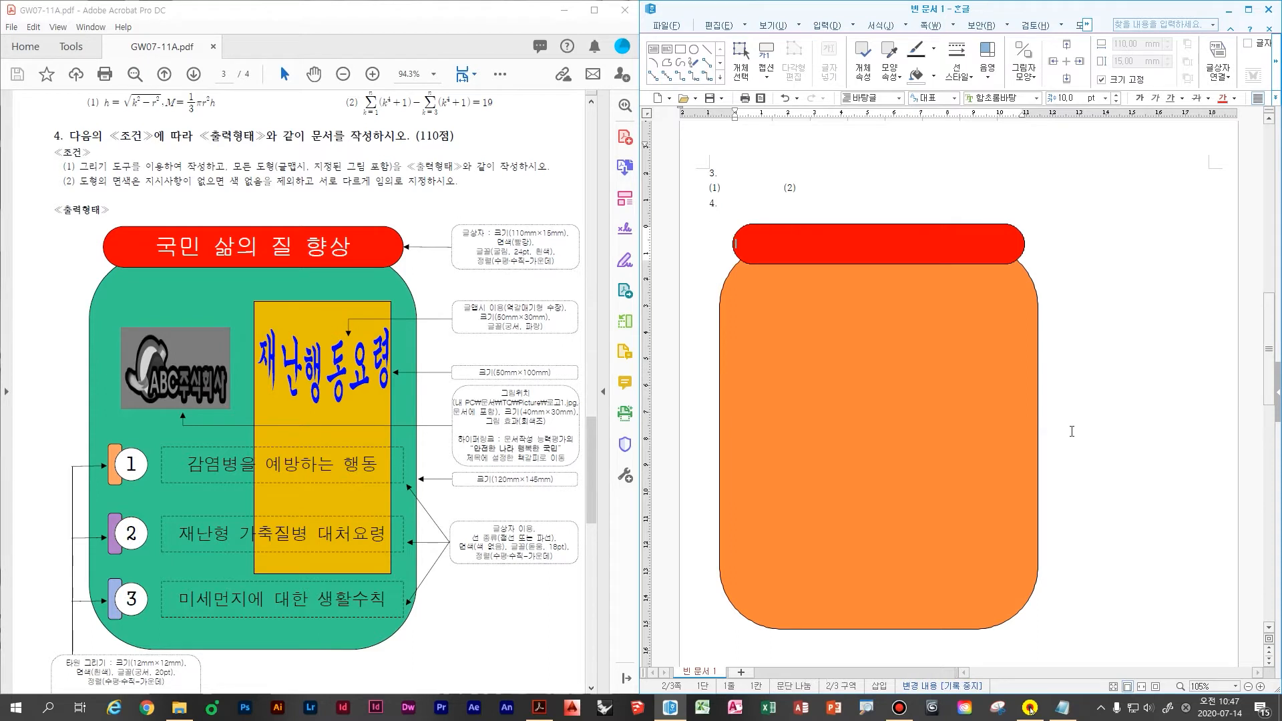
{"action": "type", "text": "국민 삶의 질 "}
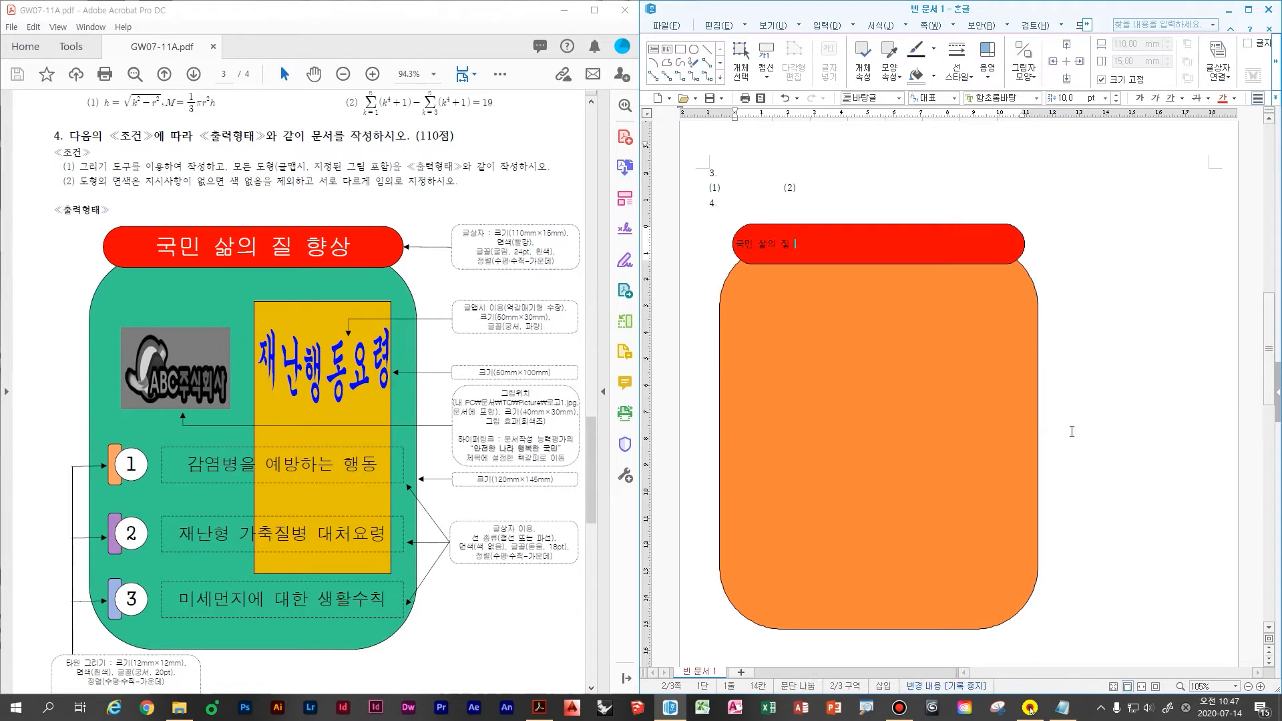
{"action": "type", "text": "향상"}
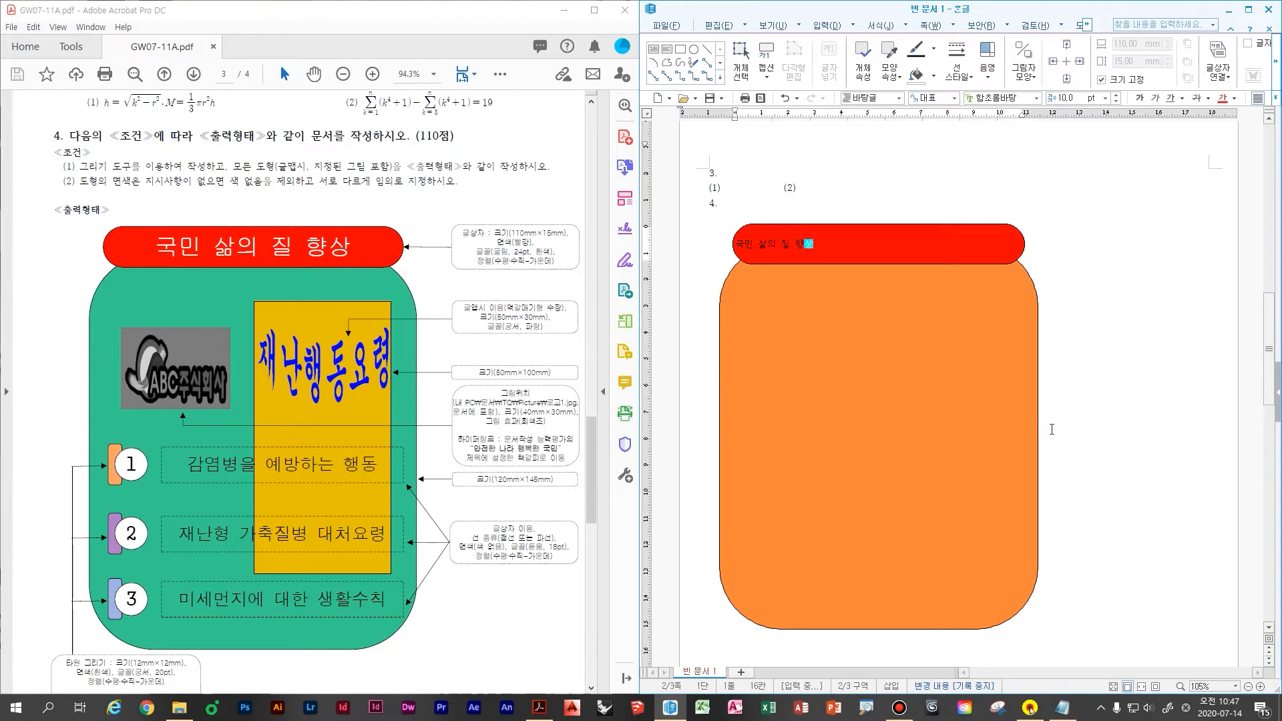
- Centre the text inside the red shape and format it as white 굴림 at 24 pt
{"action": "key", "text": "ctrl+a"}
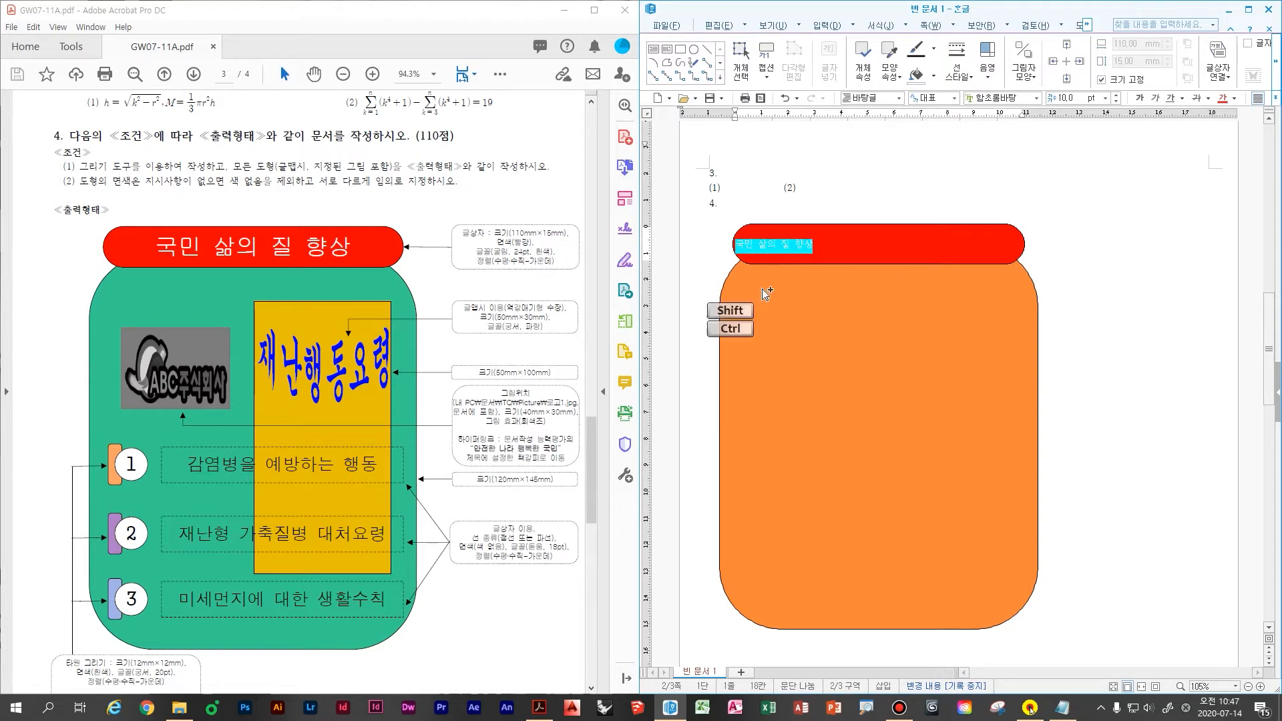
{"action": "key", "text": "ctrl+shift+c"}
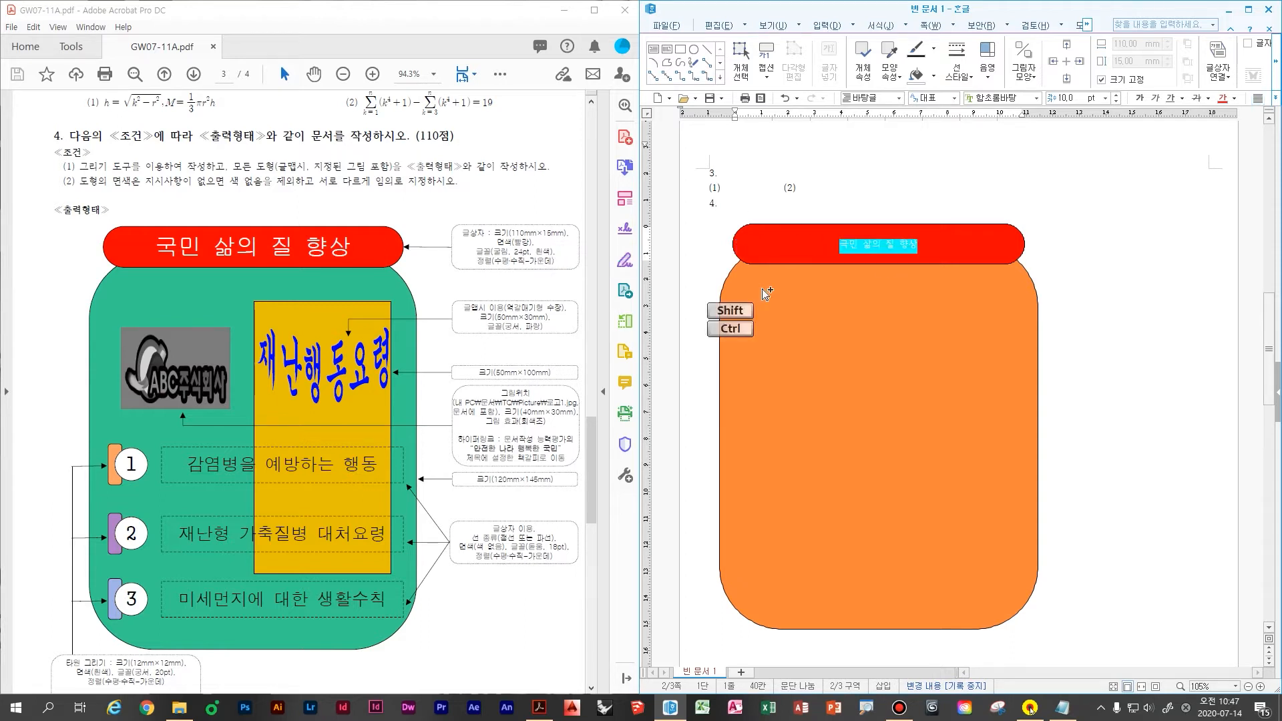
{"action": "left_click", "coordinate": [984, 98]}
{"action": "type", "text": "굴림"}
{"action": "key", "text": "Return"}
{"action": "left_click", "coordinate": [1066, 98]}
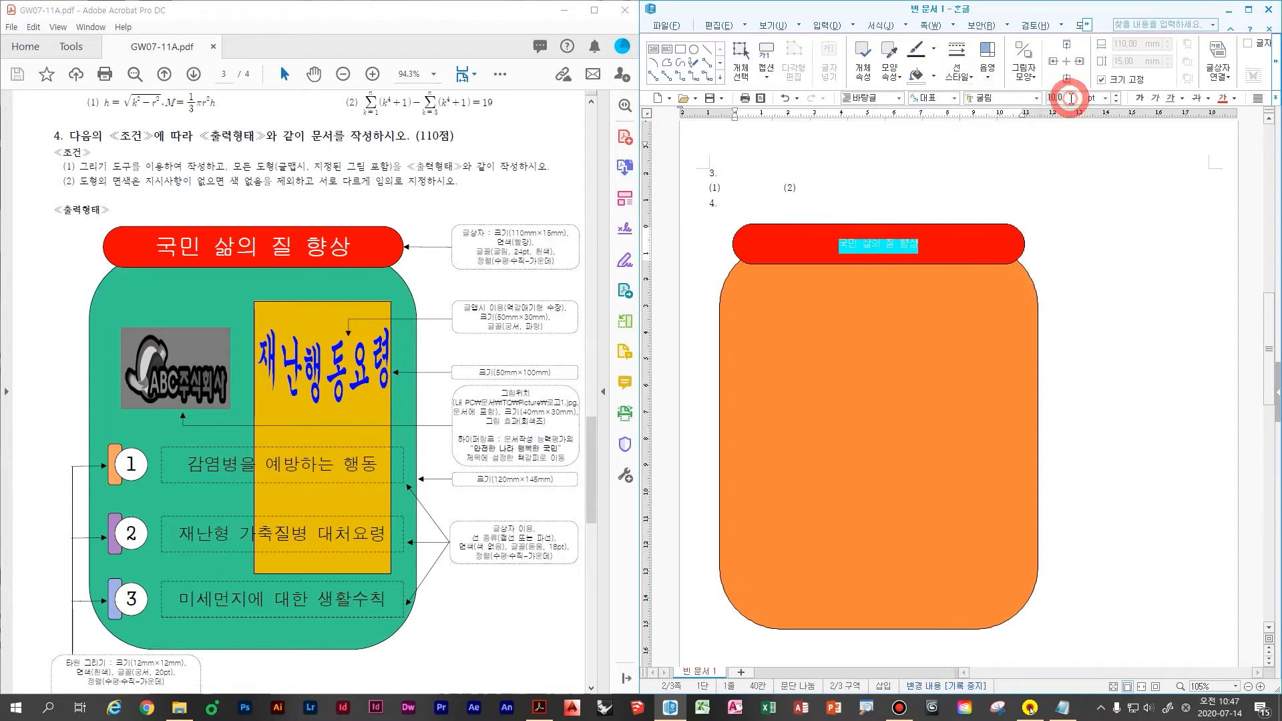
{"action": "type", "text": "24"}
{"action": "key", "text": "Return"}
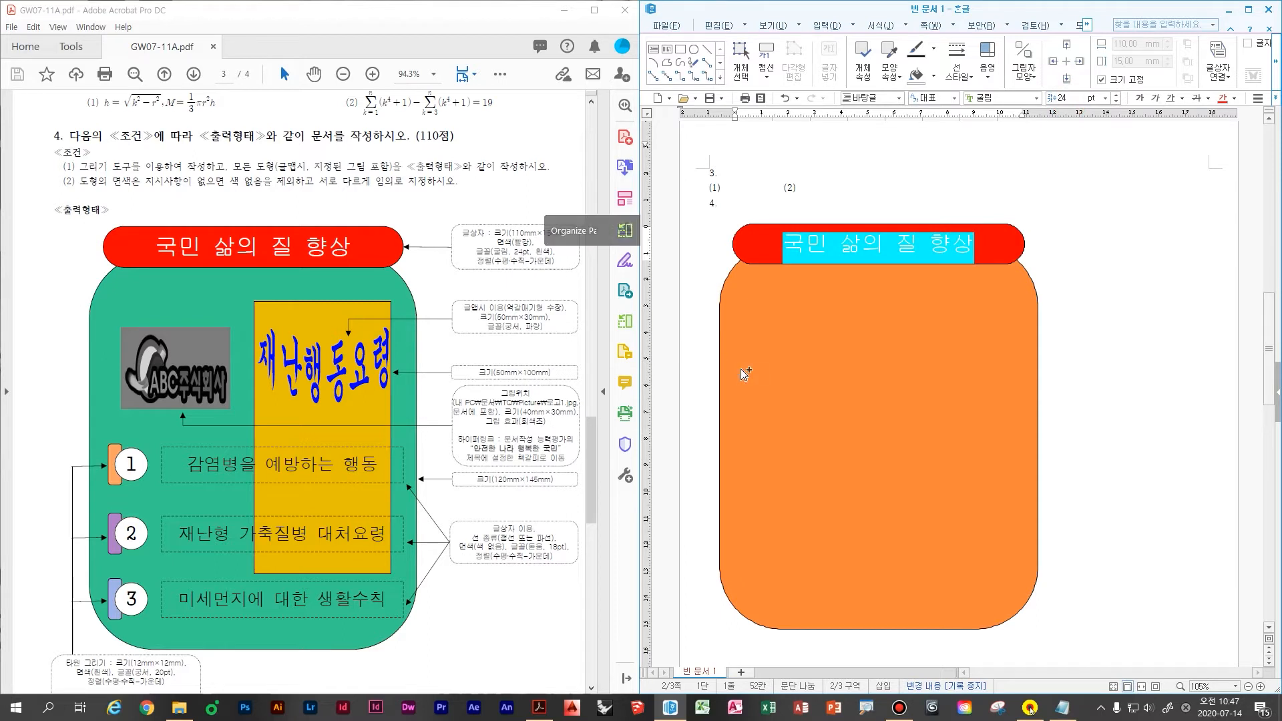
{"action": "mouse_move", "coordinate": [785, 336]}
{"action": "left_mouse_down"}
{"action": "mouse_move", "coordinate": [766, 397]}
{"action": "mouse_move", "coordinate": [785, 402]}
{"action": "left_mouse_up"}
{"action": "left_click_drag", "start_coordinate": [801, 372], "coordinate": [843, 371]}
{"action": "mouse_move", "coordinate": [816, 350]}
{"action": "left_mouse_down"}
{"action": "mouse_move", "coordinate": [814, 397]}
{"action": "mouse_move", "coordinate": [870, 391]}
{"action": "left_mouse_up"}
{"action": "left_click_drag", "start_coordinate": [899, 343], "coordinate": [888, 450]}
{"action": "left_click_drag", "start_coordinate": [993, 367], "coordinate": [984, 438]}
{"action": "mouse_move", "coordinate": [1011, 378]}
{"action": "left_mouse_down"}
{"action": "mouse_move", "coordinate": [1044, 434]}
{"action": "mouse_move", "coordinate": [1060, 415]}
{"action": "left_mouse_up"}
{"action": "mouse_move", "coordinate": [1116, 385]}
{"action": "left_mouse_down"}
{"action": "mouse_move", "coordinate": [1173, 429]}
{"action": "mouse_move", "coordinate": [1188, 406]}
{"action": "left_mouse_up"}
{"action": "left_click_drag", "start_coordinate": [1229, 469], "coordinate": [586, 467]}
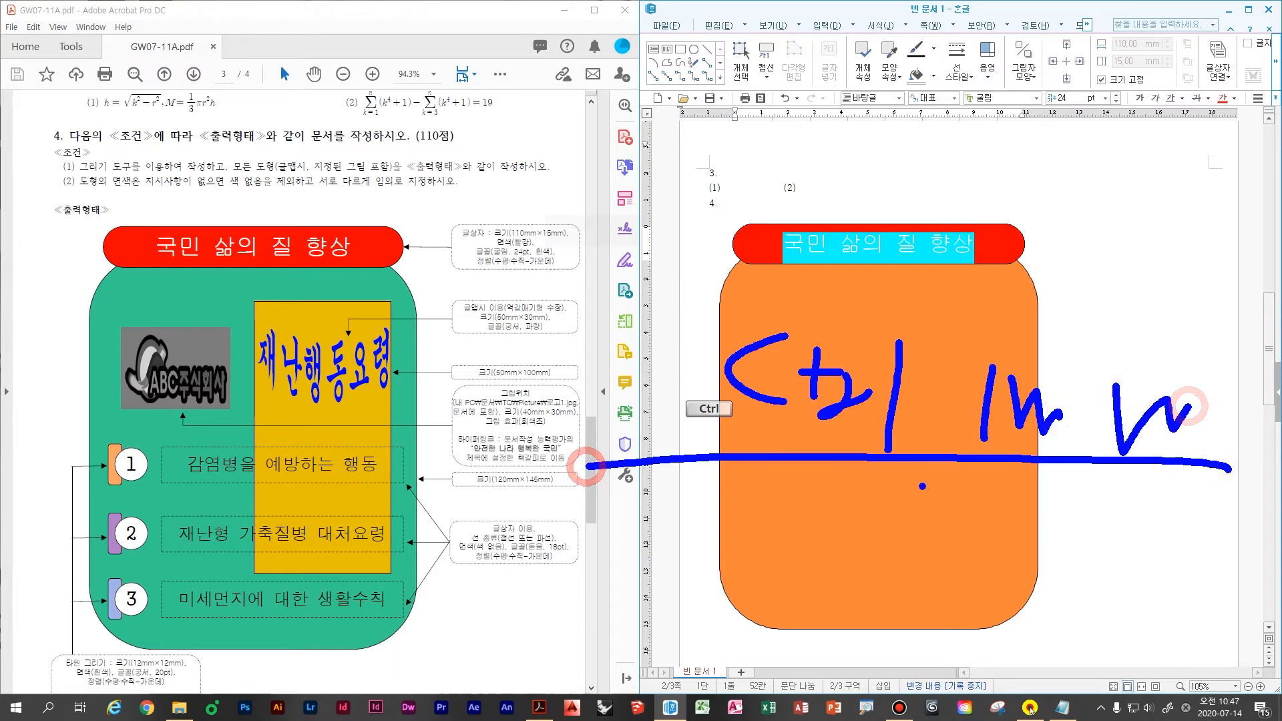
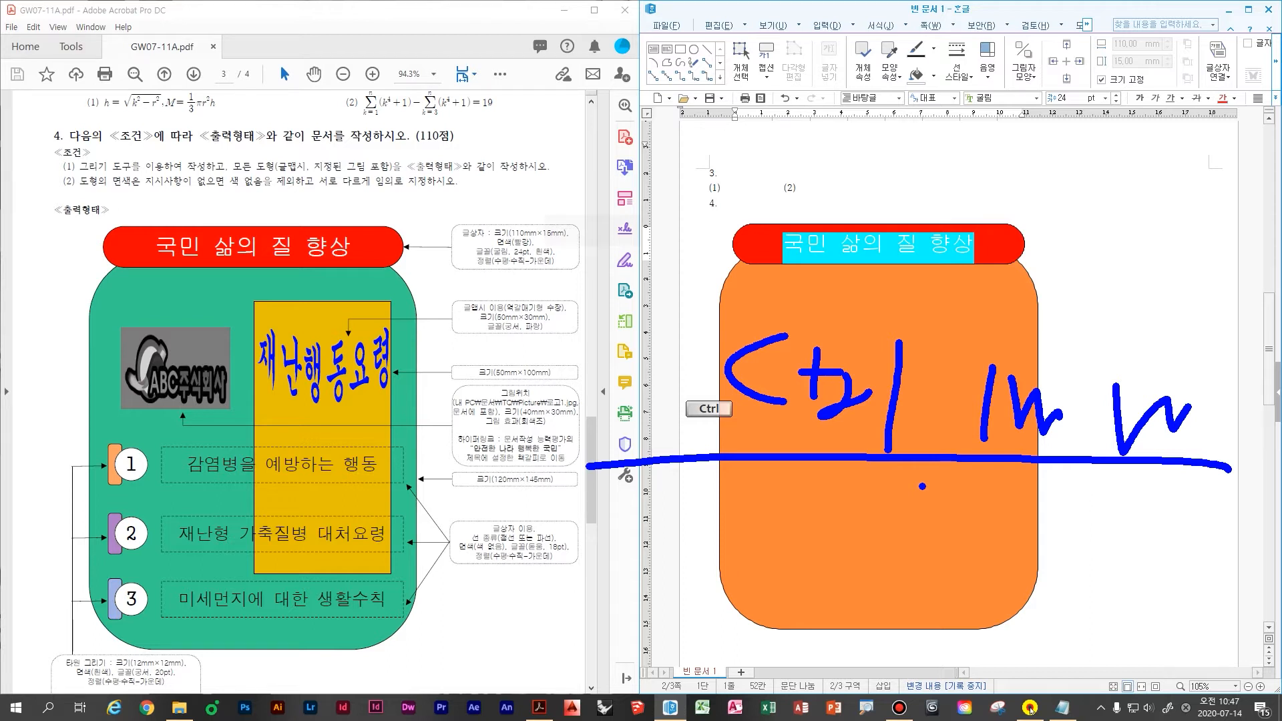
{"action": "key", "text": "Escape"}
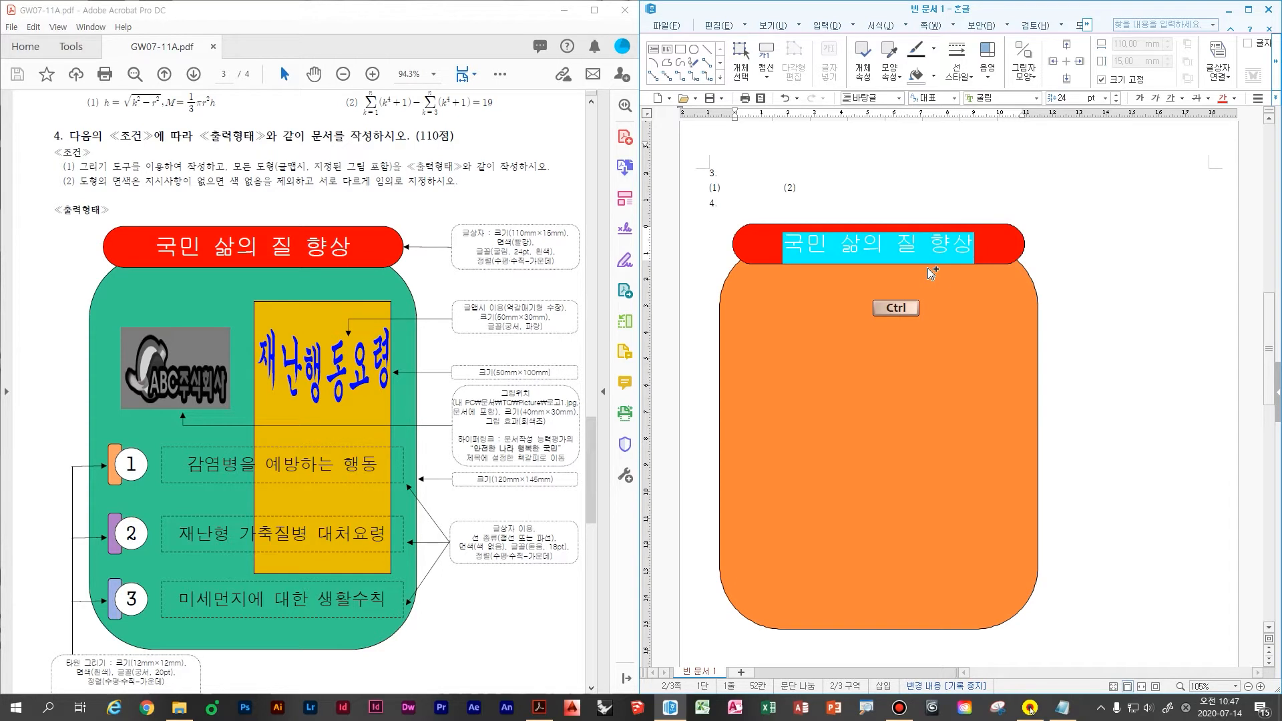
{"action": "left_click", "coordinate": [1059, 281]}
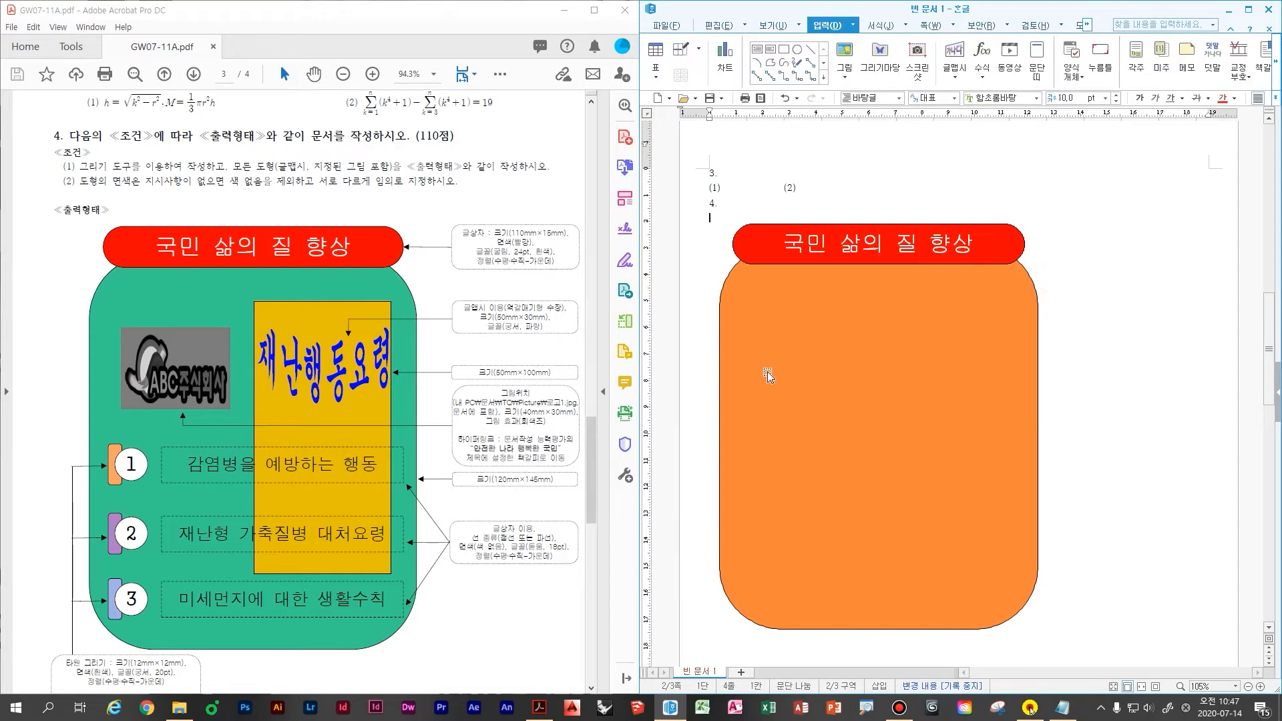
{"action": "left_click", "coordinate": [1112, 373]}
{"action": "left_click", "coordinate": [937, 192]}
{"action": "left_click", "coordinate": [806, 203]}
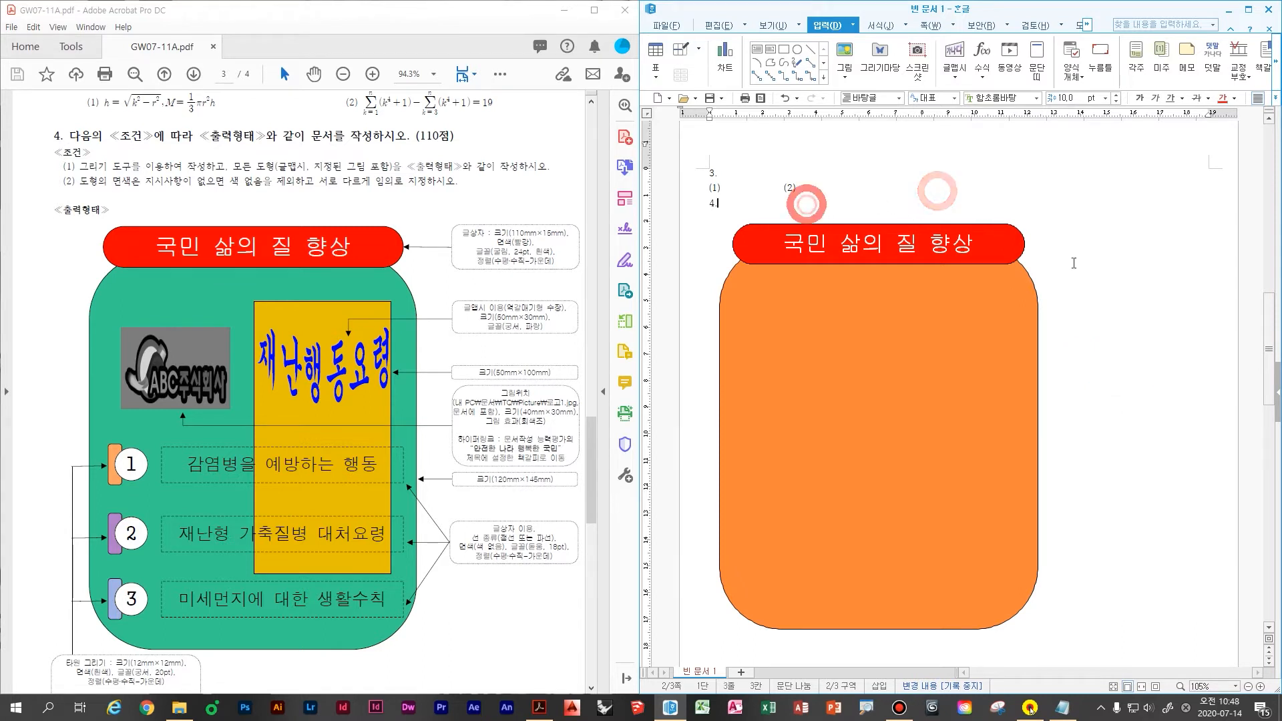
{"action": "left_click", "coordinate": [1128, 382]}
{"action": "left_click", "coordinate": [813, 204]}
{"action": "left_click", "coordinate": [932, 185]}
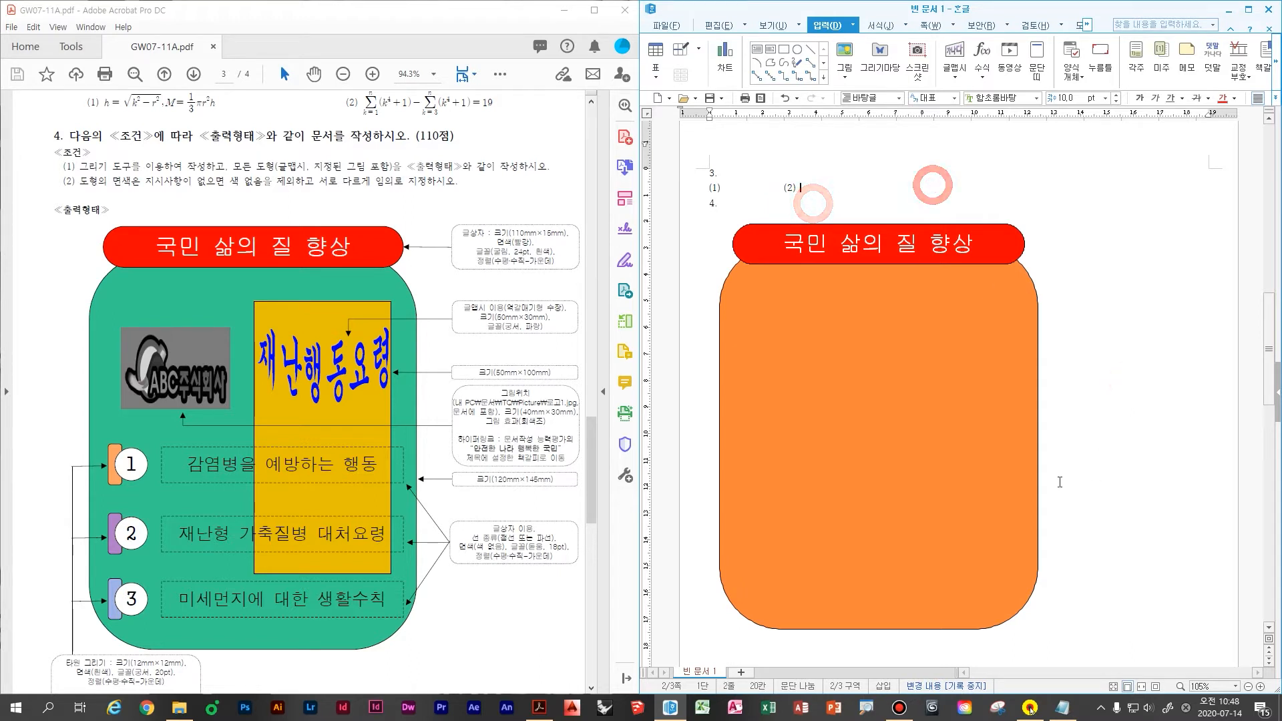
{"action": "left_click", "coordinate": [910, 387]}
{"action": "left_click", "coordinate": [1076, 319]}
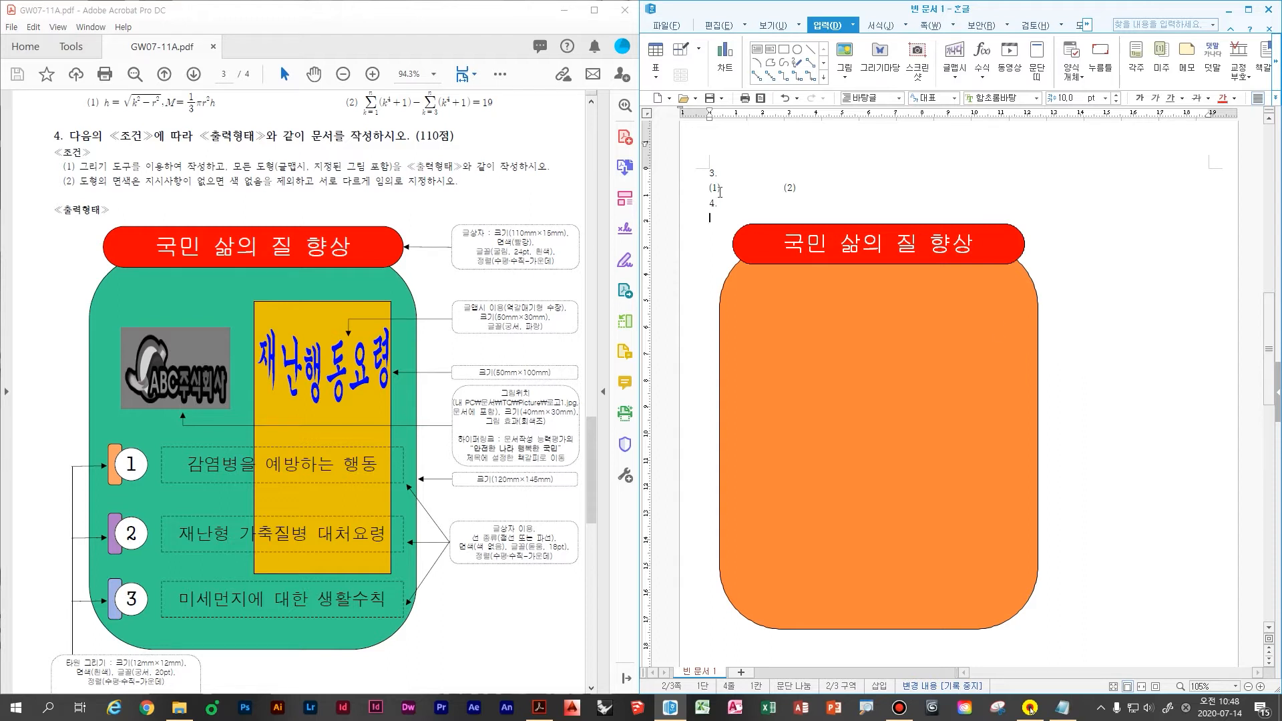
- Insert the picture 로고1.jpg from the Picture folder at about 87 × 29 mm, beside the orange shape's upper right edge
{"action": "left_click", "coordinate": [767, 206]}
{"action": "key", "text": "ctrl"}
{"action": "key", "text": "ctrl+n"}
{"action": "key", "text": "i"}
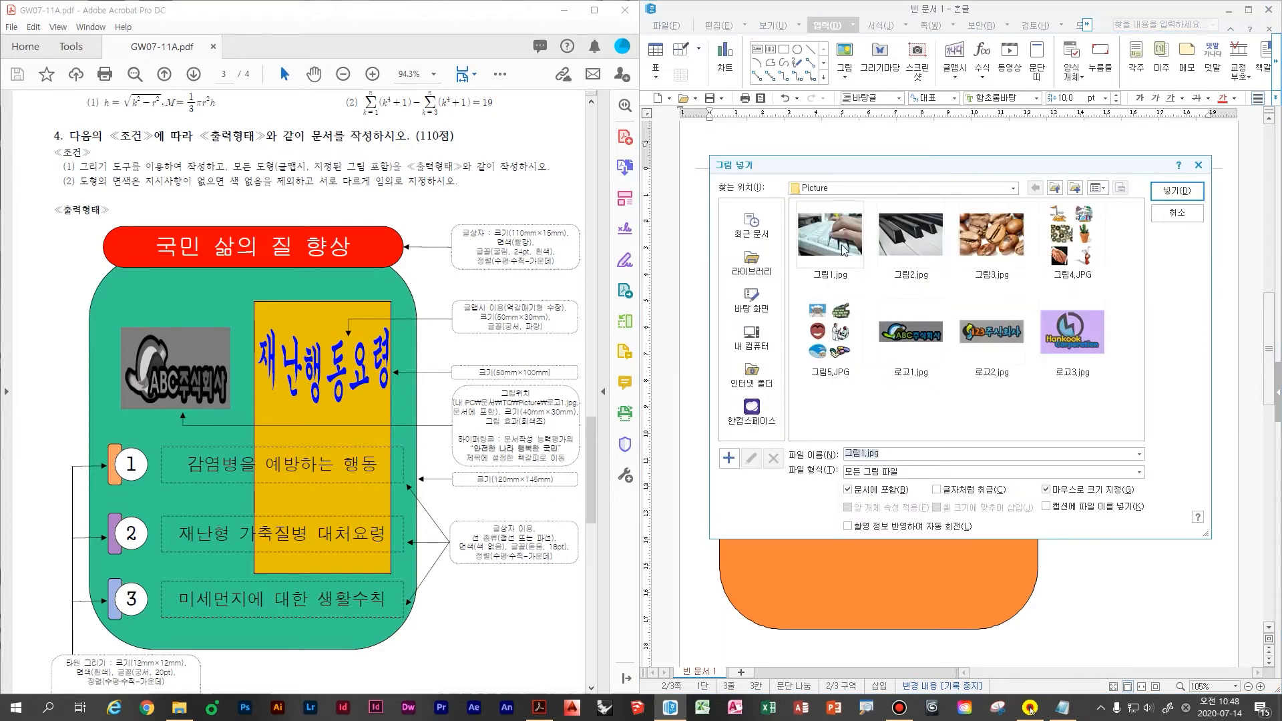
{"action": "left_click", "coordinate": [928, 347]}
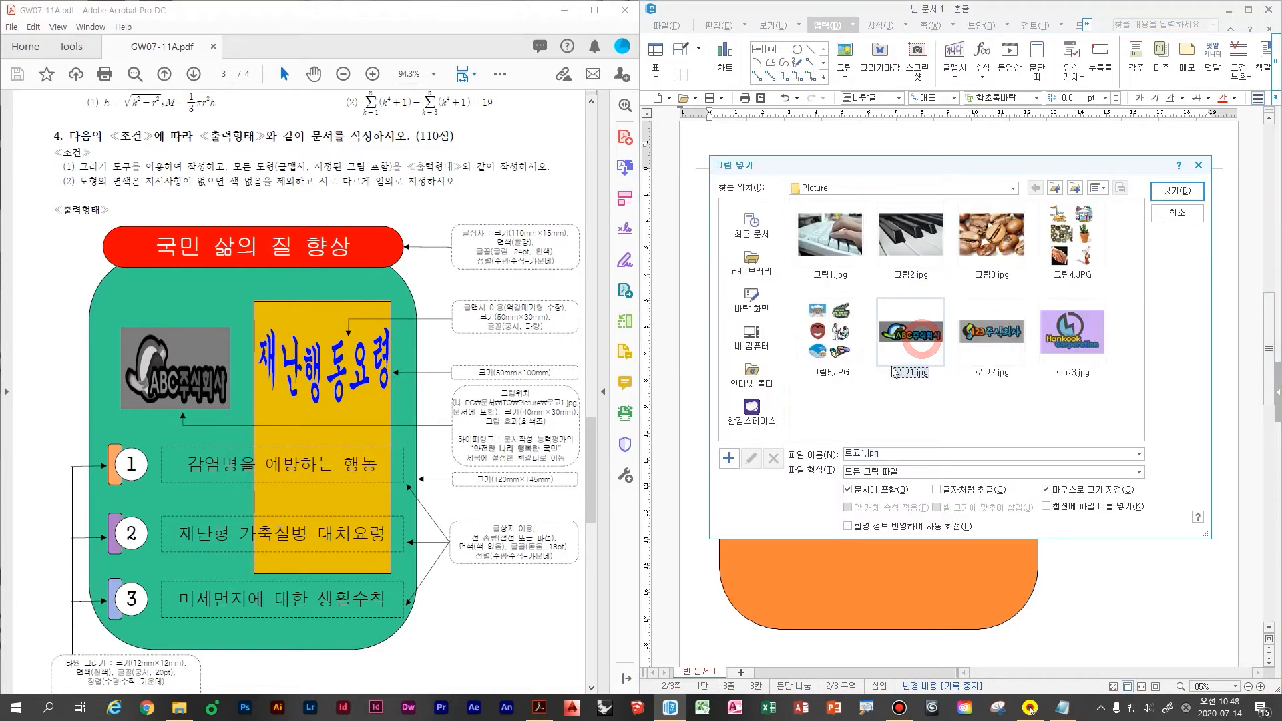
{"action": "left_click", "coordinate": [1175, 193]}
{"action": "left_click_drag", "start_coordinate": [1008, 318], "coordinate": [1128, 397]}
- Set the logo picture to a locked size of 40 × 30 mm and place it in front of the text (글 앞으로)
{"action": "double_click", "coordinate": [1128, 365]}
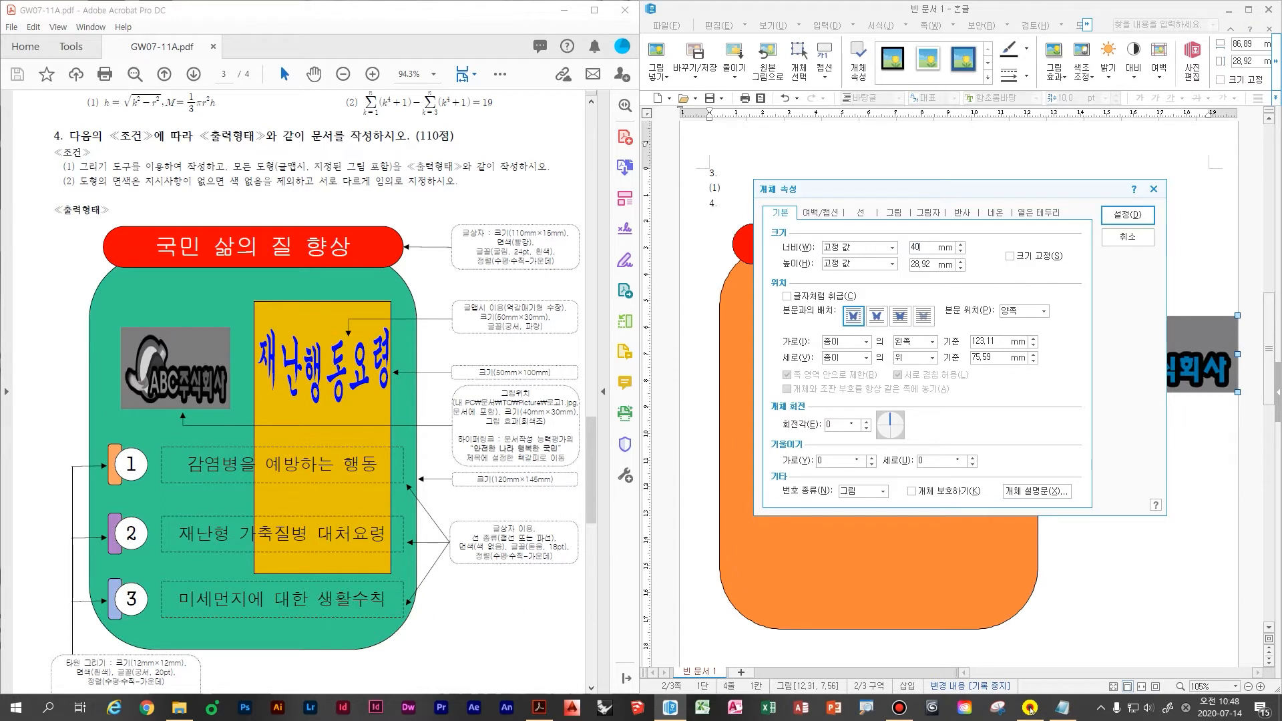
{"action": "key", "text": "Tab"}
{"action": "key", "text": "space"}
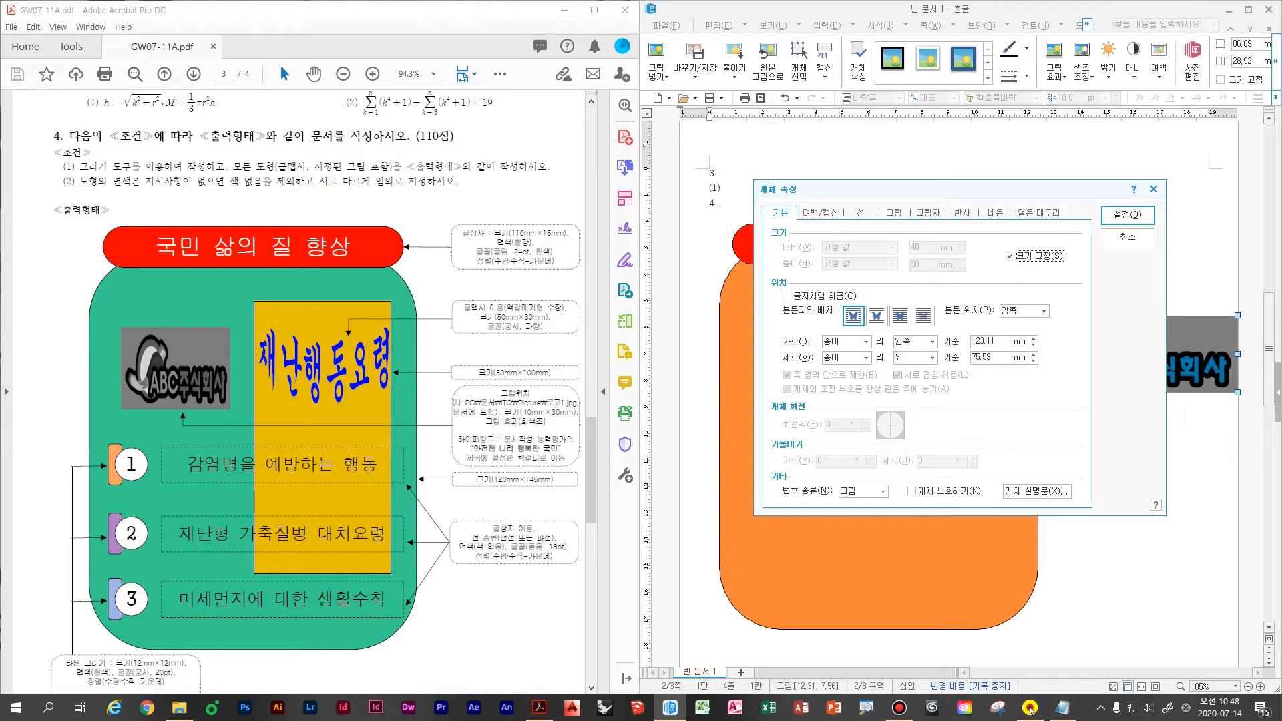
{"action": "left_click", "coordinate": [905, 321]}
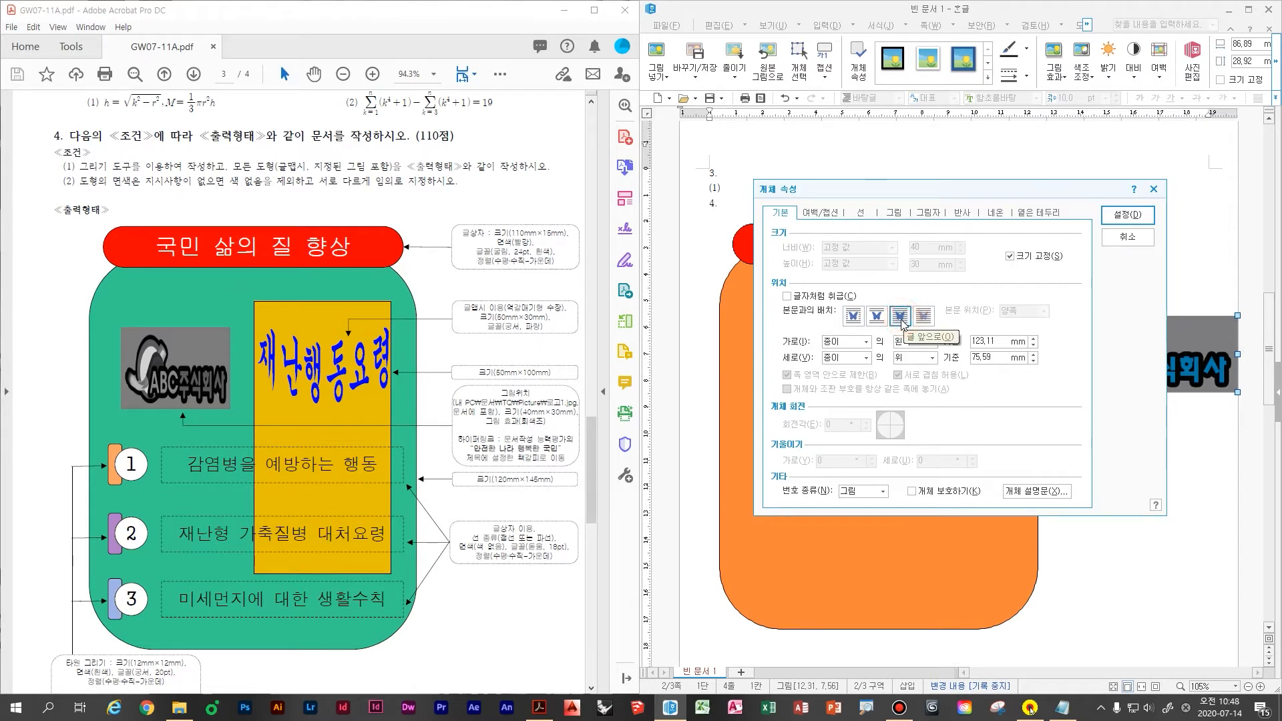
- Apply the grayscale effect (회색조) to the logo and move it into the upper left area of the orange shape
{"action": "key", "text": "ctrl+Tab"}
{"action": "key", "text": "ctrl+Tab"}
{"action": "key", "text": "ctrl+Tab"}
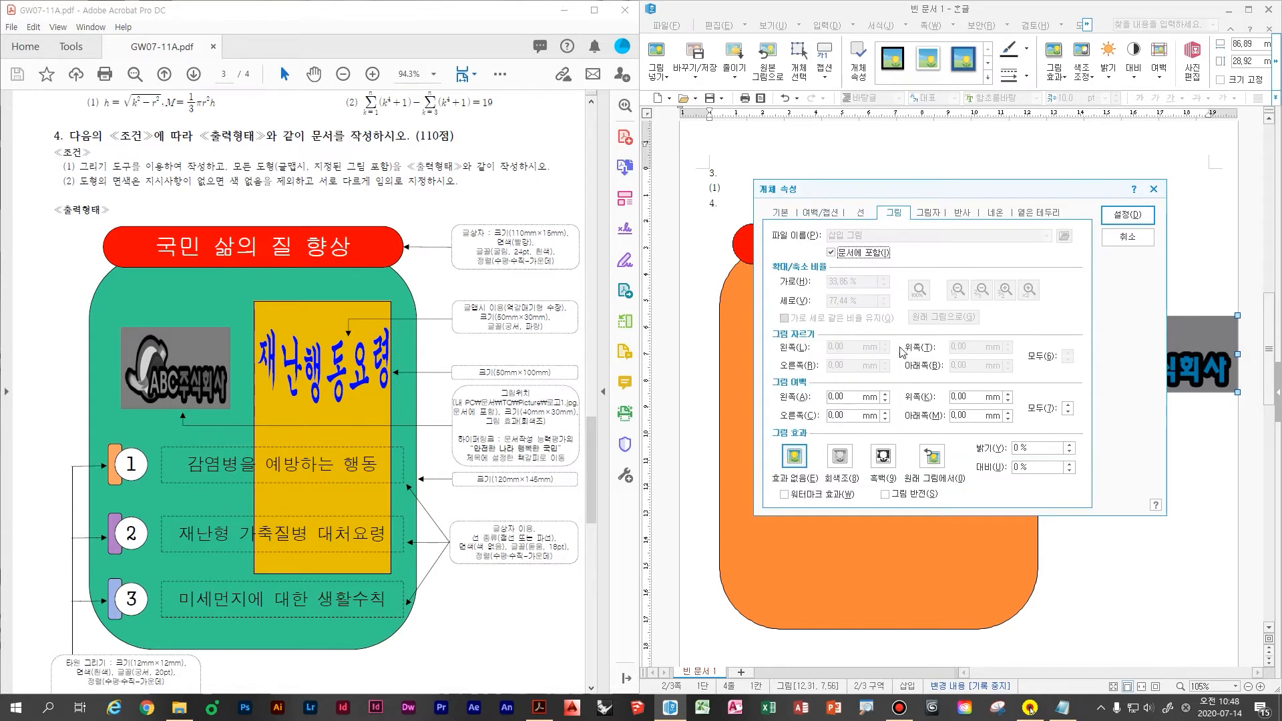
{"action": "left_click", "coordinate": [839, 456]}
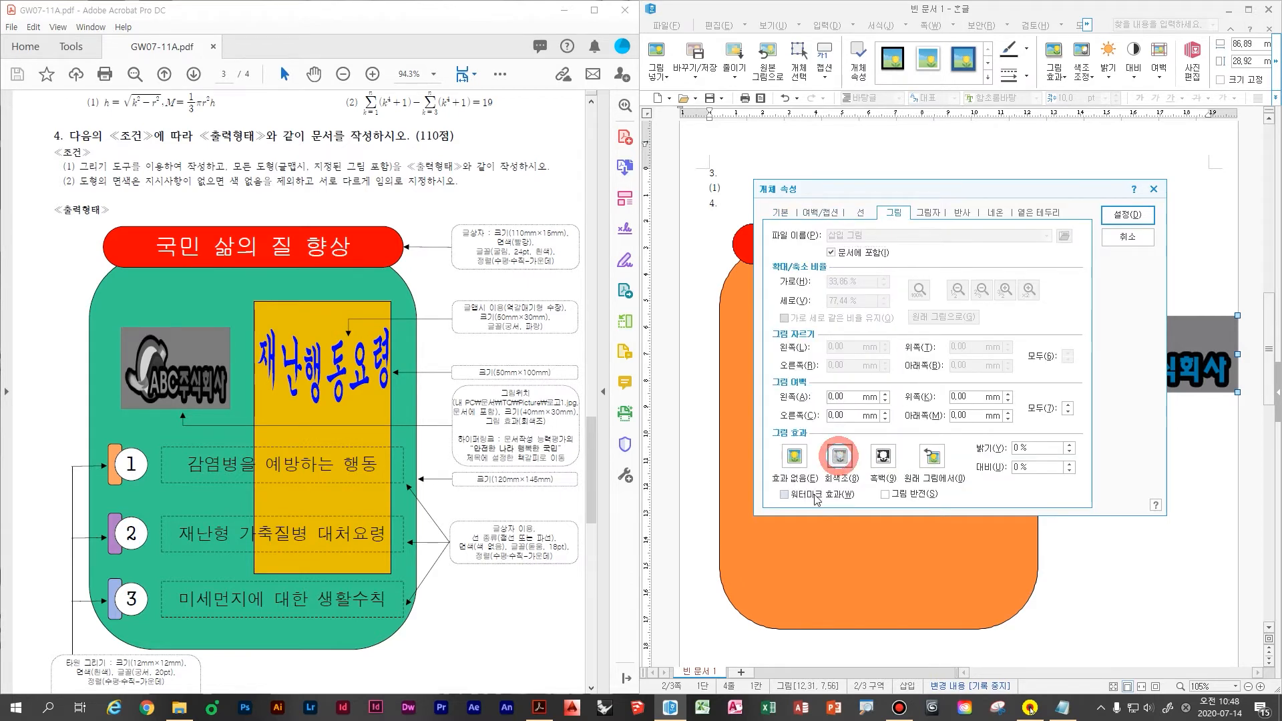
{"action": "left_click", "coordinate": [1135, 217]}
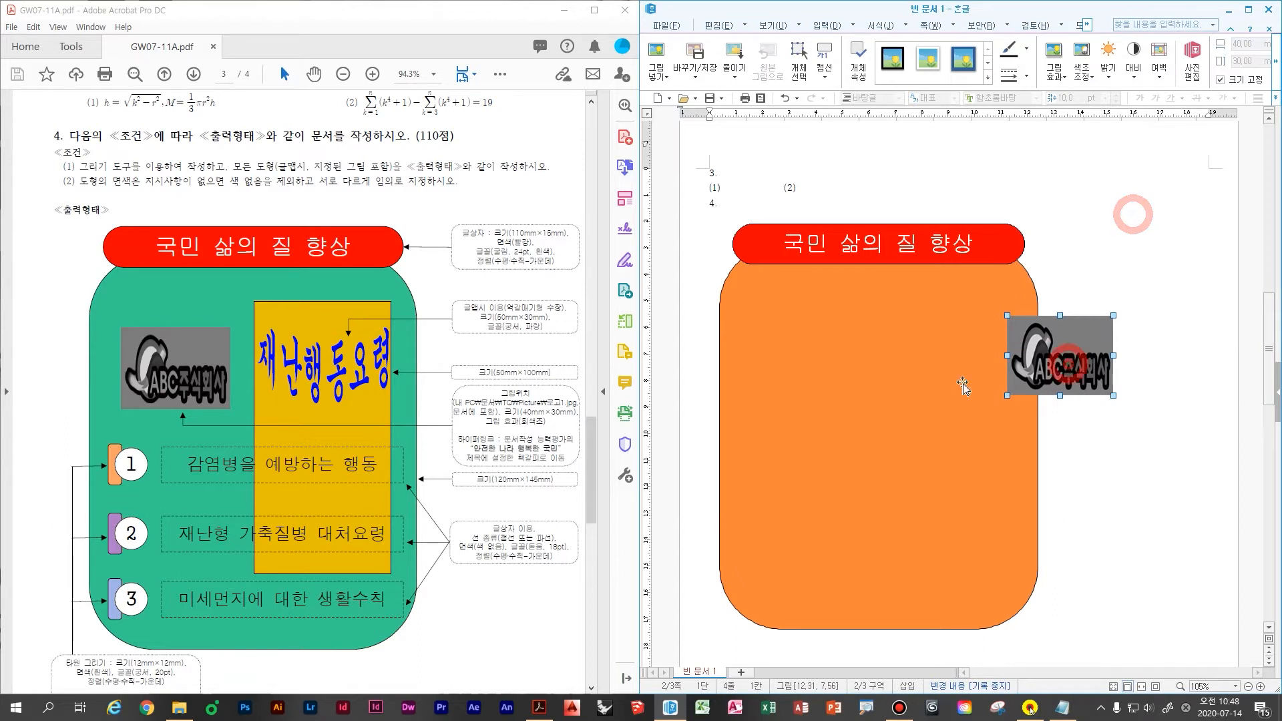
{"action": "left_click_drag", "start_coordinate": [1071, 354], "coordinate": [808, 367]}
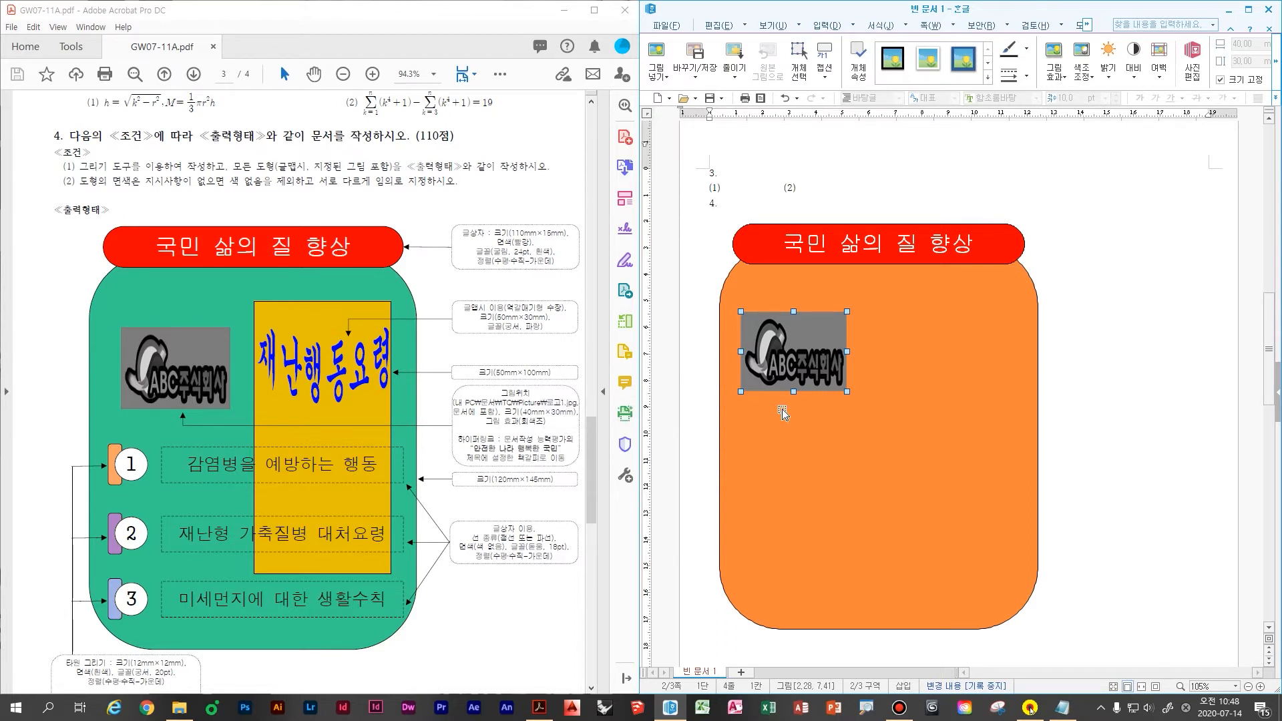
- Open the hyperlink settings for the logo picture
{"action": "key", "text": "ctrl+k"}
{"action": "key", "text": "h"}
{"action": "mouse_move", "coordinate": [844, 467]}
{"action": "left_mouse_down"}
{"action": "mouse_move", "coordinate": [766, 494]}
{"action": "mouse_move", "coordinate": [827, 536]}
{"action": "left_mouse_up"}
{"action": "mouse_move", "coordinate": [828, 497]}
{"action": "left_mouse_down"}
{"action": "mouse_move", "coordinate": [897, 497]}
{"action": "mouse_move", "coordinate": [859, 542]}
{"action": "left_mouse_up"}
{"action": "left_click_drag", "start_coordinate": [920, 482], "coordinate": [941, 519]}
{"action": "left_click_drag", "start_coordinate": [970, 460], "coordinate": [963, 583]}
{"action": "left_click_drag", "start_coordinate": [1048, 472], "coordinate": [1044, 570]}
{"action": "left_click_drag", "start_coordinate": [1084, 511], "coordinate": [1088, 532]}
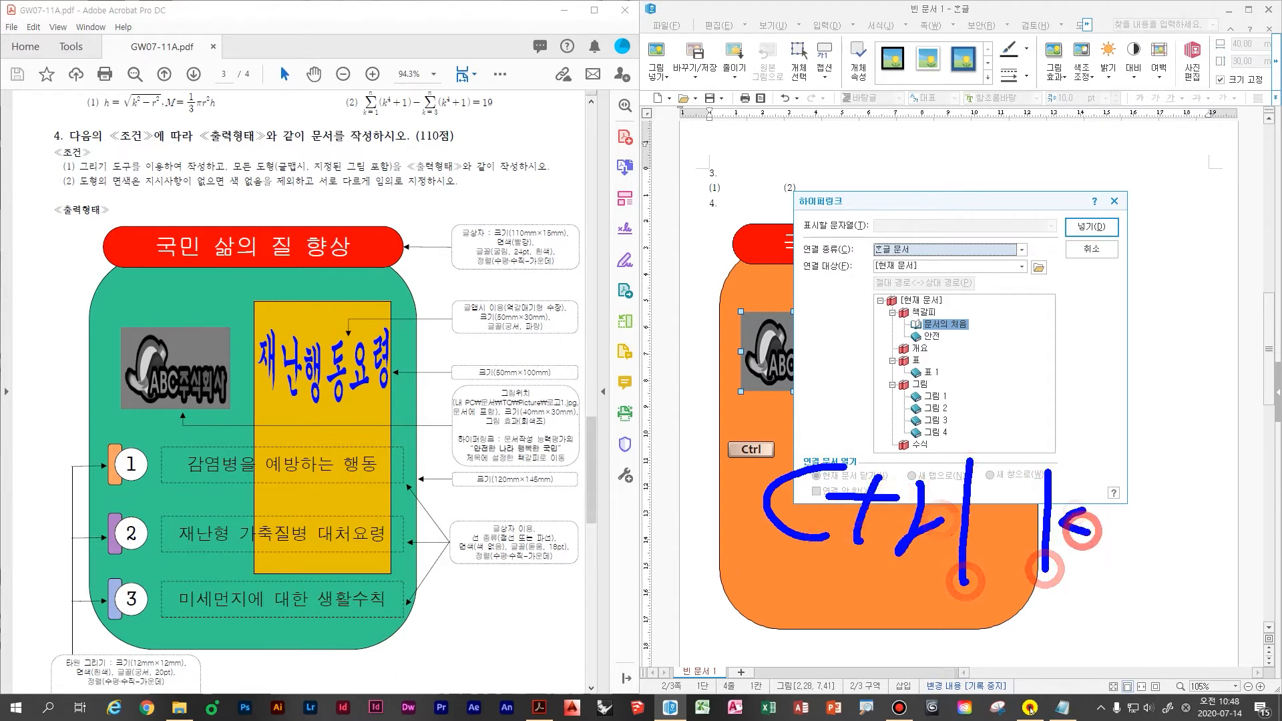
{"action": "left_click_drag", "start_coordinate": [1135, 480], "coordinate": [1134, 563]}
{"action": "left_click_drag", "start_coordinate": [1135, 529], "coordinate": [1171, 526]}
{"action": "left_click_drag", "start_coordinate": [1173, 479], "coordinate": [1172, 563]}
{"action": "left_click_drag", "start_coordinate": [1213, 564], "coordinate": [700, 594]}
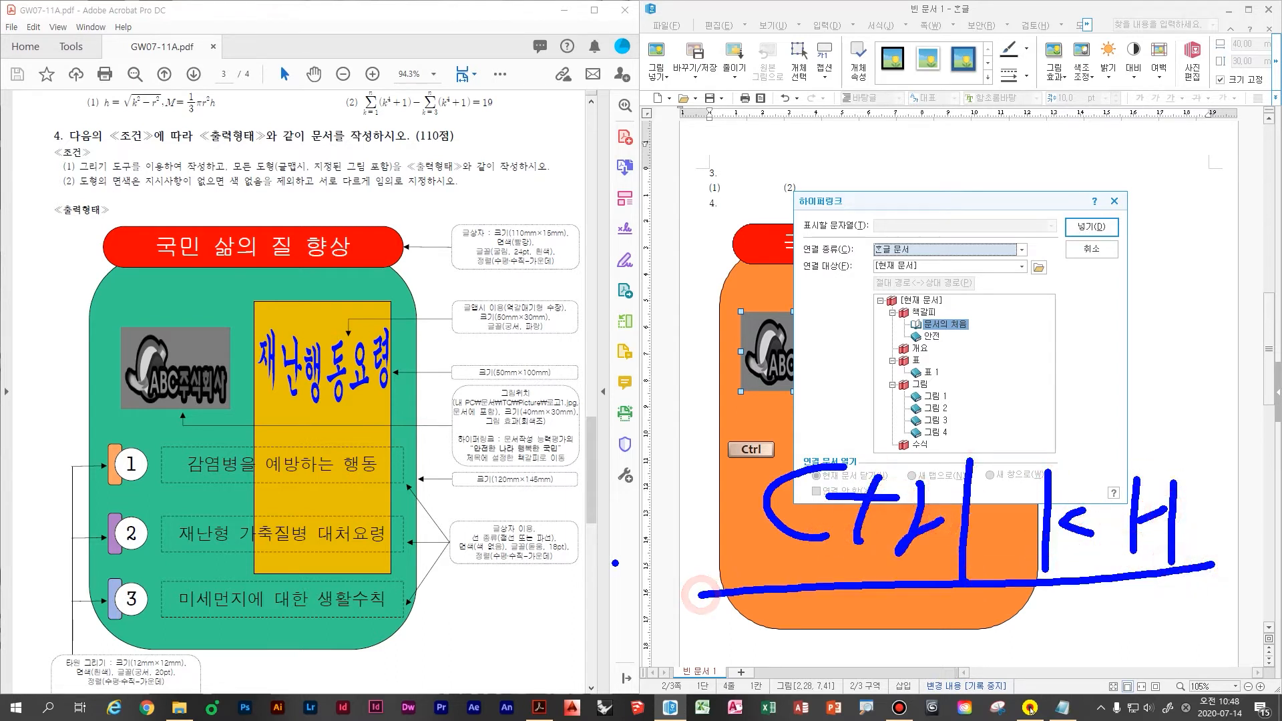
{"action": "mouse_move", "coordinate": [887, 325]}
{"action": "left_mouse_down"}
{"action": "mouse_move", "coordinate": [982, 360]}
{"action": "mouse_move", "coordinate": [973, 351]}
{"action": "left_mouse_up"}
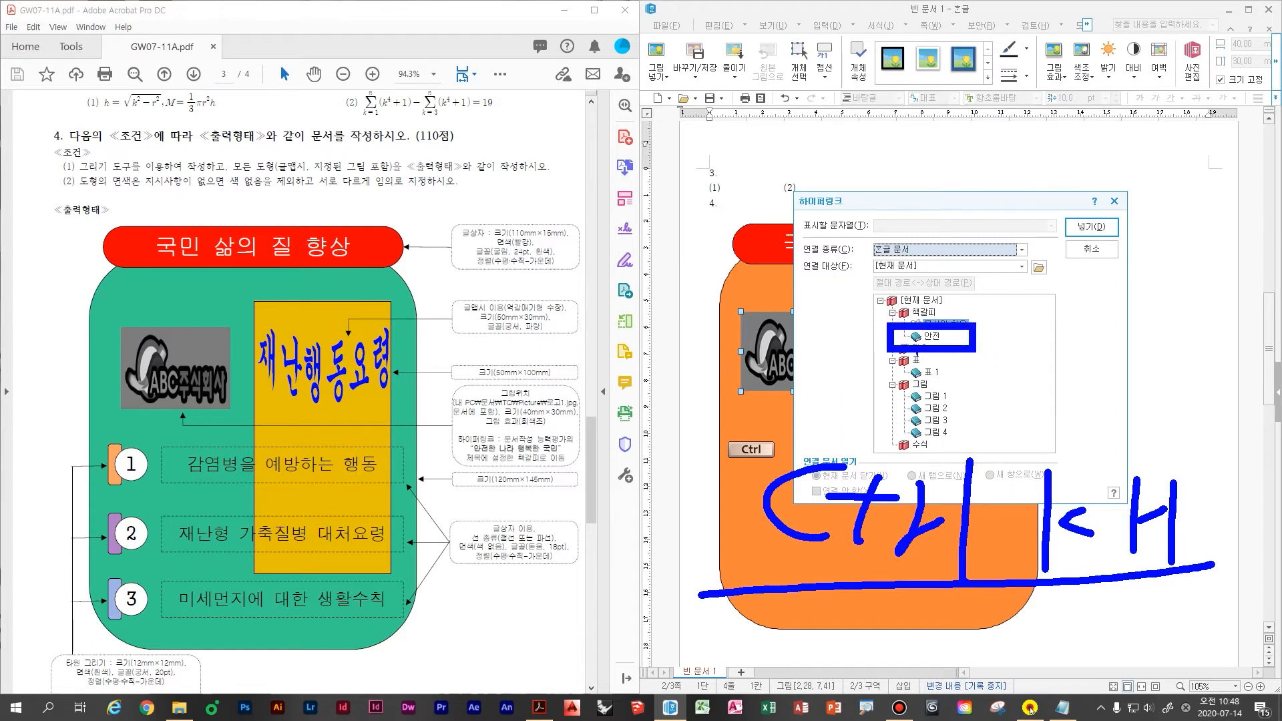
{"action": "key", "text": "Escape"}
- Link the logo picture to the bookmark 안전 in the current document and deselect it
{"action": "left_click", "coordinate": [930, 336]}
{"action": "left_click", "coordinate": [1074, 229]}
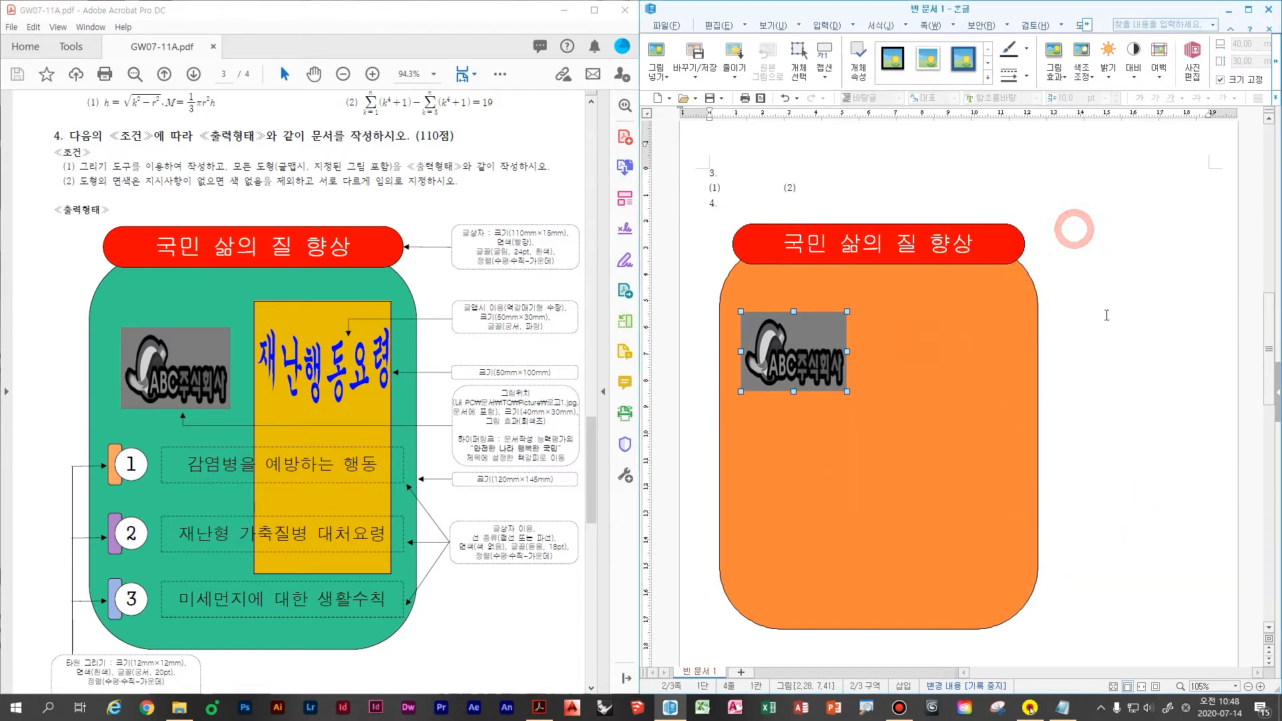
{"action": "left_click", "coordinate": [1131, 294]}
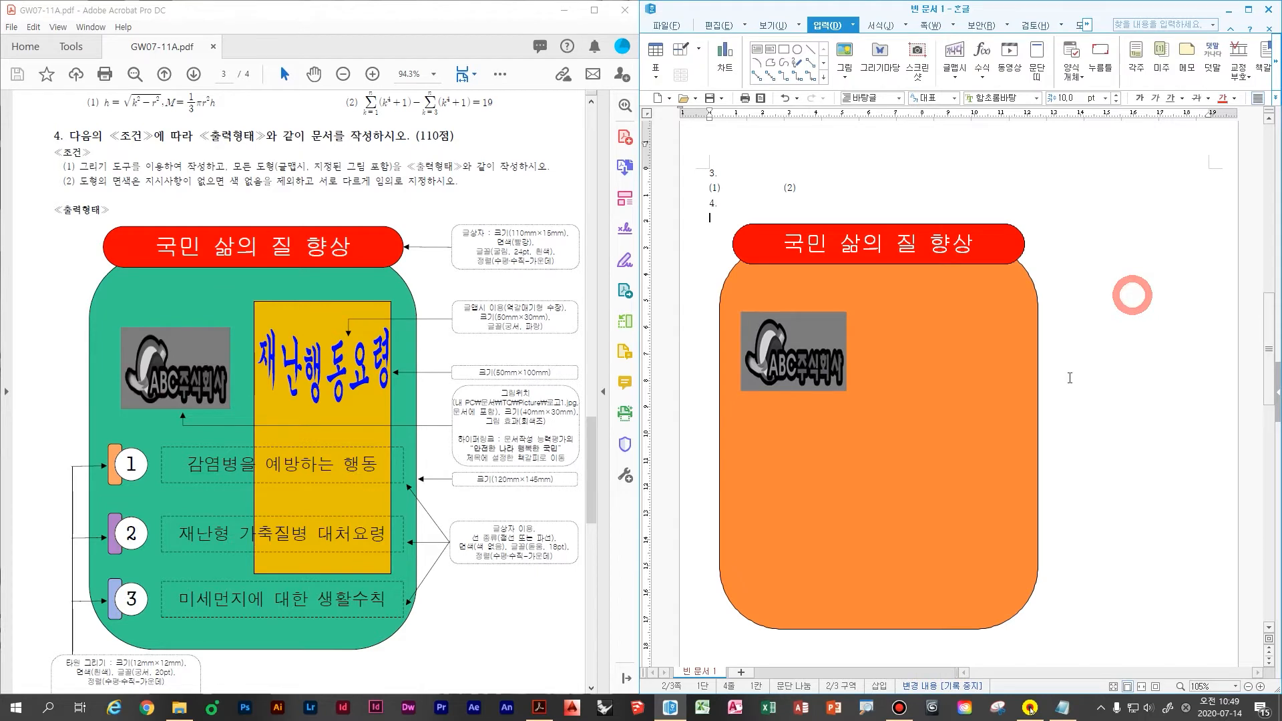
- Follow the logo's hyperlink to check where it leads, and return to the question 4 drawing
{"action": "left_click", "coordinate": [802, 362]}
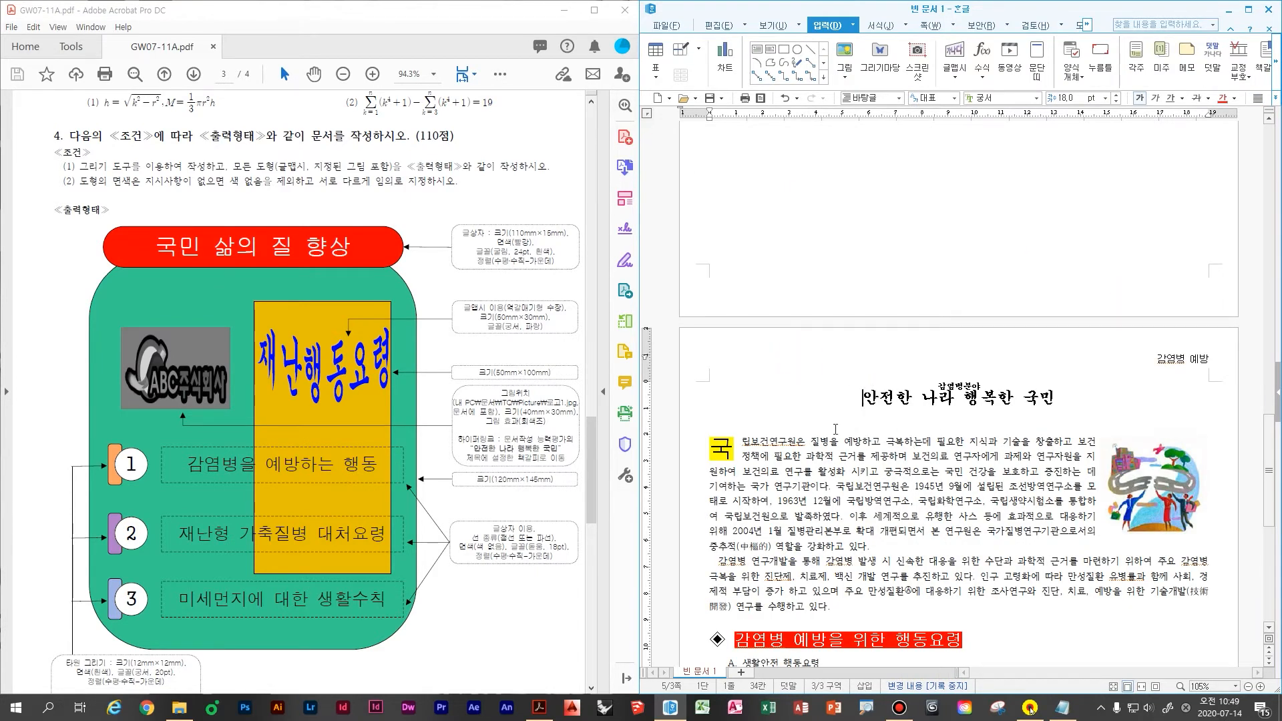
{"action": "key", "text": "ctrl"}
{"action": "mouse_move", "coordinate": [840, 366]}
{"action": "left_mouse_down"}
{"action": "mouse_move", "coordinate": [858, 390]}
{"action": "mouse_move", "coordinate": [883, 347]}
{"action": "left_mouse_up"}
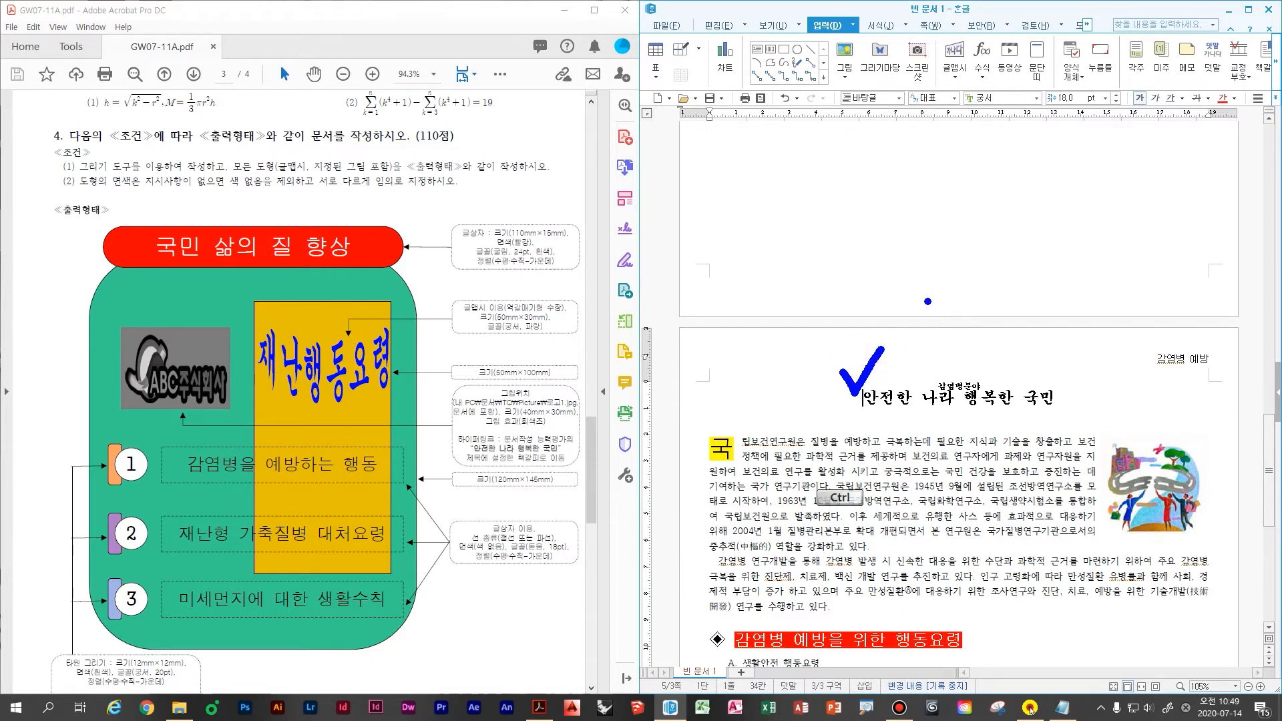
{"action": "scroll", "coordinate": [803, 478], "scroll_direction": "up", "scroll_amount": 15}
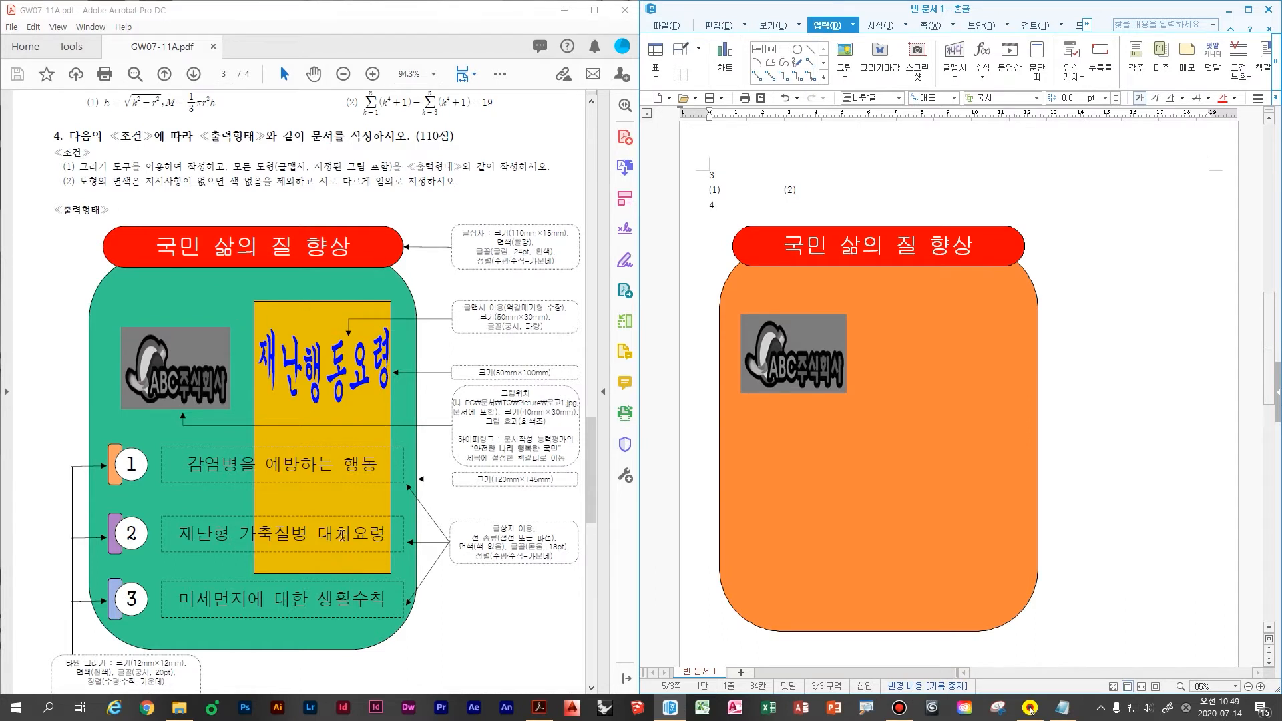
- Draw a rectangle inside the orange shape, right of the logo, and set it to a locked size of 50 × 100 mm
{"action": "left_click", "coordinate": [784, 49]}
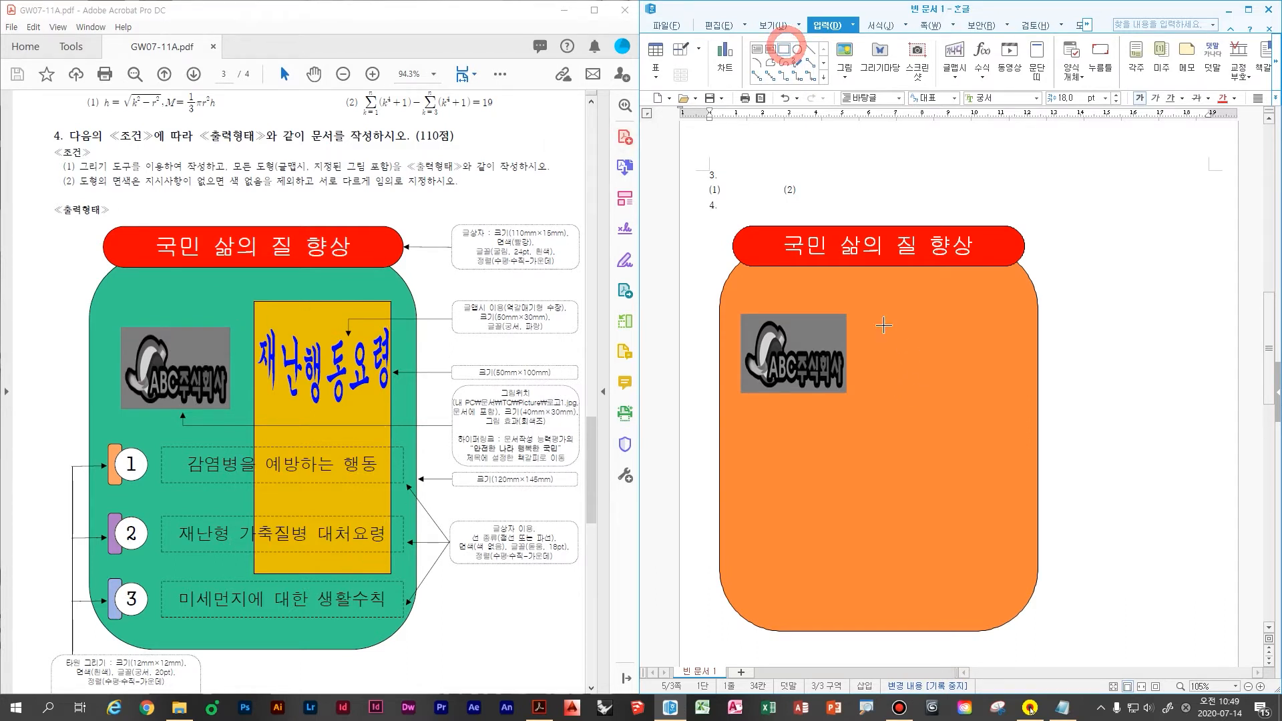
{"action": "left_click_drag", "start_coordinate": [877, 289], "coordinate": [977, 455]}
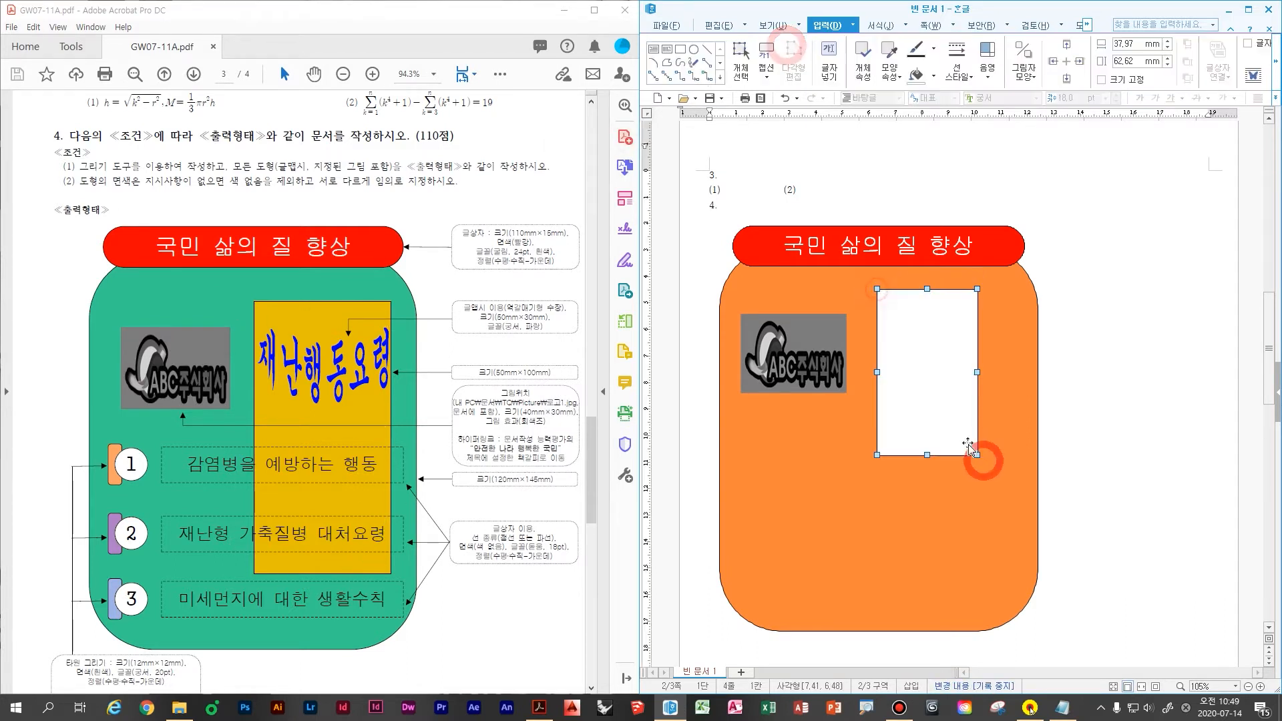
{"action": "double_click", "coordinate": [909, 406]}
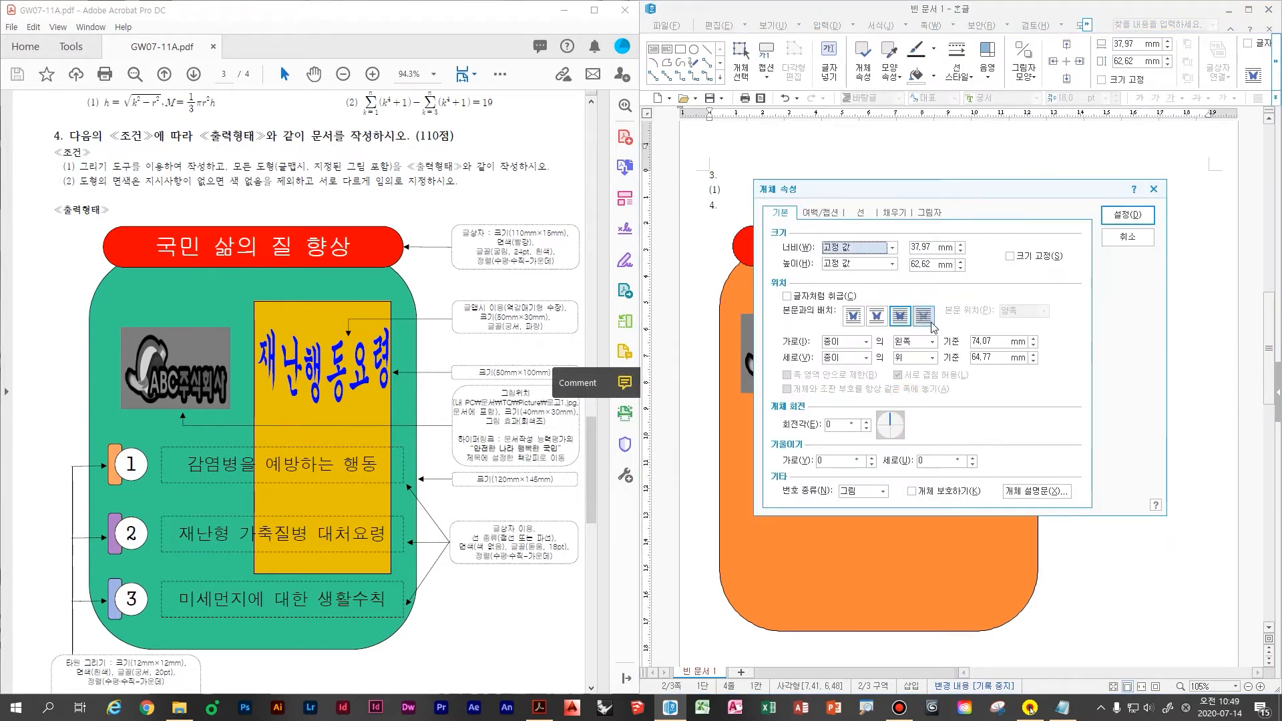
{"action": "key", "text": "Tab"}
{"action": "type", "text": "50"}
{"action": "key", "text": "Tab"}
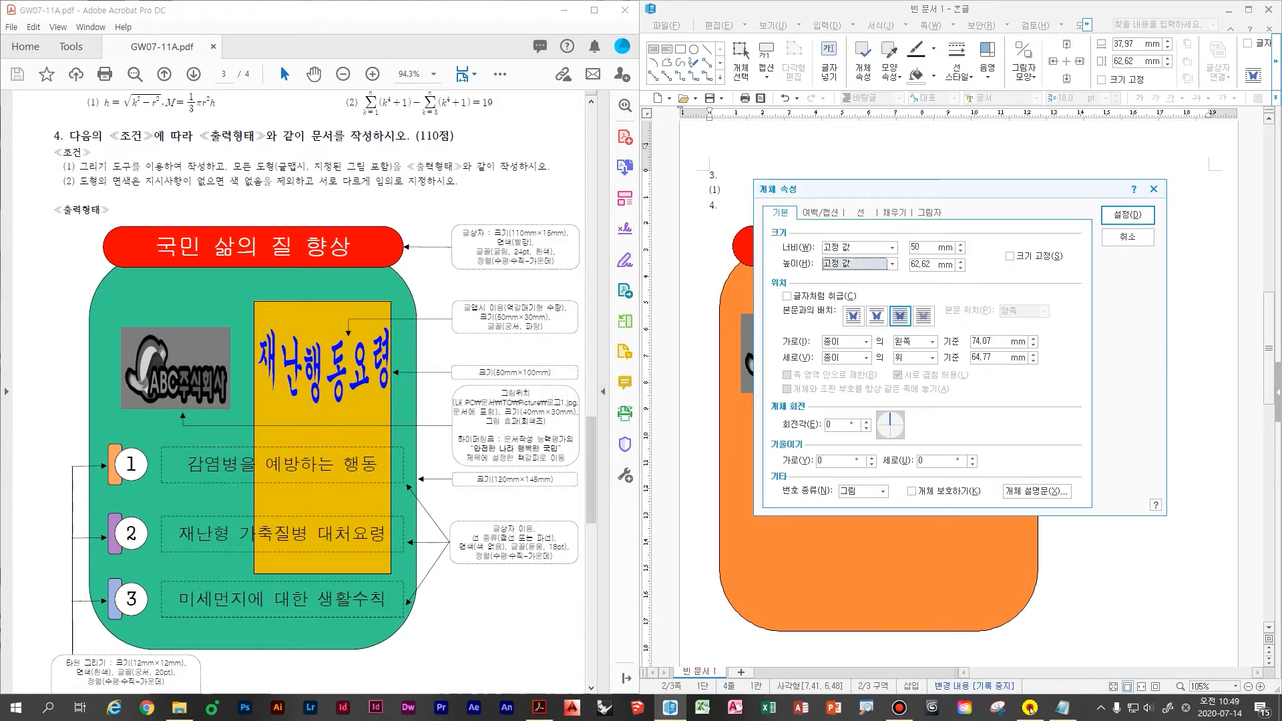
{"action": "key", "text": "Tab"}
{"action": "type", "text": "1"}
{"action": "key", "text": "alt+s"}
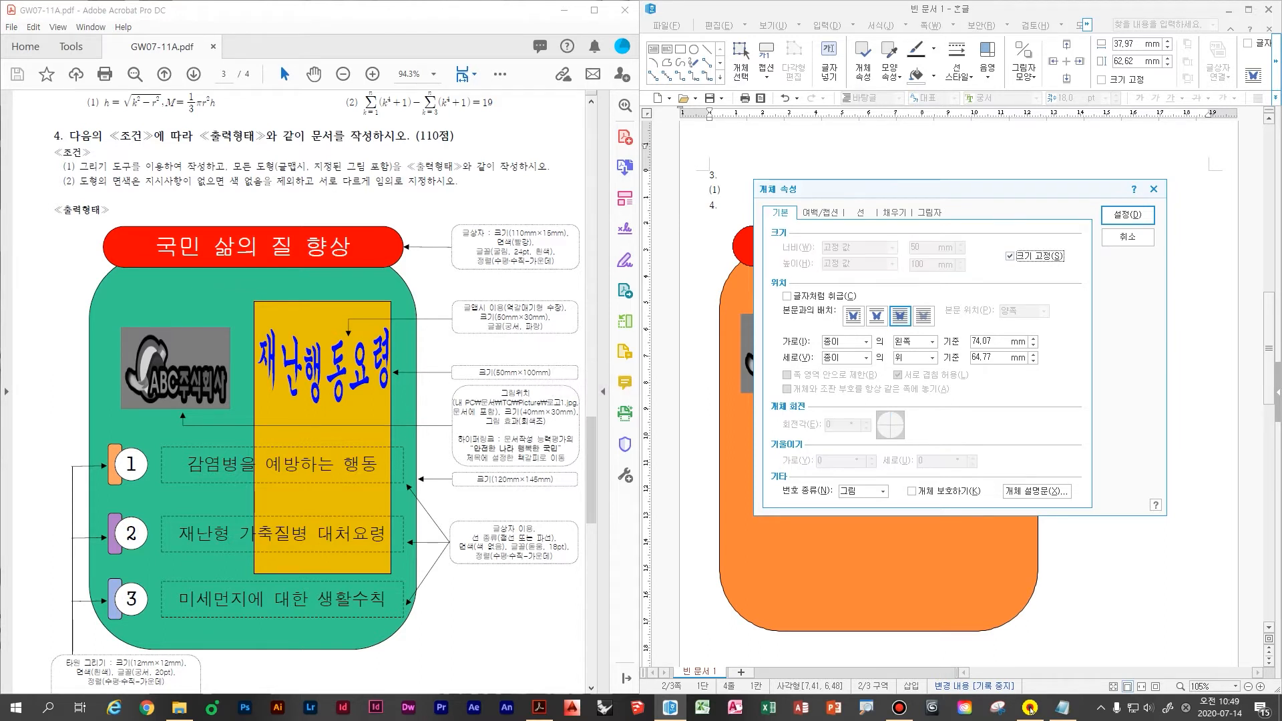
- Fill the rectangle inside the orange shape with indigo, apply its properties and deselect it
{"action": "key", "text": "ctrl+Tab"}
{"action": "key", "text": "ctrl+Tab"}
{"action": "key", "text": "ctrl+Tab"}
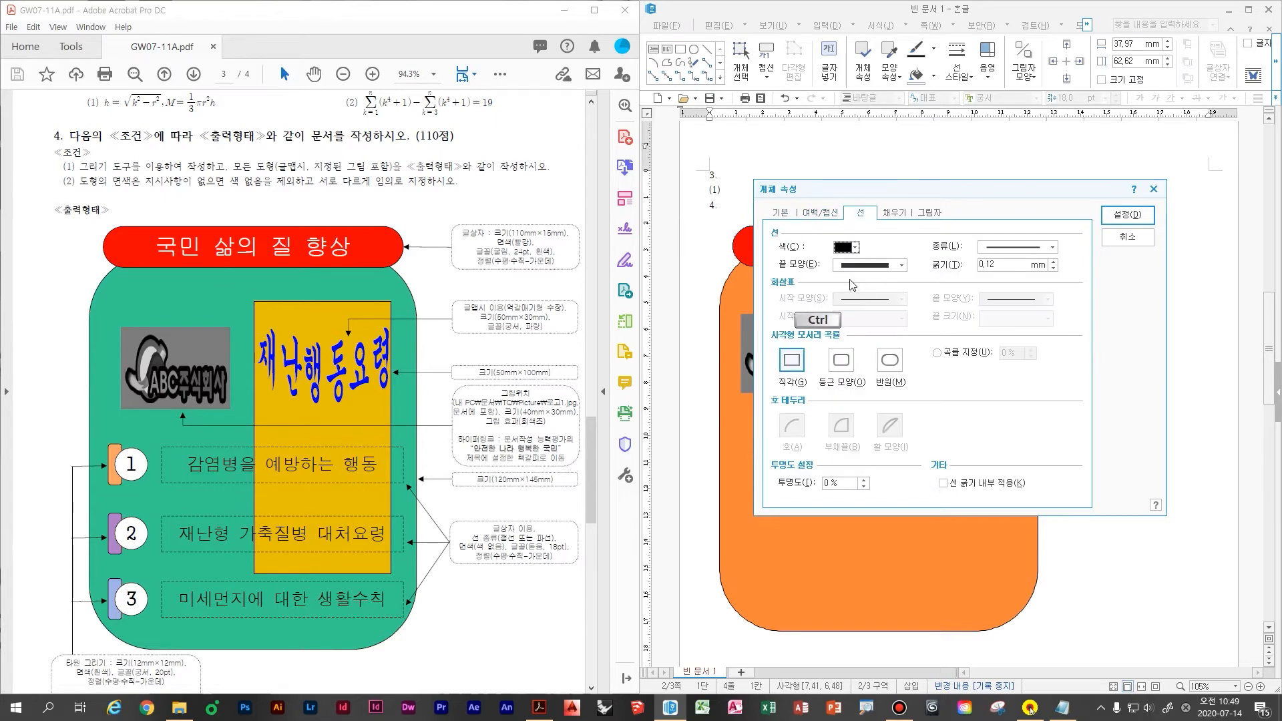
{"action": "left_click", "coordinate": [847, 279]}
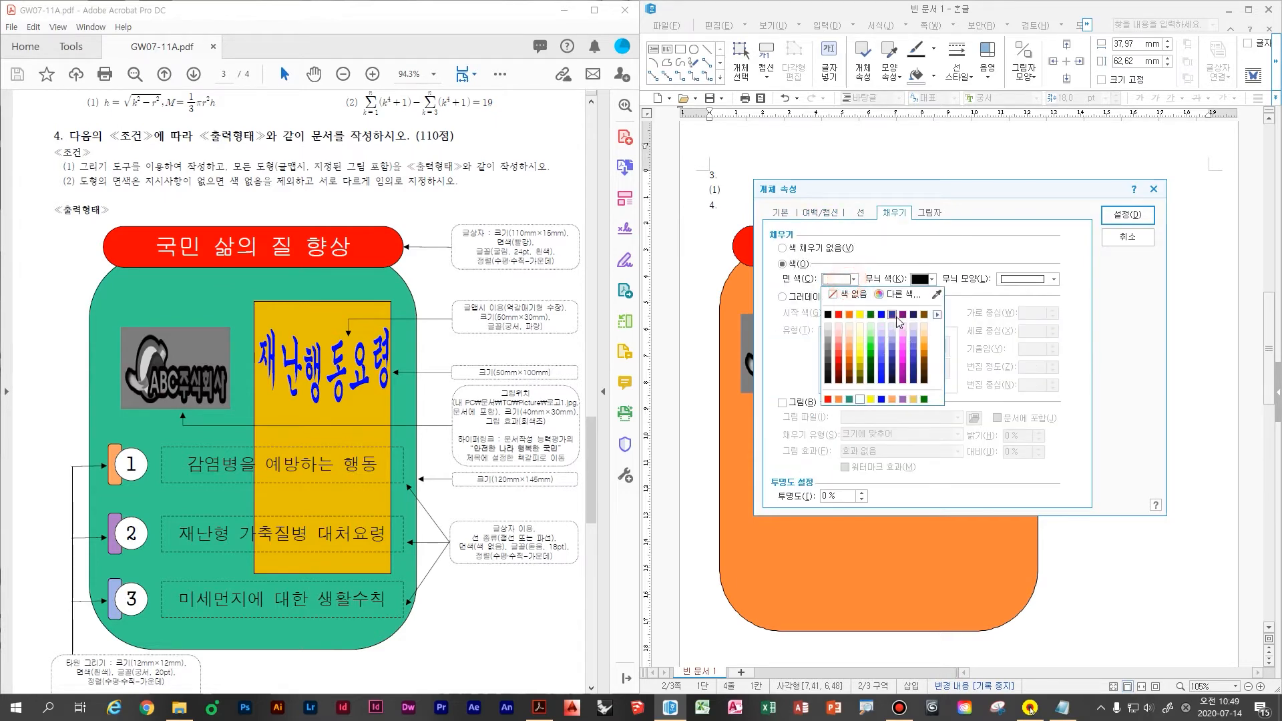
{"action": "left_click", "coordinate": [894, 314]}
{"action": "left_click", "coordinate": [1128, 214]}
{"action": "left_click", "coordinate": [1121, 401]}
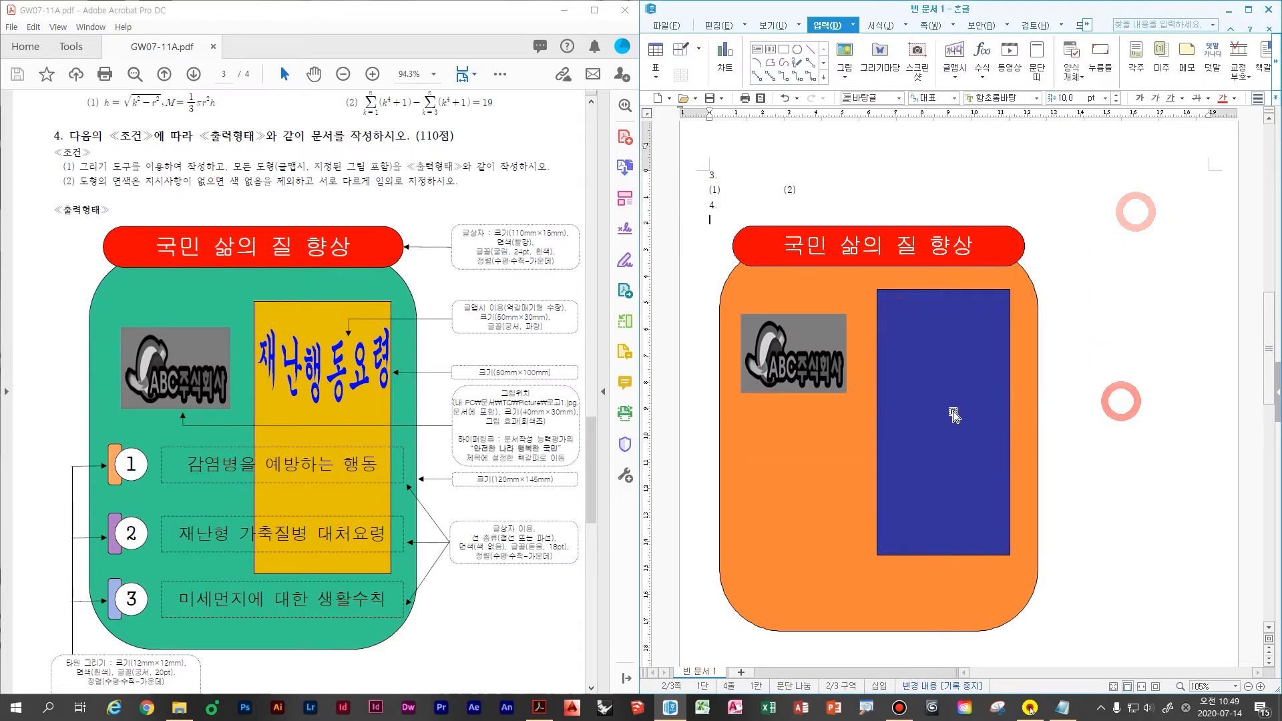
- Move the indigo rectangle slightly upward within the orange shape and deselect it
{"action": "left_click", "coordinate": [953, 409]}
{"action": "left_click_drag", "start_coordinate": [953, 409], "coordinate": [953, 403]}
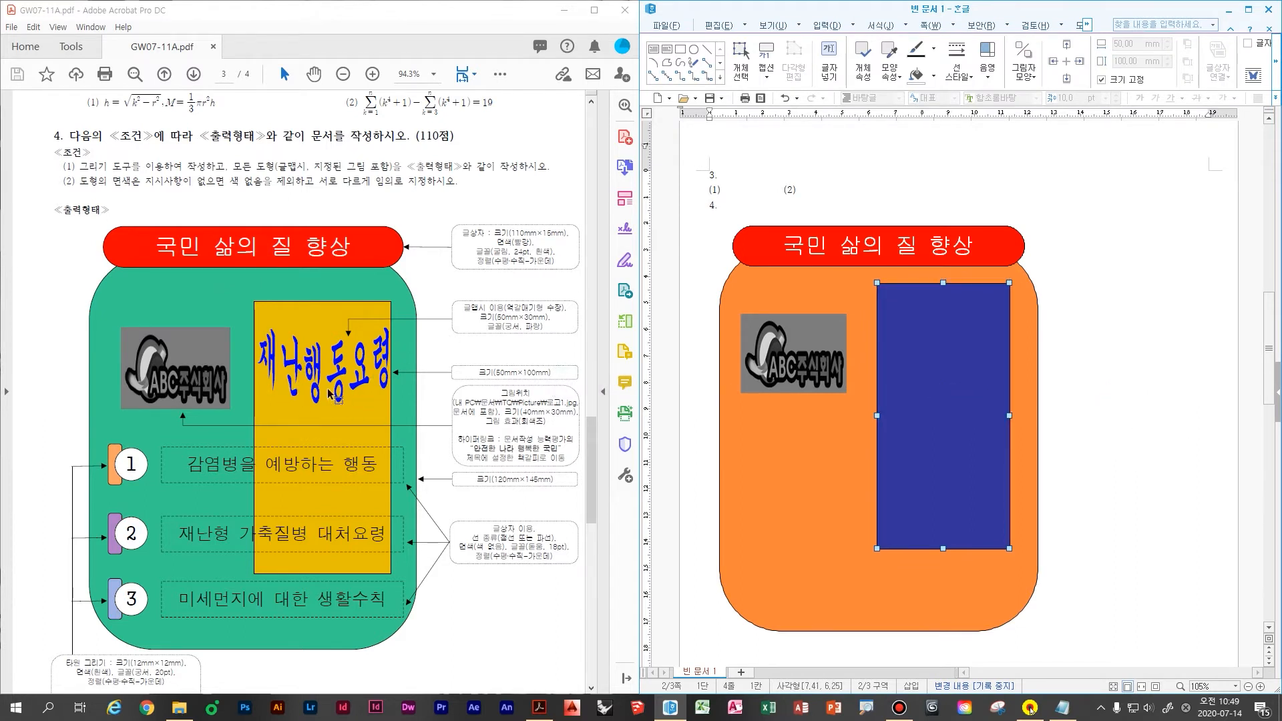
{"action": "left_click", "coordinate": [861, 199]}
{"action": "left_click", "coordinate": [1031, 209]}
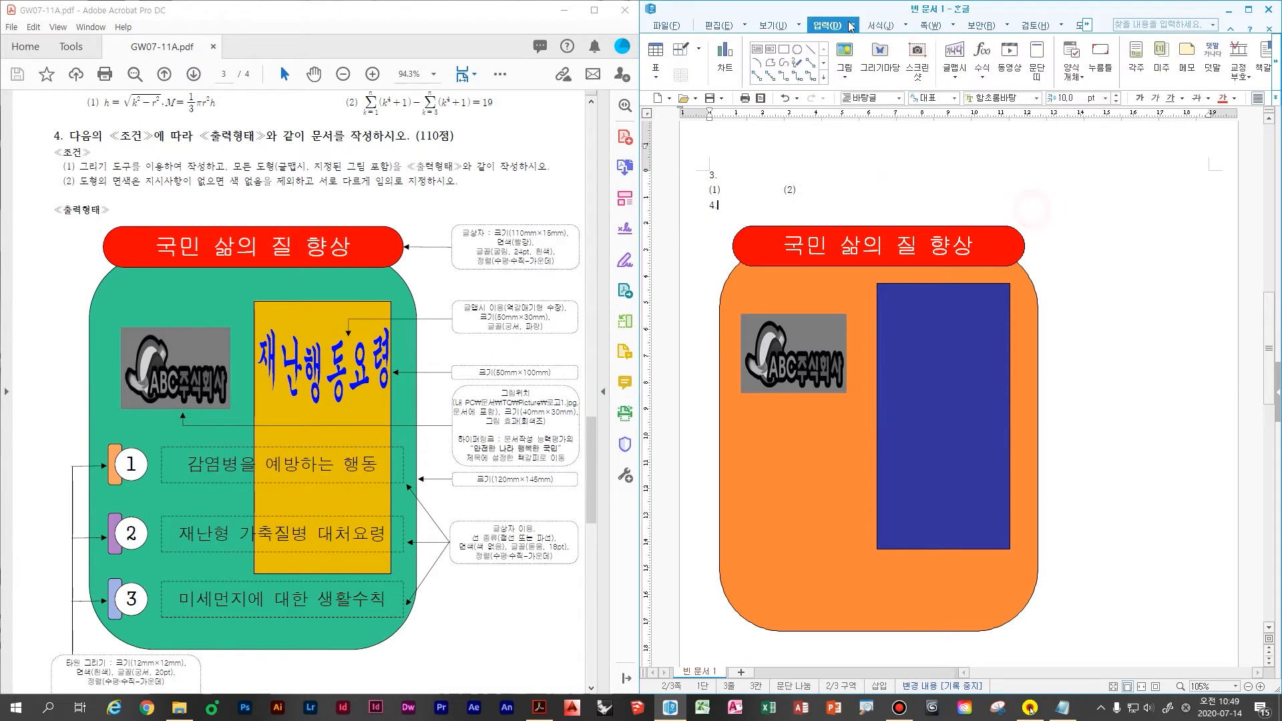
- Insert WordArt reading 재난행동요령 in the 궁서 font with the 역갈매기형 수장 shape
{"action": "left_click", "coordinate": [953, 52]}
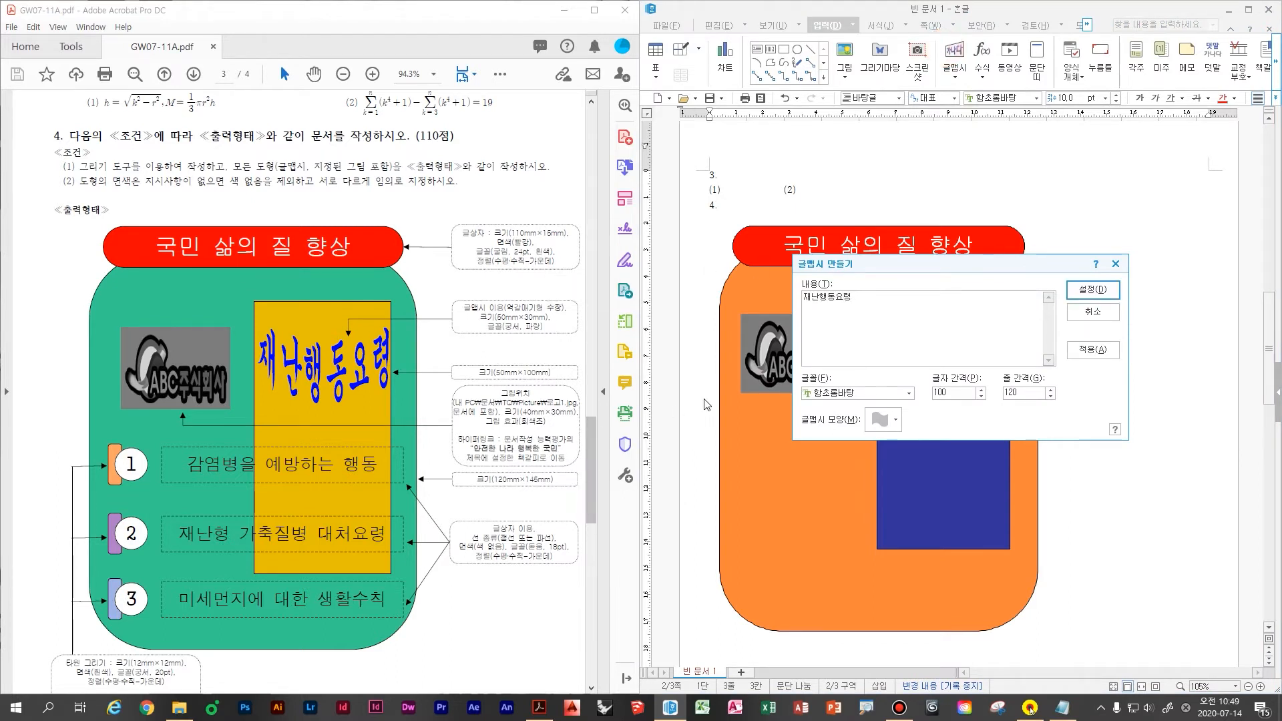
{"action": "left_click", "coordinate": [885, 394]}
{"action": "type", "text": "궁서"}
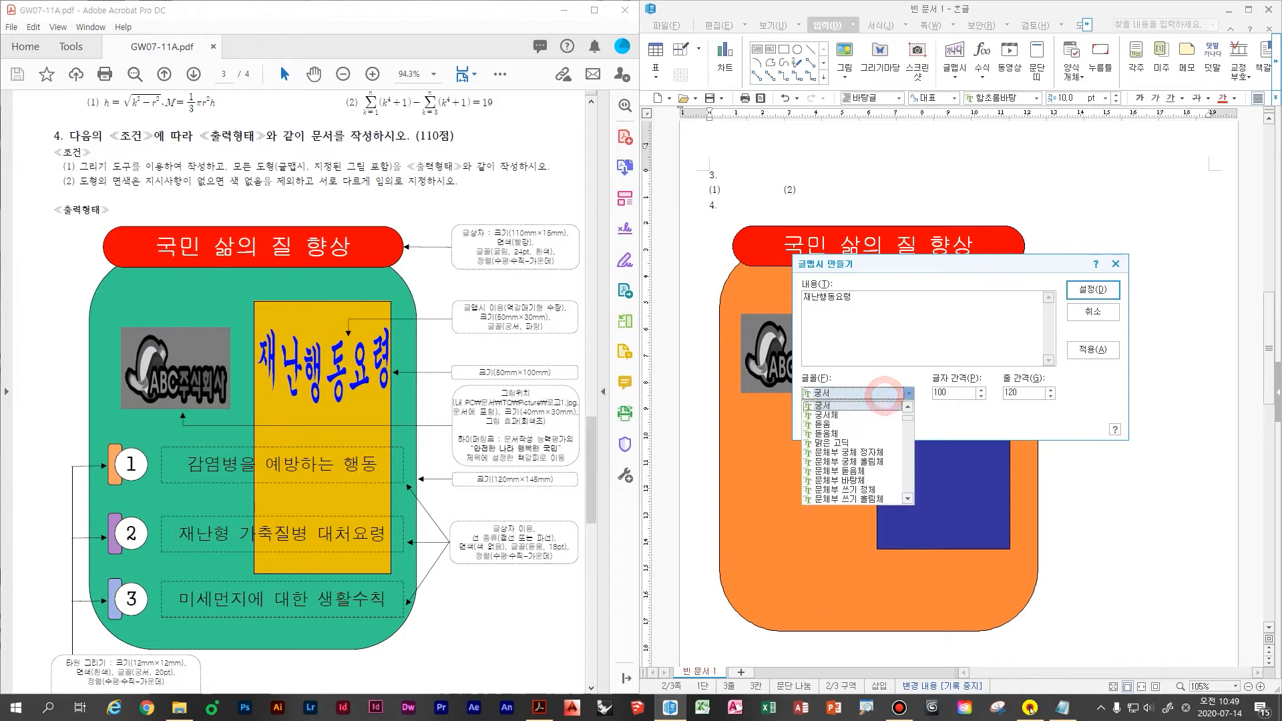
{"action": "key", "text": "Return"}
{"action": "left_click", "coordinate": [879, 417]}
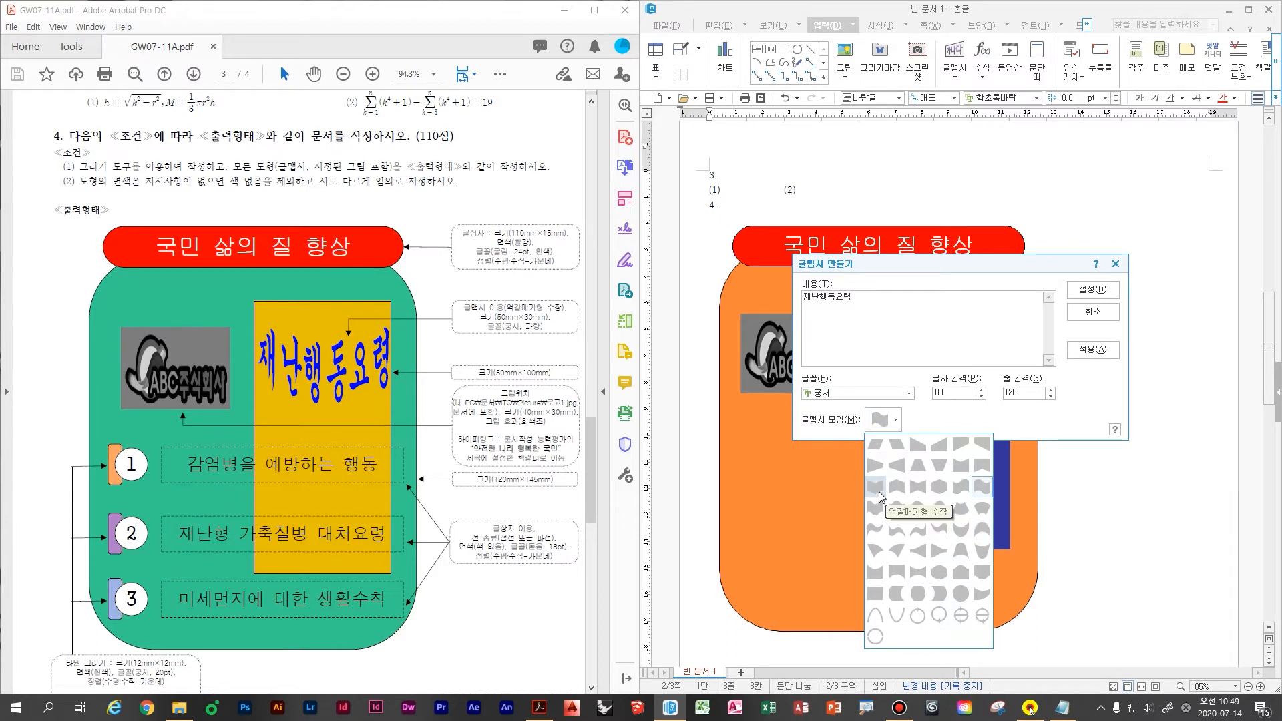
{"action": "left_click", "coordinate": [878, 494]}
{"action": "left_click", "coordinate": [1091, 289]}
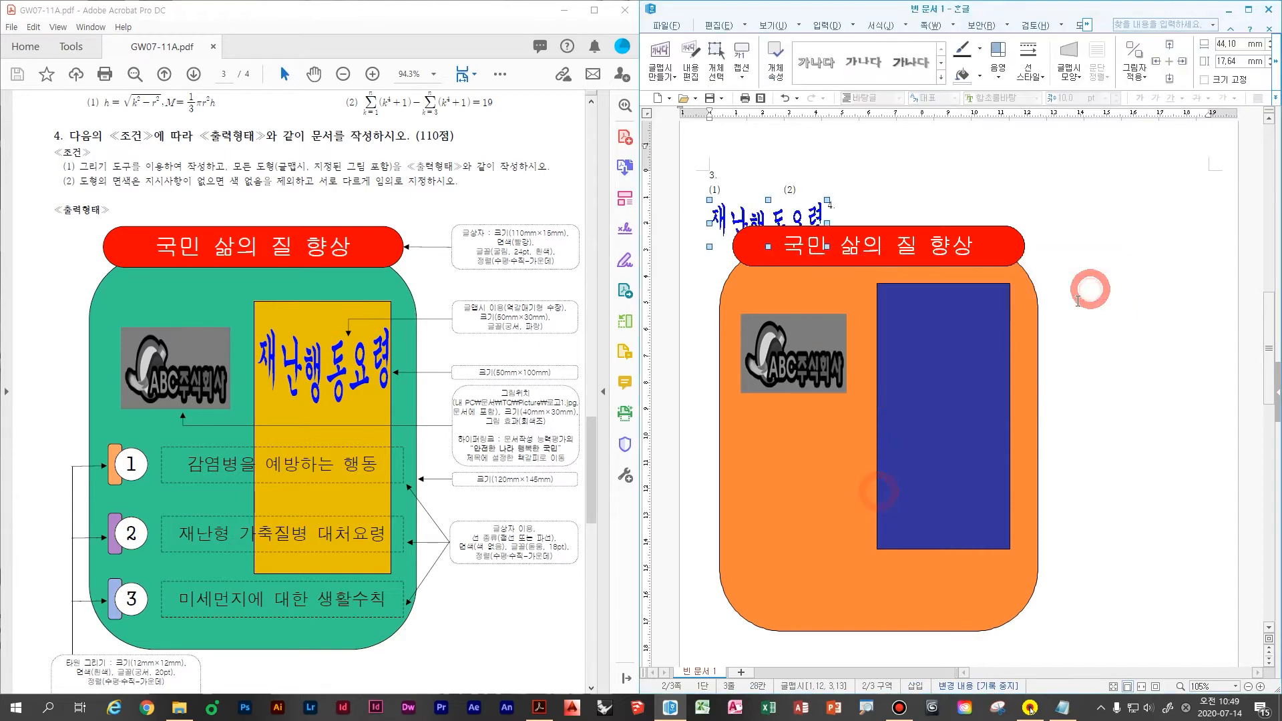
- Set the WordArt to a locked size of 50 × 30 mm and place it in front of the text
{"action": "double_click", "coordinate": [770, 211]}
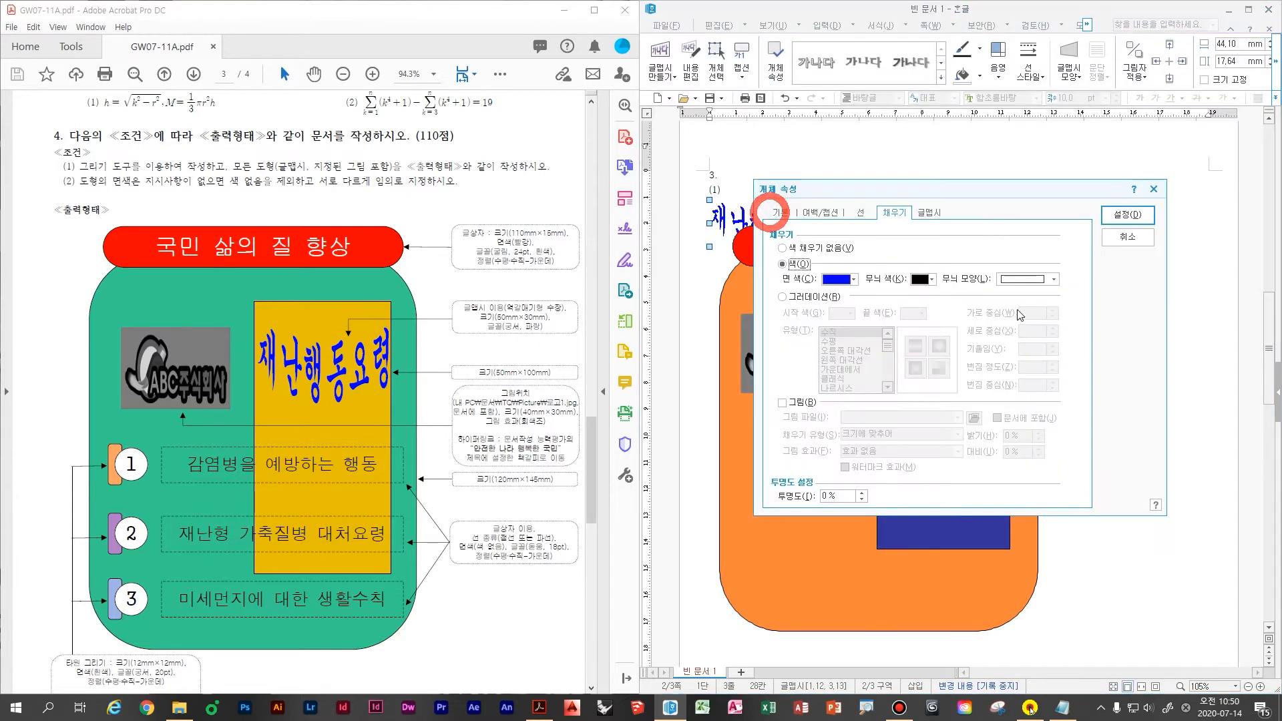
{"action": "key", "text": "ctrl+Tab"}
{"action": "key", "text": "ctrl+Tab"}
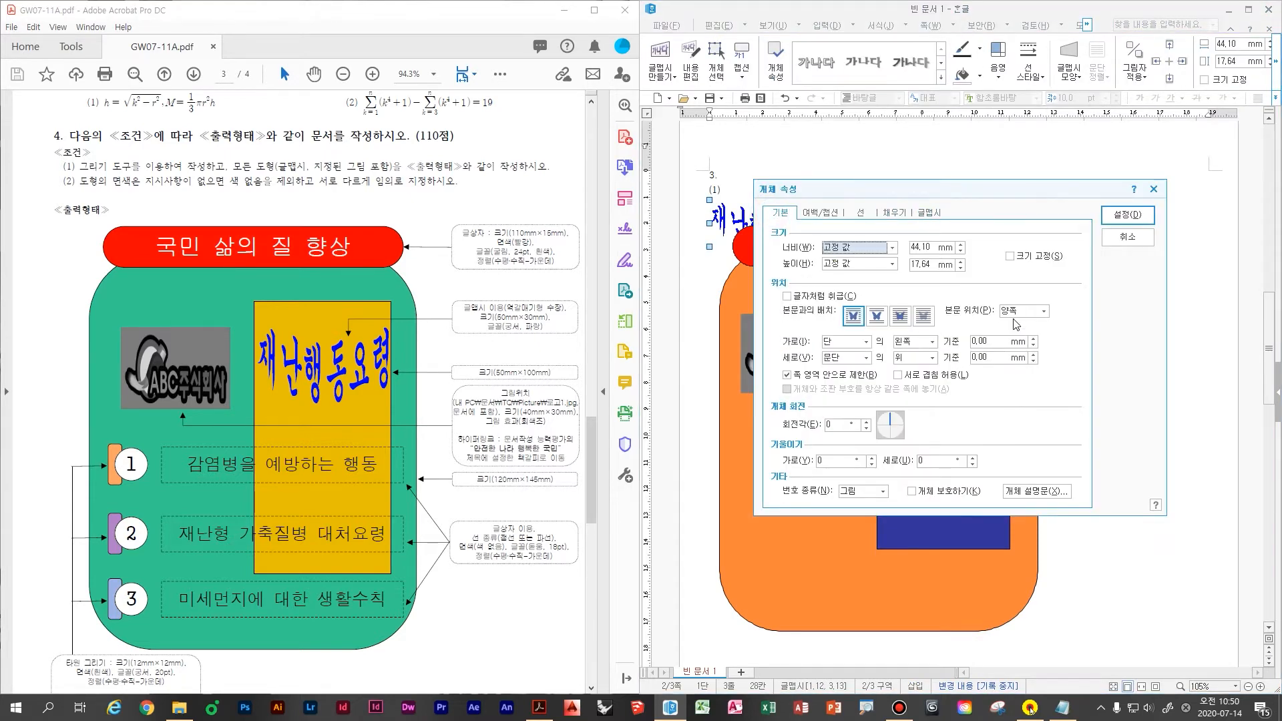
{"action": "key", "text": "Tab"}
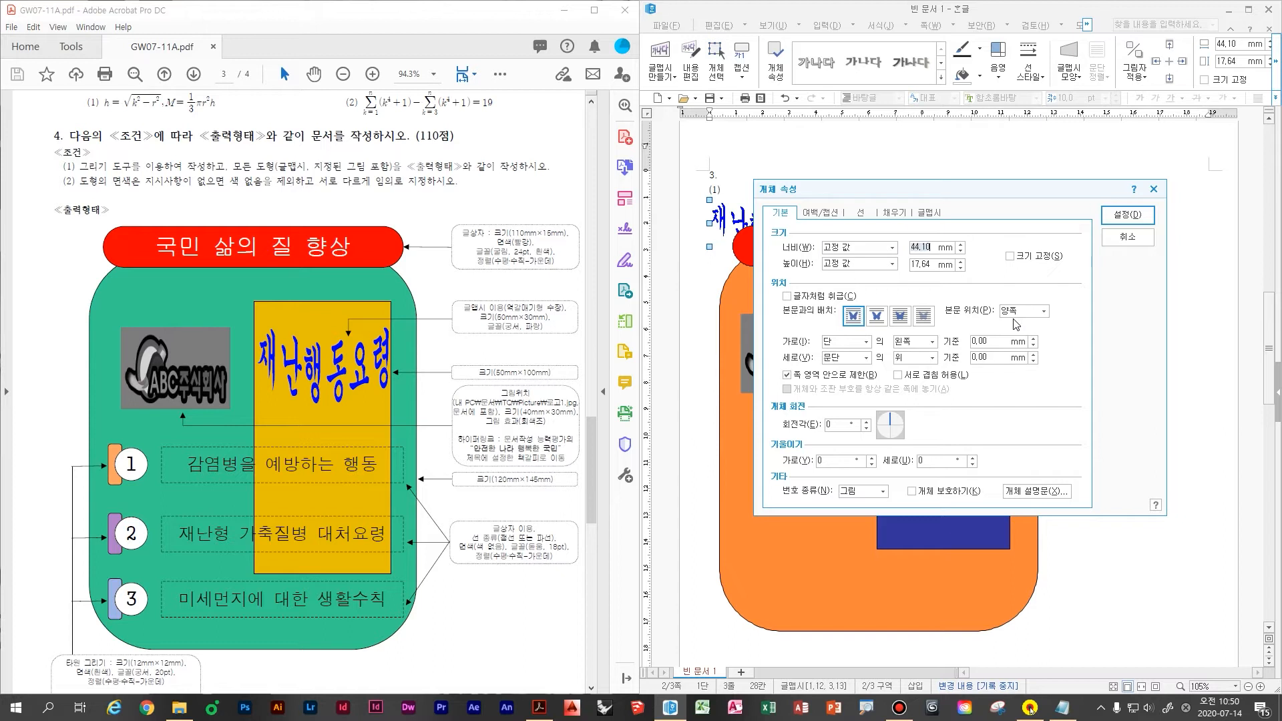
{"action": "type", "text": "50"}
{"action": "key", "text": "Tab"}
{"action": "key", "text": "space"}
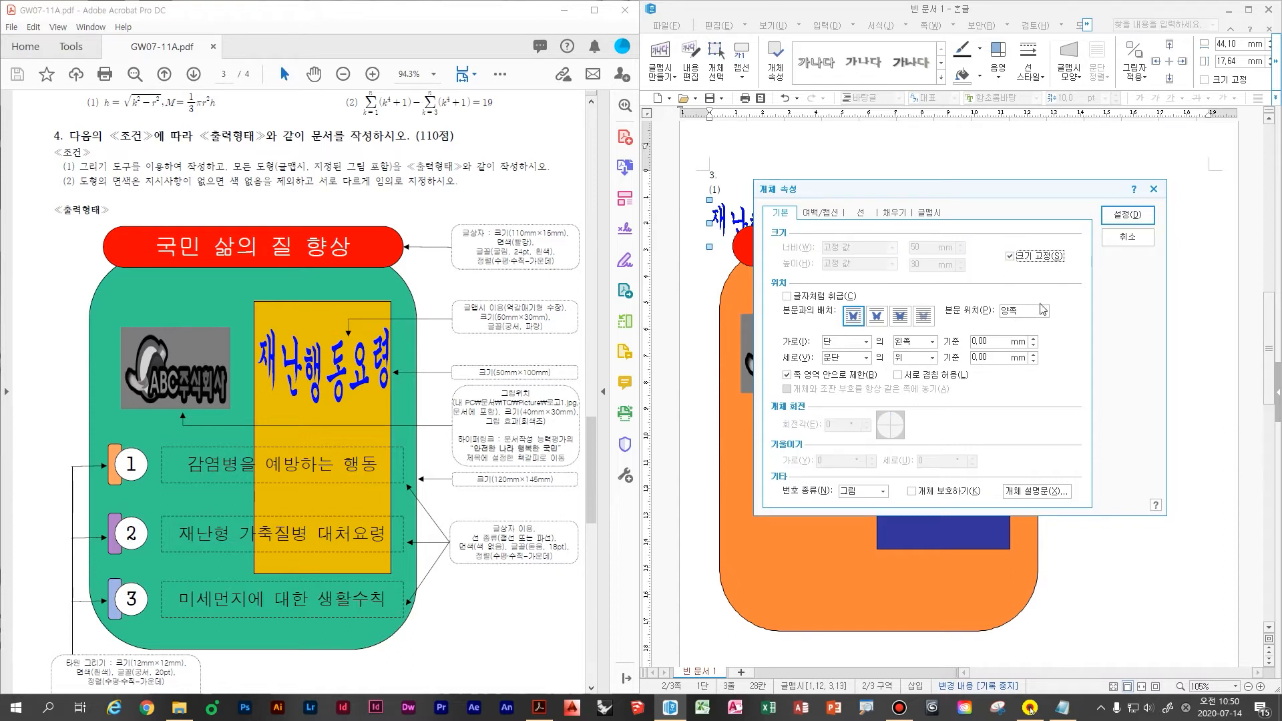
{"action": "left_click", "coordinate": [899, 315]}
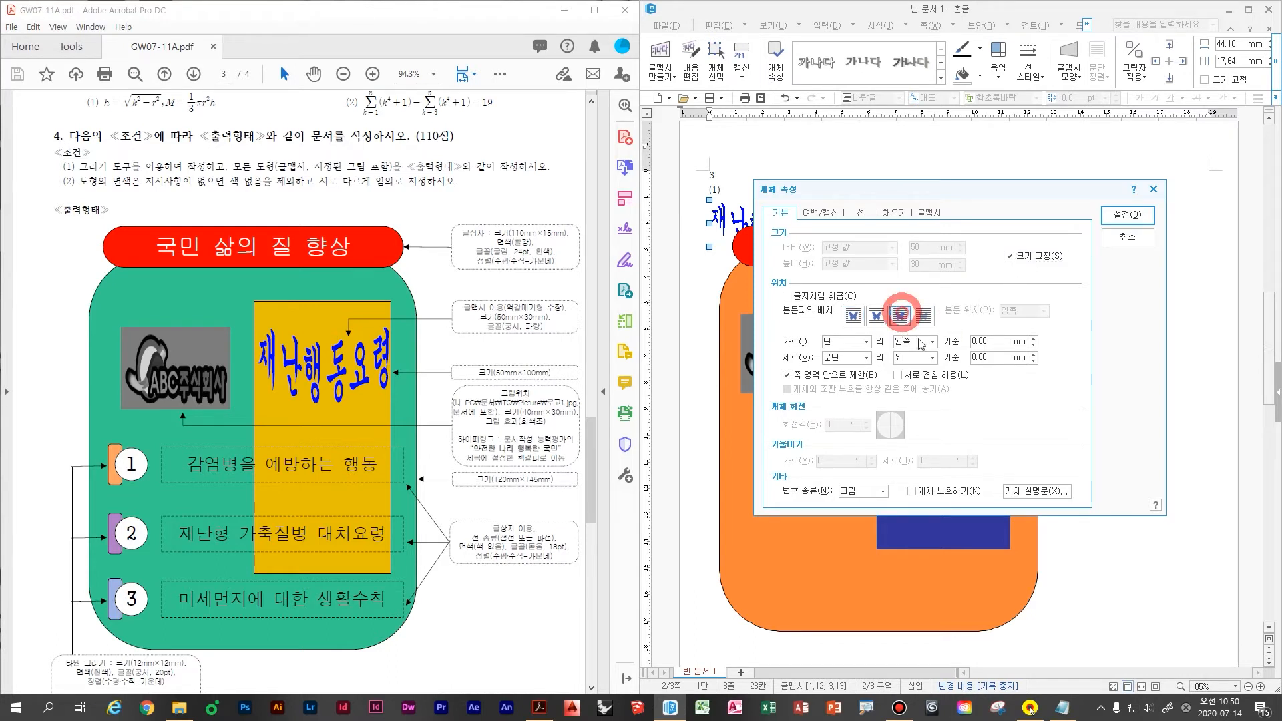
- Fill the WordArt with blue from the 오피스 colour theme and apply its properties
{"action": "key", "text": "ctrl"}
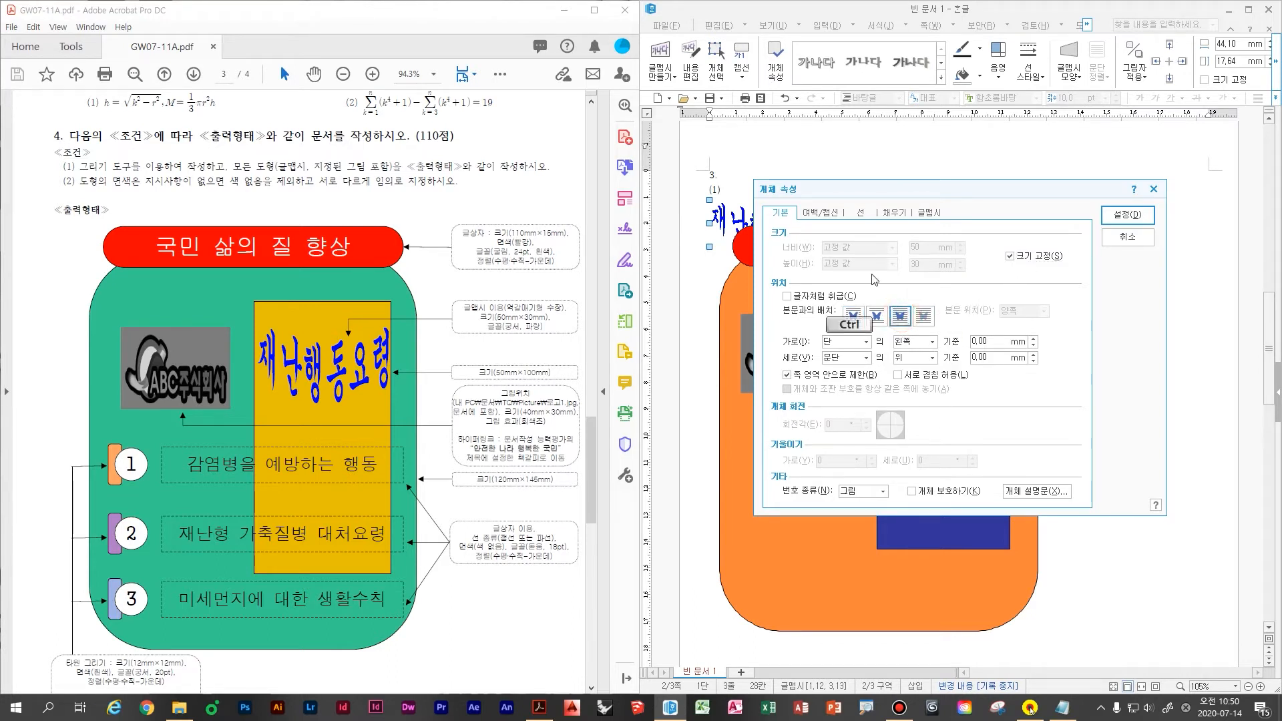
{"action": "key", "text": "ctrl+Tab"}
{"action": "key", "text": "ctrl+Tab"}
{"action": "key", "text": "ctrl+Tab"}
{"action": "left_click", "coordinate": [847, 286]}
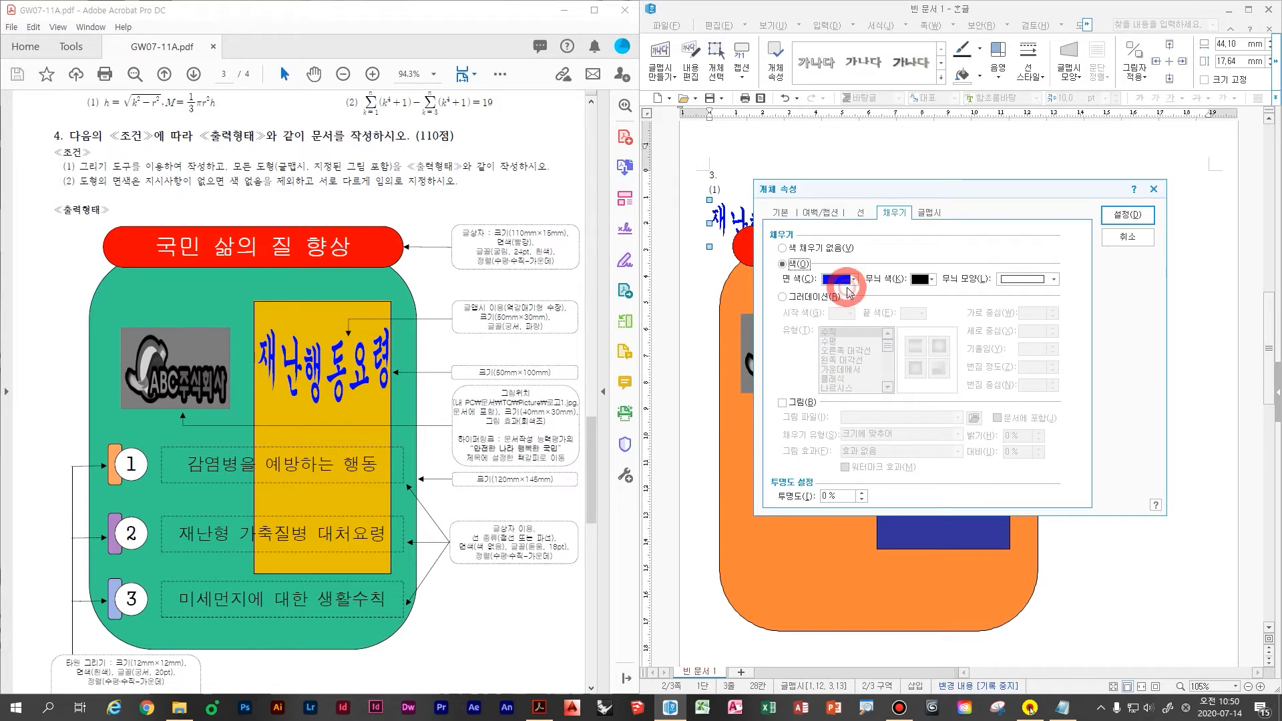
{"action": "left_click", "coordinate": [938, 314]}
{"action": "left_click", "coordinate": [1042, 333]}
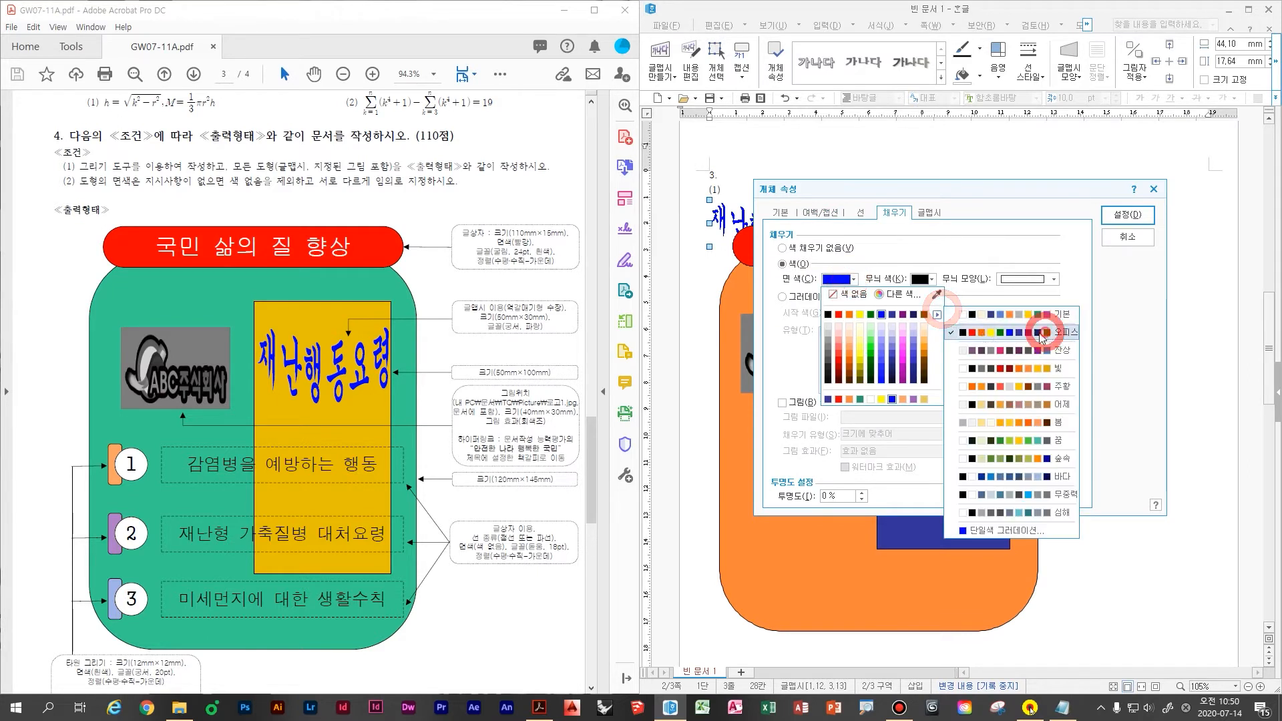
{"action": "left_click", "coordinate": [881, 315]}
{"action": "left_click", "coordinate": [1127, 215]}
- Move the WordArt onto the upper part of the indigo rectangle and deselect it
{"action": "left_click", "coordinate": [949, 354]}
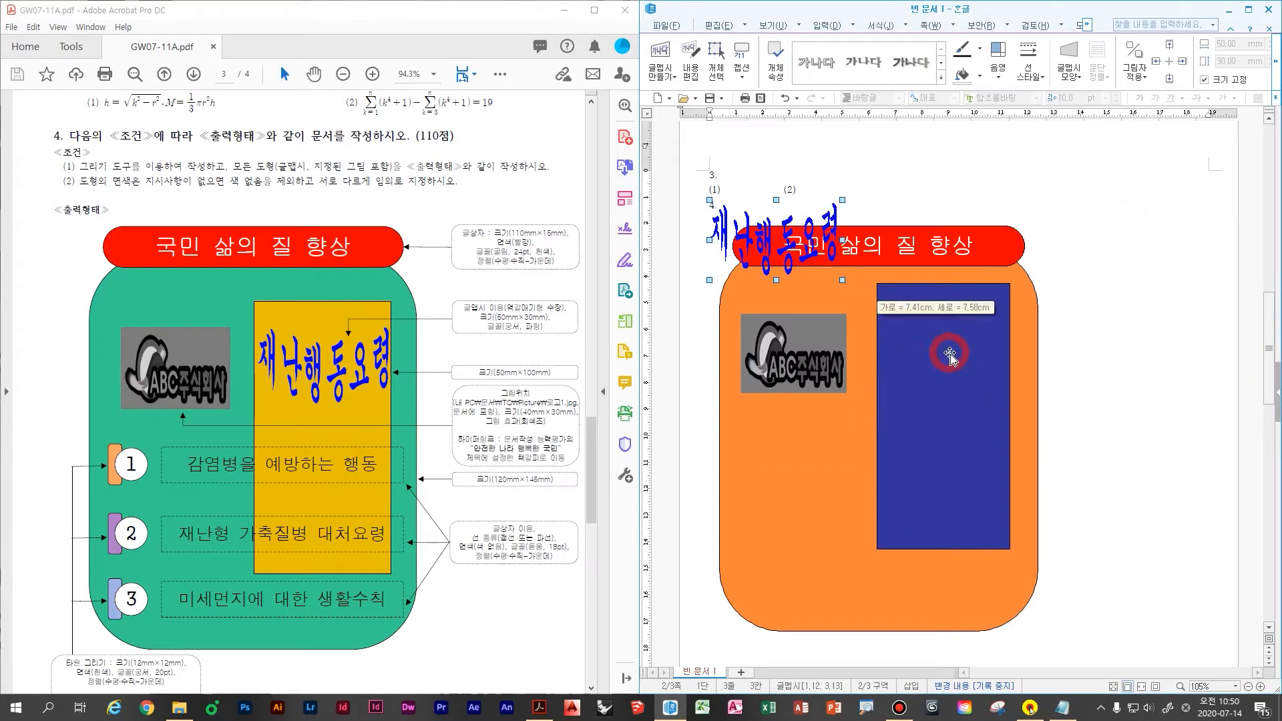
{"action": "left_click_drag", "start_coordinate": [949, 353], "coordinate": [949, 355]}
{"action": "left_click", "coordinate": [1131, 449]}
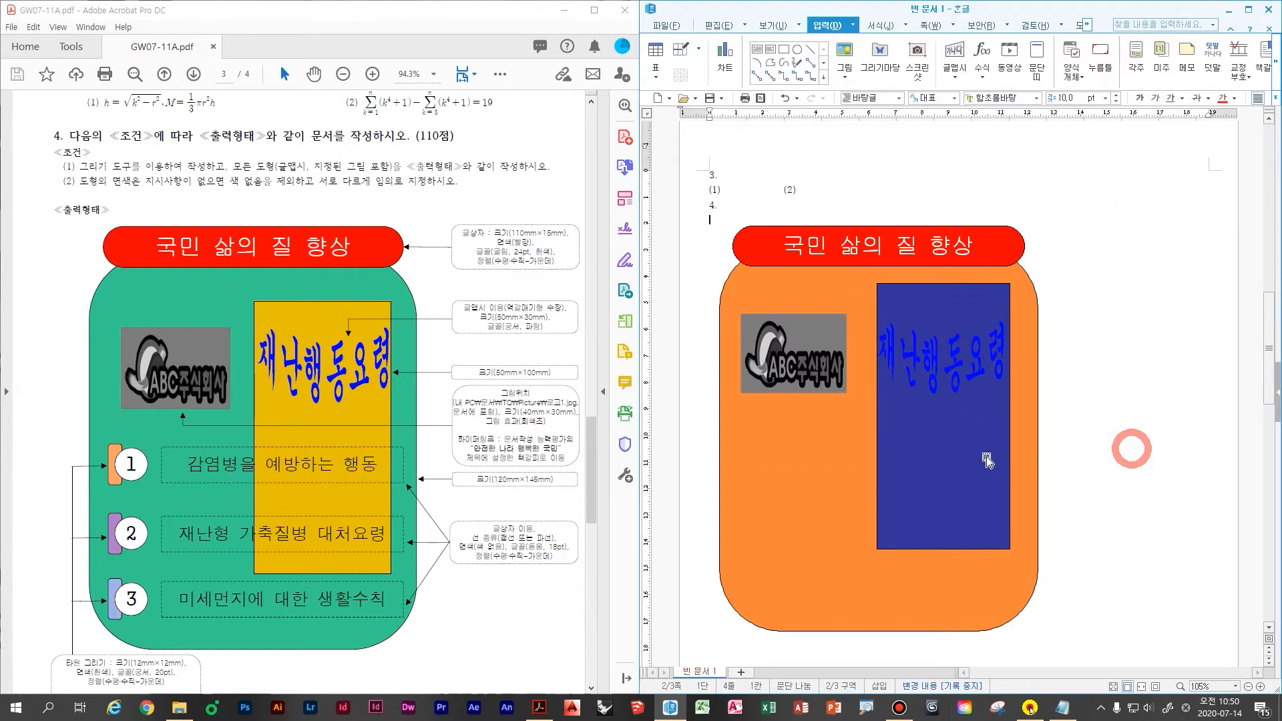
- Change the fill of the rectangle behind the WordArt to yellow and deselect it
{"action": "double_click", "coordinate": [956, 442]}
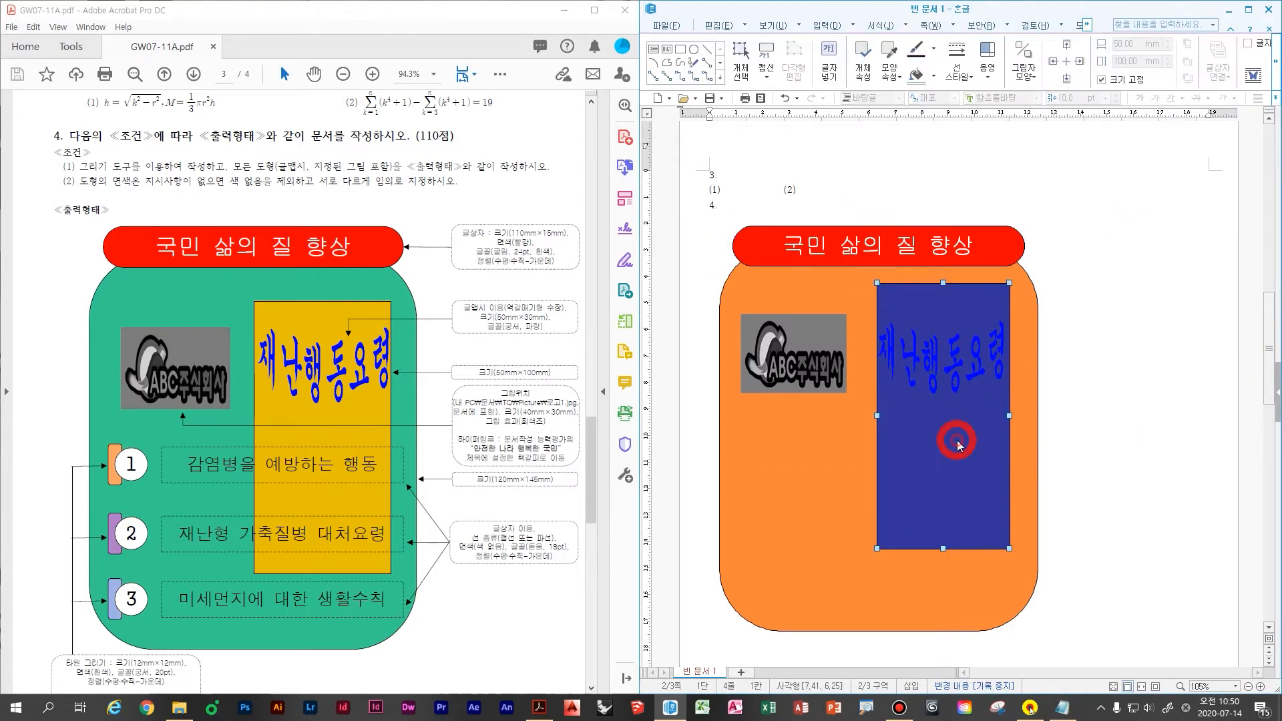
{"action": "left_click", "coordinate": [834, 278]}
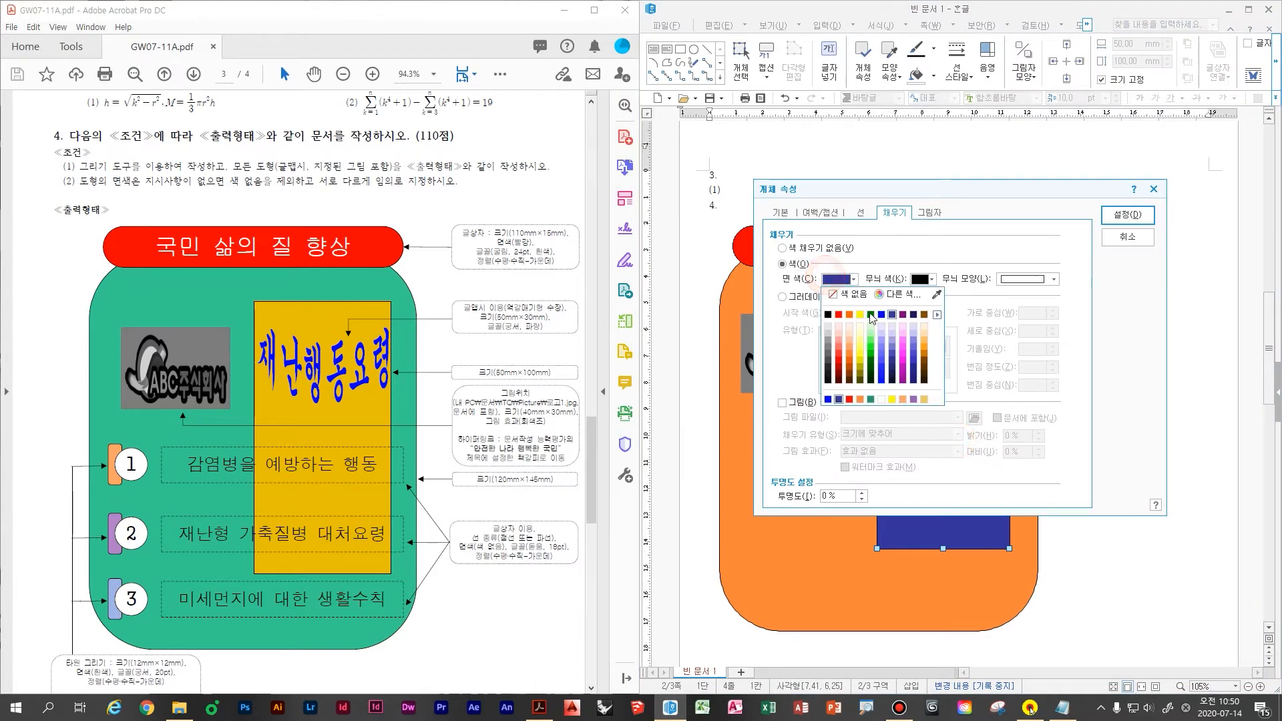
{"action": "left_click", "coordinate": [859, 348]}
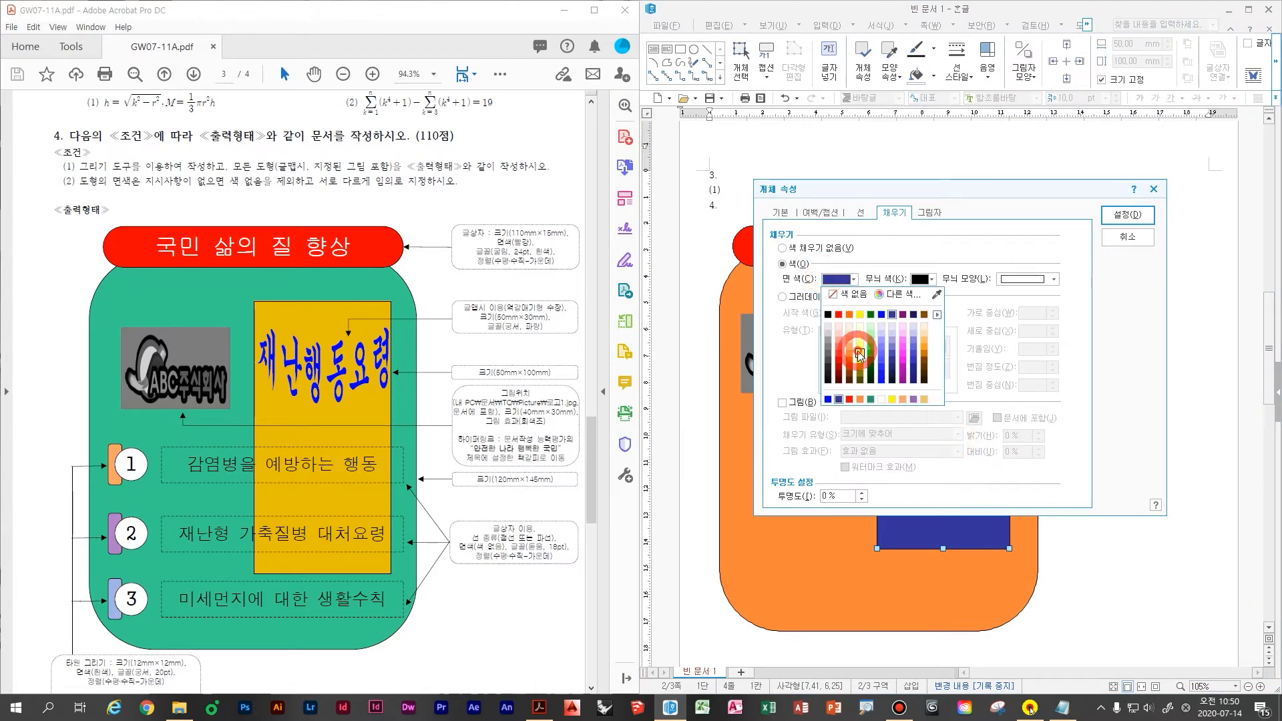
{"action": "left_click", "coordinate": [1127, 215]}
{"action": "left_click", "coordinate": [1117, 344]}
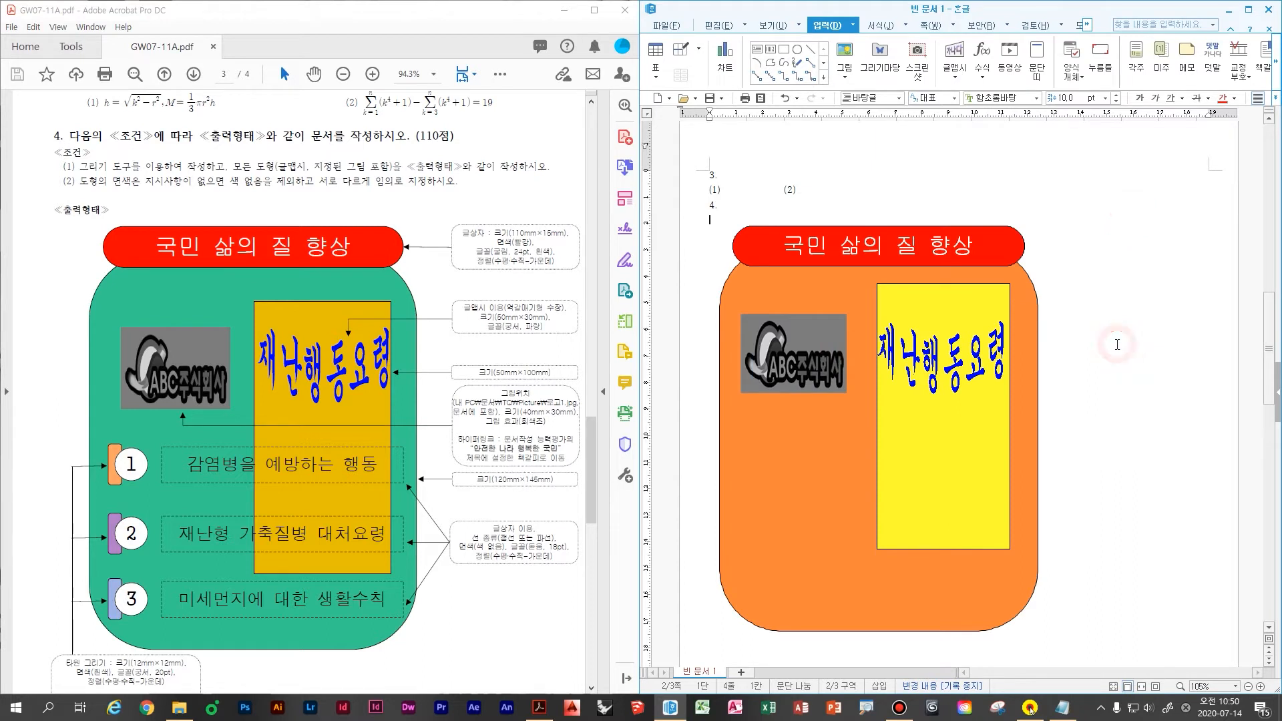
- Draw a narrow upright rectangle about 8 × 24 mm below the logo picture
{"action": "scroll", "coordinate": [1080, 358], "scroll_direction": "down", "scroll_amount": 1}
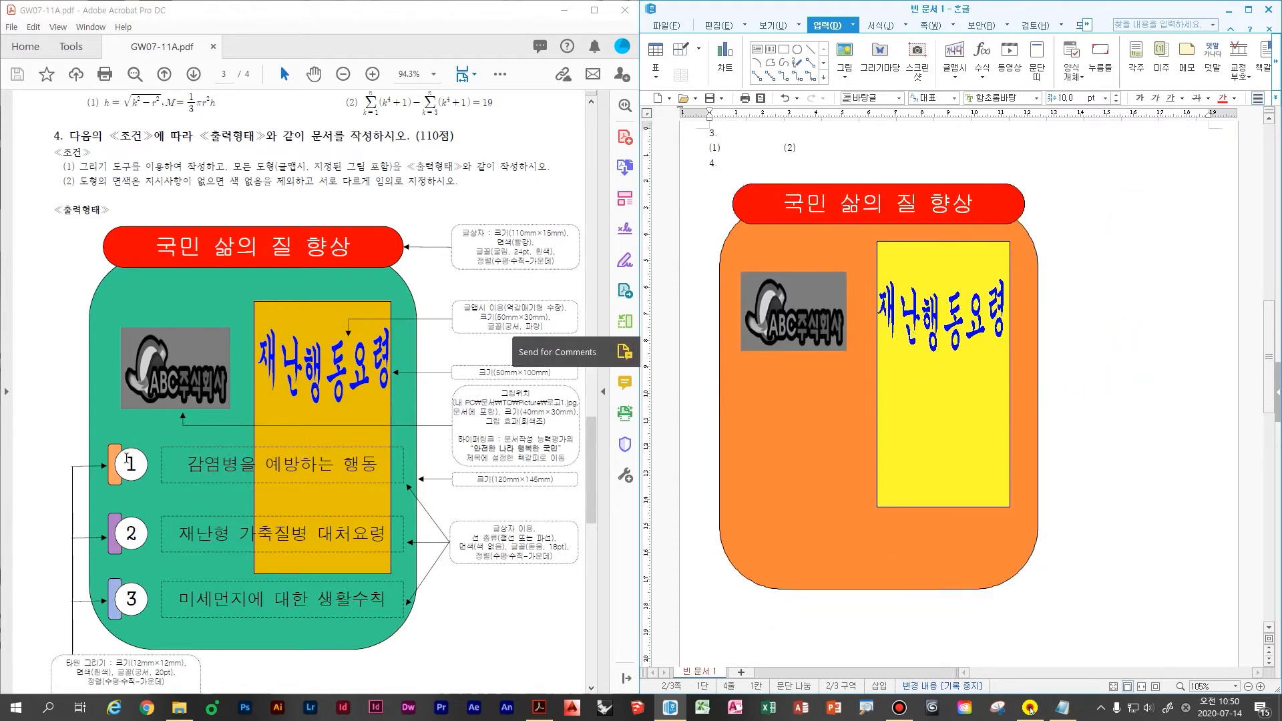
{"action": "scroll", "coordinate": [112, 475], "scroll_direction": "down", "scroll_amount": 2}
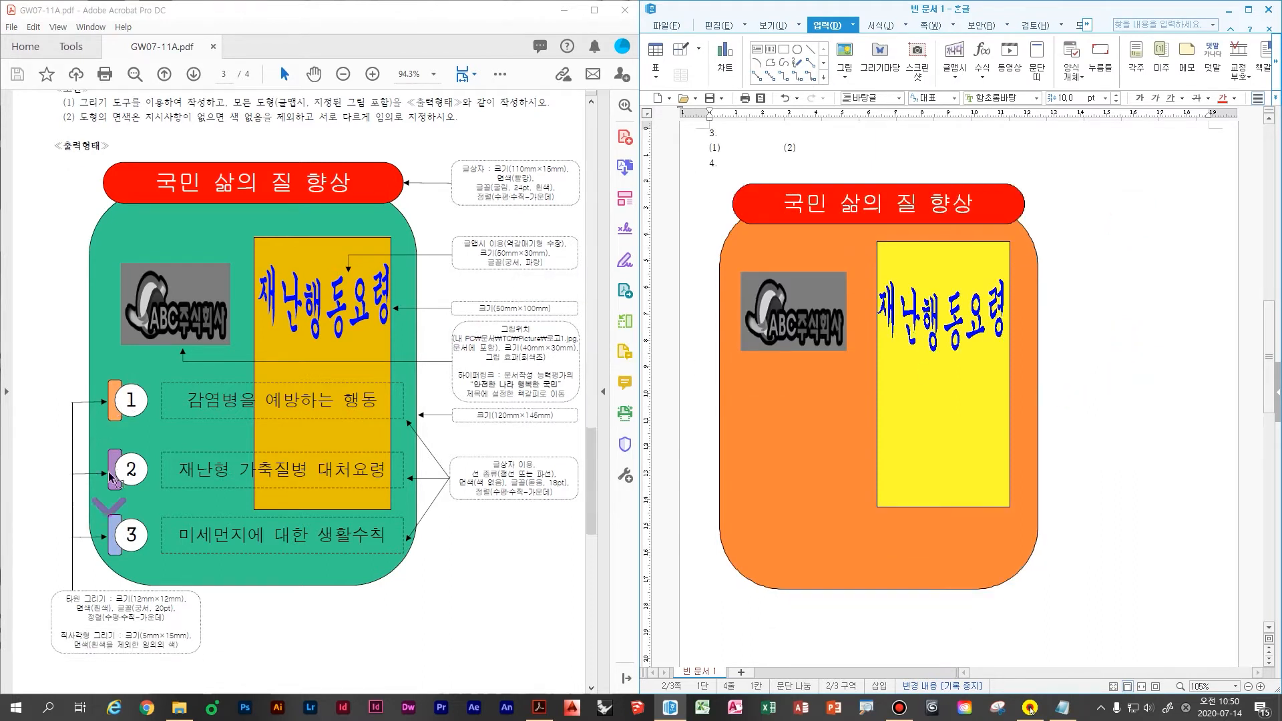
{"action": "left_click", "coordinate": [783, 51]}
{"action": "left_click_drag", "start_coordinate": [739, 368], "coordinate": [761, 430]}
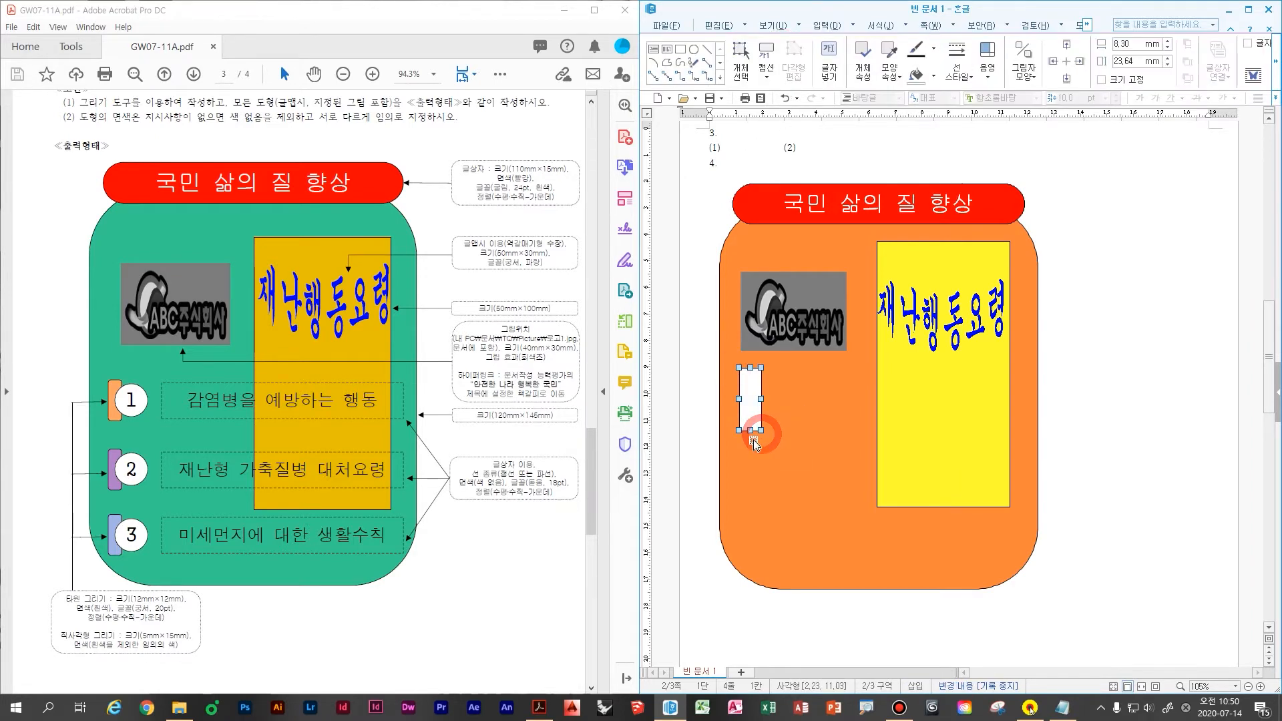
- Set the narrow rectangle below the logo to a locked size of 5 × 15 mm
{"action": "double_click", "coordinate": [749, 421]}
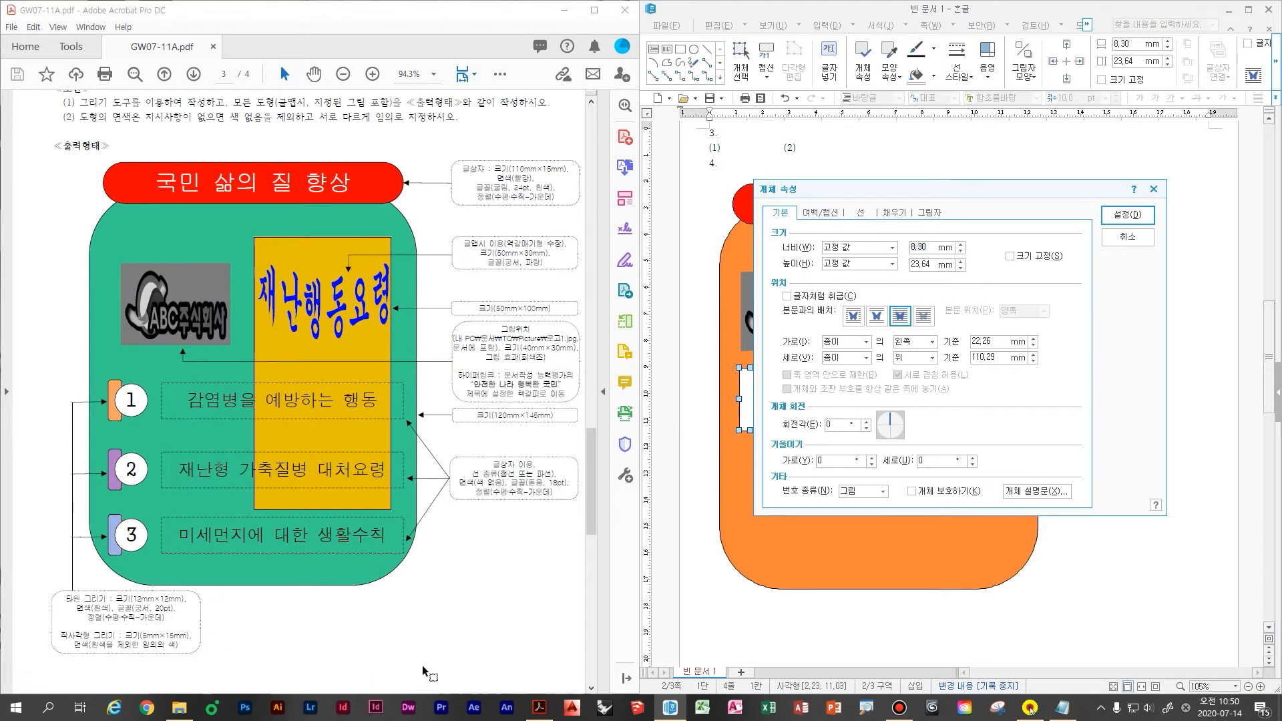
{"action": "key", "text": "Tab"}
{"action": "key", "text": "Tab"}
{"action": "type", "text": "15"}
{"action": "key", "text": "Tab"}
{"action": "key", "text": "space"}
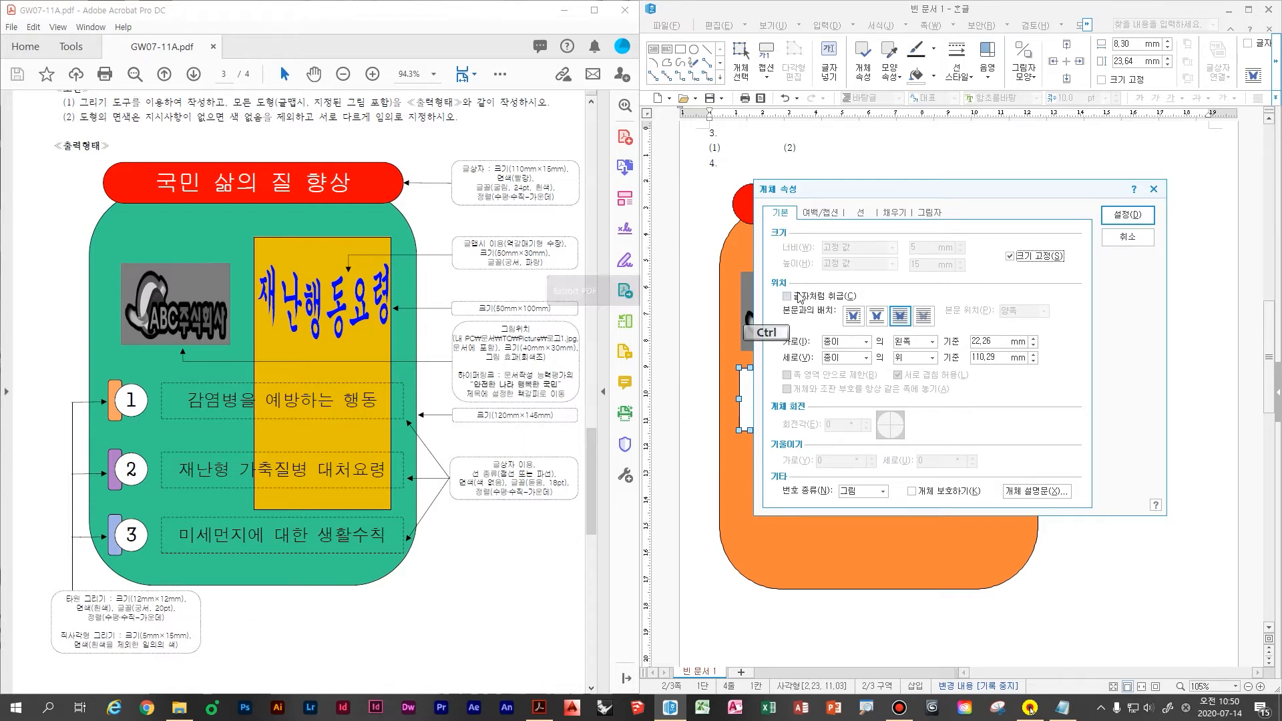
- Give the narrow rectangle rounded corners (둥근 모양) and a light green fill, and apply its properties
{"action": "key", "text": "ctrl+Tab"}
{"action": "key", "text": "ctrl+Tab"}
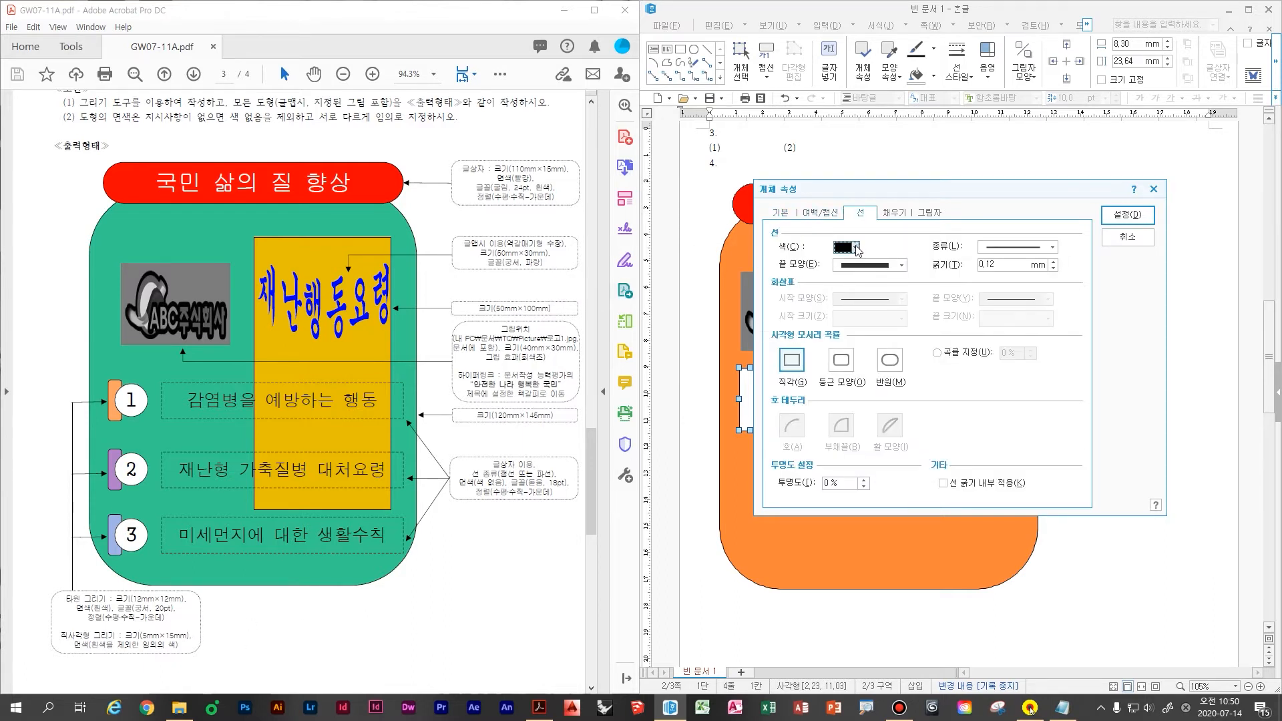
{"action": "left_click", "coordinate": [852, 377]}
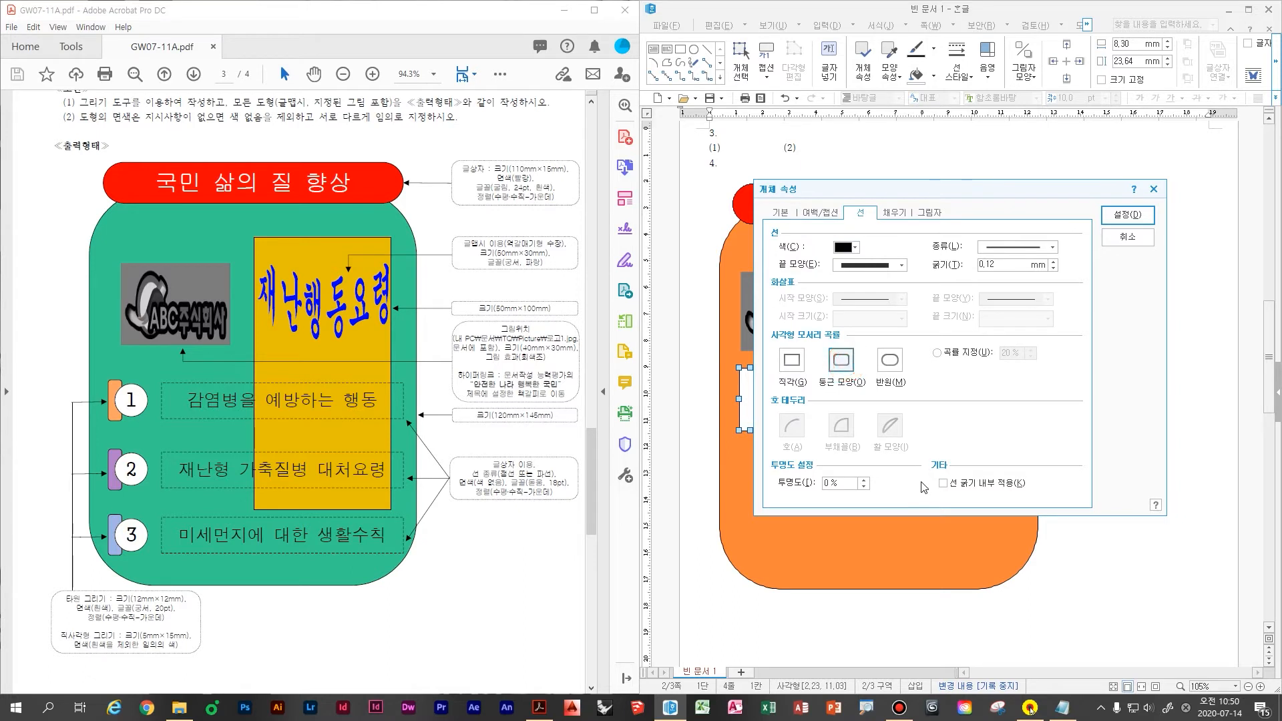
{"action": "key", "text": "ctrl+Tab"}
{"action": "left_click", "coordinate": [842, 280]}
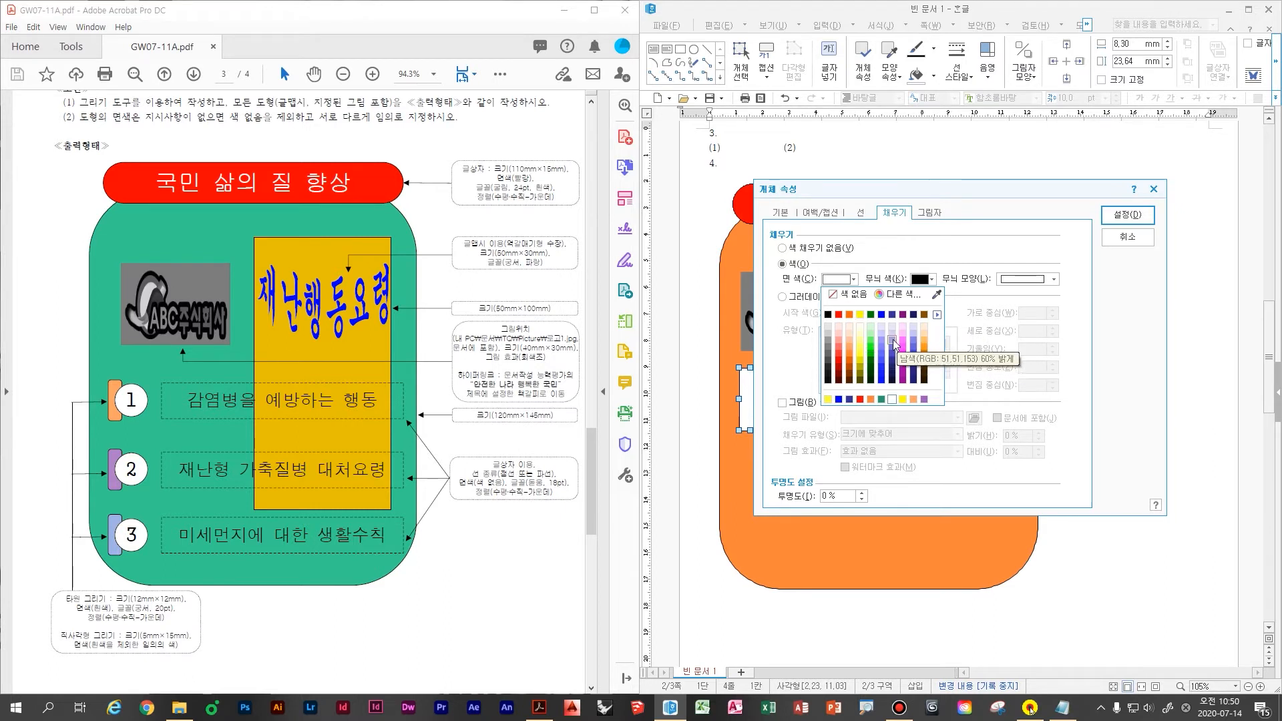
{"action": "left_click", "coordinate": [870, 338]}
{"action": "left_click", "coordinate": [1118, 213]}
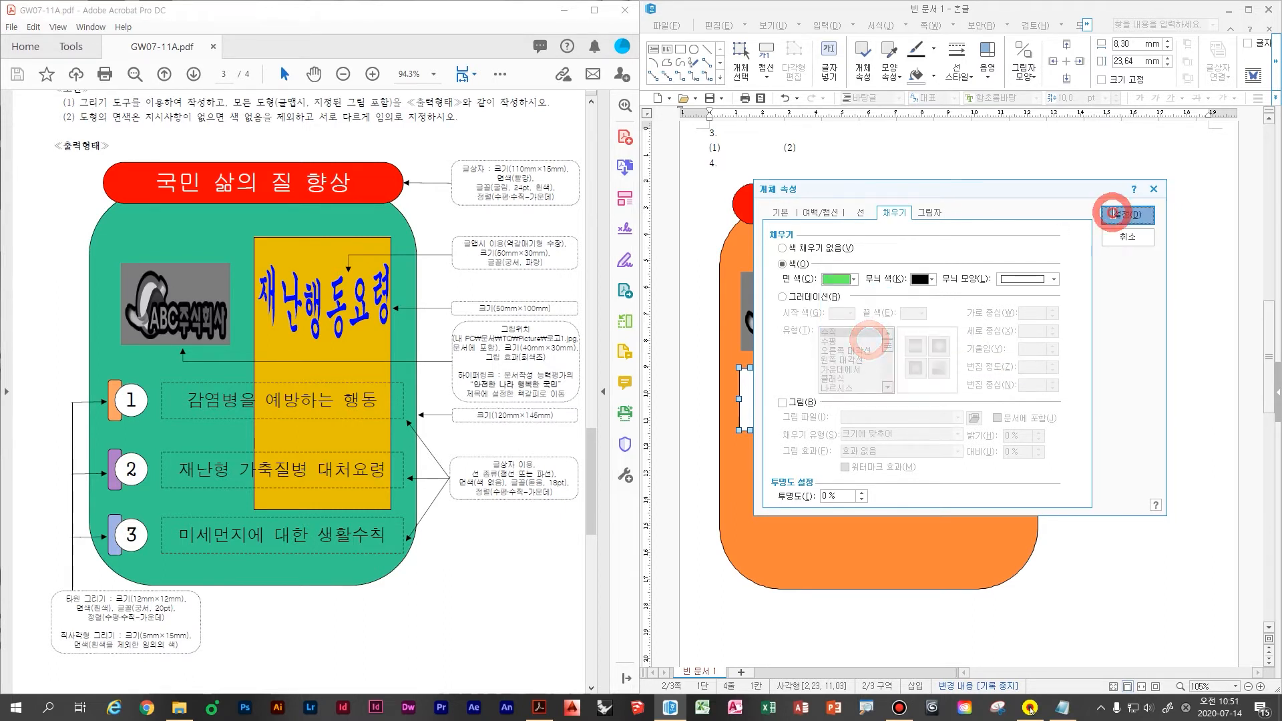
- Draw an ellipse just beside the green bar and set it to a locked size of 12 × 12 mm
{"action": "left_click", "coordinate": [696, 50]}
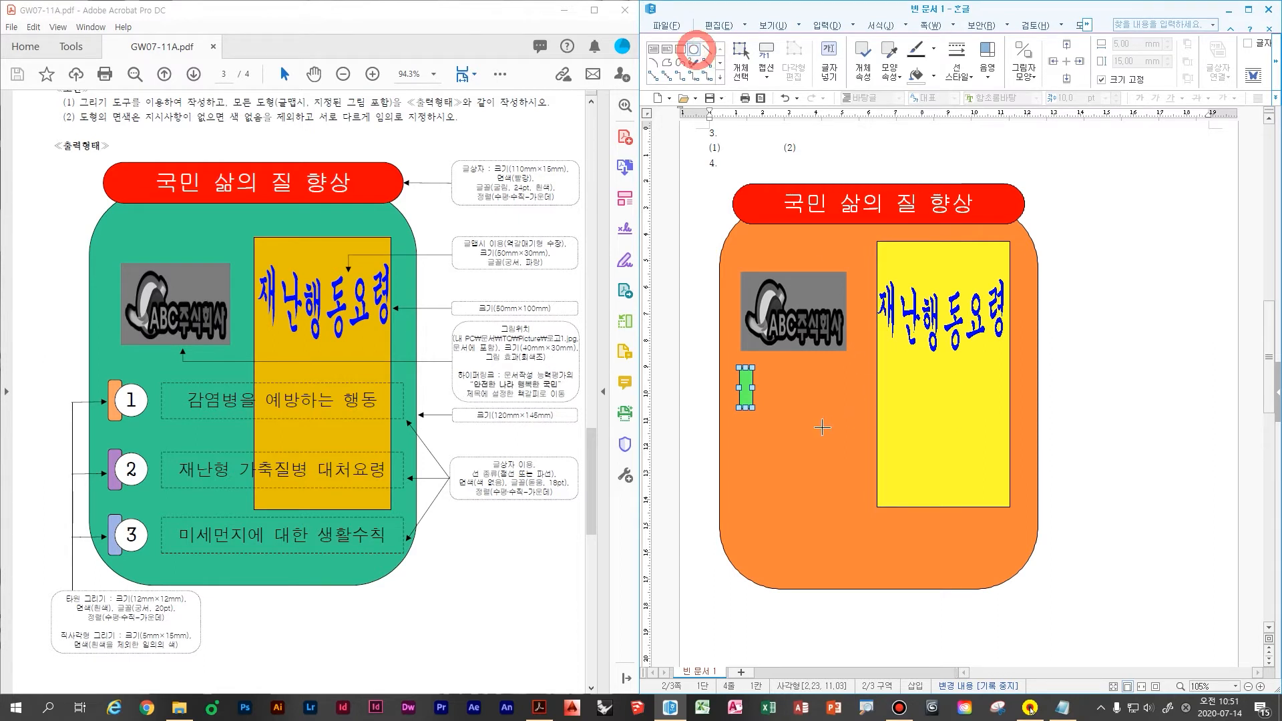
{"action": "left_click_drag", "start_coordinate": [760, 381], "coordinate": [810, 435]}
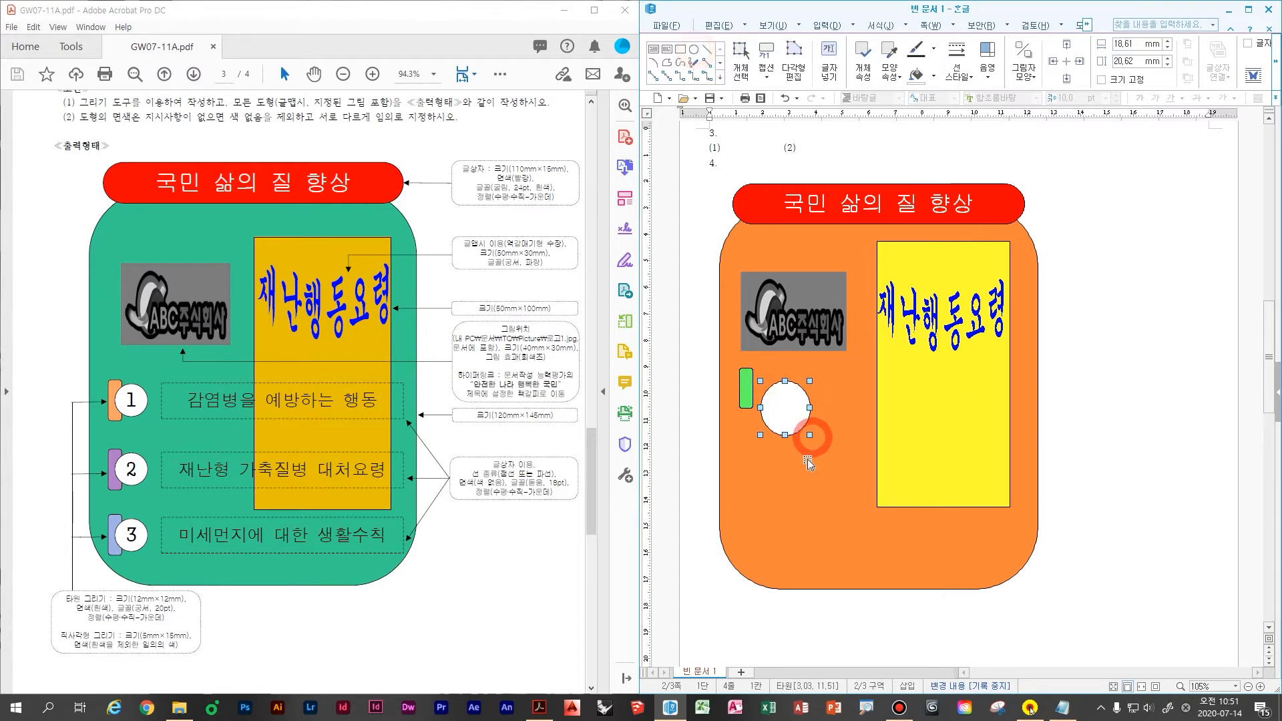
{"action": "double_click", "coordinate": [786, 408]}
{"action": "key", "text": "ctrl+Tab"}
{"action": "key", "text": "ctrl+Tab"}
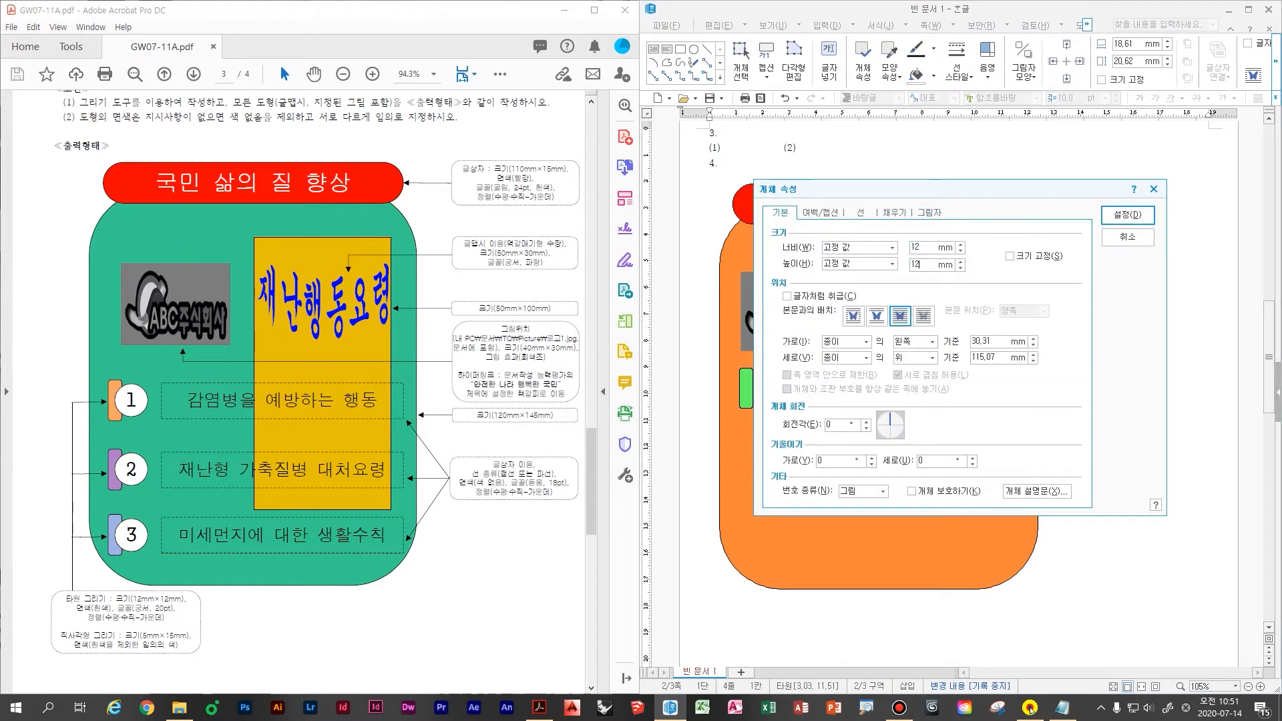
{"action": "key", "text": "alt+s"}
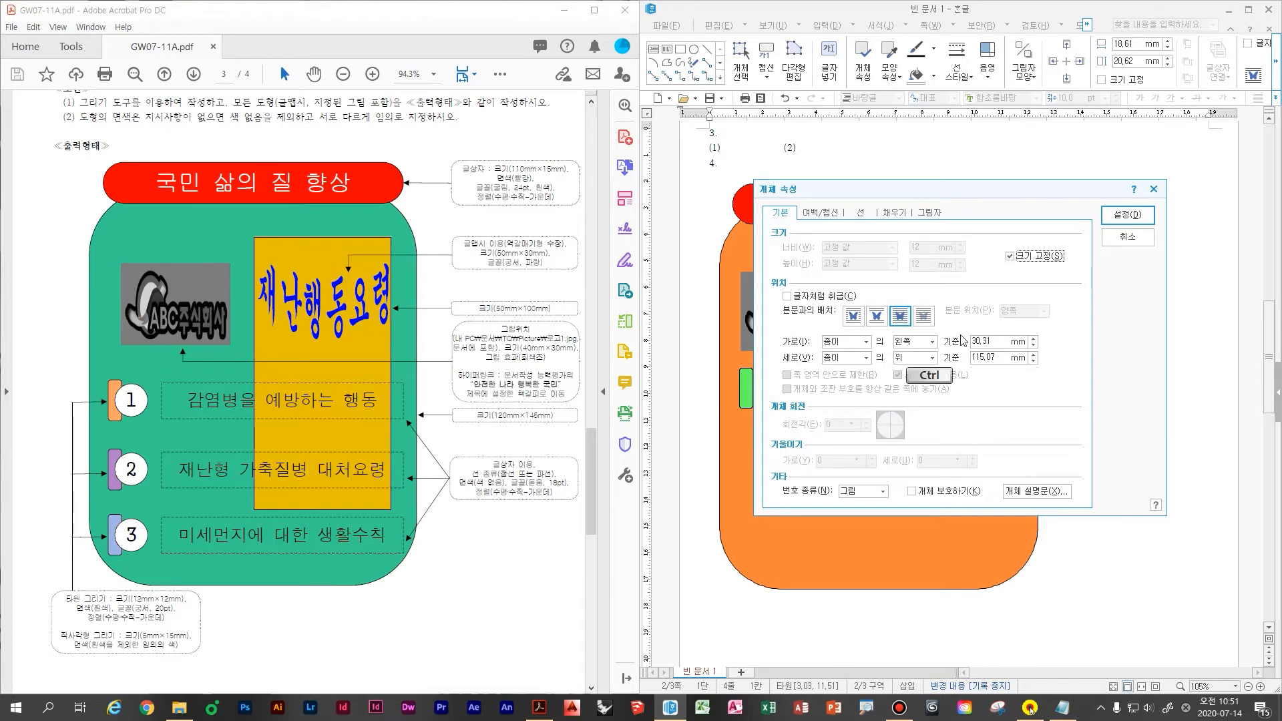
- Fill the circle with white from the theme colours and apply its properties
{"action": "key", "text": "ctrl+Tab"}
{"action": "key", "text": "ctrl+Tab"}
{"action": "key", "text": "ctrl+Tab"}
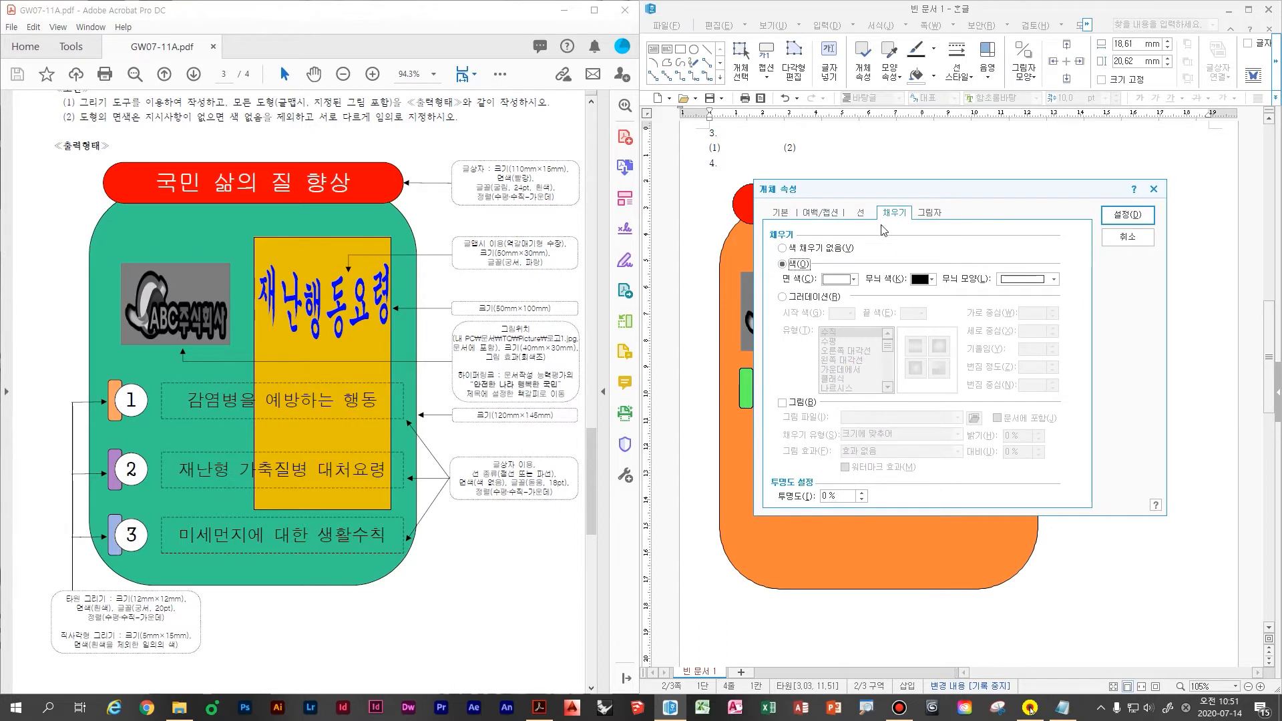
{"action": "left_click", "coordinate": [851, 280]}
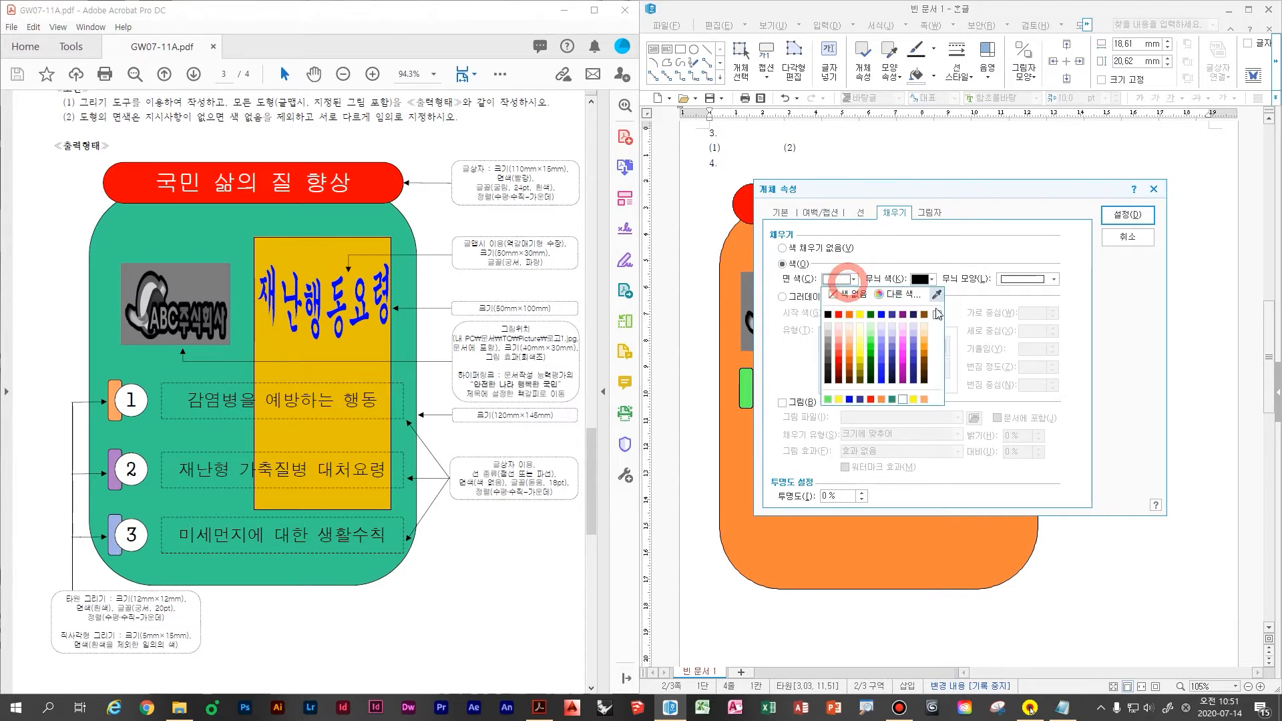
{"action": "left_click", "coordinate": [937, 314]}
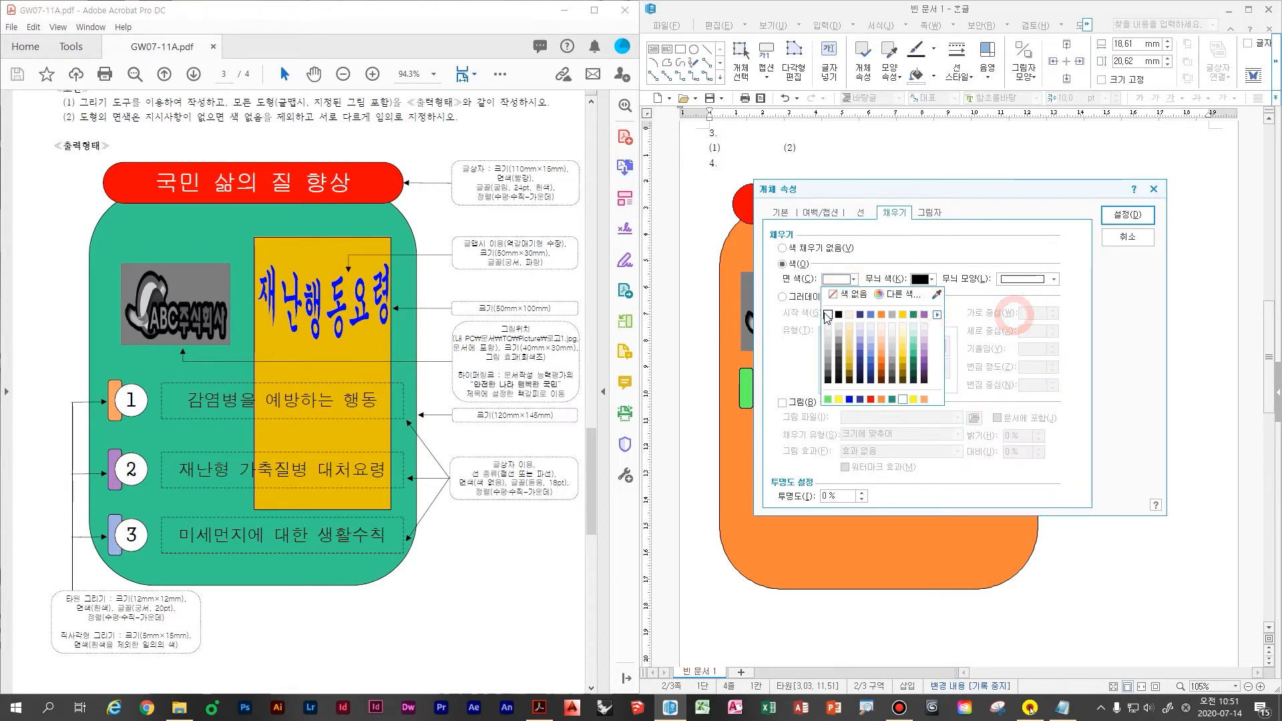
{"action": "left_click", "coordinate": [828, 315]}
{"action": "left_click", "coordinate": [1126, 215]}
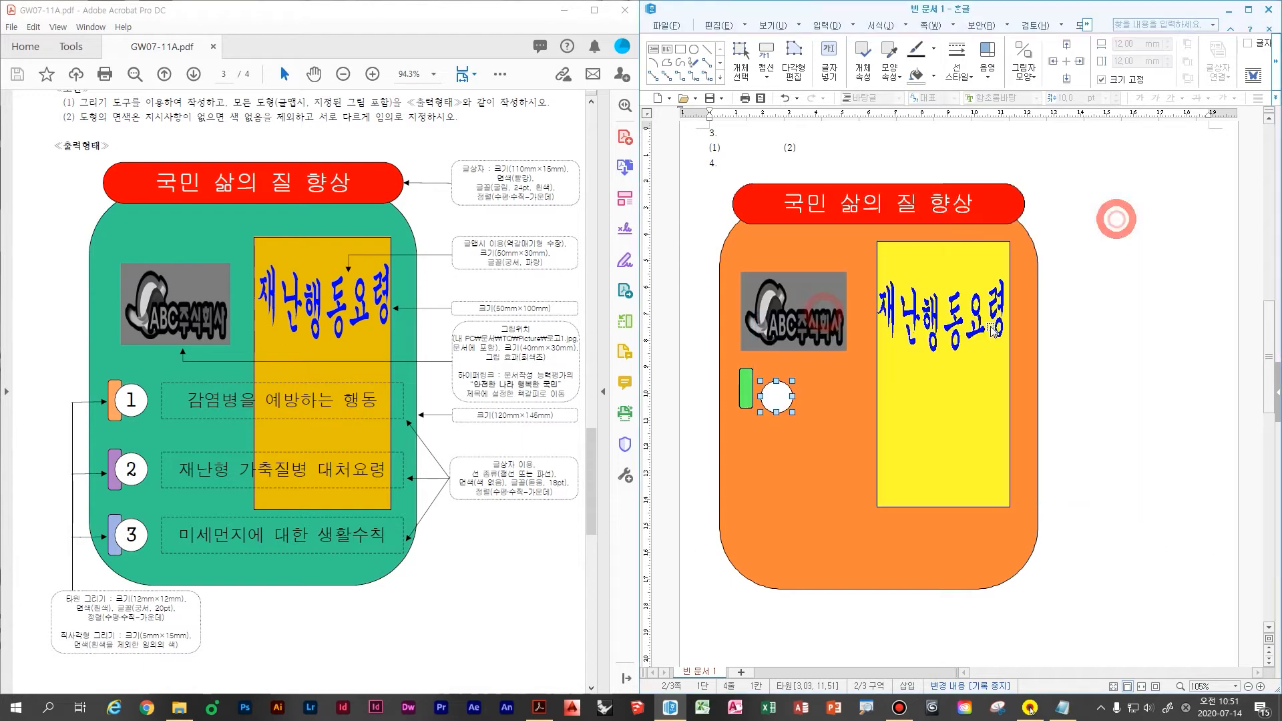
- Move the white circle so it overlaps the green bar, and enter the number 1 inside it
{"action": "left_click_drag", "start_coordinate": [776, 396], "coordinate": [761, 388]}
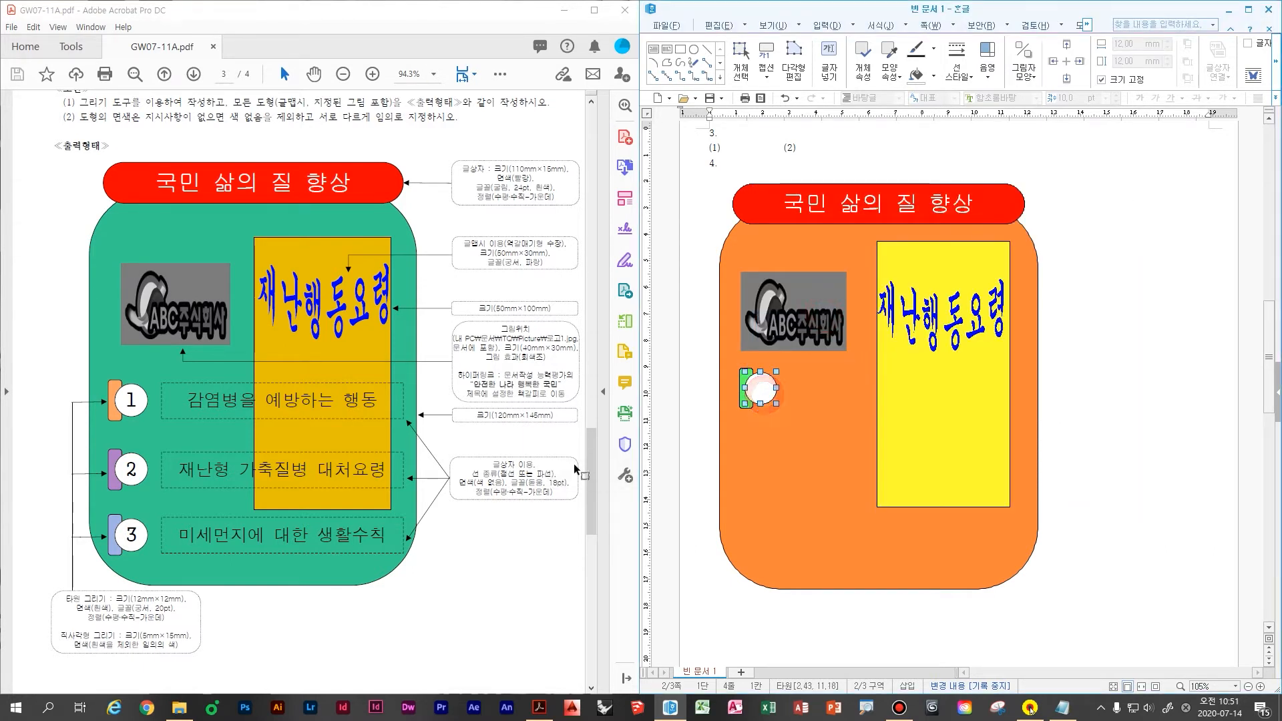
{"action": "right_click", "coordinate": [768, 393]}
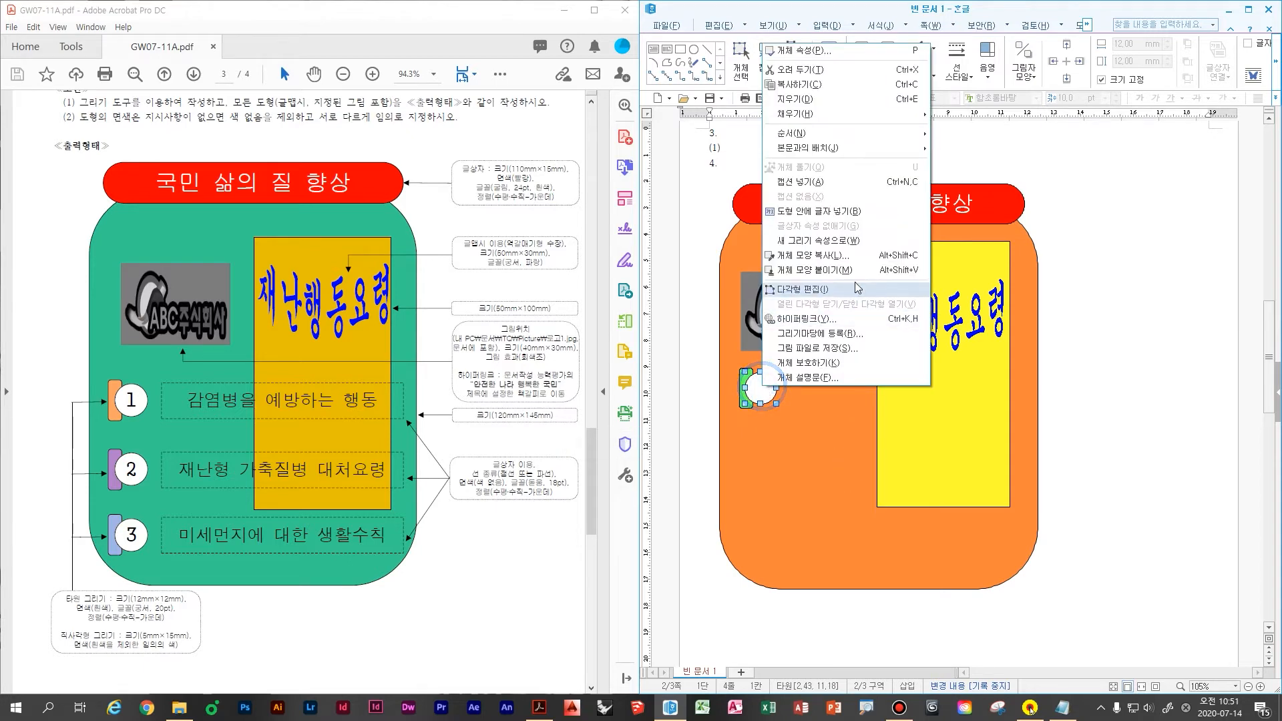
{"action": "left_click", "coordinate": [871, 214]}
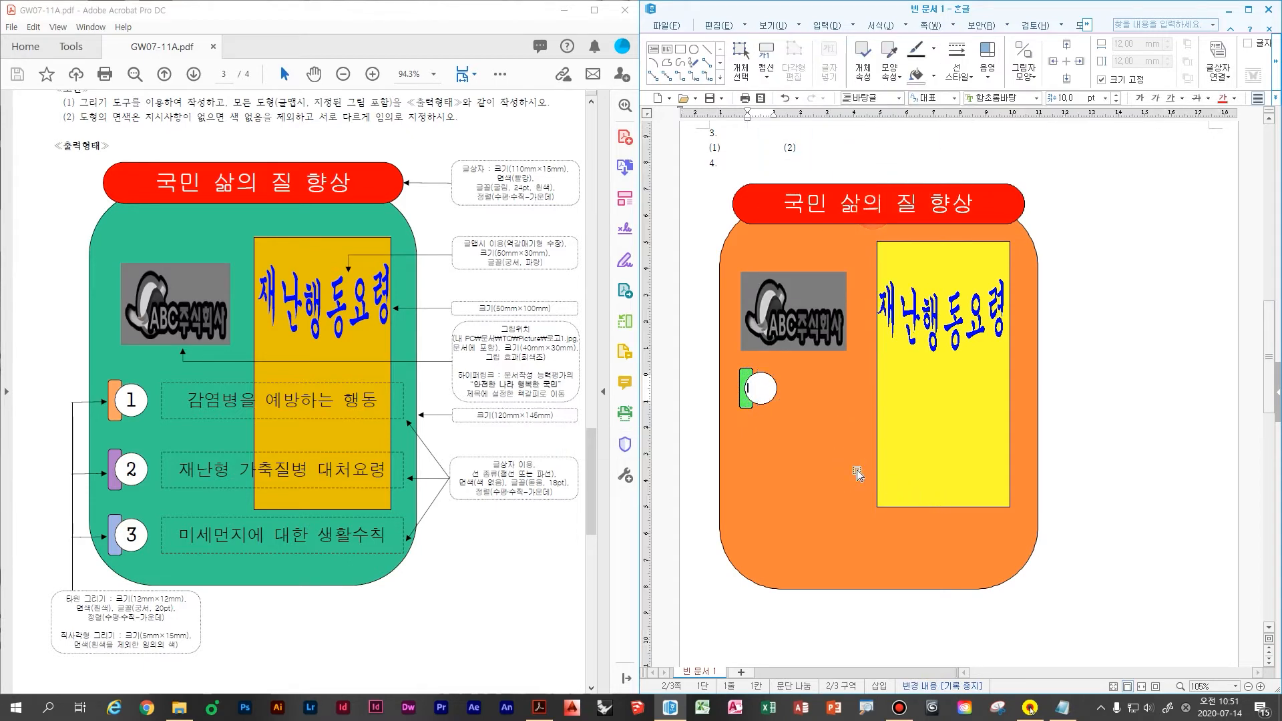
- Format the number in the circle as centred 궁서, 20 pt, and leave the shape
{"action": "key", "text": "ctrl+a"}
{"action": "left_click", "coordinate": [1001, 98]}
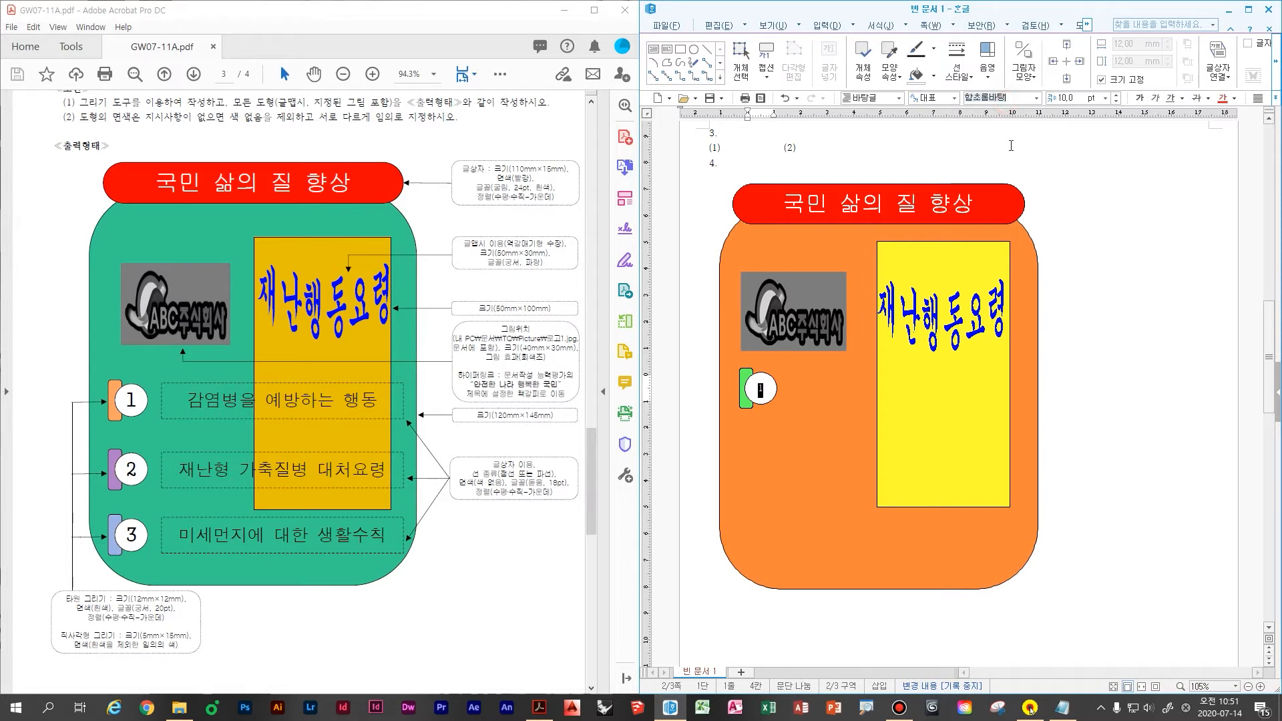
{"action": "type", "text": "궁서"}
{"action": "left_click", "coordinate": [1074, 99]}
{"action": "left_click", "coordinate": [884, 332]}
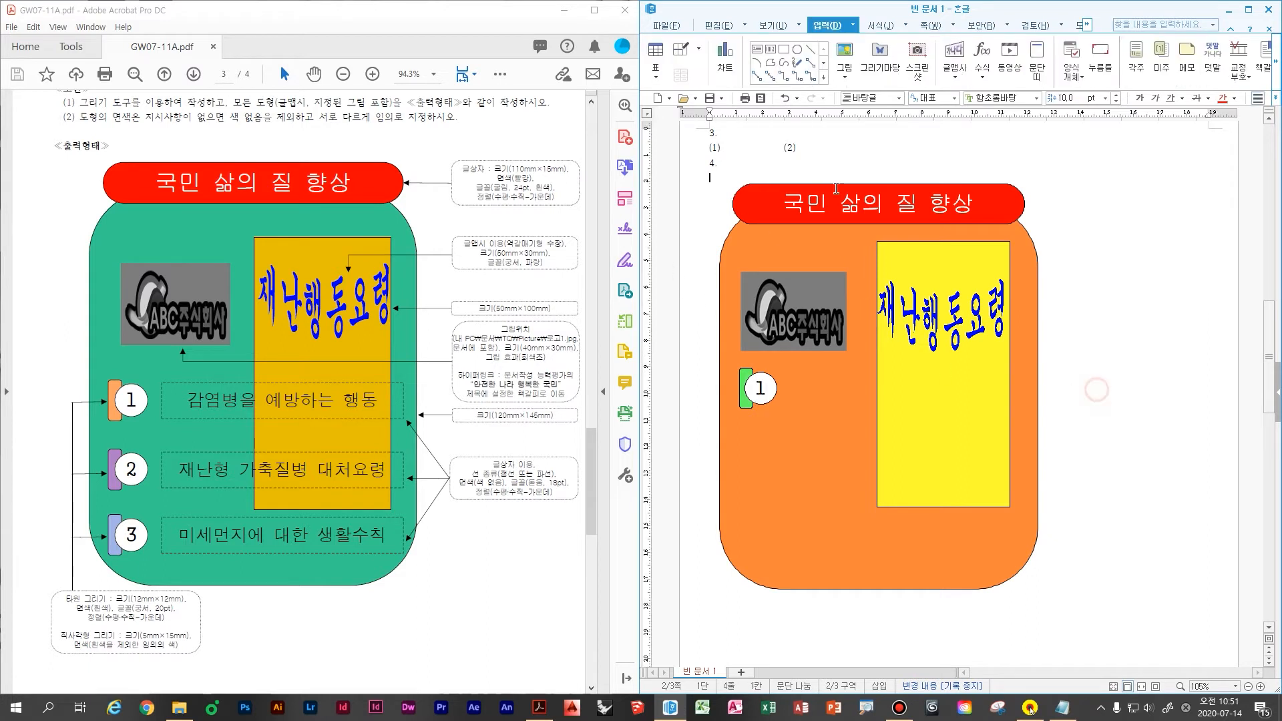
- Draw a rectangle about 90 × 15 mm beside the numbered circle and set it to no fill (색 채우기 없음)
{"action": "left_click", "coordinate": [784, 51]}
{"action": "left_click_drag", "start_coordinate": [786, 371], "coordinate": [1025, 410]}
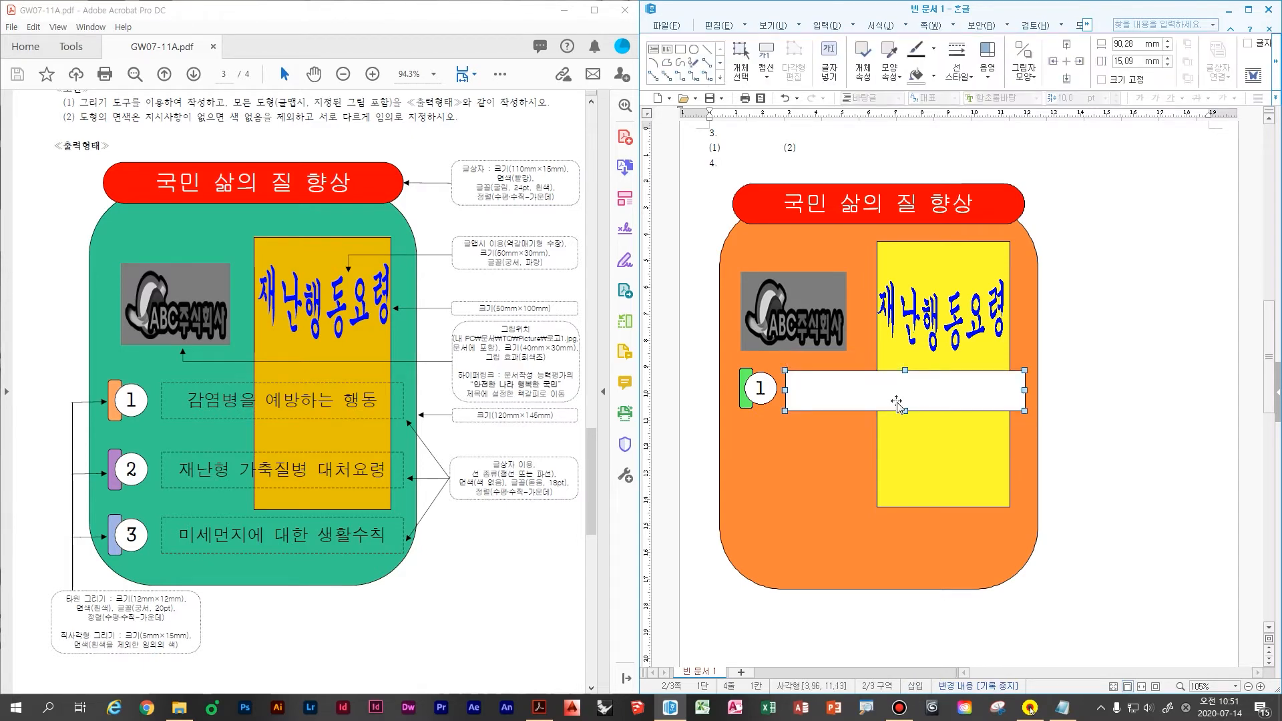
{"action": "double_click", "coordinate": [898, 403]}
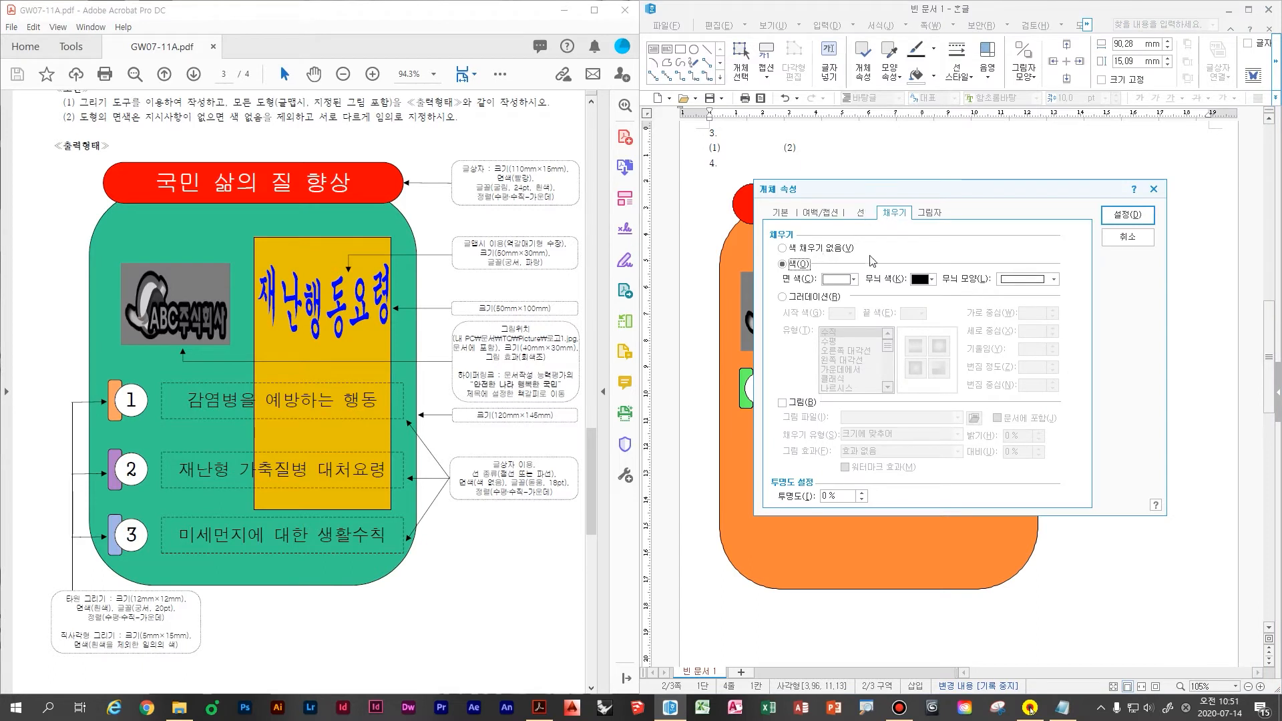
{"action": "left_click", "coordinate": [838, 247]}
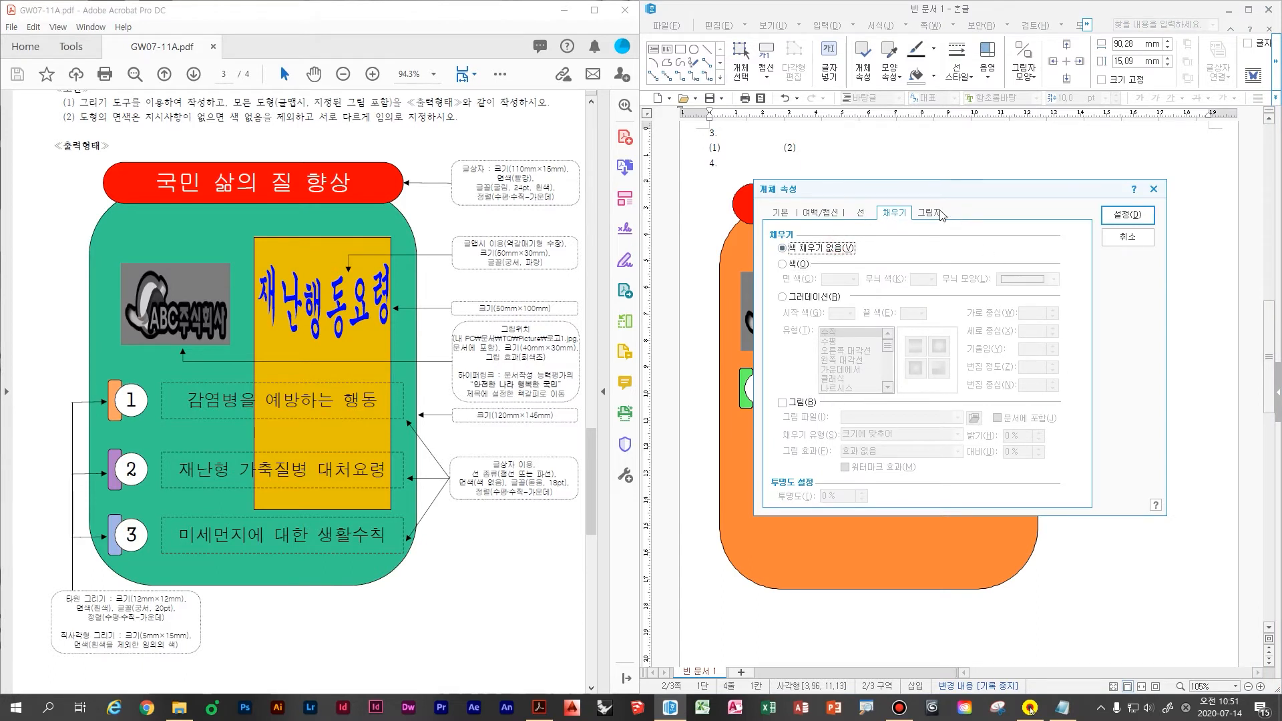
- Change the unfilled rectangle's outline to a dashed line (파선) and apply its properties
{"action": "left_click", "coordinate": [862, 212]}
{"action": "left_click", "coordinate": [1052, 247]}
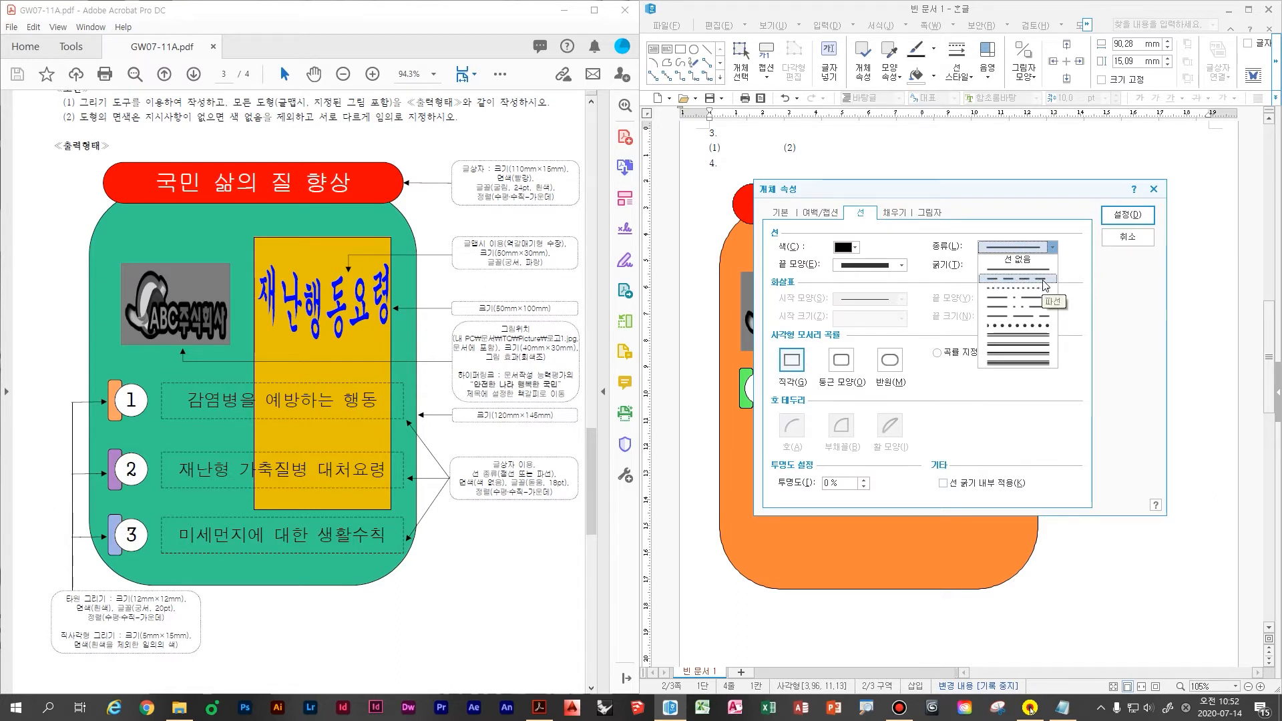
{"action": "left_click", "coordinate": [1043, 278]}
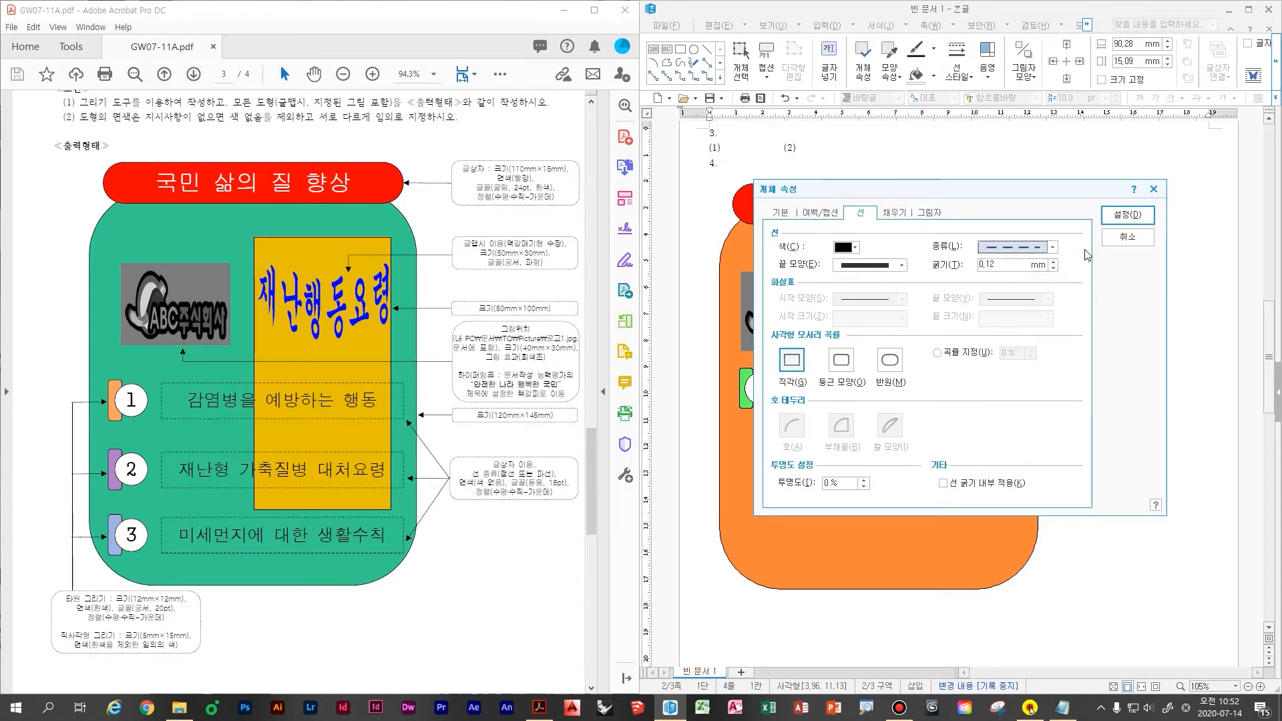
{"action": "left_click", "coordinate": [1126, 214]}
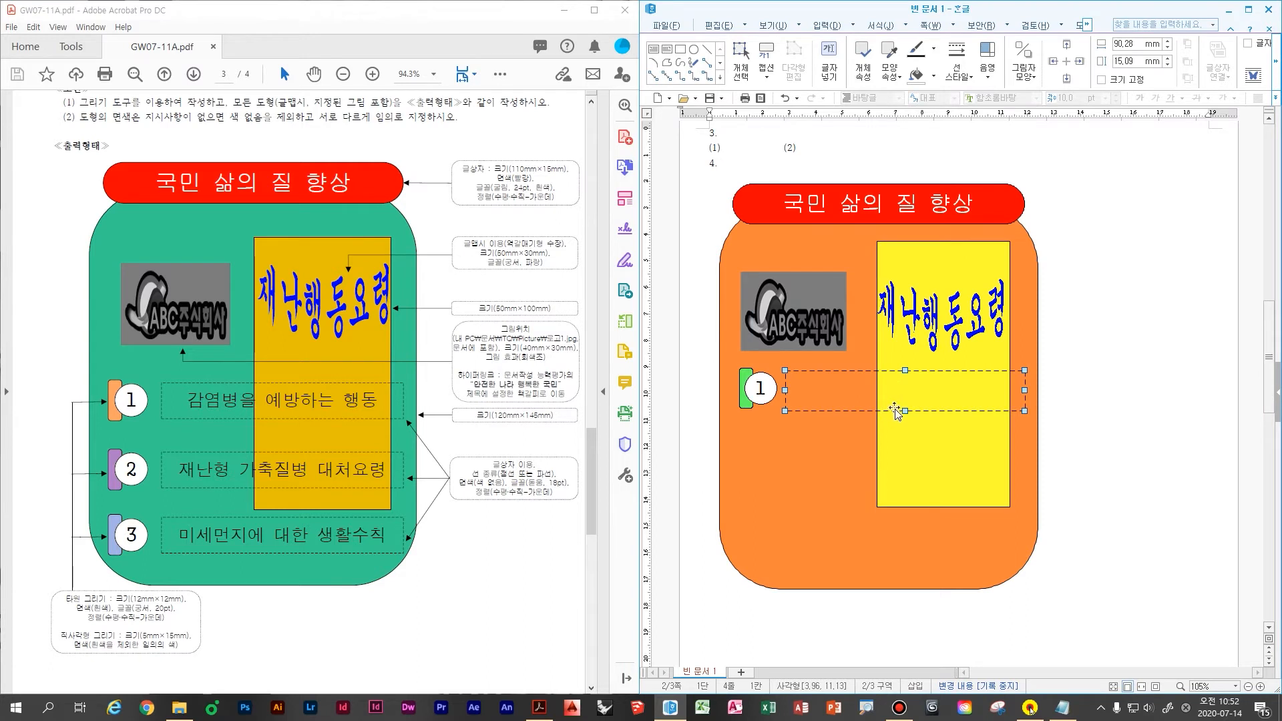
- Enter the text "감염병을 예방하는 행동" inside the dashed rectangle
{"action": "right_click", "coordinate": [835, 389]}
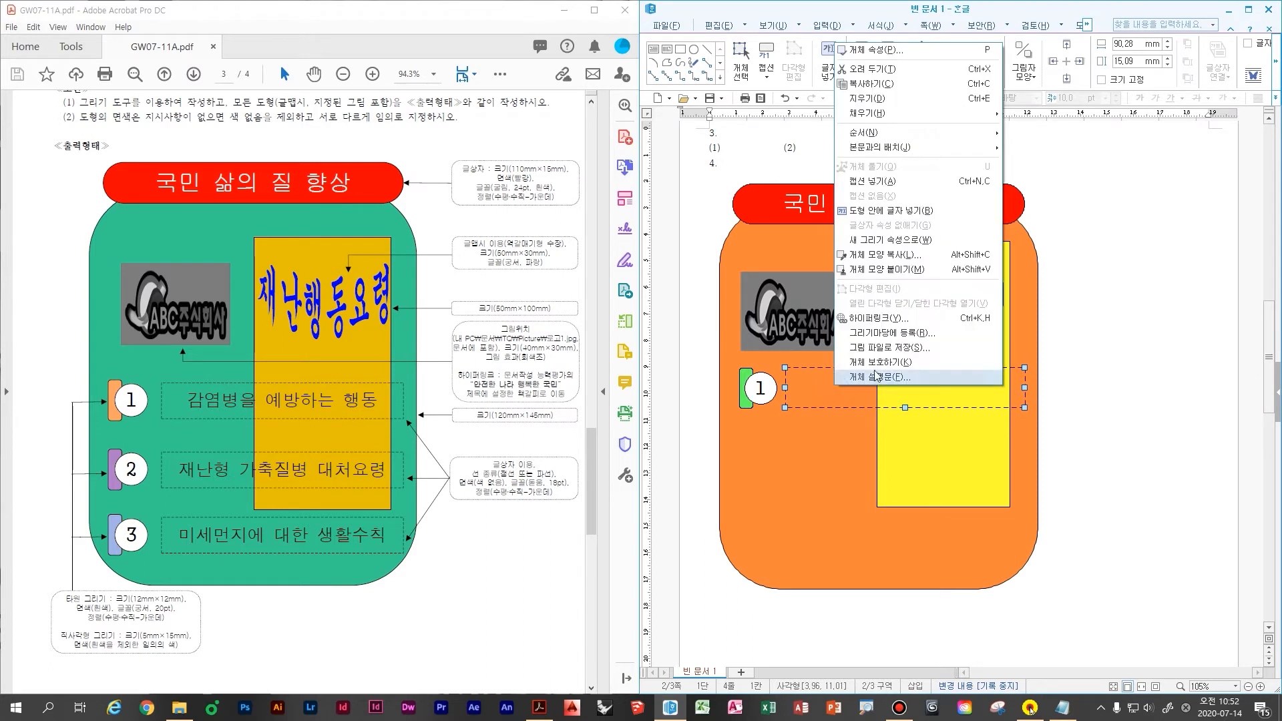
{"action": "left_click", "coordinate": [947, 213]}
{"action": "type", "text": "감염"}
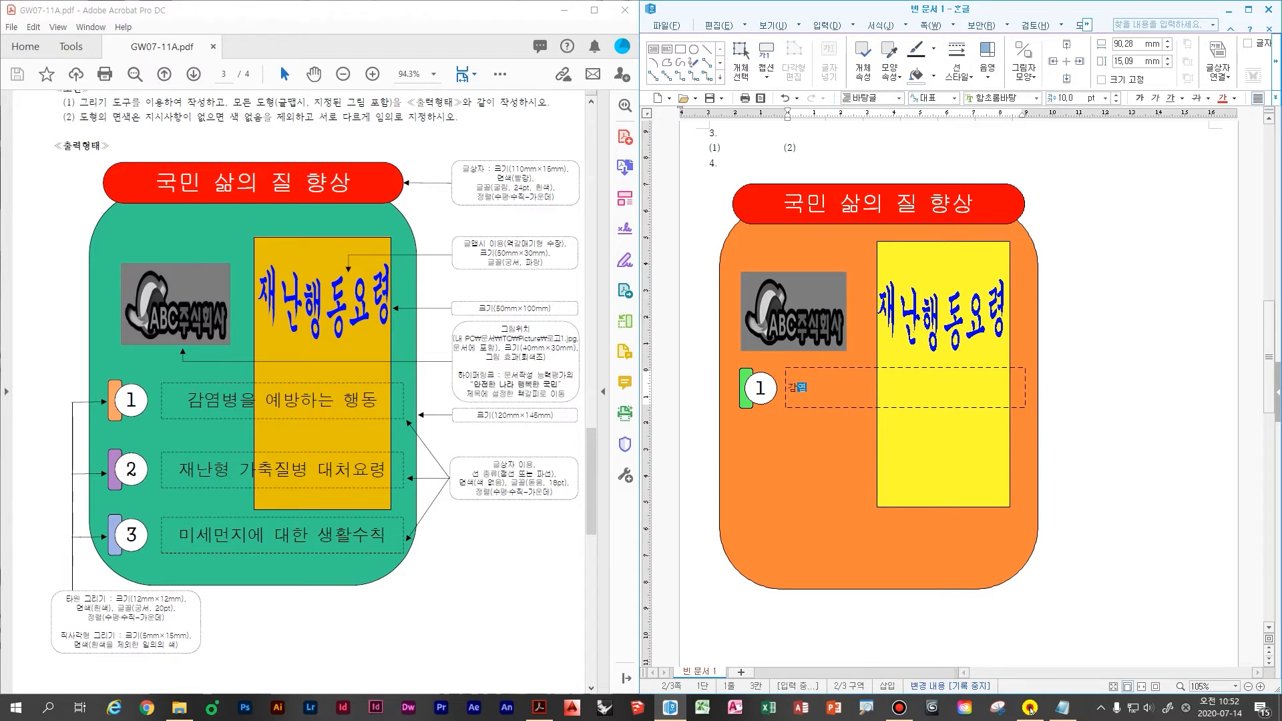
{"action": "type", "text": "병을 예방하는 행동"}
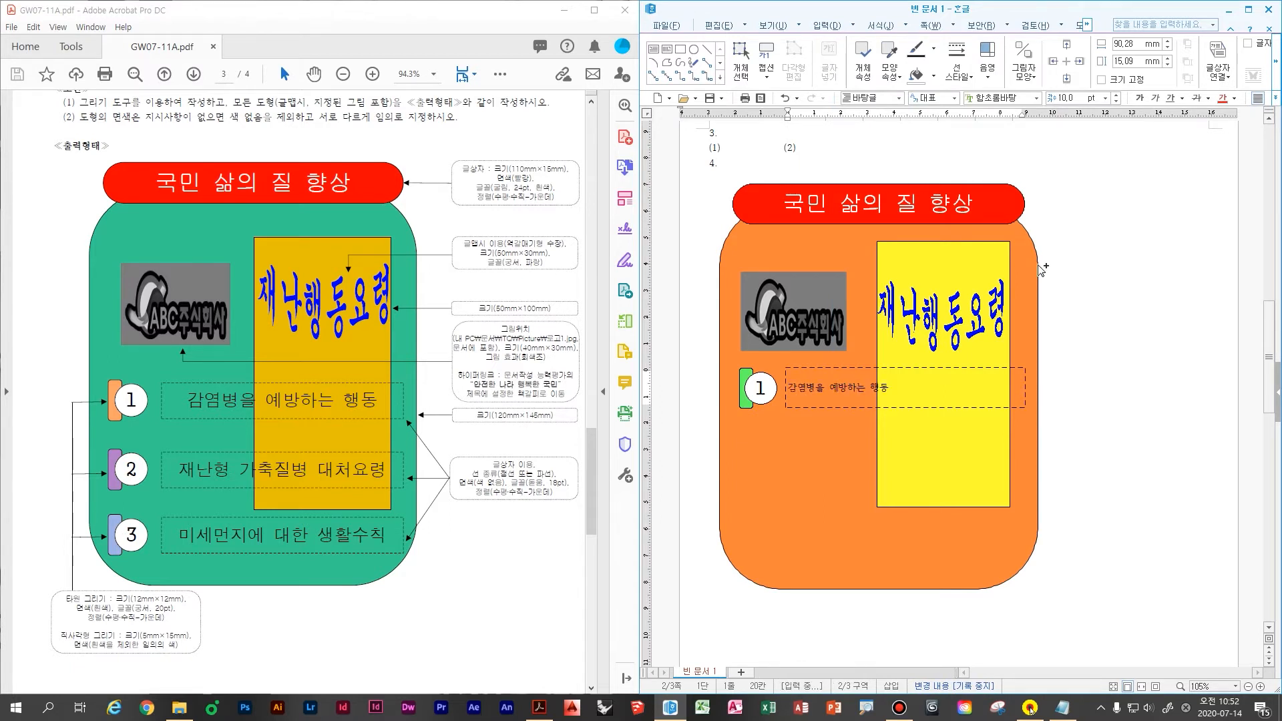
- Centre the text in the dashed box and format it as 돋움, 18 pt
{"action": "key", "text": "shift+Home"}
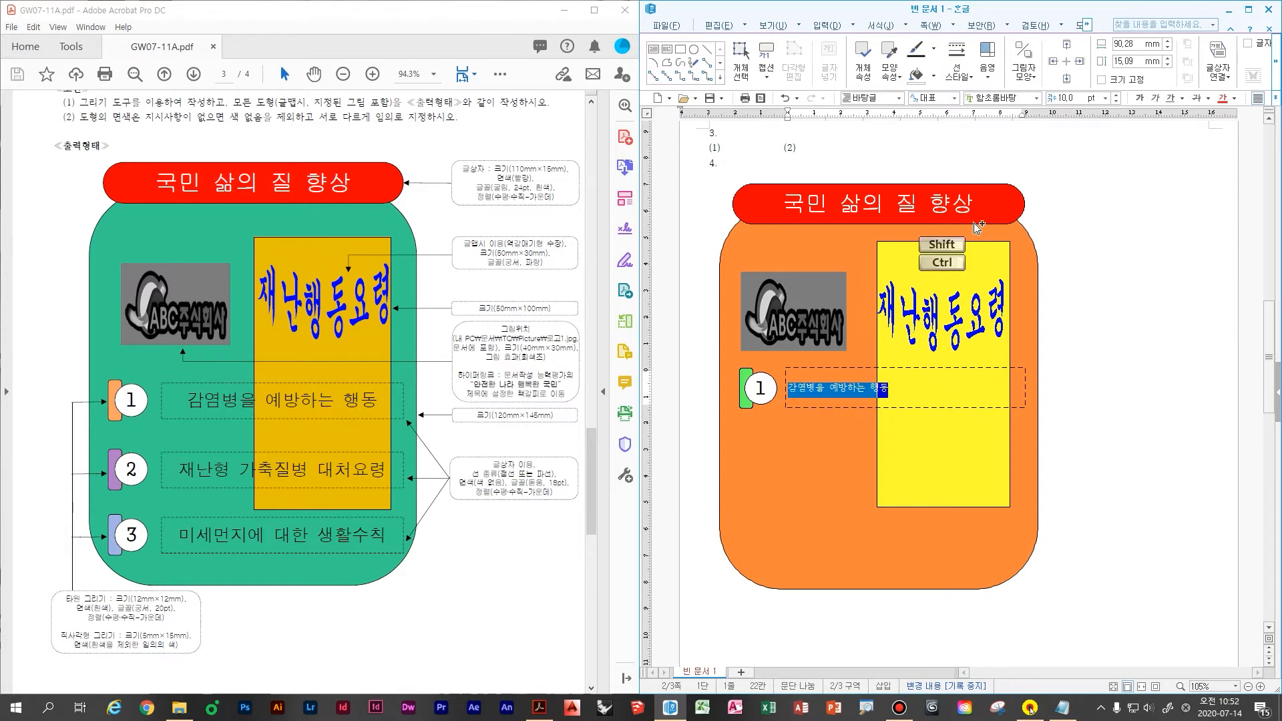
{"action": "key", "text": "ctrl+shift+c"}
{"action": "left_click", "coordinate": [1003, 97]}
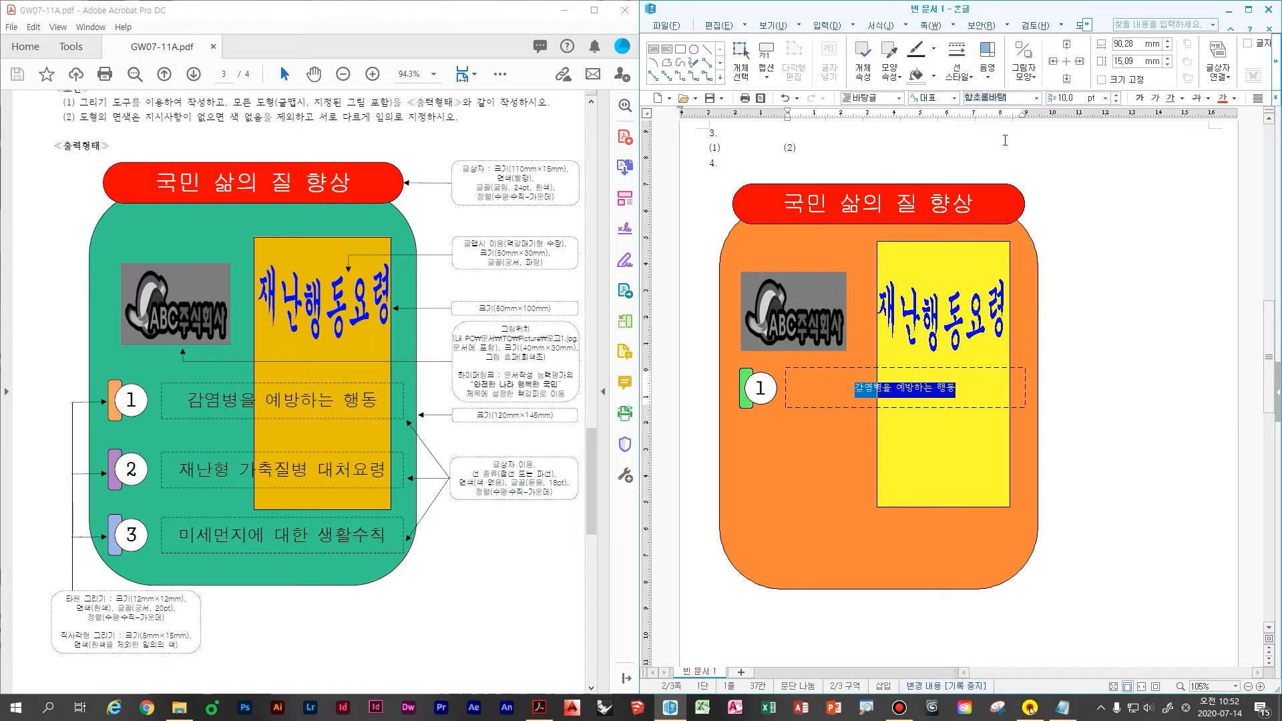
{"action": "type", "text": "돋움"}
{"action": "key", "text": "Return"}
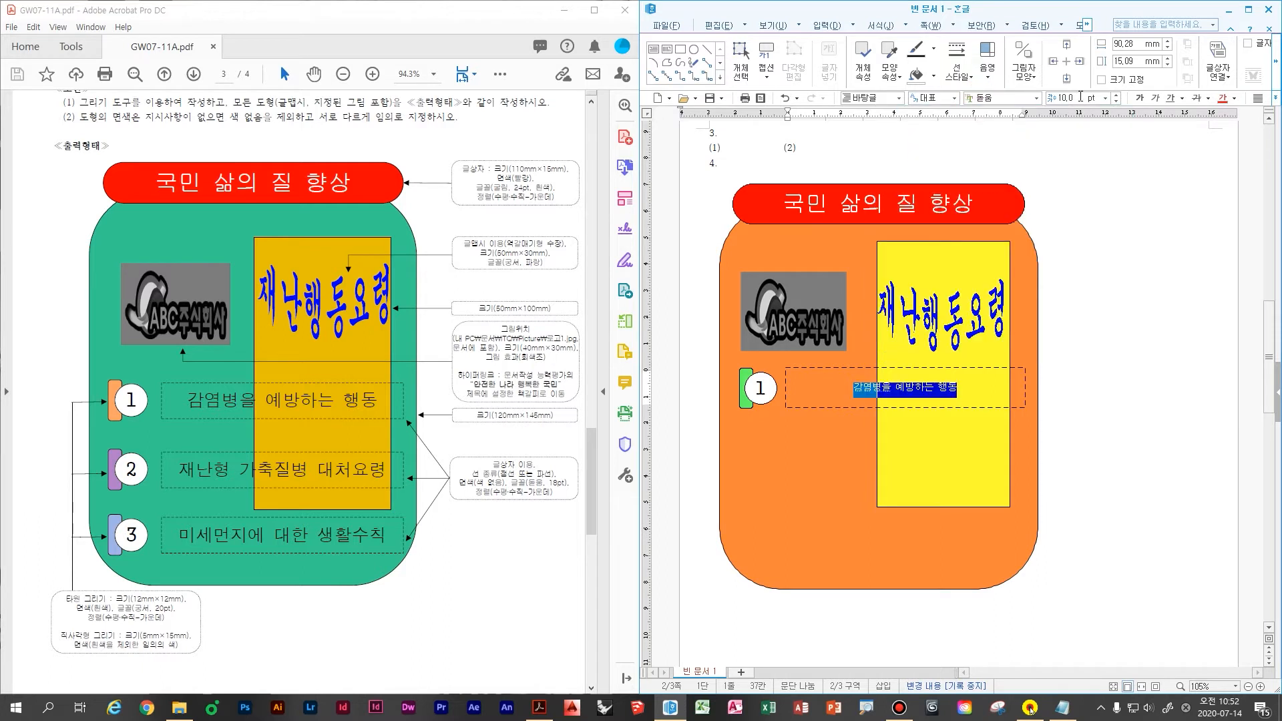
{"action": "left_click", "coordinate": [1075, 96]}
{"action": "type", "text": "18"}
{"action": "key", "text": "Return"}
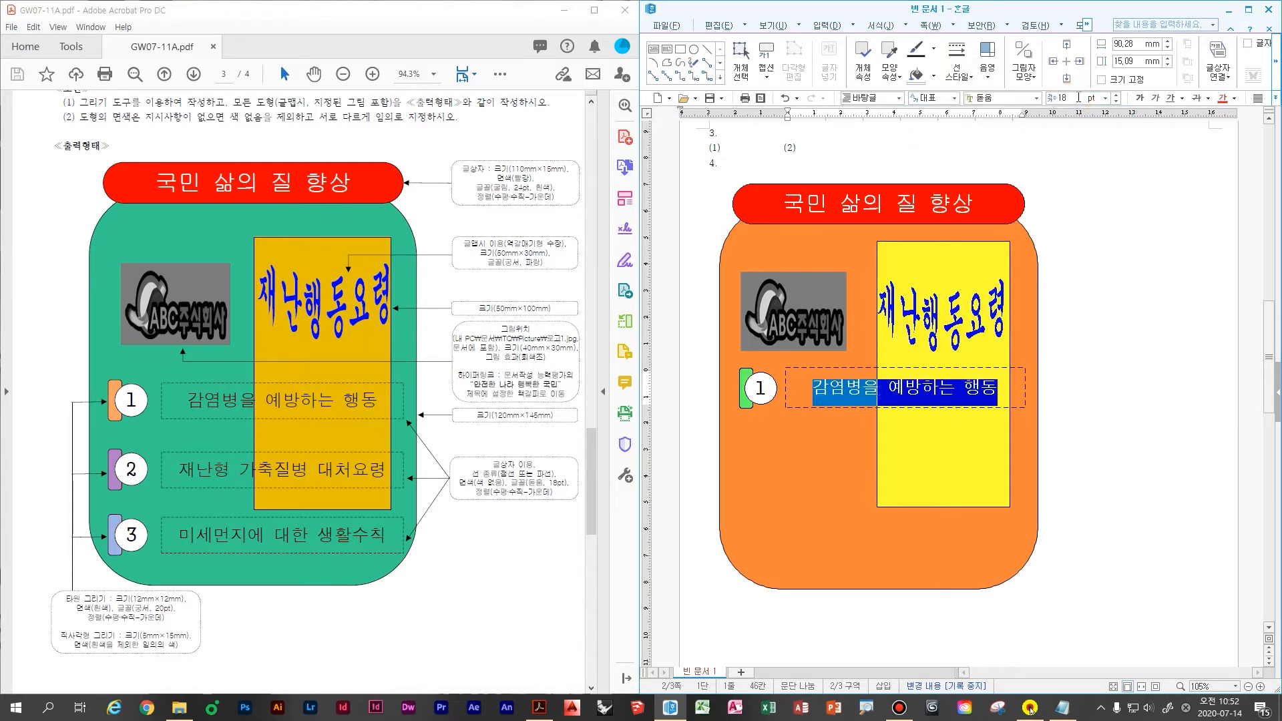
{"action": "left_click", "coordinate": [1148, 389]}
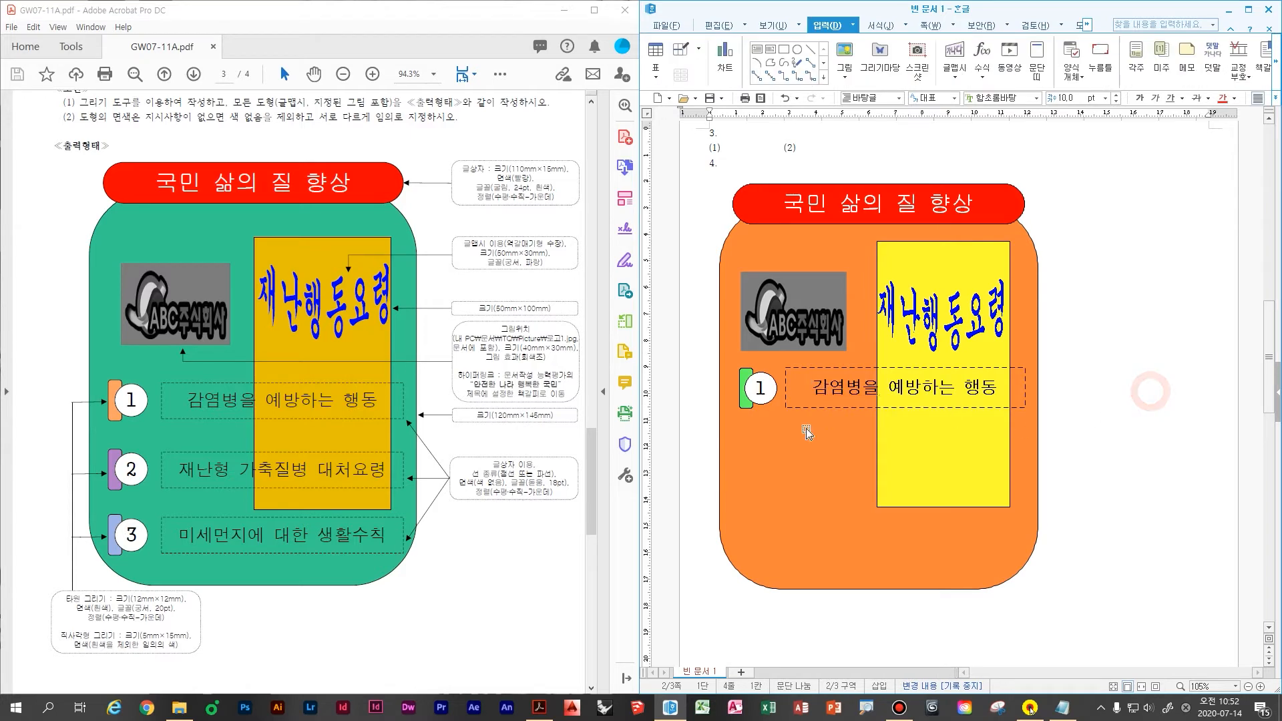
- Select the green bar, numbered circle and dashed text box together and place two copies of the row evenly spaced below it
{"action": "left_click", "coordinate": [746, 374]}
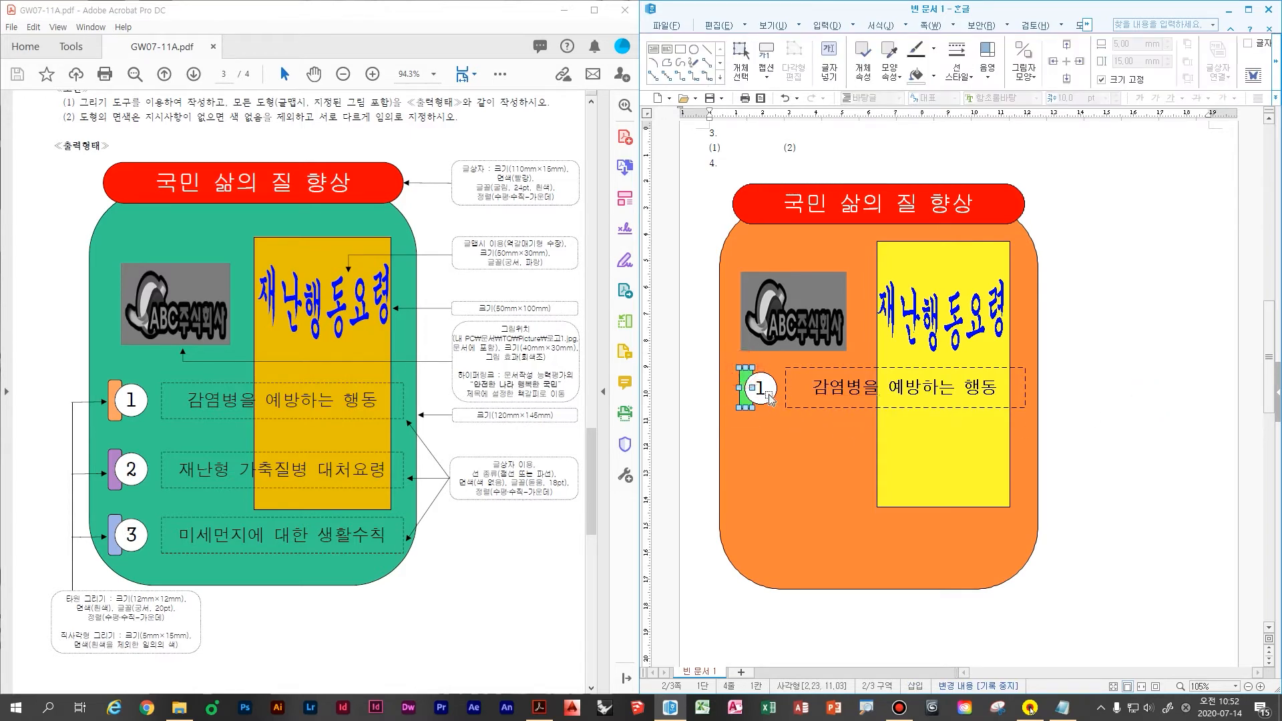
{"action": "left_click", "coordinate": [764, 386], "text": "shift"}
{"action": "left_click", "coordinate": [811, 406], "text": "shift"}
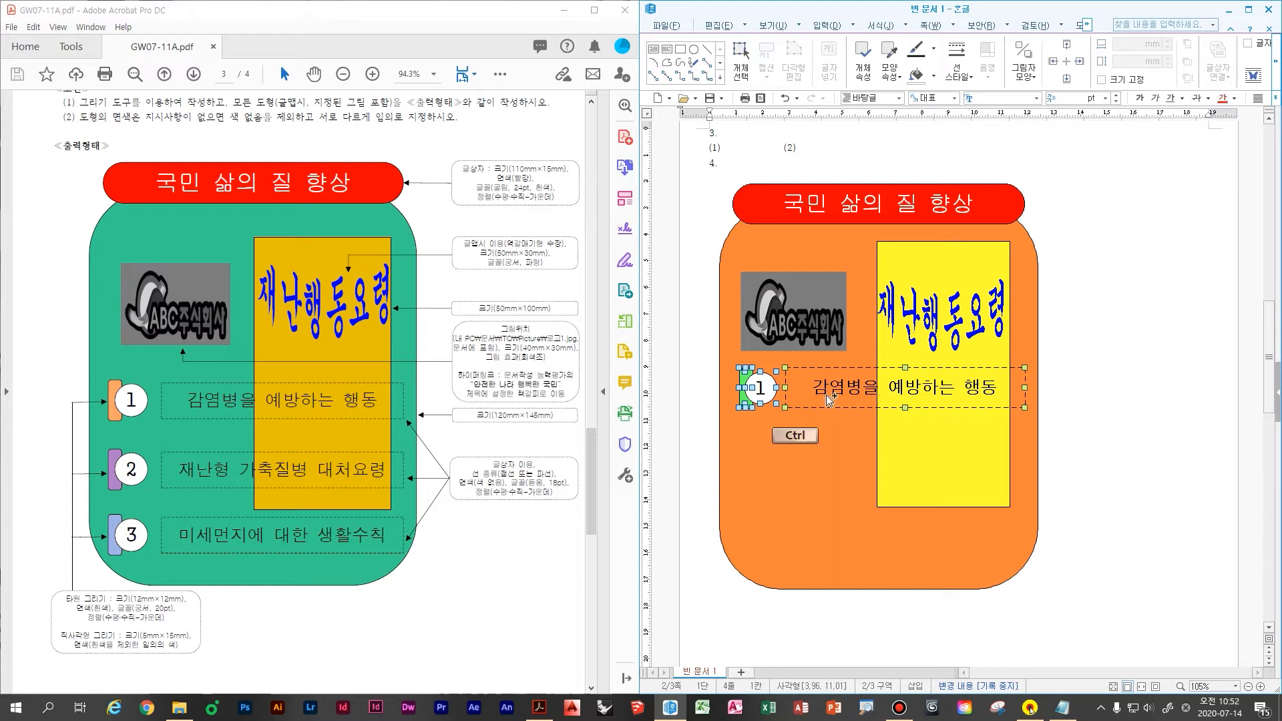
{"action": "left_click_drag", "start_coordinate": [818, 388], "coordinate": [848, 532]}
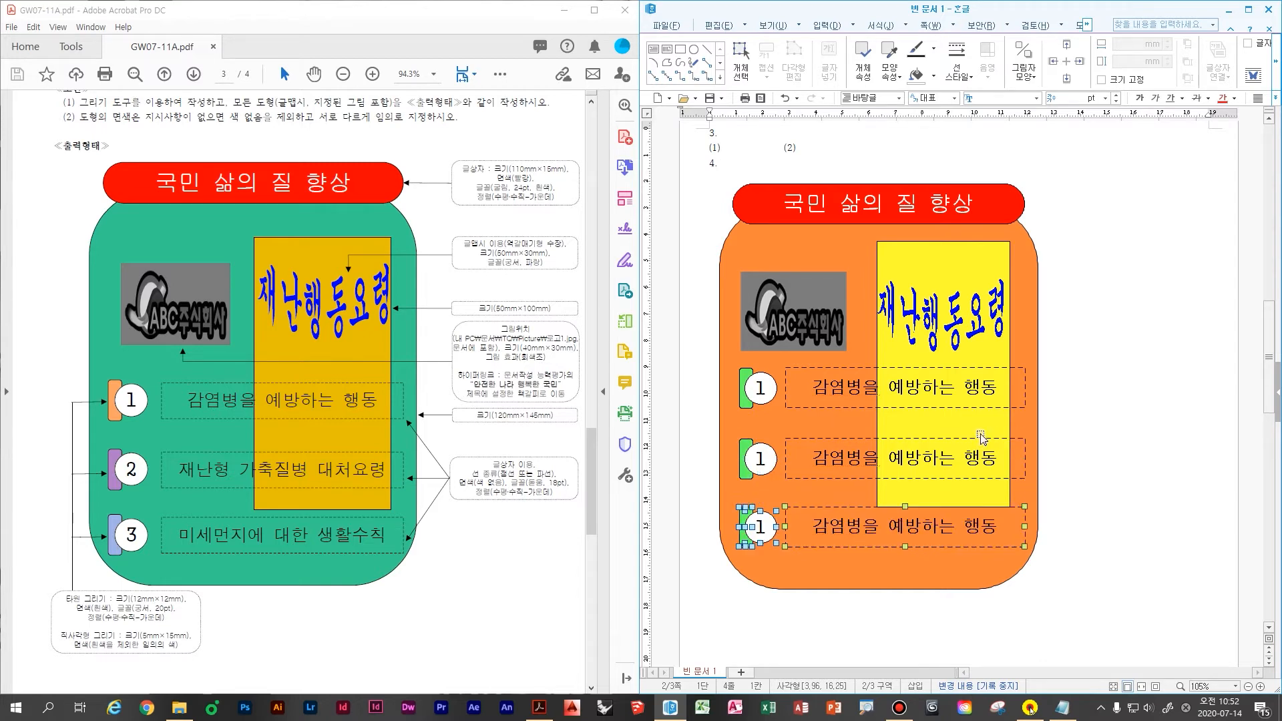
{"action": "left_click", "coordinate": [1106, 387]}
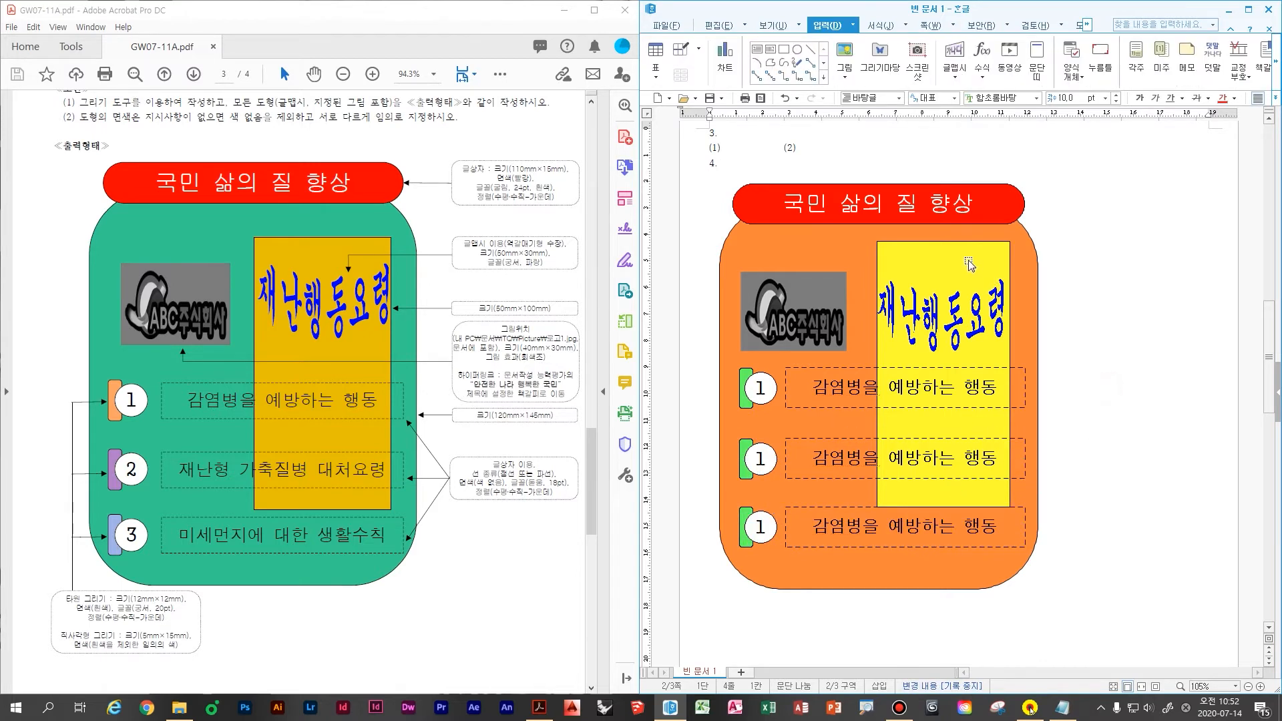
- Shift the yellow rectangle behind the WordArt slightly lower so it extends further into the third row
{"action": "left_click_drag", "start_coordinate": [933, 285], "coordinate": [933, 273]}
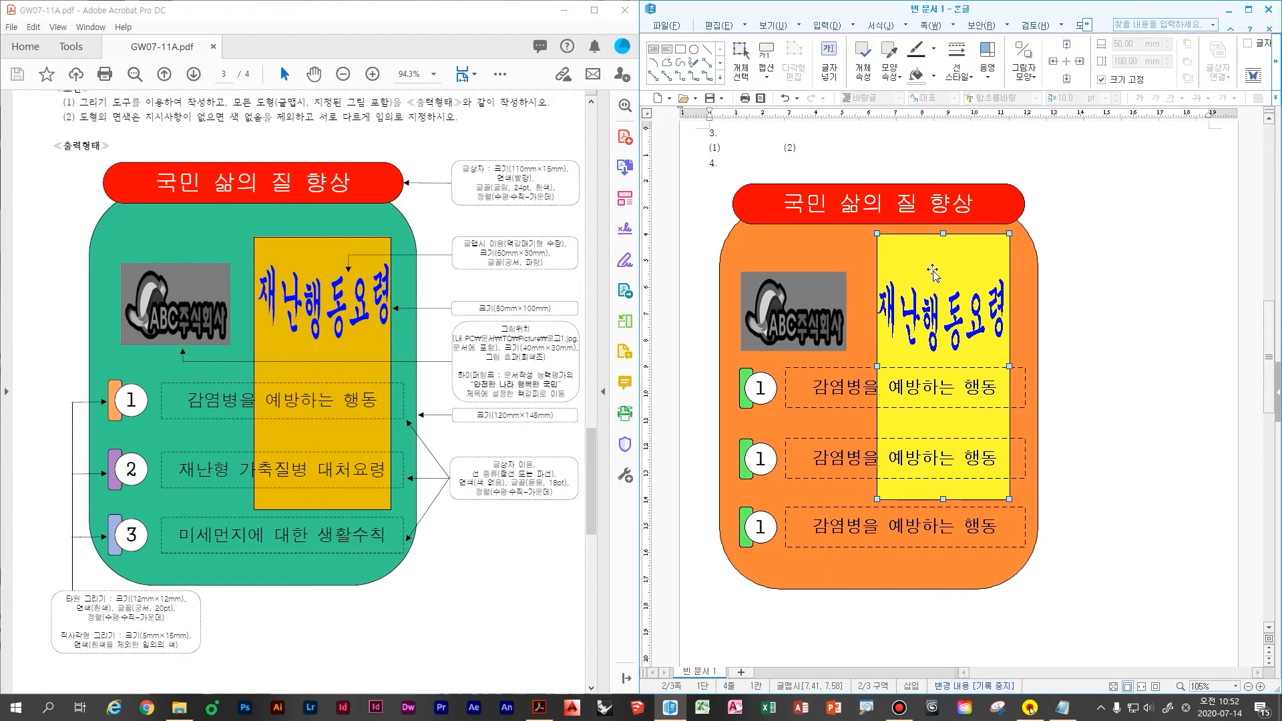
{"action": "key", "text": "Down"}
{"action": "key", "text": "Down"}
{"action": "key", "text": "Down"}
{"action": "key", "text": "Down"}
{"action": "key", "text": "Down"}
{"action": "key", "text": "Down"}
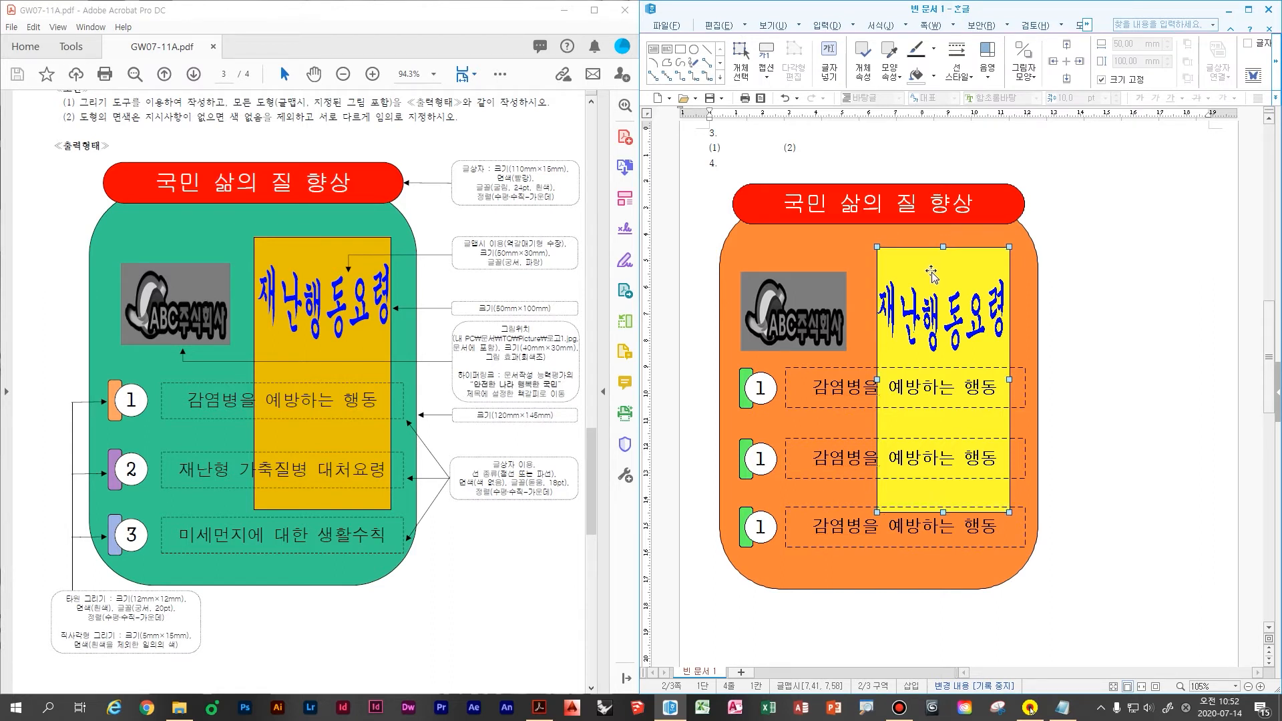
{"action": "key", "text": "Down"}
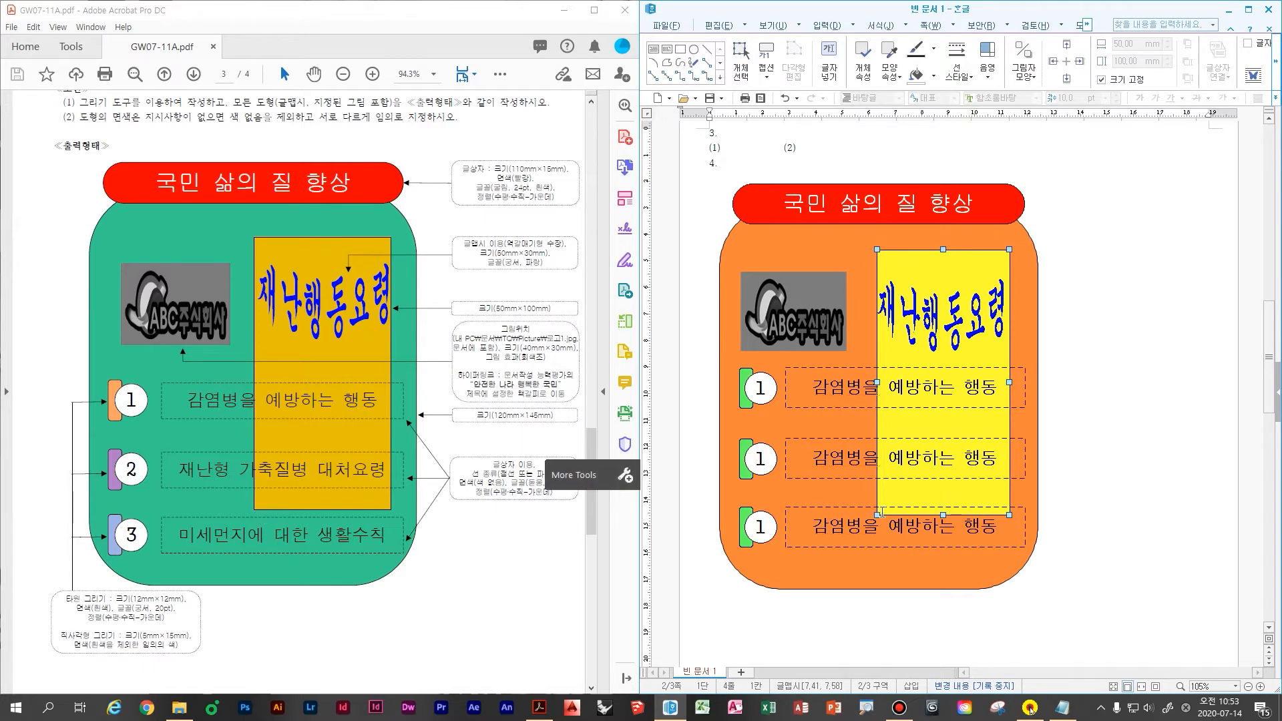
- Follow the logo picture's hyperlink to test that it leads to the title "안전한 나라 행복한 국민"
{"action": "left_click", "coordinate": [759, 448]}
{"action": "left_click", "coordinate": [838, 305]}
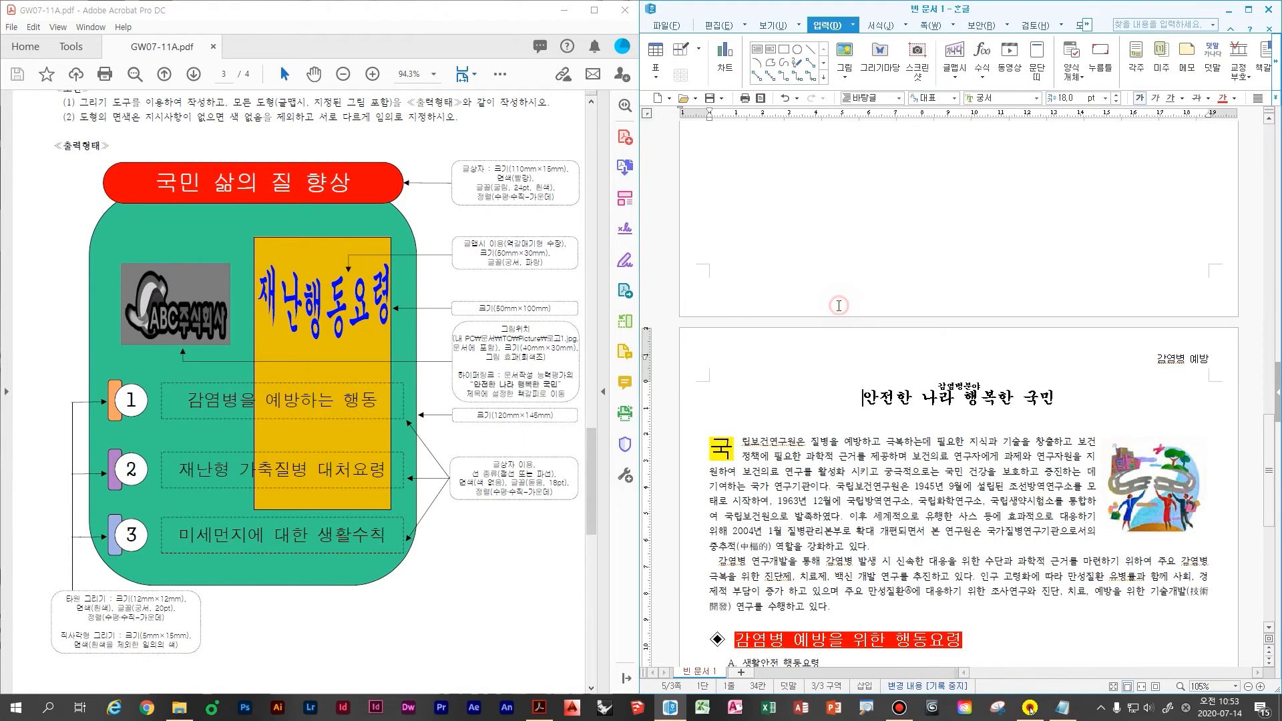
- Nudge the logo picture up and slightly right inside the large rounded shape to match the reference position
{"action": "scroll", "coordinate": [888, 323], "scroll_direction": "up", "scroll_amount": 6}
{"action": "left_click", "coordinate": [822, 477], "text": "shift"}
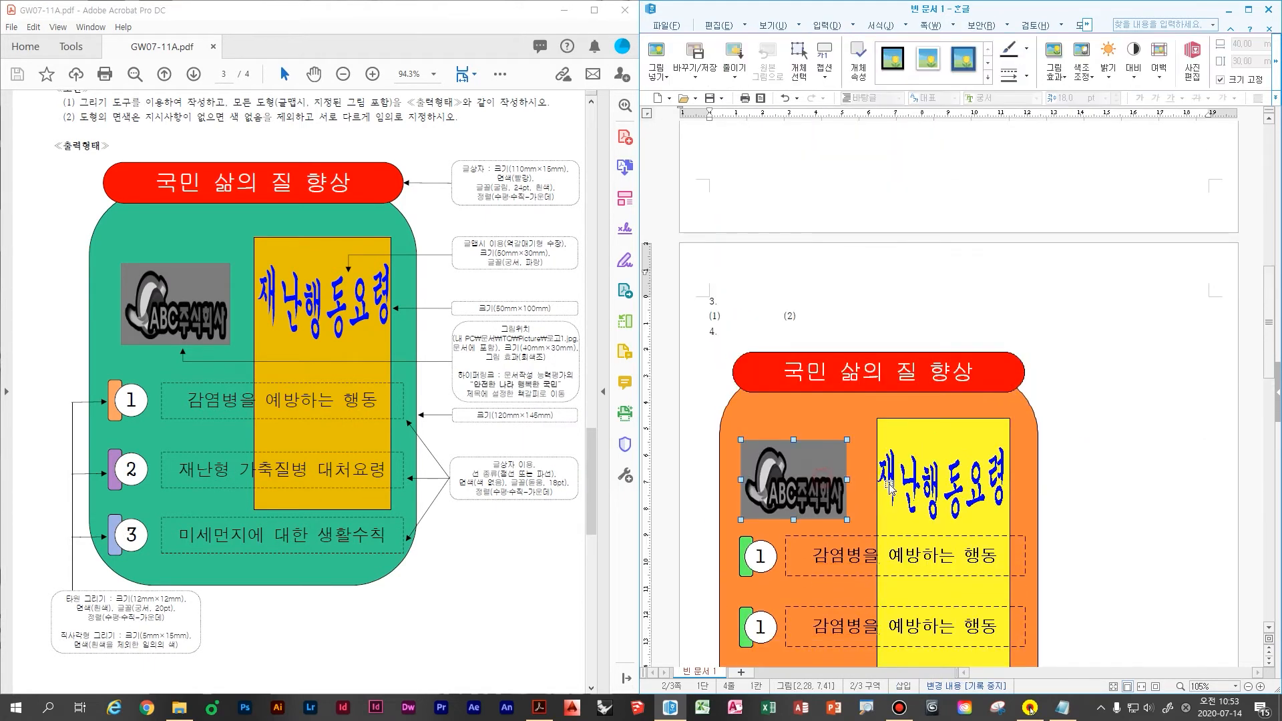
{"action": "key", "text": "Up"}
{"action": "key", "text": "Up"}
{"action": "key", "text": "Up"}
{"action": "key", "text": "Up"}
{"action": "key", "text": "Up"}
{"action": "key", "text": "Up"}
{"action": "key", "text": "Up"}
{"action": "key", "text": "Up"}
{"action": "key", "text": "Up"}
{"action": "key", "text": "Up"}
{"action": "key", "text": "Up"}
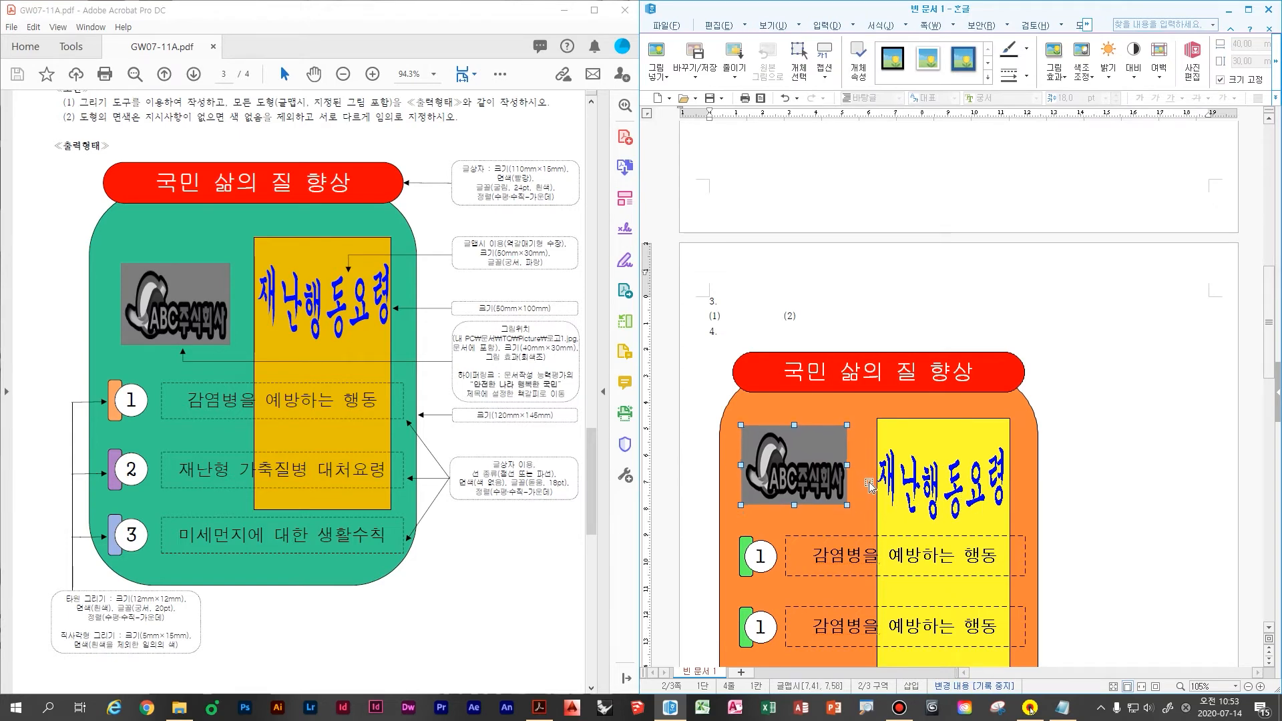
{"action": "key", "text": "Right"}
{"action": "key", "text": "Right"}
{"action": "key", "text": "Right"}
{"action": "key", "text": "Right"}
{"action": "key", "text": "Right"}
{"action": "key", "text": "Right"}
{"action": "key", "text": "Right"}
- Nudge the yellow rectangle upward until its lower edge sits just above the third row's dashed box
{"action": "scroll", "coordinate": [987, 498], "scroll_direction": "down", "scroll_amount": 4}
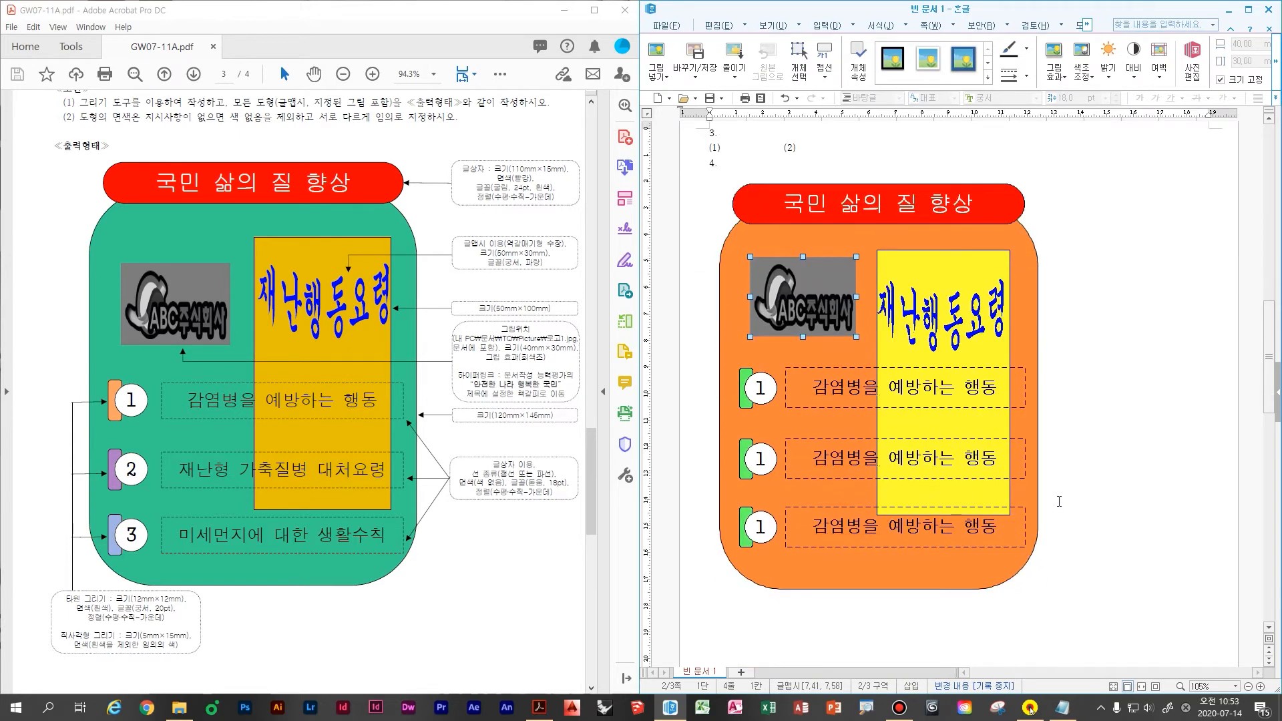
{"action": "left_click", "coordinate": [973, 302]}
{"action": "key", "text": "Up"}
{"action": "key", "text": "Up"}
{"action": "key", "text": "Up"}
{"action": "key", "text": "Up"}
{"action": "key", "text": "Up"}
{"action": "key", "text": "Up"}
{"action": "key", "text": "Up"}
{"action": "key", "text": "Up"}
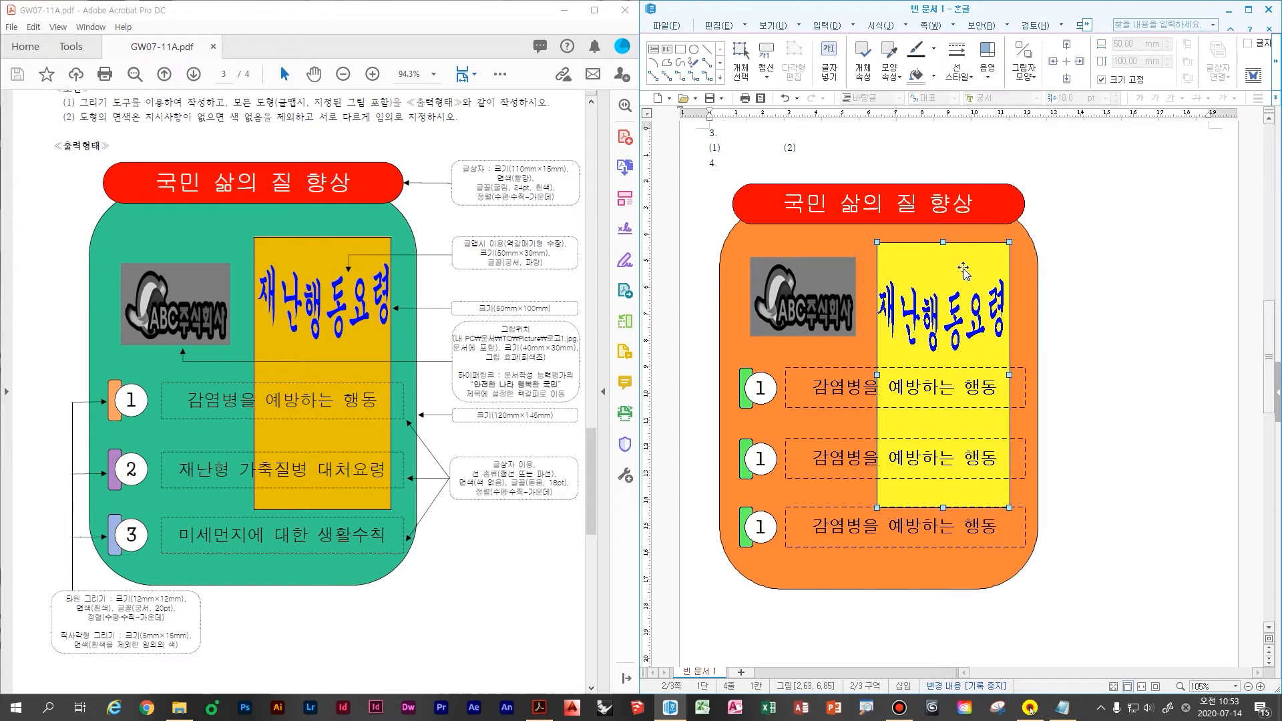
{"action": "key", "text": "Up"}
{"action": "key", "text": "Up"}
{"action": "key", "text": "Up"}
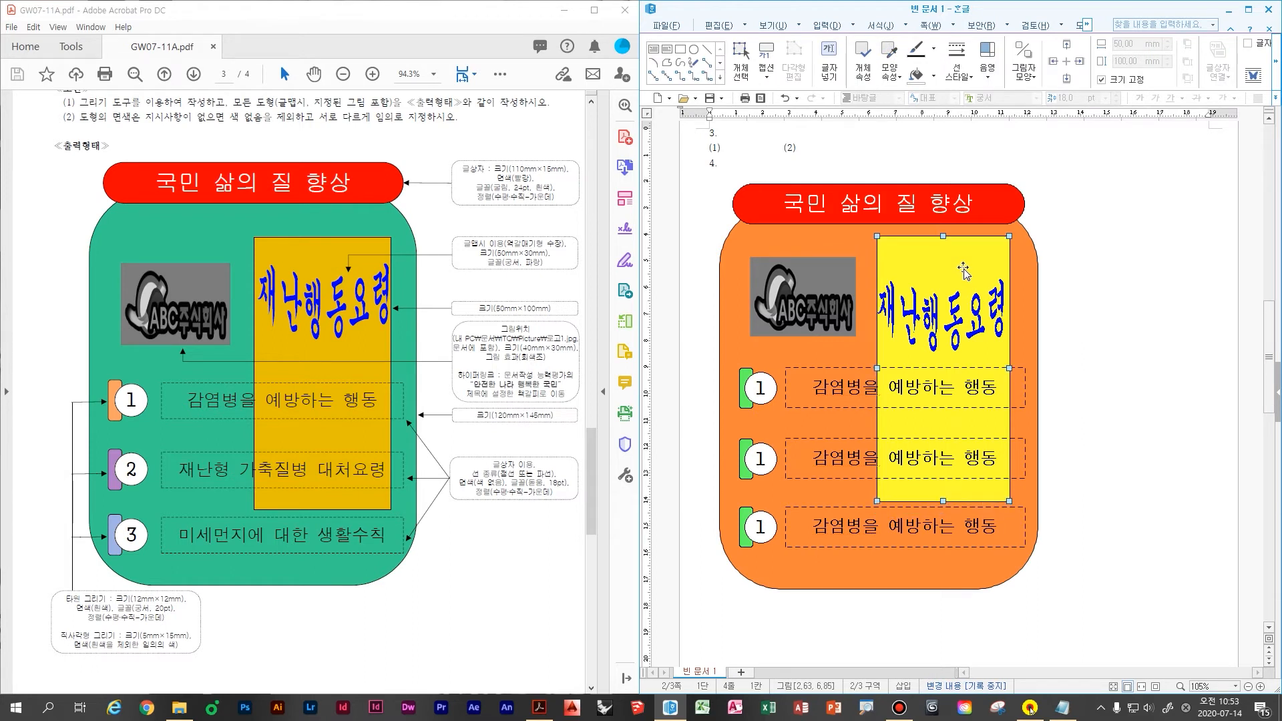
- Nudge the "재난행동요령" WordArt slightly up and right so it fits within the yellow rectangle
{"action": "left_click", "coordinate": [971, 327]}
{"action": "key", "text": "Up"}
{"action": "key", "text": "Up"}
{"action": "key", "text": "Up"}
{"action": "key", "text": "Up"}
{"action": "key", "text": "Up"}
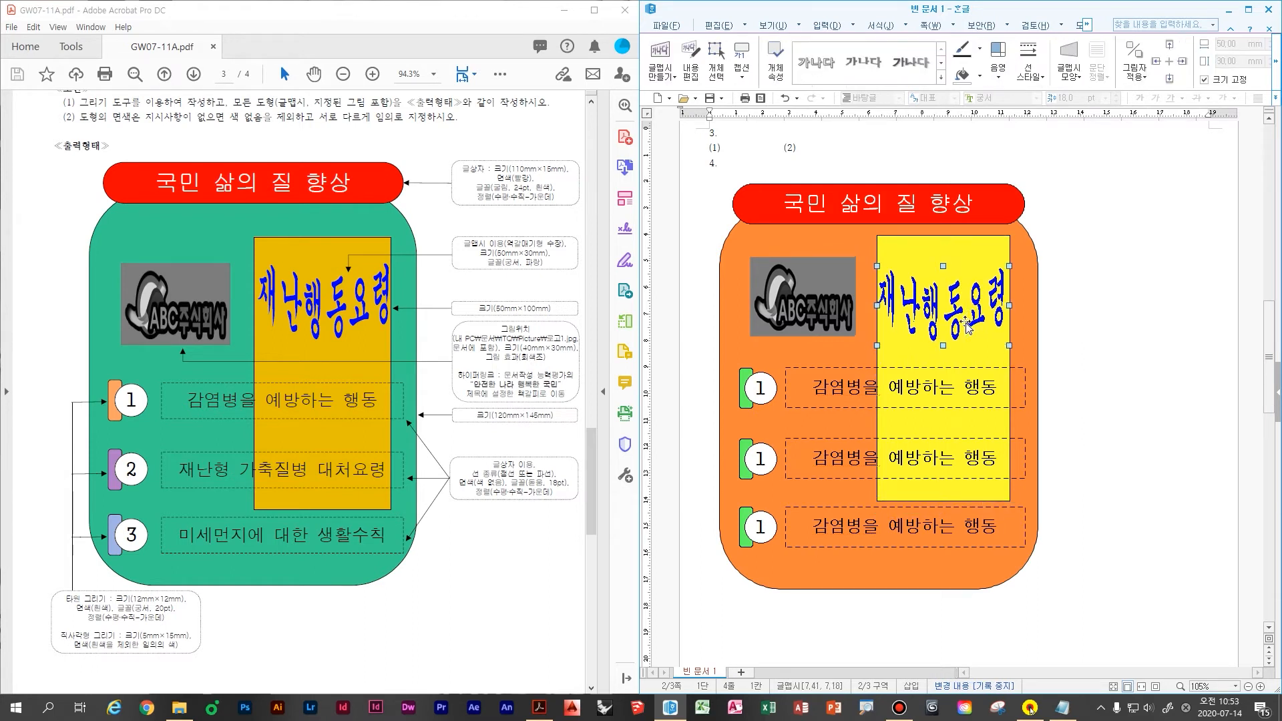
{"action": "key", "text": "Up"}
{"action": "key", "text": "Right"}
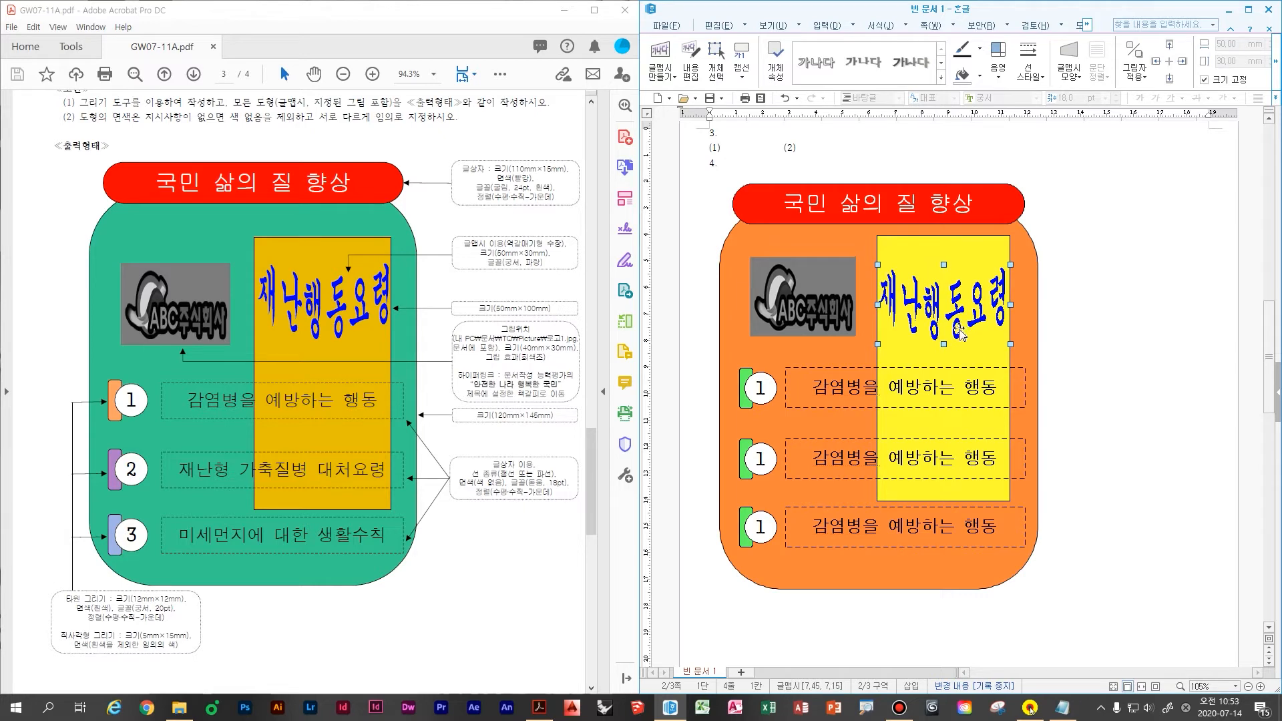
- Shift the red title box "국민 삶의 질 향상" slightly upward over the large shape's upper edge
{"action": "left_click", "coordinate": [1070, 302]}
{"action": "mouse_move", "coordinate": [1018, 217]}
{"action": "left_mouse_down"}
{"action": "mouse_move", "coordinate": [1018, 203]}
{"action": "mouse_move", "coordinate": [1022, 214]}
{"action": "left_mouse_up"}
{"action": "left_click", "coordinate": [1081, 253]}
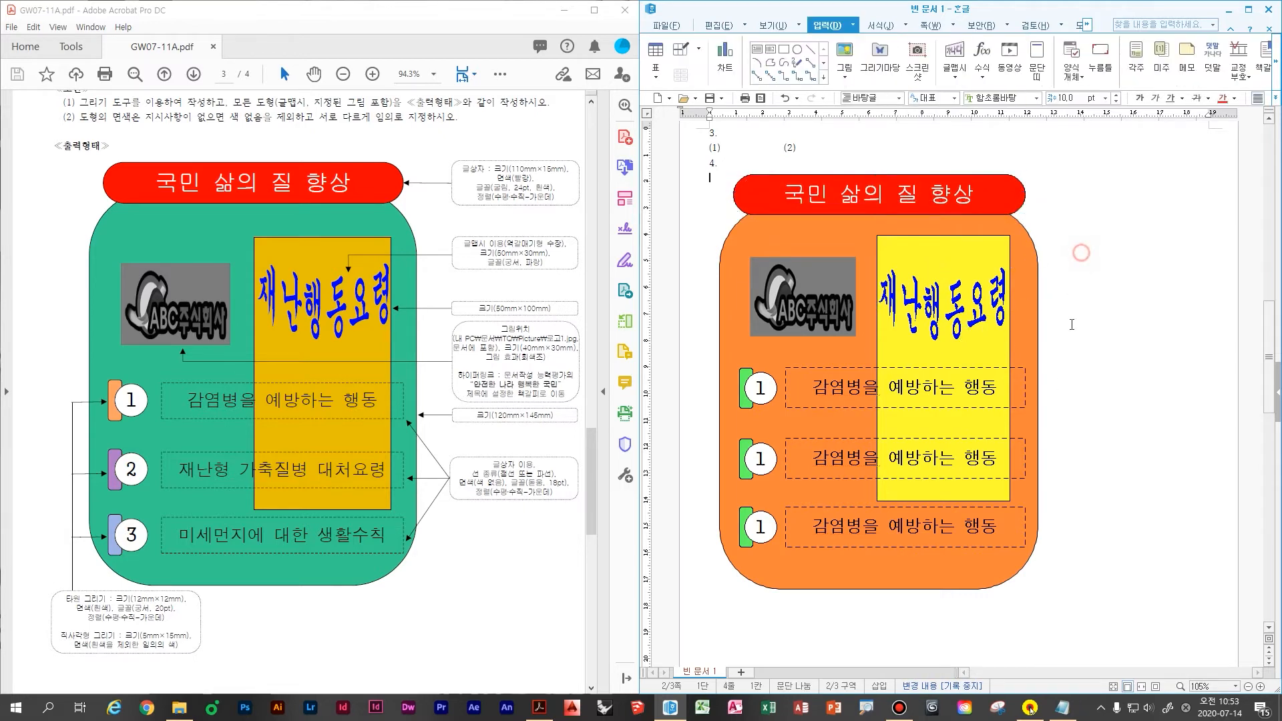
- Change the circle numbers of the second and third rows to 2 and 3
{"action": "double_click", "coordinate": [762, 459]}
{"action": "type", "text": "2"}
{"action": "double_click", "coordinate": [763, 527]}
{"action": "type", "text": "3"}
- Replace the second row's dashed box text with "재난형, 가축질병 대처요령"
{"action": "left_click", "coordinate": [865, 462]}
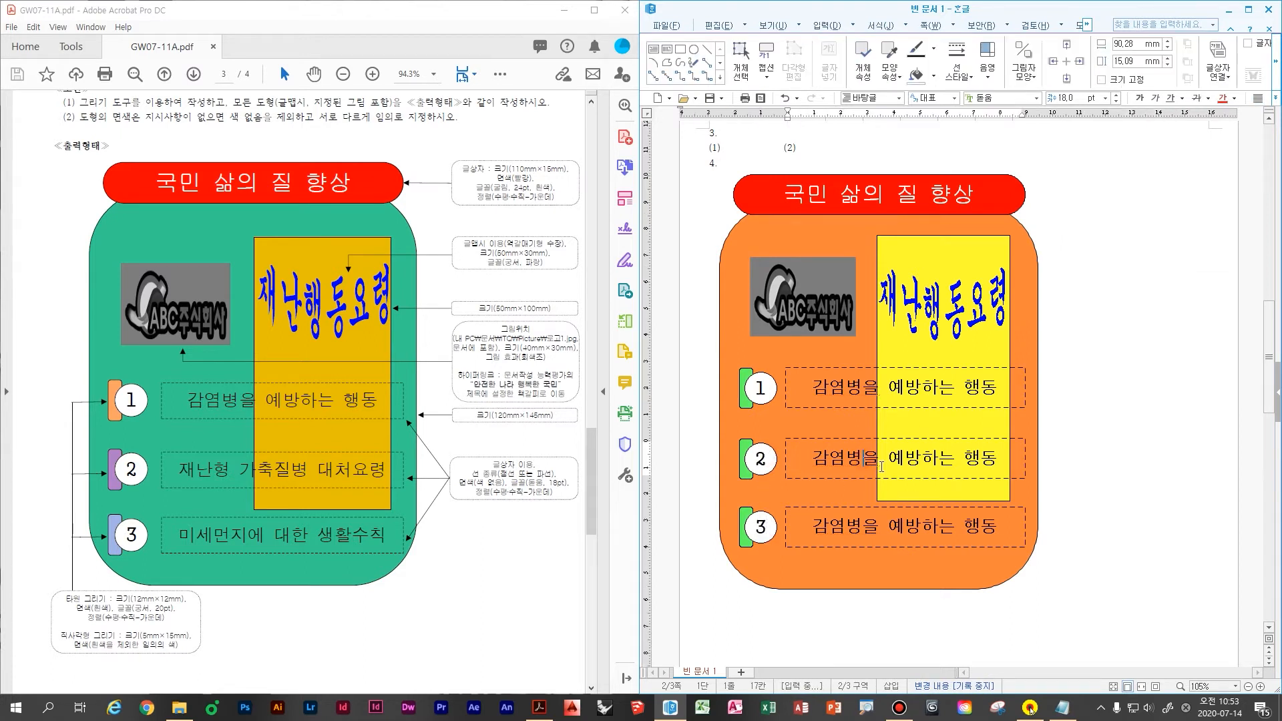
{"action": "triple_click", "coordinate": [881, 467]}
{"action": "type", "text": "재난형 "}
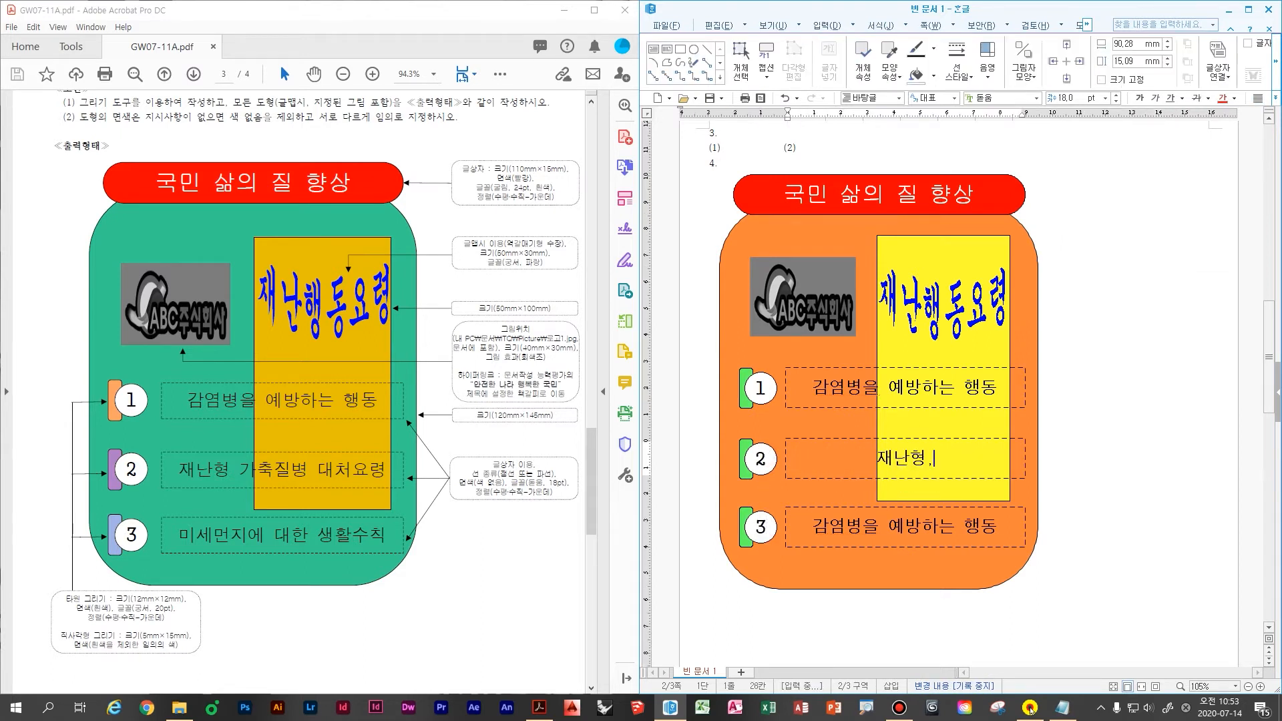
{"action": "type", "text": " 갖"}
{"action": "type", "text": "병 대처요령"}
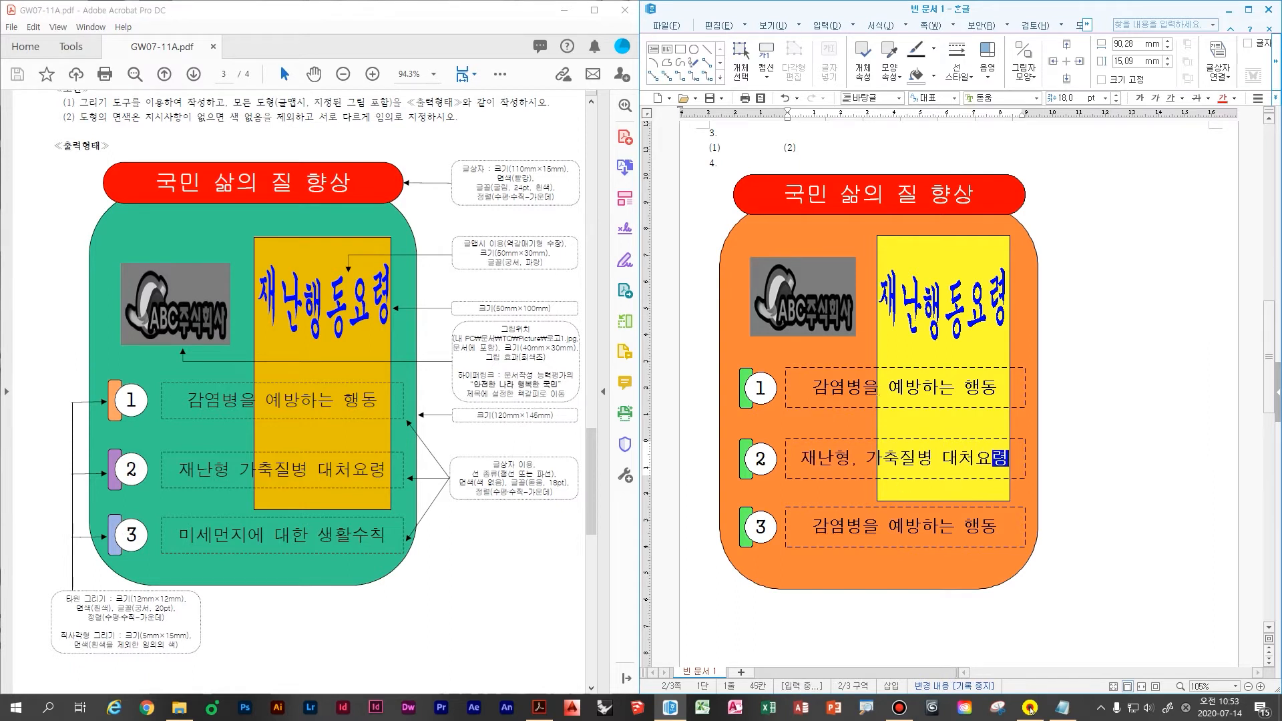
- Replace the third row's dashed box text with "미세먼지에 대한 생활수칙"
{"action": "left_click", "coordinate": [999, 527]}
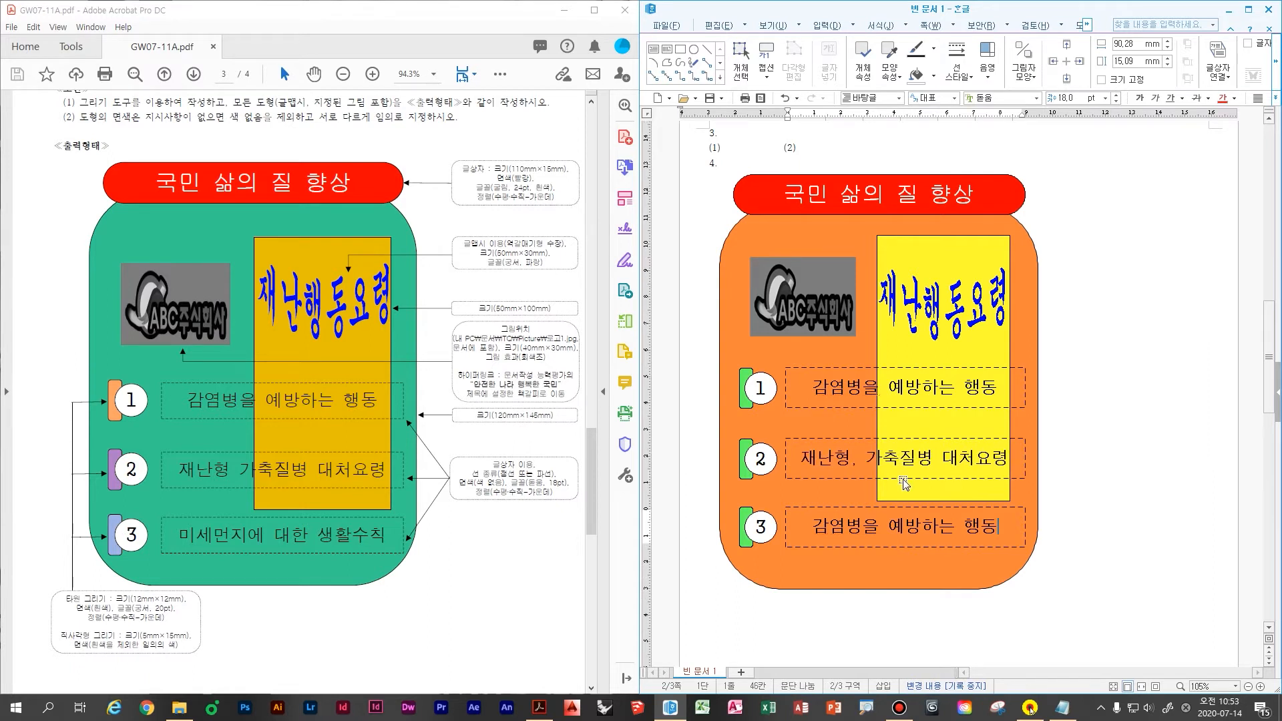
{"action": "key", "text": "shift+Home"}
{"action": "key", "text": "BackSpace"}
{"action": "type", "text": "미세먼징"}
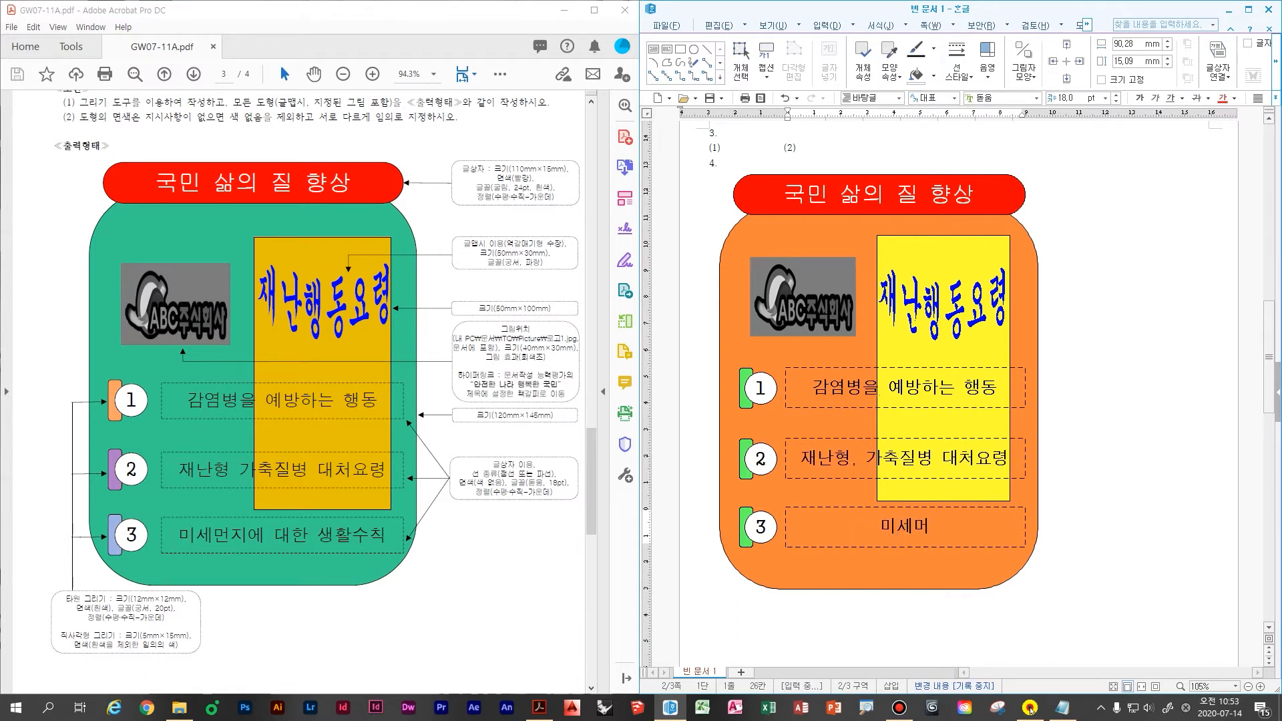
{"action": "type", "text": "에 대한 생활 숯"}
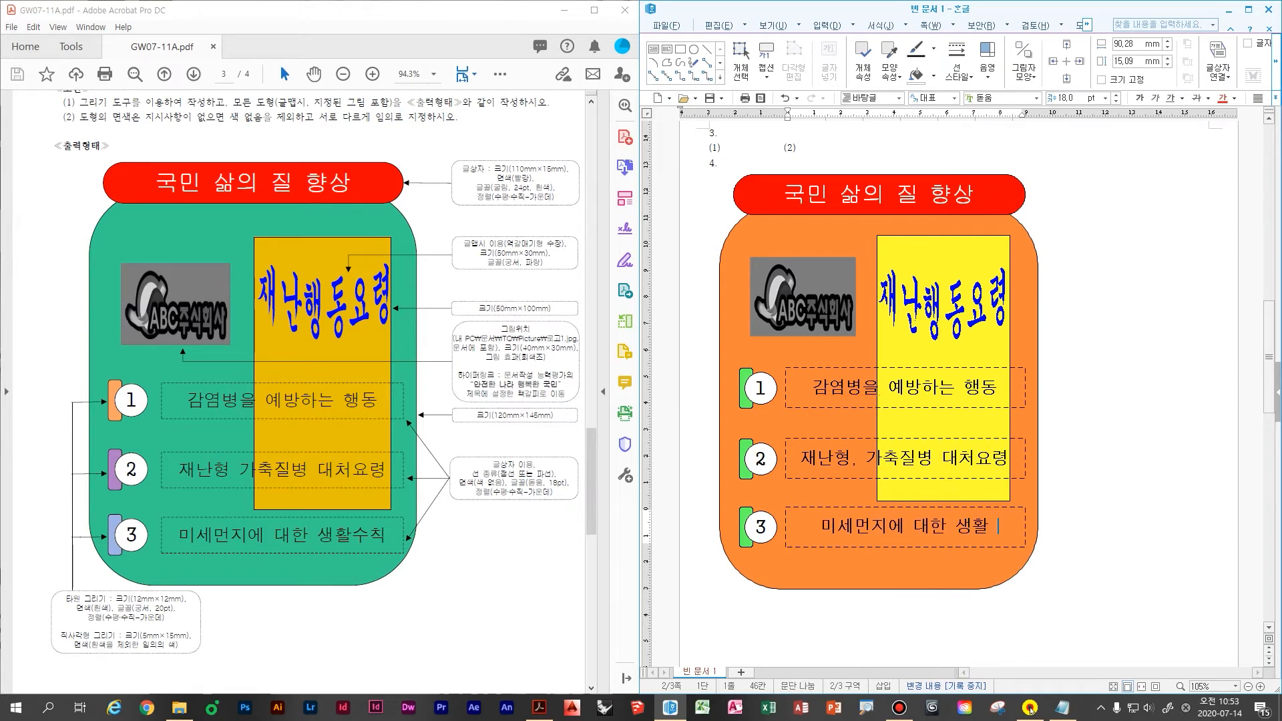
{"action": "key", "text": "BackSpace"}
{"action": "key", "text": "BackSpace"}
{"action": "type", "text": "수치"}
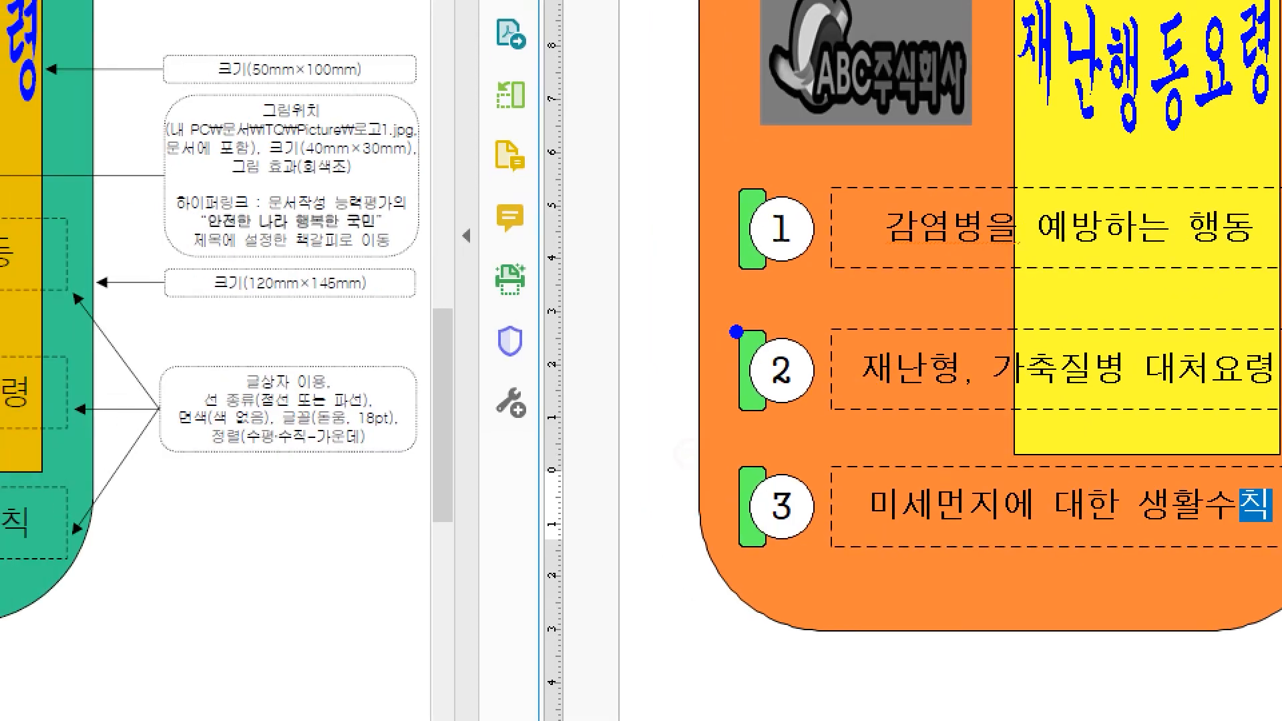
{"action": "left_click_drag", "start_coordinate": [738, 440], "coordinate": [759, 414]}
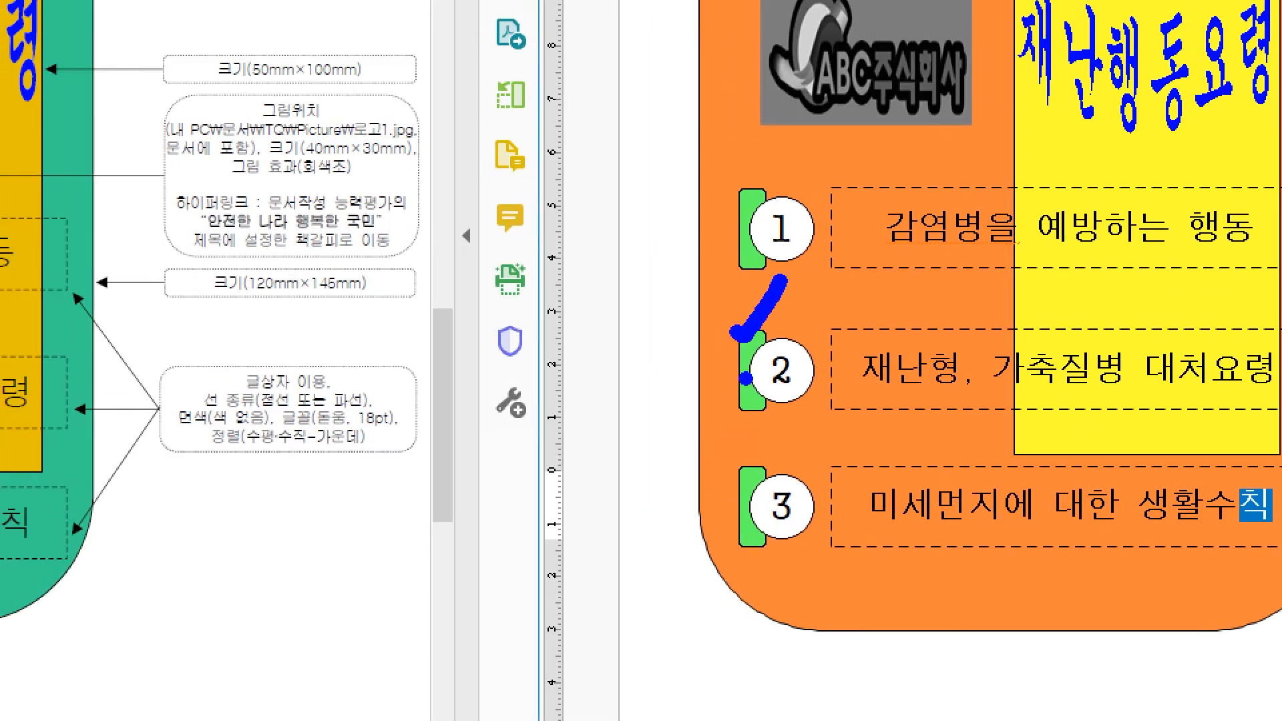
{"action": "left_click_drag", "start_coordinate": [733, 455], "coordinate": [795, 403]}
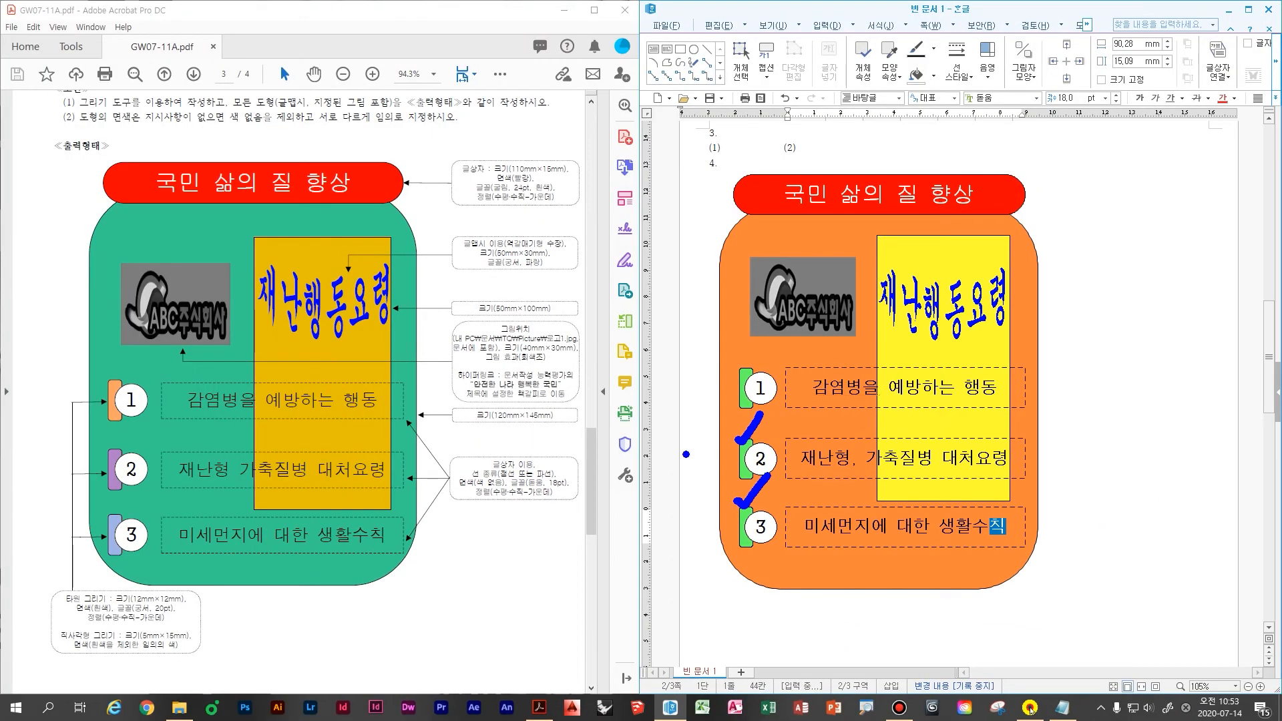
{"action": "key", "text": "Escape"}
- Set the fill colour of the green bar beside circle 2 to golden yellow
{"action": "double_click", "coordinate": [751, 457]}
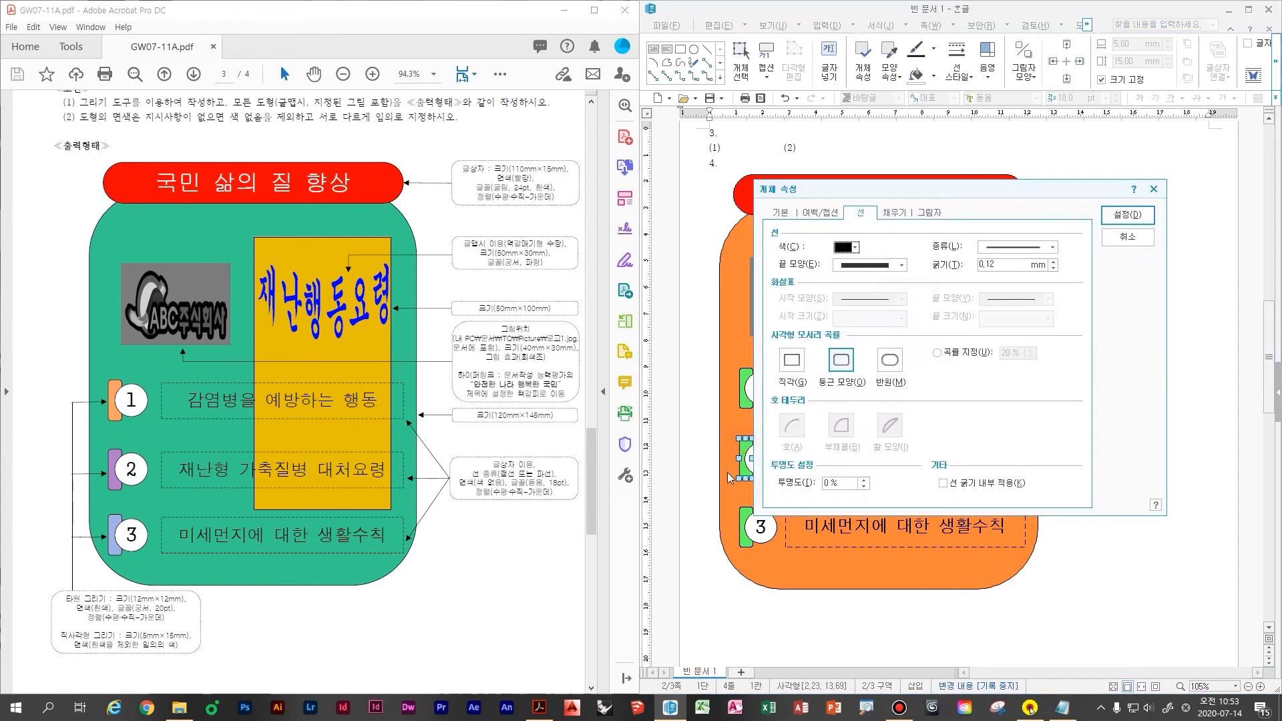
{"action": "left_click", "coordinate": [895, 213]}
{"action": "left_click", "coordinate": [848, 279]}
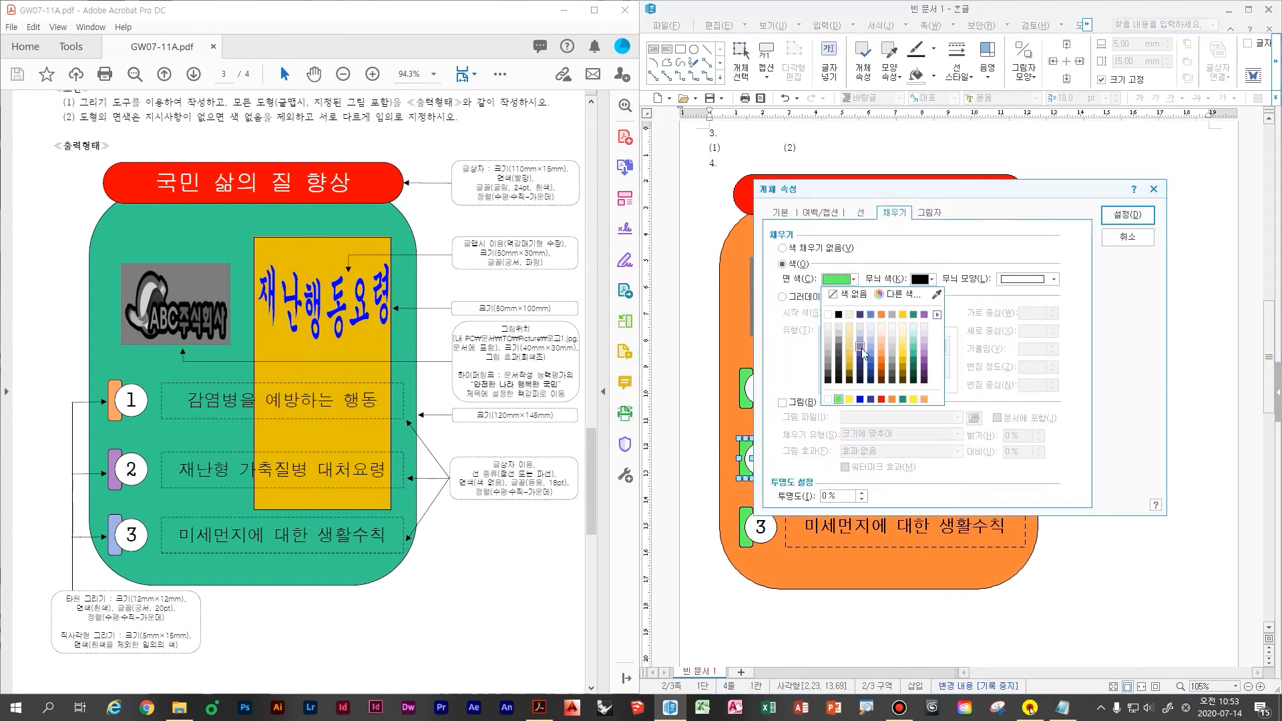
{"action": "left_click", "coordinate": [904, 315]}
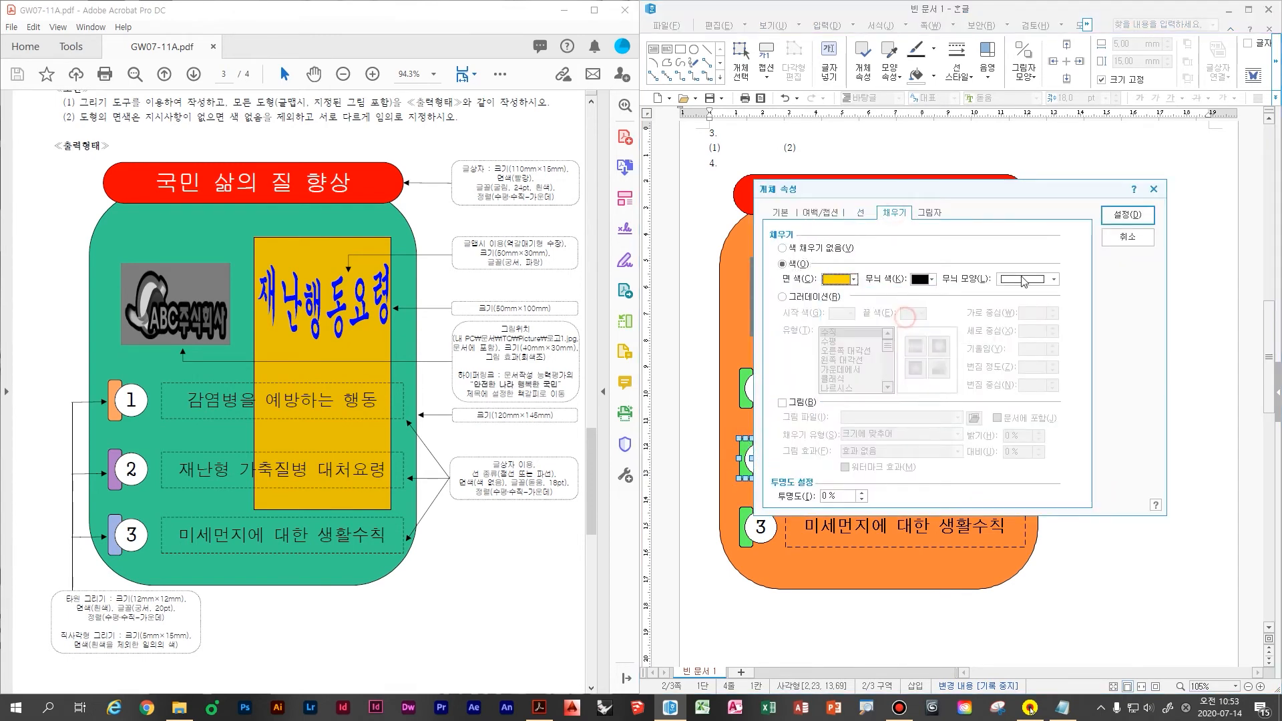
{"action": "left_click", "coordinate": [1127, 215]}
- Set the fill colour of the green bar beside circle 3 to light purple
{"action": "double_click", "coordinate": [747, 517]}
{"action": "left_click", "coordinate": [848, 279]}
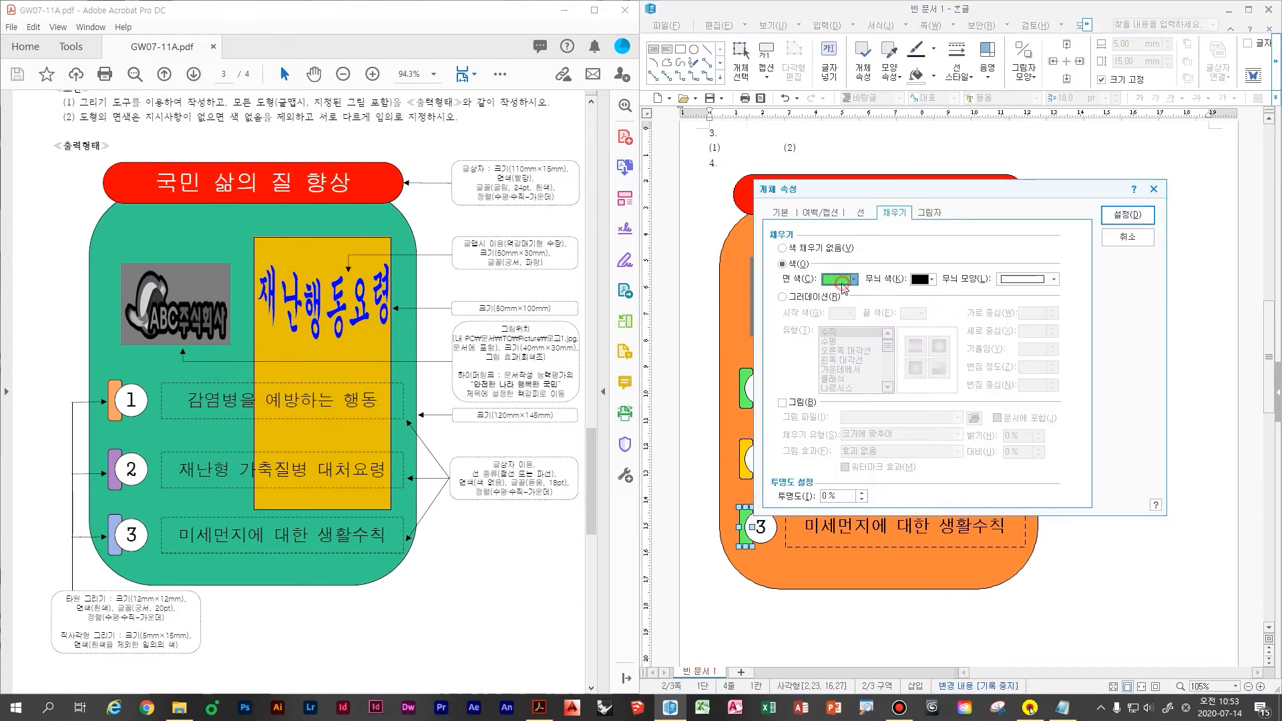
{"action": "left_click", "coordinate": [924, 334]}
{"action": "left_click", "coordinate": [1127, 214]}
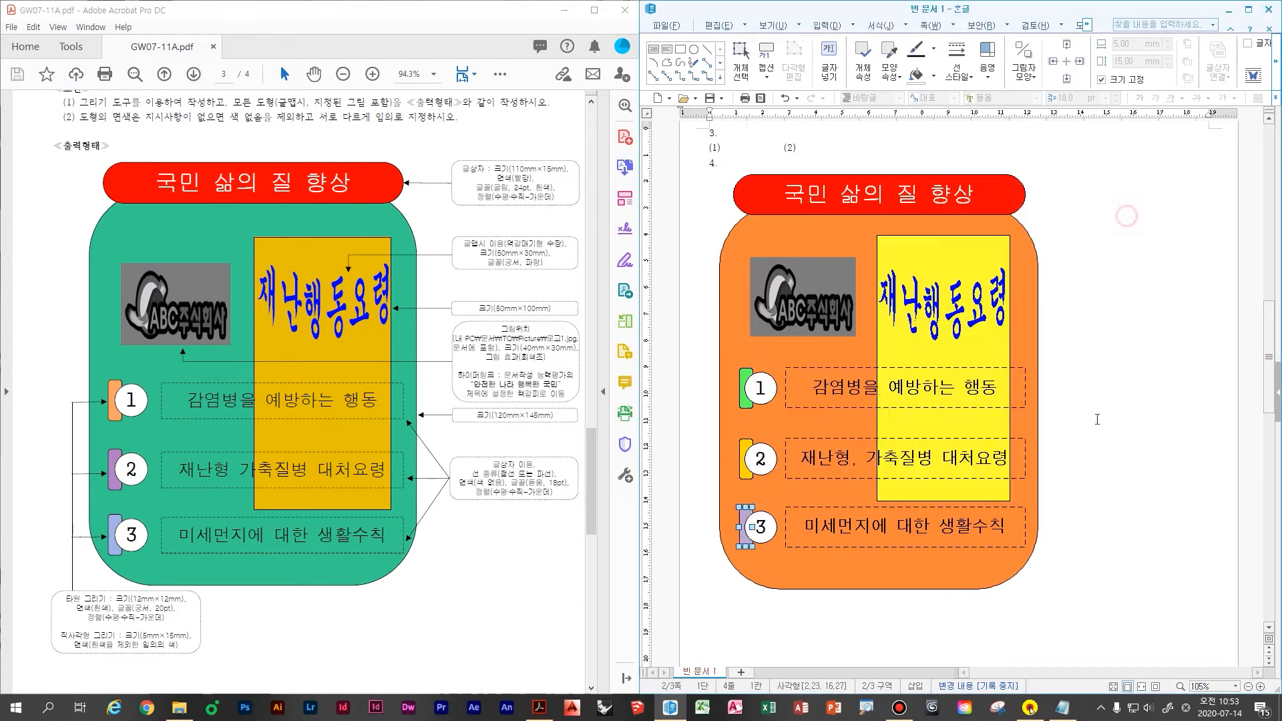
{"action": "key", "text": "Escape"}
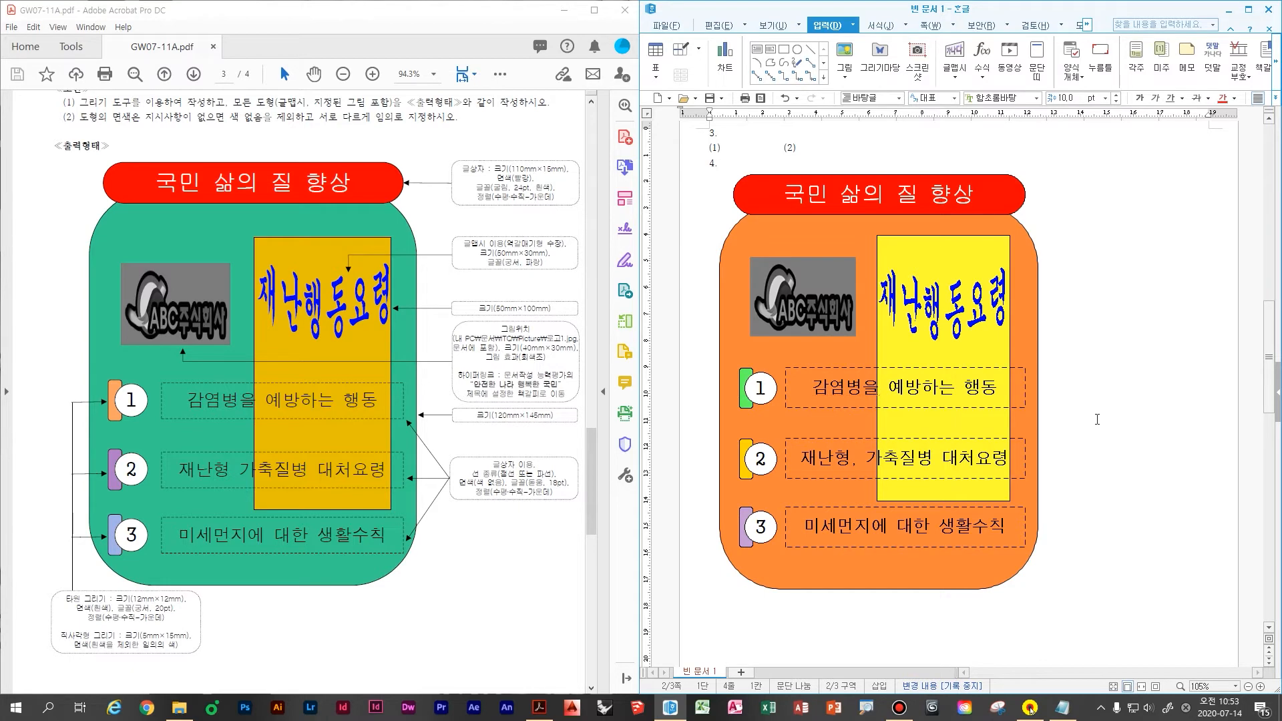
- Open the equation editor for a new equation right after the "(1)" label under question 3
{"action": "scroll", "coordinate": [1097, 420], "scroll_direction": "up", "scroll_amount": 5}
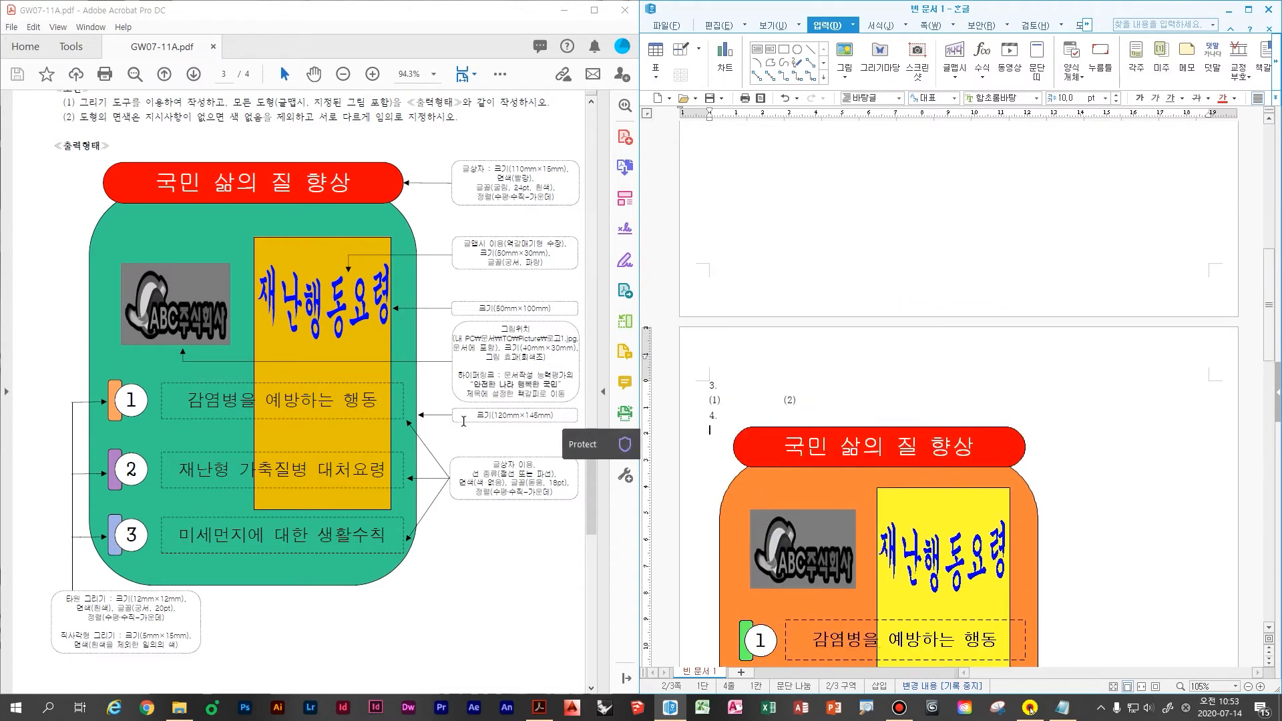
{"action": "scroll", "coordinate": [379, 505], "scroll_direction": "up", "scroll_amount": 5}
{"action": "scroll", "coordinate": [378, 505], "scroll_direction": "up", "scroll_amount": 3, "text": "ctrl"}
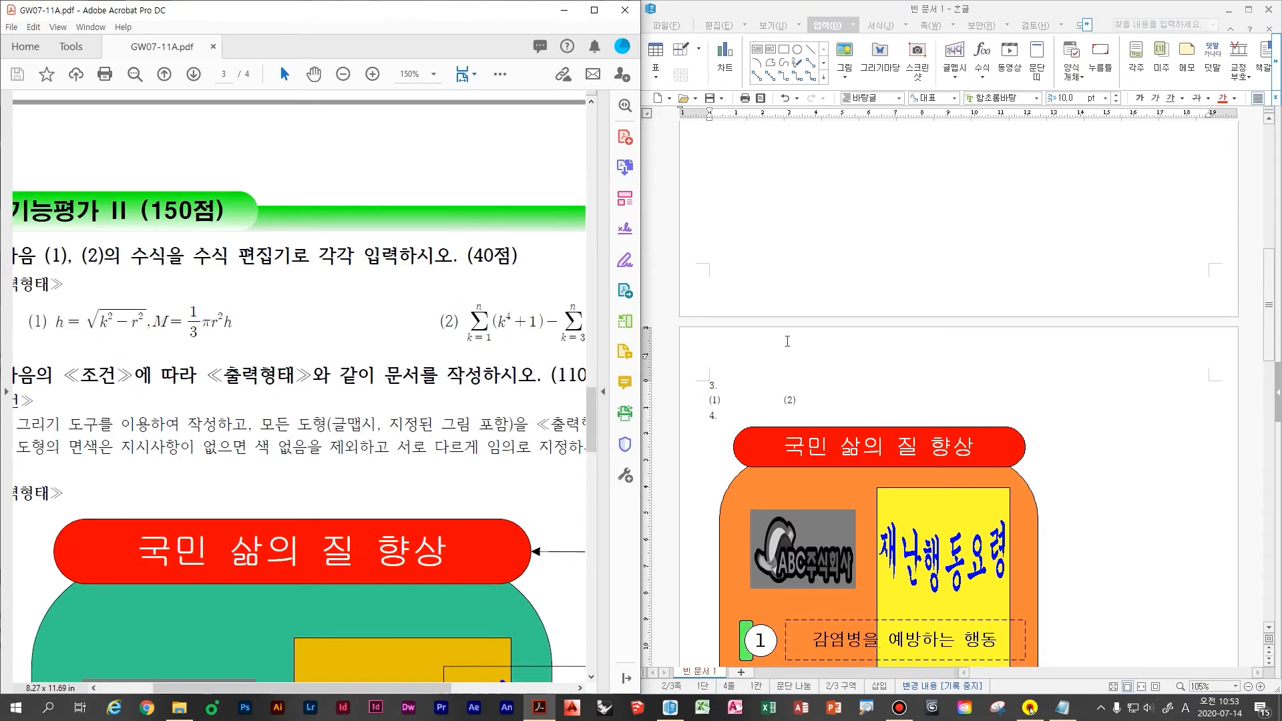
{"action": "scroll", "coordinate": [723, 404], "scroll_direction": "up", "scroll_amount": 5, "text": "ctrl"}
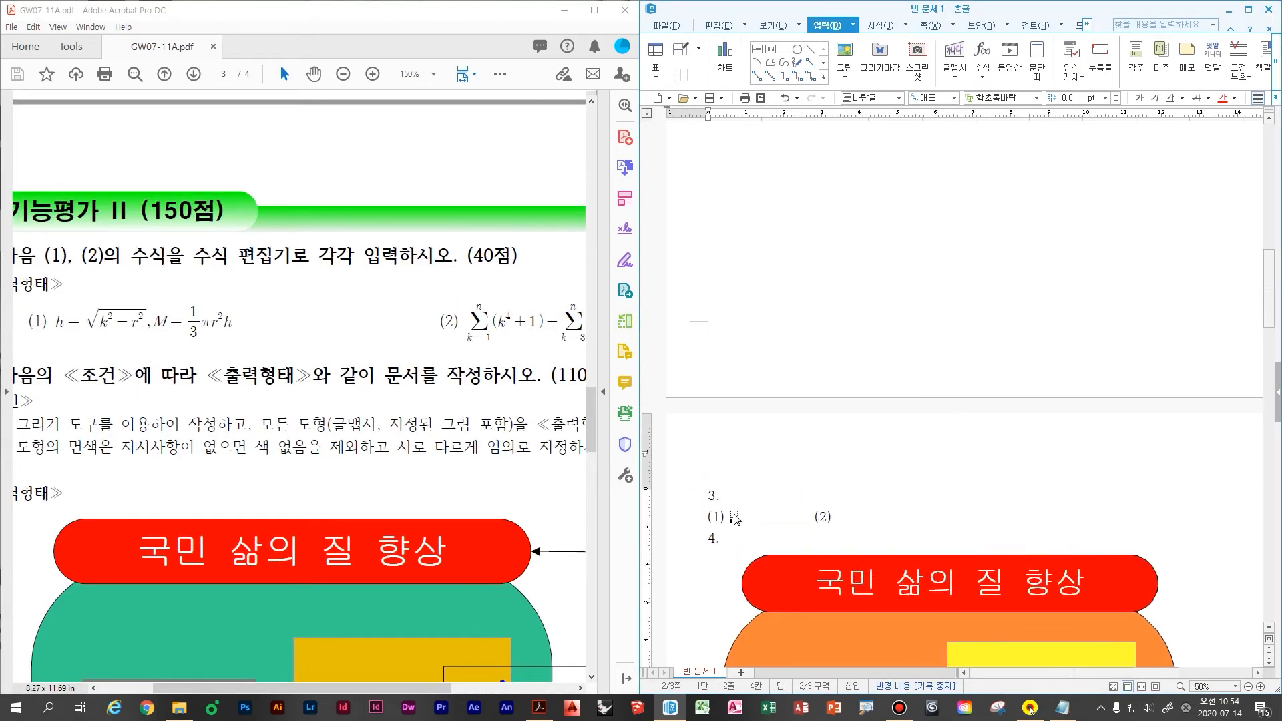
{"action": "left_click_drag", "start_coordinate": [280, 313], "coordinate": [444, 323]}
{"action": "left_click", "coordinate": [734, 337]}
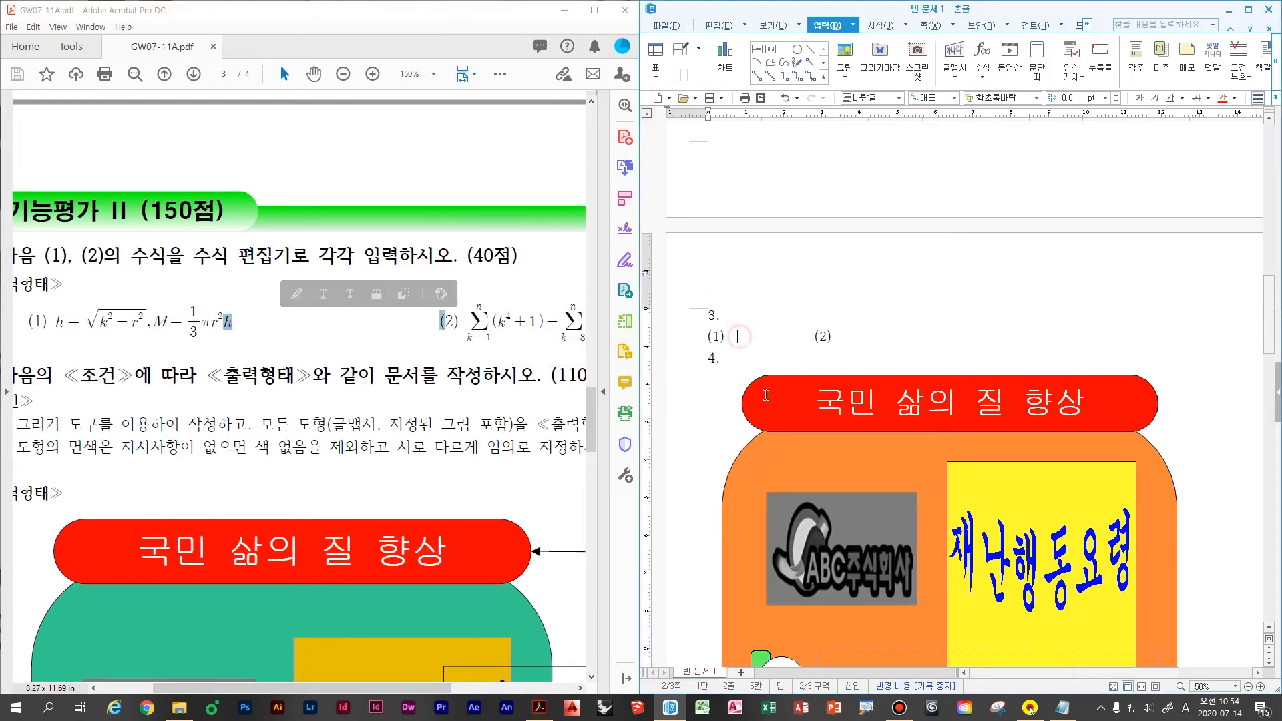
{"action": "key", "text": "Left"}
{"action": "key", "text": "Left"}
{"action": "key", "text": "Right"}
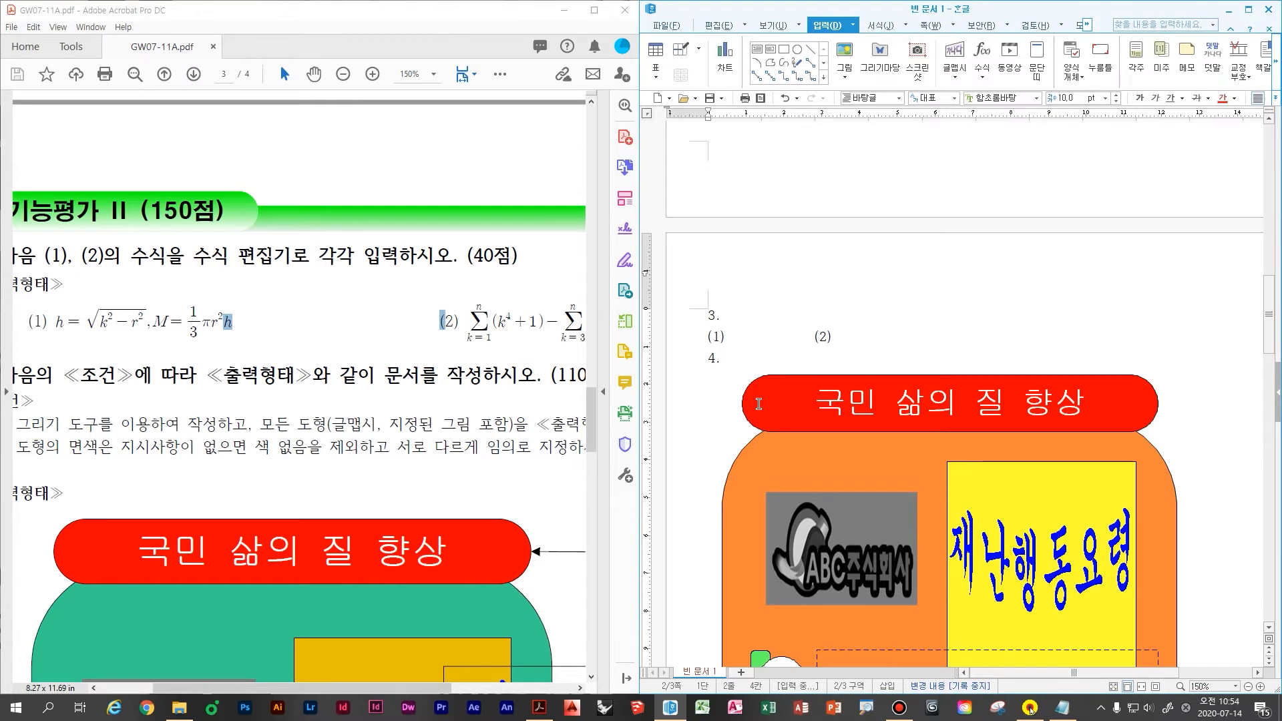
{"action": "key", "text": "ctrl+n"}
{"action": "key", "text": "m"}
{"action": "mouse_move", "coordinate": [890, 350]}
{"action": "left_mouse_down"}
{"action": "mouse_move", "coordinate": [821, 401]}
{"action": "mouse_move", "coordinate": [850, 428]}
{"action": "left_mouse_up"}
{"action": "left_click_drag", "start_coordinate": [890, 390], "coordinate": [961, 390]}
{"action": "mouse_move", "coordinate": [934, 358]}
{"action": "left_mouse_down"}
{"action": "mouse_move", "coordinate": [928, 417]}
{"action": "mouse_move", "coordinate": [987, 410]}
{"action": "left_mouse_up"}
{"action": "left_click_drag", "start_coordinate": [1017, 360], "coordinate": [997, 442]}
{"action": "left_click_drag", "start_coordinate": [1062, 367], "coordinate": [1098, 431]}
{"action": "left_click_drag", "start_coordinate": [1100, 375], "coordinate": [1102, 435]}
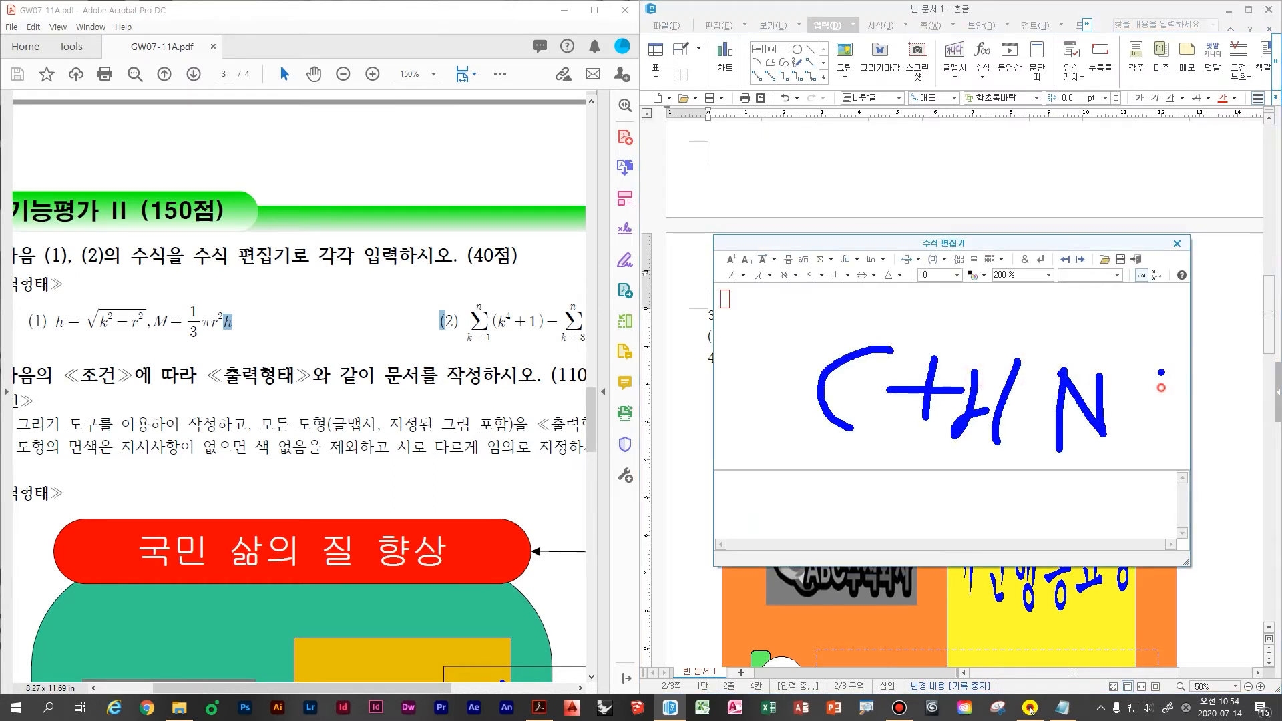
{"action": "left_click_drag", "start_coordinate": [1160, 373], "coordinate": [1204, 426]}
{"action": "left_click_drag", "start_coordinate": [1240, 443], "coordinate": [1109, 462]}
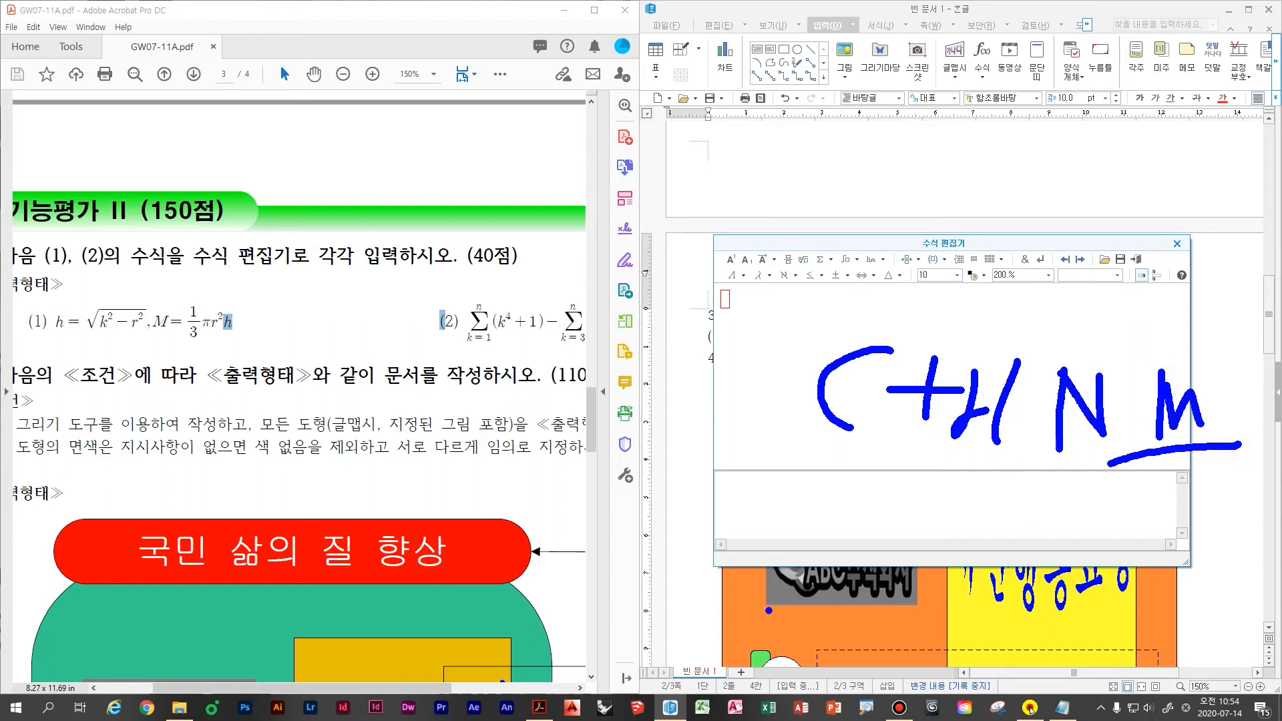
{"action": "key", "text": "Escape"}
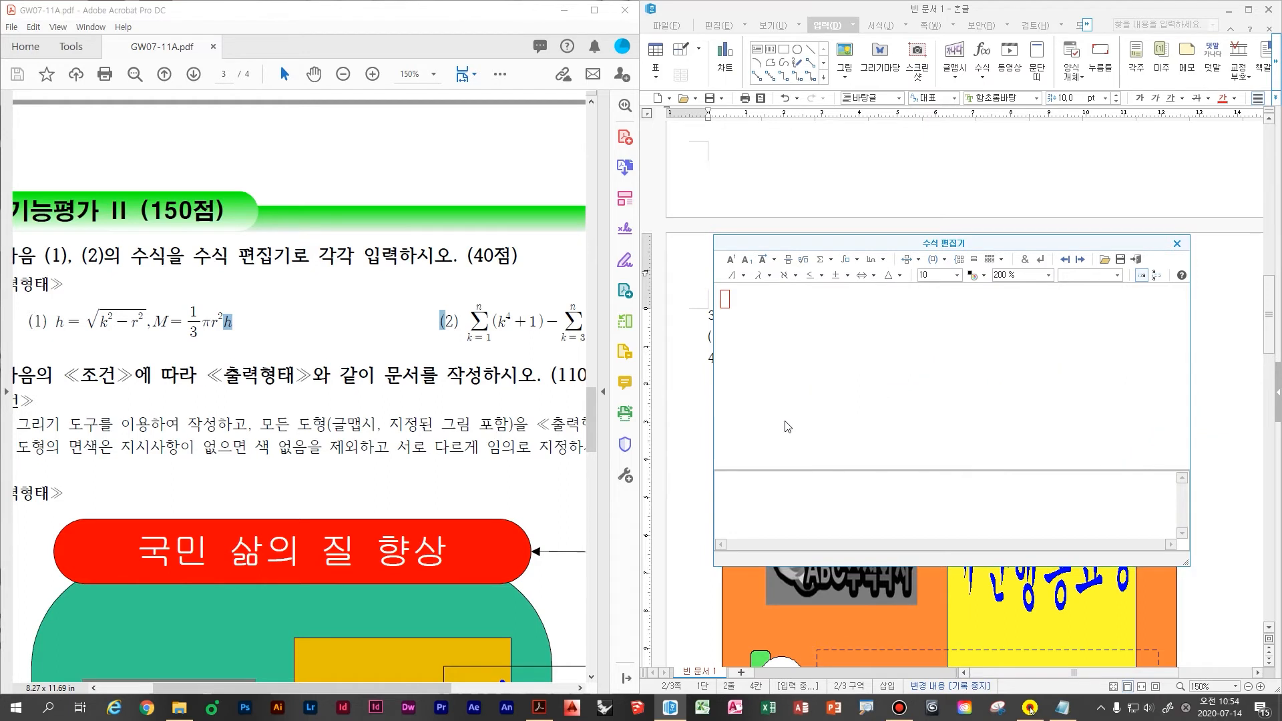
- Enter h = √(k² − r²) in the equation editor, using a square root and superscript 2 for both k and r
{"action": "type", "text": "H="}
{"action": "key", "text": "BackSpace"}
{"action": "key", "text": "BackSpace"}
{"action": "type", "text": "h"}
{"action": "key", "text": "ctrl+r"}
{"action": "type", "text": "k"}
{"action": "left_click", "coordinate": [731, 259]}
{"action": "type", "text": "2} -r"}
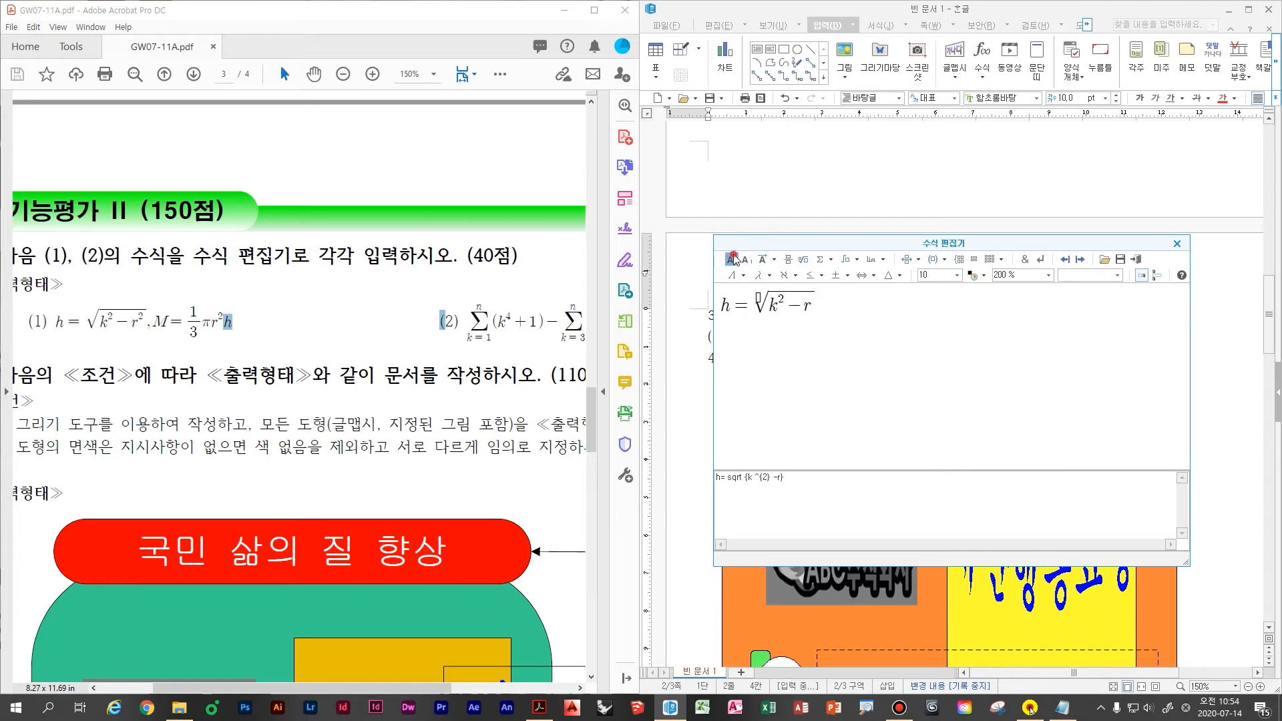
{"action": "left_click", "coordinate": [731, 259]}
{"action": "type", "text": "2"}
- Append ", M = 1/3 πr²h" to the equation, using a fraction, the Greek letter pi and a superscript 2
{"action": "type", "text": "M="}
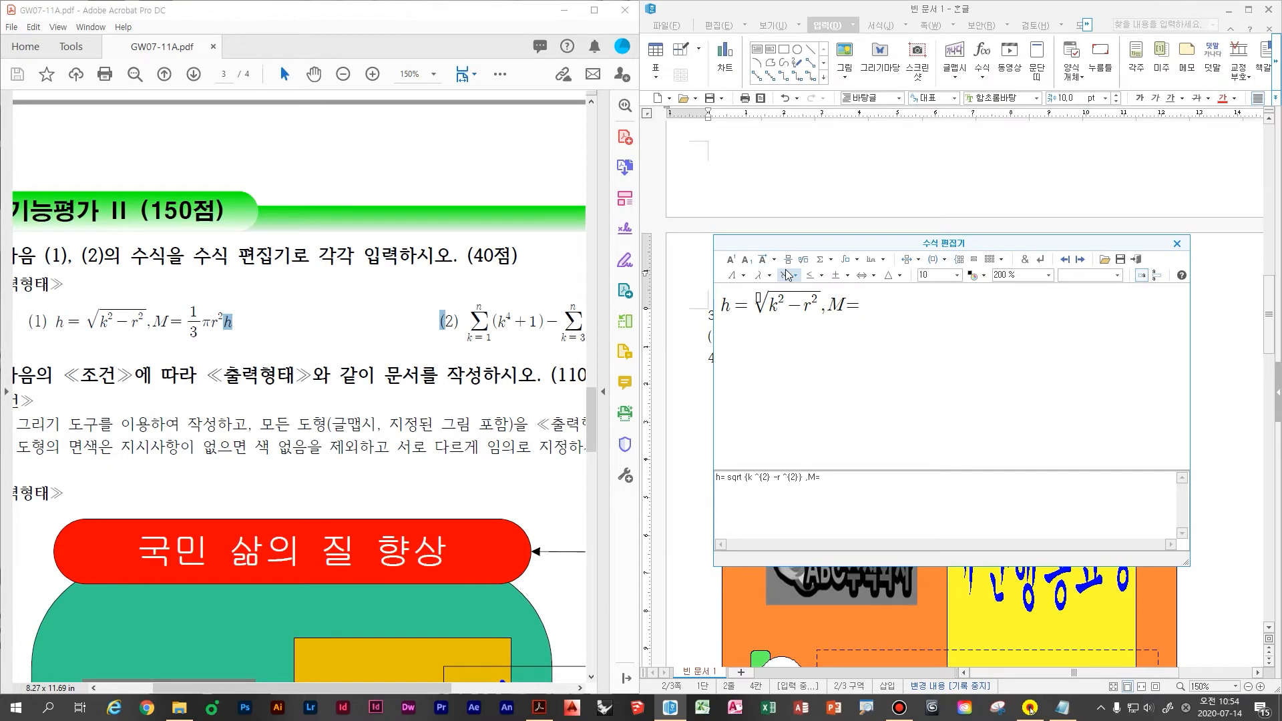
{"action": "left_click", "coordinate": [787, 275]}
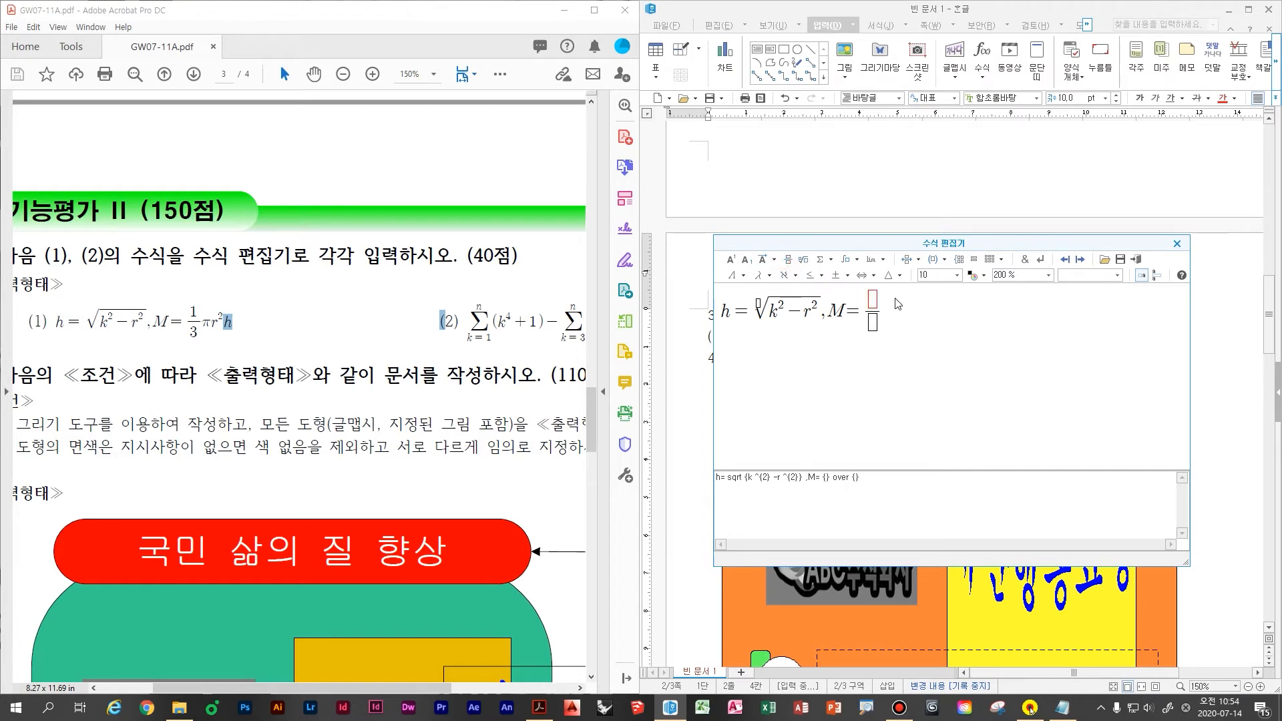
{"action": "type", "text": "1"}
{"action": "key", "text": "Tab"}
{"action": "type", "text": "3"}
{"action": "left_click", "coordinate": [768, 275]}
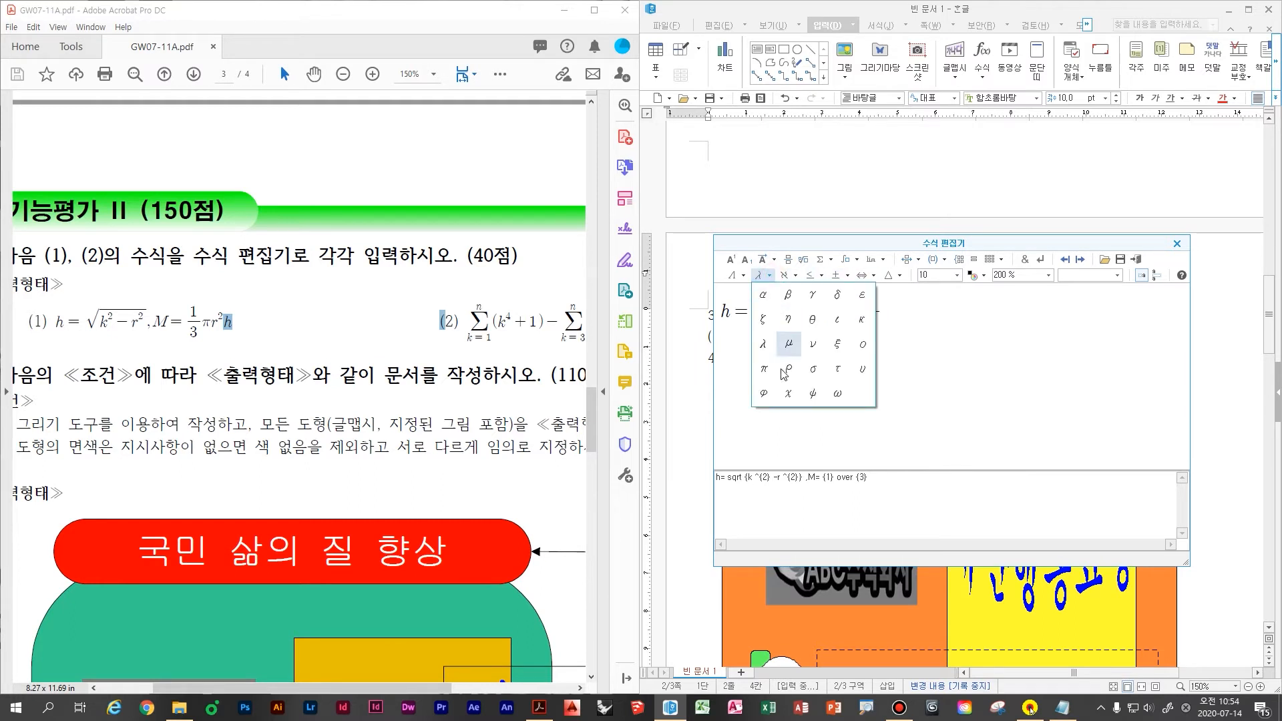
{"action": "left_click", "coordinate": [765, 369]}
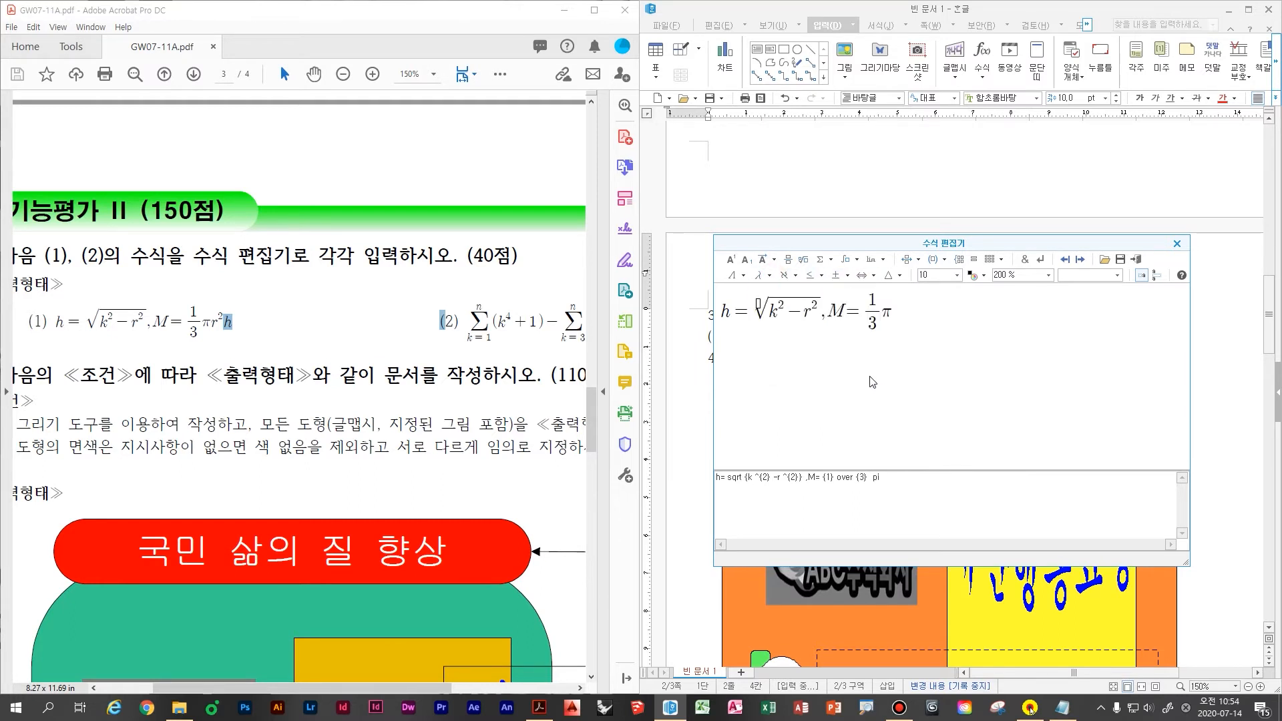
{"action": "type", "text": "r"}
{"action": "left_click", "coordinate": [730, 259]}
{"action": "type", "text": "2} h"}
{"action": "key", "text": "ctrl+2"}
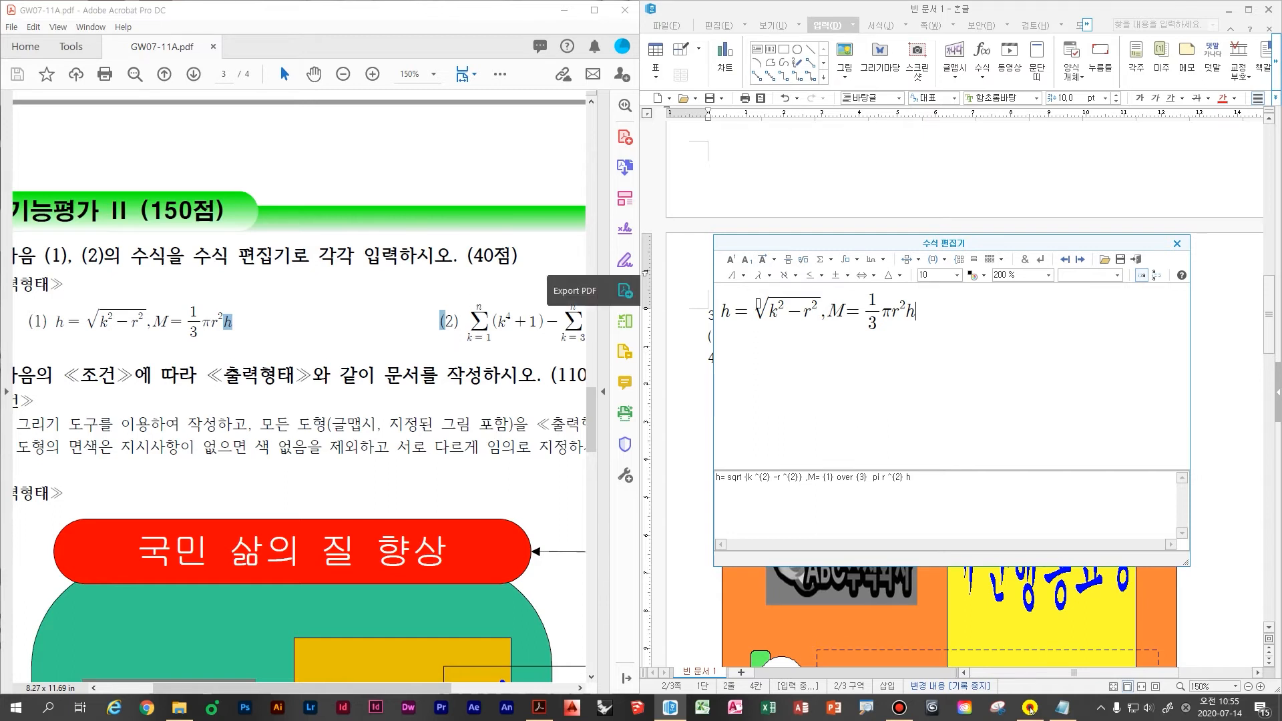
{"action": "left_click_drag", "start_coordinate": [89, 275], "coordinate": [172, 344]}
{"action": "mouse_move", "coordinate": [203, 305]}
{"action": "left_mouse_down"}
{"action": "mouse_move", "coordinate": [240, 338]}
{"action": "mouse_move", "coordinate": [207, 296]}
{"action": "left_mouse_up"}
{"action": "mouse_move", "coordinate": [442, 298]}
{"action": "left_mouse_down"}
{"action": "mouse_move", "coordinate": [455, 294]}
{"action": "mouse_move", "coordinate": [509, 348]}
{"action": "left_mouse_up"}
{"action": "mouse_move", "coordinate": [532, 311]}
{"action": "left_mouse_down"}
{"action": "mouse_move", "coordinate": [527, 337]}
{"action": "mouse_move", "coordinate": [532, 308]}
{"action": "left_mouse_up"}
{"action": "left_click_drag", "start_coordinate": [319, 364], "coordinate": [115, 398]}
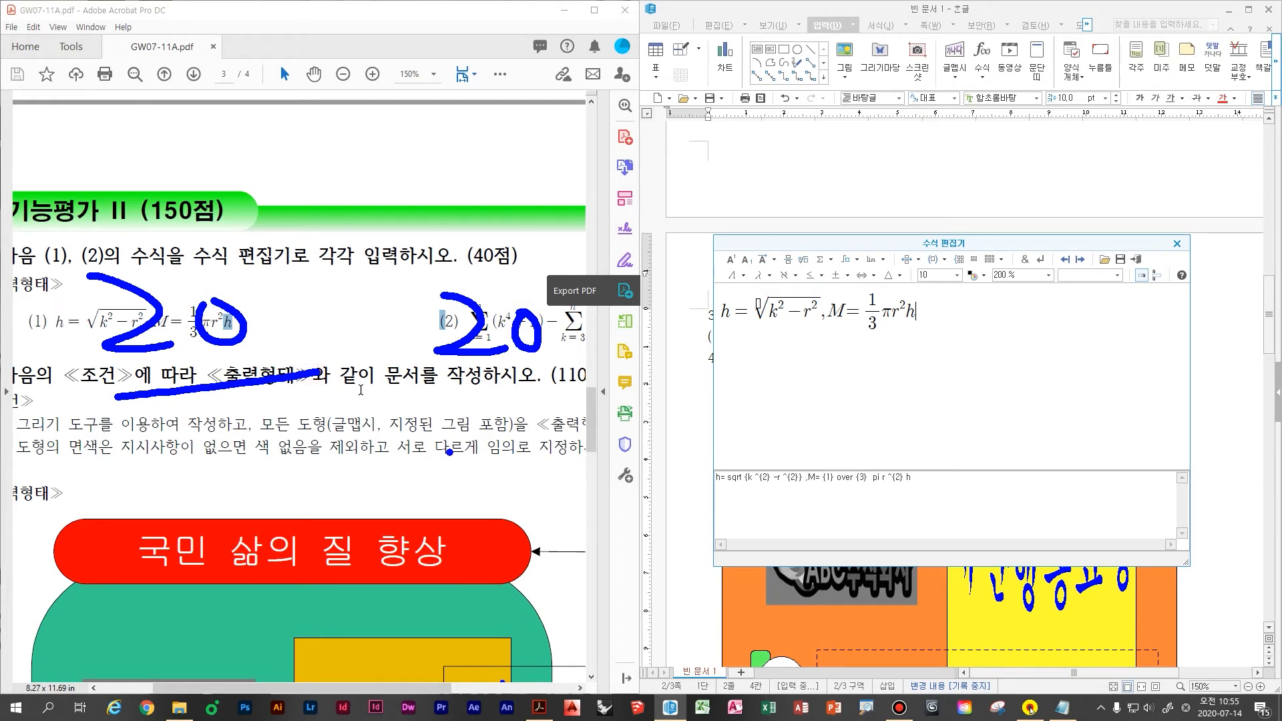
{"action": "key", "text": "Escape"}
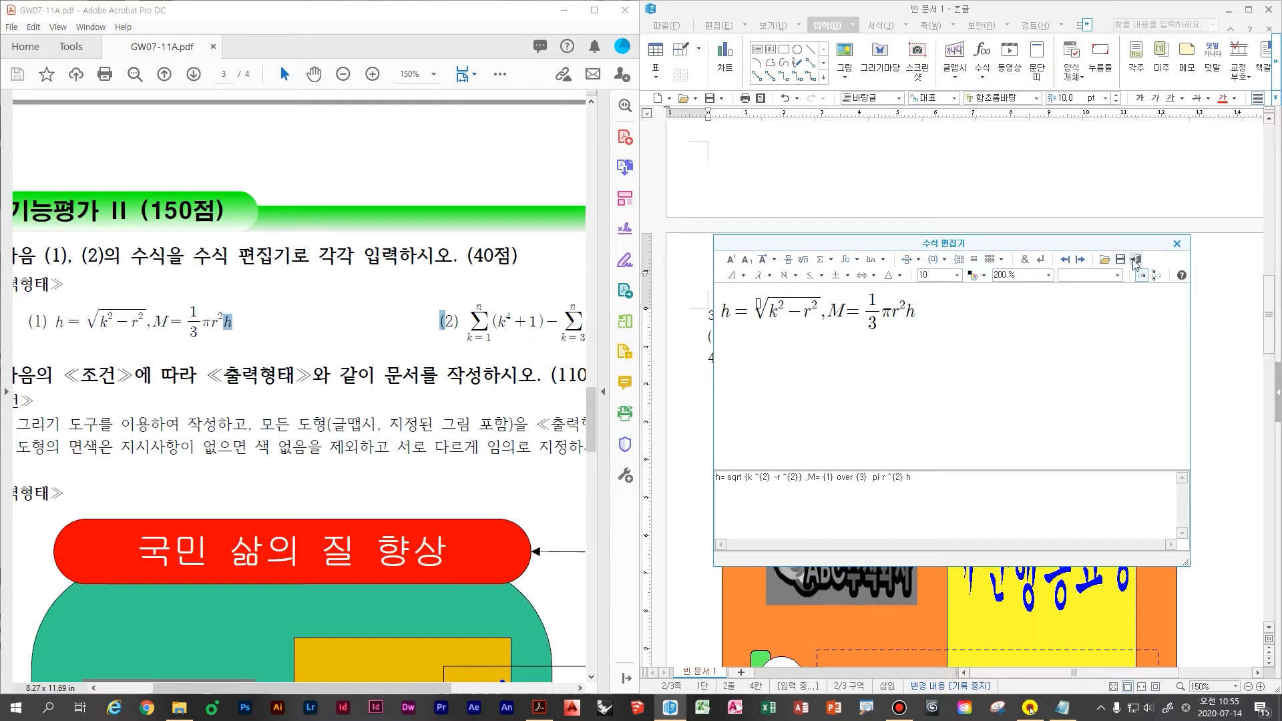
- Insert the finished equation into the document and open a new equation right after the "(2)" label under question 3
{"action": "left_click", "coordinate": [1141, 275]}
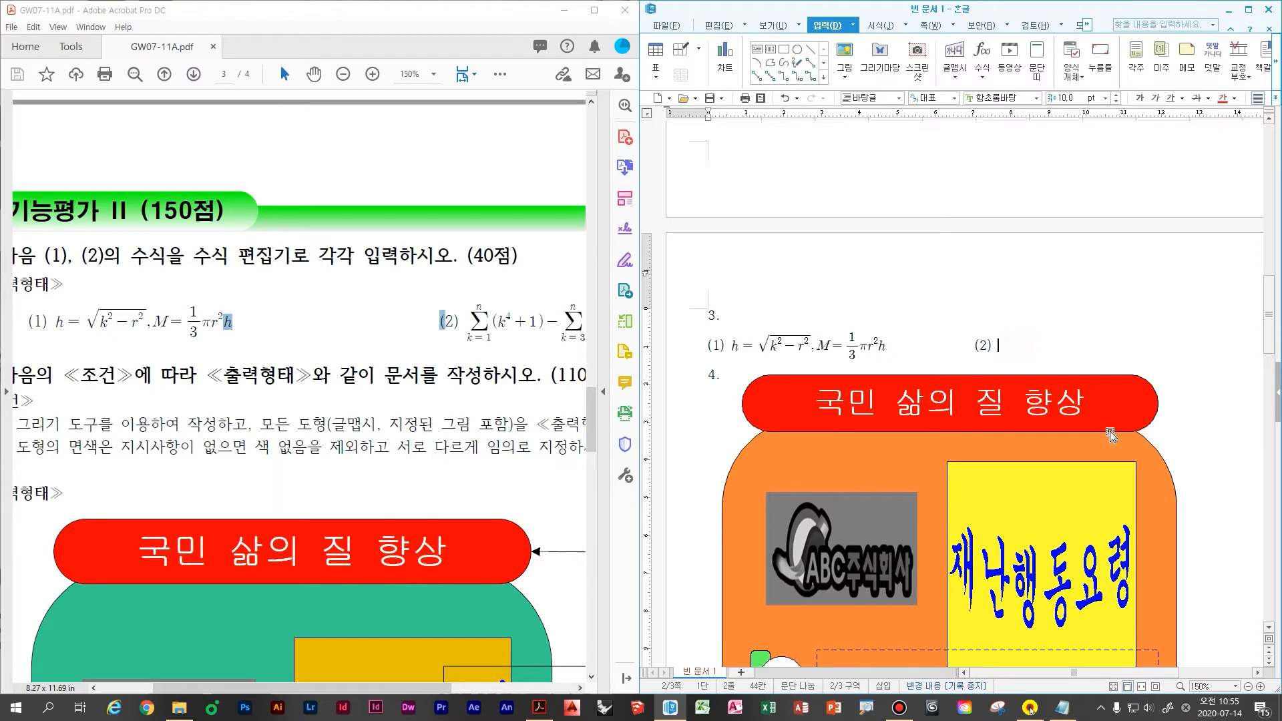
{"action": "left_click_drag", "start_coordinate": [1026, 672], "coordinate": [1221, 665]}
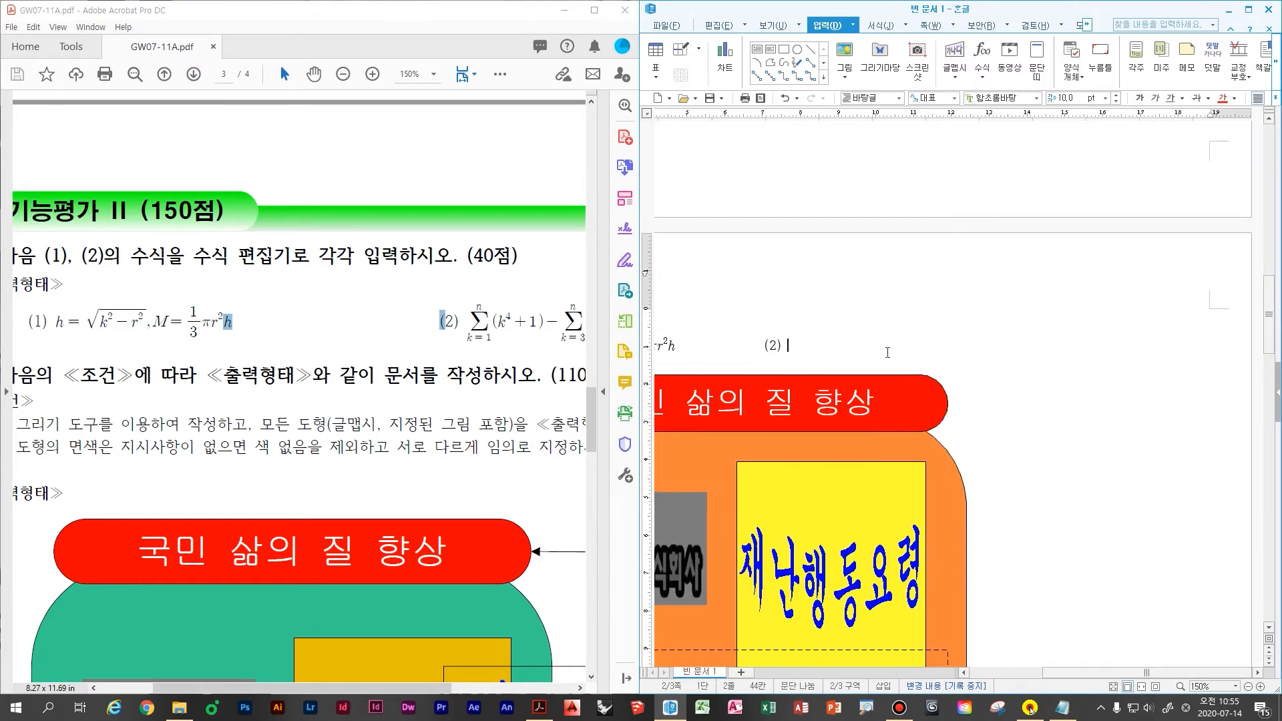
{"action": "left_click", "coordinate": [449, 382]}
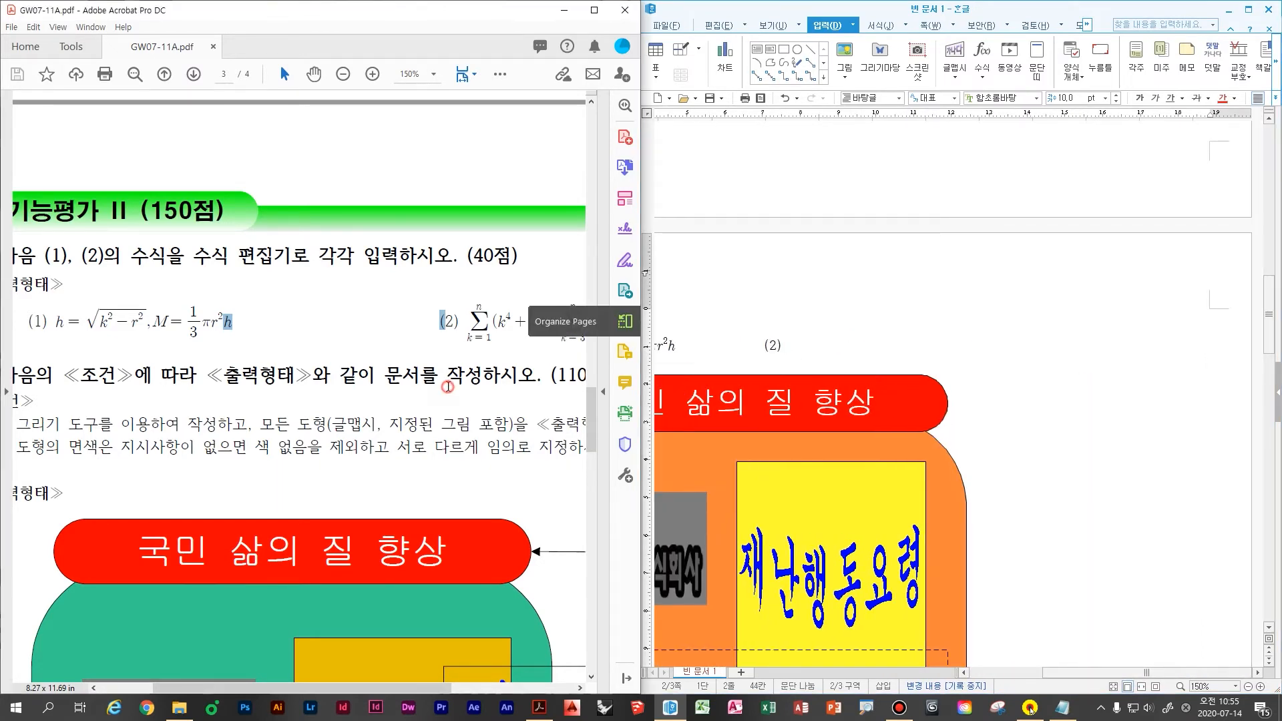
{"action": "left_click_drag", "start_coordinate": [449, 382], "coordinate": [214, 377]}
{"action": "left_click", "coordinate": [815, 348]}
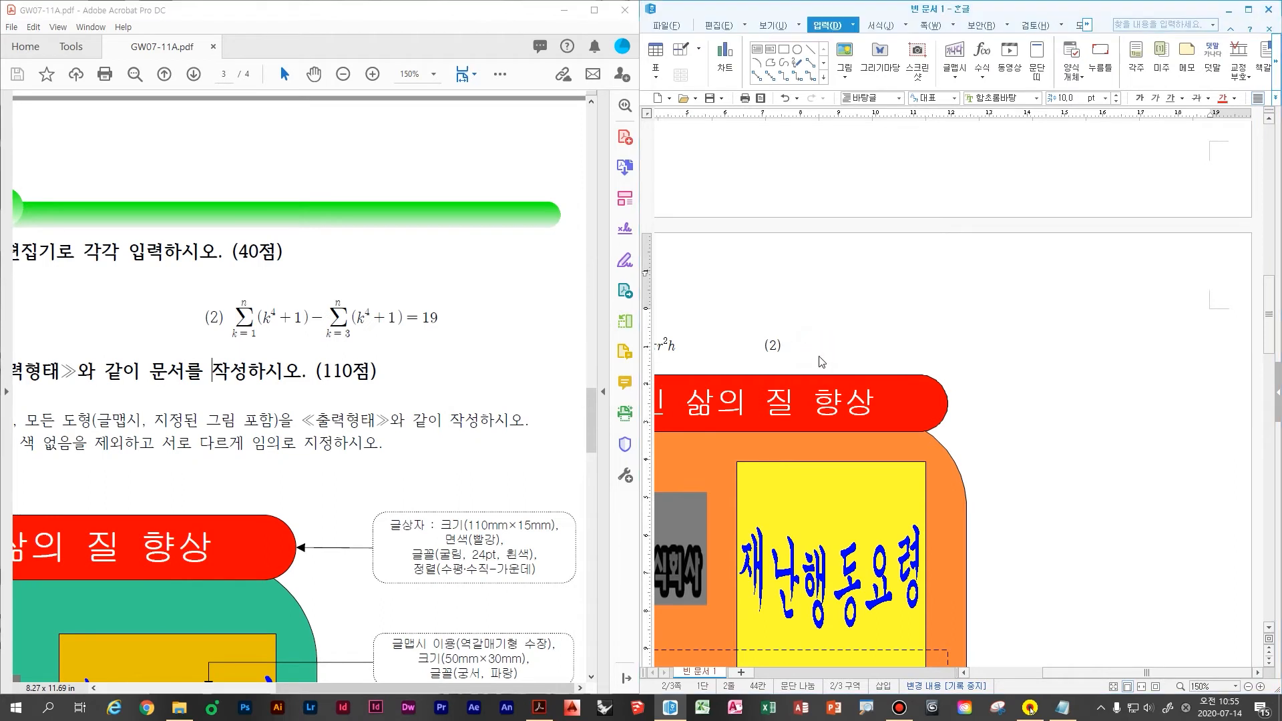
{"action": "key", "text": "ctrl+n"}
{"action": "key", "text": "m"}
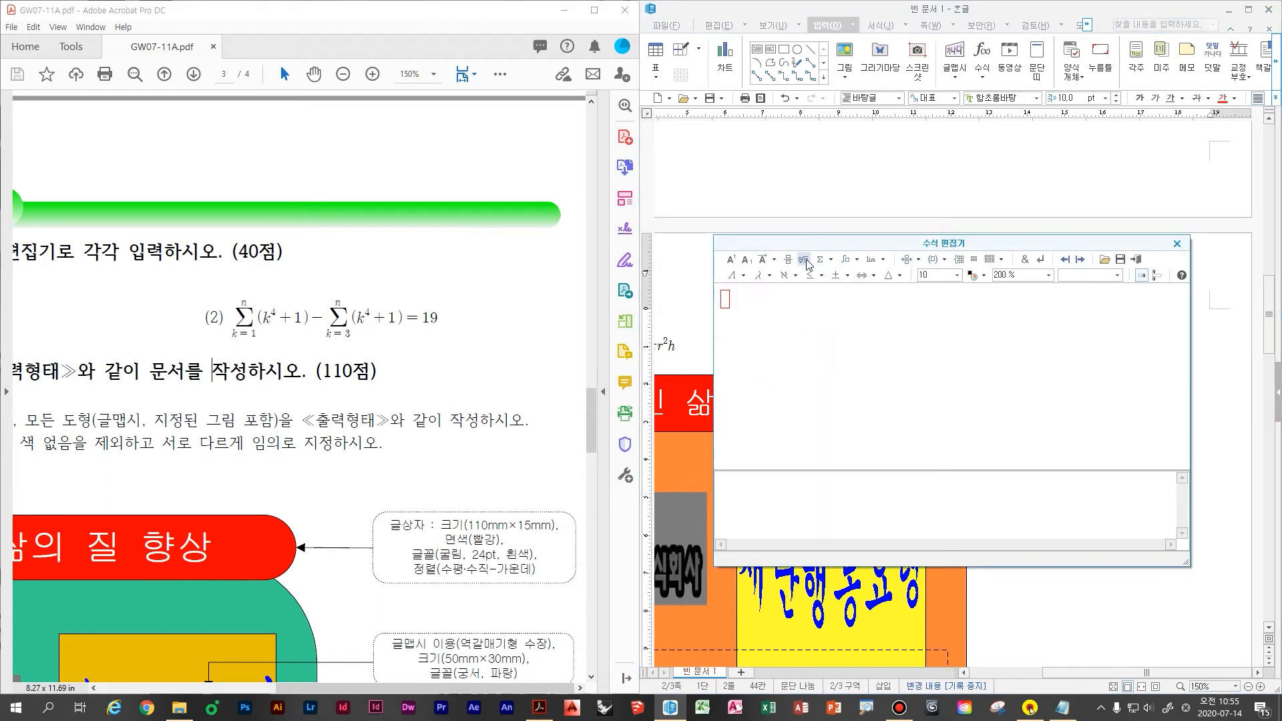
- Enter a summation from k=1 to n of (k⁴+1), followed by a minus sign, in the equation editor
{"action": "left_click", "coordinate": [830, 259]}
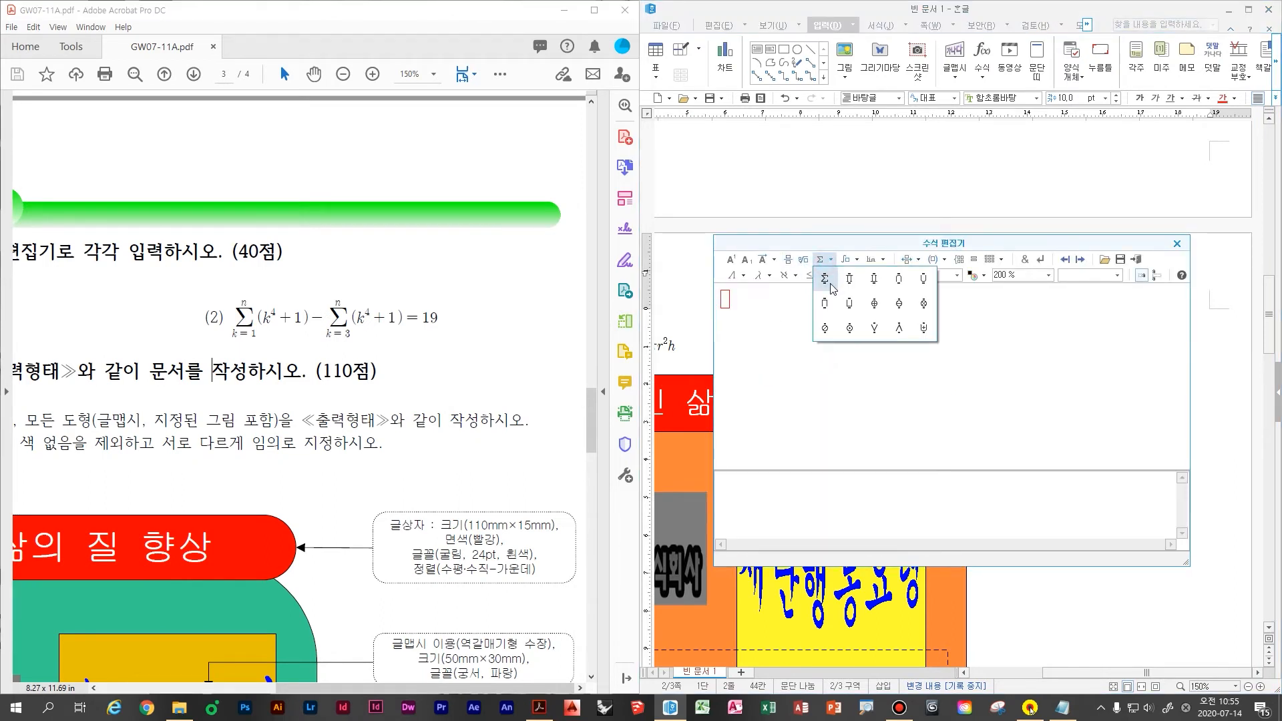
{"action": "left_click", "coordinate": [825, 279]}
{"action": "type", "text": "k-} ^{}"}
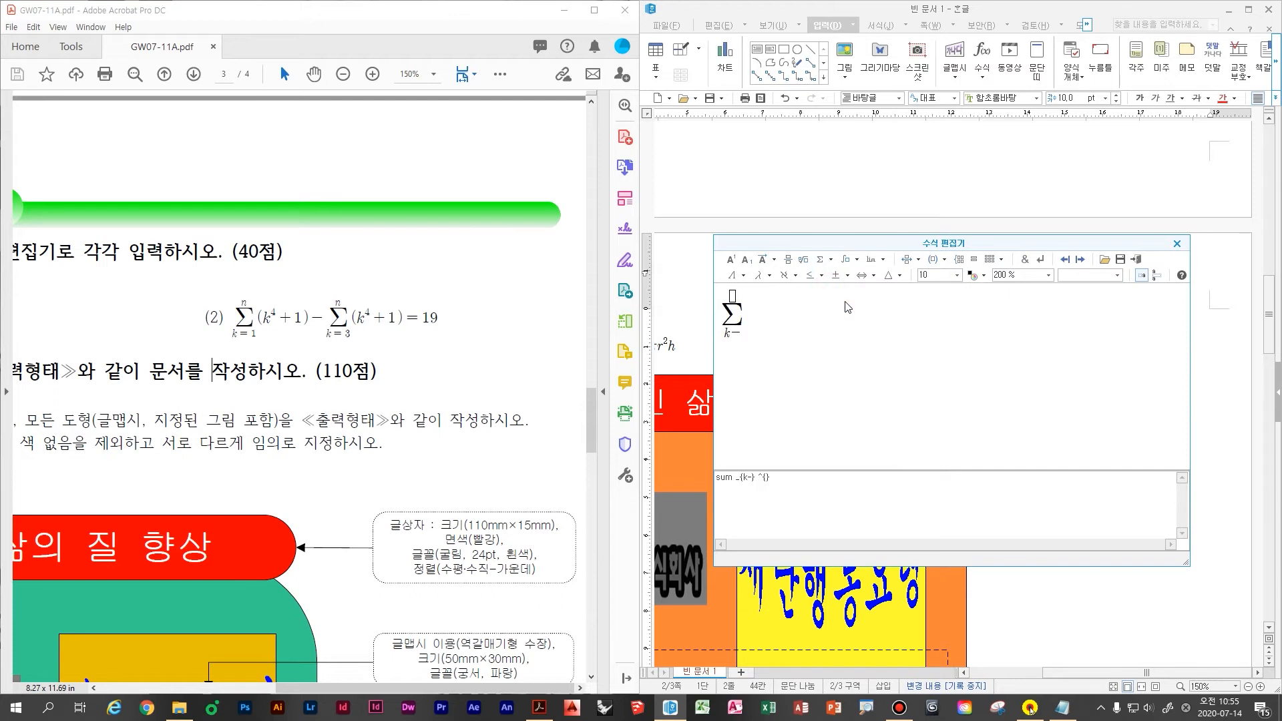
{"action": "key", "text": "BackSpace"}
{"action": "type", "text": "=1n(k^4"}
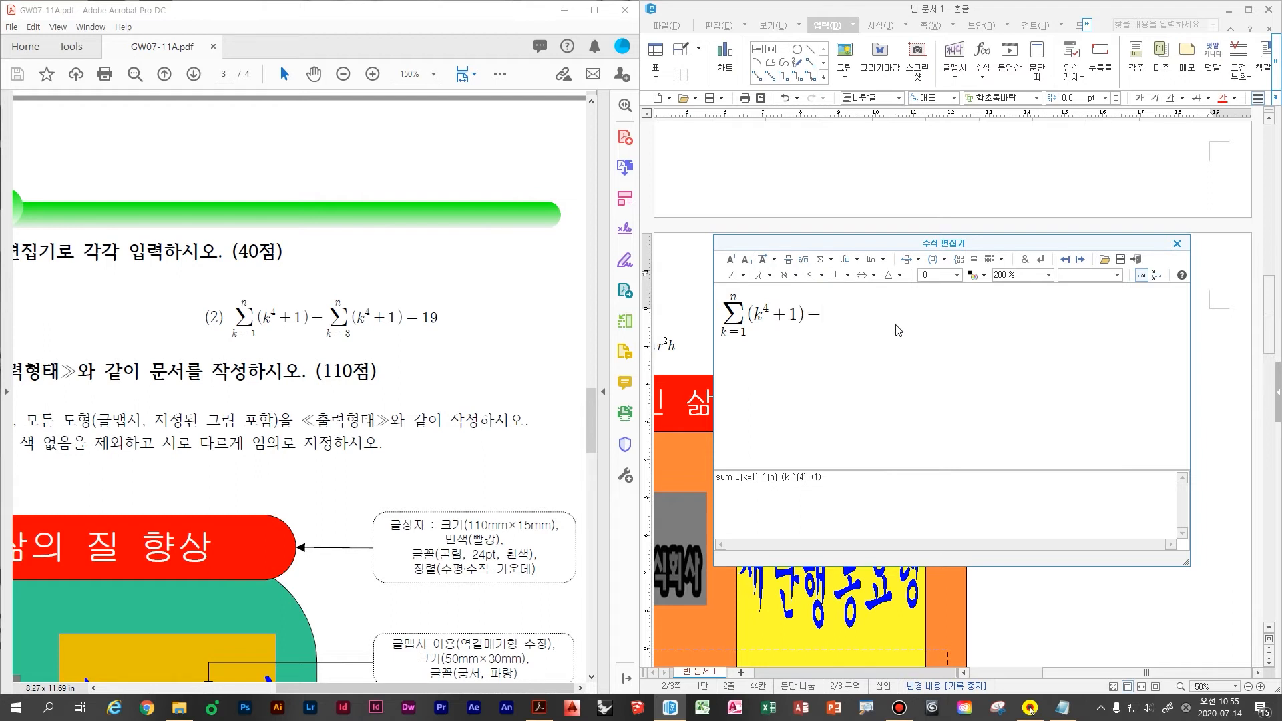
- Add a second summation from k=3 to n of (k⁴+1) to the equation, followed by =19
{"action": "left_click", "coordinate": [837, 277]}
{"action": "left_click", "coordinate": [825, 284]}
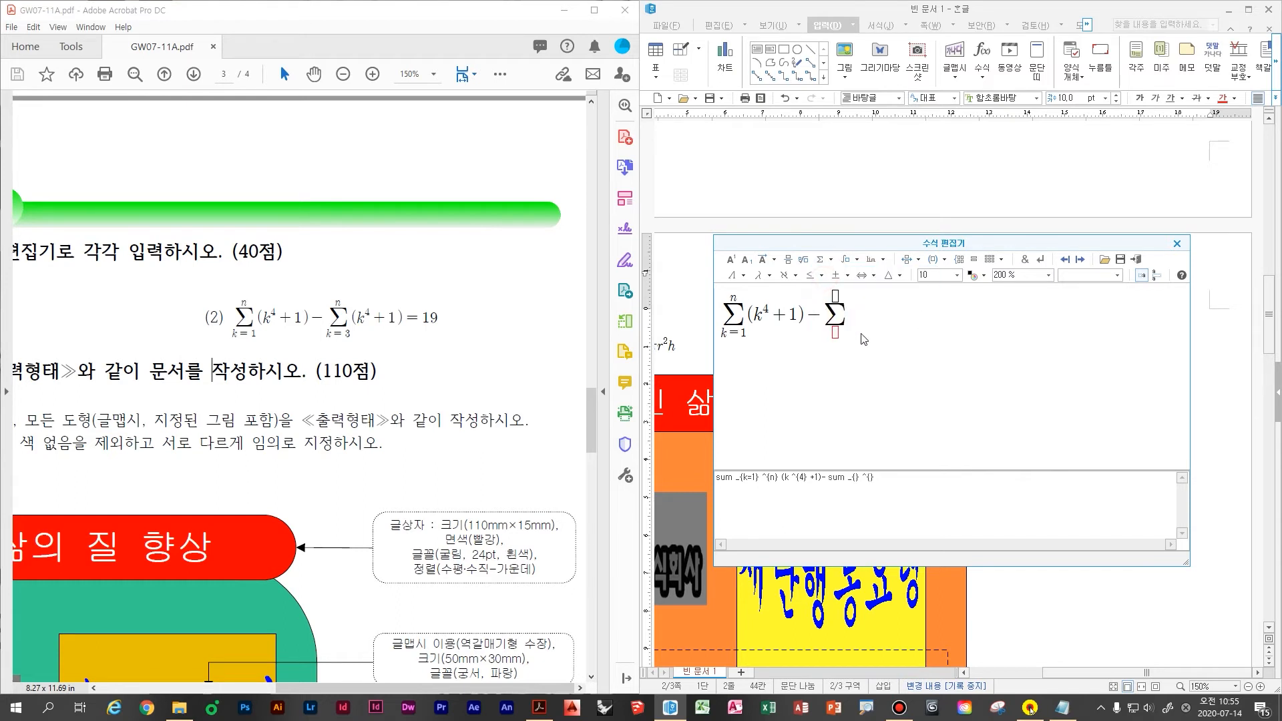
{"action": "type", "text": "k=3} ^{n} "}
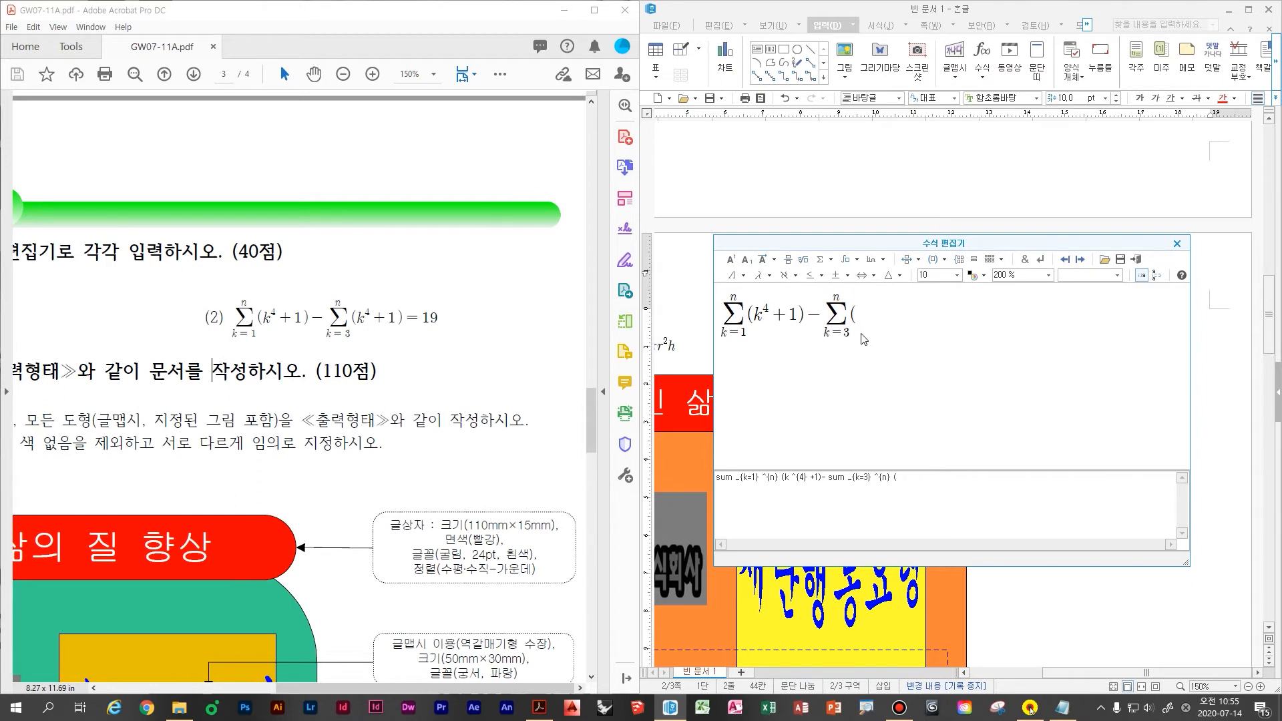
{"action": "type", "text": "(k"}
{"action": "left_click", "coordinate": [731, 259]}
{"action": "type", "text": "4} +1)=19"}
{"action": "key", "text": "ctrl+2"}
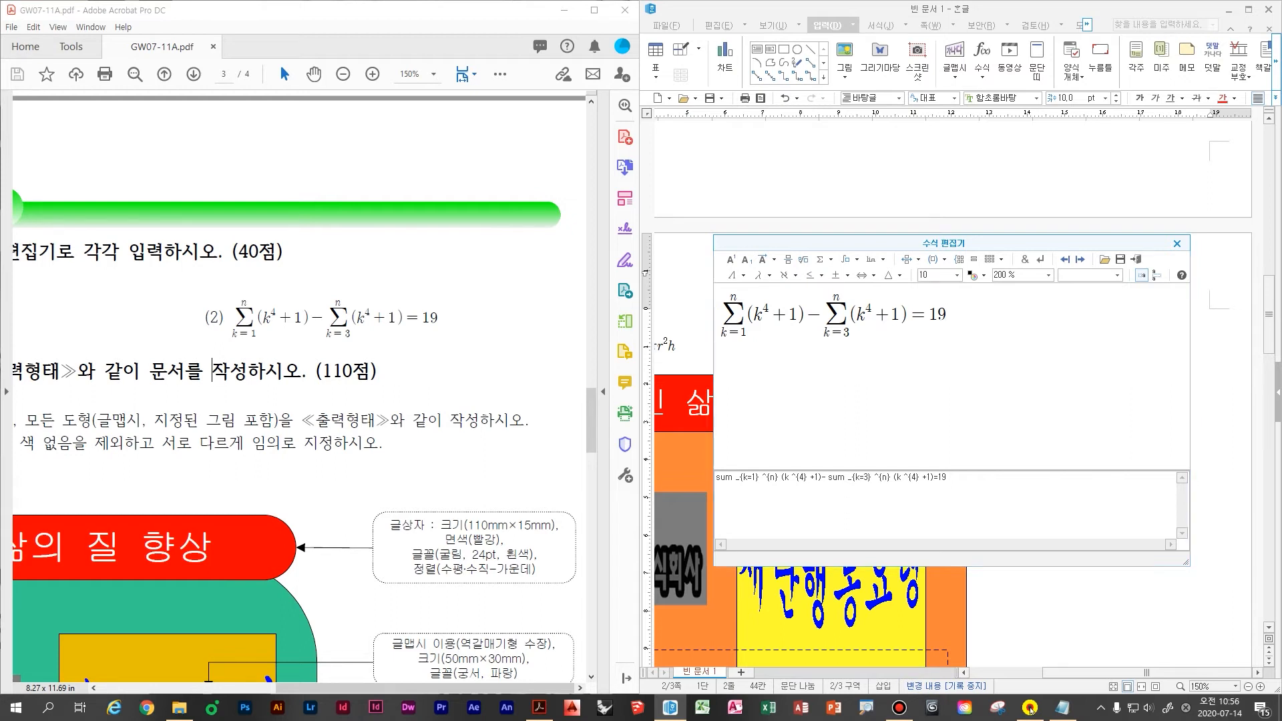
{"action": "left_click_drag", "start_coordinate": [199, 290], "coordinate": [410, 364]}
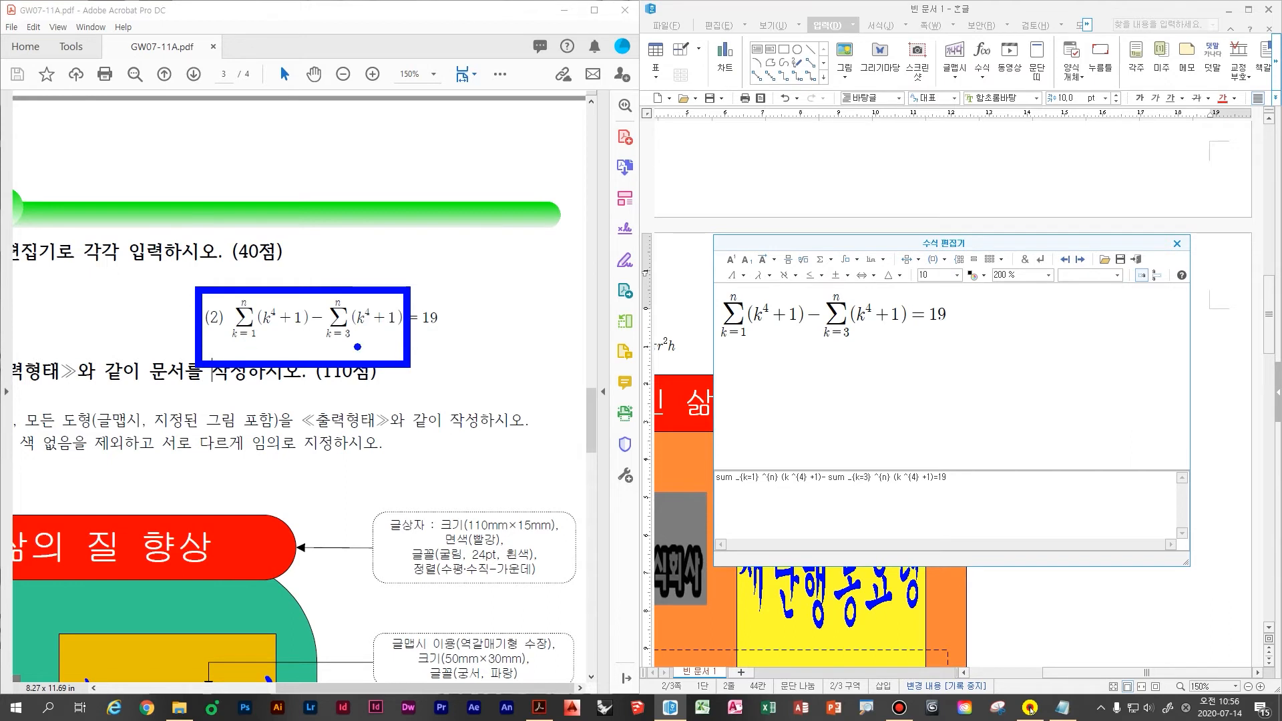
{"action": "key", "text": "Escape"}
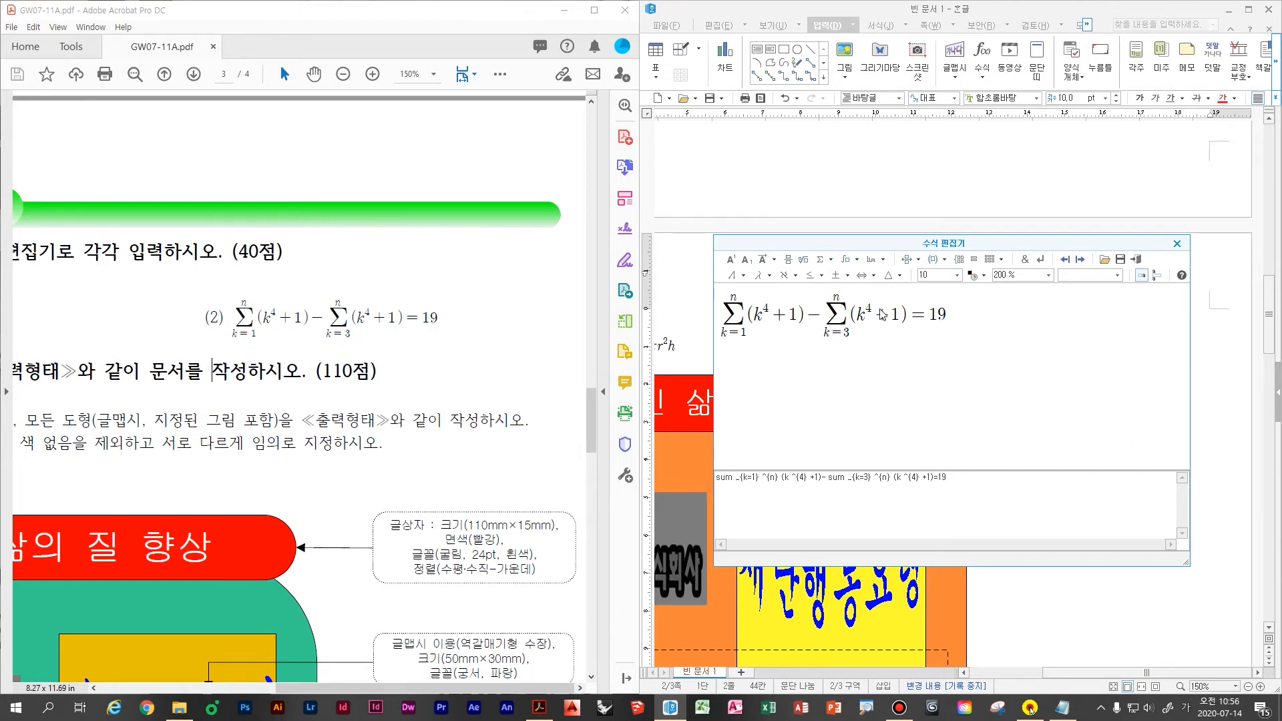
- Delete the second summation and =19, back to the minus sign after the first summation
{"action": "left_click", "coordinate": [861, 301]}
{"action": "left_click", "coordinate": [881, 310]}
{"action": "left_click", "coordinate": [940, 314]}
{"action": "left_click", "coordinate": [937, 314]}
{"action": "key", "text": "BackSpace"}
{"action": "key", "text": "BackSpace"}
{"action": "key", "text": "BackSpace"}
{"action": "key", "text": "BackSpace"}
{"action": "key", "text": "BackSpace"}
{"action": "key", "text": "BackSpace"}
{"action": "key", "text": "BackSpace"}
{"action": "key", "text": "BackSpace"}
{"action": "key", "text": "BackSpace"}
{"action": "key", "text": "BackSpace"}
{"action": "key", "text": "BackSpace"}
{"action": "key", "text": "BackSpace"}
{"action": "key", "text": "BackSpace"}
{"action": "key", "text": "BackSpace"}
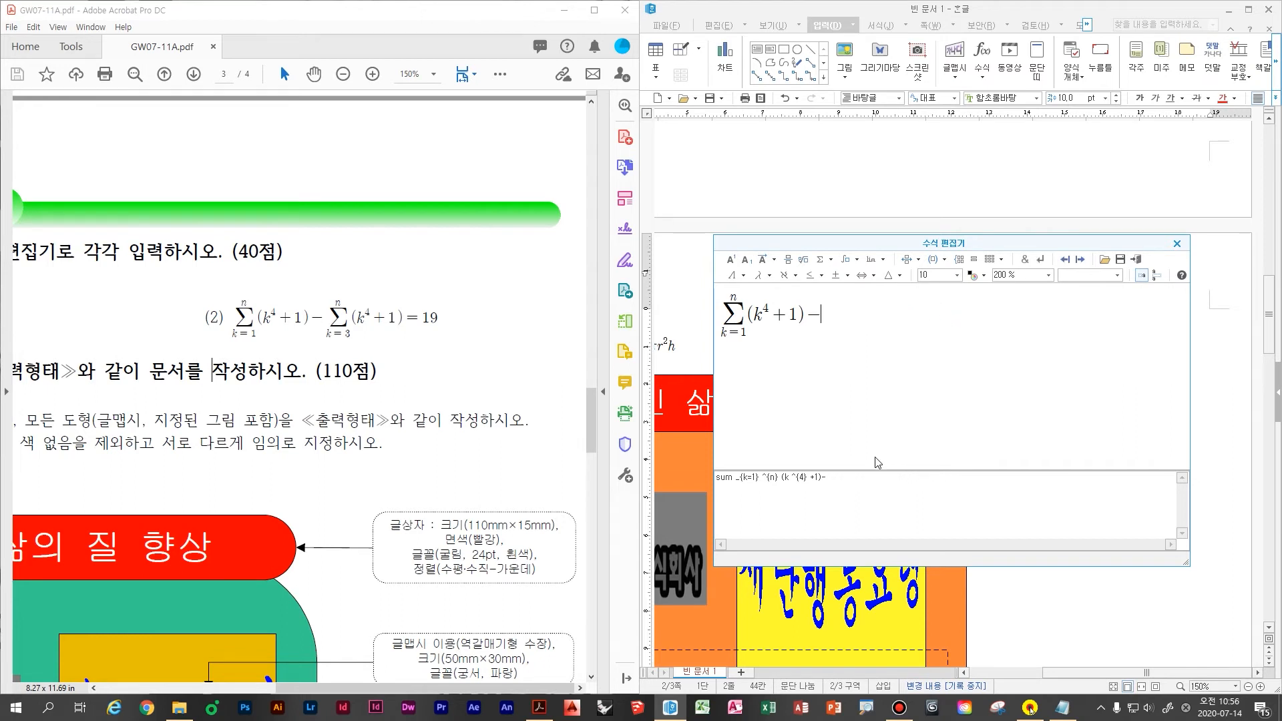
- Duplicate the first summation's script code after the minus sign in the equation script
{"action": "left_click", "coordinate": [819, 478]}
{"action": "left_click_drag", "start_coordinate": [824, 478], "coordinate": [715, 478]}
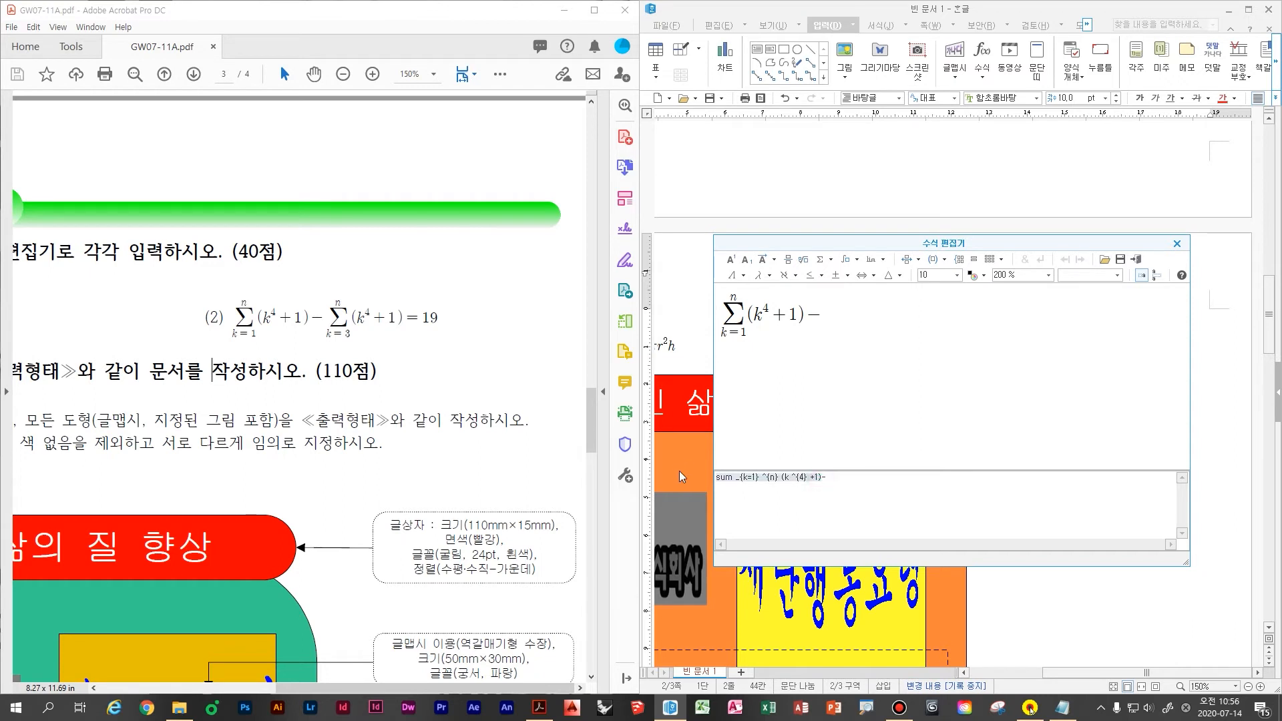
{"action": "key", "text": "ctrl+c"}
{"action": "left_click", "coordinate": [865, 482]}
{"action": "key", "text": "ctrl+v"}
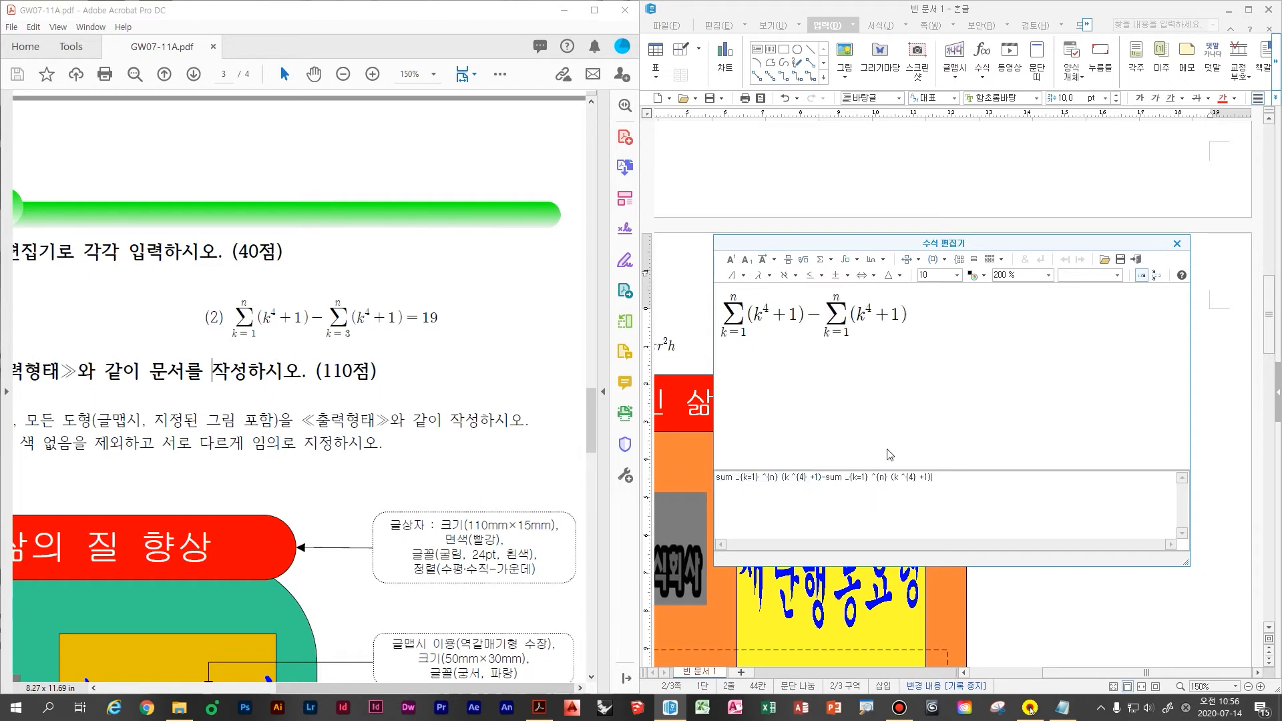
- Change the second summation's lower limit to k=3, append =19, and insert the equation into the document
{"action": "double_click", "coordinate": [846, 332]}
{"action": "type", "text": "3"}
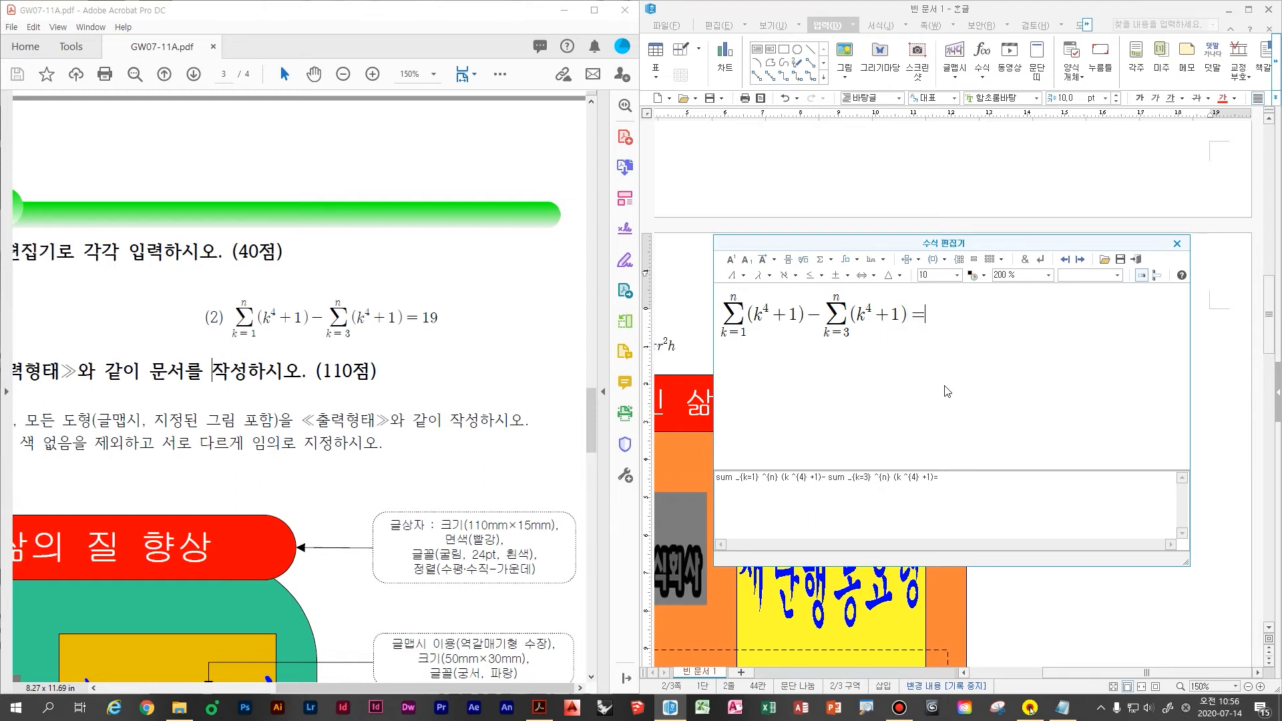
{"action": "type", "text": "9"}
{"action": "key", "text": "shift+Escape"}
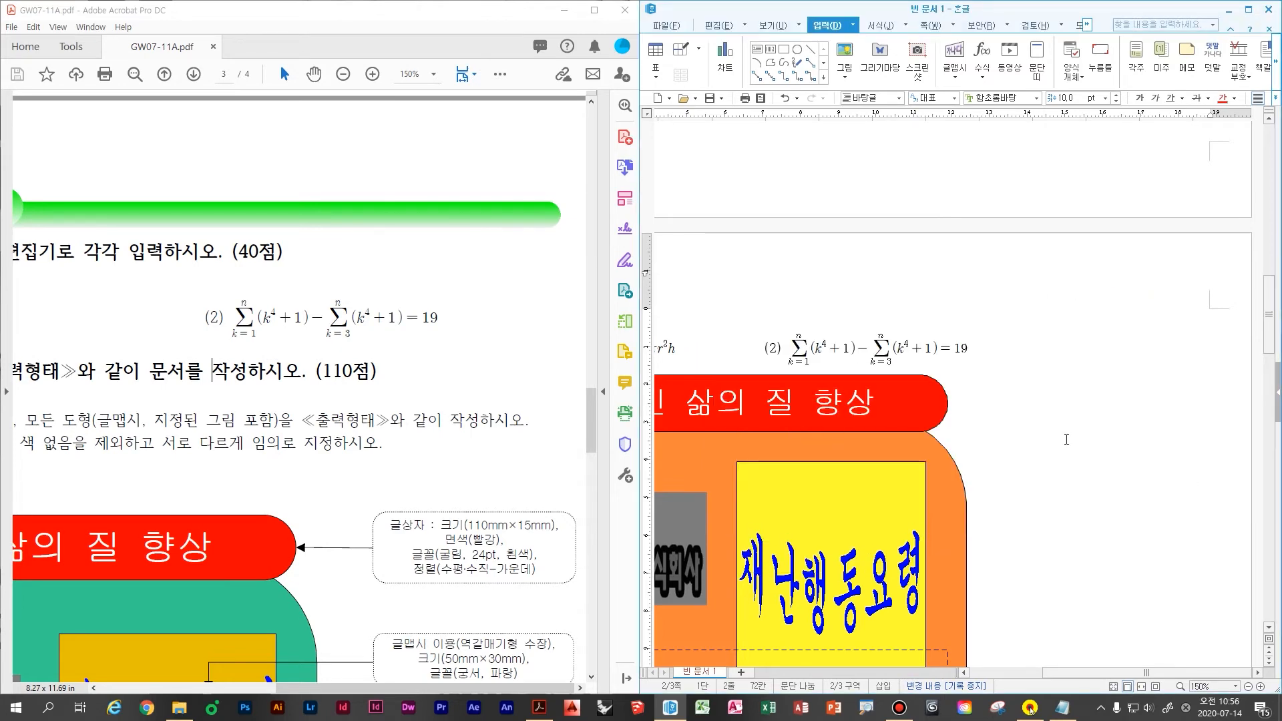
- Insert a table with 5 rows and 6 columns below the "2." heading on the first page
{"action": "left_click", "coordinate": [1075, 443]}
{"action": "scroll", "coordinate": [990, 440], "scroll_direction": "down", "scroll_amount": 1}
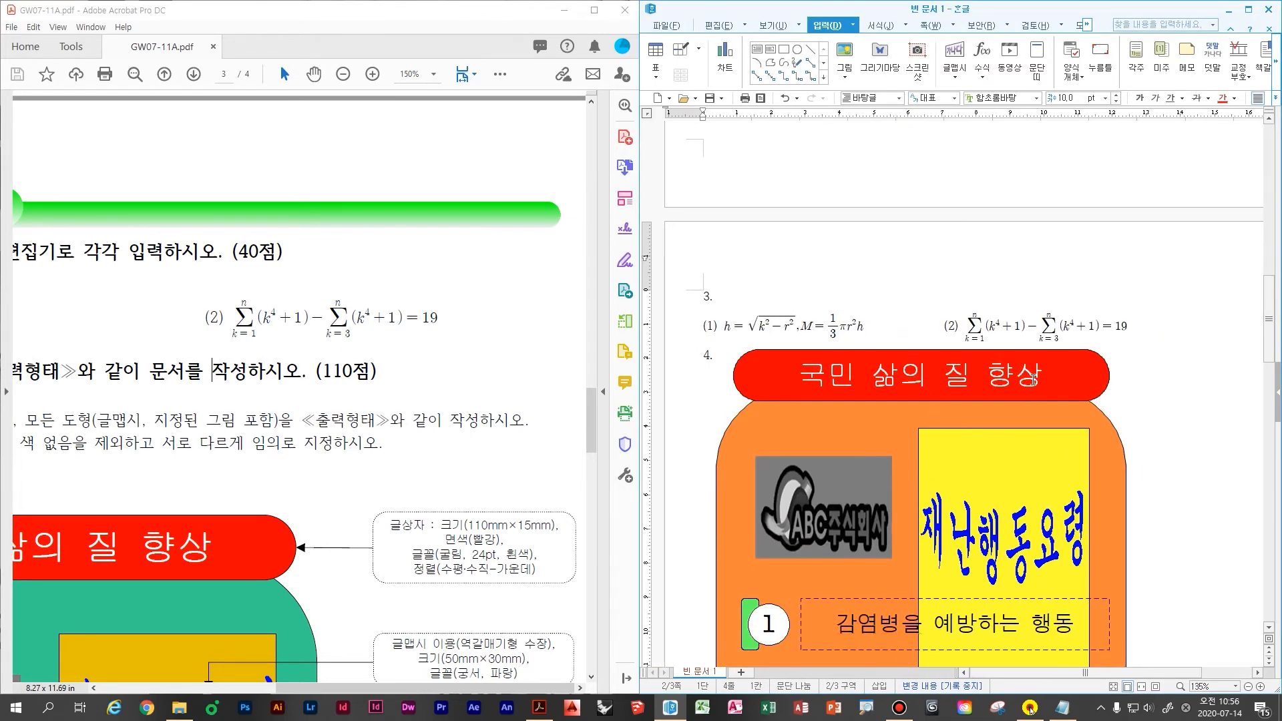
{"action": "scroll", "coordinate": [242, 435], "scroll_direction": "up", "scroll_amount": 3}
{"action": "scroll", "coordinate": [242, 438], "scroll_direction": "down", "scroll_amount": 3}
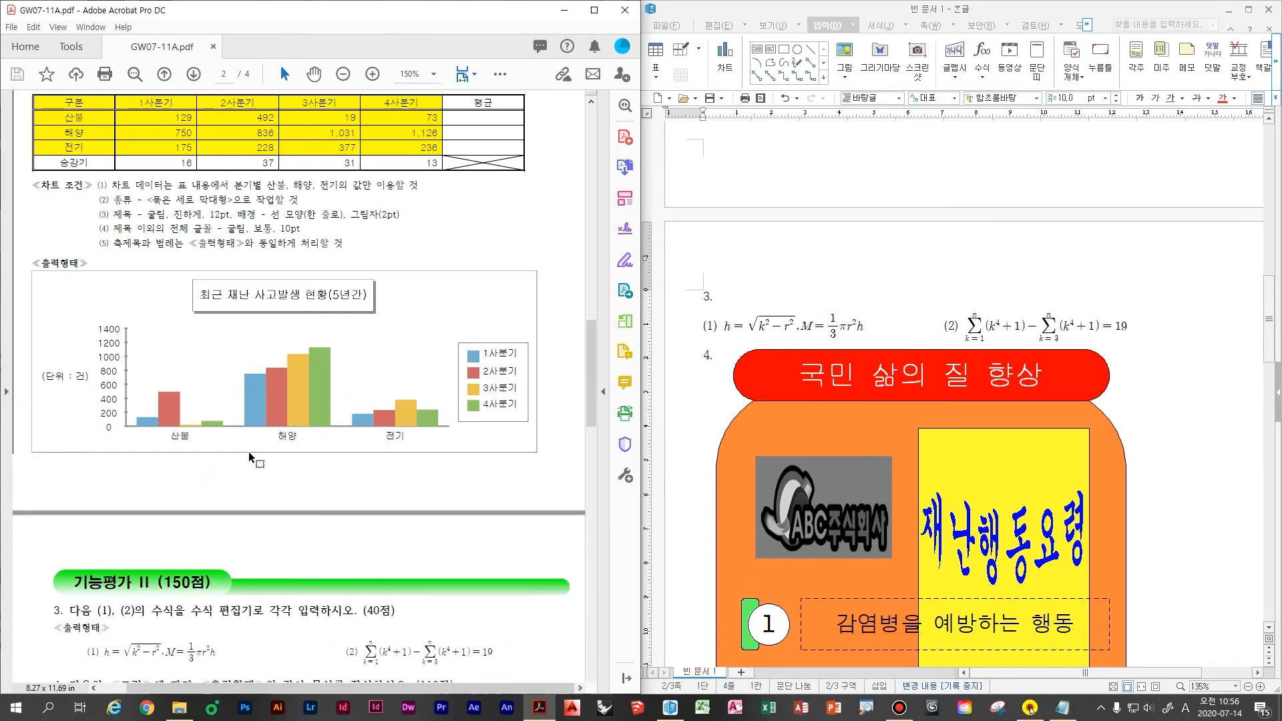
{"action": "scroll", "coordinate": [255, 451], "scroll_direction": "up", "scroll_amount": 2}
{"action": "scroll", "coordinate": [887, 336], "scroll_direction": "up", "scroll_amount": 15}
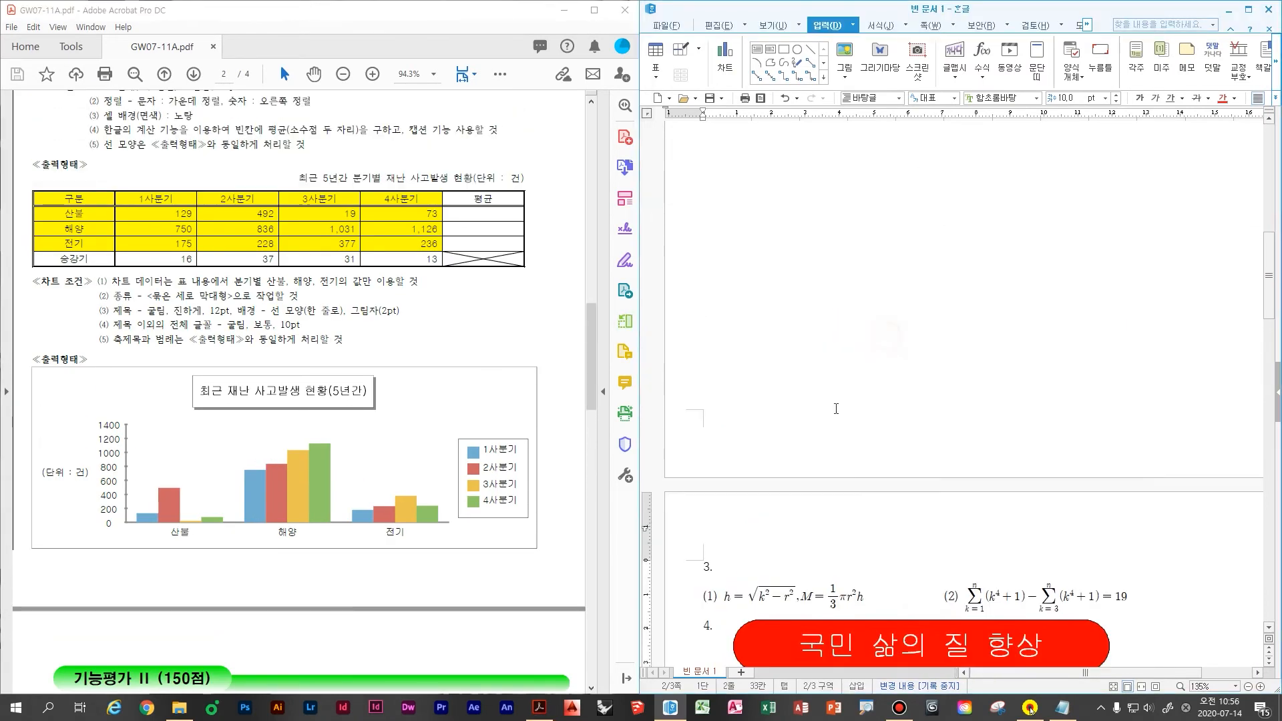
{"action": "left_click", "coordinate": [806, 305]}
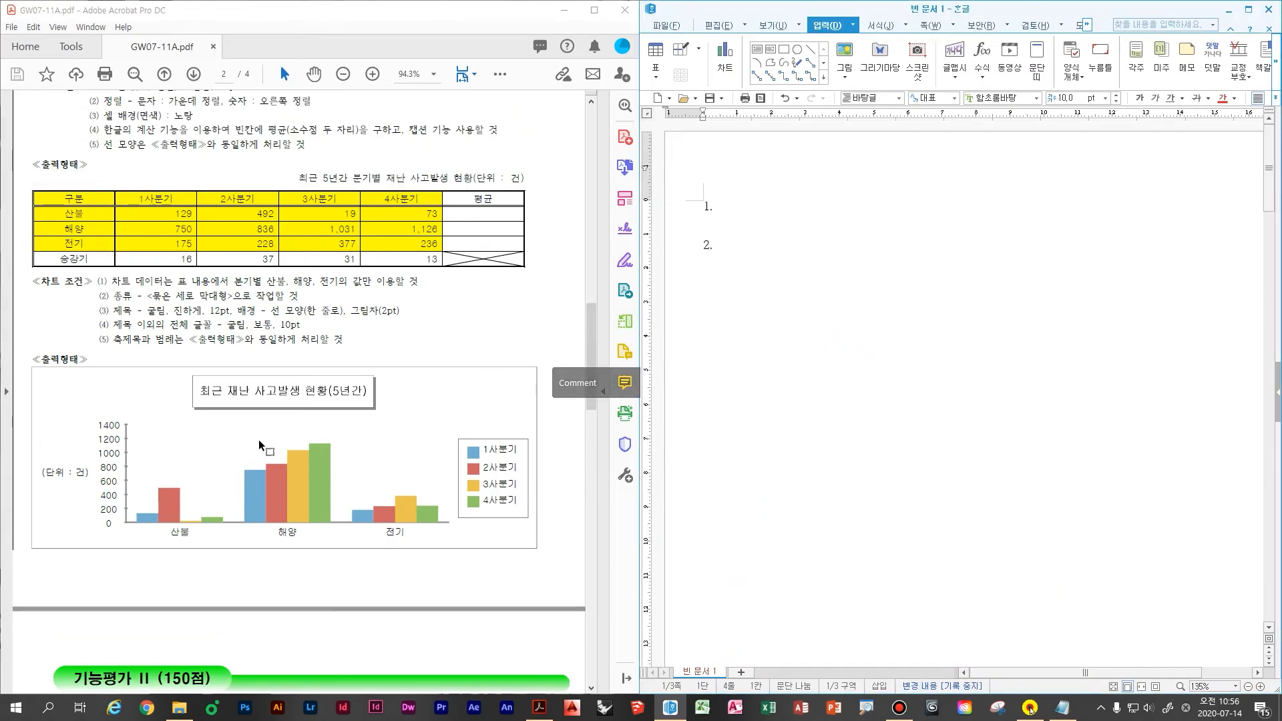
{"action": "scroll", "coordinate": [258, 439], "scroll_direction": "up", "scroll_amount": 2}
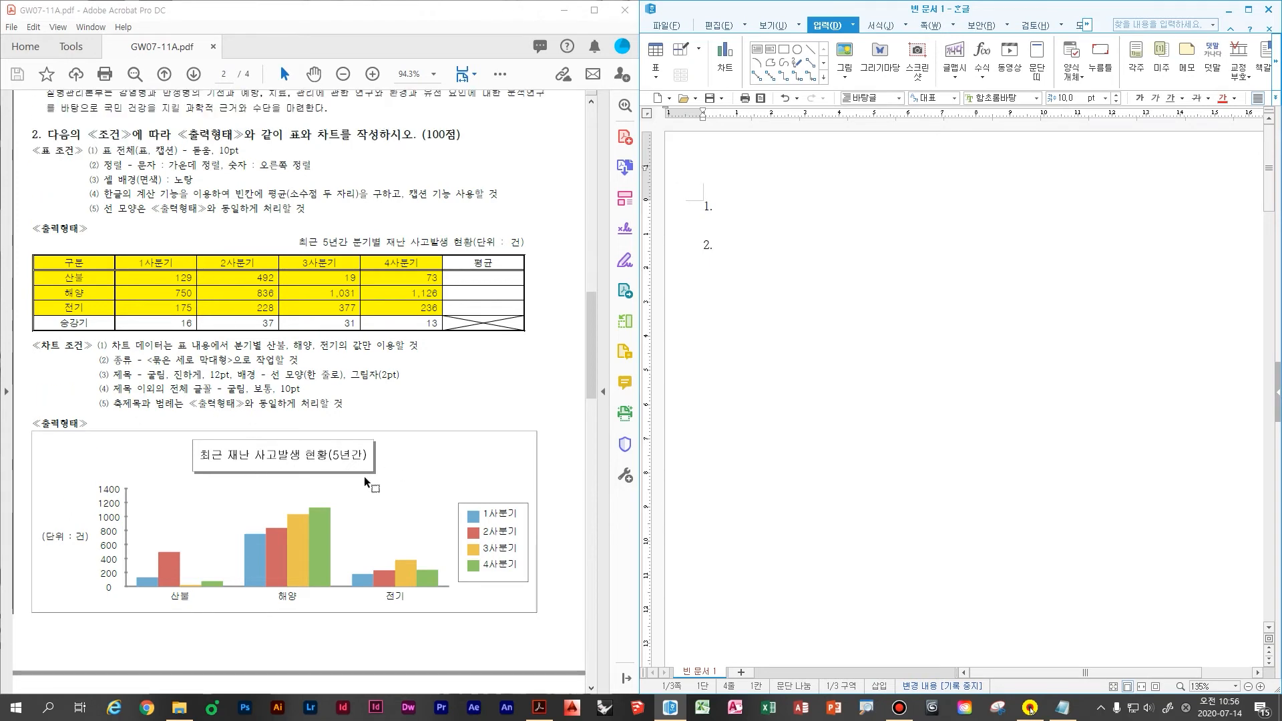
{"action": "left_click", "coordinate": [834, 323]}
{"action": "key", "text": "ctrl+n"}
{"action": "key", "text": "t"}
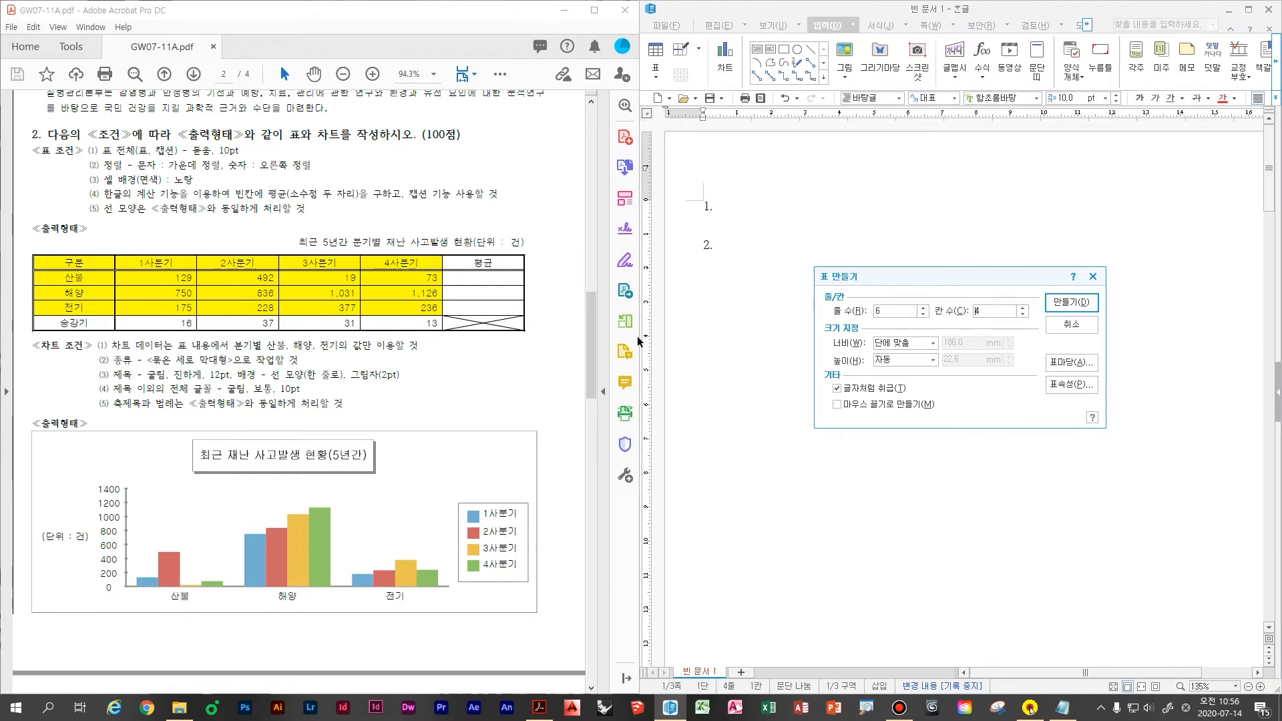
{"action": "double_click", "coordinate": [900, 312]}
{"action": "type", "text": "5"}
{"action": "left_click", "coordinate": [1072, 301]}
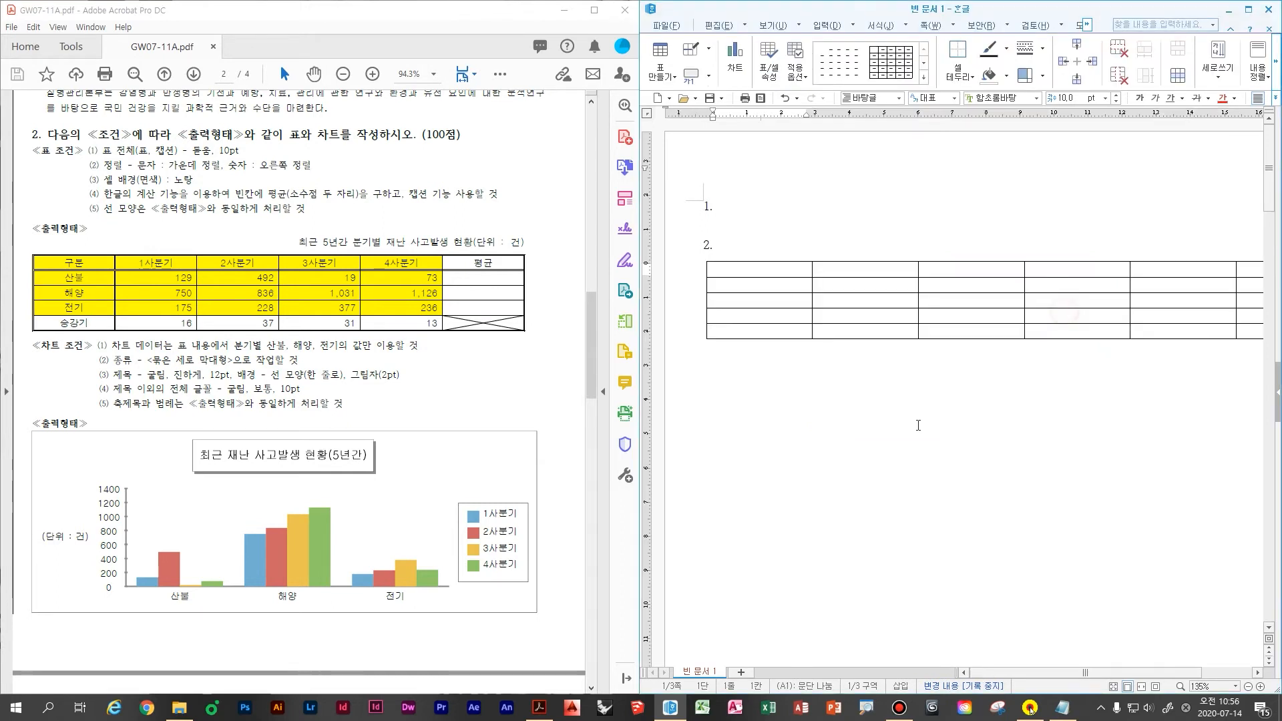
- Fill the table's first column with 구분, 산불, 해양, 전기 and 승강기 from top to bottom
{"action": "scroll", "coordinate": [814, 382], "scroll_direction": "down", "scroll_amount": 3}
{"action": "type", "text": "구분"}
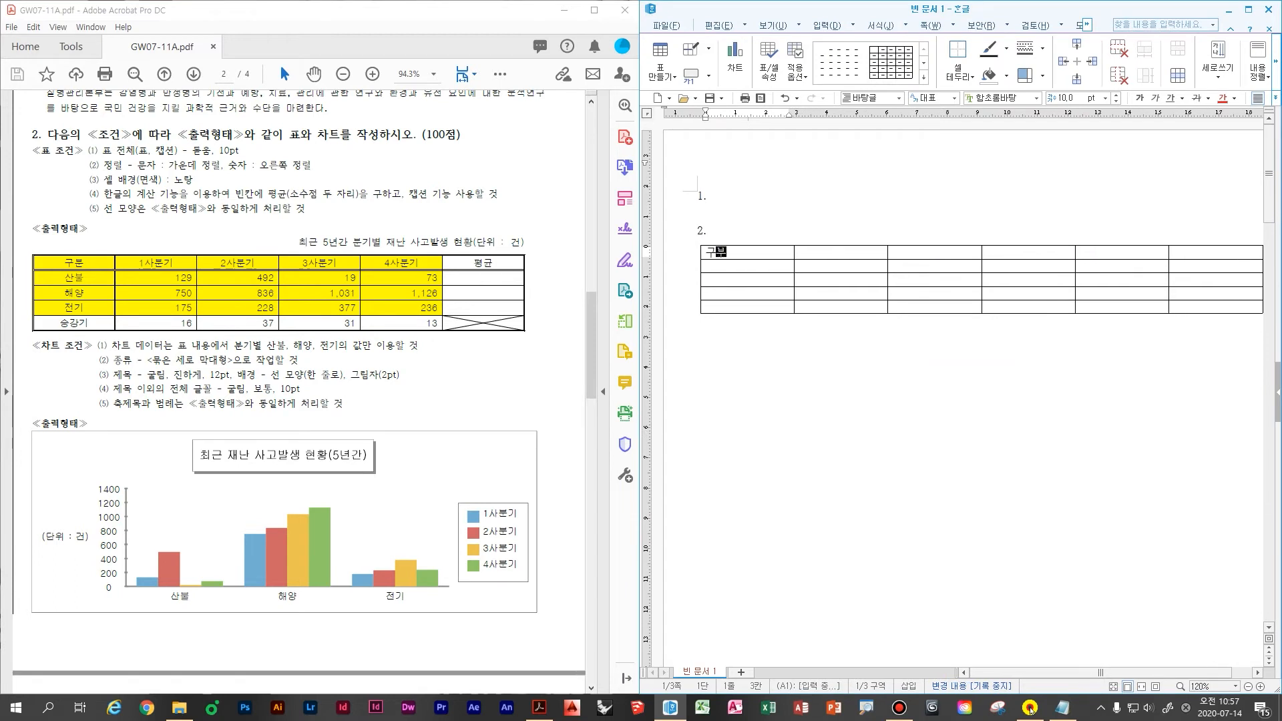
{"action": "key", "text": "Down"}
{"action": "type", "text": "산ㅂ"}
{"action": "key", "text": "Down"}
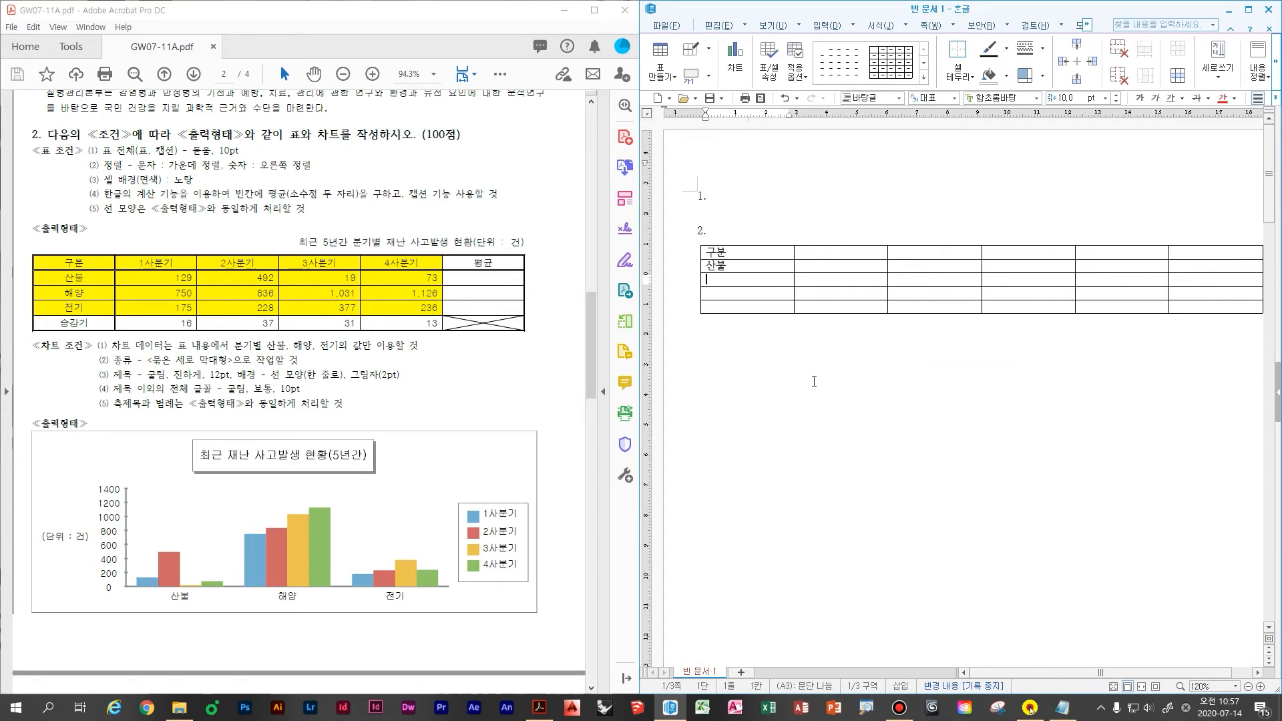
{"action": "type", "text": "해양"}
{"action": "key", "text": "Down"}
{"action": "type", "text": "전기"}
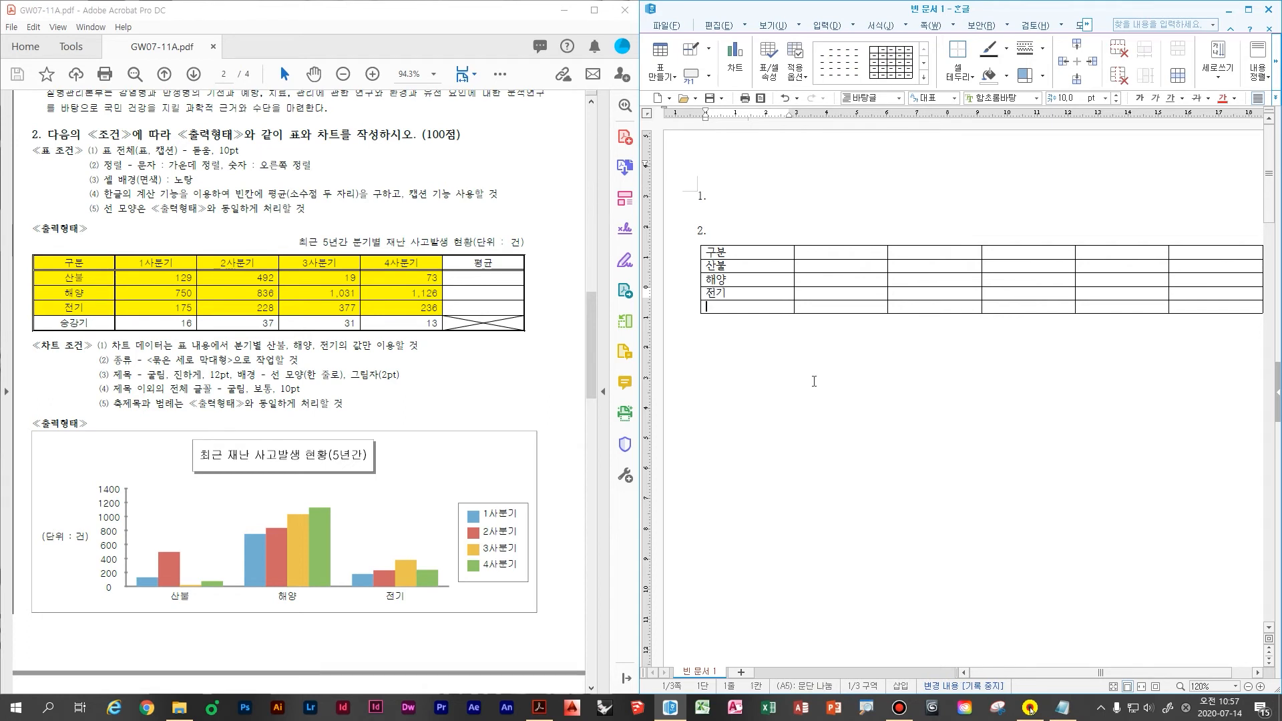
{"action": "key", "text": "Down"}
{"action": "type", "text": "승ㄱ"}
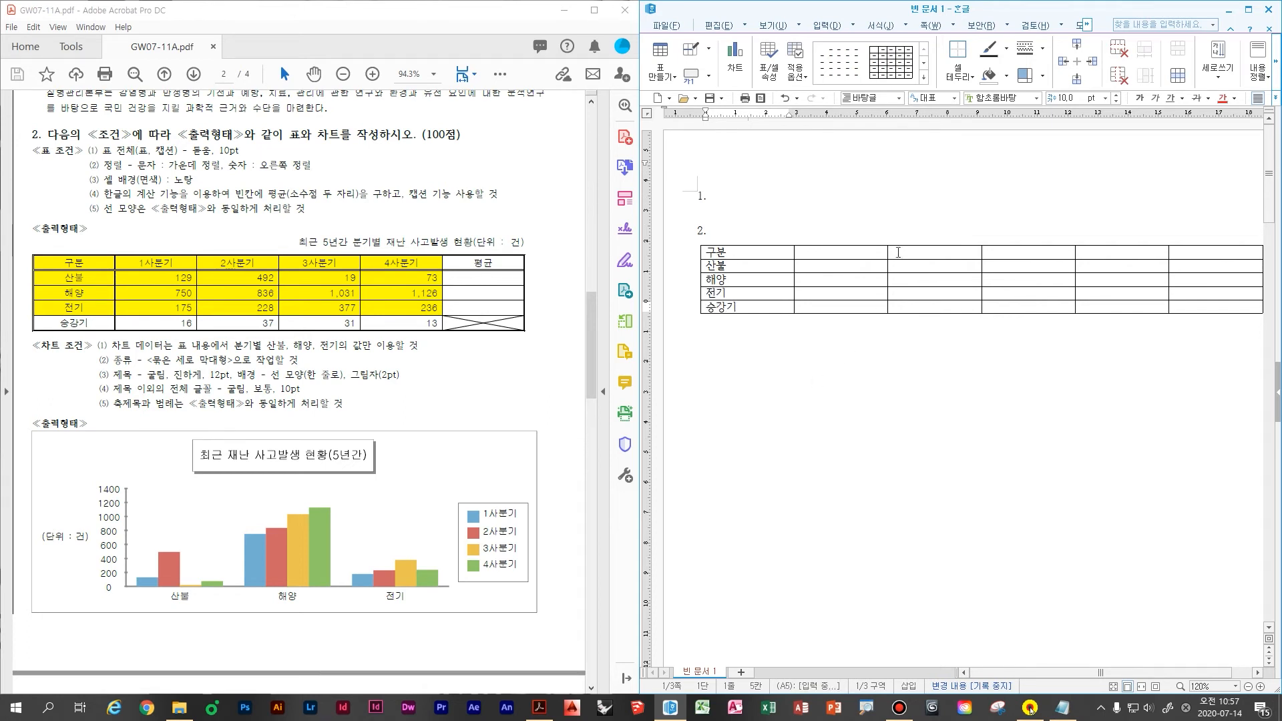
- Complete the header row with 1사분기, 2사분기, 3사분기, 4사분기 and 합계
{"action": "left_click", "coordinate": [867, 249]}
{"action": "type", "text": "1사분기"}
{"action": "key", "text": "Tab"}
{"action": "type", "text": "2"}
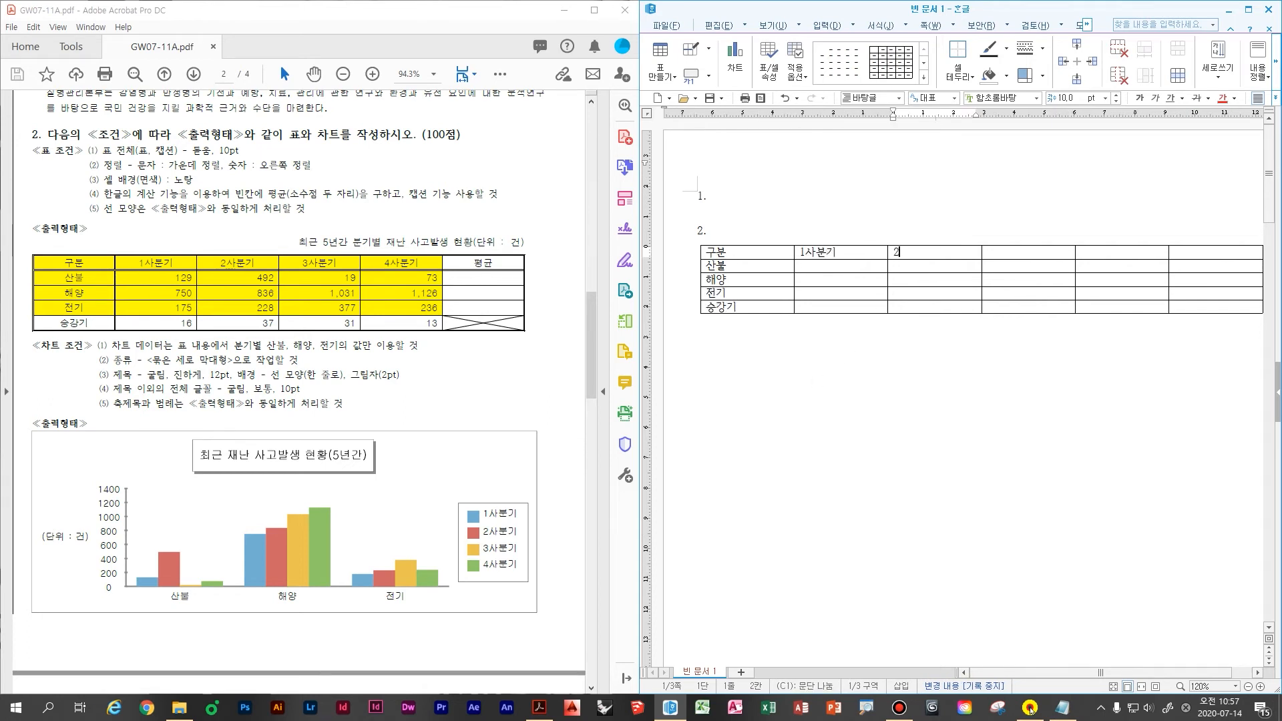
{"action": "type", "text": "사분기"}
{"action": "key", "text": "Tab"}
{"action": "type", "text": "3사분기"}
{"action": "key", "text": "Tab"}
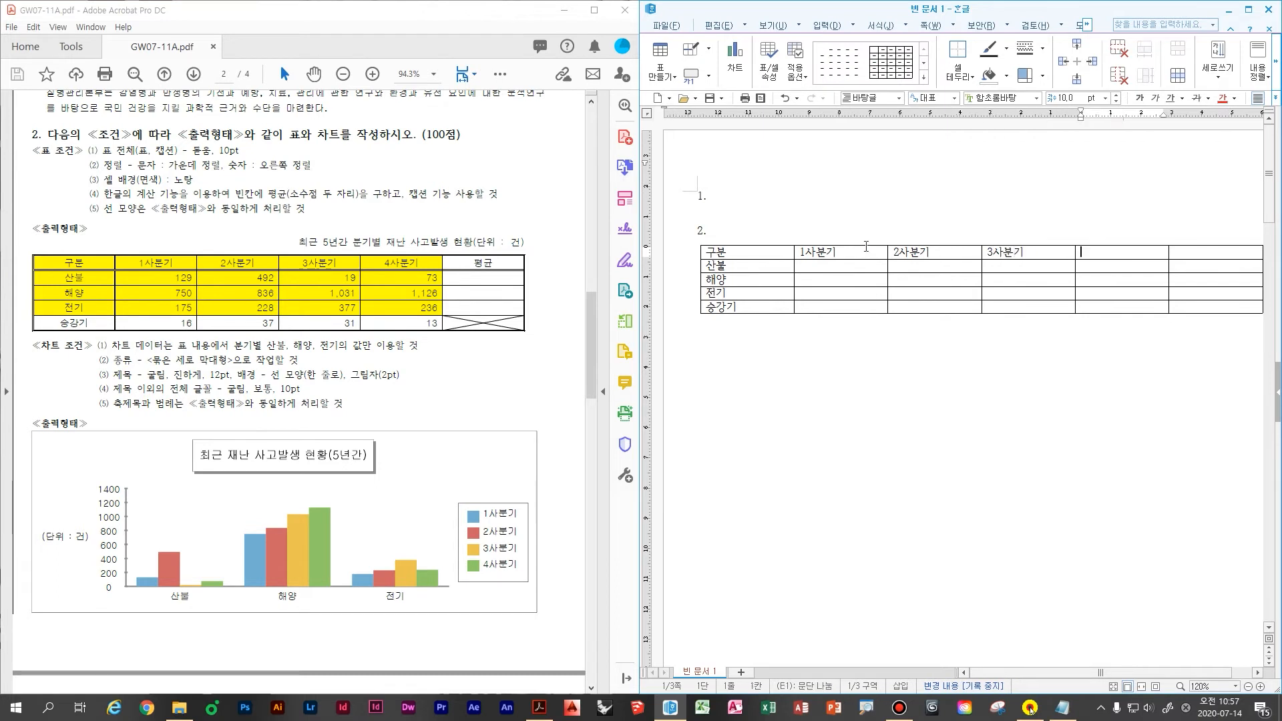
{"action": "type", "text": "4사"}
{"action": "key", "text": "BackSpace"}
{"action": "key", "text": "BackSpace"}
{"action": "key", "text": "BackSpace"}
{"action": "type", "text": "ㅅ"}
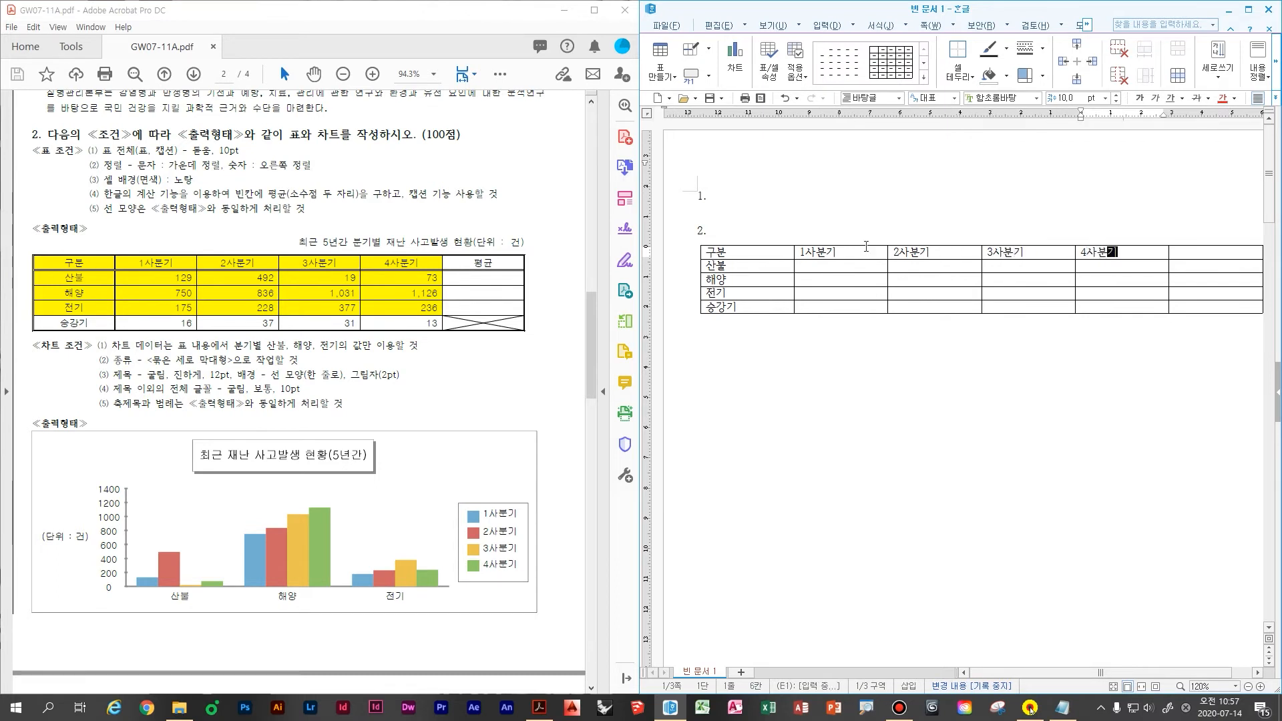
{"action": "key", "text": "Tab"}
{"action": "type", "text": "합ㄱ"}
- Fill the 1사분기 column with 129, 750, 175 and 16
{"action": "left_click", "coordinate": [856, 266]}
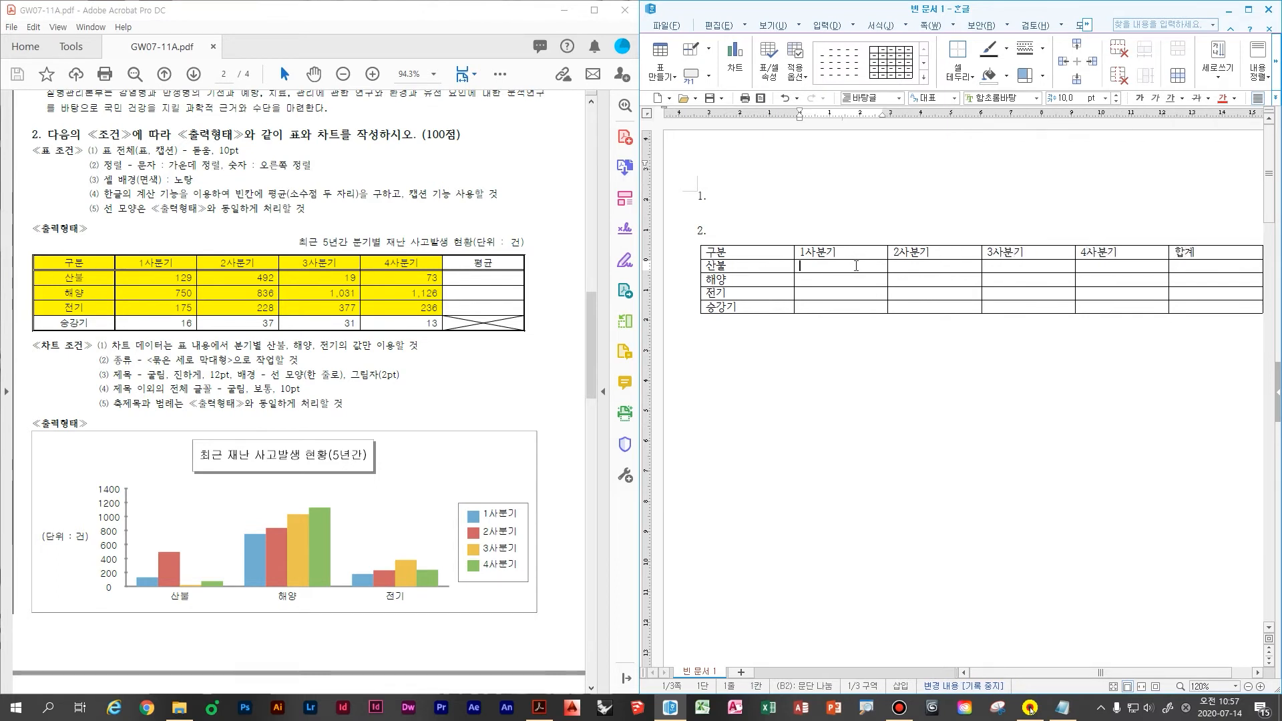
{"action": "type", "text": "129"}
{"action": "key", "text": "Down"}
{"action": "type", "text": "750"}
{"action": "key", "text": "Down"}
{"action": "type", "text": "17"}
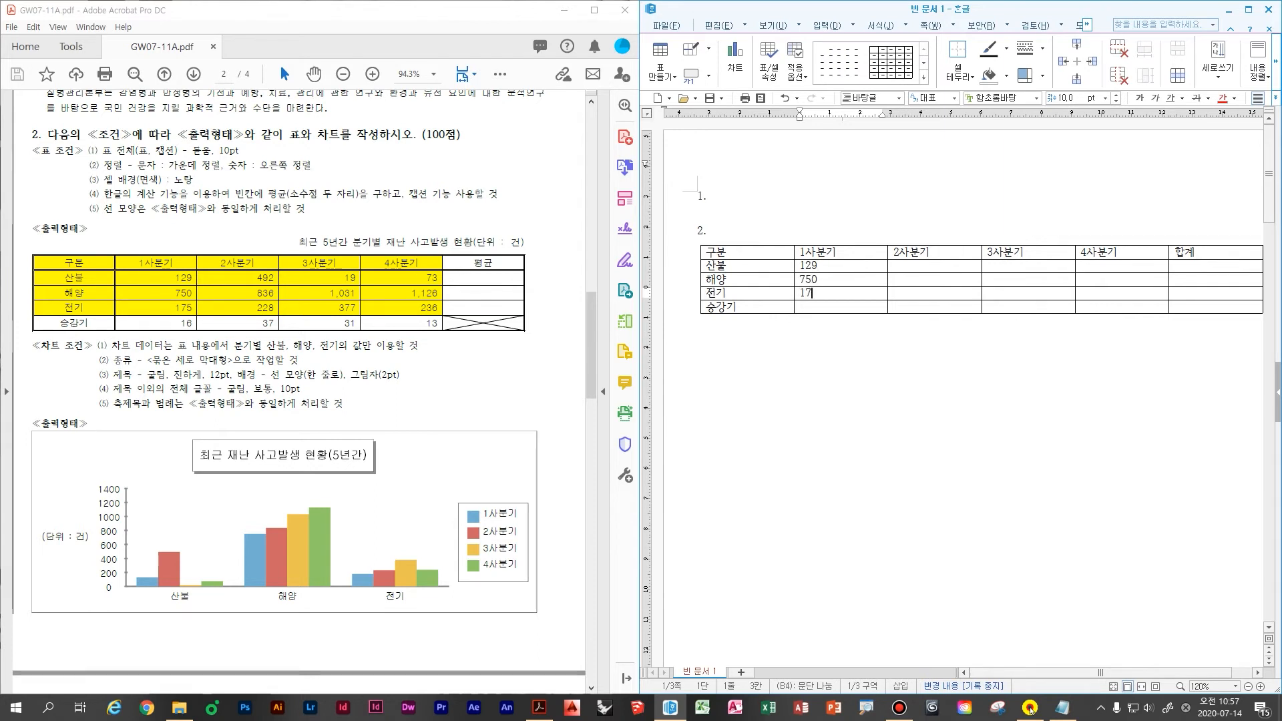
{"action": "type", "text": "5"}
{"action": "key", "text": "Down"}
{"action": "type", "text": "16"}
- Fill the 2사분기 column with 492, 836, 228 and 37 from top to bottom
{"action": "key", "text": "Tab"}
{"action": "type", "text": "37"}
{"action": "key", "text": "Up"}
{"action": "type", "text": "228"}
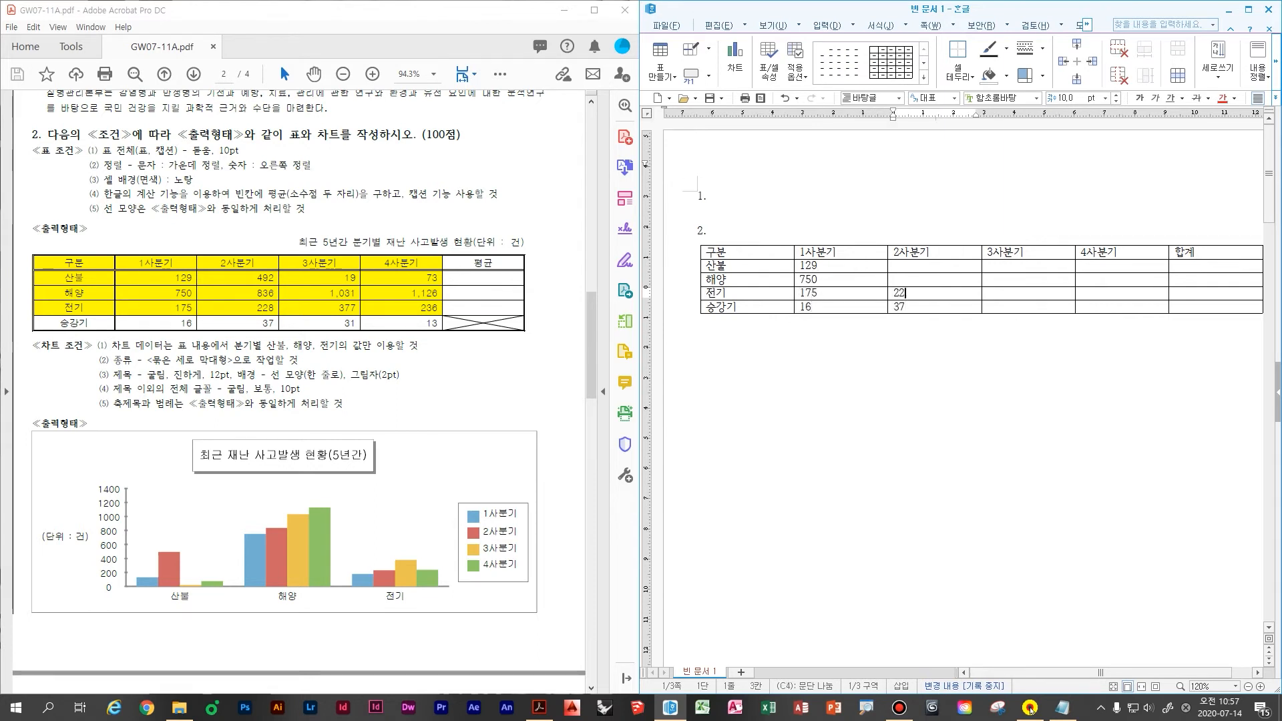
{"action": "key", "text": "Up"}
{"action": "type", "text": "836"}
{"action": "key", "text": "Up"}
- Fill the 3사분기 column with 19, 1031, 377 and 31
{"action": "key", "text": "Tab"}
{"action": "type", "text": "19"}
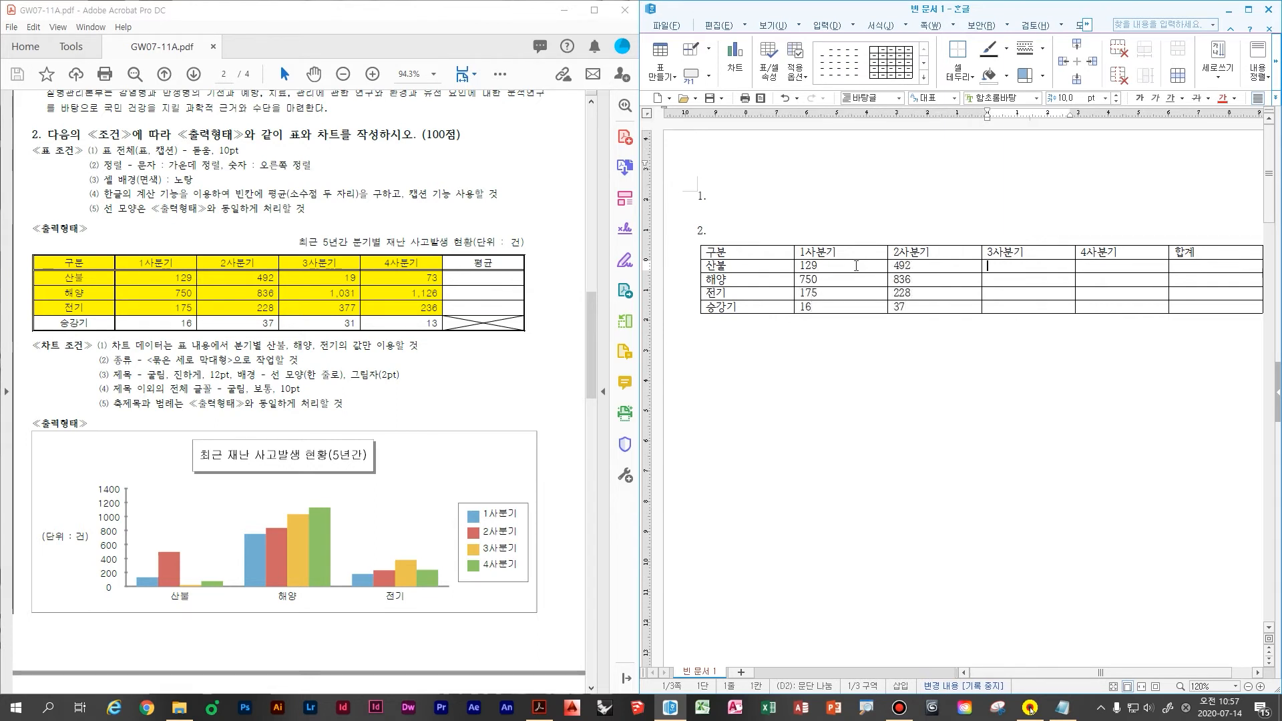
{"action": "key", "text": "Down"}
{"action": "key", "text": "Down"}
{"action": "type", "text": "3"}
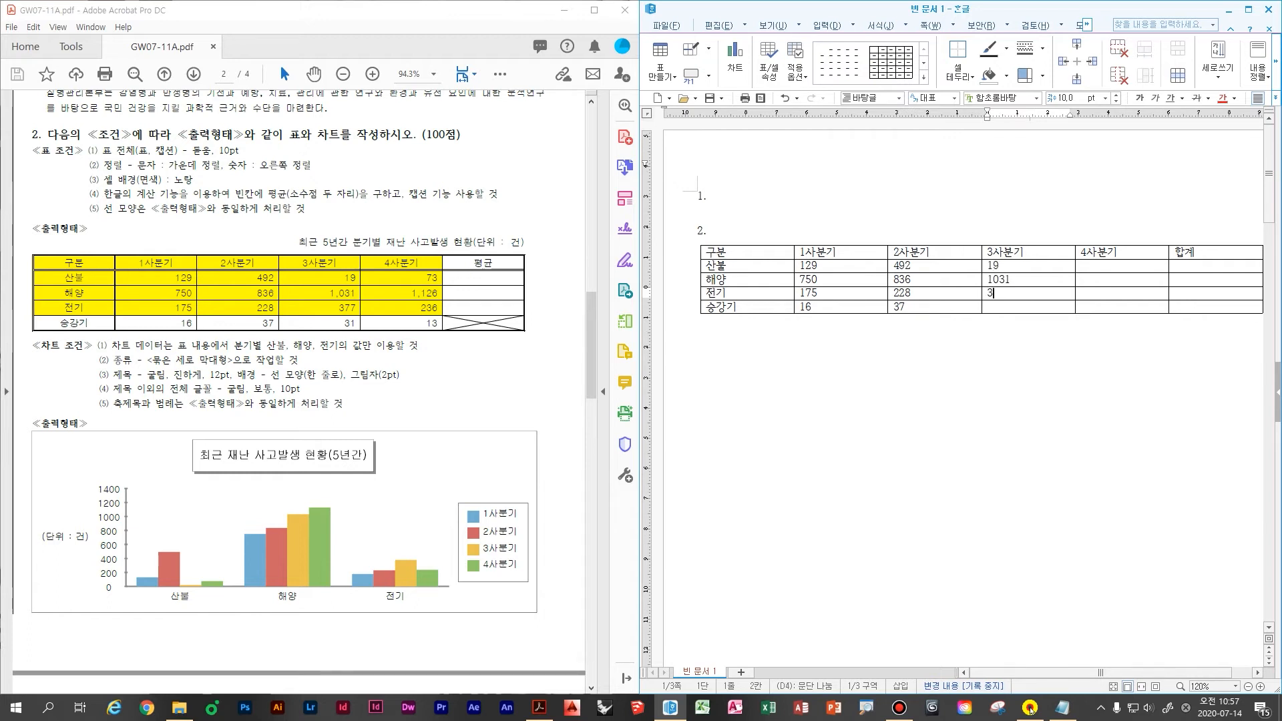
{"action": "type", "text": "77"}
{"action": "key", "text": "Down"}
{"action": "type", "text": "31"}
- Fill the 4사분기 column with 73, 1126, 236 and 13, and add thousands commas to the 해양 row's 1,031 and 1,126
{"action": "key", "text": "Tab"}
{"action": "type", "text": "13"}
{"action": "key", "text": "Up"}
{"action": "type", "text": "236"}
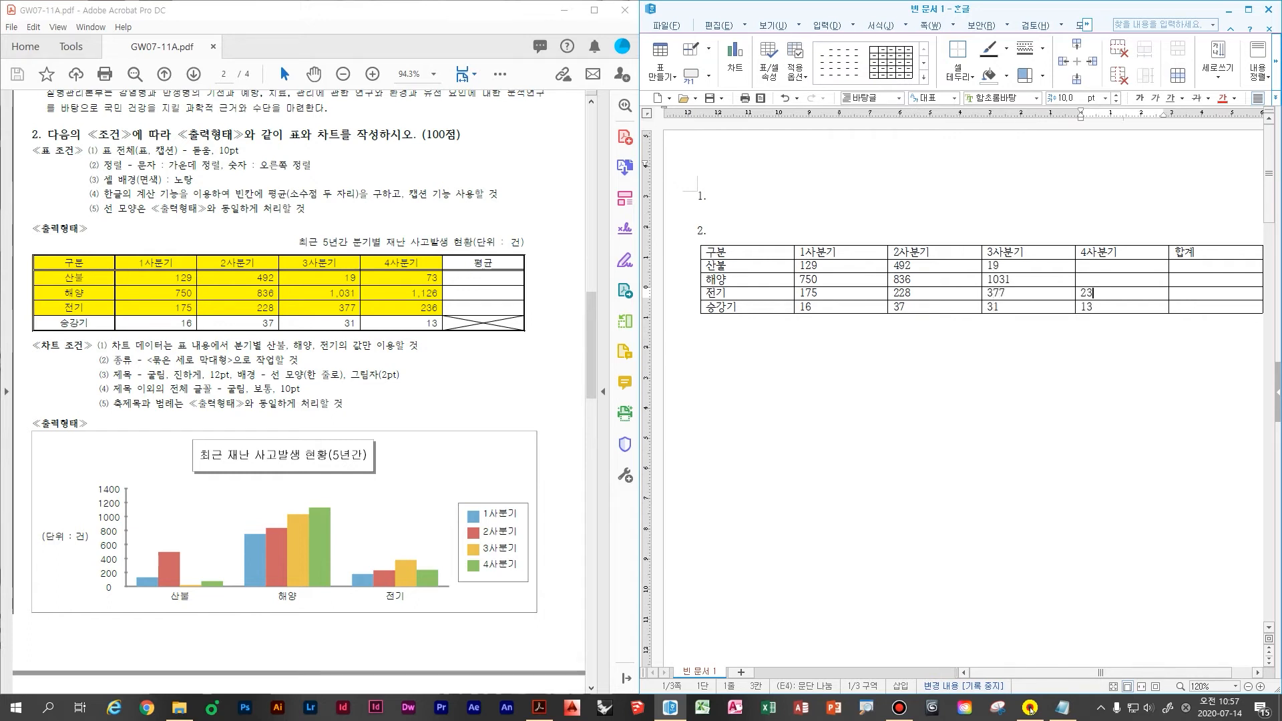
{"action": "key", "text": "Up"}
{"action": "type", "text": "1"}
{"action": "type", "text": "736"}
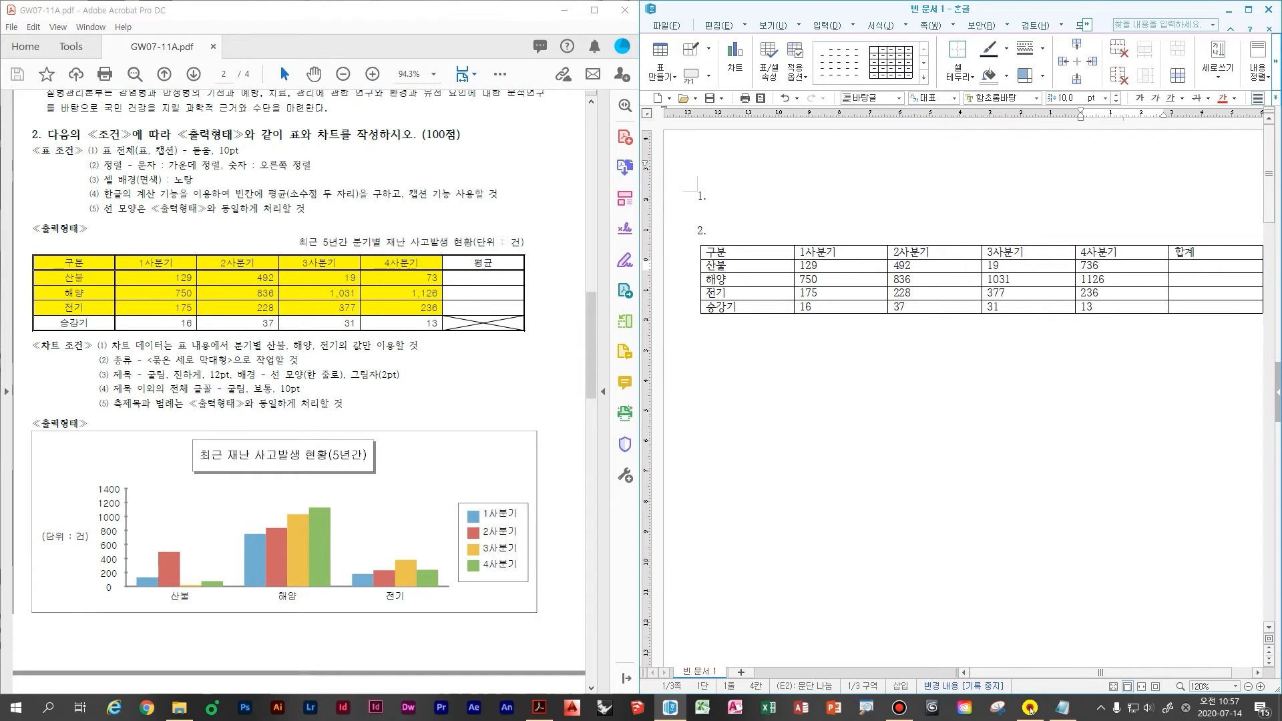
{"action": "key", "text": "BackSpace"}
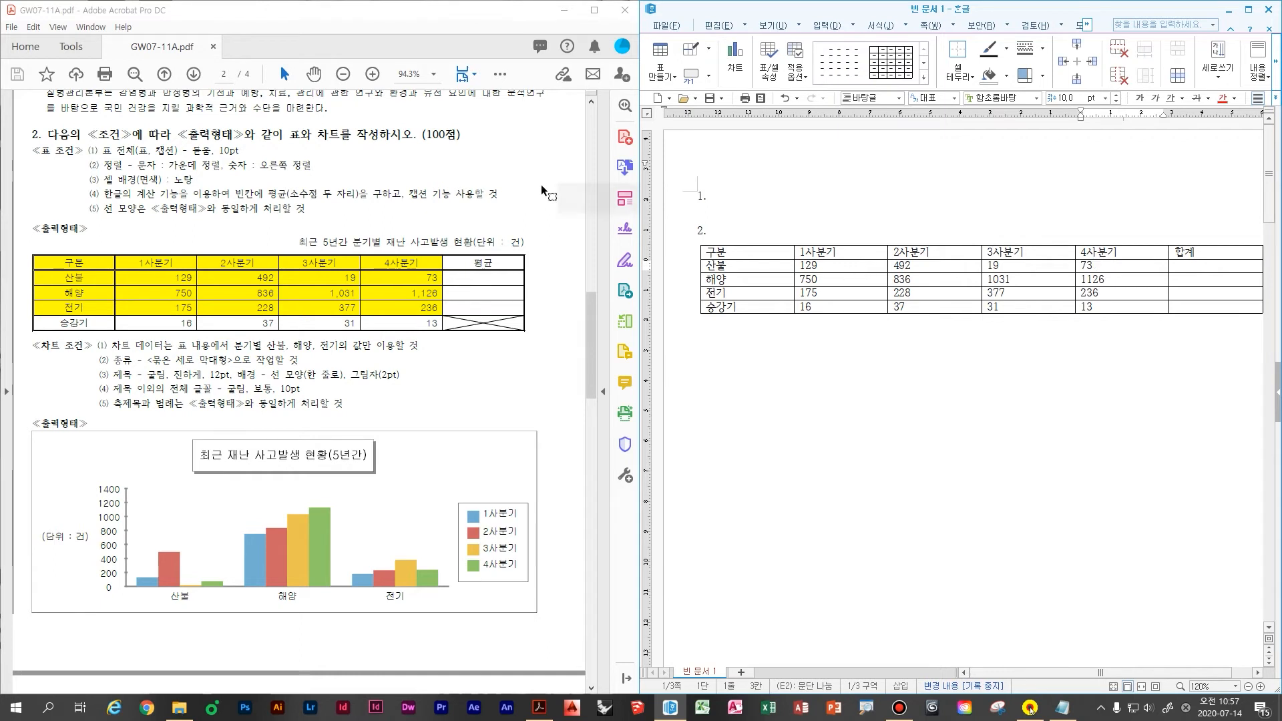
{"action": "left_click", "coordinate": [993, 281]}
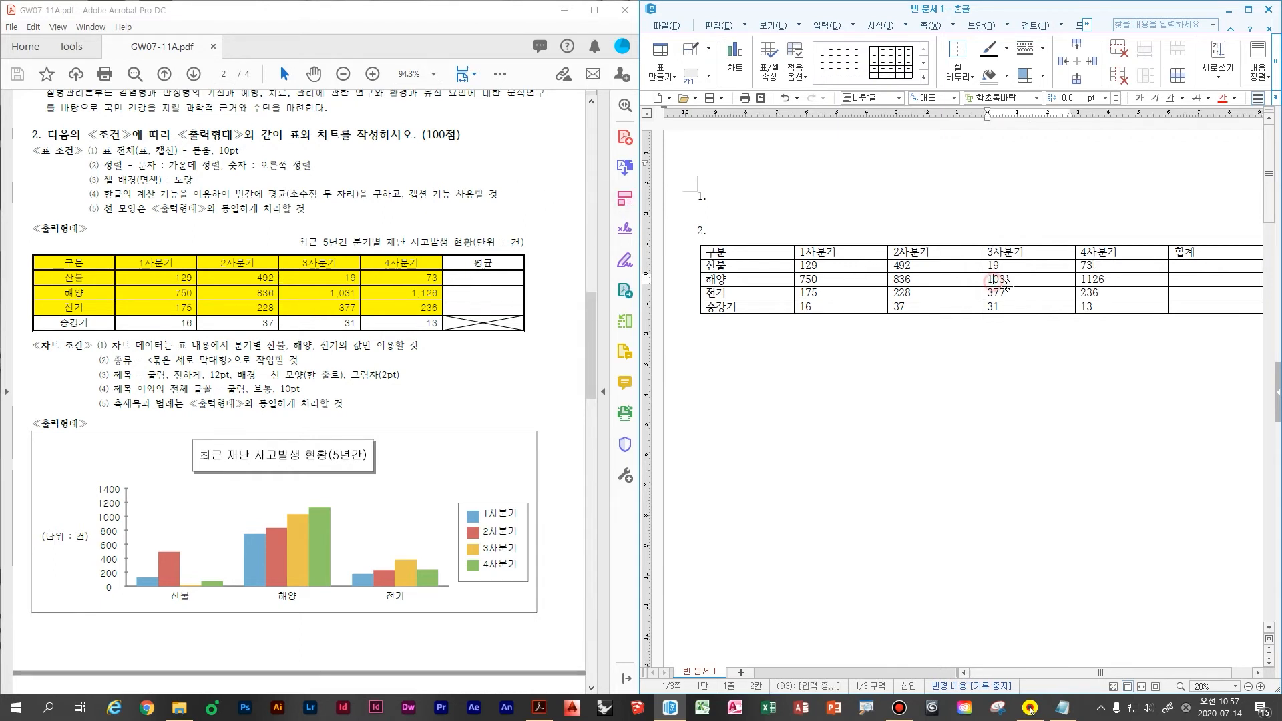
{"action": "left_click", "coordinate": [1089, 280]}
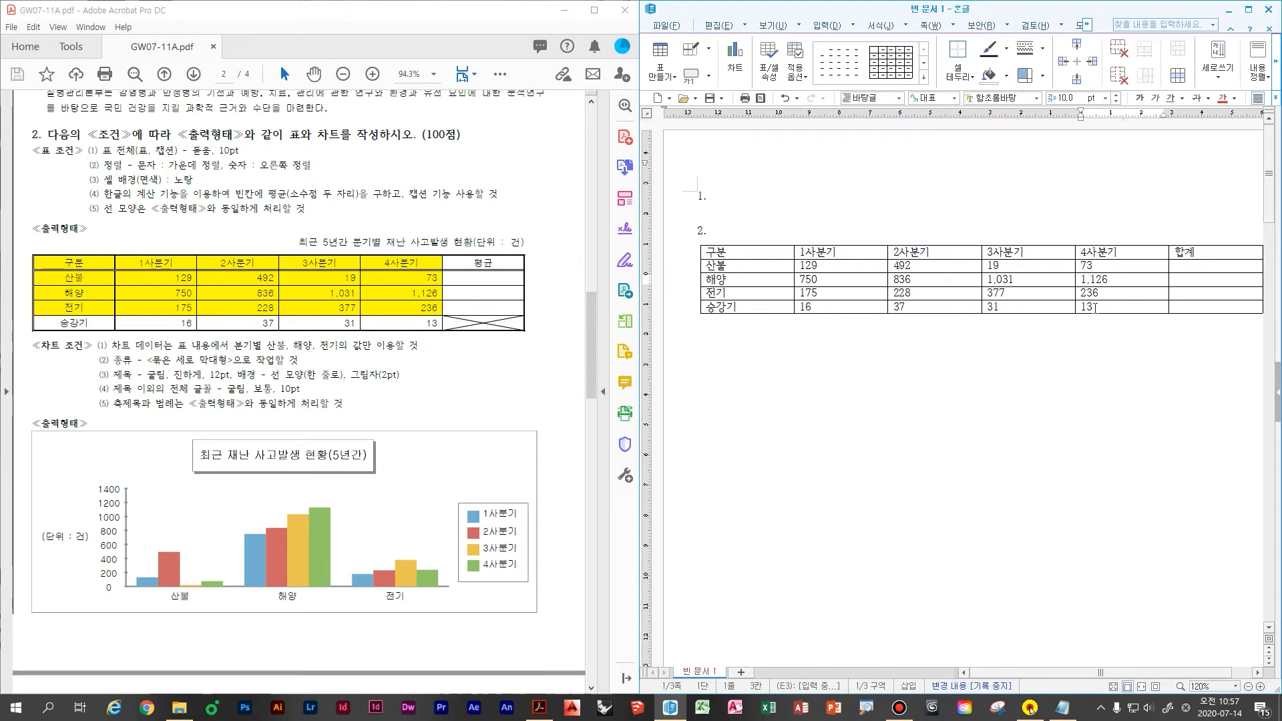
- Set the font of the whole table to 돋움 and centre the text in all cells
{"action": "left_click", "coordinate": [765, 254]}
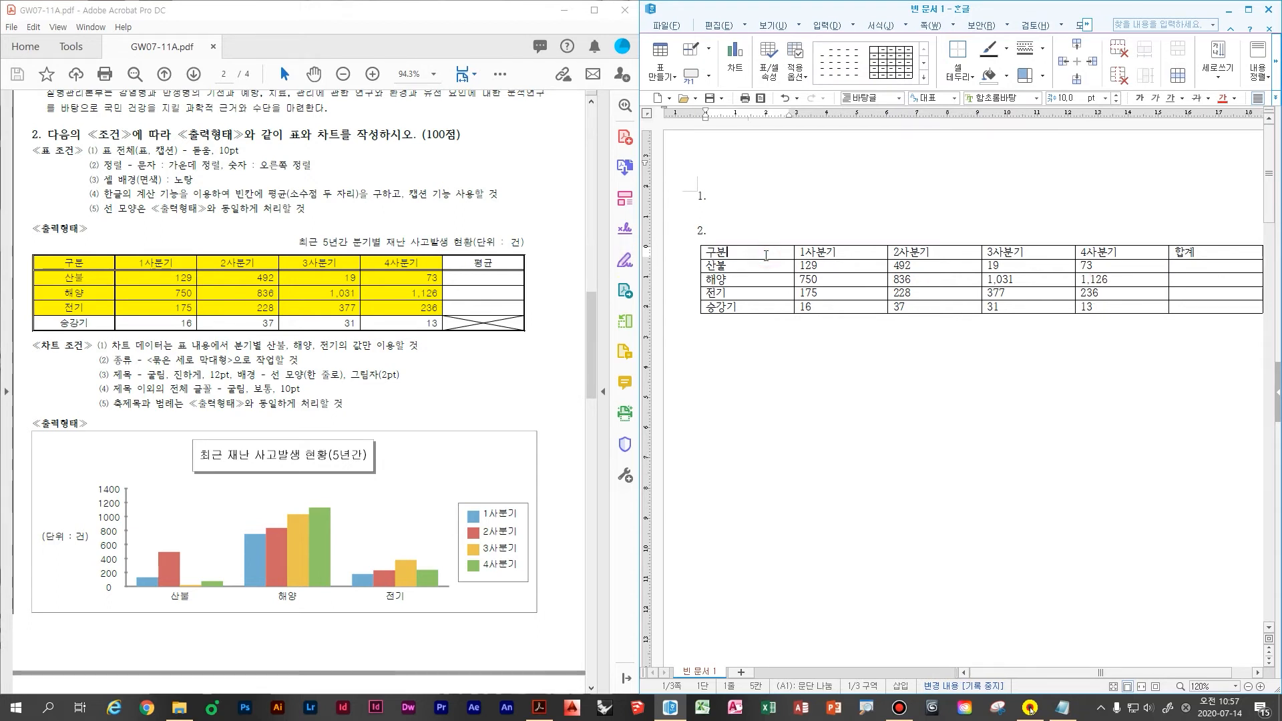
{"action": "key", "text": "F5"}
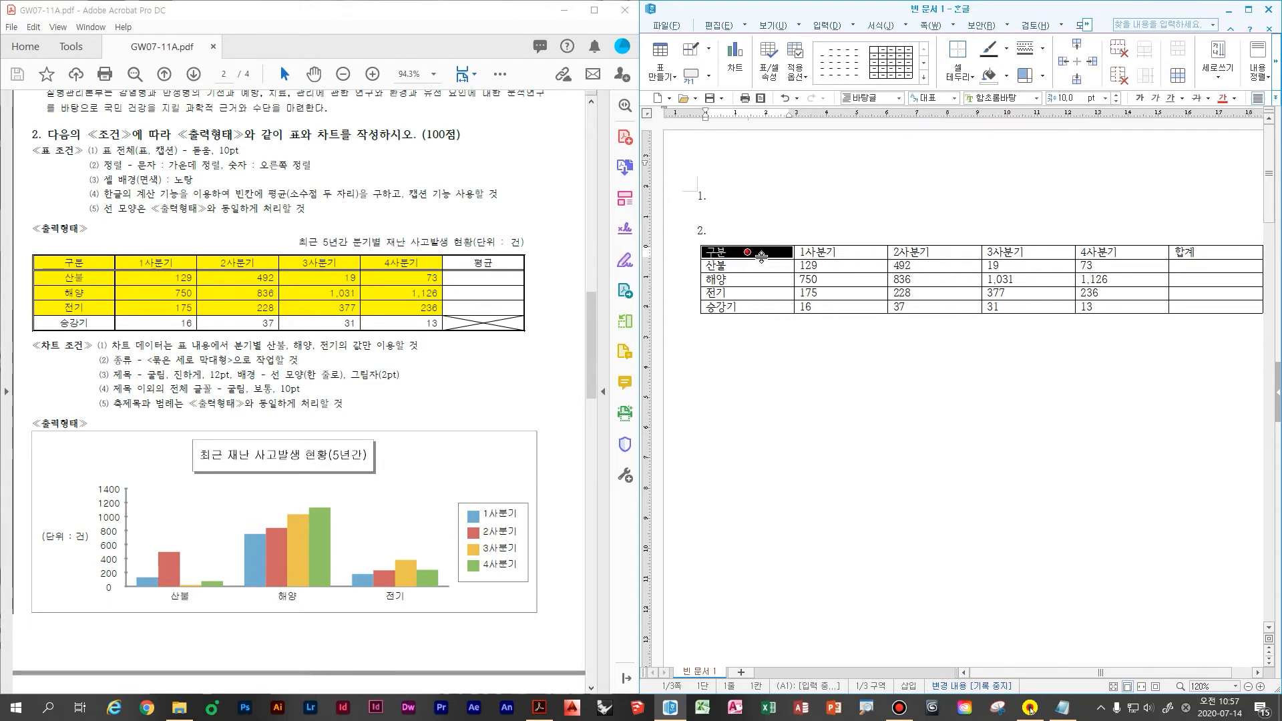
{"action": "left_click", "coordinate": [1215, 306], "text": "shift"}
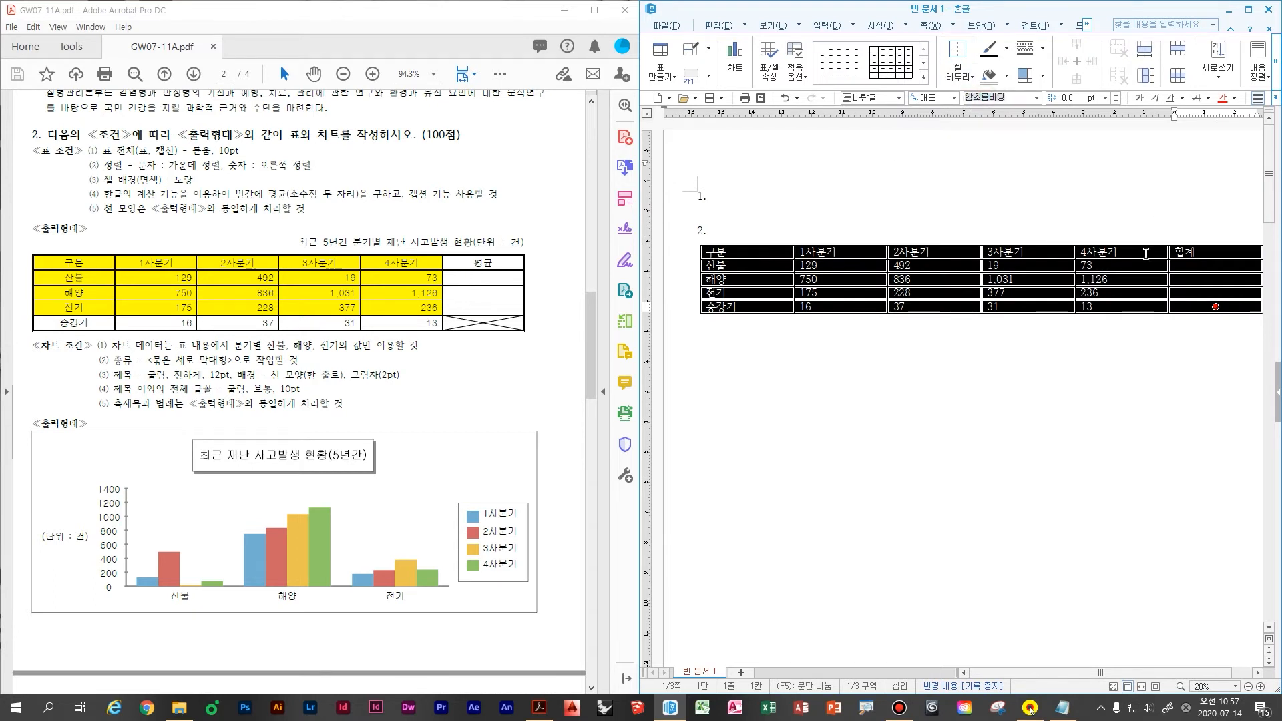
{"action": "type", "text": "돋움"}
{"action": "key", "text": "Return"}
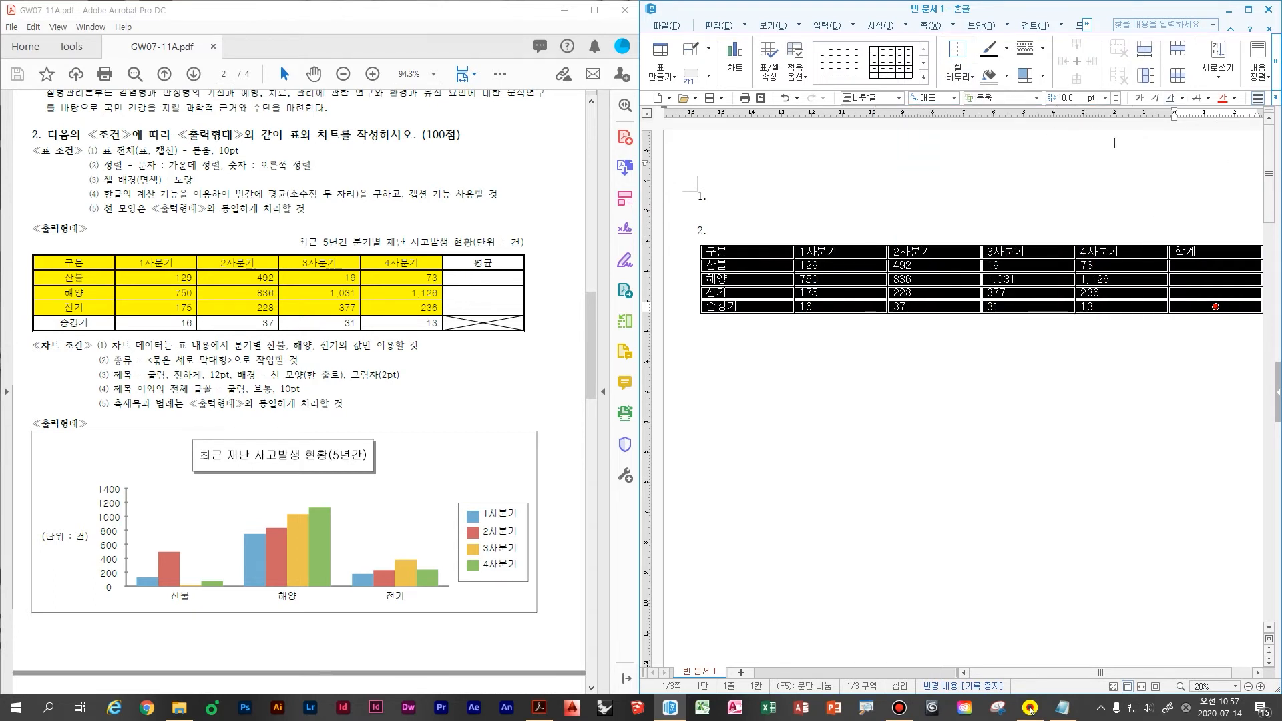
{"action": "scroll", "coordinate": [1032, 215], "scroll_direction": "down", "scroll_amount": 1}
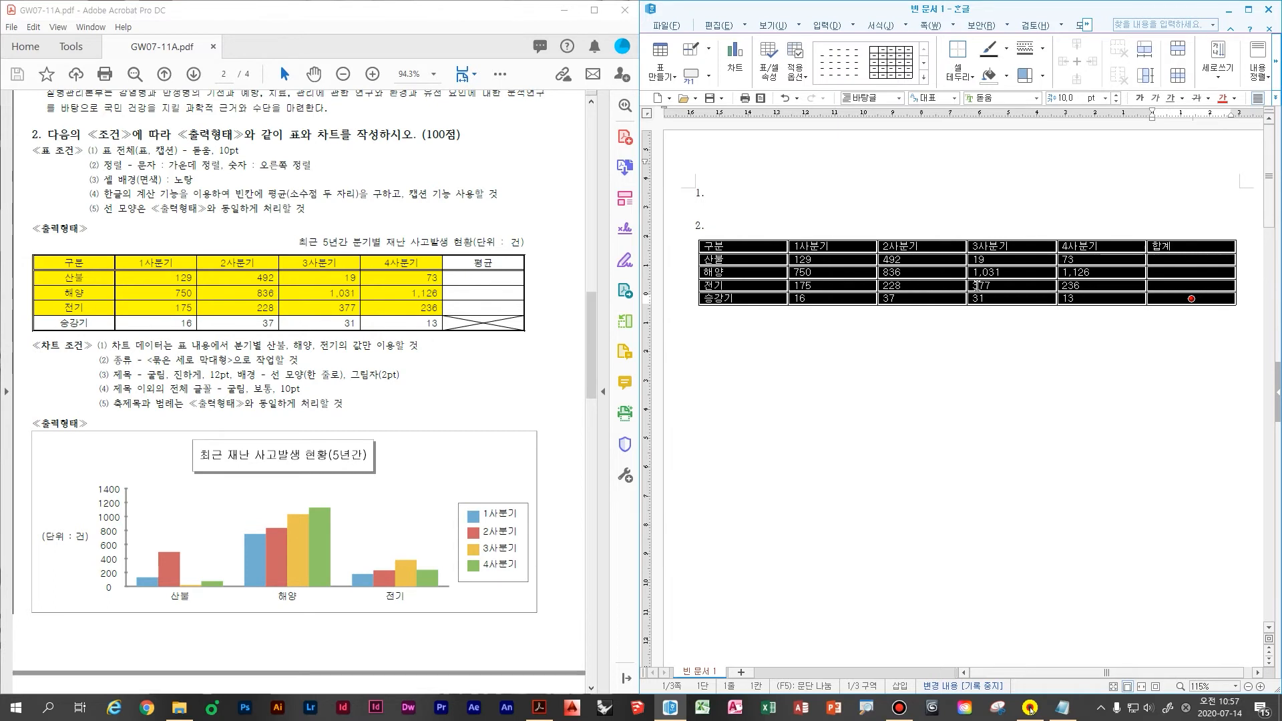
{"action": "key", "text": "ctrl+shift+c"}
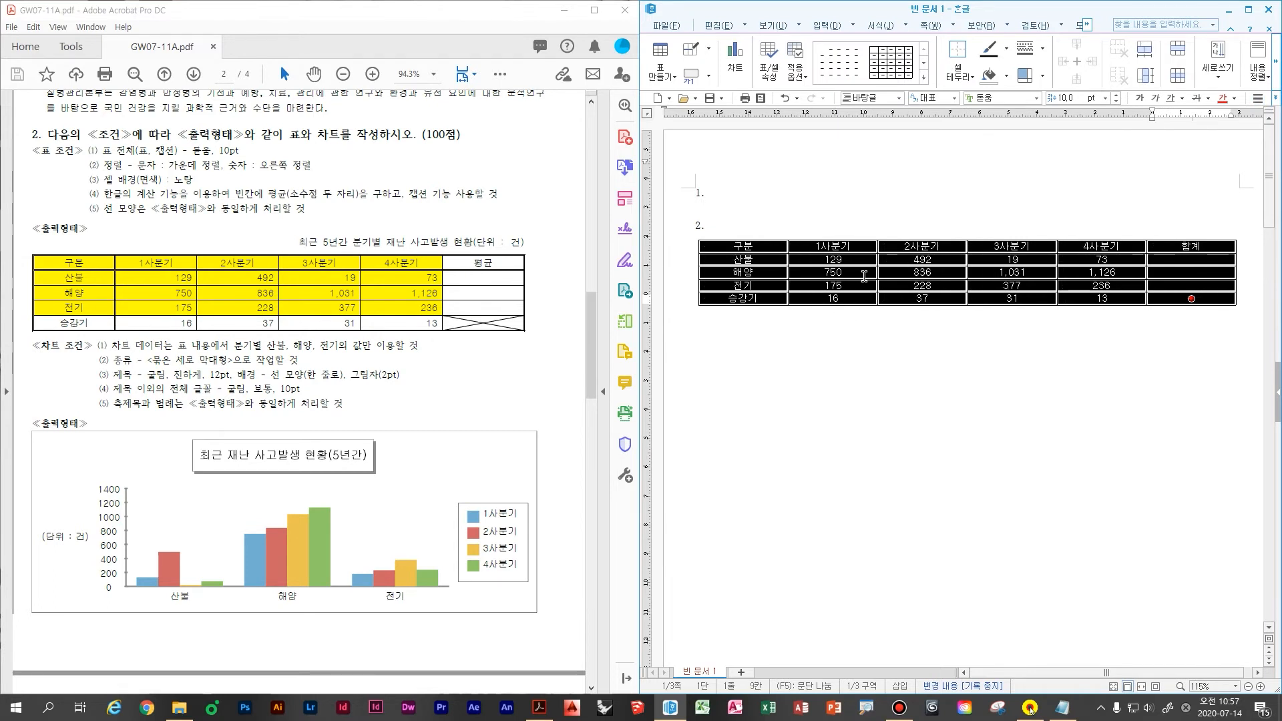
{"action": "left_click_drag", "start_coordinate": [845, 259], "coordinate": [1175, 301]}
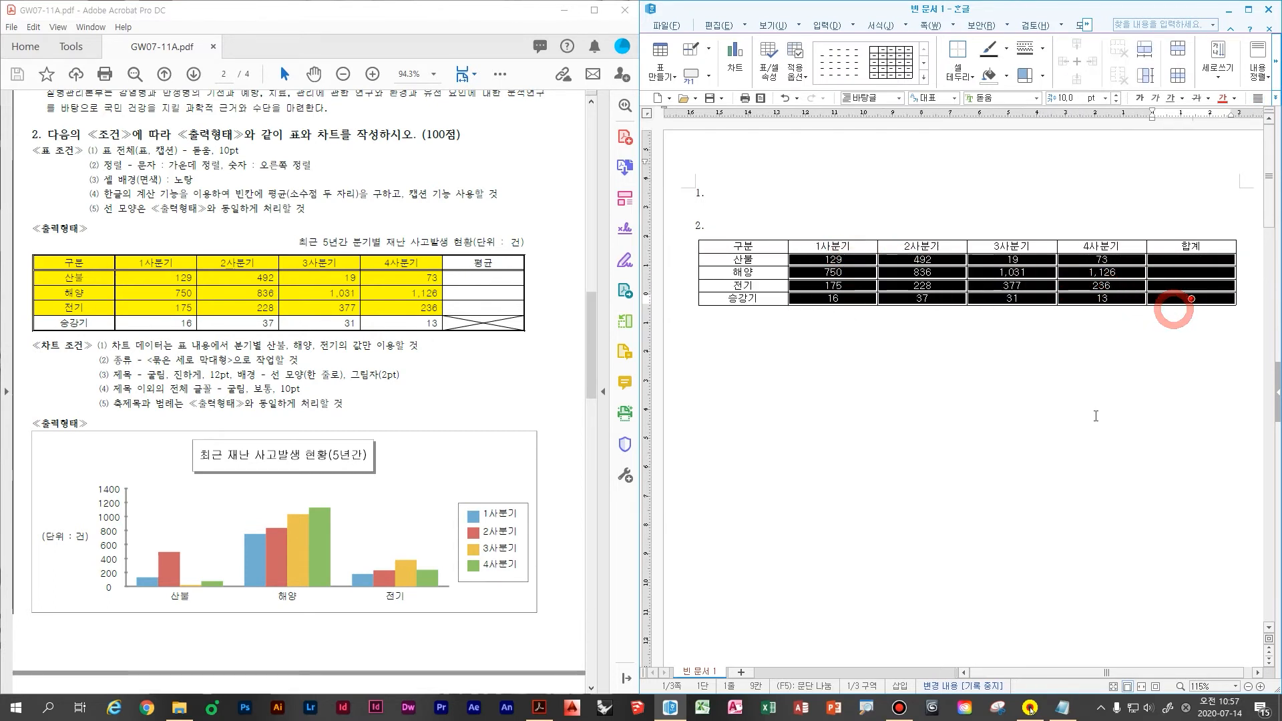
{"action": "left_click_drag", "start_coordinate": [1274, 324], "coordinate": [1190, 357]}
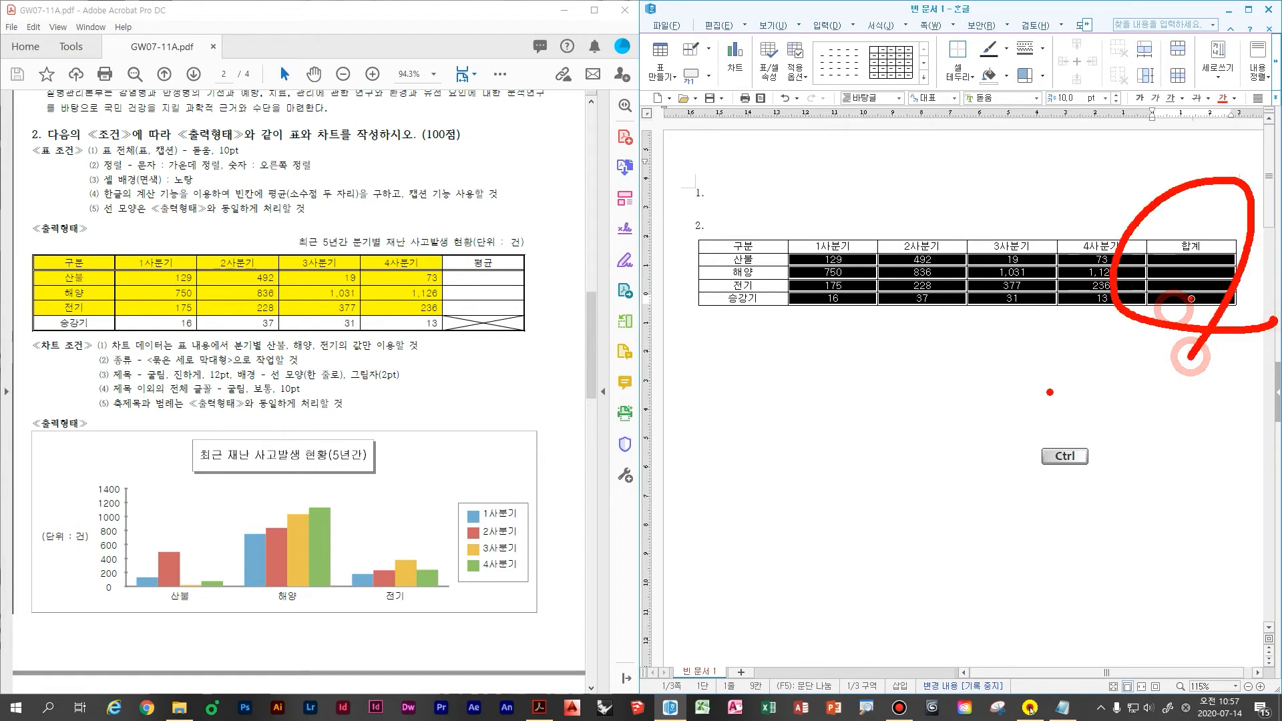
{"action": "key", "text": "Escape"}
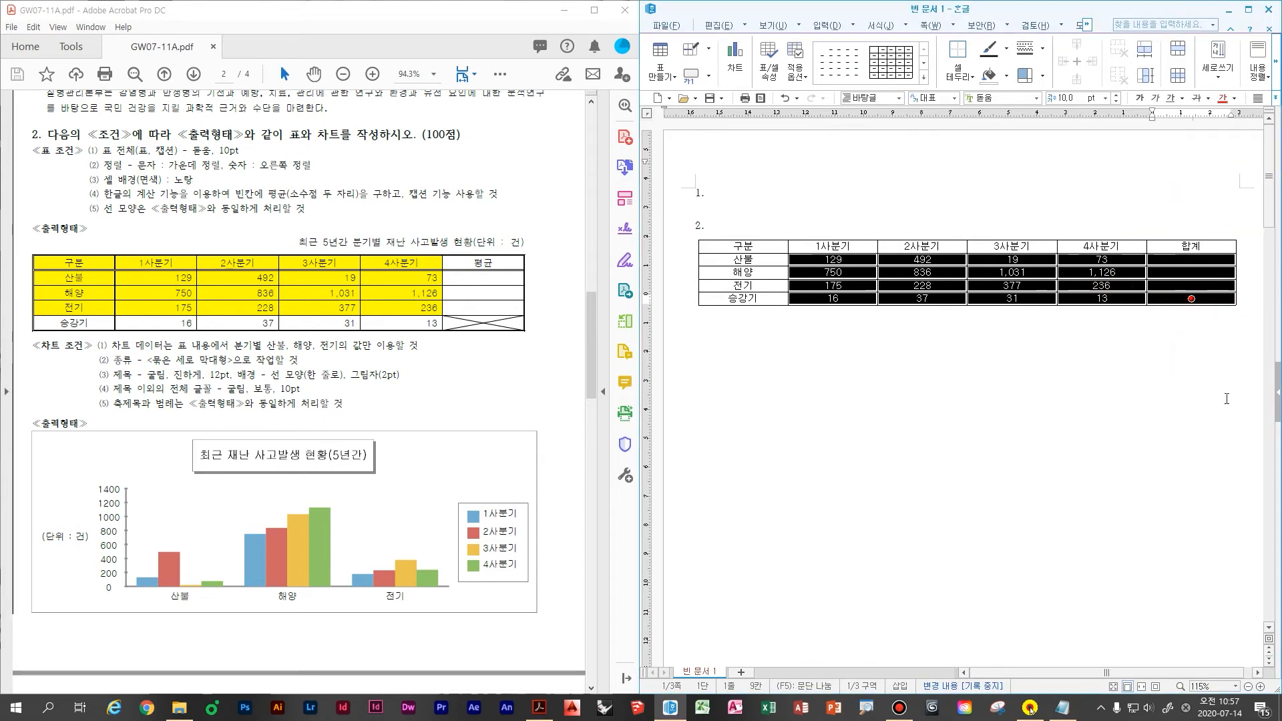
{"action": "left_click", "coordinate": [1183, 444]}
- Replace the last column's header text with 평균
{"action": "left_click_drag", "start_coordinate": [1204, 249], "coordinate": [1170, 248]}
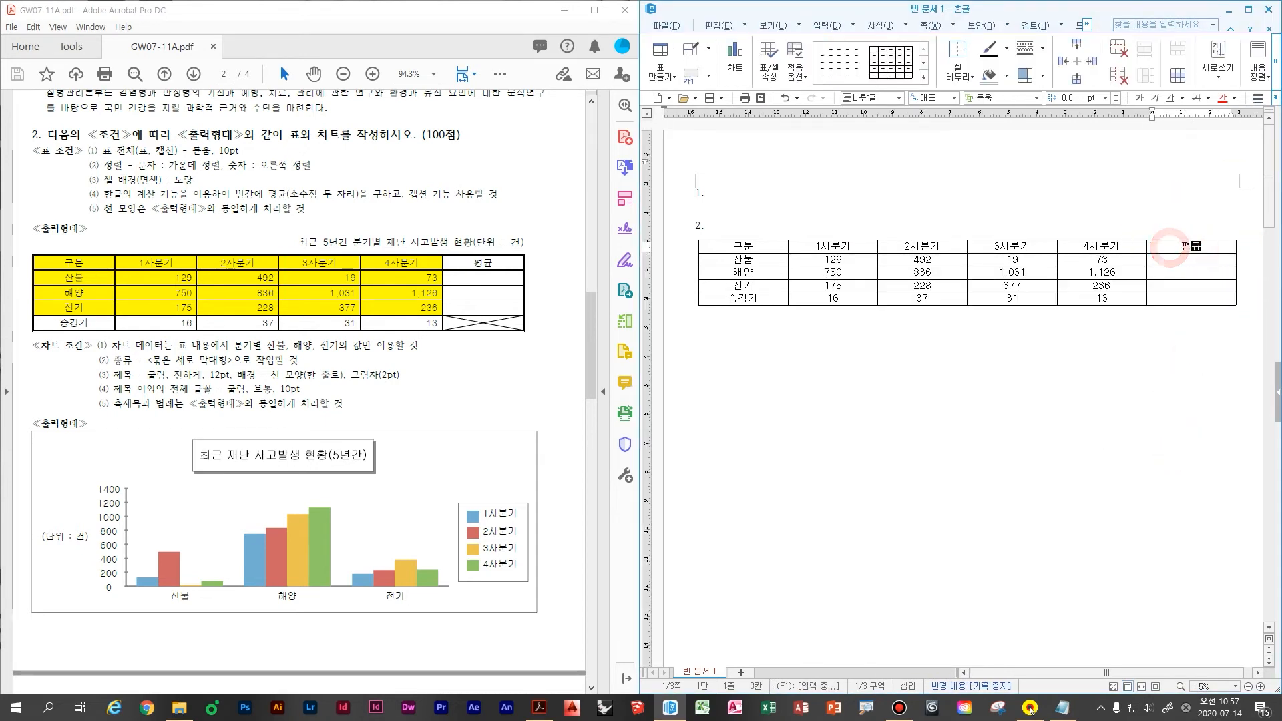
{"action": "type", "text": "평균"}
- Right-align the number cells from the 산불 row to the 승강기 row, including the 평균 column
{"action": "left_click_drag", "start_coordinate": [847, 260], "coordinate": [1229, 299]}
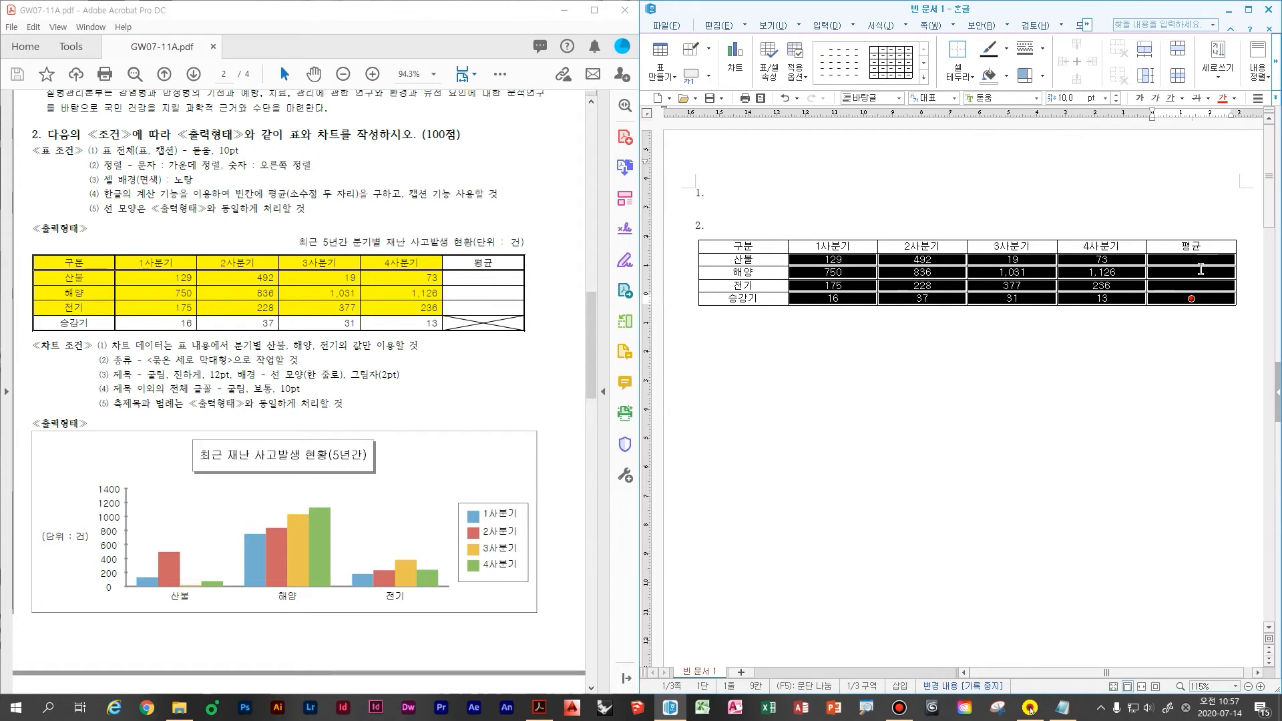
{"action": "key", "text": "ctrl+2"}
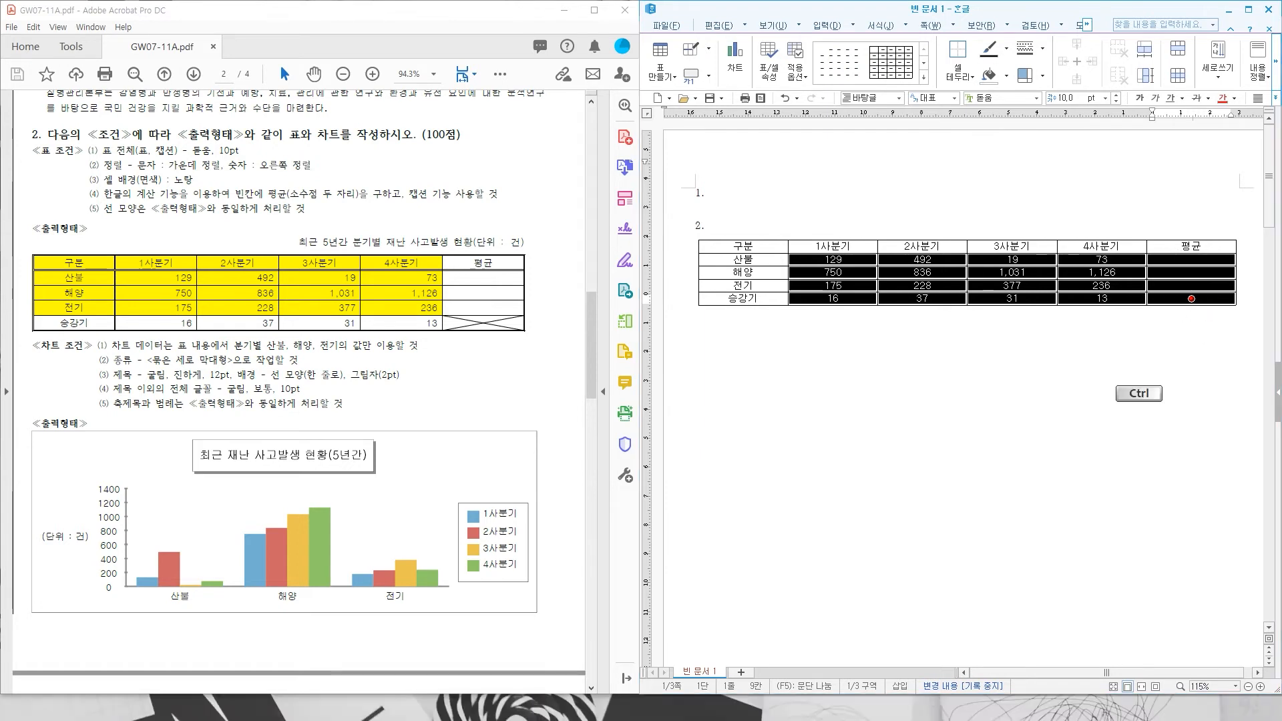
{"action": "mouse_move", "coordinate": [1242, 298]}
{"action": "left_mouse_down"}
{"action": "mouse_move", "coordinate": [1142, 288]}
{"action": "mouse_move", "coordinate": [1195, 374]}
{"action": "left_mouse_up"}
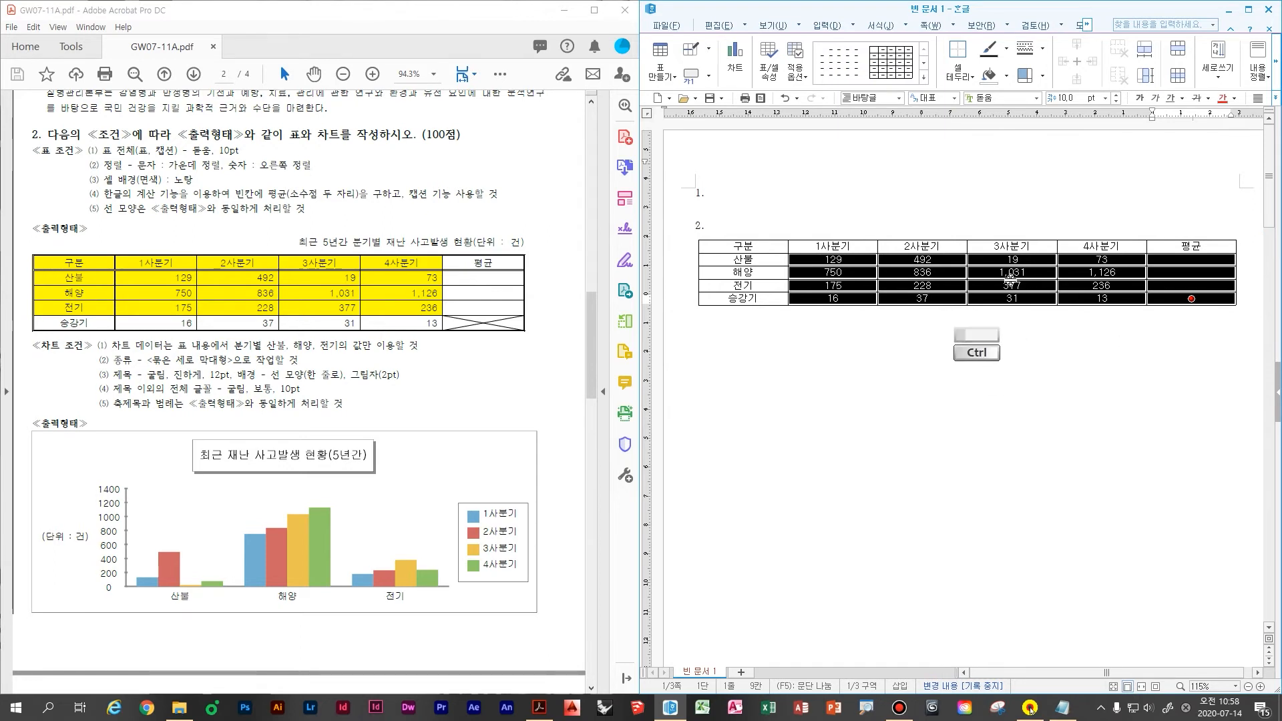
{"action": "key", "text": "ctrl+shift+r"}
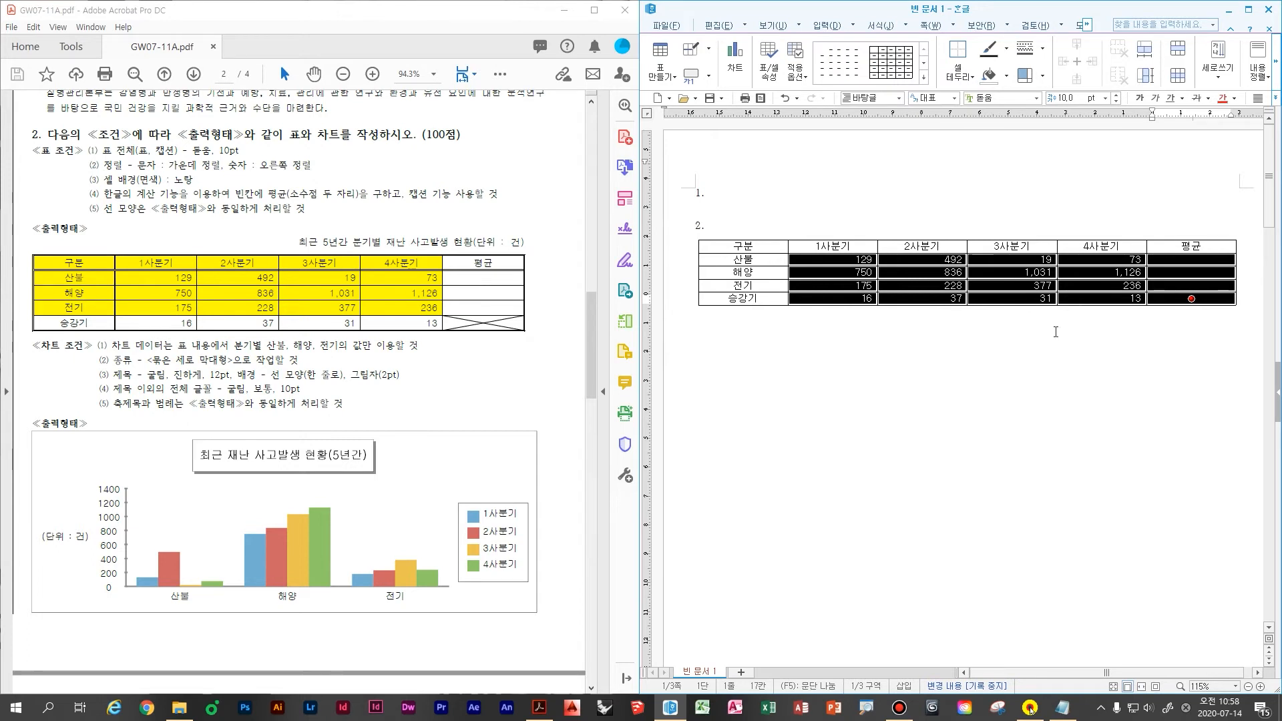
{"action": "key", "text": "ctrl+2"}
{"action": "mouse_move", "coordinate": [797, 341]}
{"action": "left_mouse_down"}
{"action": "mouse_move", "coordinate": [755, 421]}
{"action": "mouse_move", "coordinate": [800, 428]}
{"action": "left_mouse_up"}
{"action": "left_click_drag", "start_coordinate": [795, 385], "coordinate": [847, 384]}
{"action": "left_click_drag", "start_coordinate": [817, 352], "coordinate": [812, 434]}
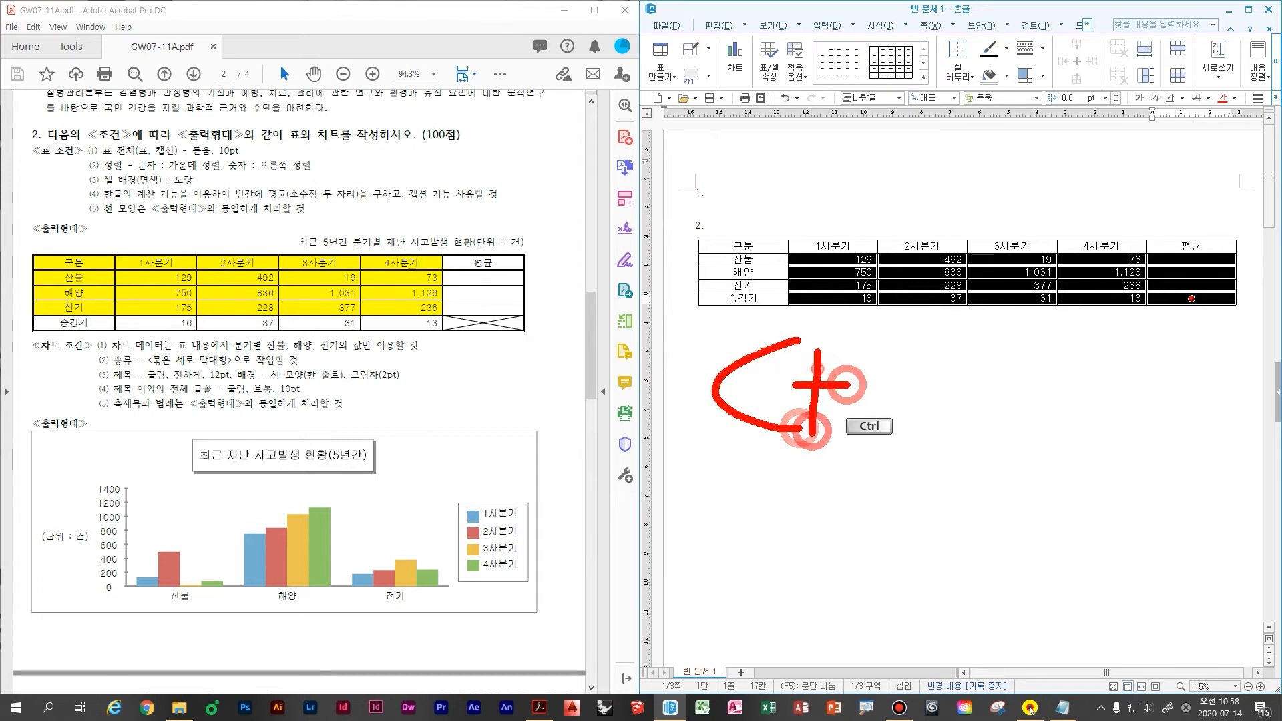
{"action": "left_click_drag", "start_coordinate": [859, 355], "coordinate": [887, 407]}
{"action": "left_click_drag", "start_coordinate": [914, 348], "coordinate": [904, 453]}
{"action": "mouse_move", "coordinate": [1045, 359]}
{"action": "left_mouse_down"}
{"action": "mouse_move", "coordinate": [987, 442]}
{"action": "mouse_move", "coordinate": [1063, 461]}
{"action": "left_mouse_up"}
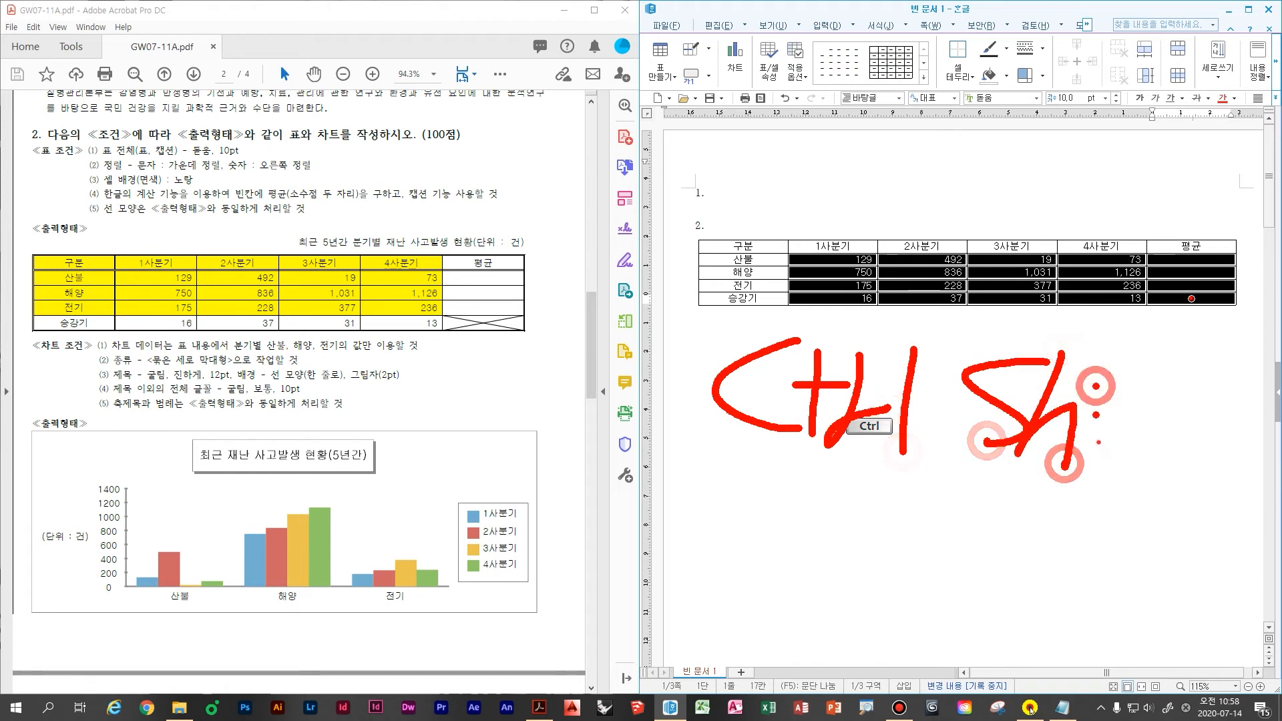
{"action": "mouse_move", "coordinate": [1159, 404]}
{"action": "left_mouse_down"}
{"action": "mouse_move", "coordinate": [1185, 366]}
{"action": "mouse_move", "coordinate": [1145, 482]}
{"action": "left_mouse_up"}
{"action": "left_click_drag", "start_coordinate": [1128, 436], "coordinate": [1185, 439]}
{"action": "left_click_drag", "start_coordinate": [1187, 417], "coordinate": [1235, 415]}
{"action": "left_click_drag", "start_coordinate": [1226, 394], "coordinate": [1202, 502]}
{"action": "left_click_drag", "start_coordinate": [1098, 412], "coordinate": [1101, 453]}
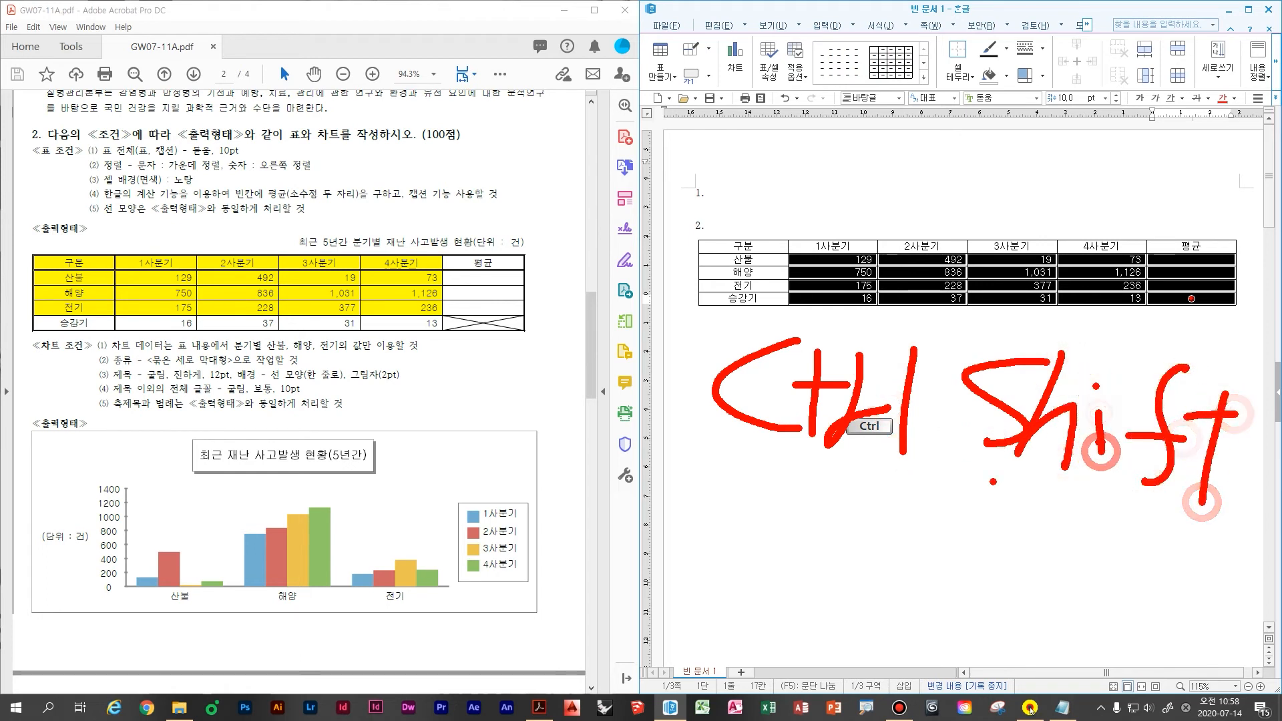
{"action": "mouse_move", "coordinate": [935, 499]}
{"action": "left_mouse_down"}
{"action": "mouse_move", "coordinate": [912, 528]}
{"action": "mouse_move", "coordinate": [956, 566]}
{"action": "left_mouse_up"}
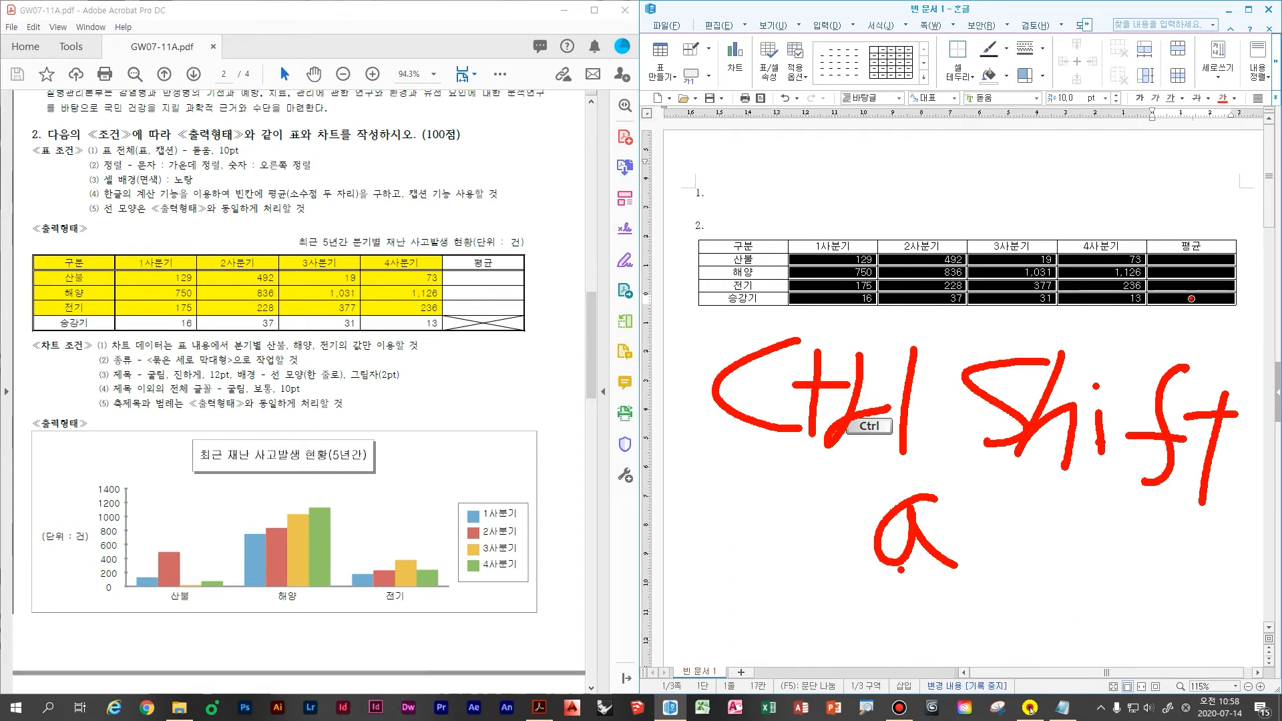
- Fill the 평균 column for the 산불 to 승강기 rows with the block-average calculation of the four quarter values
{"action": "key", "text": "Escape"}
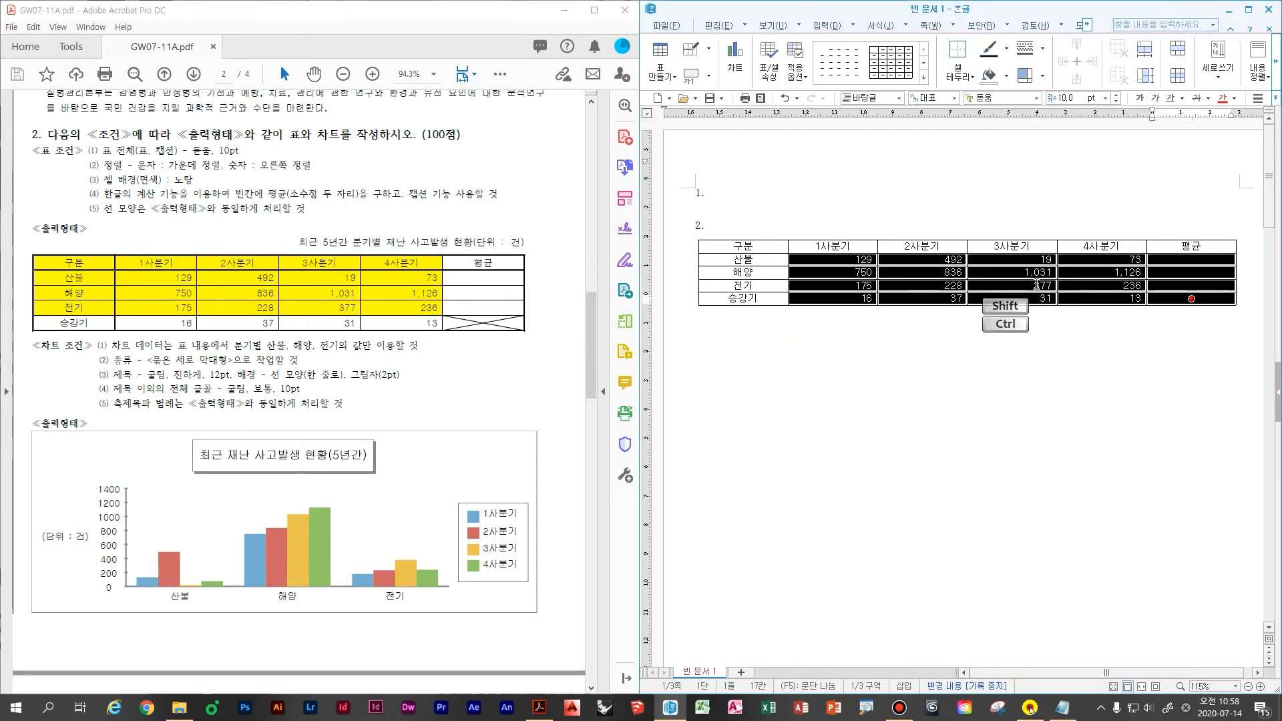
{"action": "key", "text": "ctrl+shift+a"}
{"action": "key", "text": "Return"}
{"action": "key", "text": "ctrl+z"}
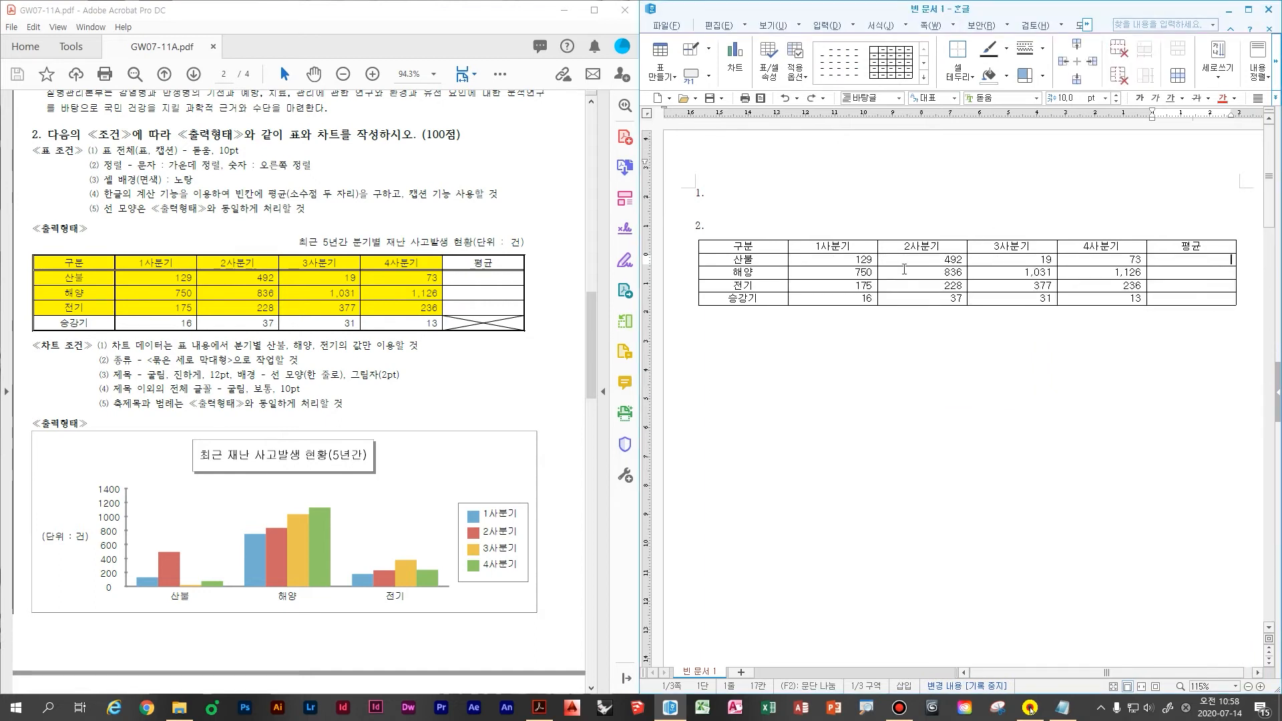
{"action": "left_click_drag", "start_coordinate": [861, 262], "coordinate": [1191, 299]}
{"action": "key", "text": "ctrl+shift+a"}
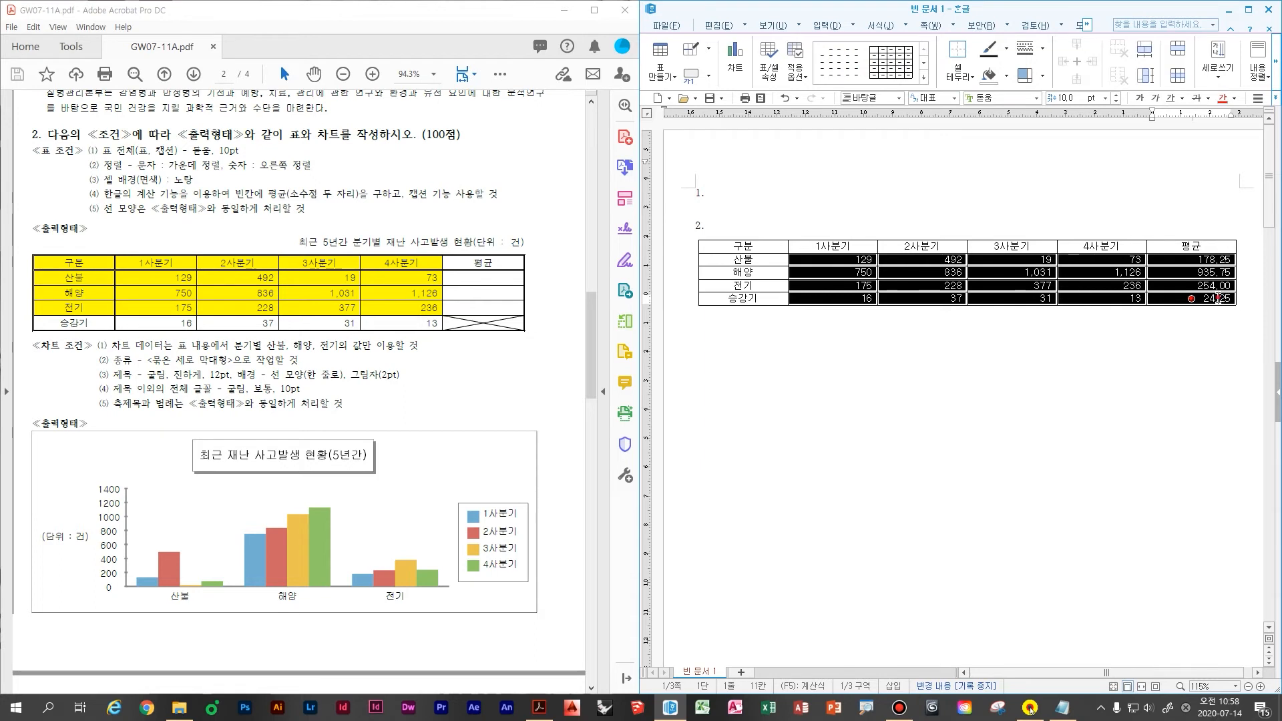
- Clear the 승강기 row's 평균 cell and cross it with both solid diagonal lines
{"action": "left_click", "coordinate": [1218, 298]}
{"action": "key", "text": "F5"}
{"action": "key", "text": "Delete"}
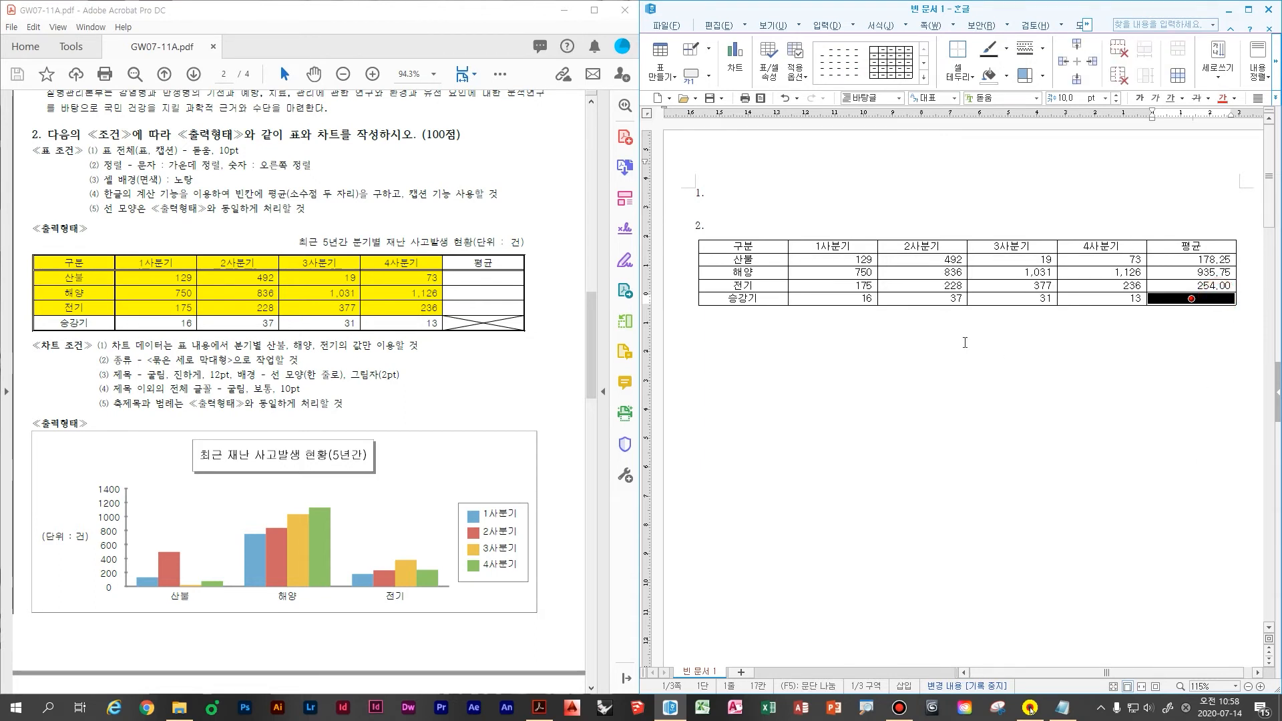
{"action": "key", "text": "l"}
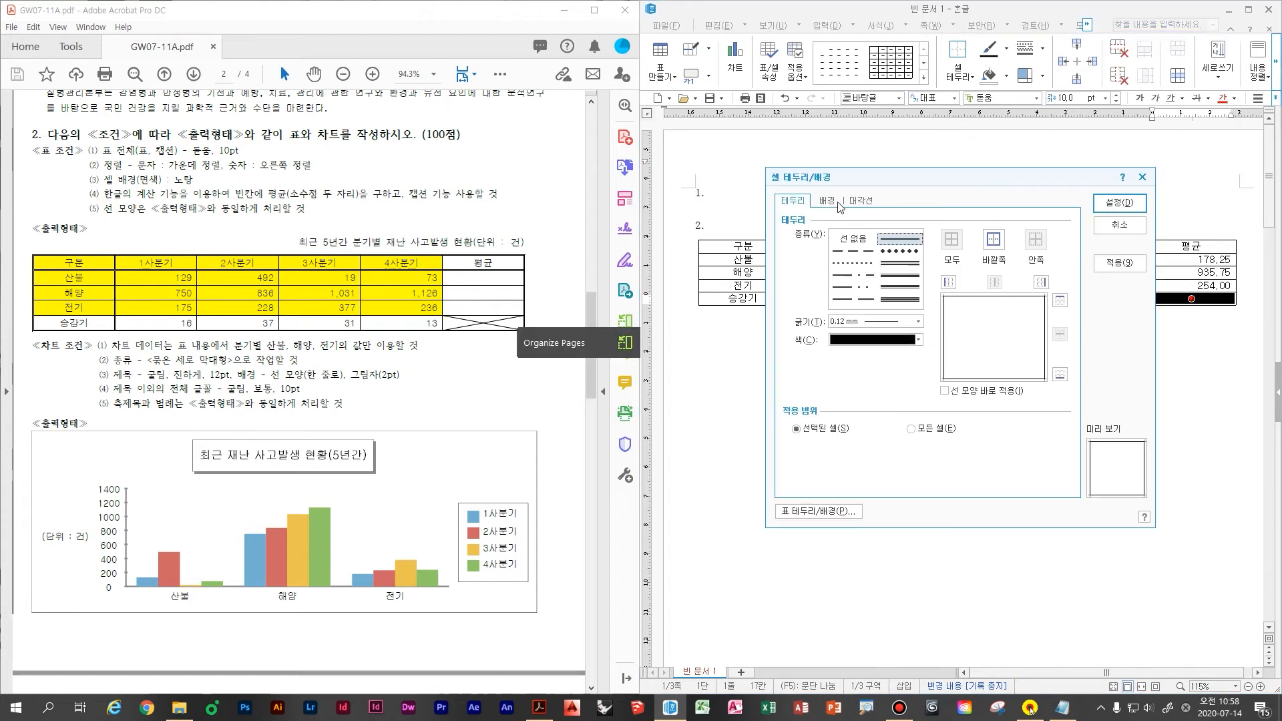
{"action": "left_click", "coordinate": [861, 201]}
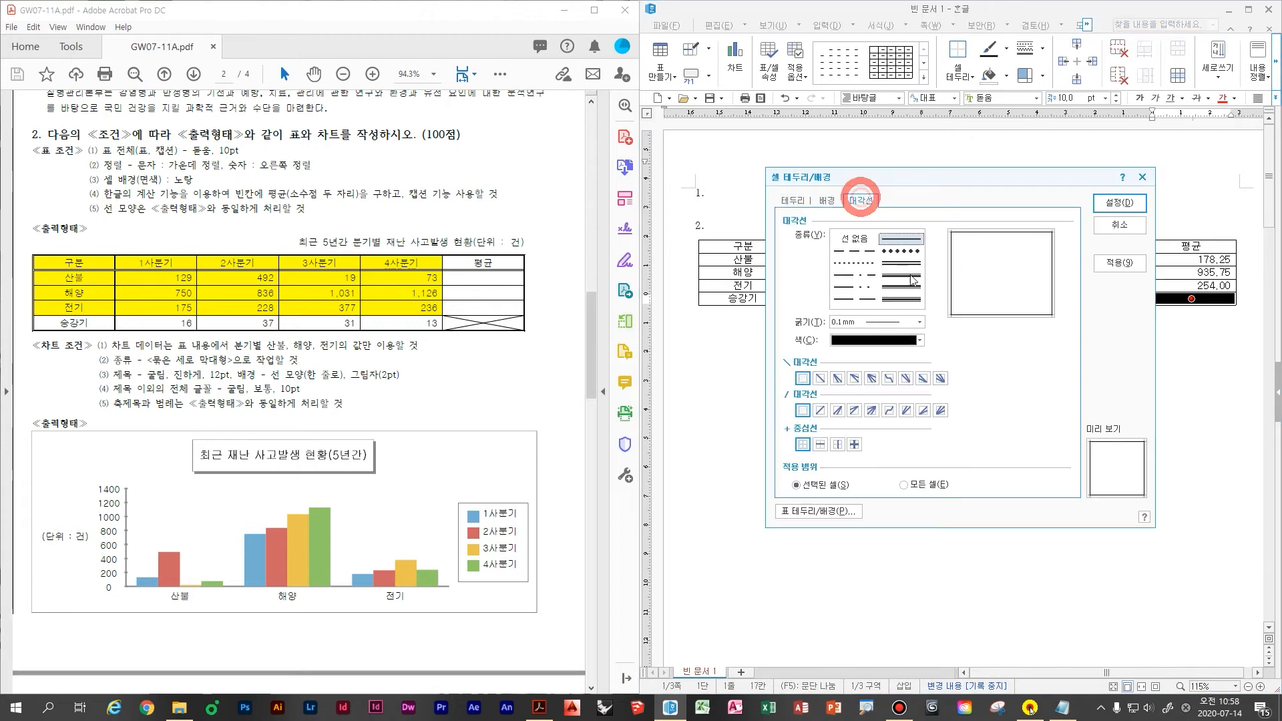
{"action": "left_click", "coordinate": [820, 378]}
{"action": "left_click", "coordinate": [820, 410]}
{"action": "left_click", "coordinate": [1097, 203]}
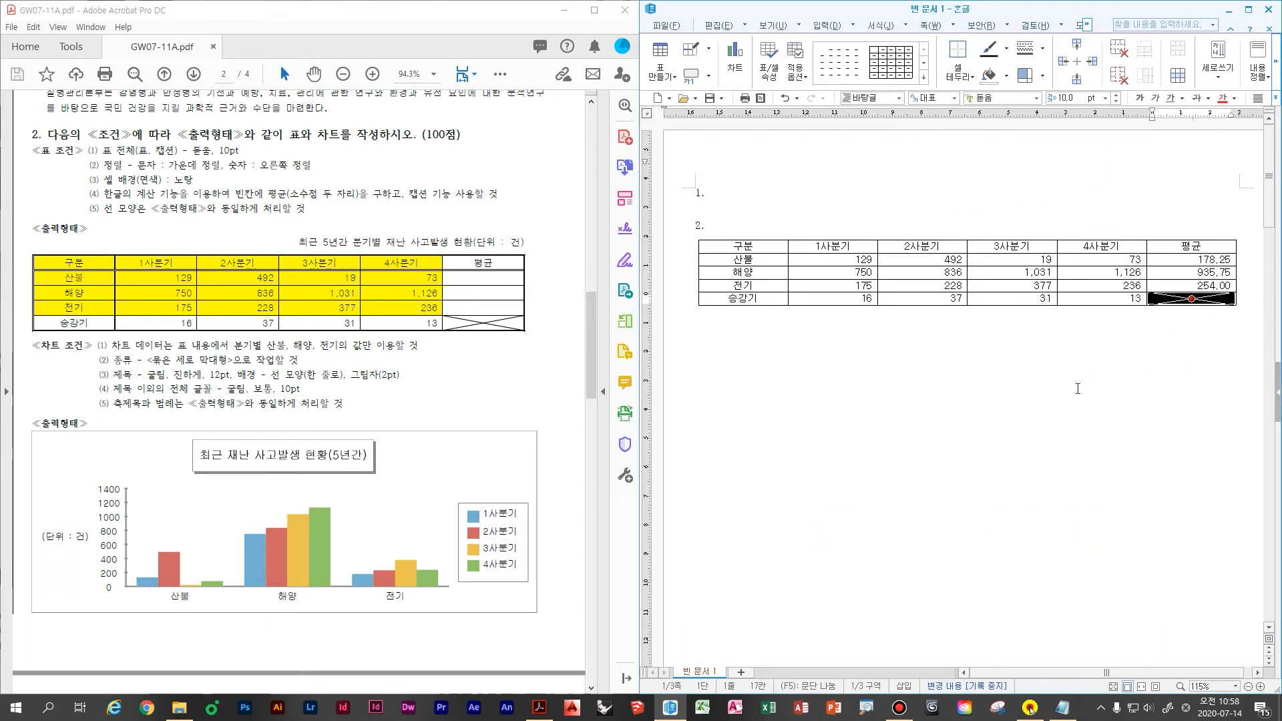
- Apply a double line to the outer border of the whole table
{"action": "key", "text": "F5"}
{"action": "key", "text": "F5"}
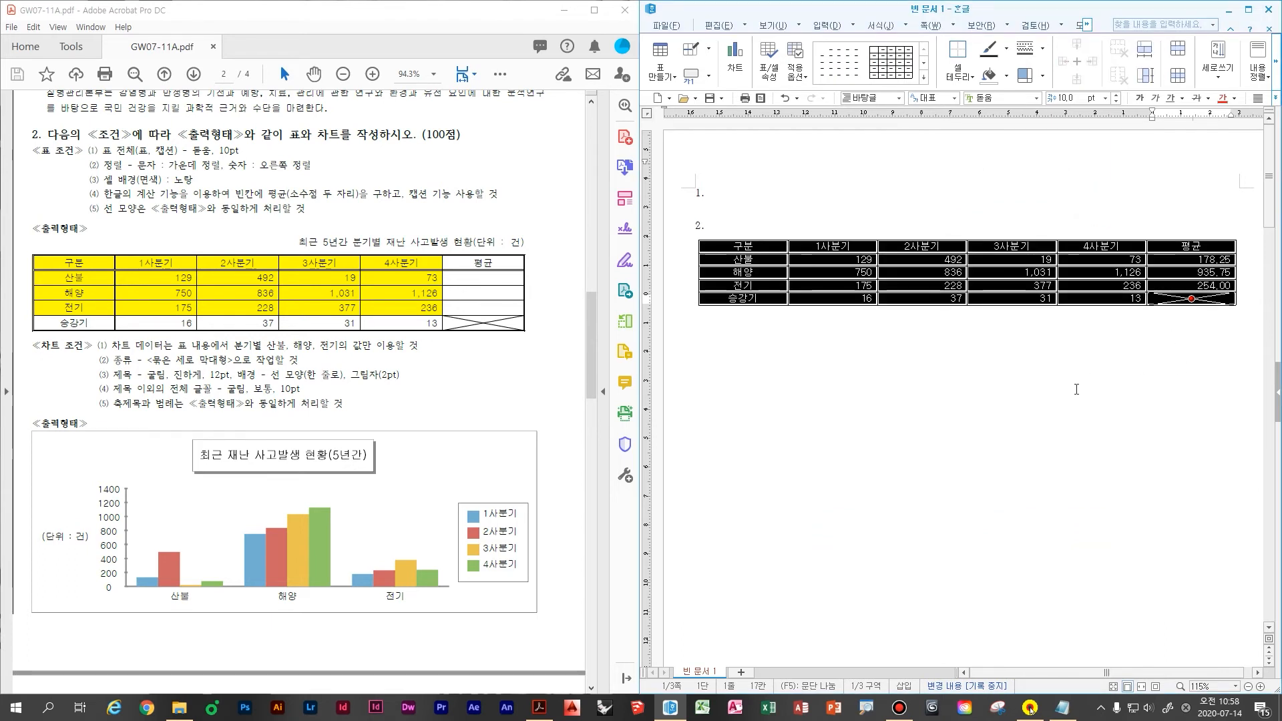
{"action": "key", "text": "l"}
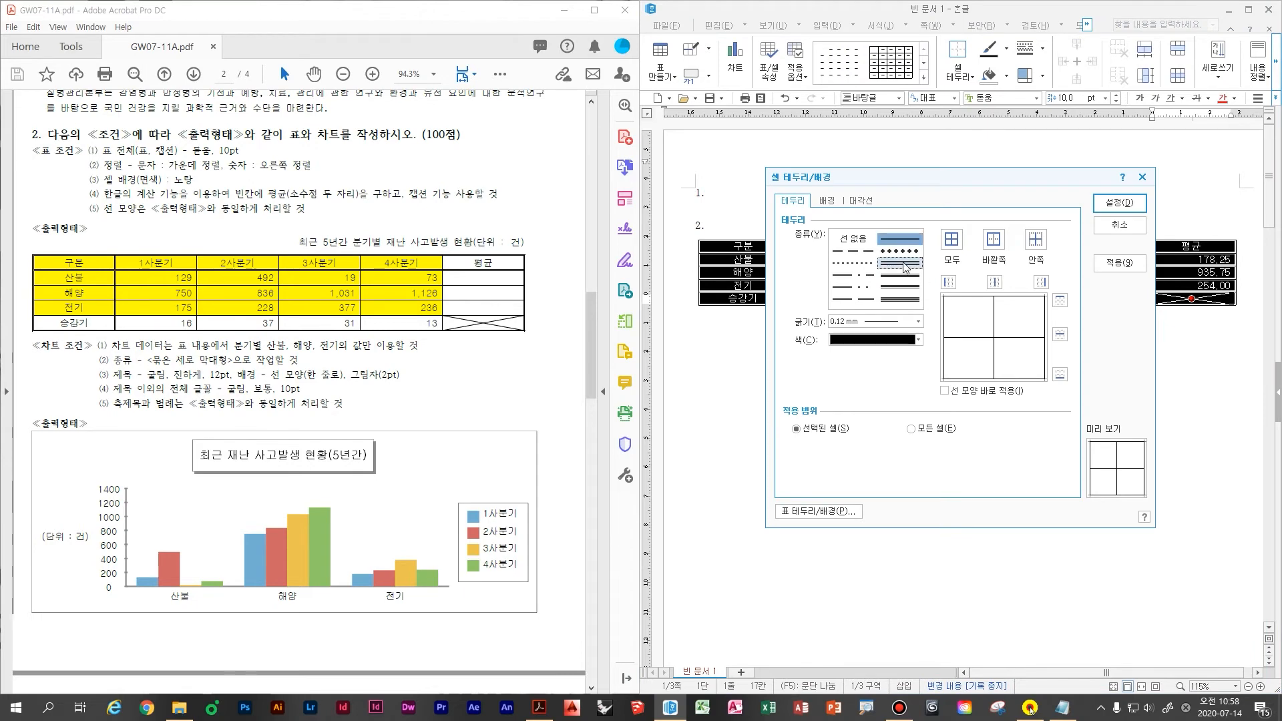
{"action": "left_click", "coordinate": [900, 262]}
{"action": "left_click", "coordinate": [994, 239]}
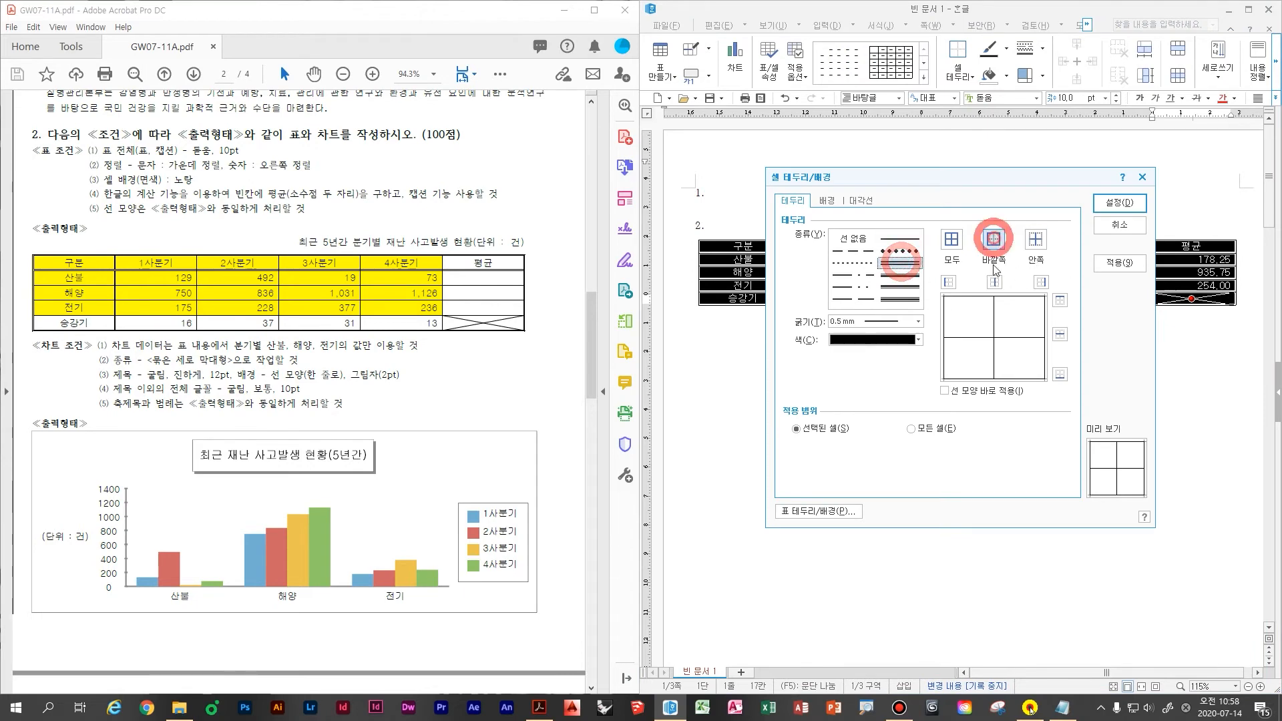
{"action": "left_click", "coordinate": [1113, 202]}
- Apply a double-line outer border around the first column, from 구분 to 승강기
{"action": "left_click", "coordinate": [212, 324]}
{"action": "scroll", "coordinate": [191, 333], "scroll_direction": "up", "scroll_amount": 3}
{"action": "left_click_drag", "start_coordinate": [187, 337], "coordinate": [272, 405]}
{"action": "left_click", "coordinate": [812, 346]}
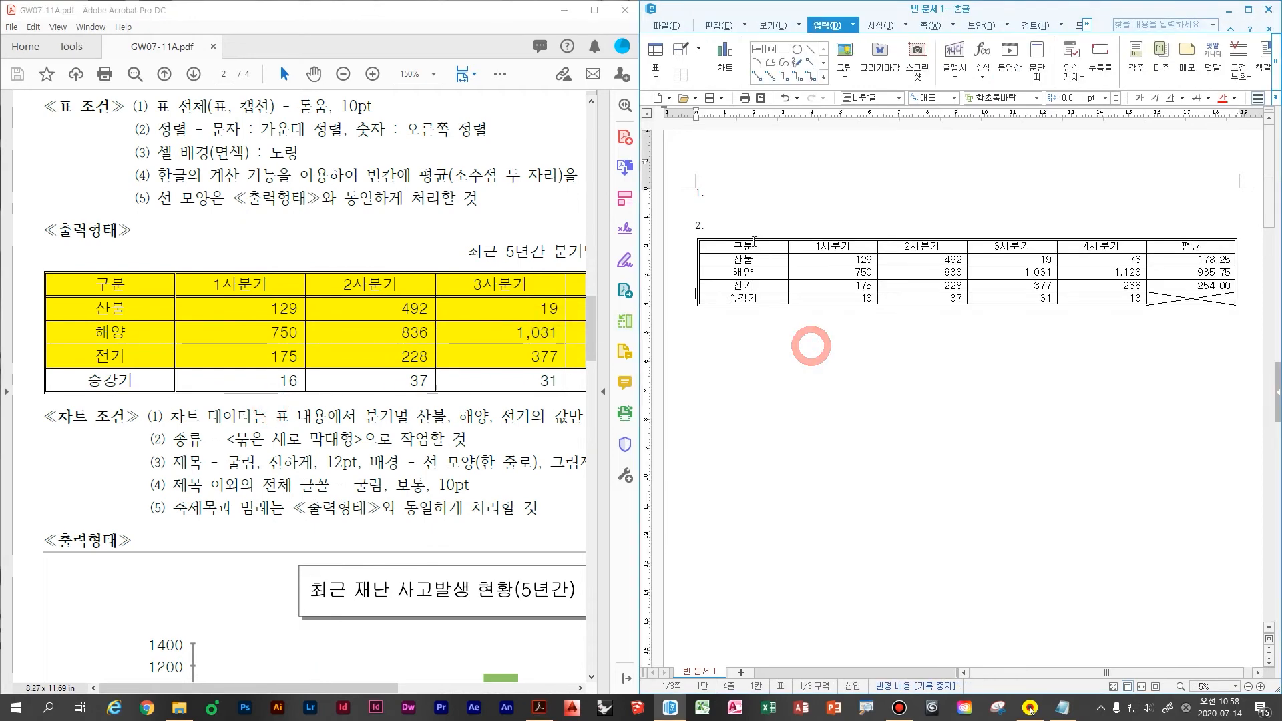
{"action": "left_click_drag", "start_coordinate": [750, 247], "coordinate": [753, 299]}
{"action": "key", "text": "l"}
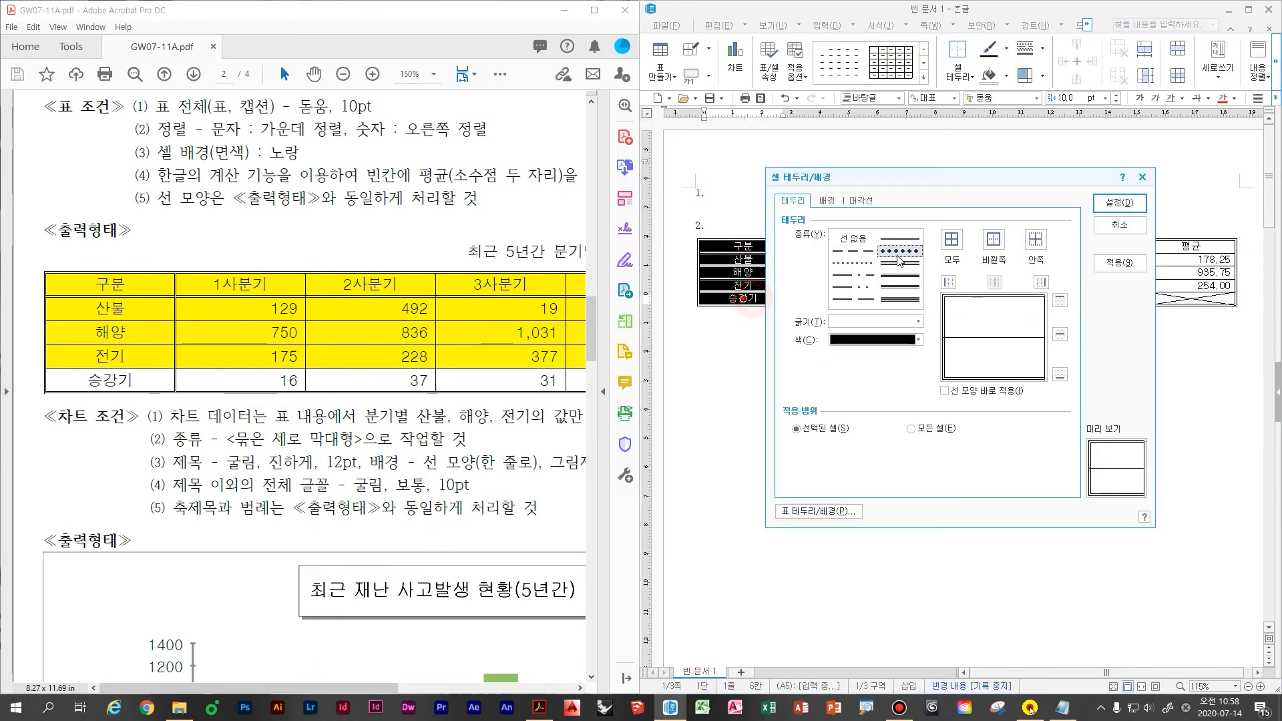
{"action": "left_click", "coordinate": [896, 262]}
{"action": "left_click", "coordinate": [992, 240]}
{"action": "left_click", "coordinate": [1120, 203]}
- Apply a double-line outer border around the header row, from 구분 to 평균
{"action": "left_click_drag", "start_coordinate": [750, 249], "coordinate": [1165, 245]}
{"action": "key", "text": "l"}
{"action": "left_click", "coordinate": [896, 262]}
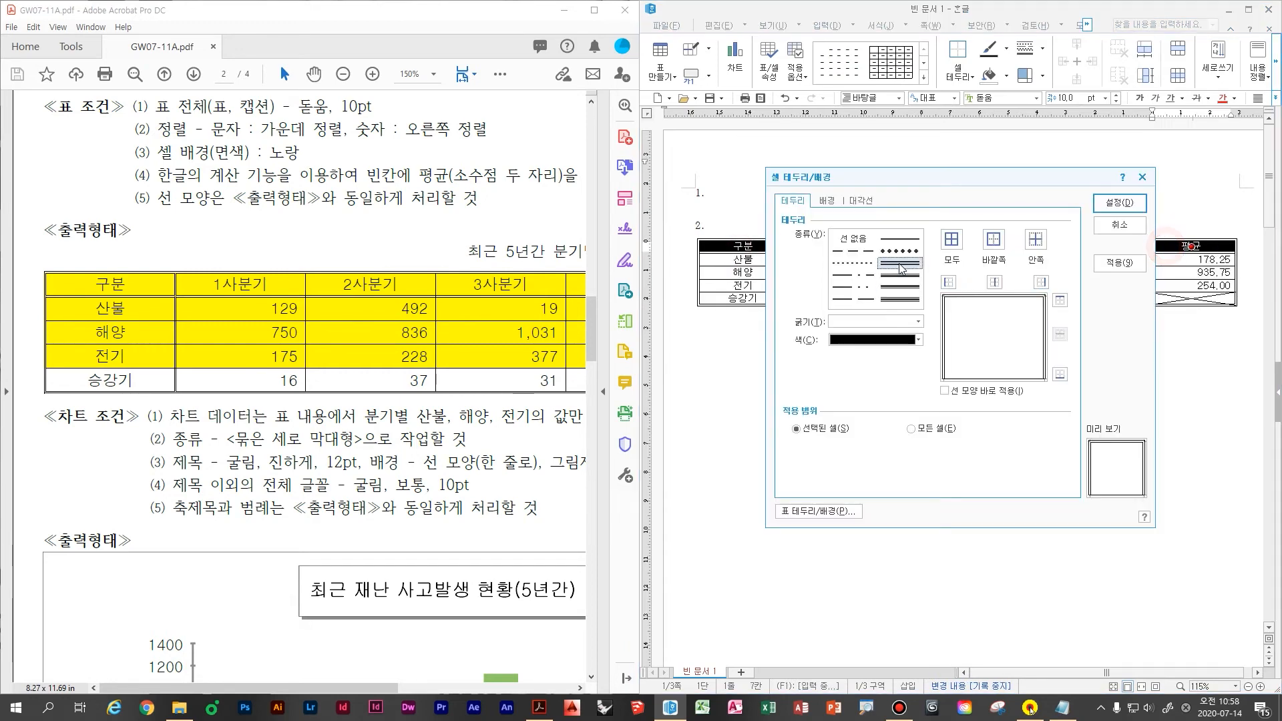
{"action": "left_click", "coordinate": [989, 244]}
{"action": "left_click", "coordinate": [1119, 201]}
{"action": "left_click", "coordinate": [808, 404]}
- Fill the cells from the 구분 header to the 전기 row's 4사분기 value with a yellow background
{"action": "scroll", "coordinate": [808, 404], "scroll_direction": "up", "scroll_amount": 1}
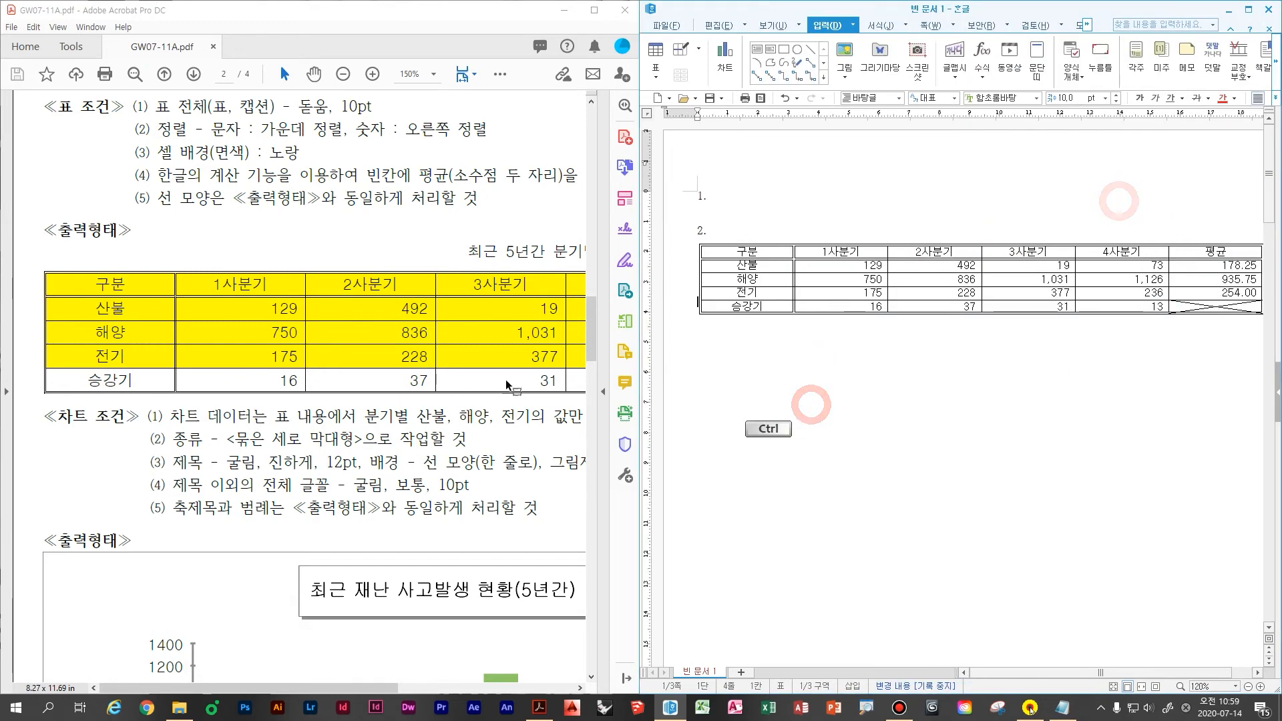
{"action": "left_click", "coordinate": [299, 390]}
{"action": "scroll", "coordinate": [267, 387], "scroll_direction": "up", "scroll_amount": 1}
{"action": "scroll", "coordinate": [192, 371], "scroll_direction": "down", "scroll_amount": 1}
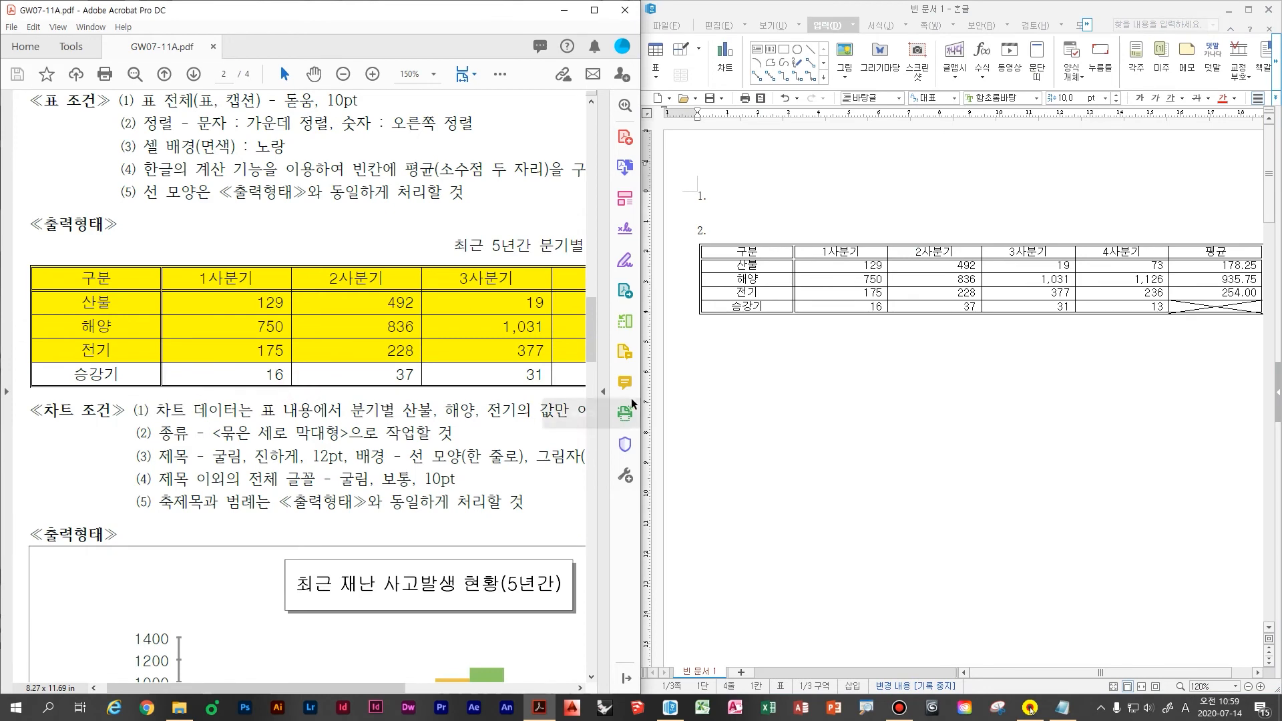
{"action": "scroll", "coordinate": [534, 410], "scroll_direction": "down", "scroll_amount": 2}
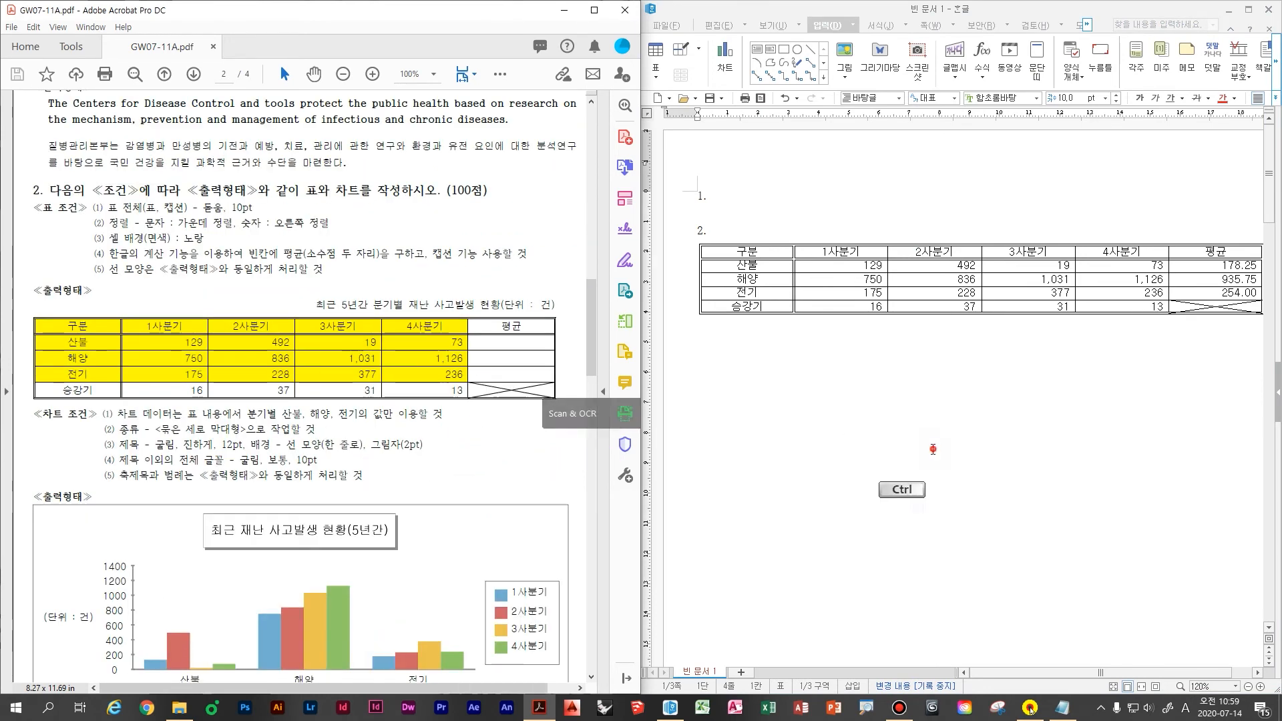
{"action": "left_click", "coordinate": [932, 448]}
{"action": "scroll", "coordinate": [814, 330], "scroll_direction": "down", "scroll_amount": 1}
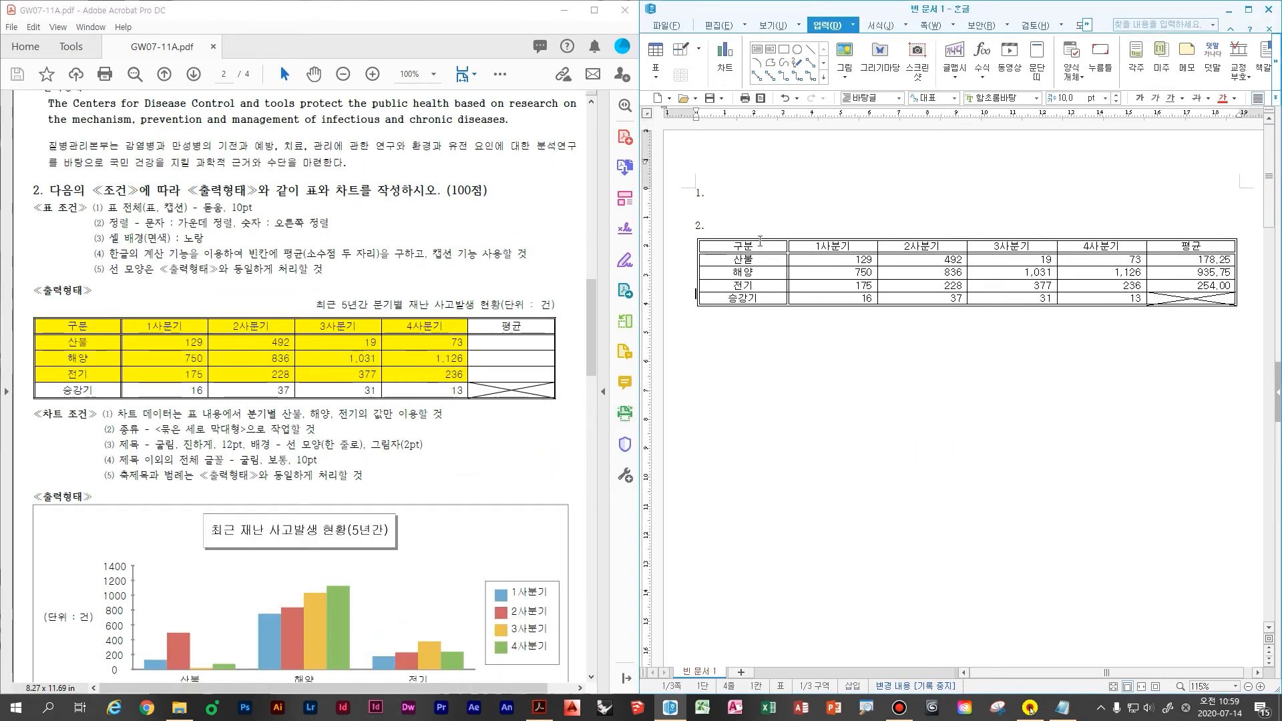
{"action": "left_click_drag", "start_coordinate": [741, 246], "coordinate": [1119, 285]}
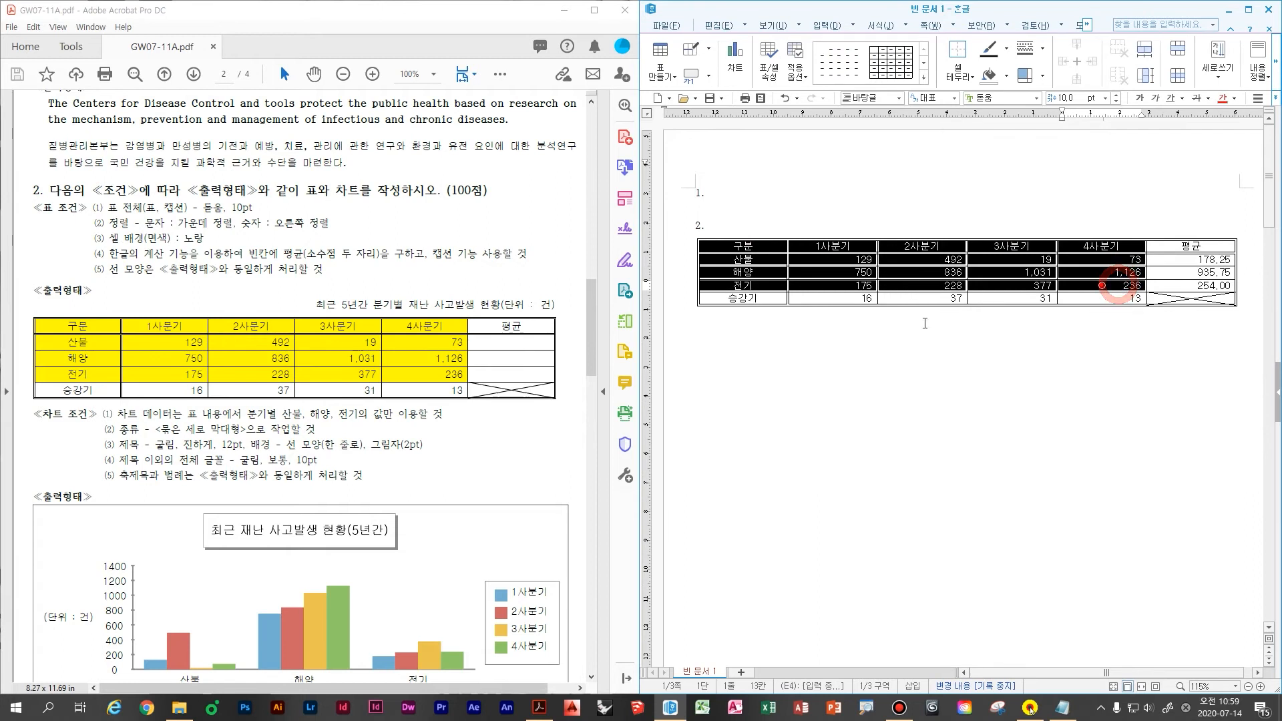
{"action": "key", "text": "l"}
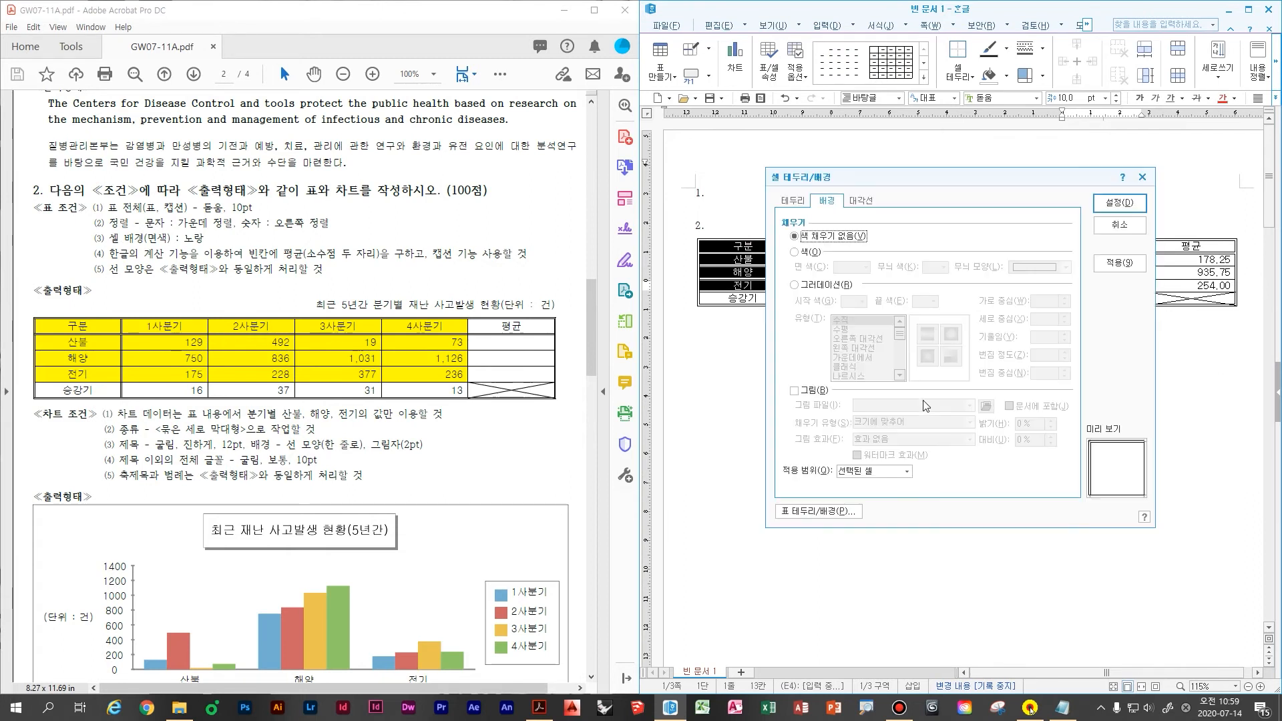
{"action": "left_click", "coordinate": [810, 253]}
{"action": "left_click", "coordinate": [861, 266]}
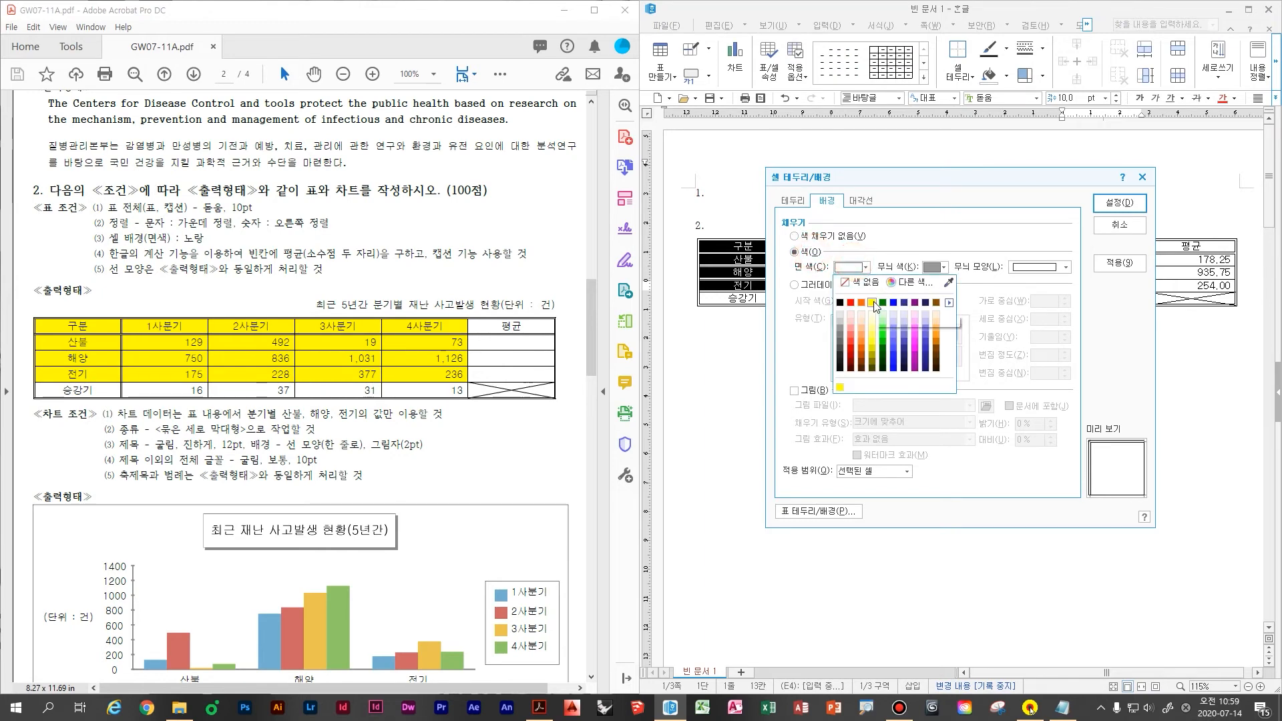
{"action": "left_click", "coordinate": [873, 302]}
{"action": "left_click", "coordinate": [1119, 202]}
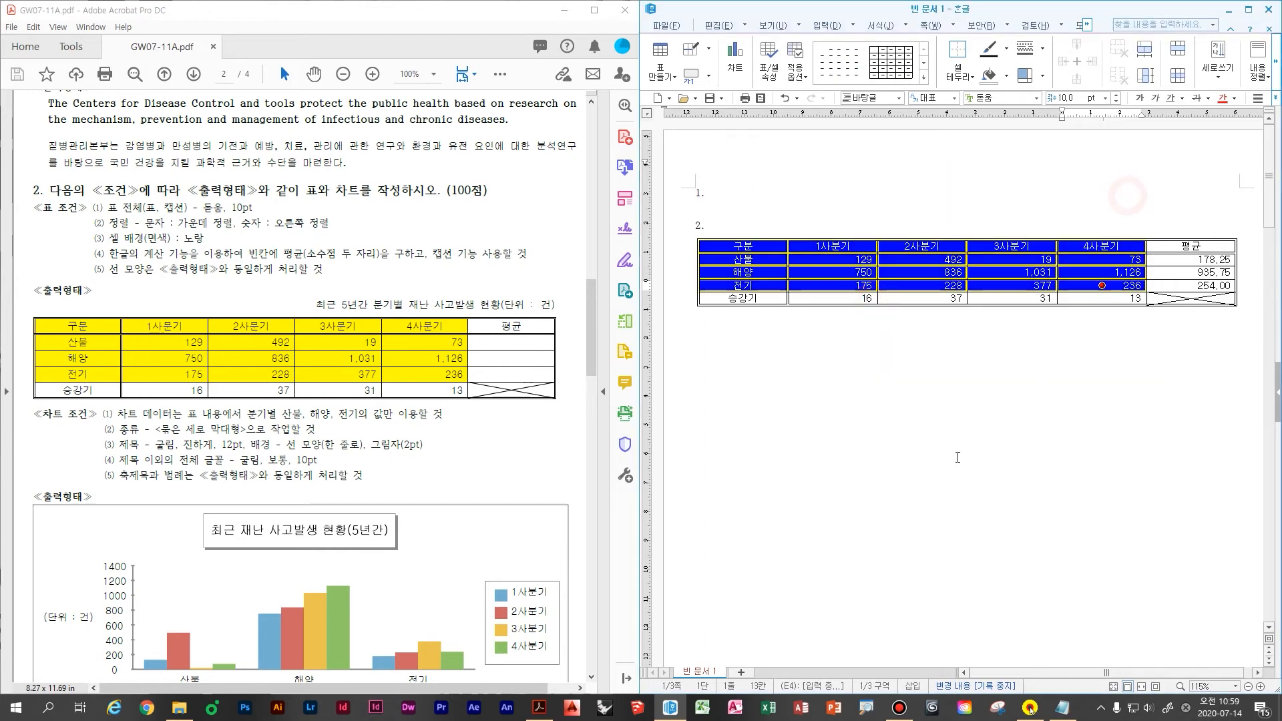
{"action": "left_click", "coordinate": [958, 457]}
{"action": "left_click", "coordinate": [895, 247]}
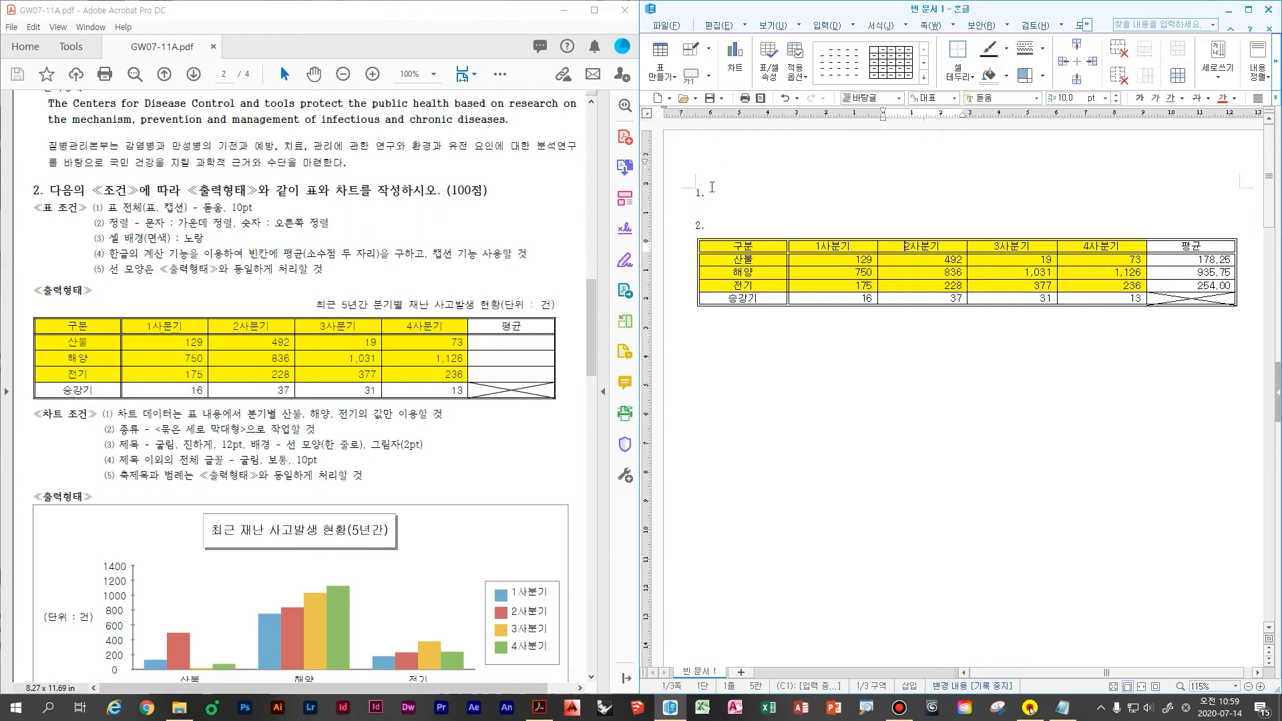
{"action": "left_click", "coordinate": [853, 25]}
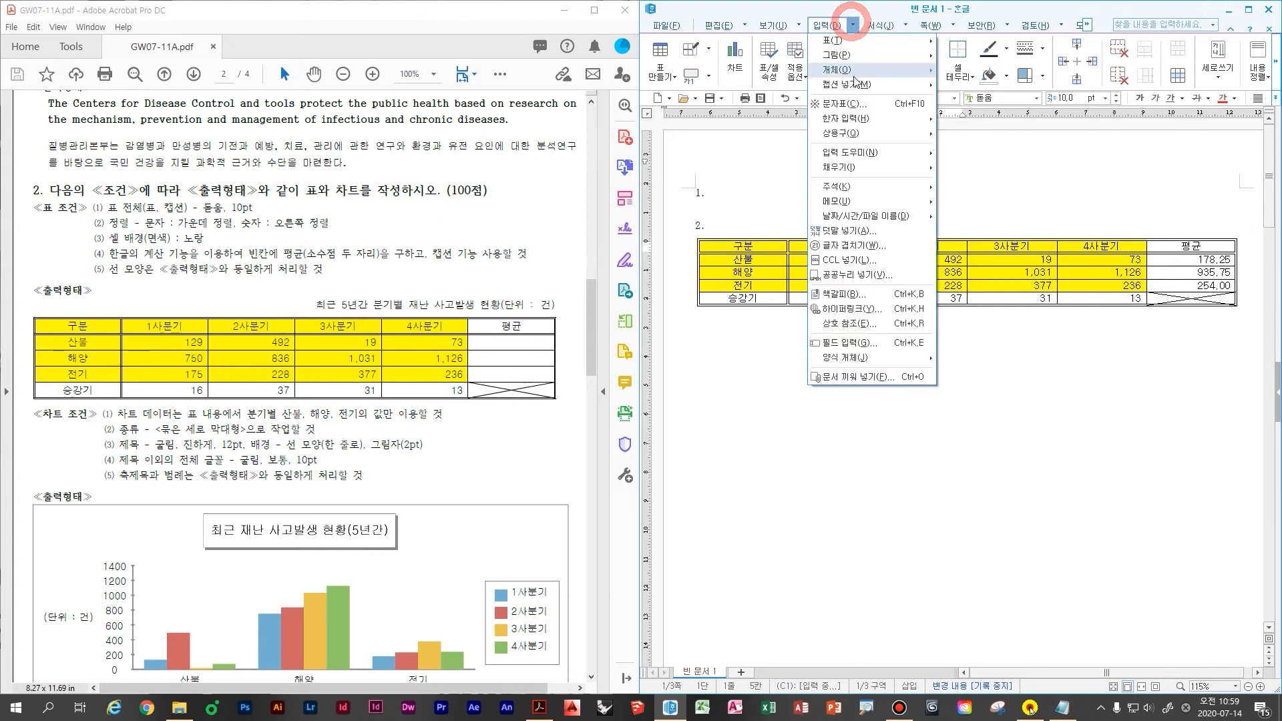
{"action": "mouse_move", "coordinate": [855, 84]}
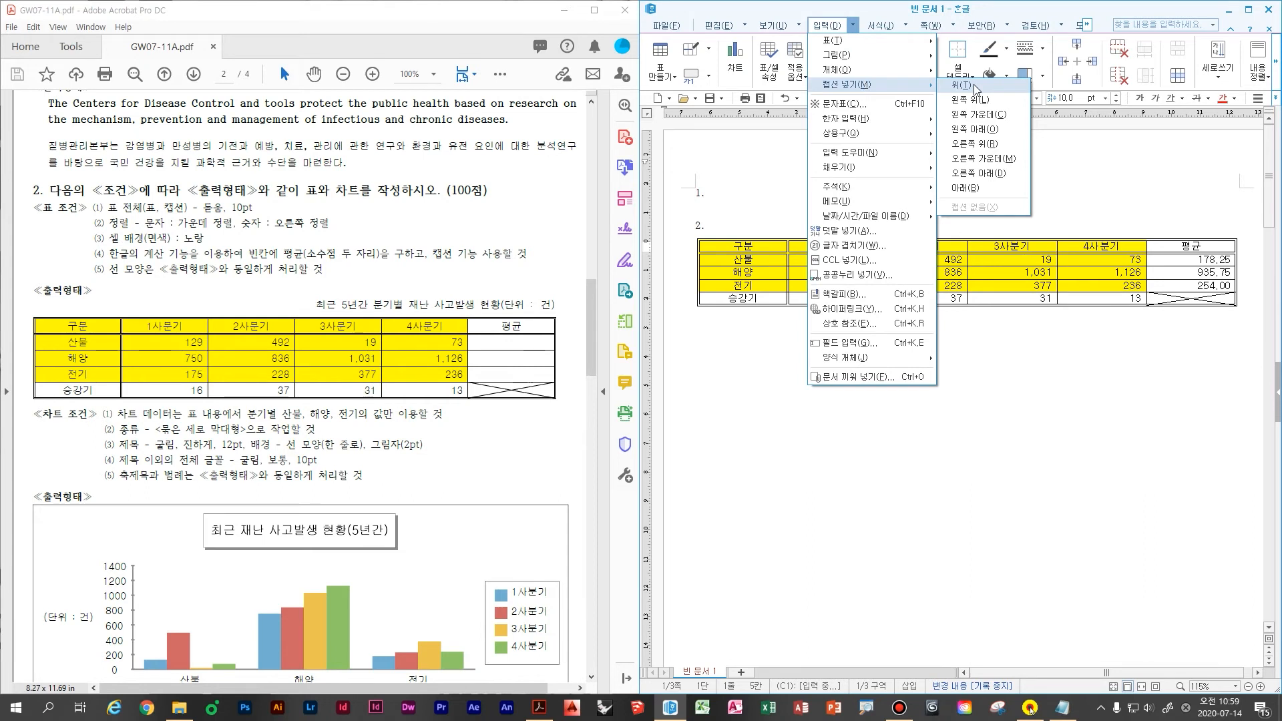
{"action": "key", "text": "ctrl"}
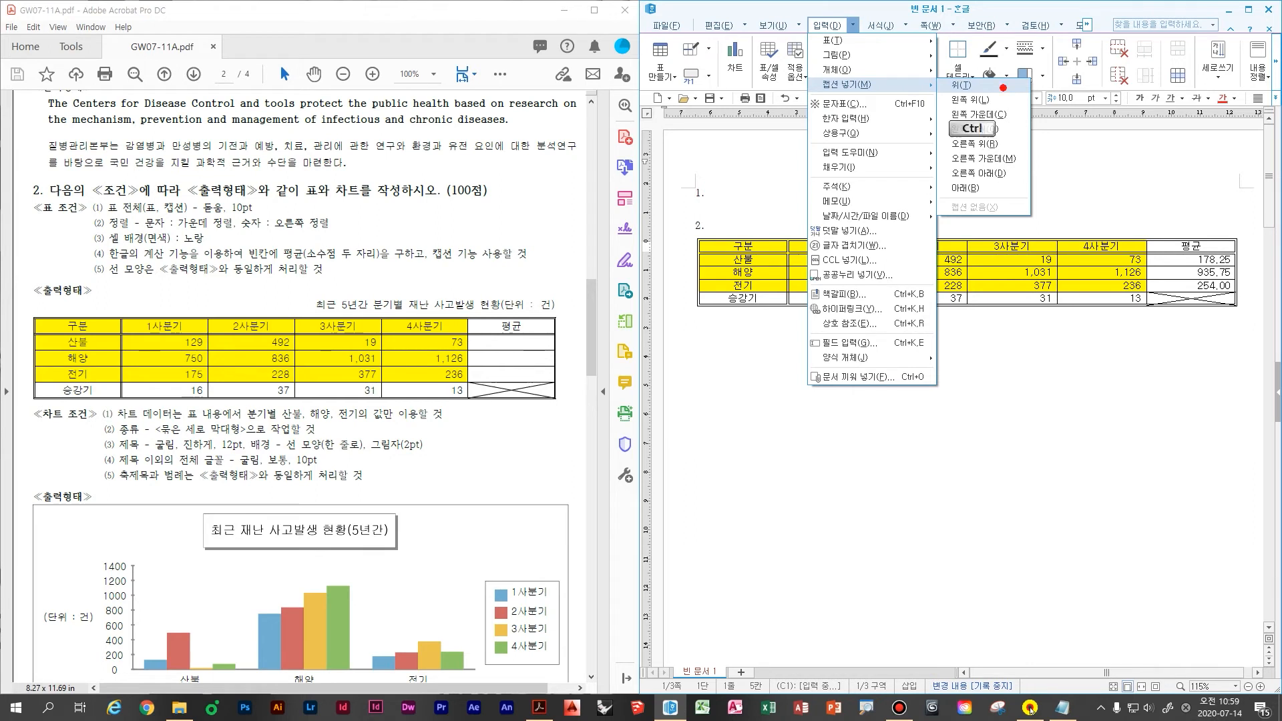
{"action": "mouse_move", "coordinate": [708, 367]}
{"action": "left_mouse_down"}
{"action": "mouse_move", "coordinate": [656, 490]}
{"action": "mouse_move", "coordinate": [701, 488]}
{"action": "left_mouse_up"}
{"action": "left_click_drag", "start_coordinate": [661, 441], "coordinate": [693, 435]}
{"action": "mouse_move", "coordinate": [733, 410]}
{"action": "left_mouse_down"}
{"action": "mouse_move", "coordinate": [726, 471]}
{"action": "mouse_move", "coordinate": [791, 420]}
{"action": "left_mouse_up"}
{"action": "left_click_drag", "start_coordinate": [781, 396], "coordinate": [769, 480]}
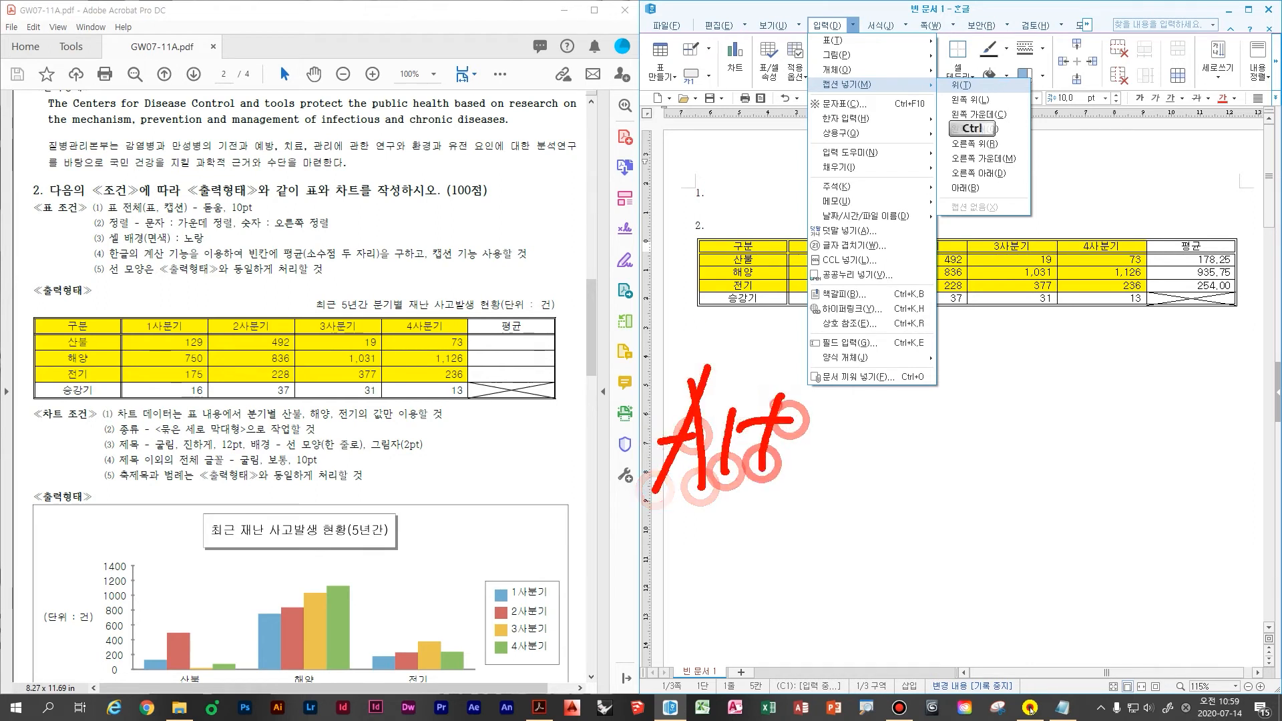
{"action": "left_click_drag", "start_coordinate": [870, 407], "coordinate": [853, 522]}
{"action": "left_click_drag", "start_coordinate": [858, 425], "coordinate": [853, 528]}
{"action": "left_click_drag", "start_coordinate": [995, 422], "coordinate": [1000, 504]}
{"action": "left_click_drag", "start_coordinate": [995, 424], "coordinate": [1062, 497]}
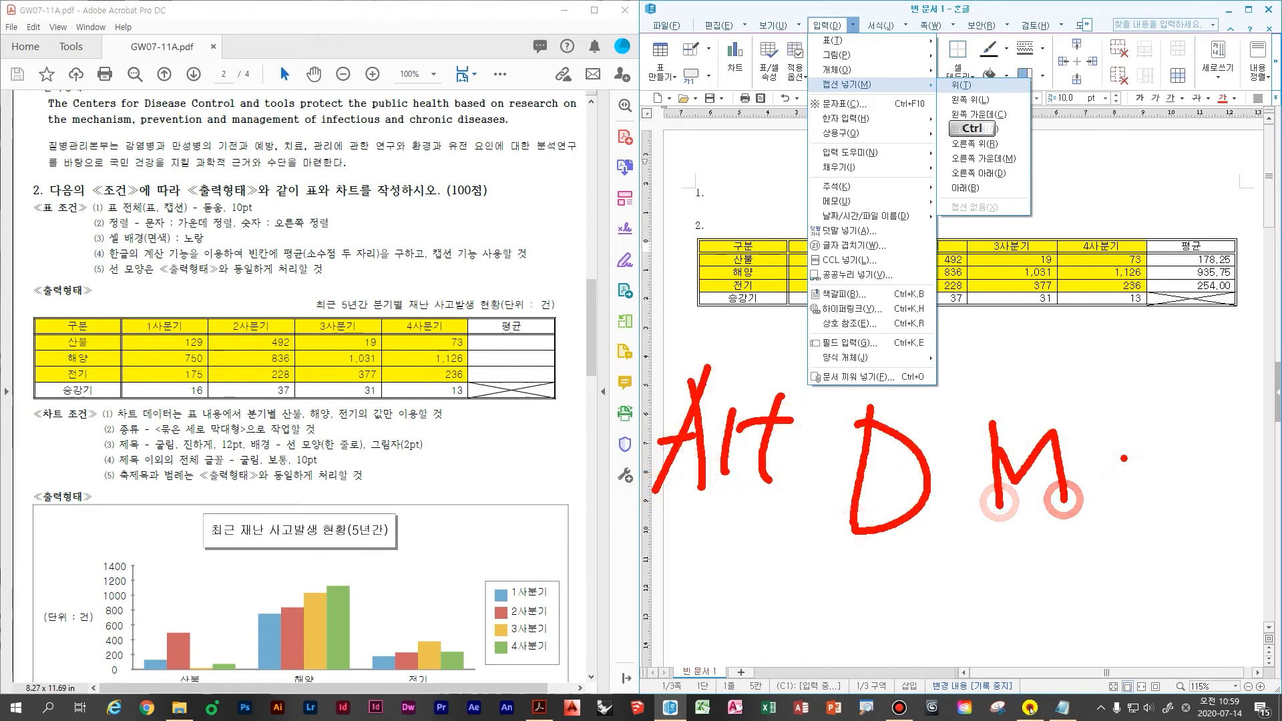
{"action": "left_click_drag", "start_coordinate": [1124, 459], "coordinate": [1170, 460]}
{"action": "mouse_move", "coordinate": [1150, 427]}
{"action": "left_mouse_down"}
{"action": "mouse_move", "coordinate": [1135, 515]}
{"action": "mouse_move", "coordinate": [311, 552]}
{"action": "left_mouse_up"}
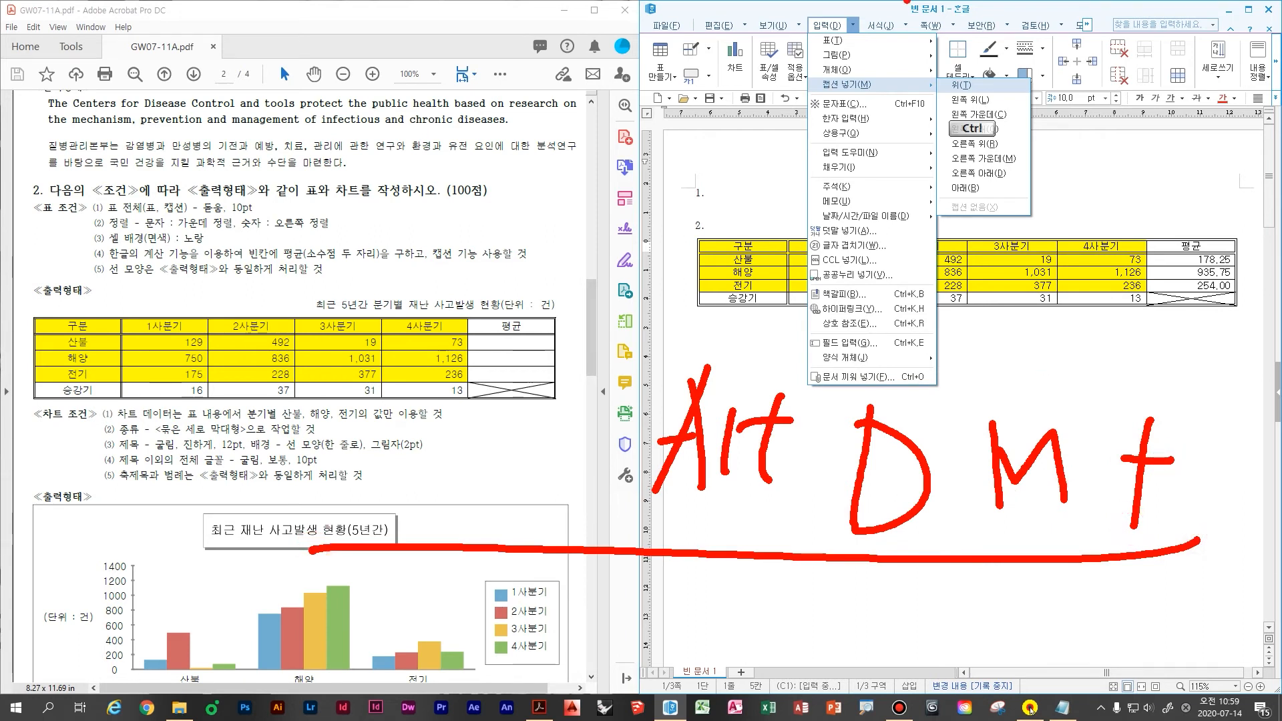
{"action": "left_click_drag", "start_coordinate": [869, 36], "coordinate": [861, 40]}
{"action": "mouse_move", "coordinate": [875, 110]}
{"action": "left_mouse_down"}
{"action": "mouse_move", "coordinate": [793, 94]}
{"action": "mouse_move", "coordinate": [886, 116]}
{"action": "left_mouse_up"}
{"action": "mouse_move", "coordinate": [995, 102]}
{"action": "left_mouse_down"}
{"action": "mouse_move", "coordinate": [1009, 107]}
{"action": "mouse_move", "coordinate": [1003, 172]}
{"action": "left_mouse_up"}
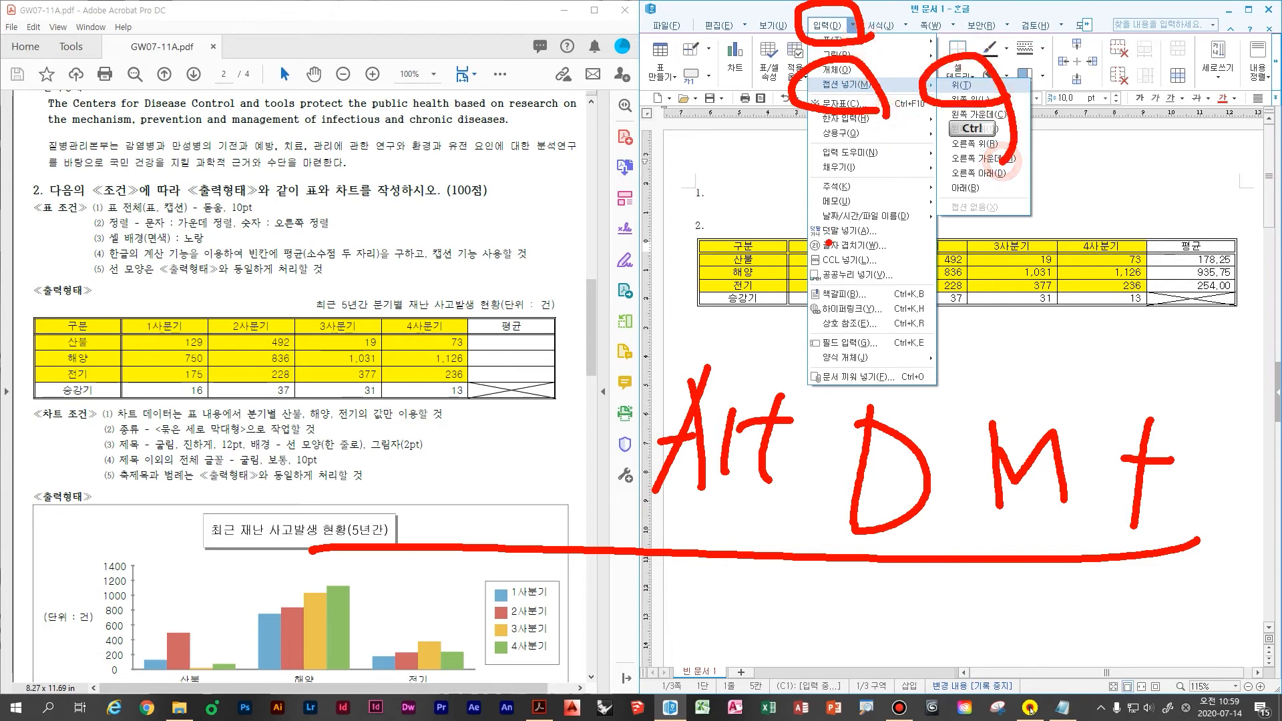
{"action": "left_click_drag", "start_coordinate": [993, 254], "coordinate": [970, 327]}
{"action": "mouse_move", "coordinate": [976, 283]}
{"action": "left_mouse_down"}
{"action": "mouse_move", "coordinate": [1027, 294]}
{"action": "mouse_move", "coordinate": [996, 313]}
{"action": "left_mouse_up"}
{"action": "mouse_move", "coordinate": [1040, 280]}
{"action": "left_mouse_down"}
{"action": "mouse_move", "coordinate": [1027, 330]}
{"action": "mouse_move", "coordinate": [1061, 313]}
{"action": "left_mouse_up"}
{"action": "left_click_drag", "start_coordinate": [1085, 265], "coordinate": [1070, 330]}
{"action": "left_click_drag", "start_coordinate": [1137, 275], "coordinate": [1134, 338]}
{"action": "mouse_move", "coordinate": [1137, 275]}
{"action": "left_mouse_down"}
{"action": "mouse_move", "coordinate": [1155, 309]}
{"action": "mouse_move", "coordinate": [1174, 268]}
{"action": "mouse_move", "coordinate": [1228, 287]}
{"action": "left_mouse_up"}
{"action": "mouse_move", "coordinate": [1205, 266]}
{"action": "left_mouse_down"}
{"action": "mouse_move", "coordinate": [1197, 313]}
{"action": "mouse_move", "coordinate": [1242, 333]}
{"action": "mouse_move", "coordinate": [962, 356]}
{"action": "left_mouse_up"}
{"action": "key", "text": "ctrl+z"}
{"action": "key", "text": "ctrl+z"}
{"action": "left_click", "coordinate": [1088, 359]}
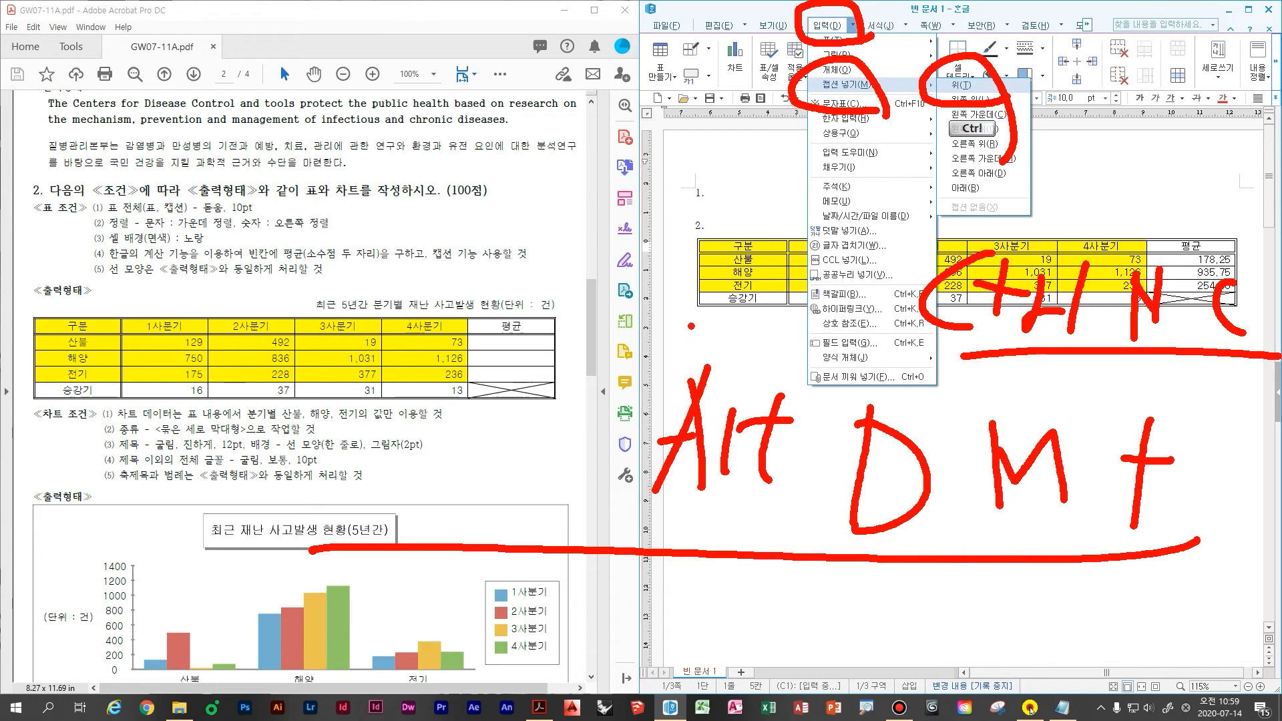
{"action": "left_click_drag", "start_coordinate": [688, 324], "coordinate": [860, 328]}
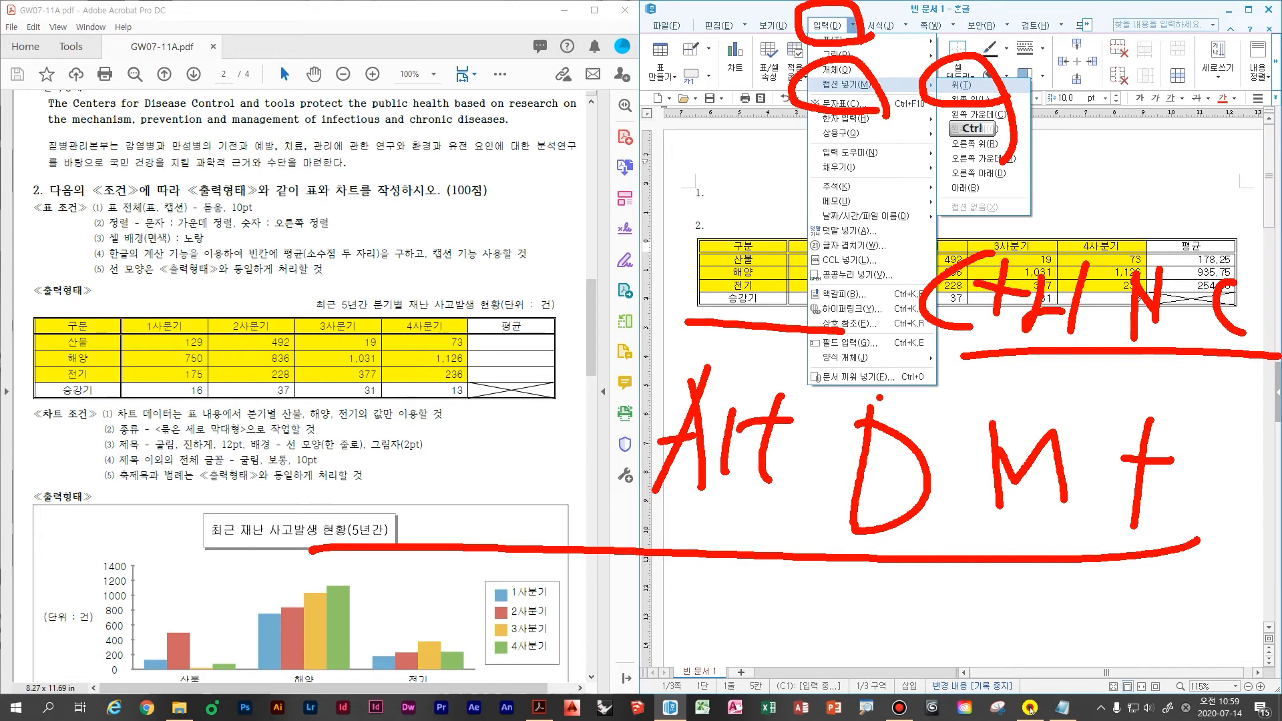
{"action": "key", "text": "Escape"}
- Add a caption above the question 2 table
{"action": "left_click", "coordinate": [878, 250]}
{"action": "left_click", "coordinate": [908, 247]}
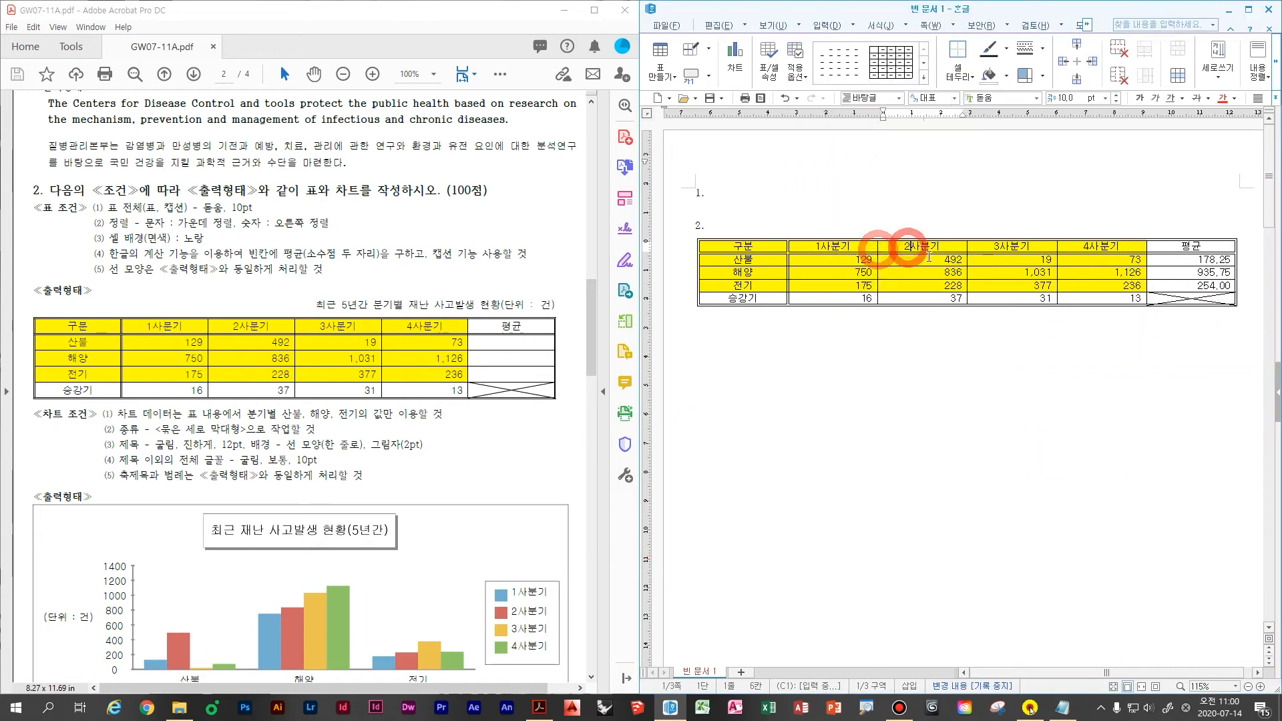
{"action": "right_click", "coordinate": [929, 257]}
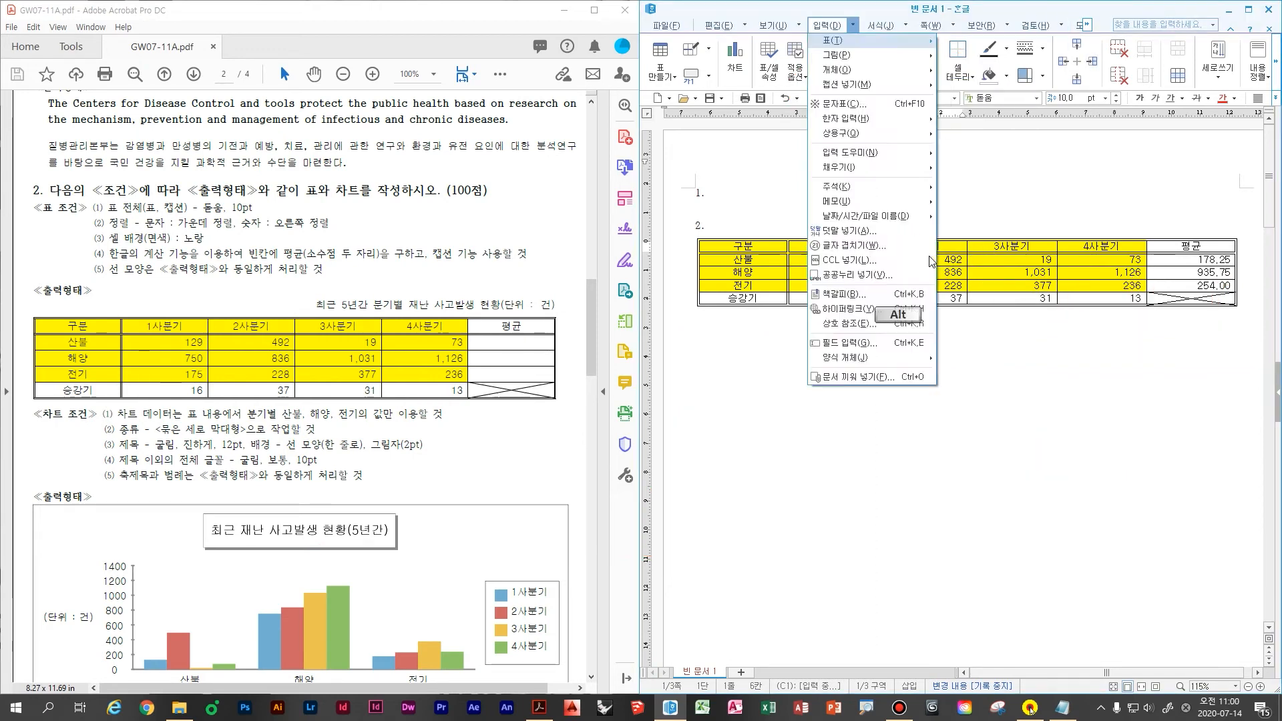
{"action": "left_click", "coordinate": [929, 257]}
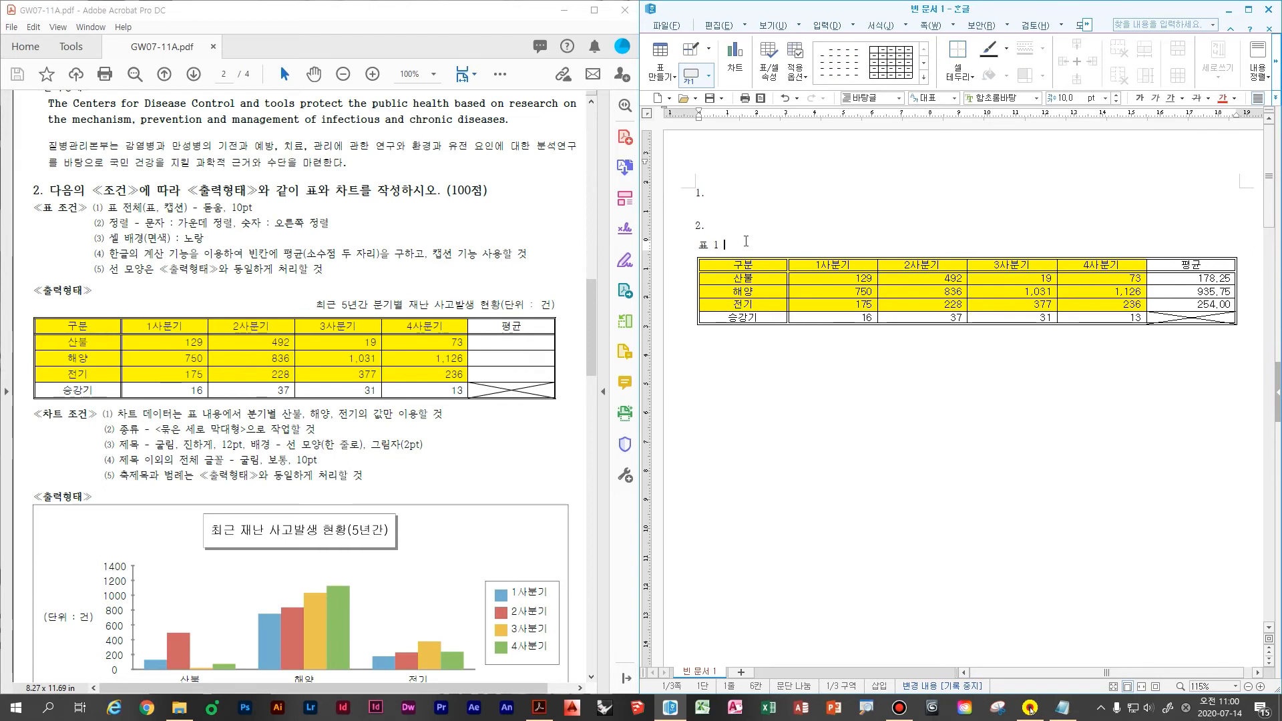
- Replace the default caption label with "최근 5년간 분기별 재난 사고발생 현황(단위 : 건)"
{"action": "key", "text": "BackSpace"}
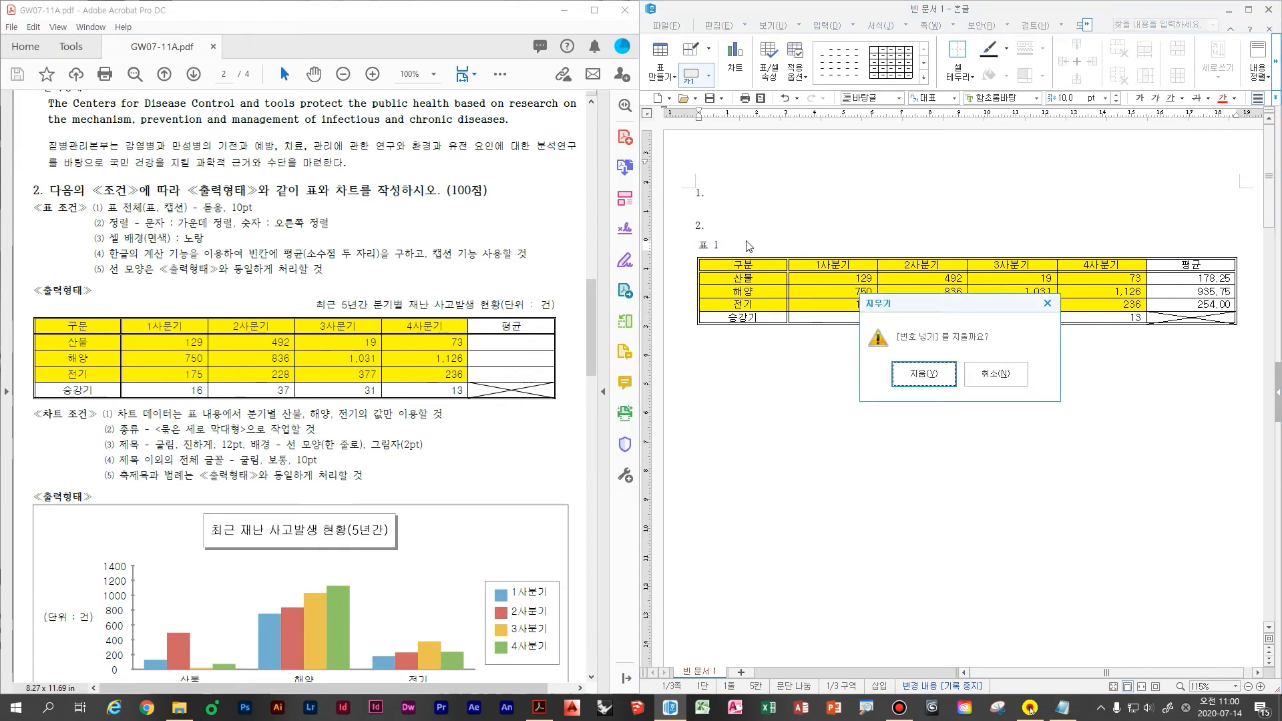
{"action": "key", "text": "Return"}
{"action": "key", "text": "BackSpace"}
{"action": "key", "text": "BackSpace"}
{"action": "type", "text": "최근 "}
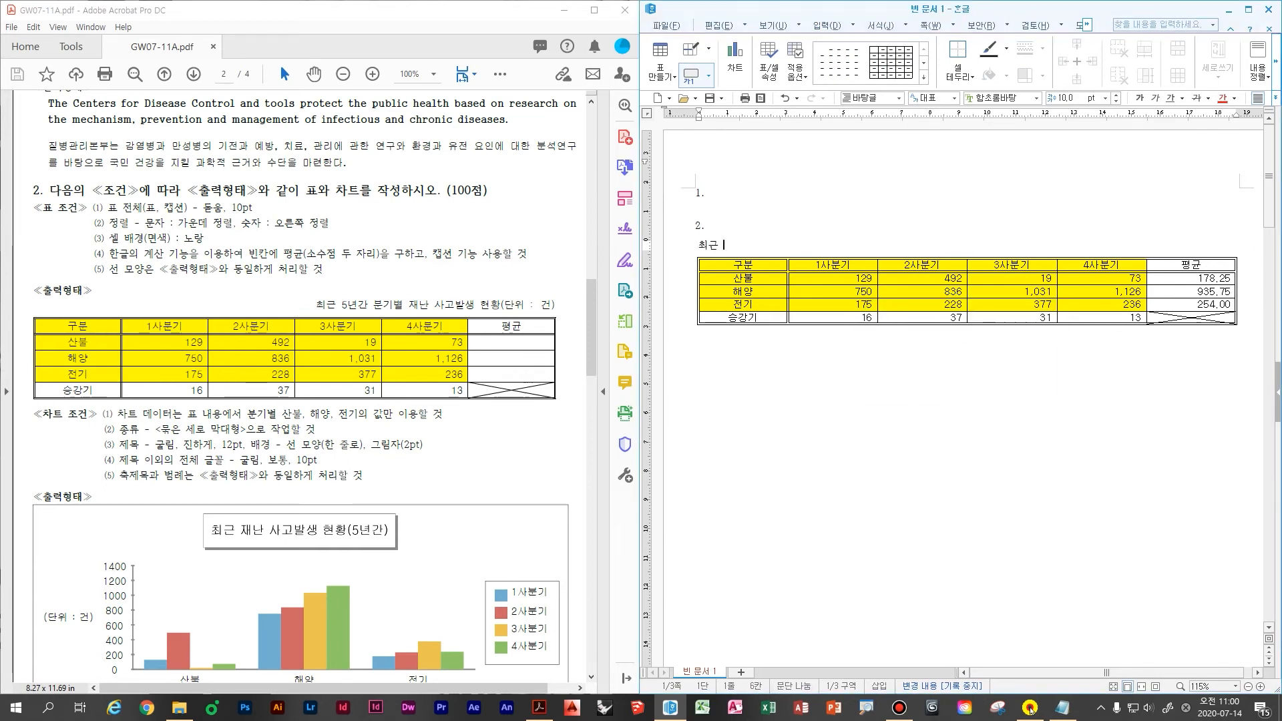
{"action": "type", "text": "5년간 분기별 재난 "}
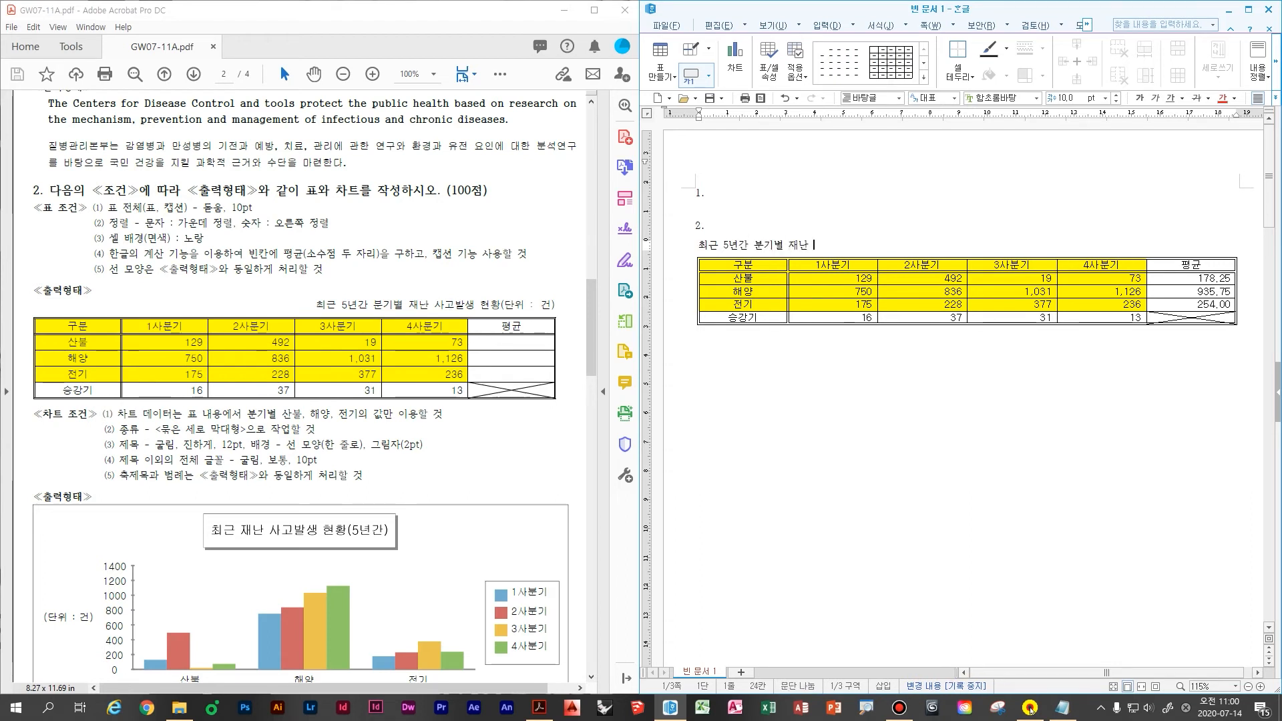
{"action": "type", "text": "사고발생 현황"}
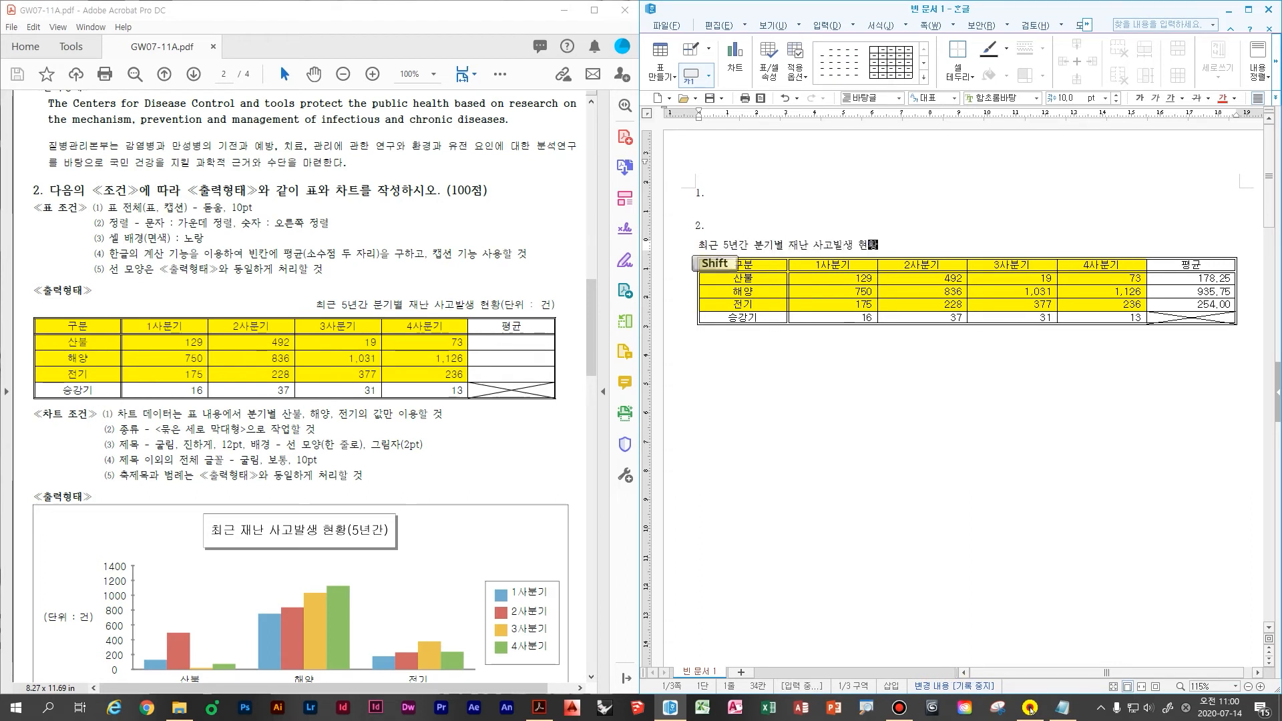
{"action": "type", "text": "(단위 : "}
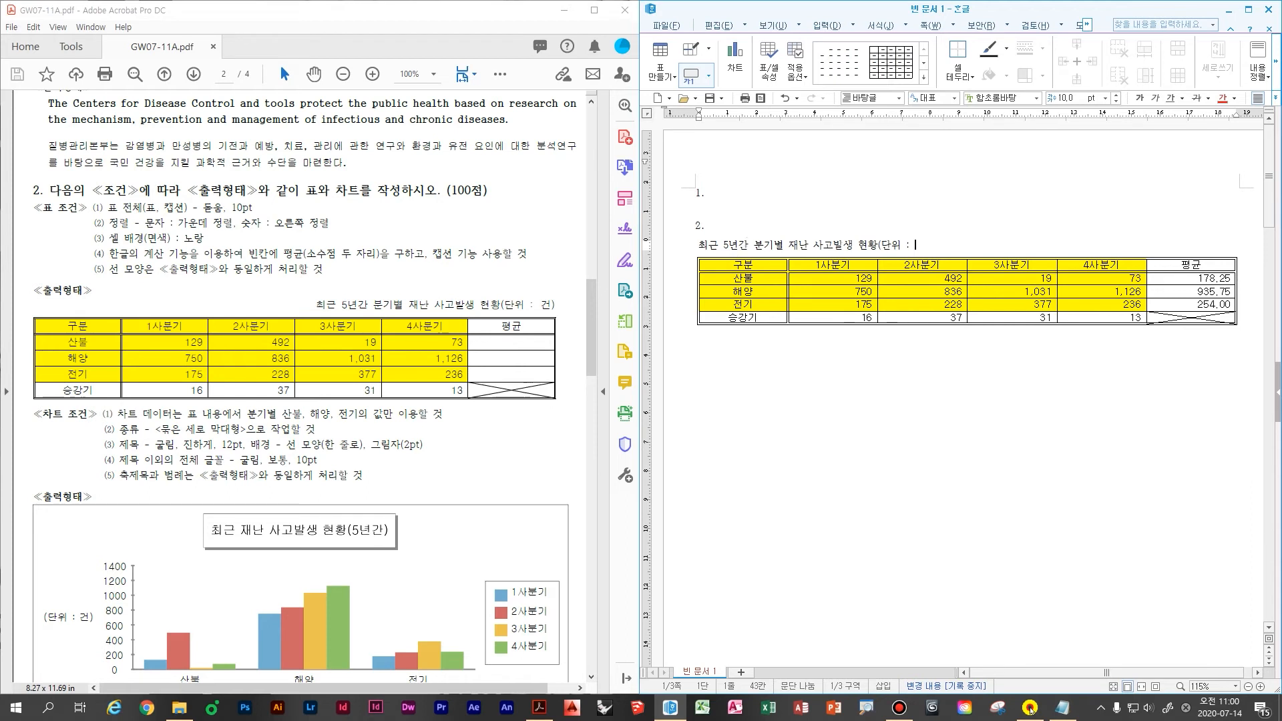
{"action": "type", "text": "건)"}
- Right-align the whole table caption and set its font to 돋움
{"action": "scroll", "coordinate": [879, 282], "scroll_direction": "down", "scroll_amount": 1}
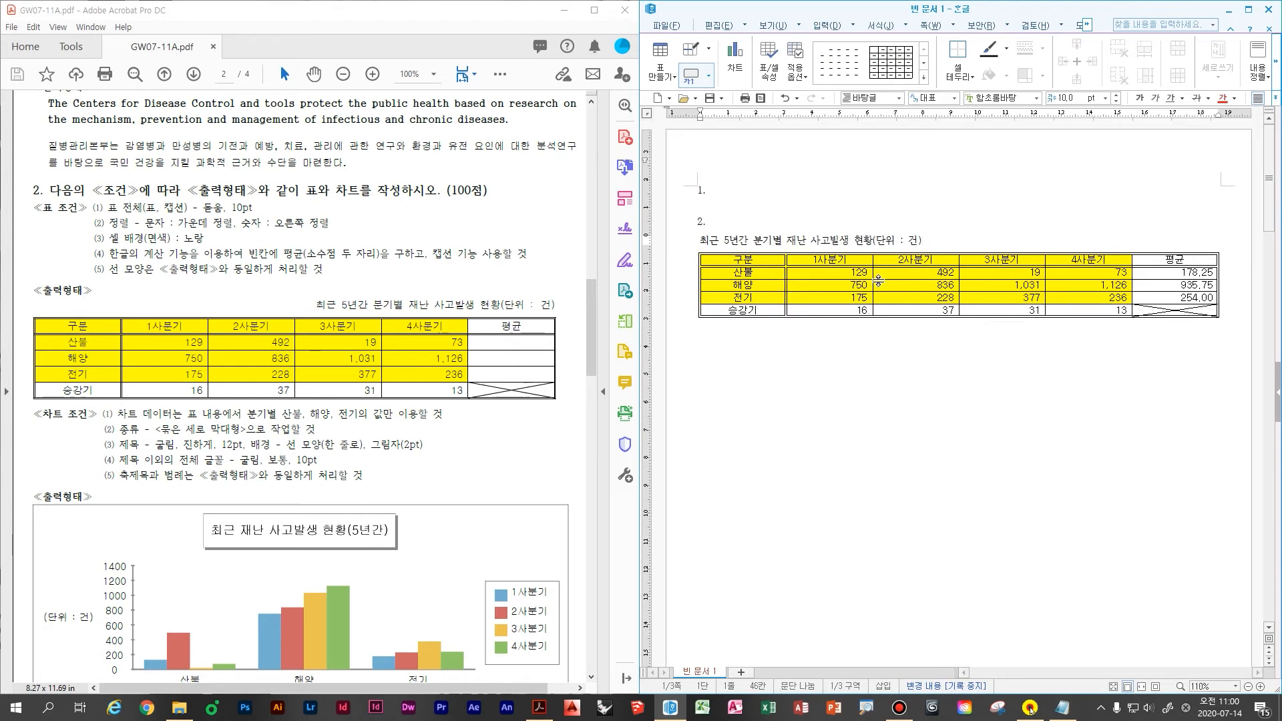
{"action": "key", "text": "shift+Home"}
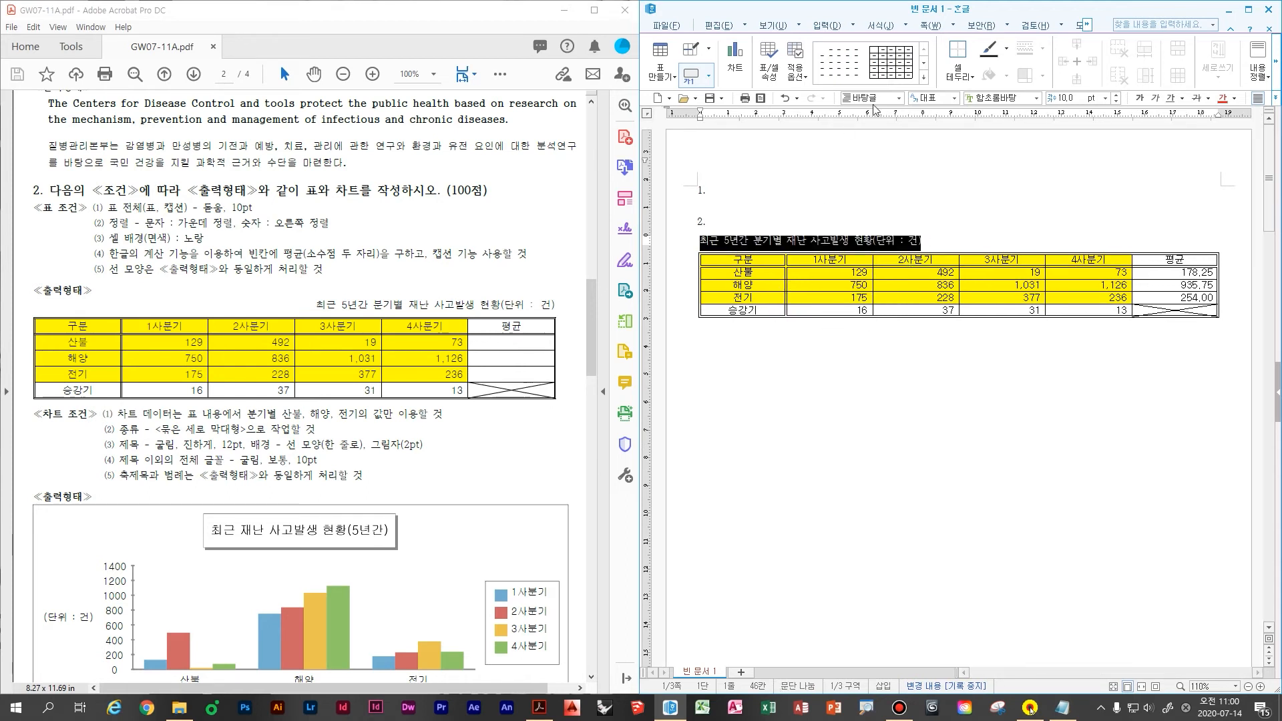
{"action": "key", "text": "ctrl+shift+r"}
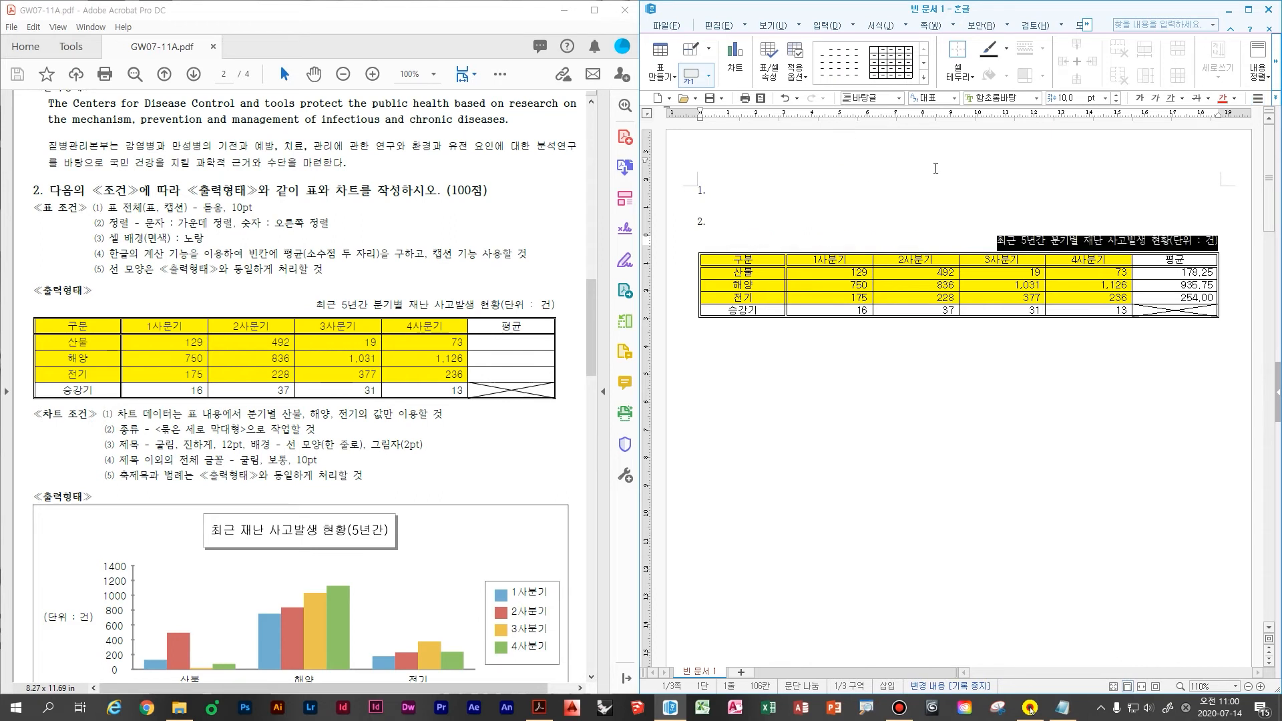
{"action": "left_click", "coordinate": [1003, 100]}
{"action": "type", "text": "돋움"}
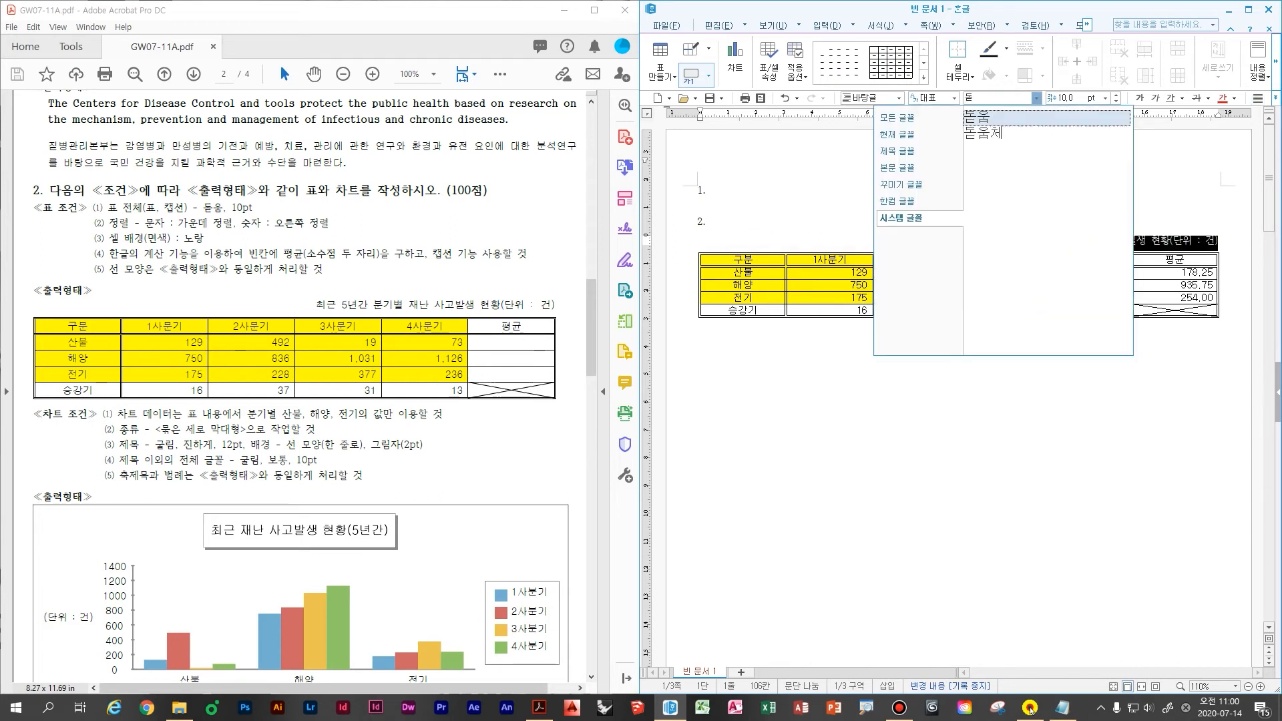
{"action": "key", "text": "Return"}
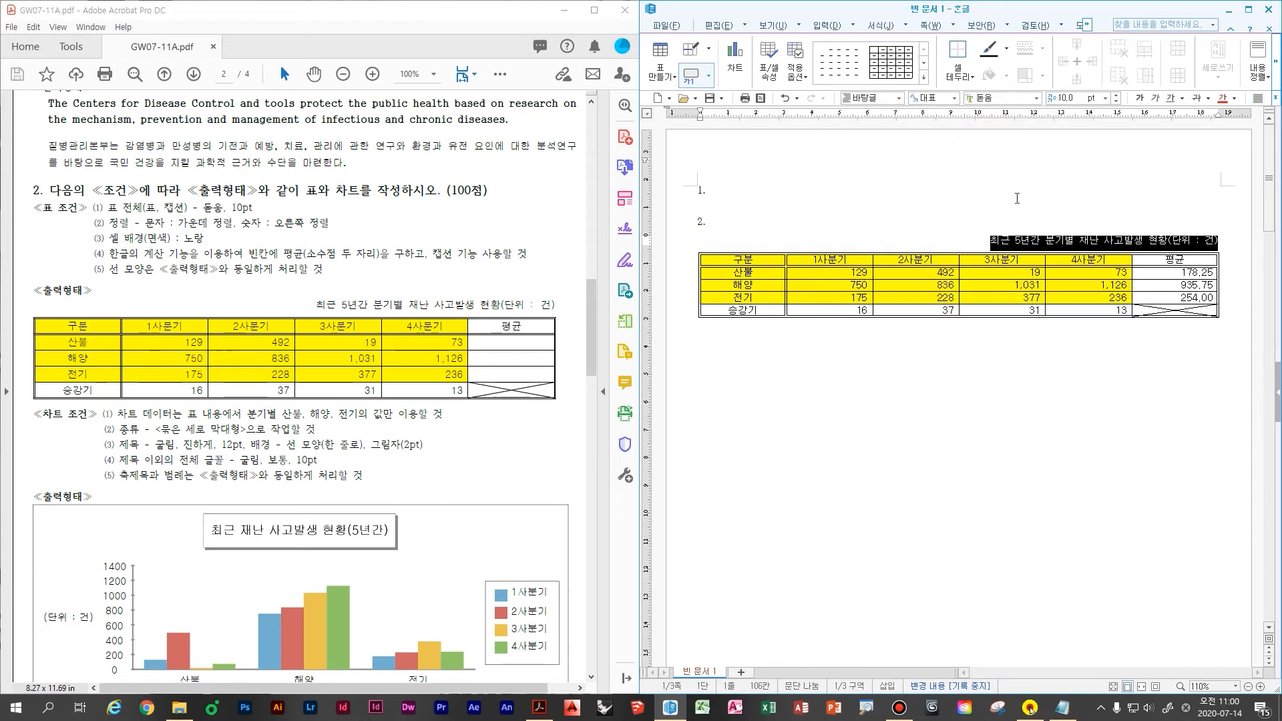
{"action": "left_click", "coordinate": [1114, 367]}
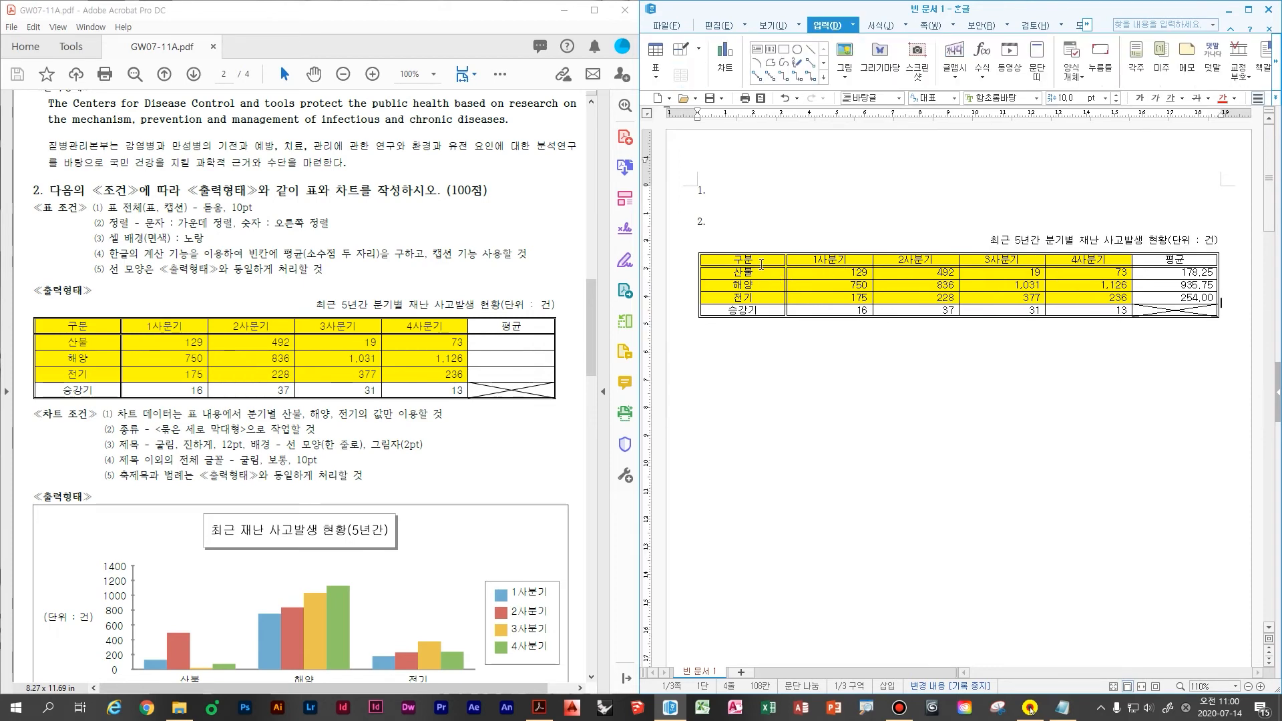
- Increase the height of all the table's rows by two increments
{"action": "left_click", "coordinate": [781, 259]}
{"action": "key", "text": "F5"}
{"action": "key", "text": "F5"}
{"action": "key", "text": "F5"}
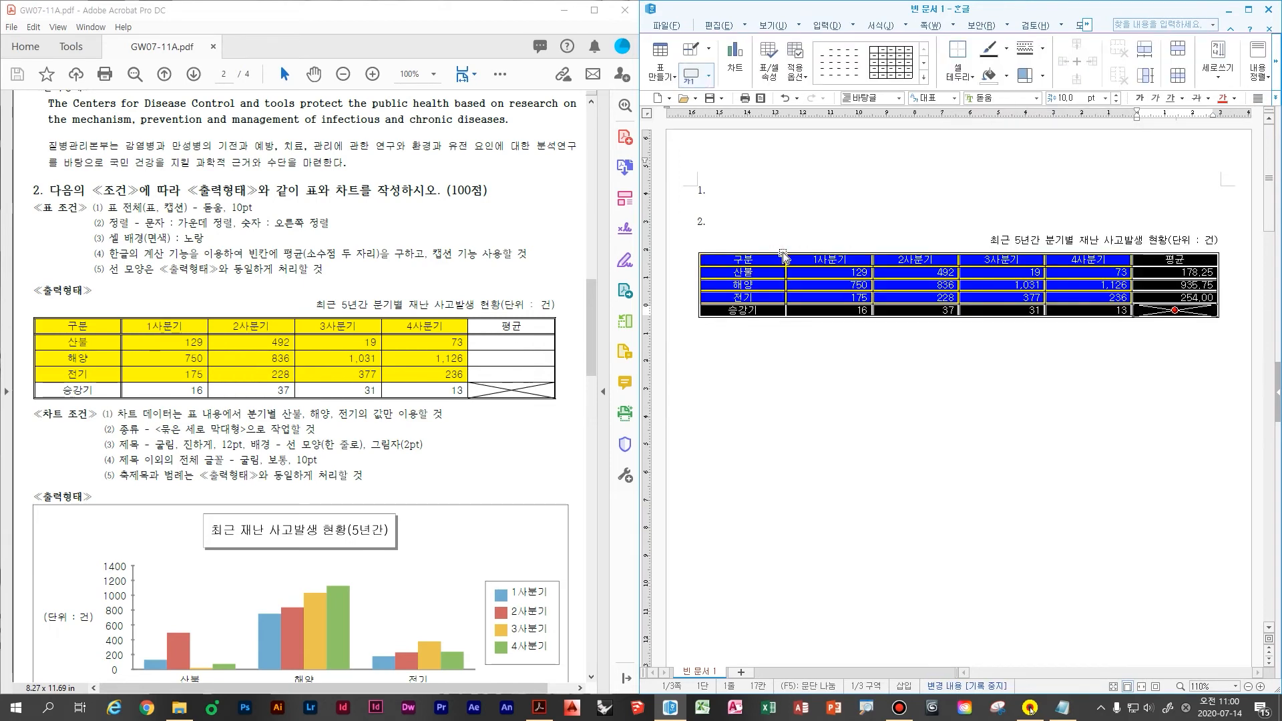
{"action": "key", "text": "ctrl+Down"}
{"action": "key", "text": "ctrl+Down"}
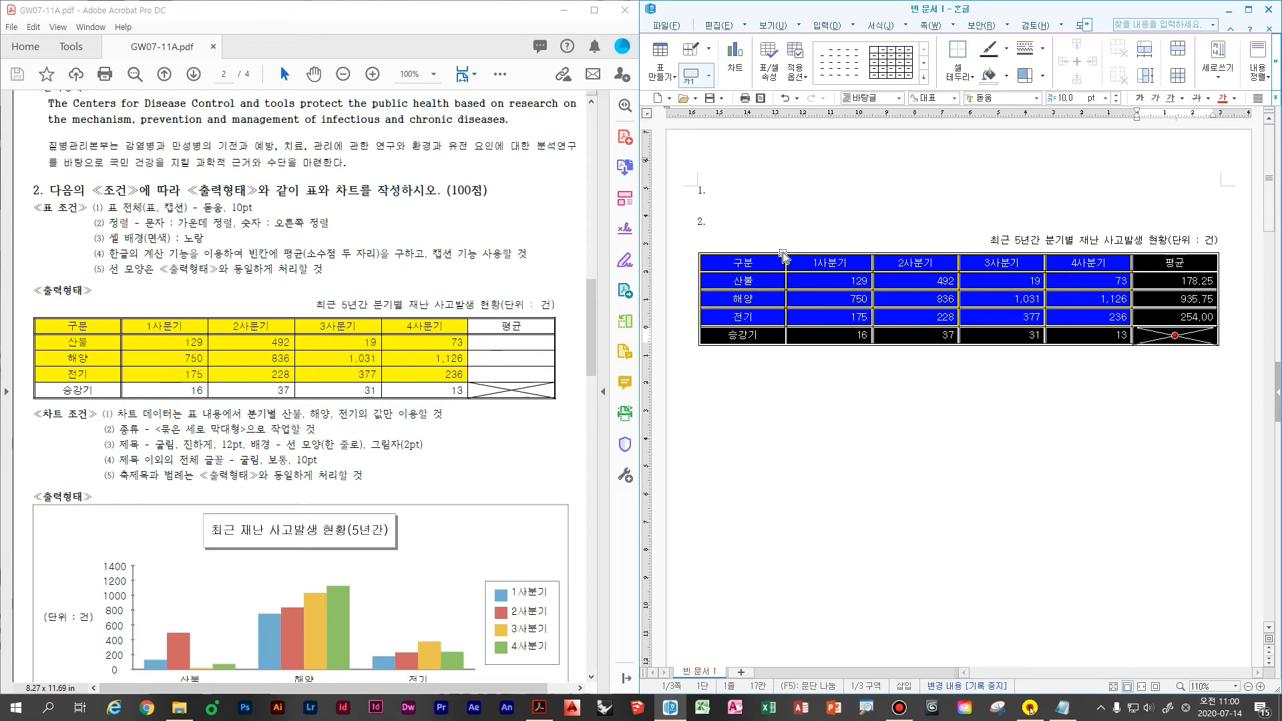
{"action": "left_click", "coordinate": [839, 432]}
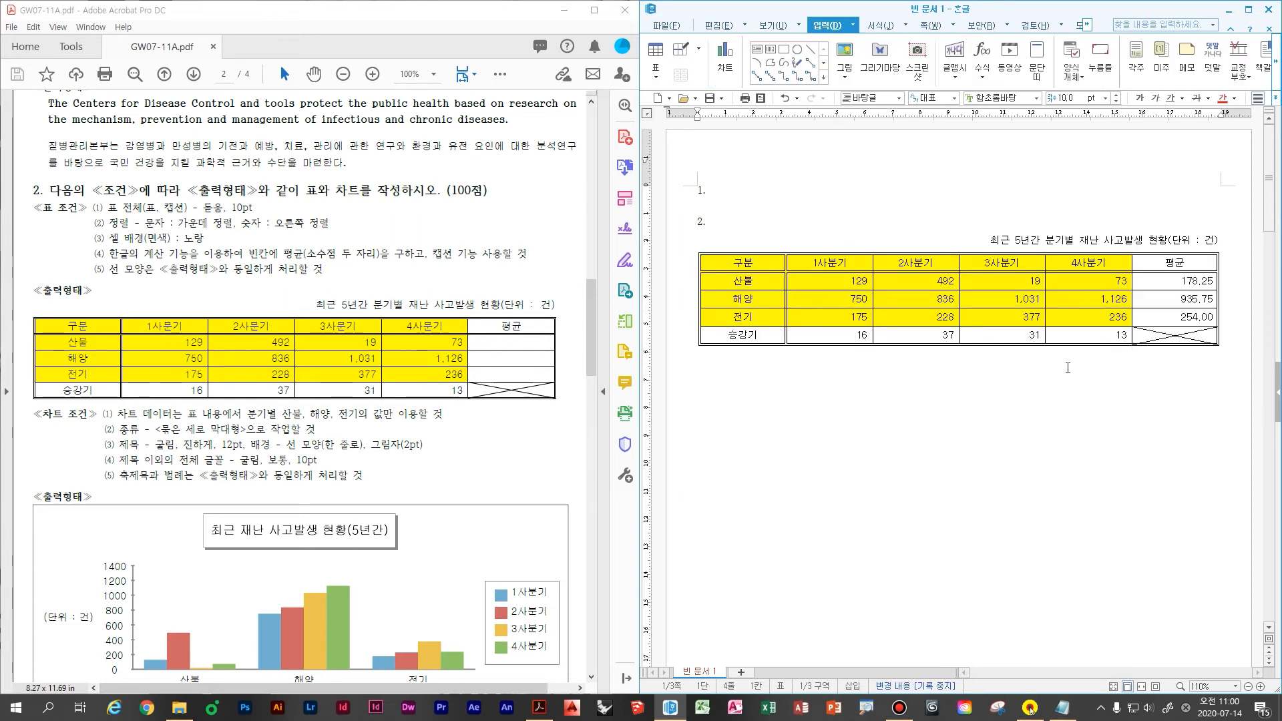
- Select the table cells from the 구분 header to the 전기 row's 4사분기 value as the chart data
{"action": "right_click", "coordinate": [981, 403]}
{"action": "left_click", "coordinate": [778, 454]}
{"action": "scroll", "coordinate": [732, 463], "scroll_direction": "down", "scroll_amount": 1}
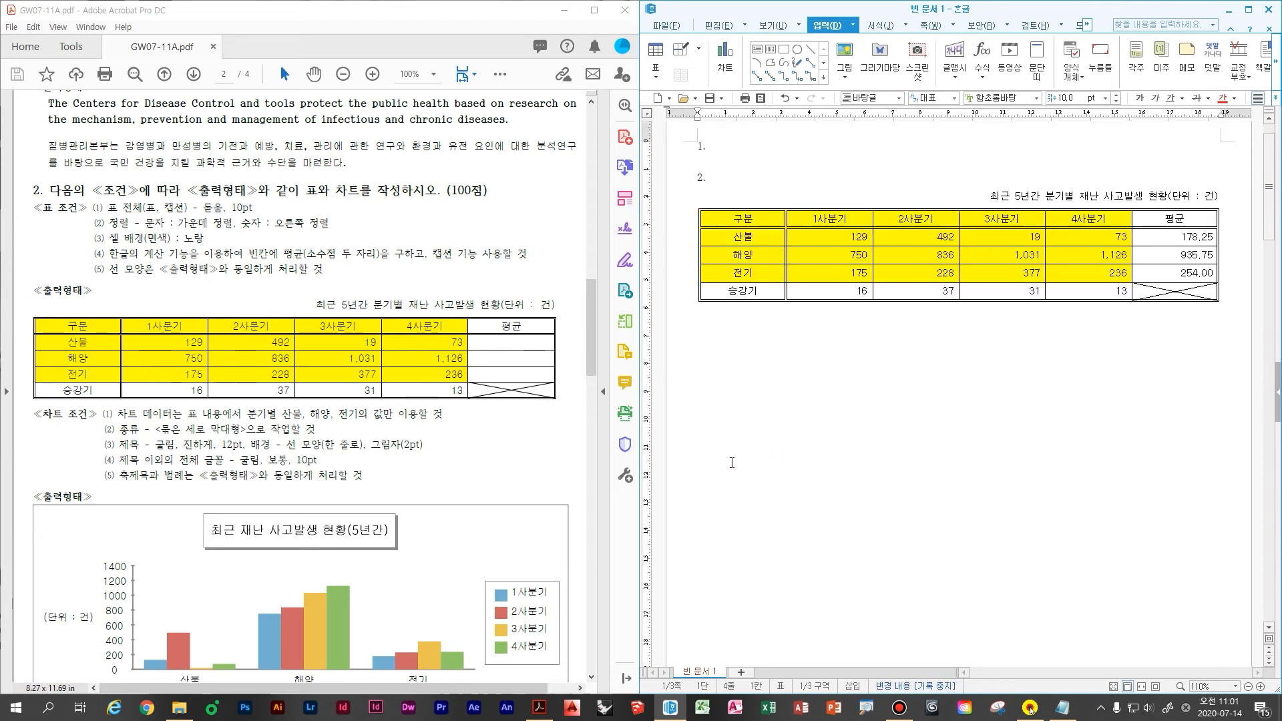
{"action": "left_click", "coordinate": [306, 475]}
{"action": "scroll", "coordinate": [307, 562], "scroll_direction": "down", "scroll_amount": 1}
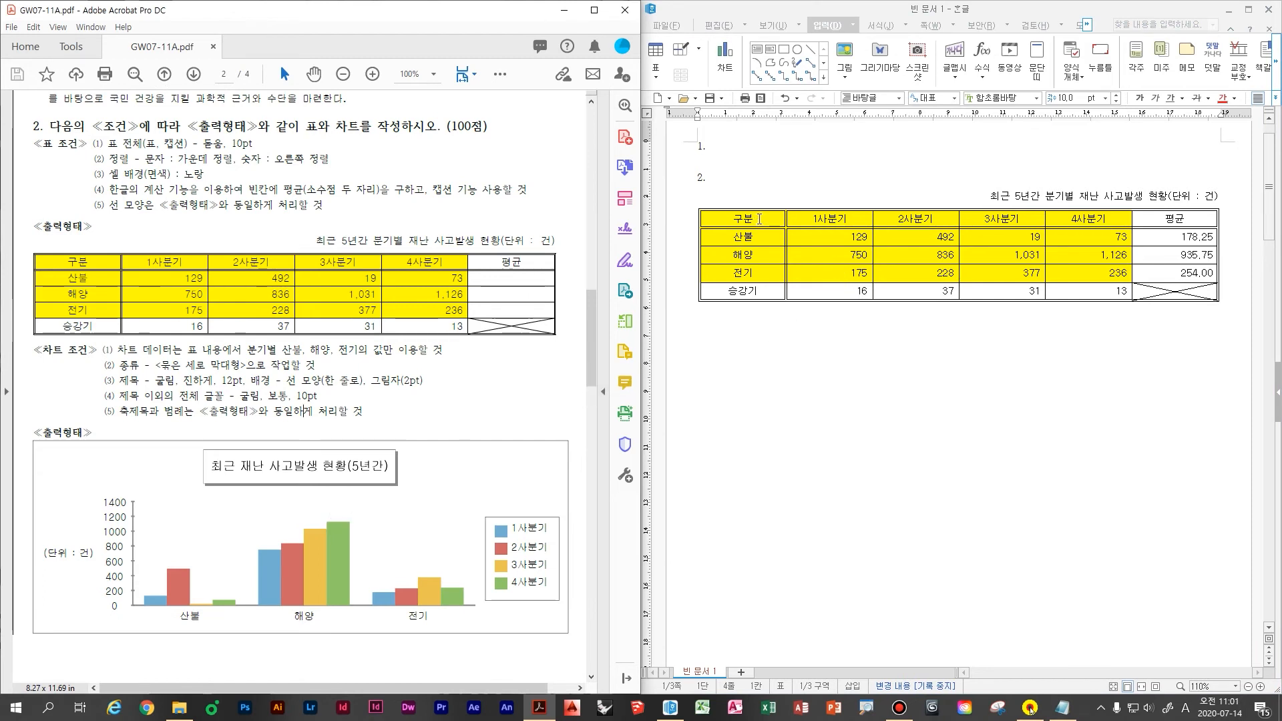
{"action": "left_click_drag", "start_coordinate": [759, 219], "coordinate": [1088, 272]}
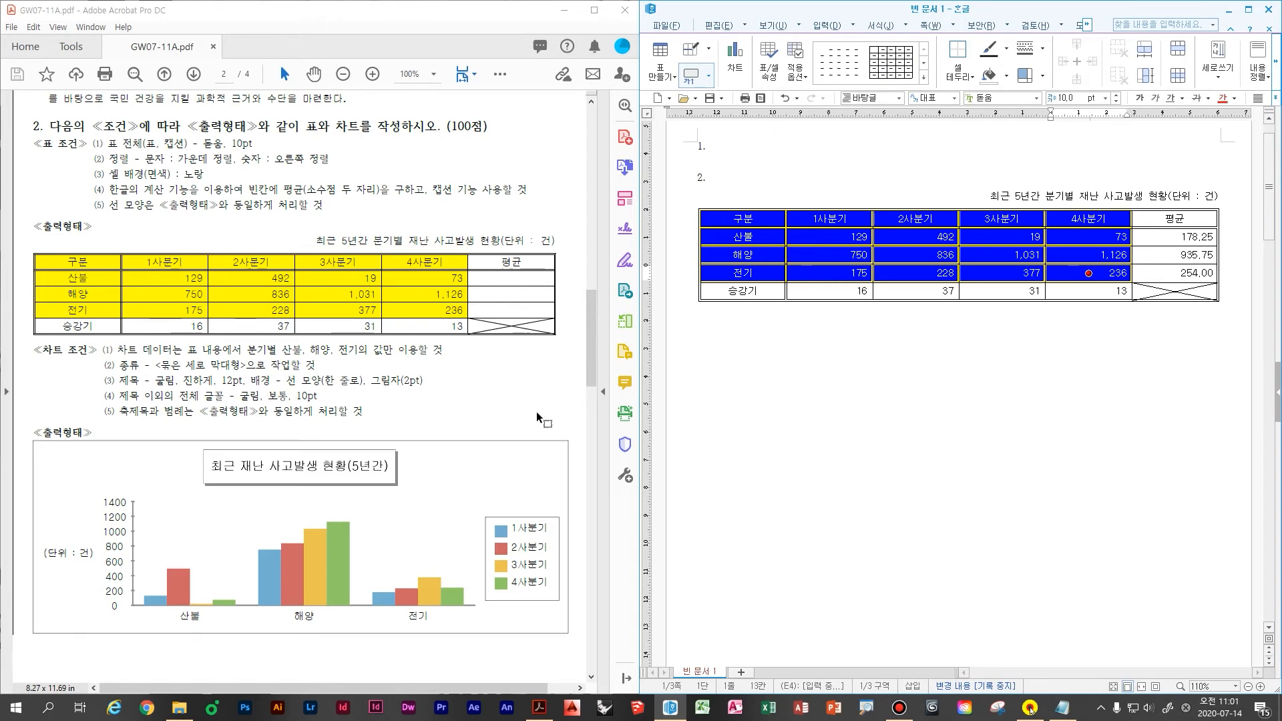
{"action": "key", "text": "alt+q"}
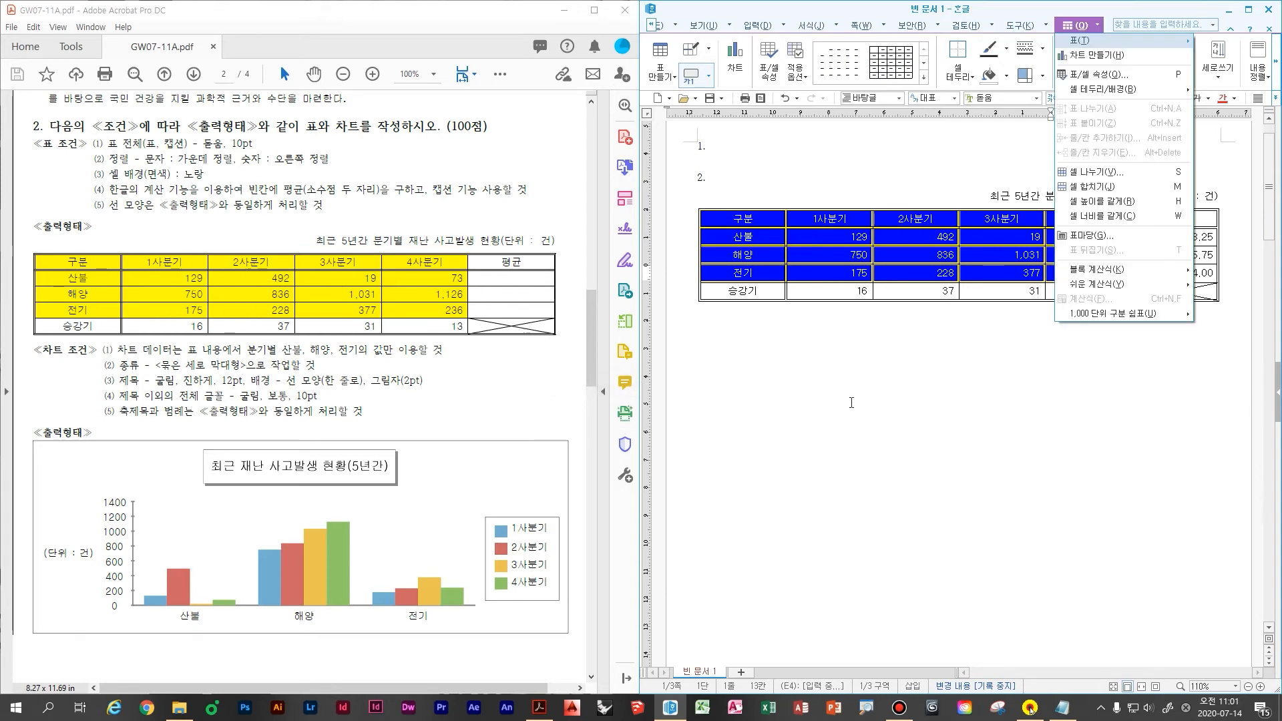
{"action": "left_click", "coordinate": [851, 402]}
{"action": "left_click_drag", "start_coordinate": [759, 219], "coordinate": [1089, 274]}
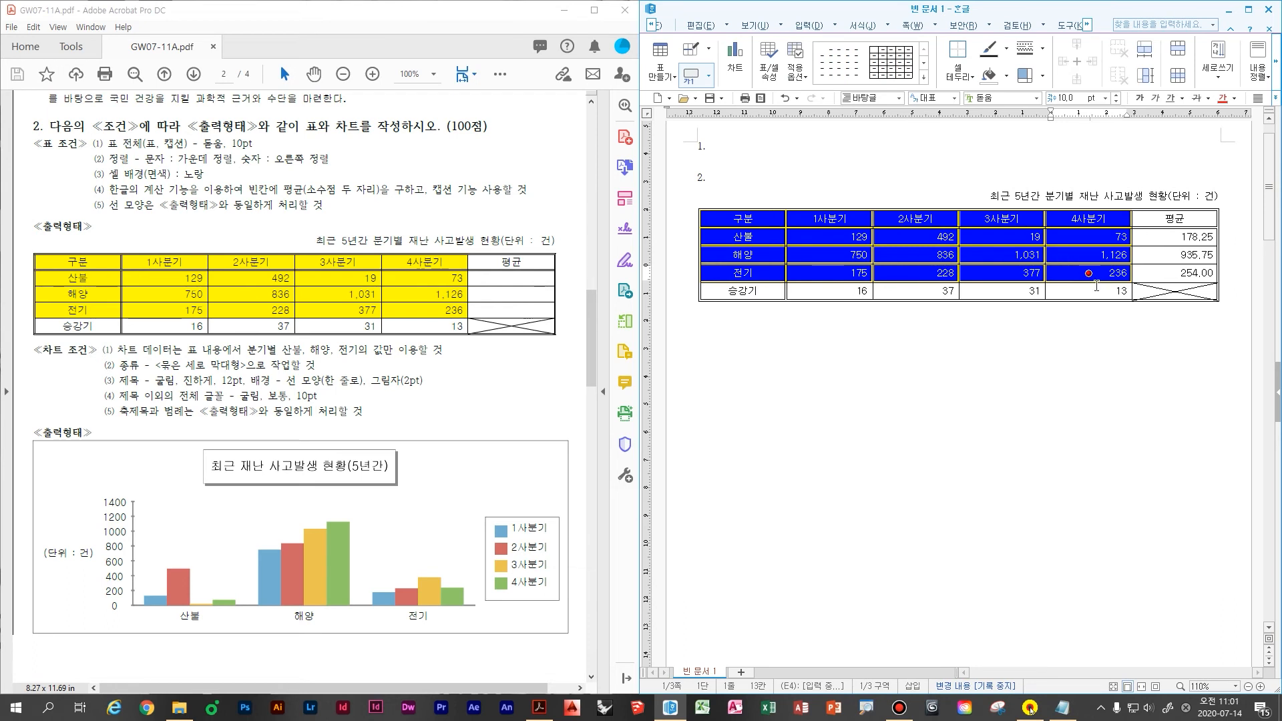
{"action": "key", "text": "alt+q"}
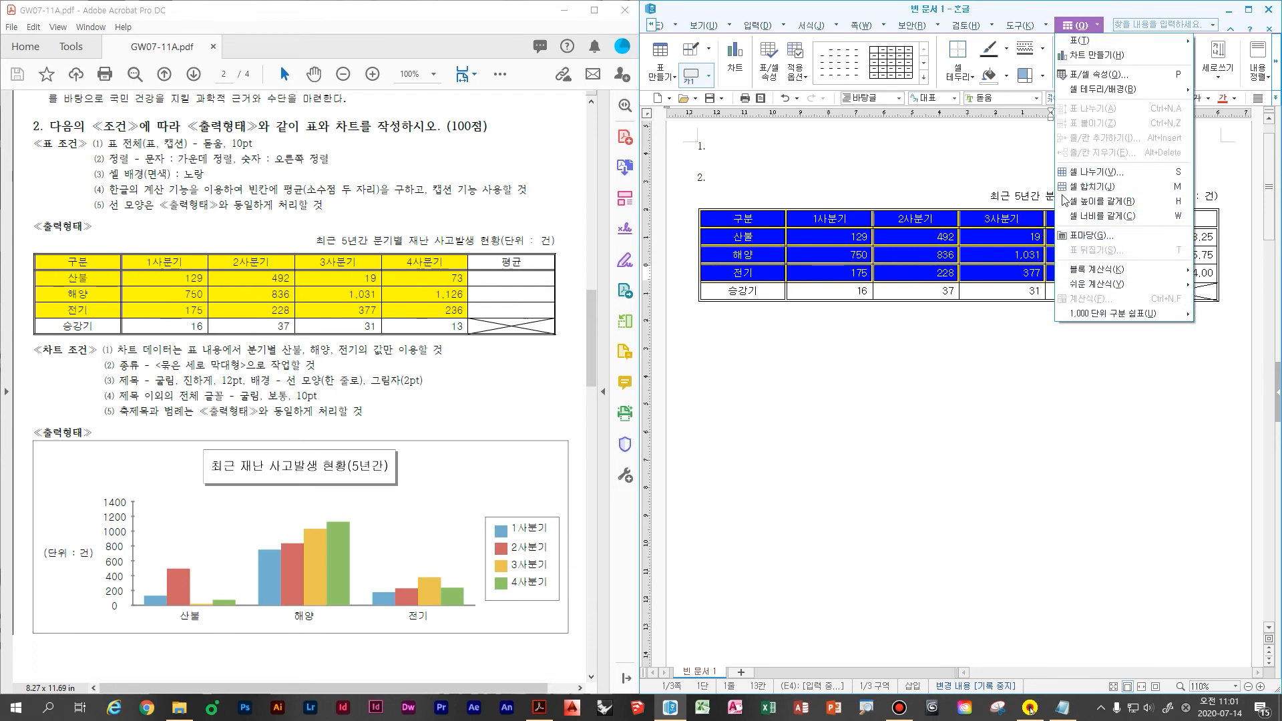
{"action": "left_click", "coordinate": [1146, 59]}
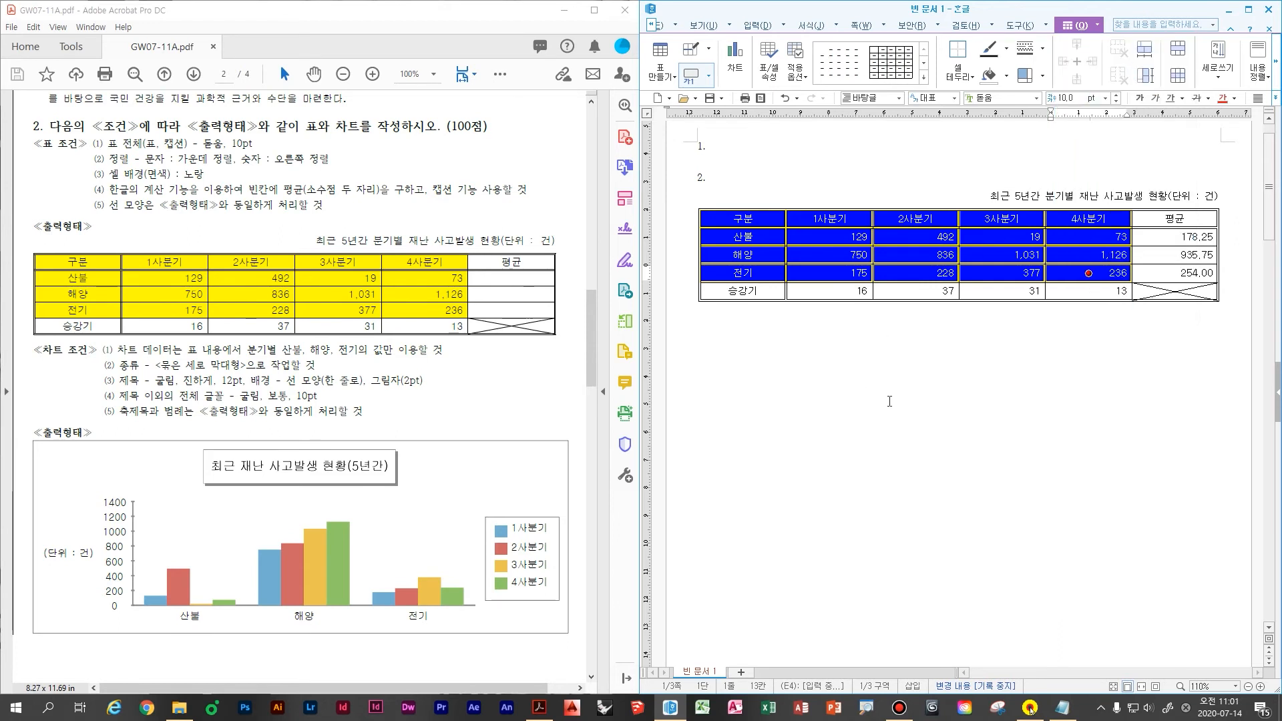
{"action": "mouse_move", "coordinate": [782, 312]}
{"action": "left_mouse_down"}
{"action": "mouse_move", "coordinate": [713, 402]}
{"action": "mouse_move", "coordinate": [806, 426]}
{"action": "left_mouse_up"}
{"action": "left_click_drag", "start_coordinate": [736, 364], "coordinate": [792, 364]}
{"action": "left_click_drag", "start_coordinate": [869, 323], "coordinate": [863, 404]}
{"action": "left_click_drag", "start_coordinate": [863, 366], "coordinate": [969, 364]}
{"action": "left_click_drag", "start_coordinate": [919, 303], "coordinate": [922, 422]}
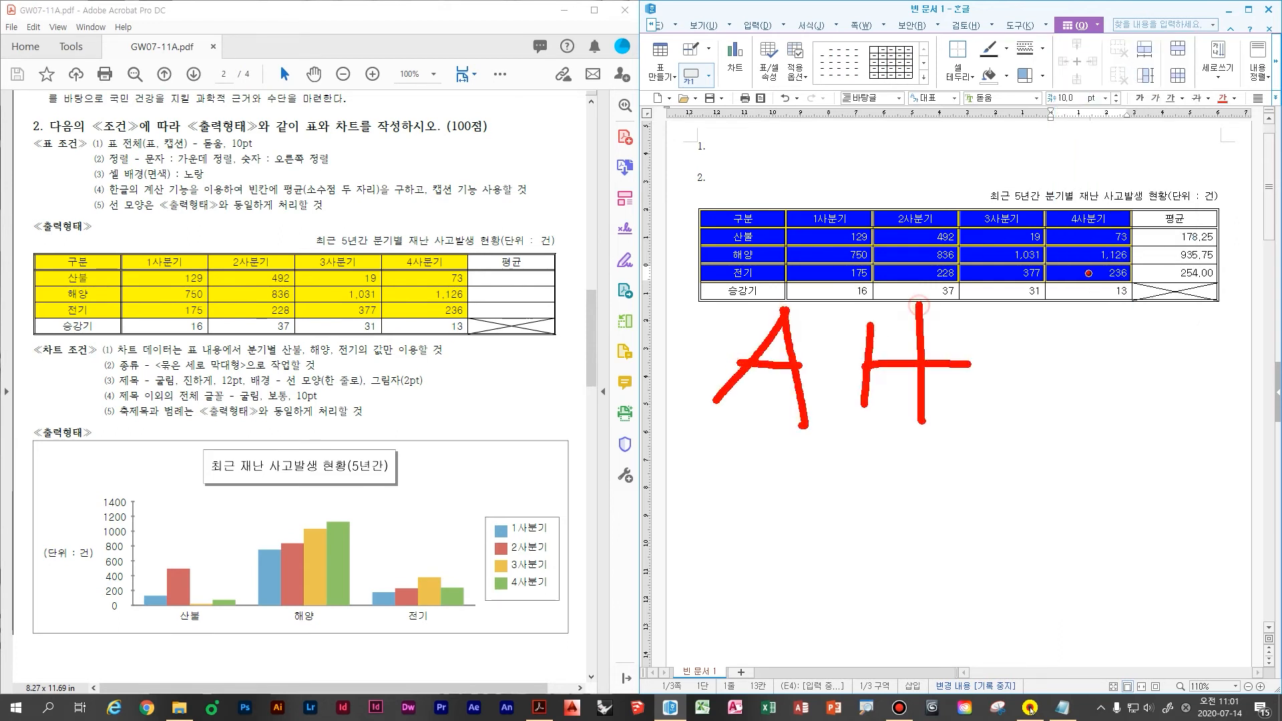
{"action": "mouse_move", "coordinate": [1079, 344]}
{"action": "left_mouse_down"}
{"action": "mouse_move", "coordinate": [1043, 393]}
{"action": "mouse_move", "coordinate": [1105, 435]}
{"action": "left_mouse_up"}
{"action": "mouse_move", "coordinate": [1175, 335]}
{"action": "left_mouse_down"}
{"action": "mouse_move", "coordinate": [1179, 422]}
{"action": "mouse_move", "coordinate": [1208, 382]}
{"action": "left_mouse_up"}
{"action": "left_click_drag", "start_coordinate": [1227, 347], "coordinate": [1219, 434]}
{"action": "mouse_move", "coordinate": [1266, 457]}
{"action": "left_mouse_down"}
{"action": "mouse_move", "coordinate": [1143, 459]}
{"action": "mouse_move", "coordinate": [518, 389]}
{"action": "left_mouse_up"}
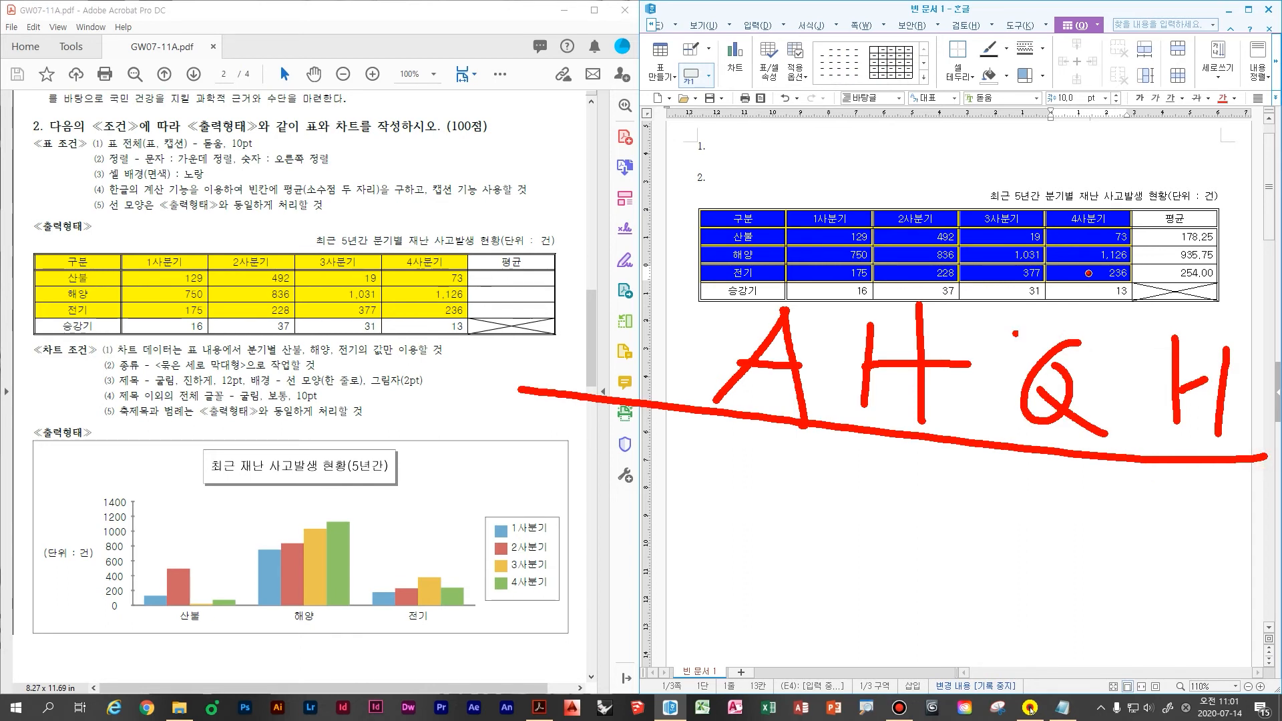
{"action": "key", "text": "Escape"}
- Create a chart from the selected 산불, 해양 and 전기 values for the four quarters
{"action": "left_click_drag", "start_coordinate": [641, 249], "coordinate": [272, 244]}
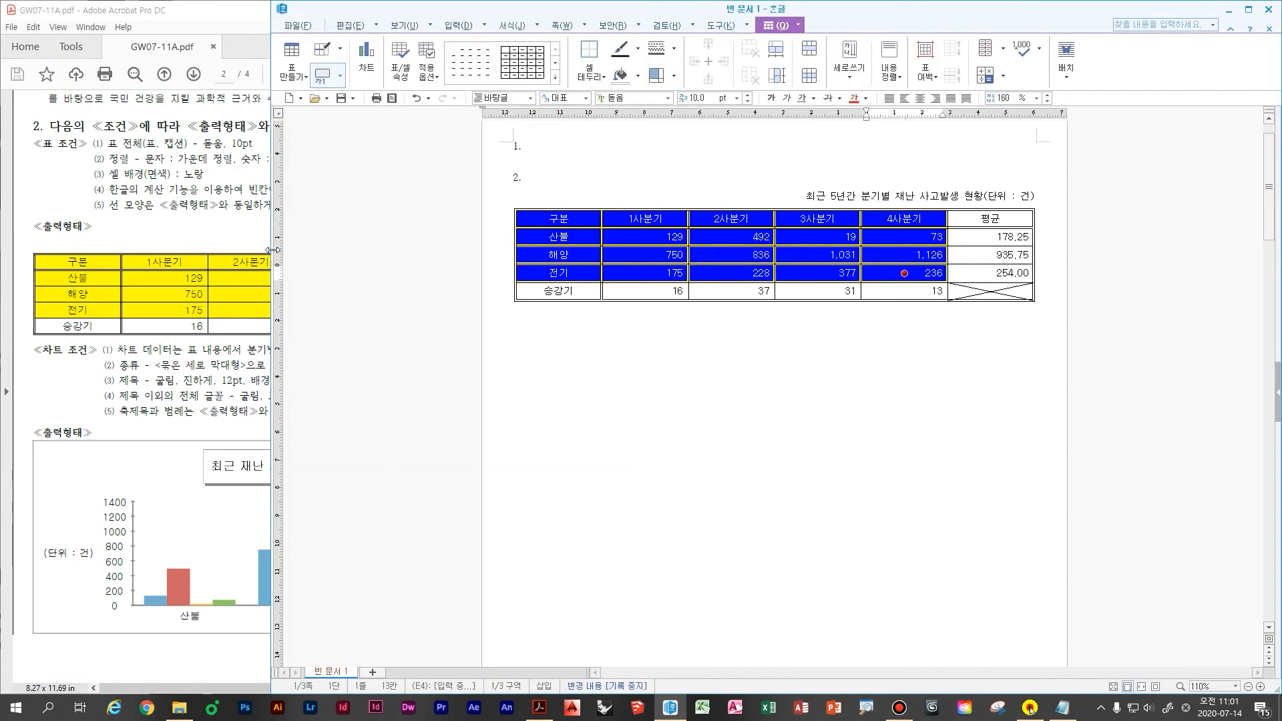
{"action": "left_click", "coordinate": [556, 214]}
{"action": "left_click_drag", "start_coordinate": [789, 226], "coordinate": [888, 273]}
{"action": "left_click", "coordinate": [368, 68]}
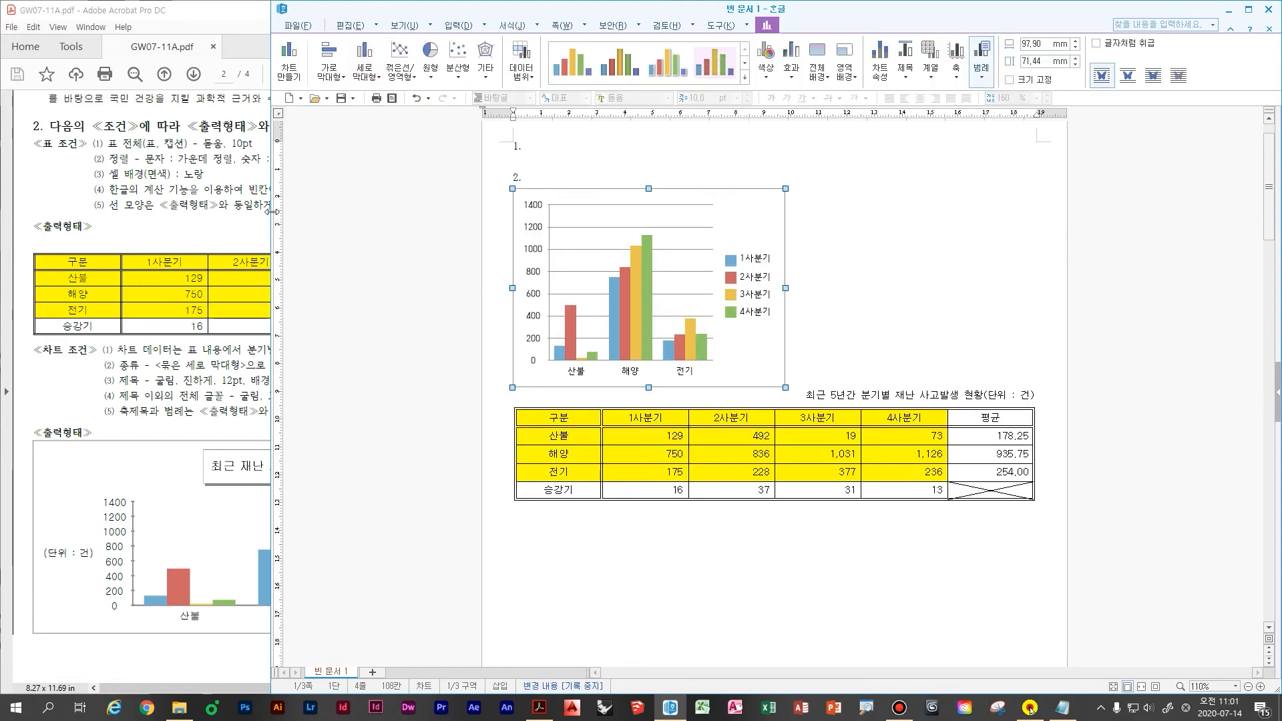
{"action": "left_click_drag", "start_coordinate": [272, 244], "coordinate": [605, 244]}
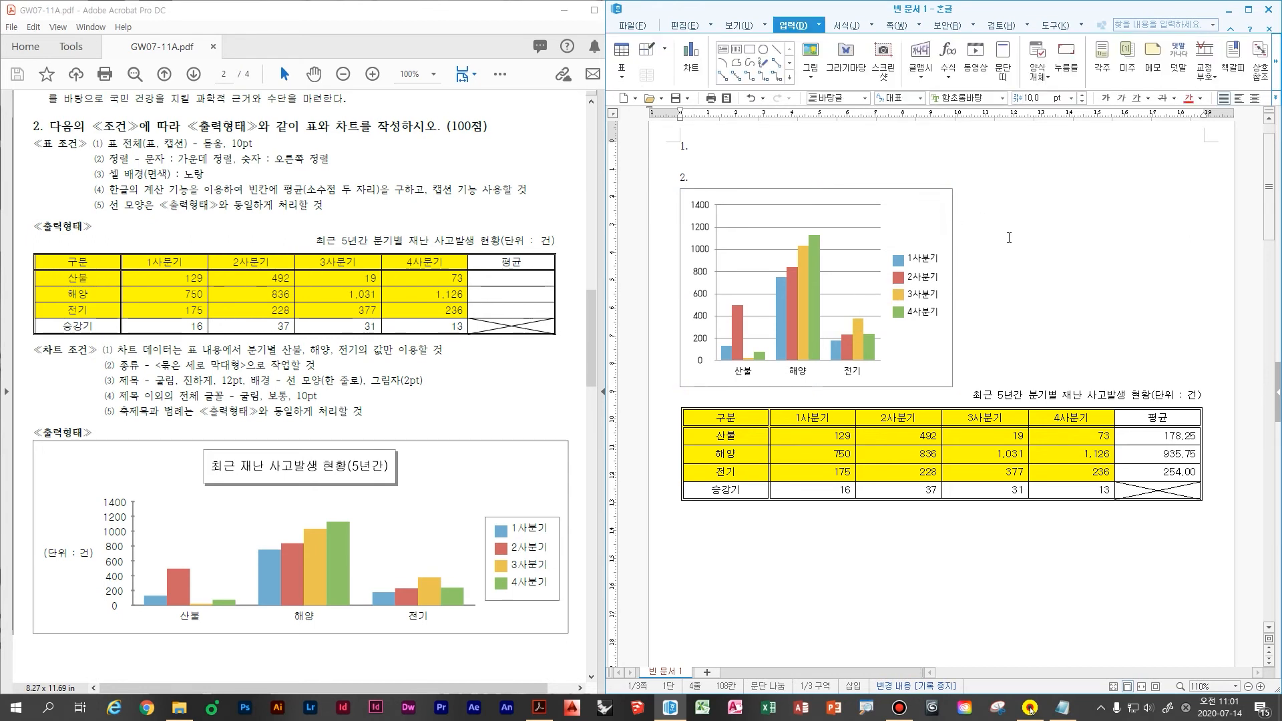
- Turn on 글자처럼 취급 in the new chart's object properties, keeping 크기 고정 off
{"action": "right_click", "coordinate": [909, 218]}
{"action": "left_click", "coordinate": [1008, 227]}
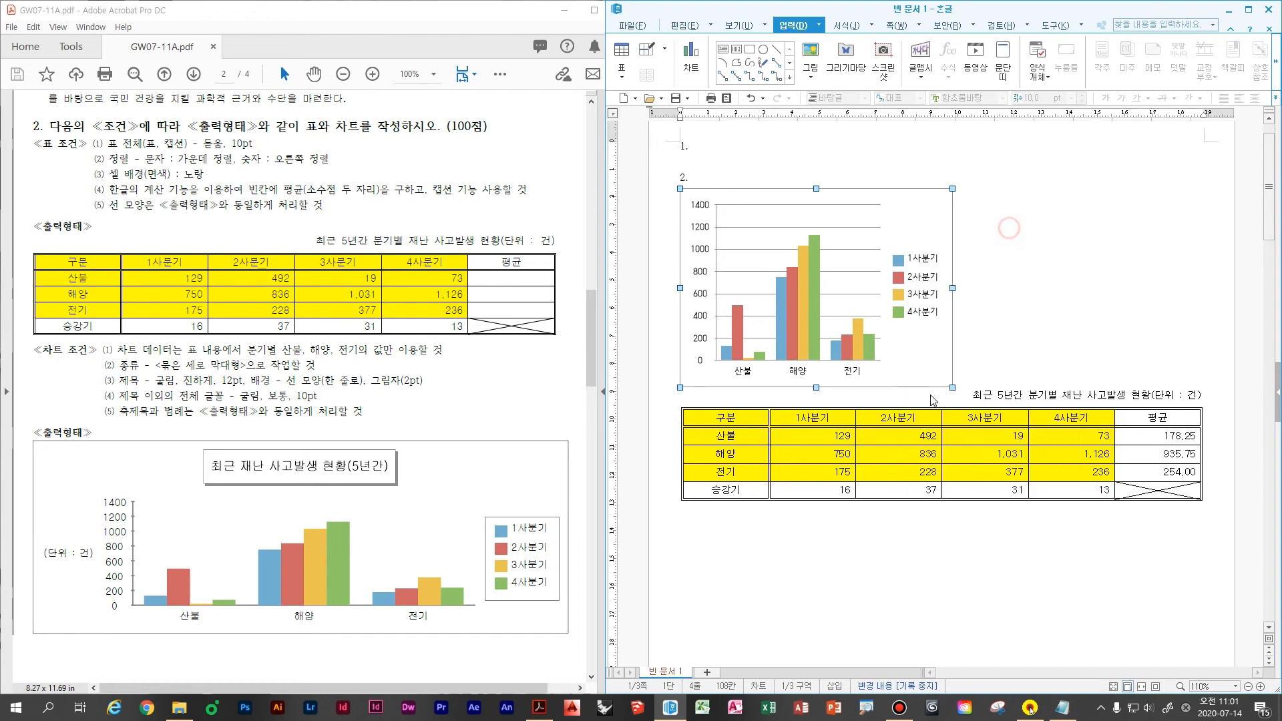
{"action": "left_click", "coordinate": [1030, 258]}
{"action": "left_click", "coordinate": [1004, 258]}
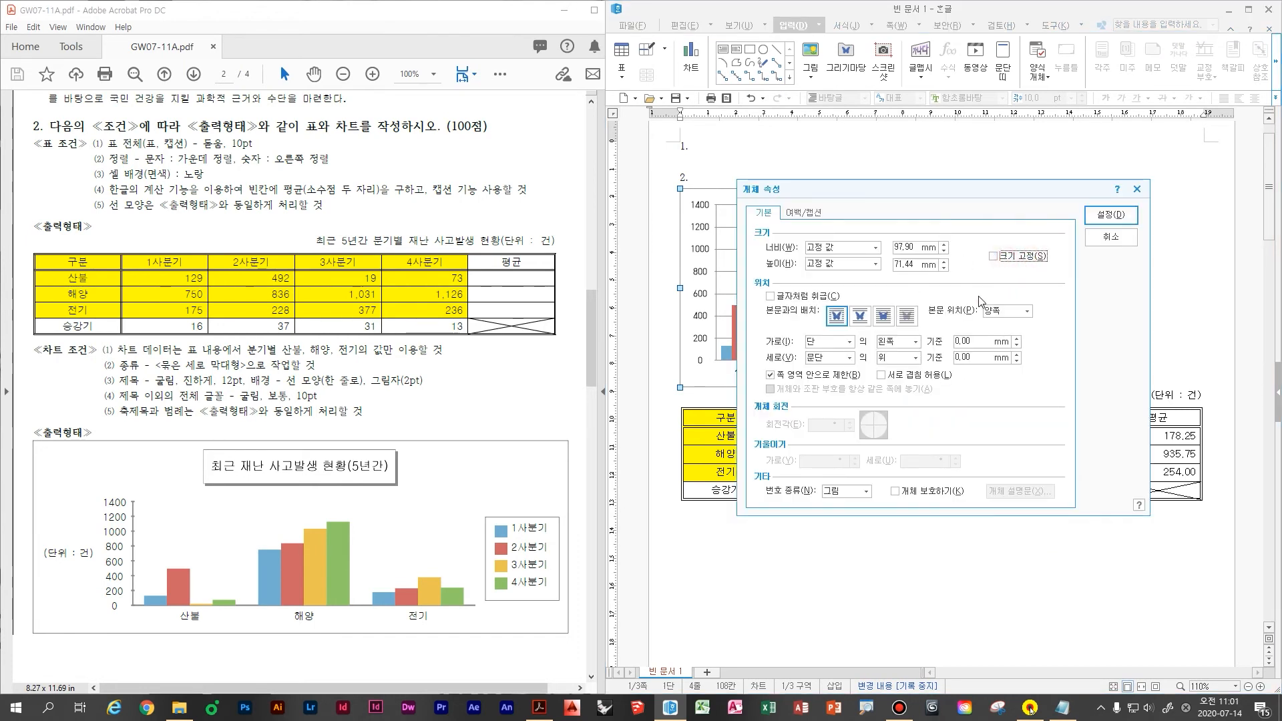
{"action": "left_click", "coordinate": [829, 297]}
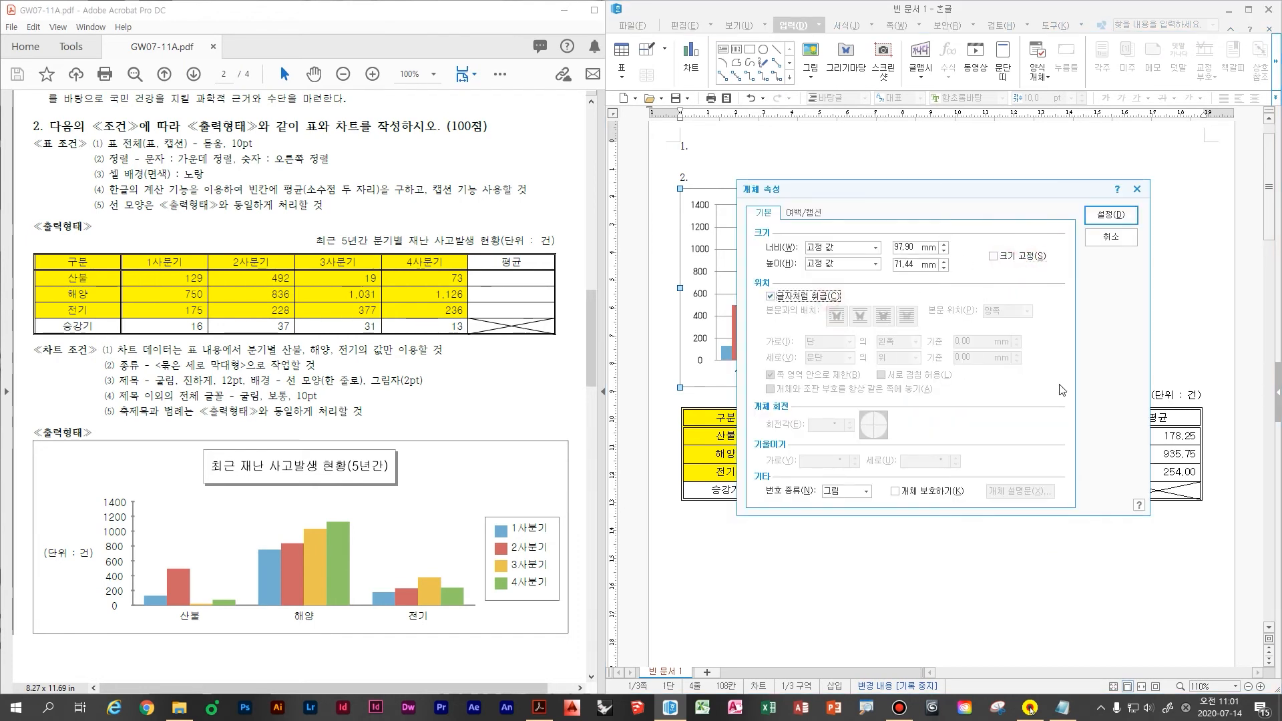
{"action": "left_click_drag", "start_coordinate": [1026, 240], "coordinate": [974, 287]}
{"action": "left_click_drag", "start_coordinate": [976, 251], "coordinate": [1036, 286]}
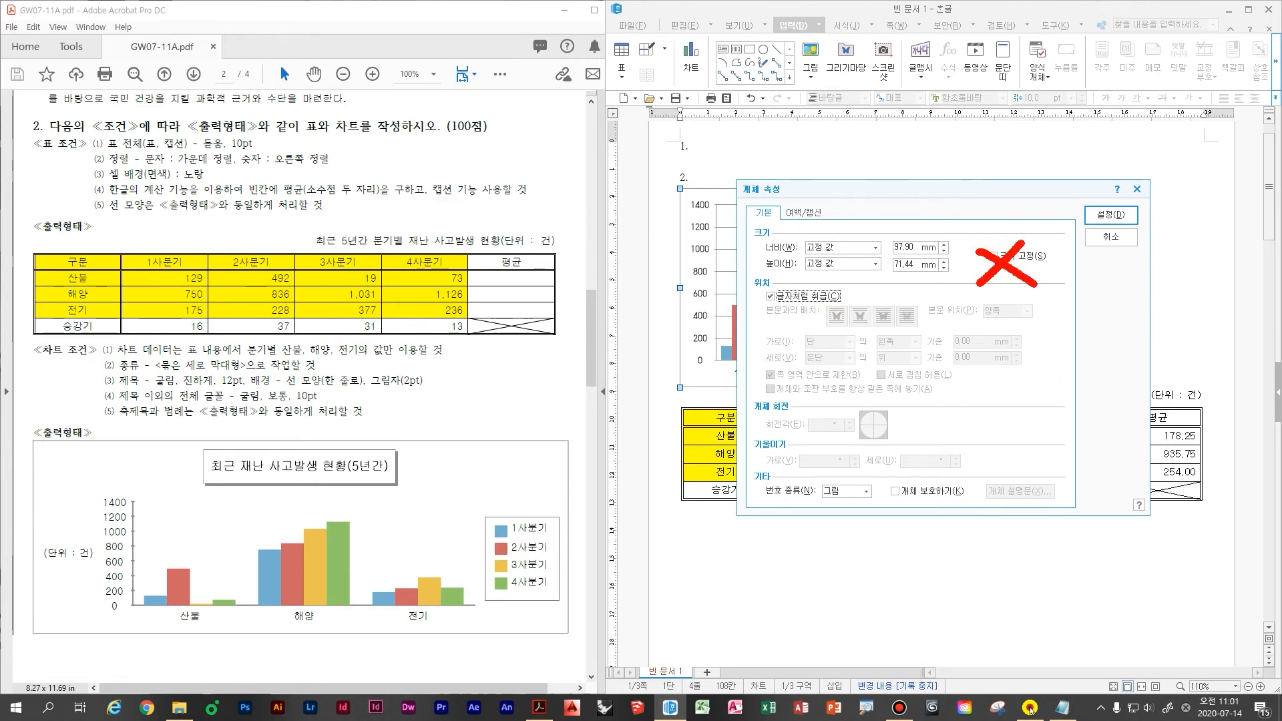
{"action": "mouse_move", "coordinate": [943, 294]}
{"action": "left_mouse_down"}
{"action": "mouse_move", "coordinate": [728, 259]}
{"action": "mouse_move", "coordinate": [871, 341]}
{"action": "left_mouse_up"}
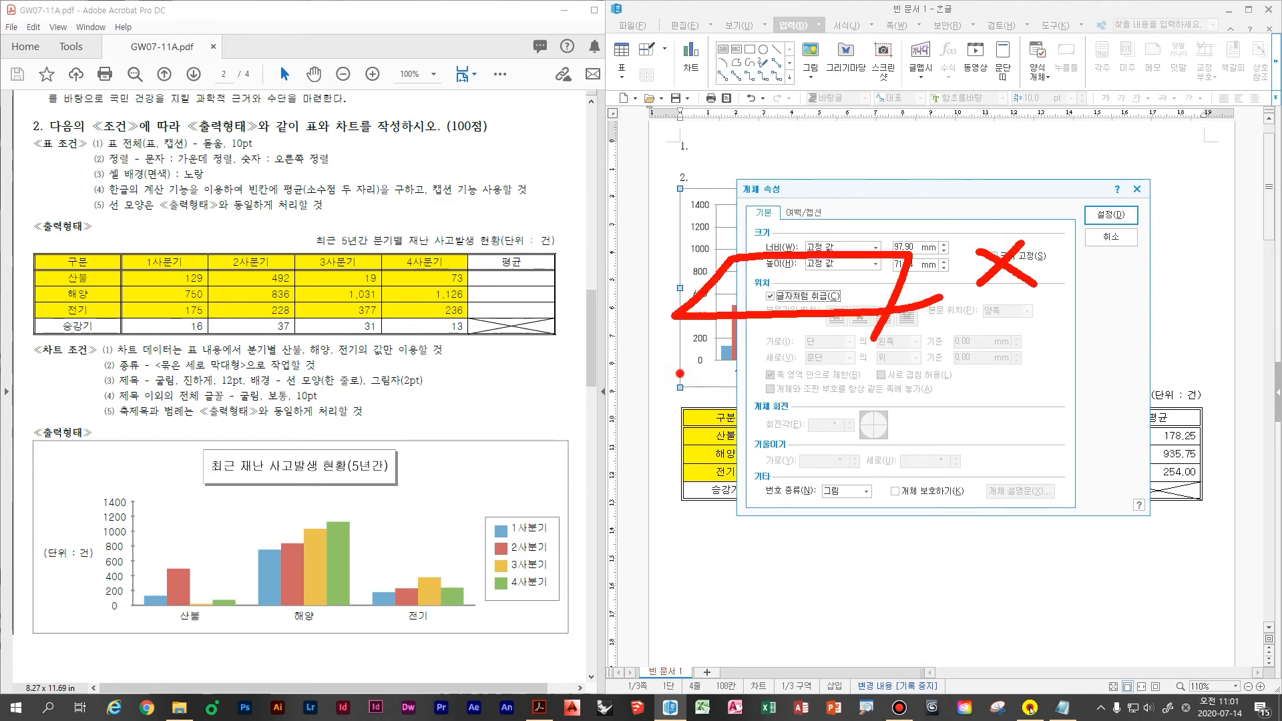
{"action": "mouse_move", "coordinate": [679, 373]}
{"action": "left_mouse_down"}
{"action": "mouse_move", "coordinate": [761, 587]}
{"action": "mouse_move", "coordinate": [711, 625]}
{"action": "left_mouse_up"}
{"action": "key", "text": "Escape"}
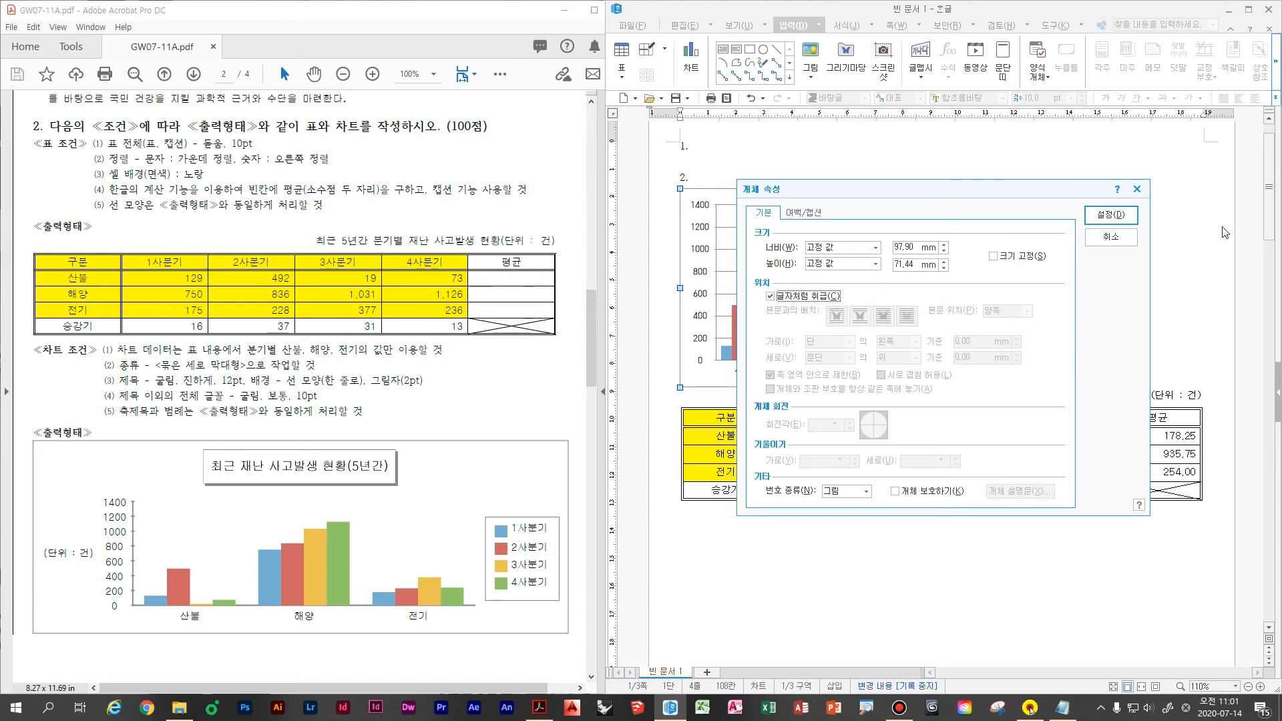
- Apply the chart's object properties and stretch the chart horizontally to match the table's full width
{"action": "left_click", "coordinate": [1111, 215]}
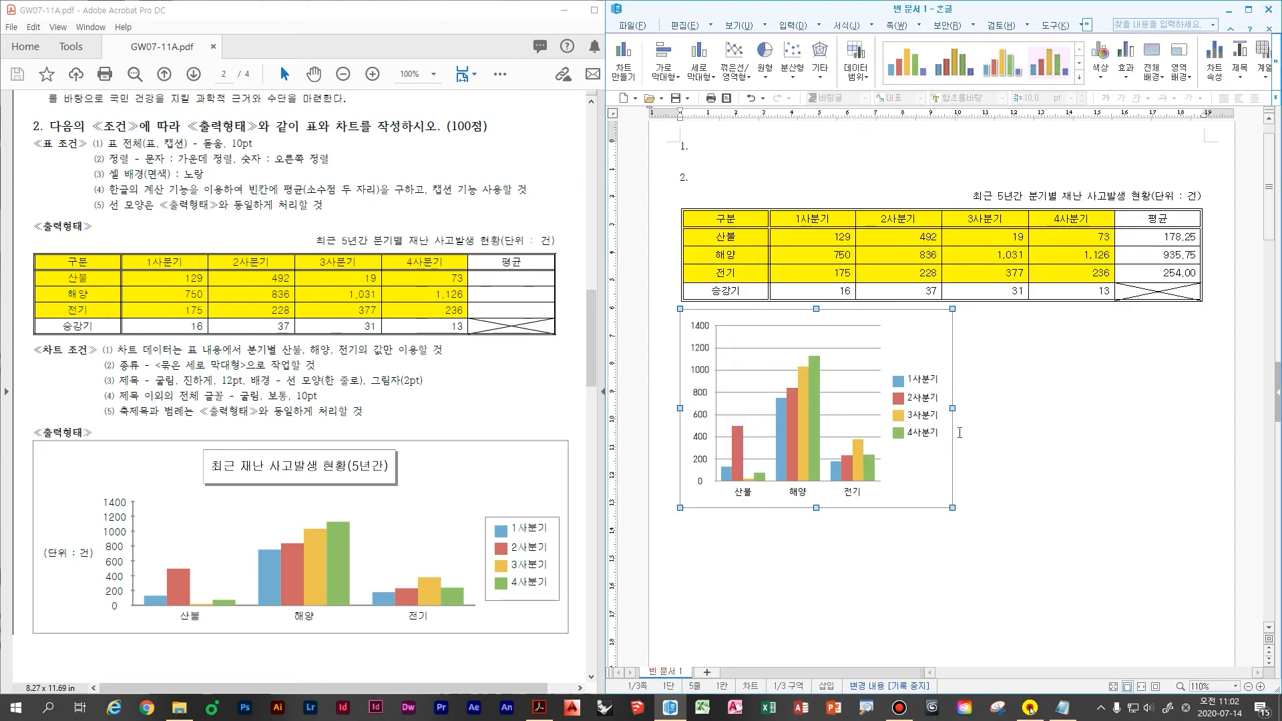
{"action": "left_click_drag", "start_coordinate": [953, 407], "coordinate": [1202, 408]}
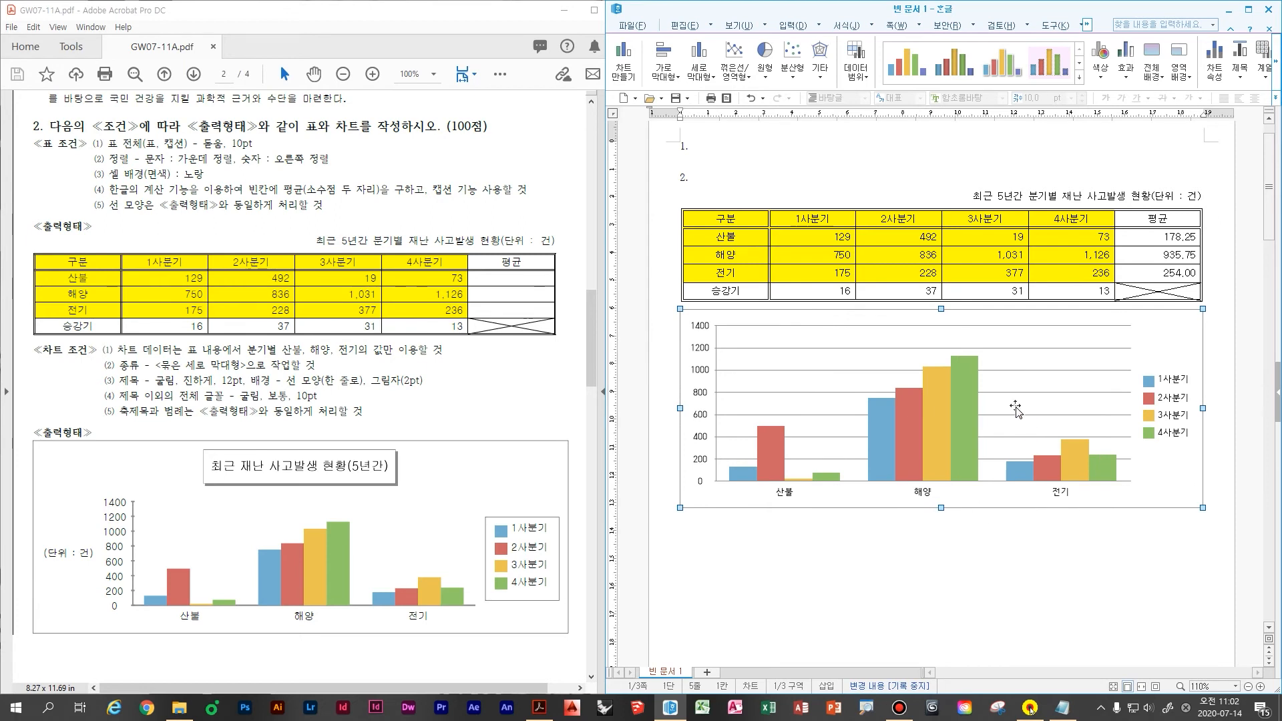
- Run the chart wizard through to its final stage with the 묶은 세로 막대형 shape and the 열 direction
{"action": "double_click", "coordinate": [1165, 349]}
{"action": "right_click", "coordinate": [1166, 347]}
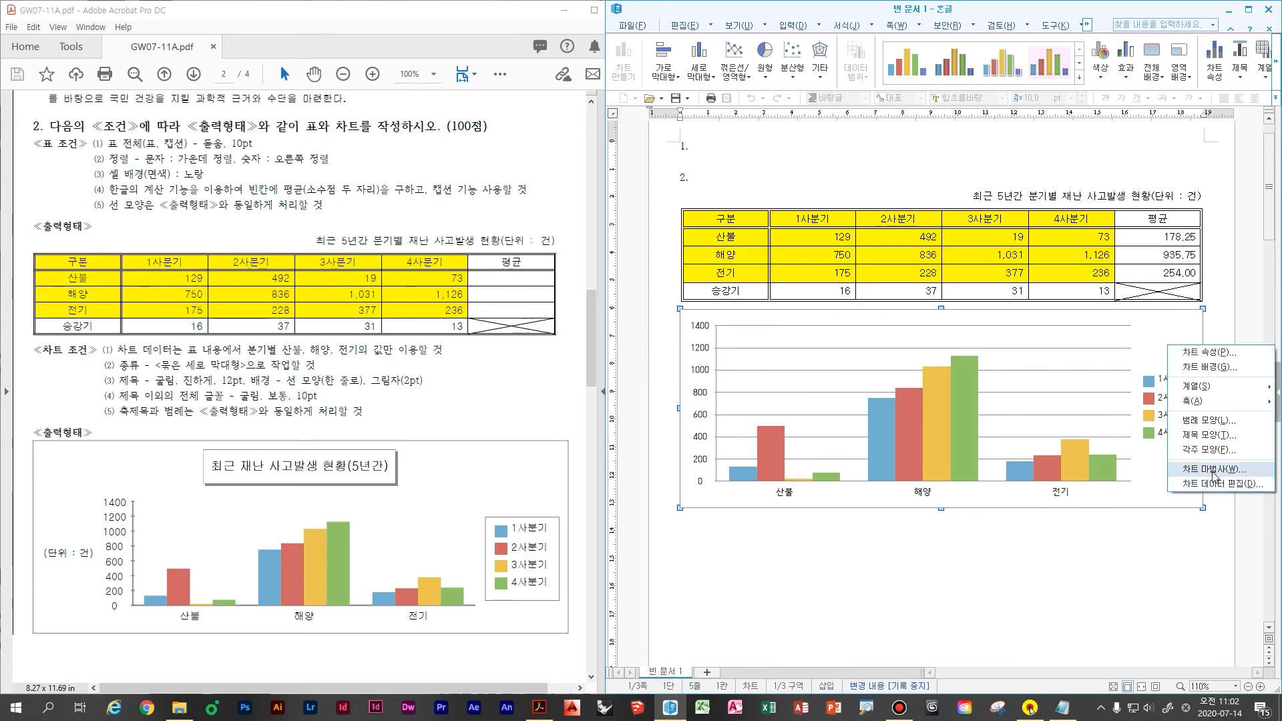
{"action": "left_click", "coordinate": [1212, 469]}
{"action": "left_click_drag", "start_coordinate": [846, 171], "coordinate": [788, 184]}
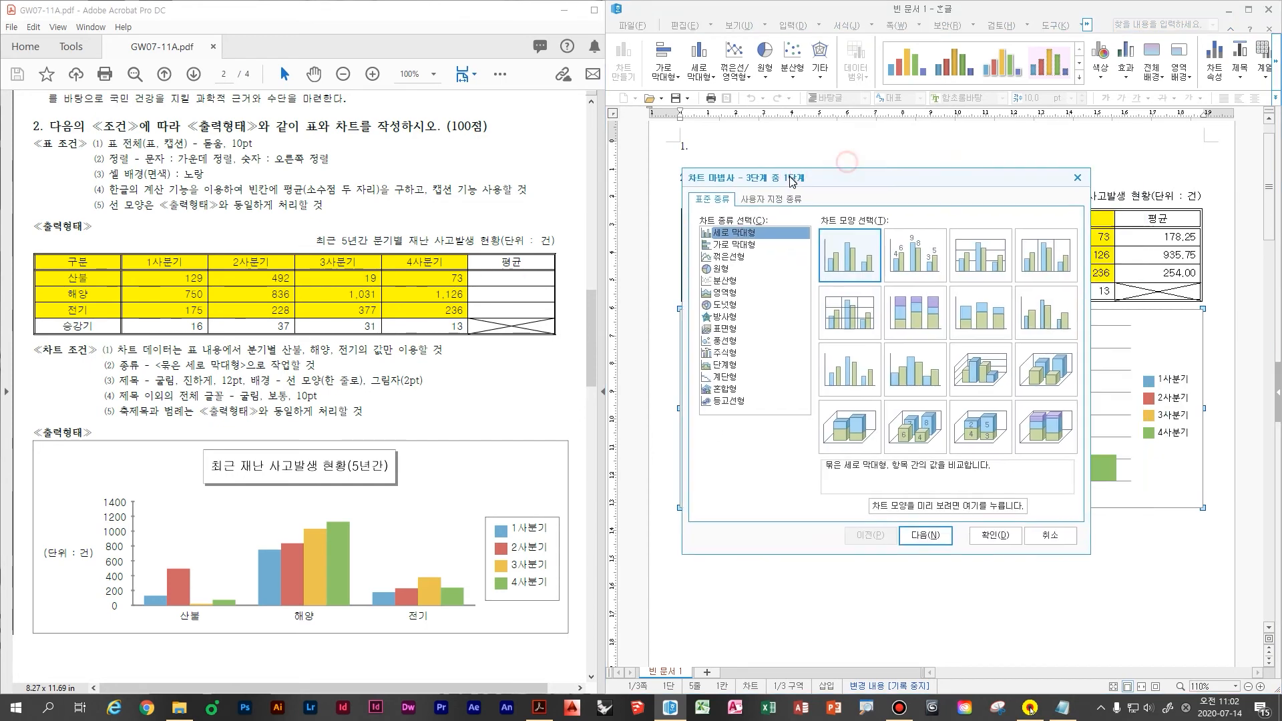
{"action": "left_click", "coordinate": [925, 535]}
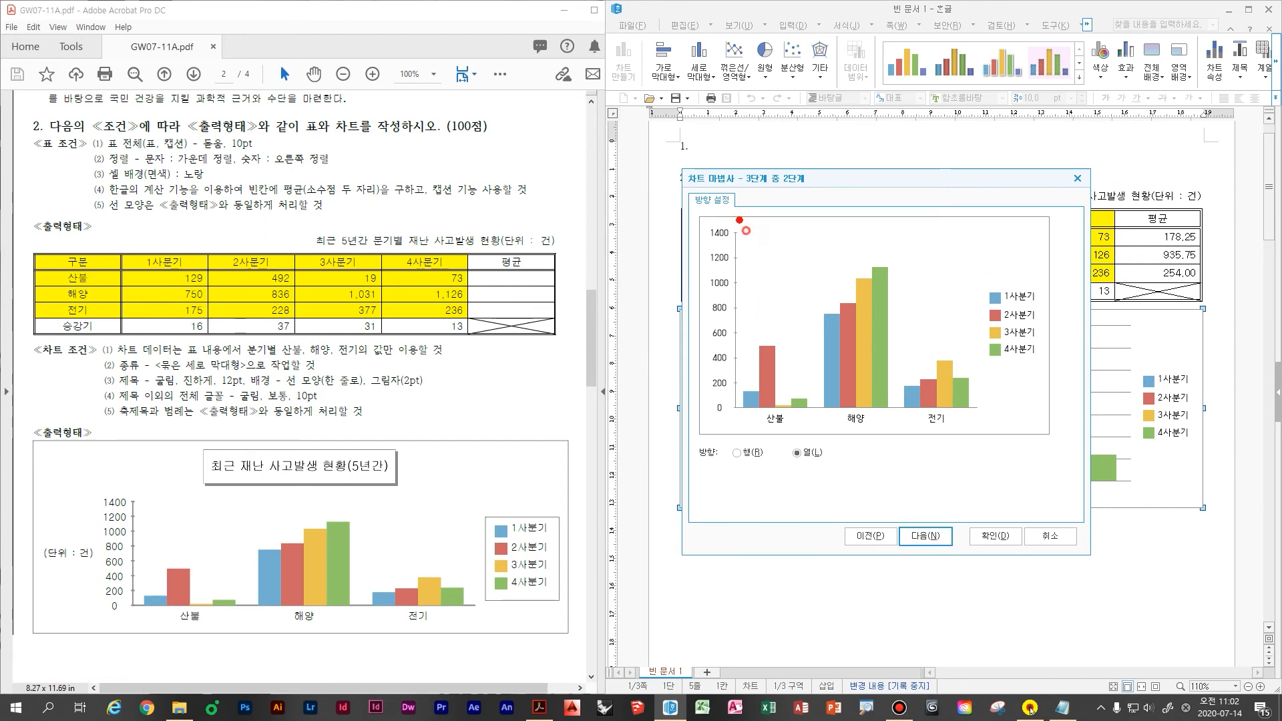
{"action": "left_click_drag", "start_coordinate": [739, 220], "coordinate": [1071, 445]}
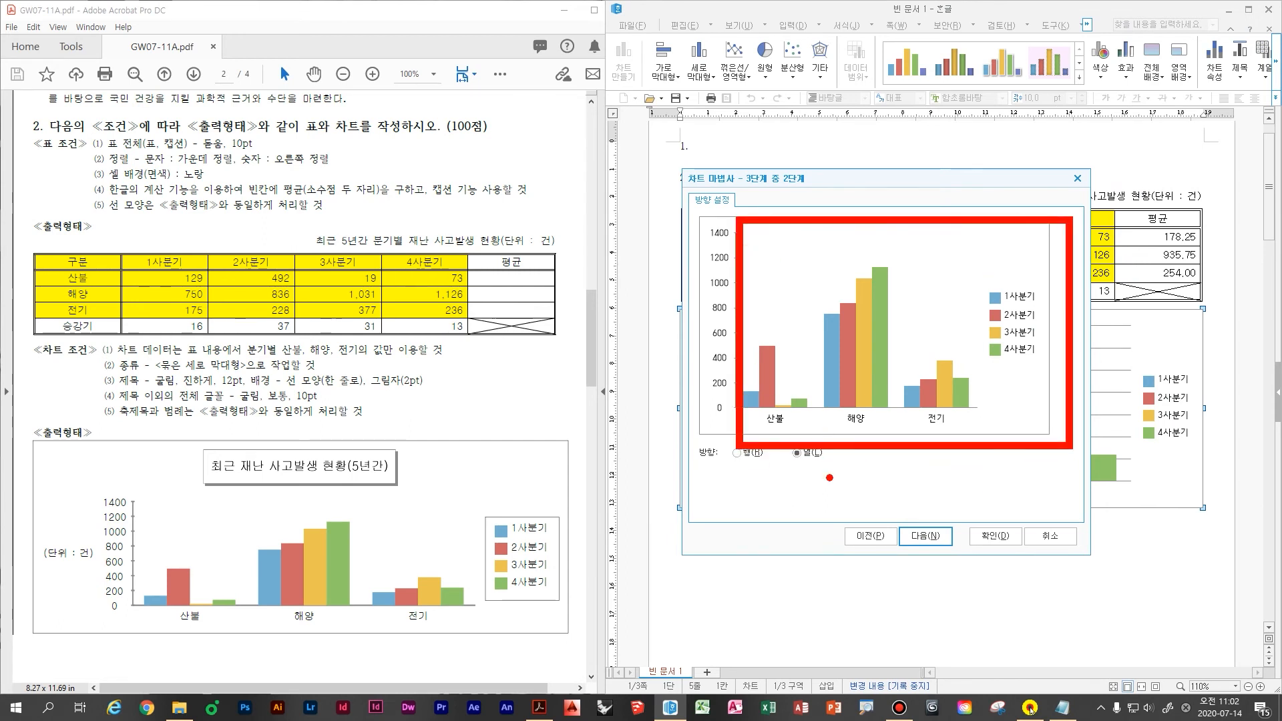
{"action": "left_click", "coordinate": [925, 536]}
- Give the chart the title 최근 재난 사고발생 현황(5년간) and the Y-axis title (단위 : 건), and finish the wizard
{"action": "left_click", "coordinate": [762, 240]}
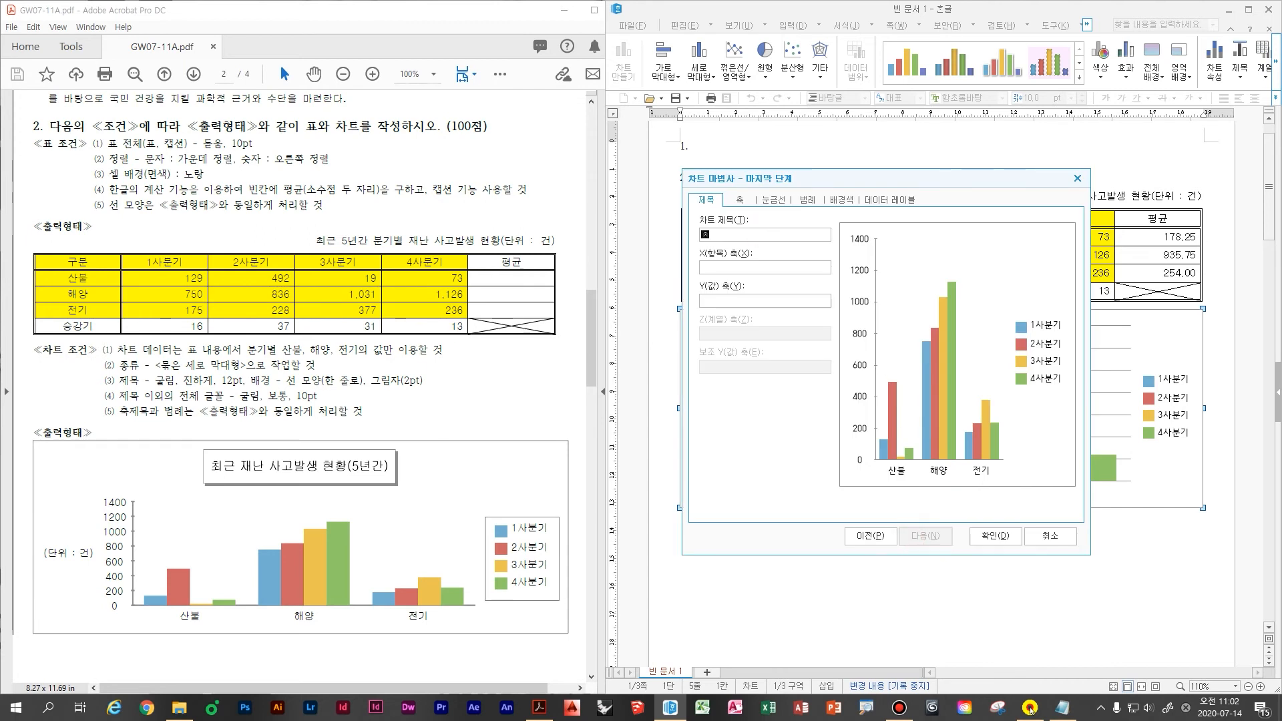
{"action": "type", "text": "최근 재난 사고발생 현황(5년간"}
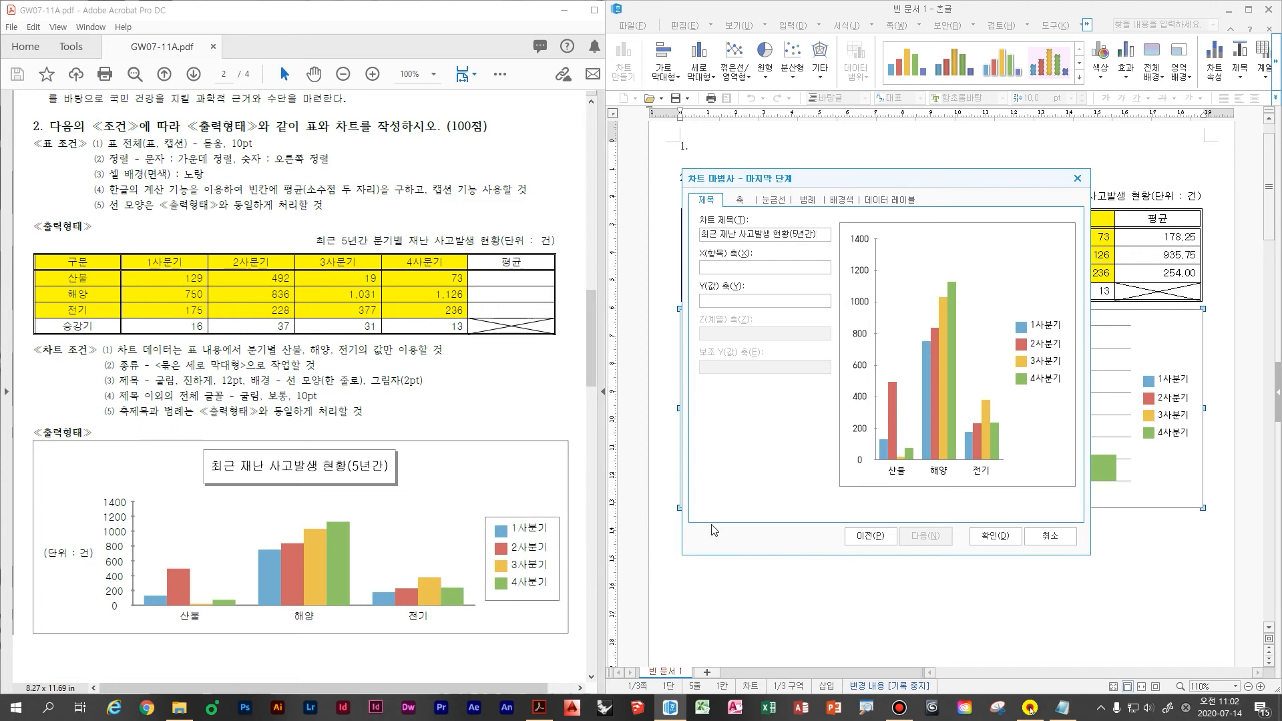
{"action": "left_click_drag", "start_coordinate": [794, 221], "coordinate": [868, 474]}
{"action": "key", "text": "Escape"}
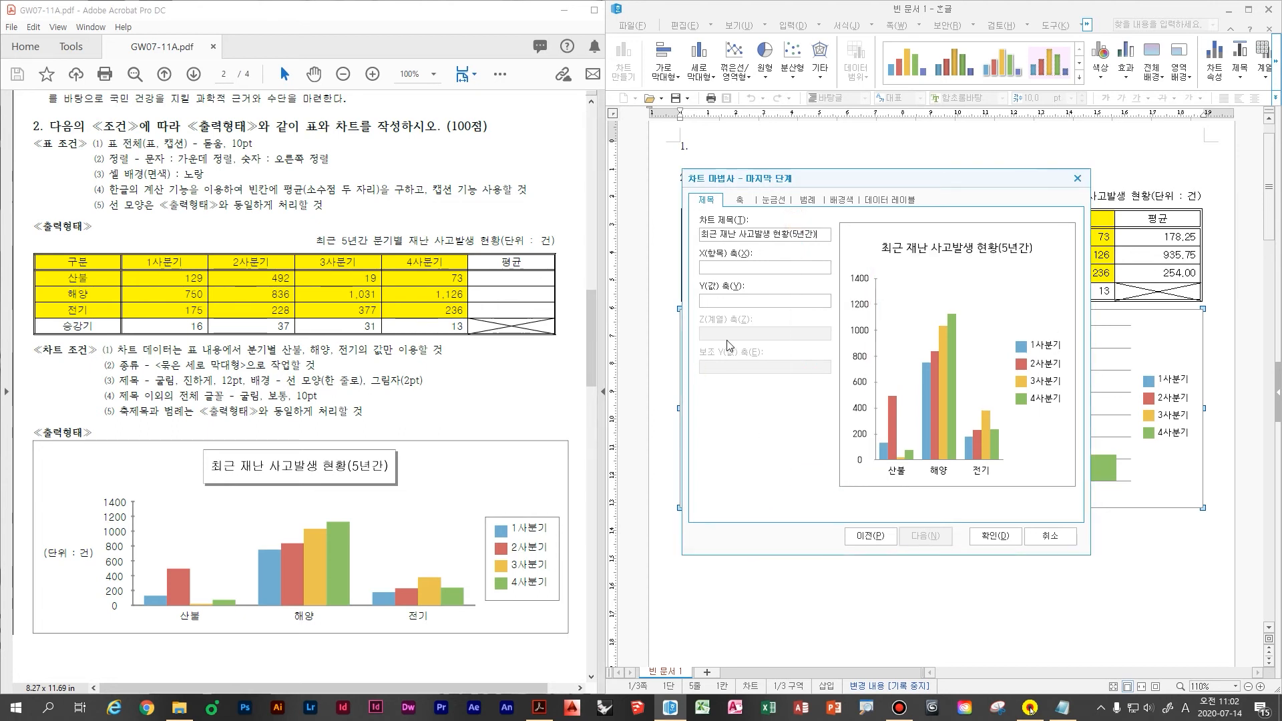
{"action": "left_click", "coordinate": [741, 300]}
{"action": "type", "text": "(단위 : 건"}
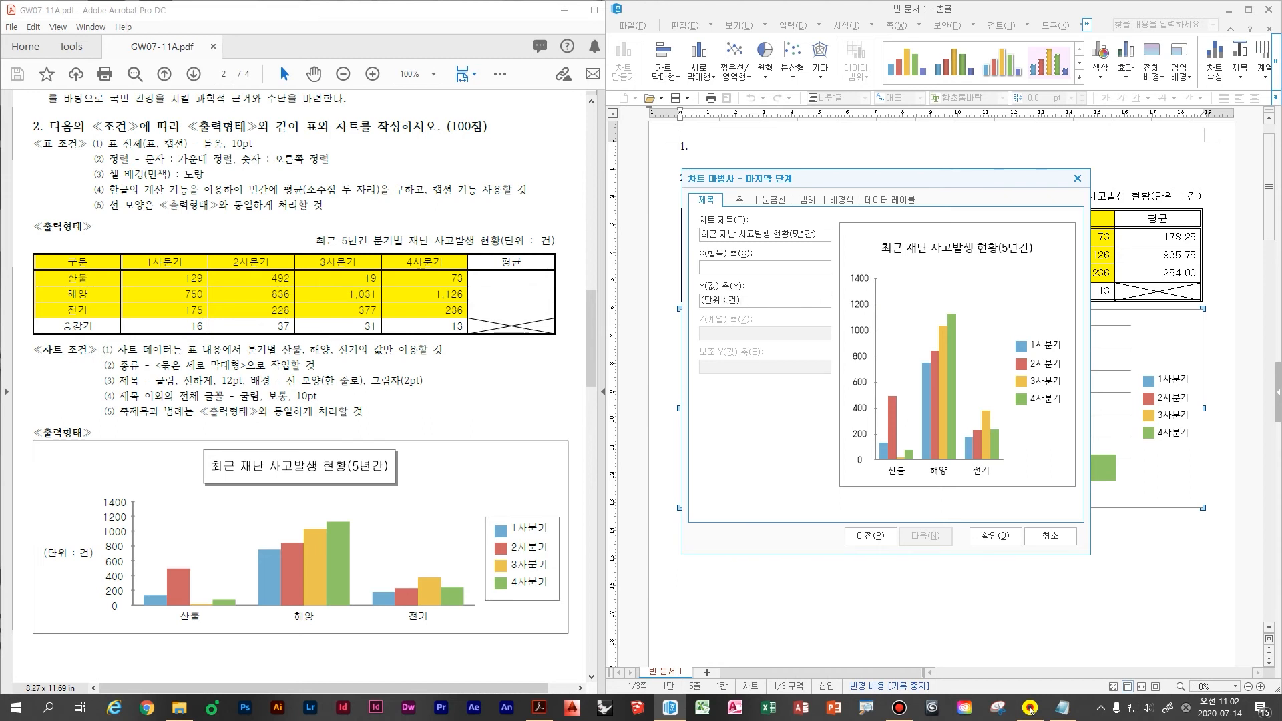
{"action": "left_click", "coordinate": [990, 536]}
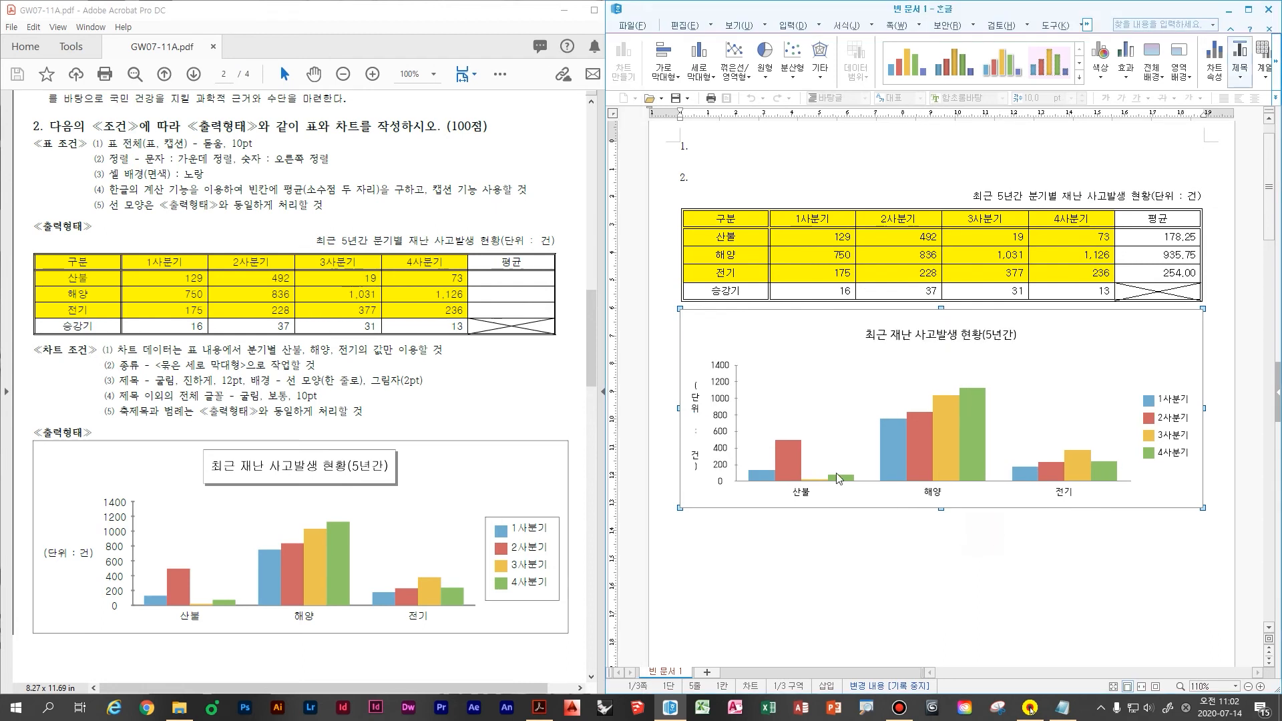
- Give the chart title a 2 pt shadow and a 한 줄로 border line
{"action": "double_click", "coordinate": [932, 343]}
{"action": "left_click", "coordinate": [792, 436]}
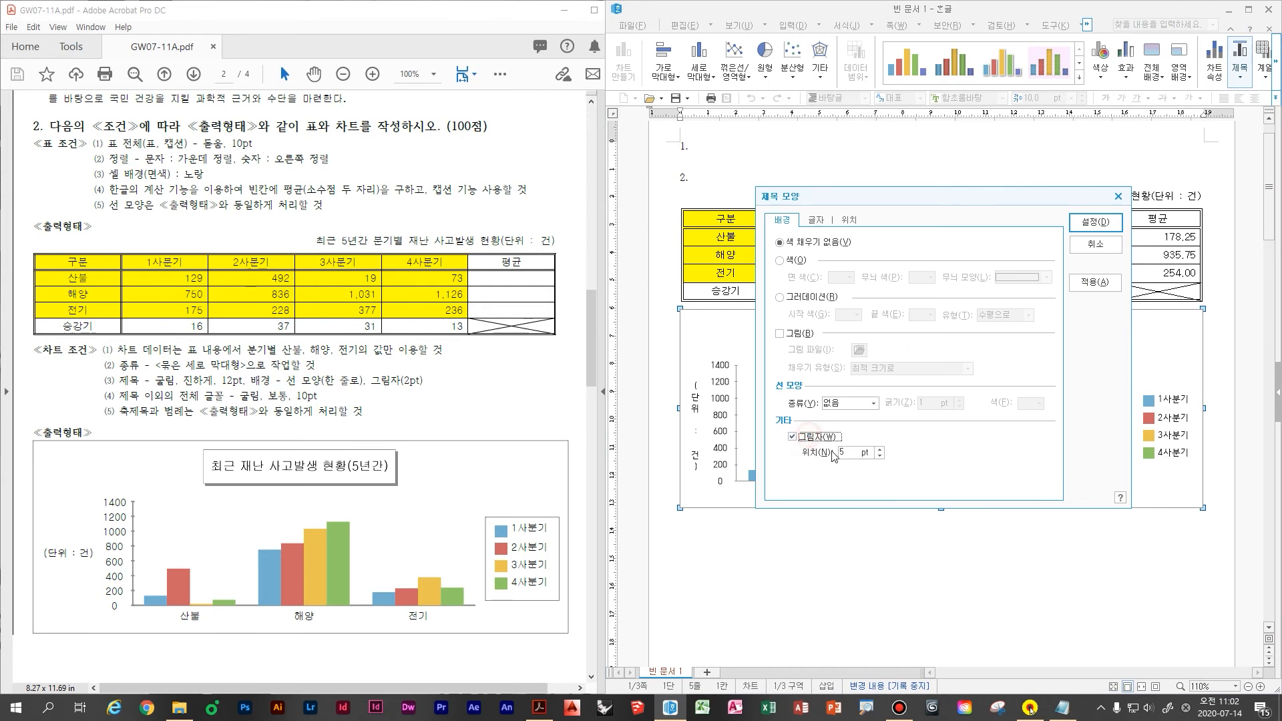
{"action": "left_click", "coordinate": [871, 454]}
{"action": "key", "text": "BackSpace"}
{"action": "type", "text": "2"}
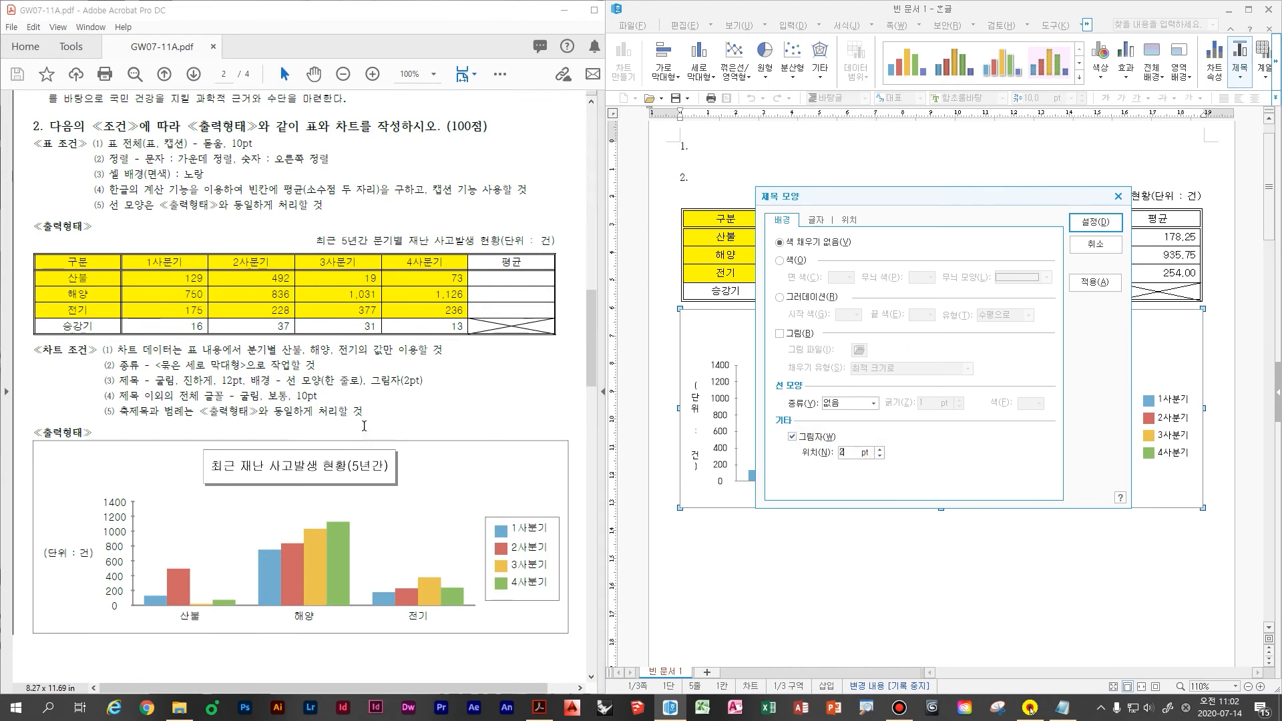
{"action": "left_click", "coordinate": [854, 405]}
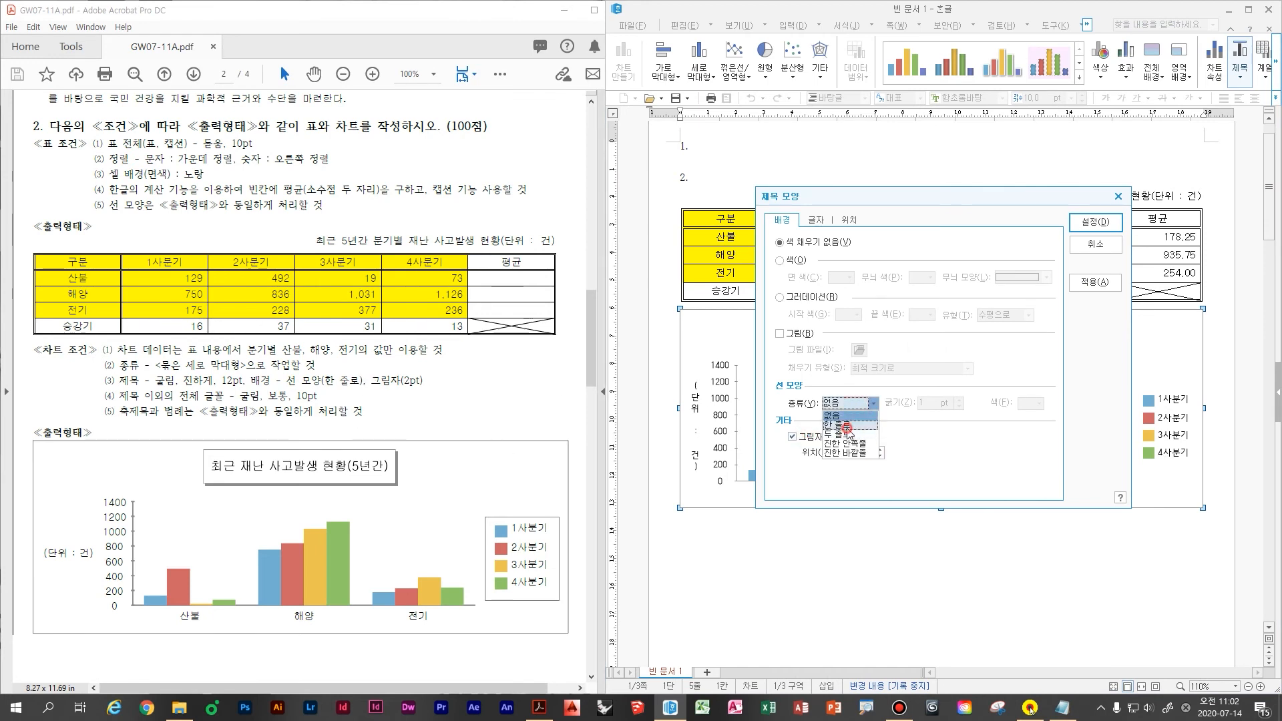
{"action": "left_click", "coordinate": [855, 419]}
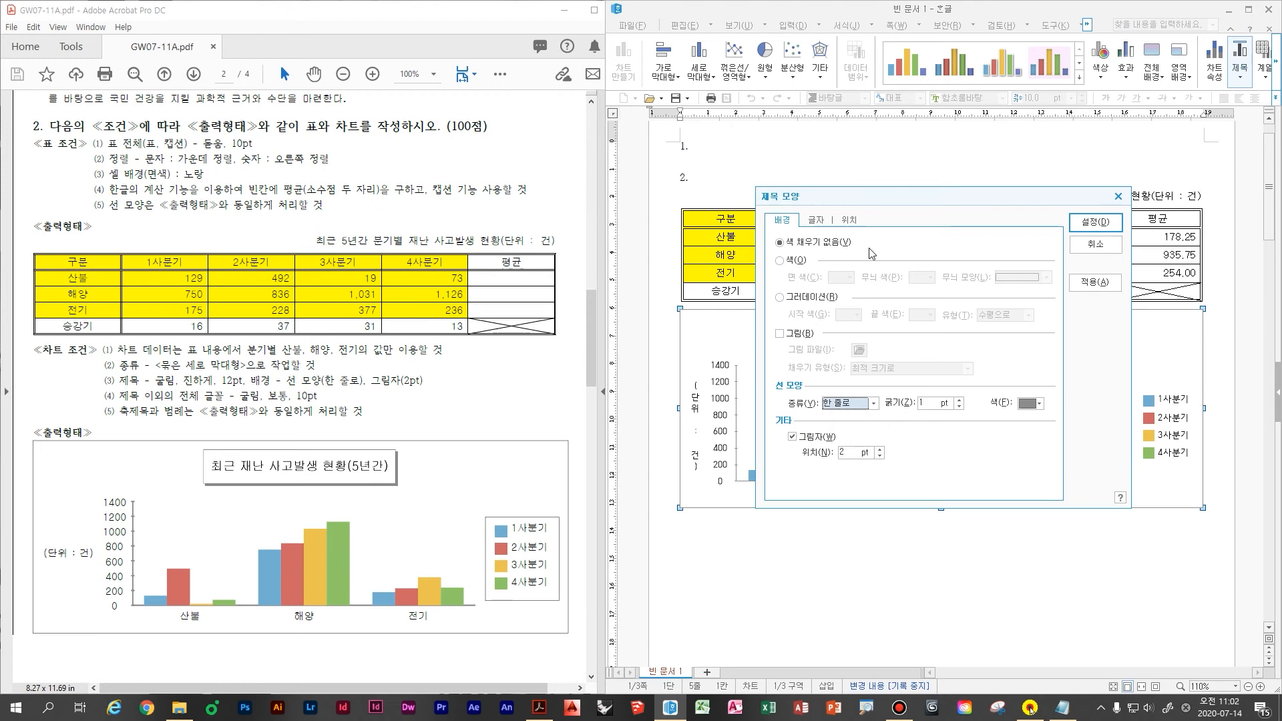
- Set the chart title's font to 굴림 in bold and apply the title formatting
{"action": "left_click", "coordinate": [815, 220]}
{"action": "left_click", "coordinate": [848, 408]}
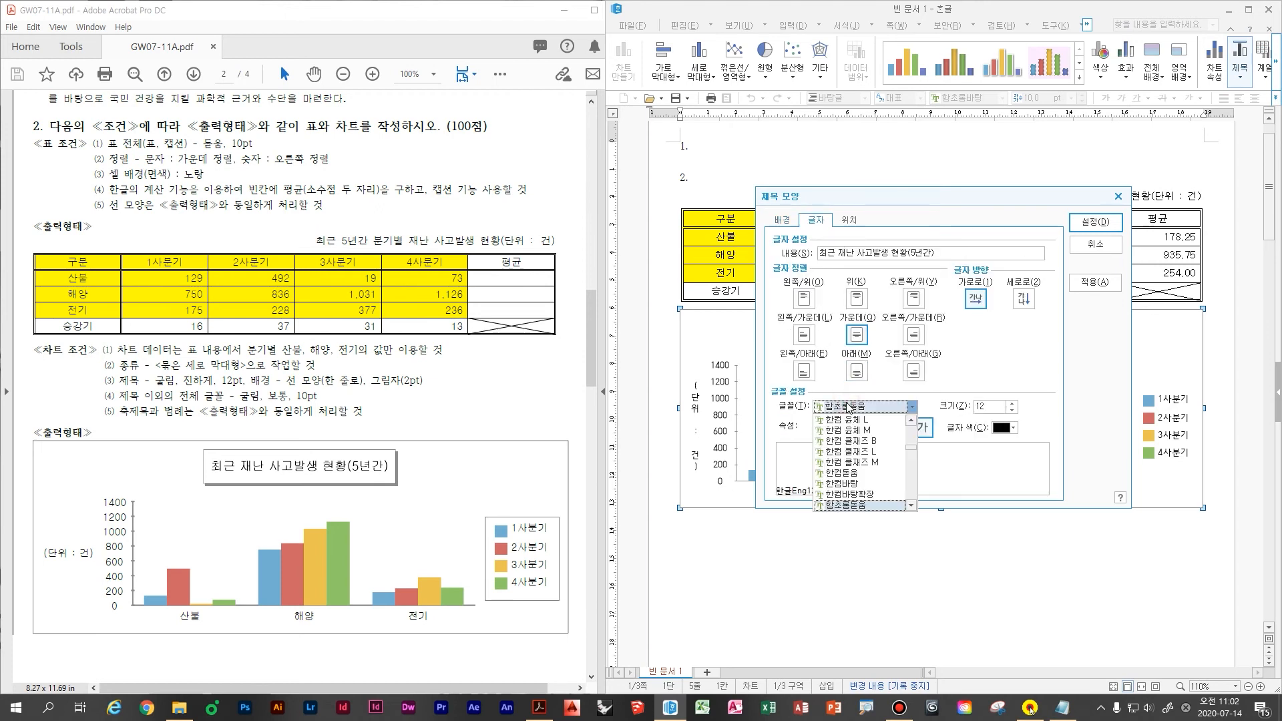
{"action": "left_click", "coordinate": [848, 451]}
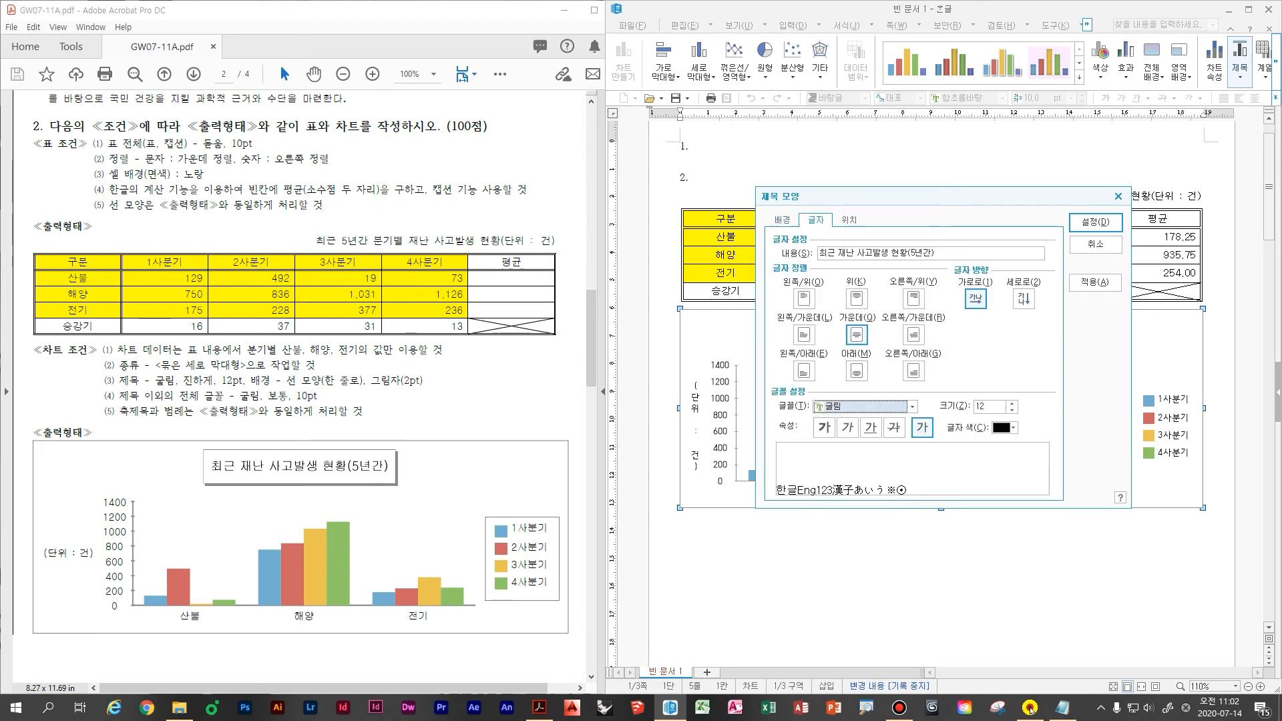
{"action": "left_click", "coordinate": [824, 427]}
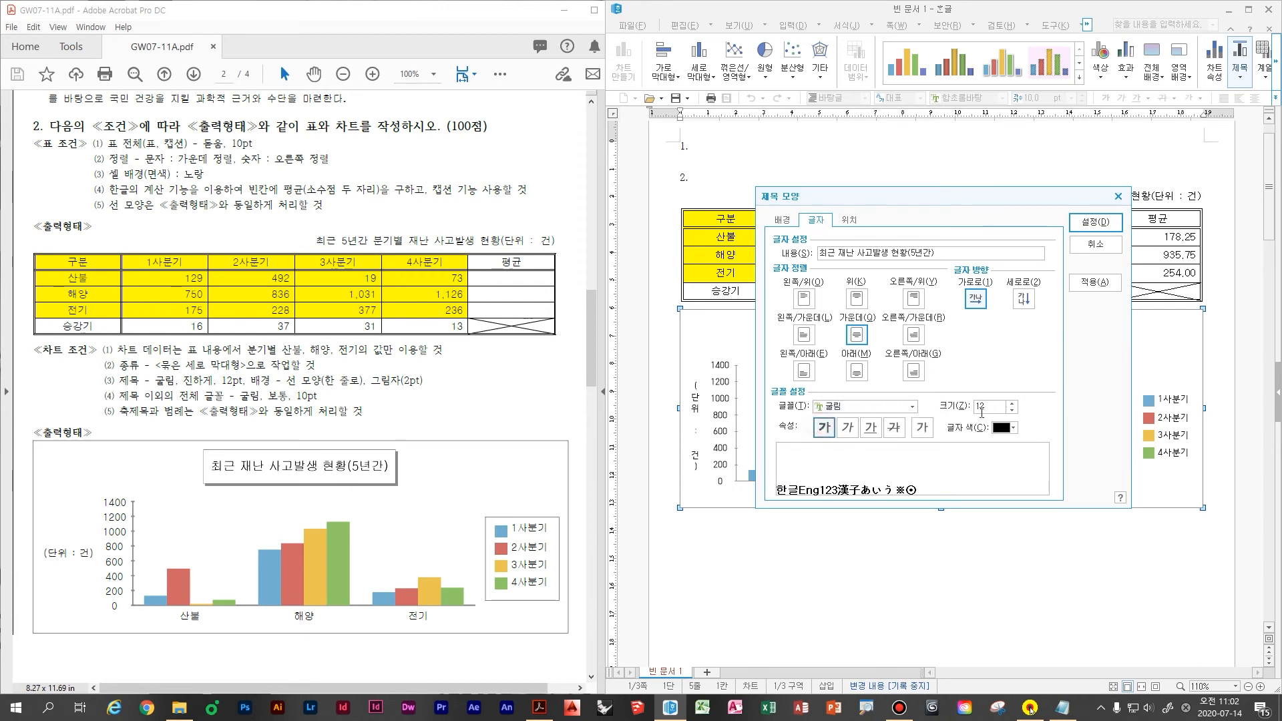
{"action": "left_click", "coordinate": [1101, 227]}
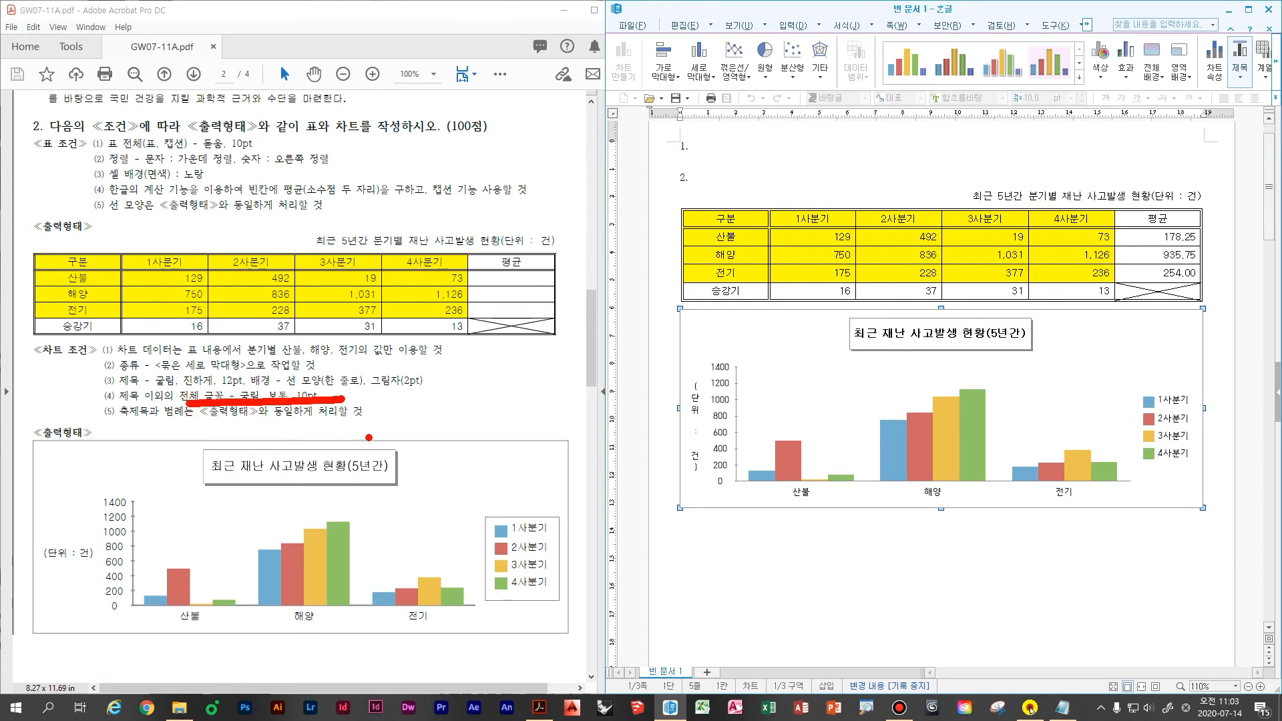
{"action": "mouse_move", "coordinate": [685, 366]}
{"action": "left_mouse_down"}
{"action": "mouse_move", "coordinate": [695, 386]}
{"action": "mouse_move", "coordinate": [708, 359]}
{"action": "left_mouse_up"}
{"action": "left_click_drag", "start_coordinate": [725, 344], "coordinate": [731, 363]}
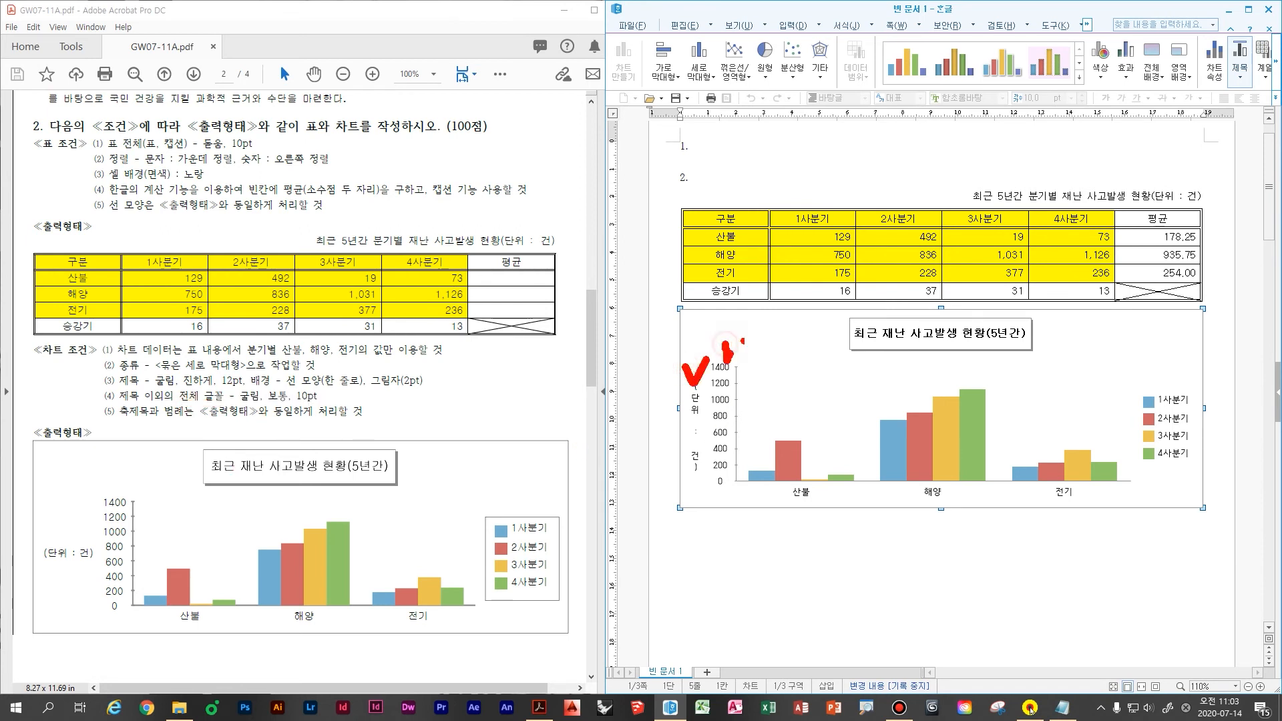
{"action": "mouse_move", "coordinate": [791, 467]}
{"action": "left_mouse_down"}
{"action": "mouse_move", "coordinate": [805, 504]}
{"action": "mouse_move", "coordinate": [840, 454]}
{"action": "left_mouse_up"}
{"action": "left_click_drag", "start_coordinate": [1146, 405], "coordinate": [1193, 375]}
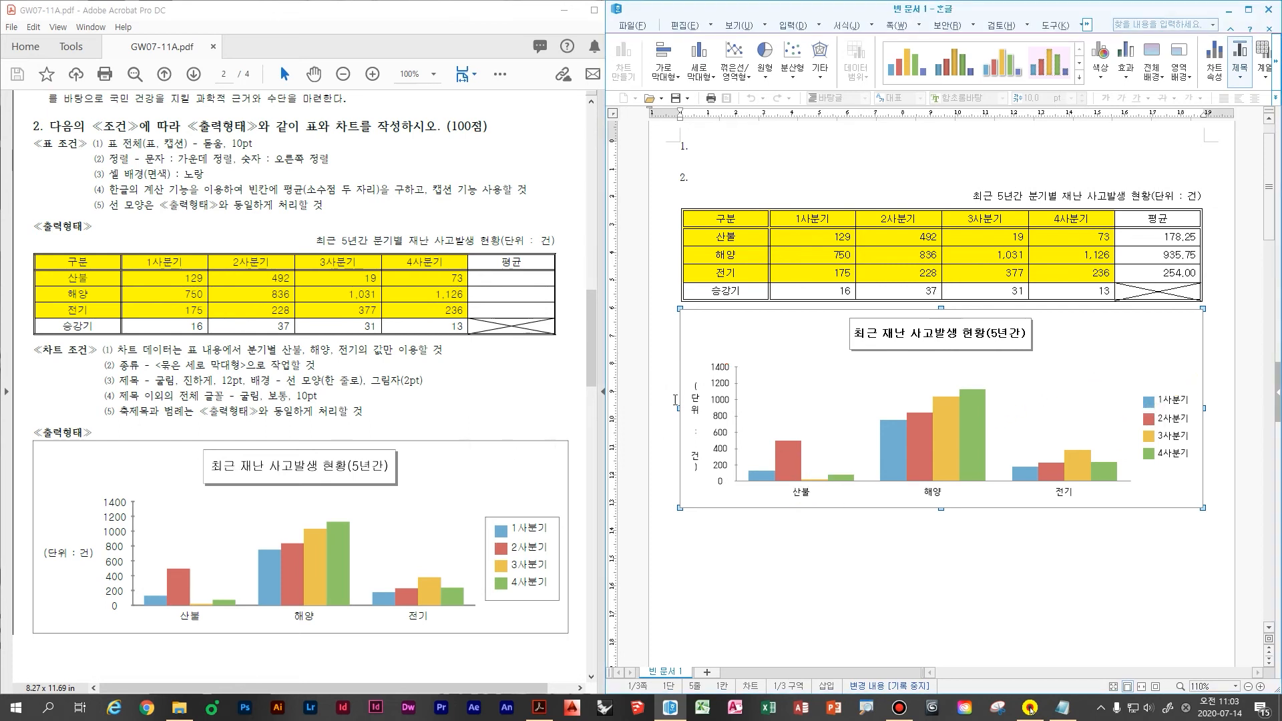
- Make the (단위 : 건) axis title horizontal and set its font to 굴림 at size 10
{"action": "double_click", "coordinate": [694, 408]}
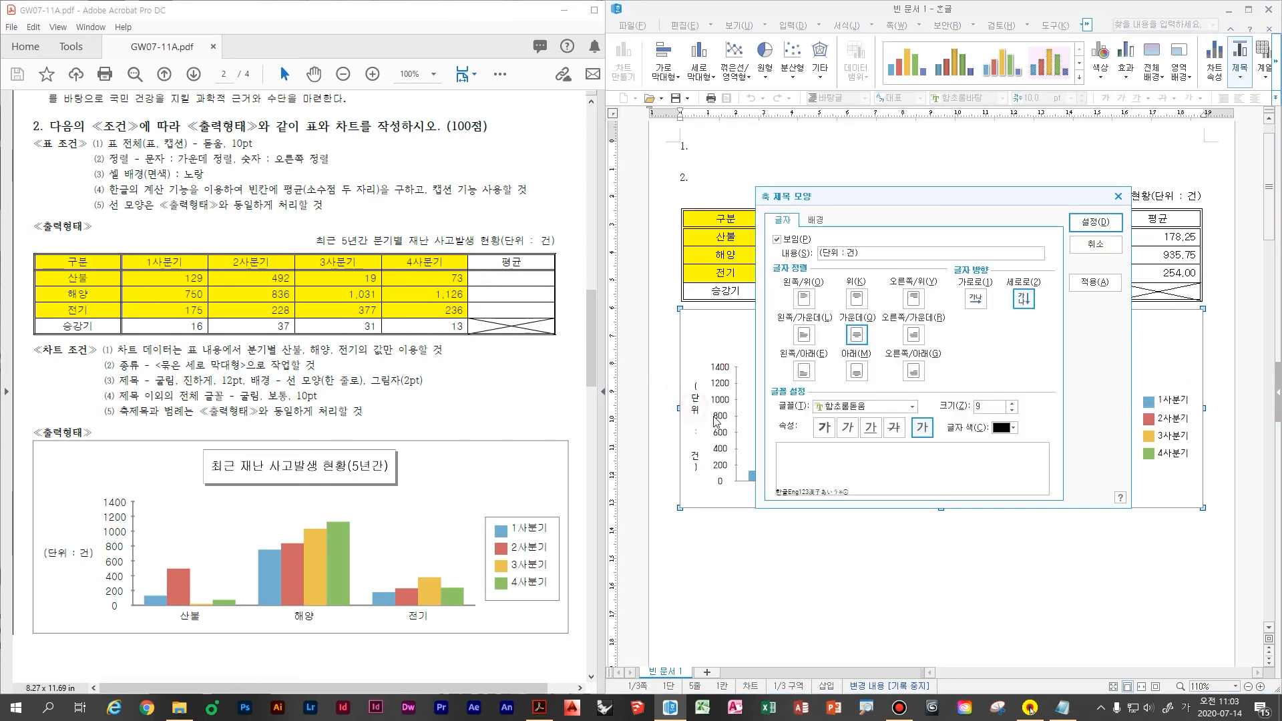
{"action": "left_click", "coordinate": [976, 299]}
{"action": "left_click", "coordinate": [873, 407]}
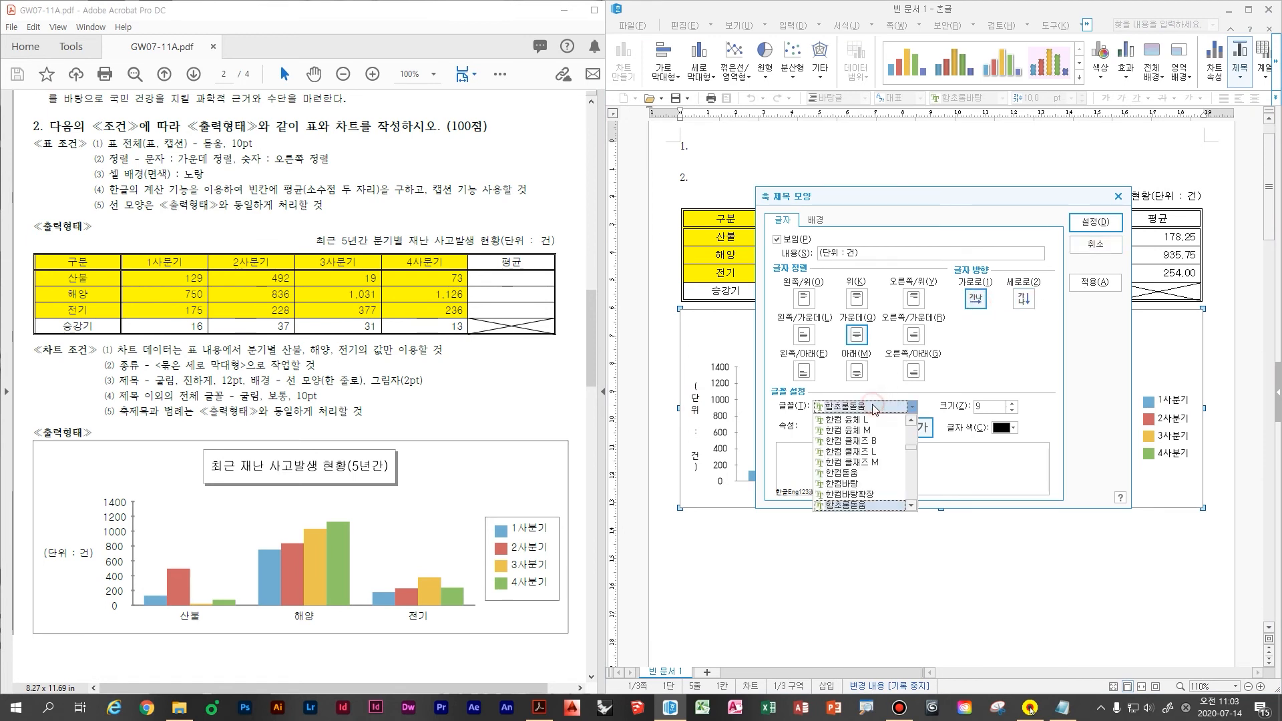
{"action": "type", "text": "굴림"}
{"action": "key", "text": "Return"}
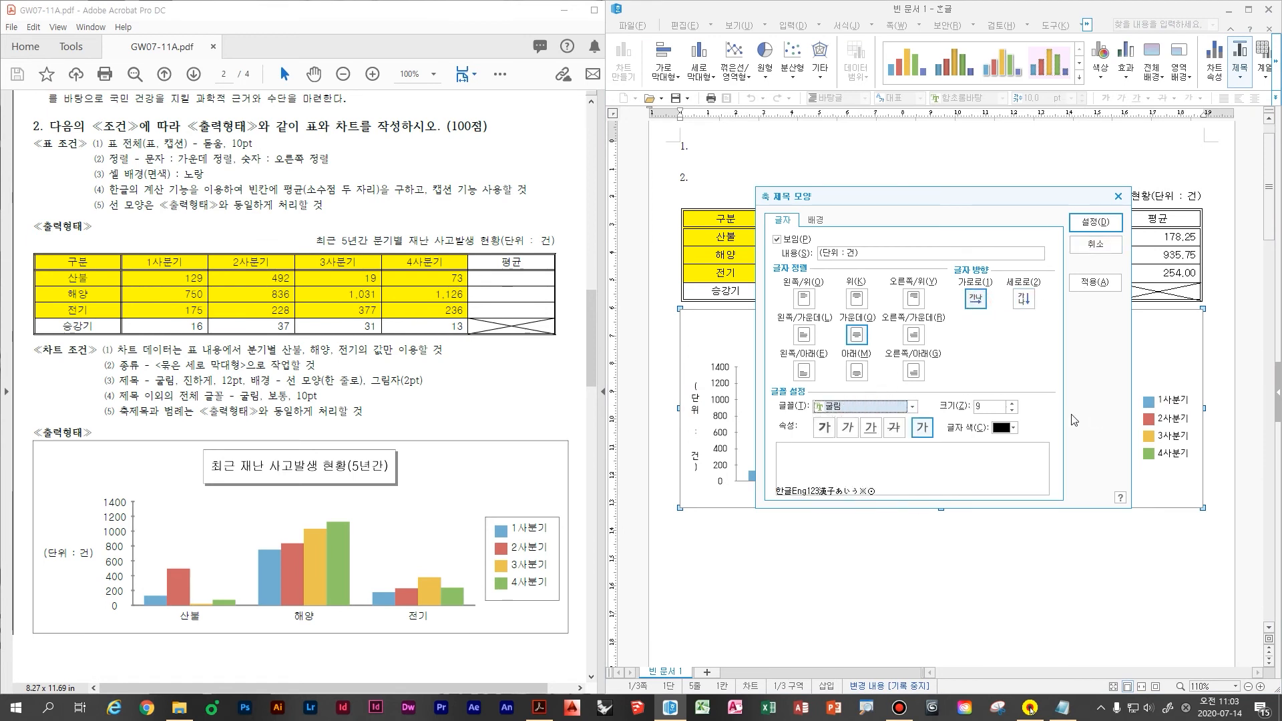
{"action": "left_click", "coordinate": [1012, 403]}
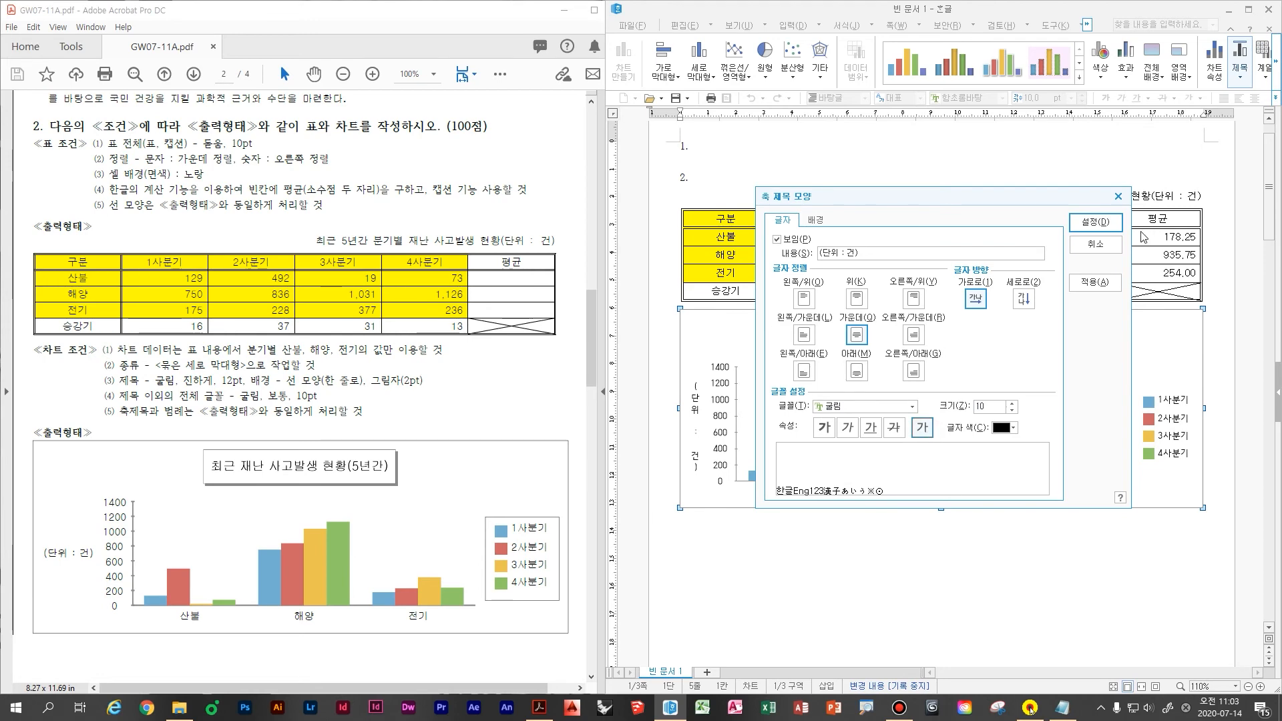
{"action": "left_click", "coordinate": [1094, 221]}
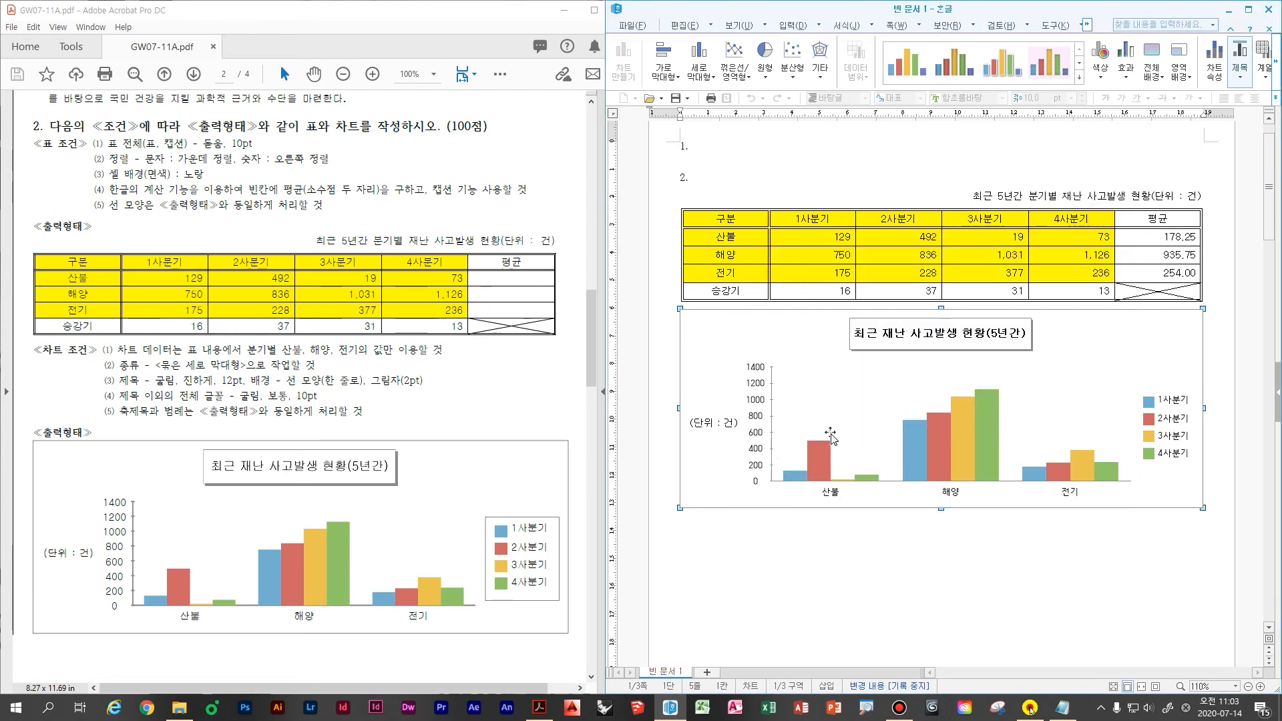
- Set the value axis labels to the 굴림 font at 10 pt
{"action": "double_click", "coordinate": [756, 371]}
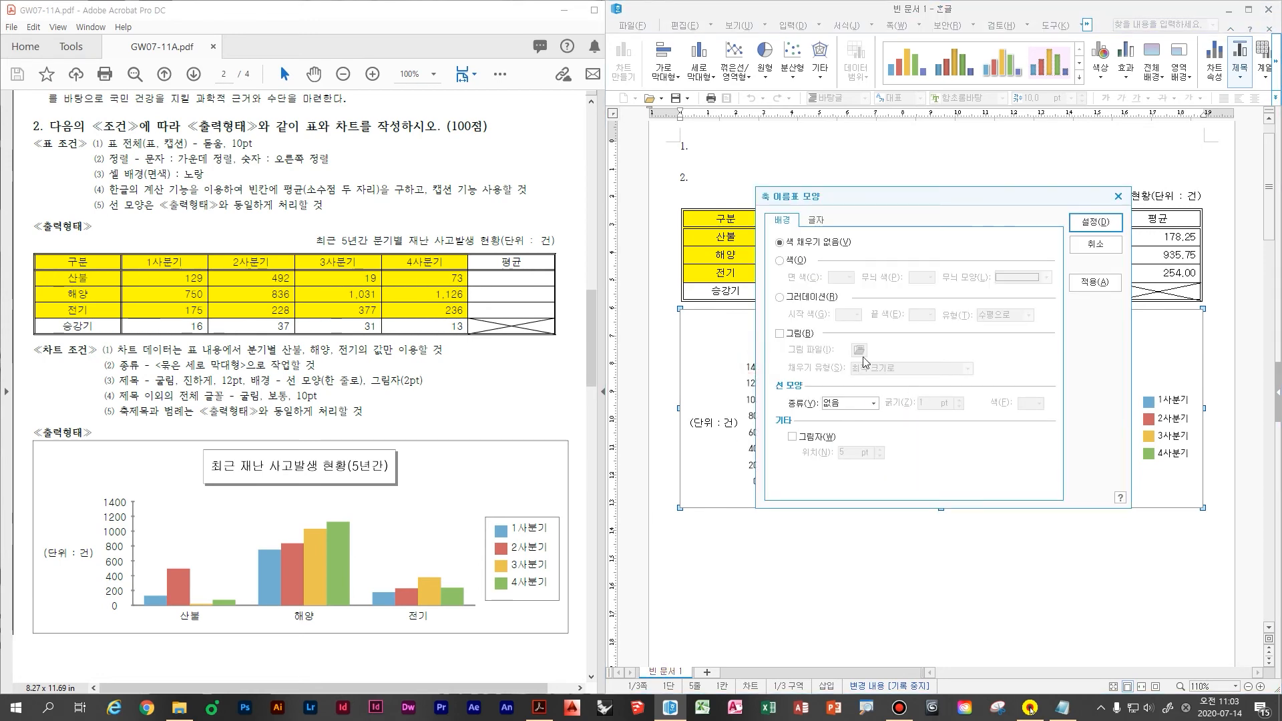
{"action": "left_click", "coordinate": [816, 220]}
{"action": "left_click", "coordinate": [879, 403]}
{"action": "type", "text": "굴림"}
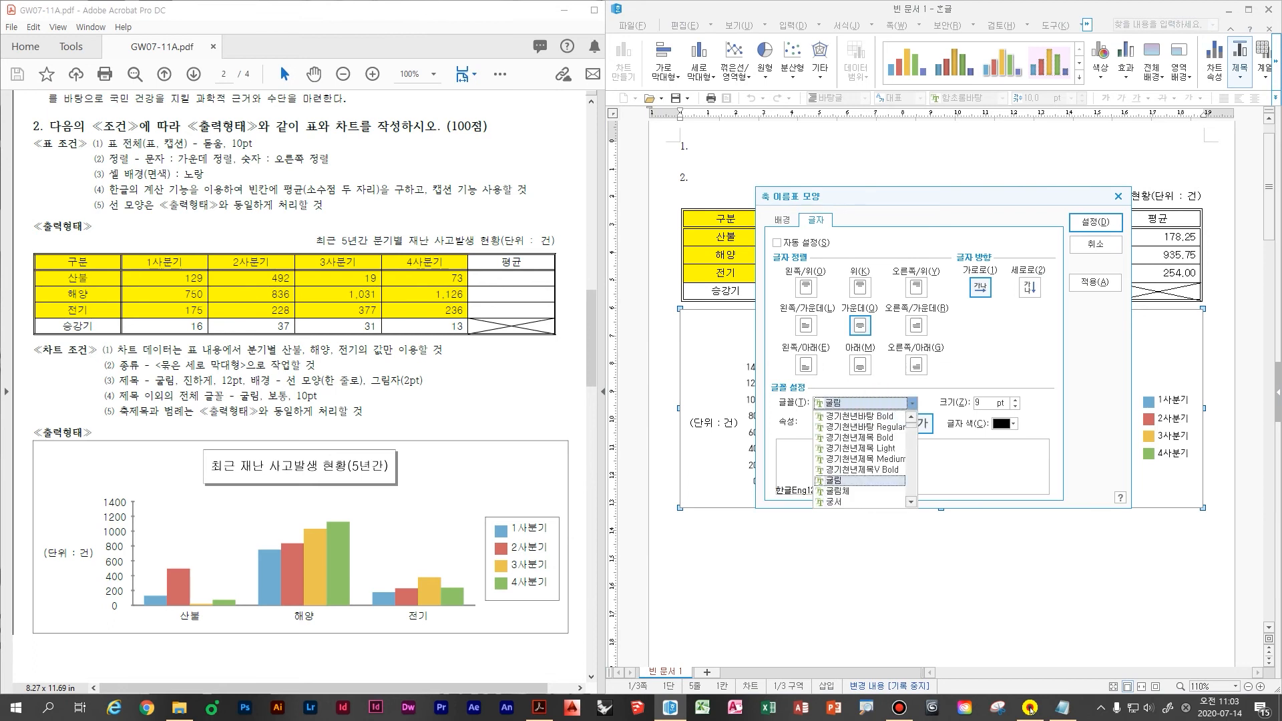
{"action": "key", "text": "Tab"}
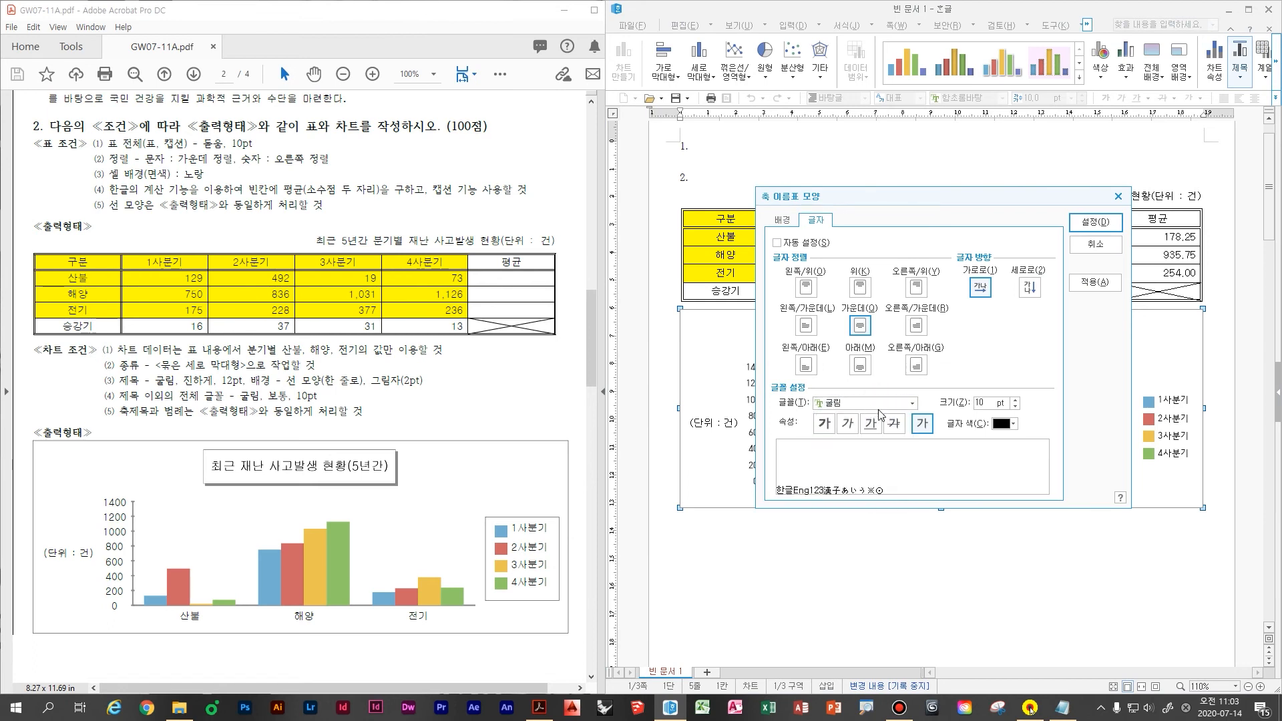
{"action": "left_click", "coordinate": [1093, 224]}
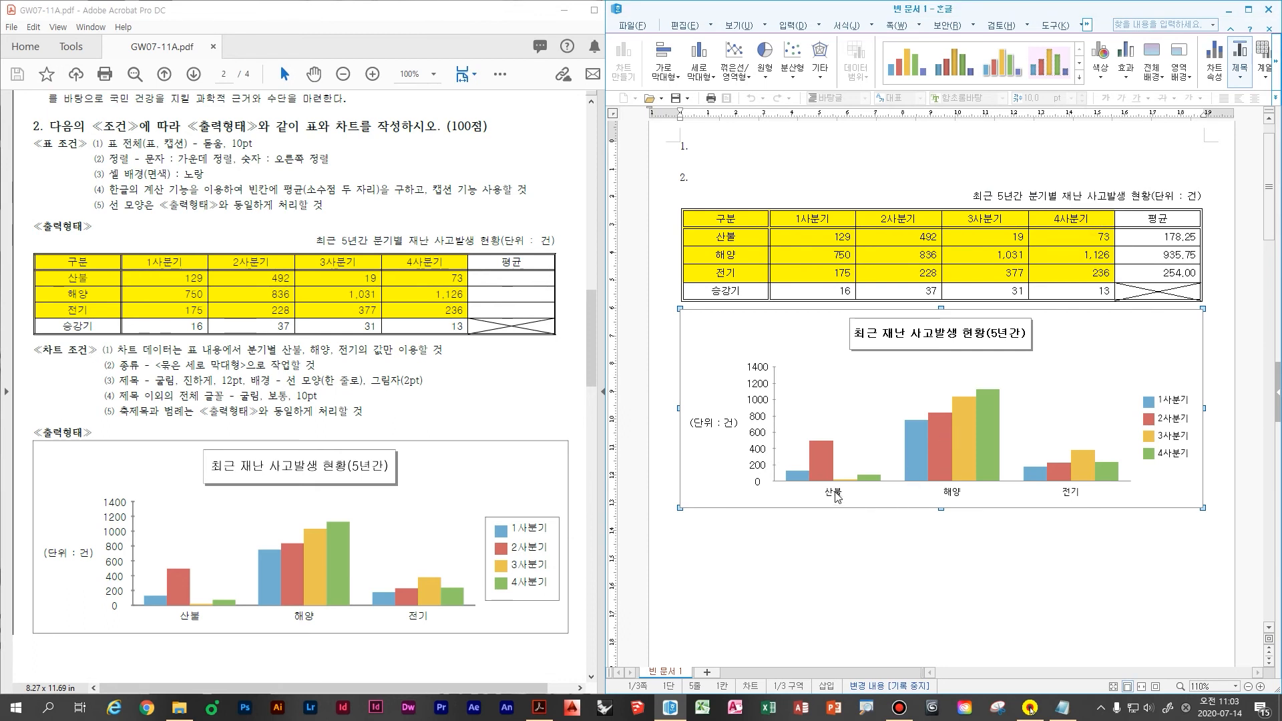
- Set the 산불, 해양 and 전기 category axis labels to the 굴림 font at 10 pt
{"action": "double_click", "coordinate": [835, 493]}
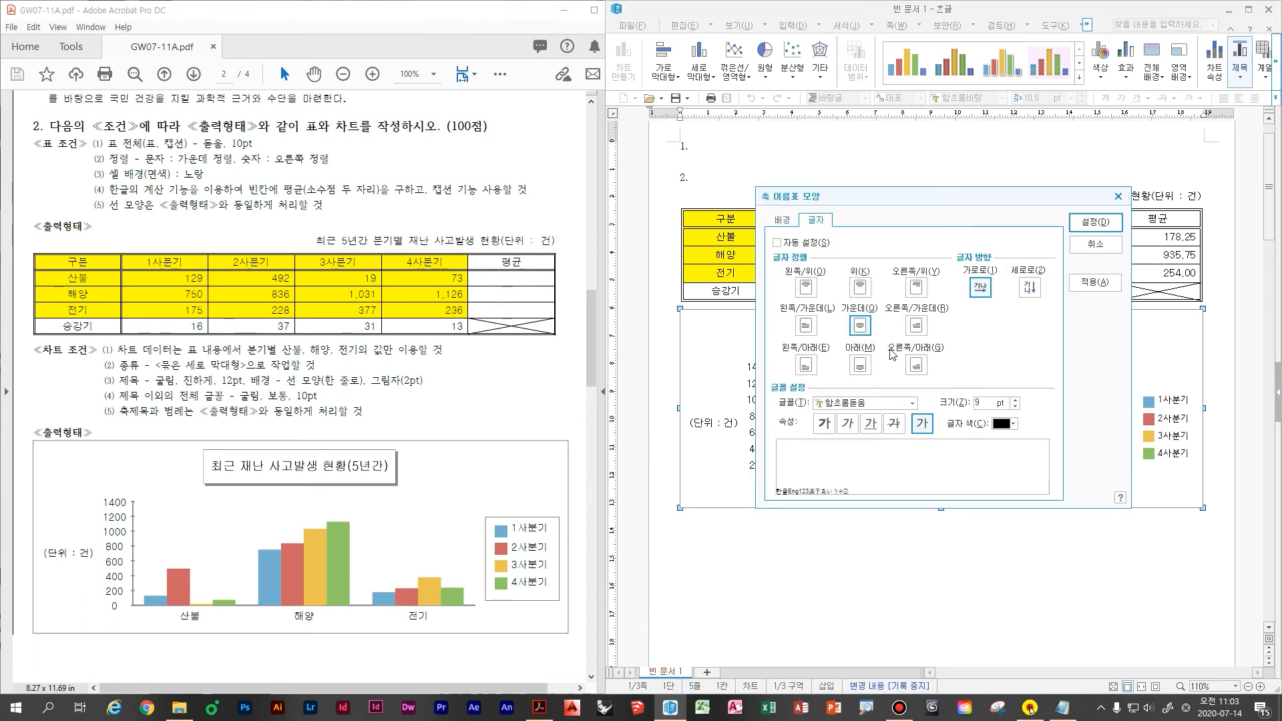
{"action": "left_click", "coordinate": [870, 402]}
{"action": "type", "text": "굴림"}
{"action": "key", "text": "Tab"}
{"action": "type", "text": "10"}
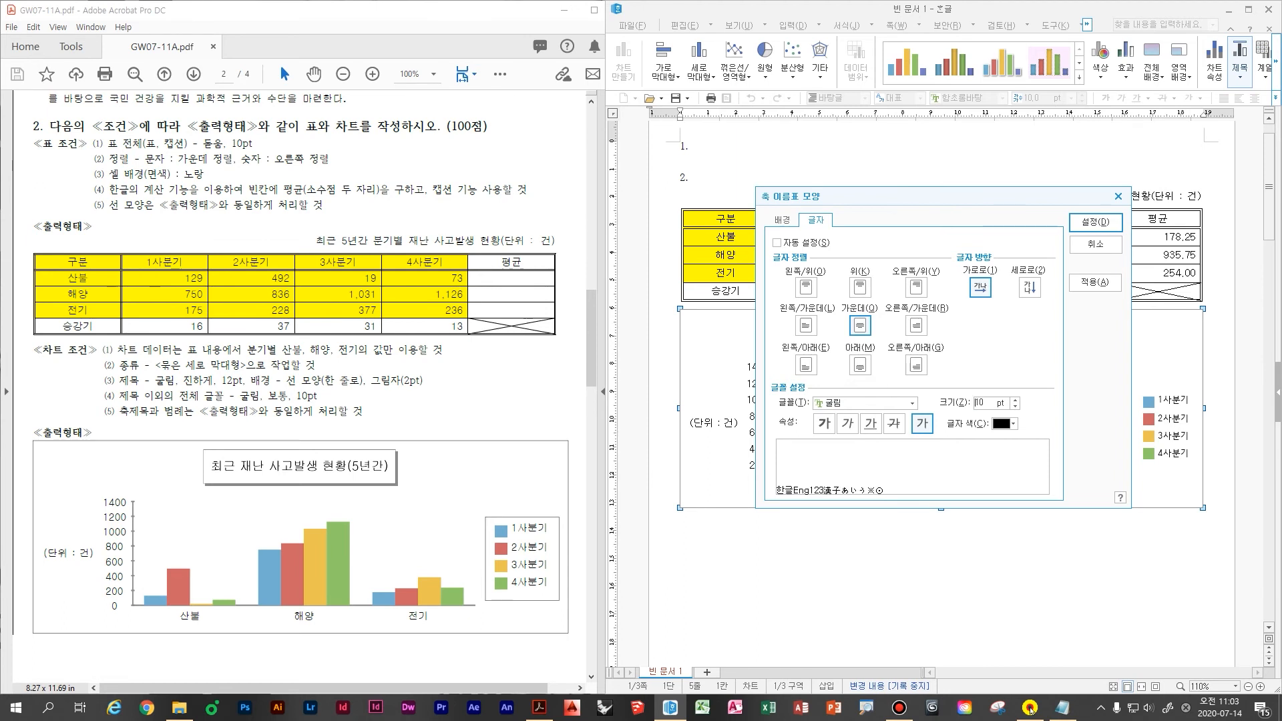
{"action": "left_click", "coordinate": [1095, 222]}
- Give the chart legend a single-line (한 줄로) border and set its font to 굴림 at 10 pt
{"action": "double_click", "coordinate": [1172, 403]}
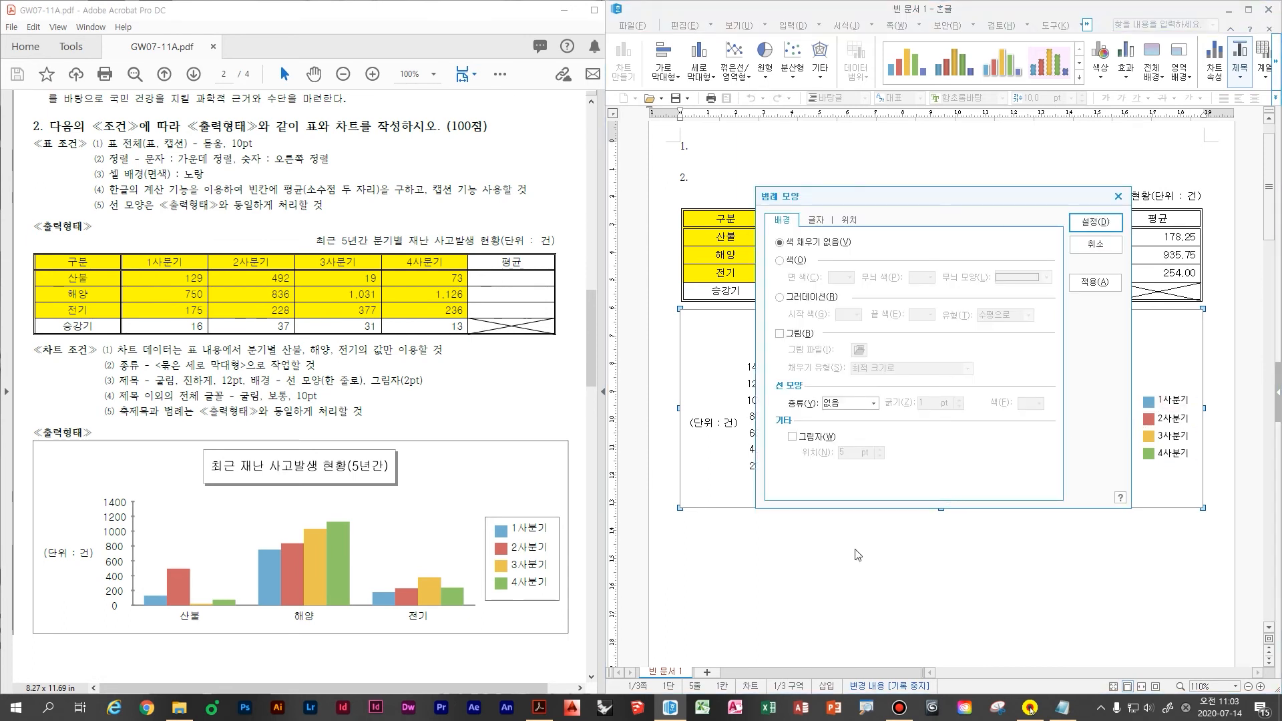
{"action": "left_click", "coordinate": [858, 403]}
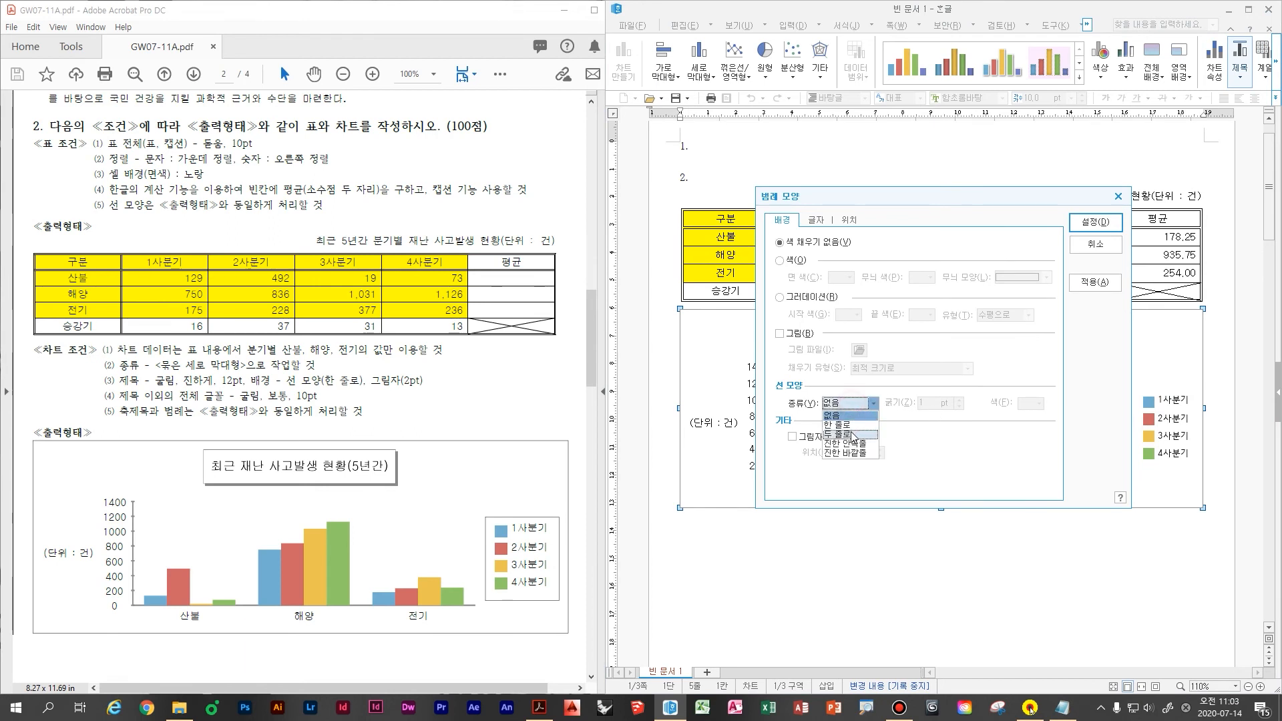
{"action": "left_click", "coordinate": [856, 426]}
{"action": "key", "text": "ctrl+Tab"}
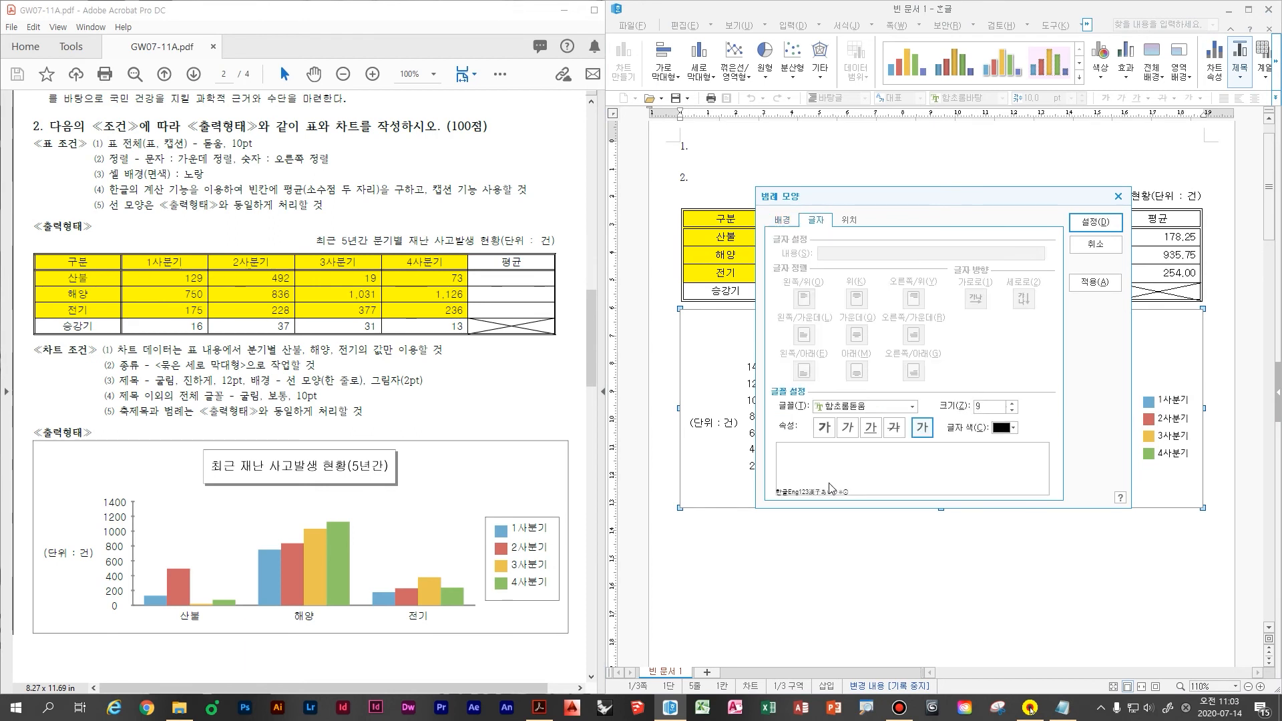
{"action": "left_click", "coordinate": [884, 407]}
{"action": "type", "text": "굴림"}
{"action": "key", "text": "Tab"}
{"action": "type", "text": "10"}
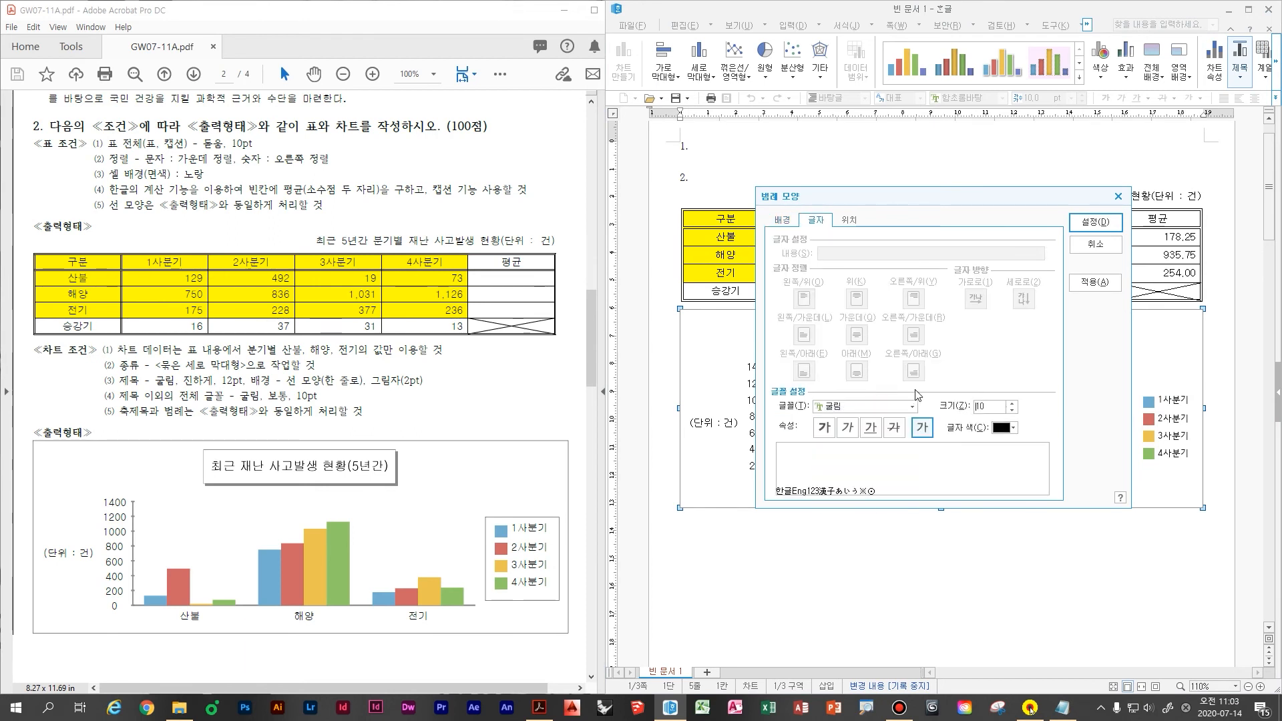
{"action": "left_click", "coordinate": [932, 426]}
{"action": "left_click", "coordinate": [1095, 222]}
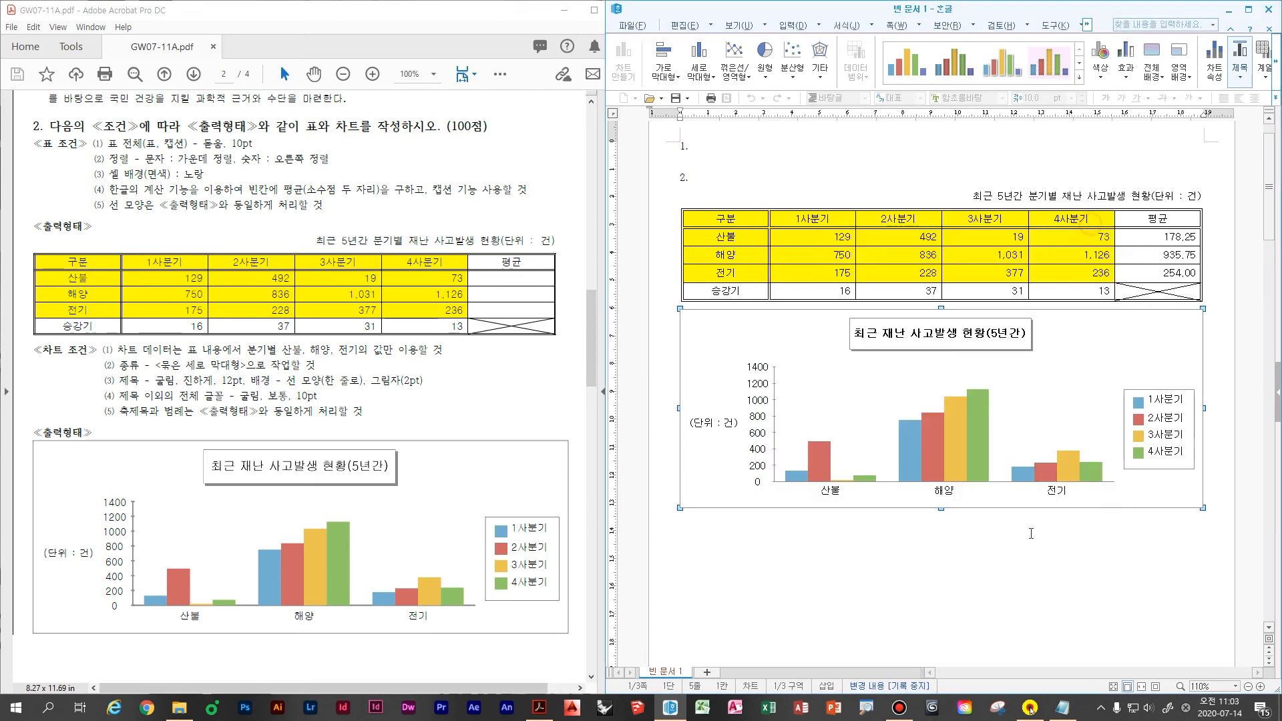
{"action": "left_click", "coordinate": [1013, 562]}
- Under item 1, enter "The Centers for Disease Control and tools protect the public health based on research on"
{"action": "scroll", "coordinate": [1013, 562], "scroll_direction": "up", "scroll_amount": 1}
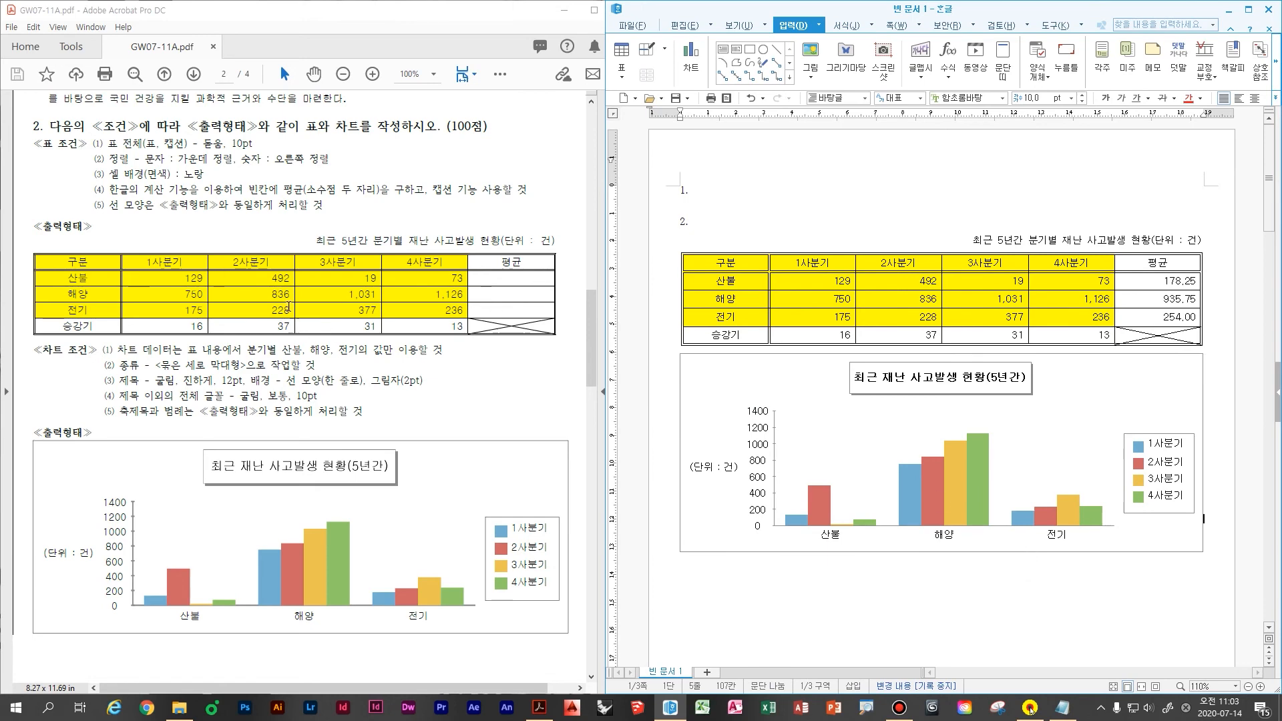
{"action": "left_click", "coordinate": [279, 209]}
{"action": "scroll", "coordinate": [291, 229], "scroll_direction": "up", "scroll_amount": 5}
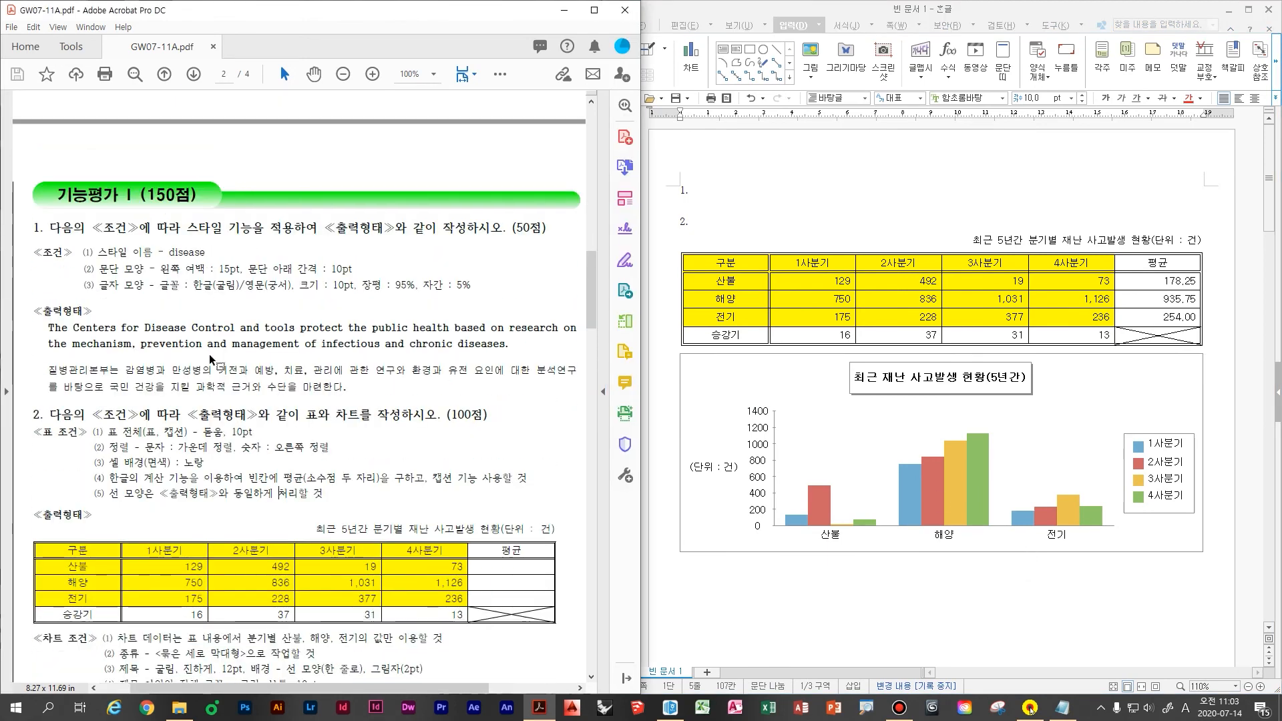
{"action": "left_click", "coordinate": [696, 205]}
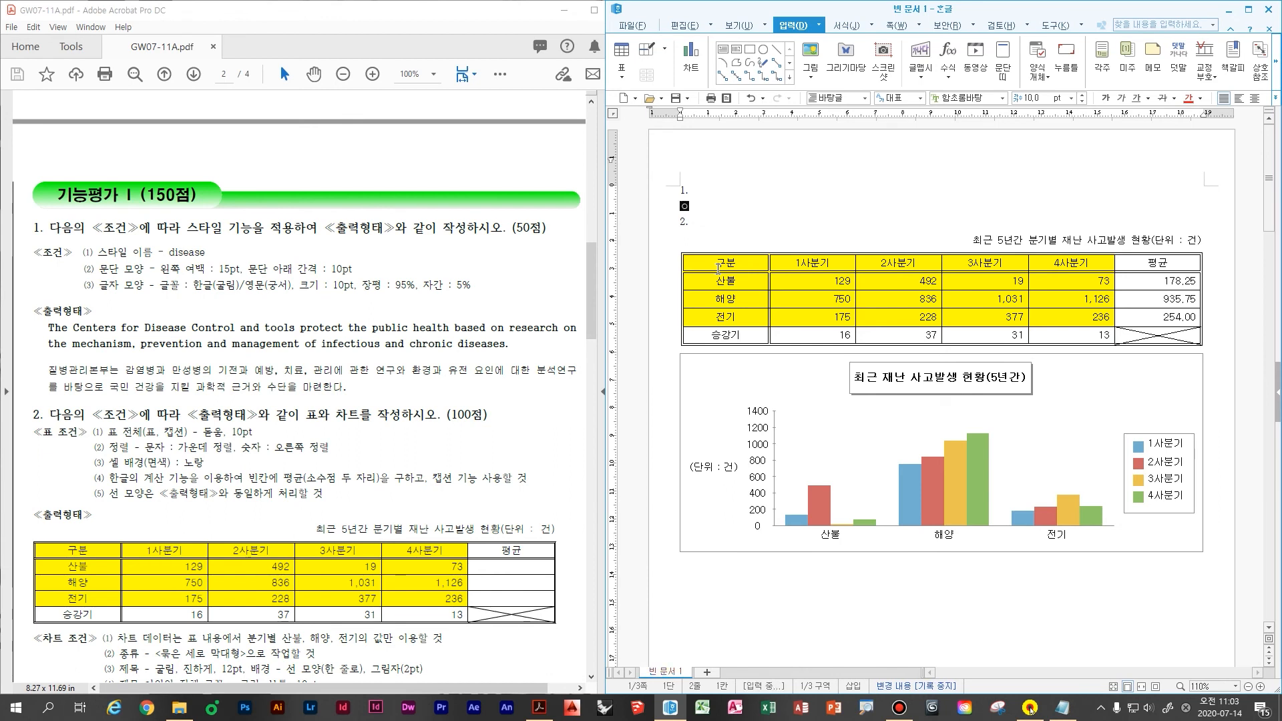
{"action": "type", "text": "tH"}
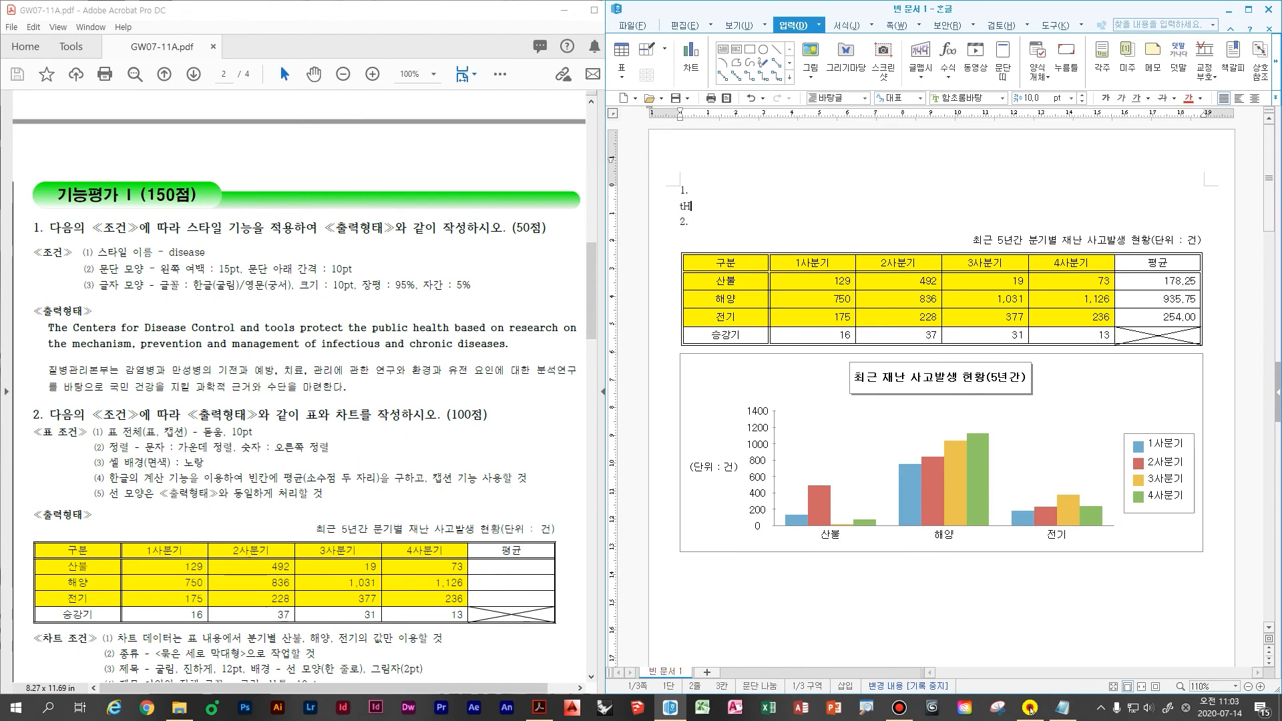
{"action": "type", "text": "E"}
{"action": "key", "text": "BackSpace"}
{"action": "key", "text": "BackSpace"}
{"action": "type", "text": "The C"}
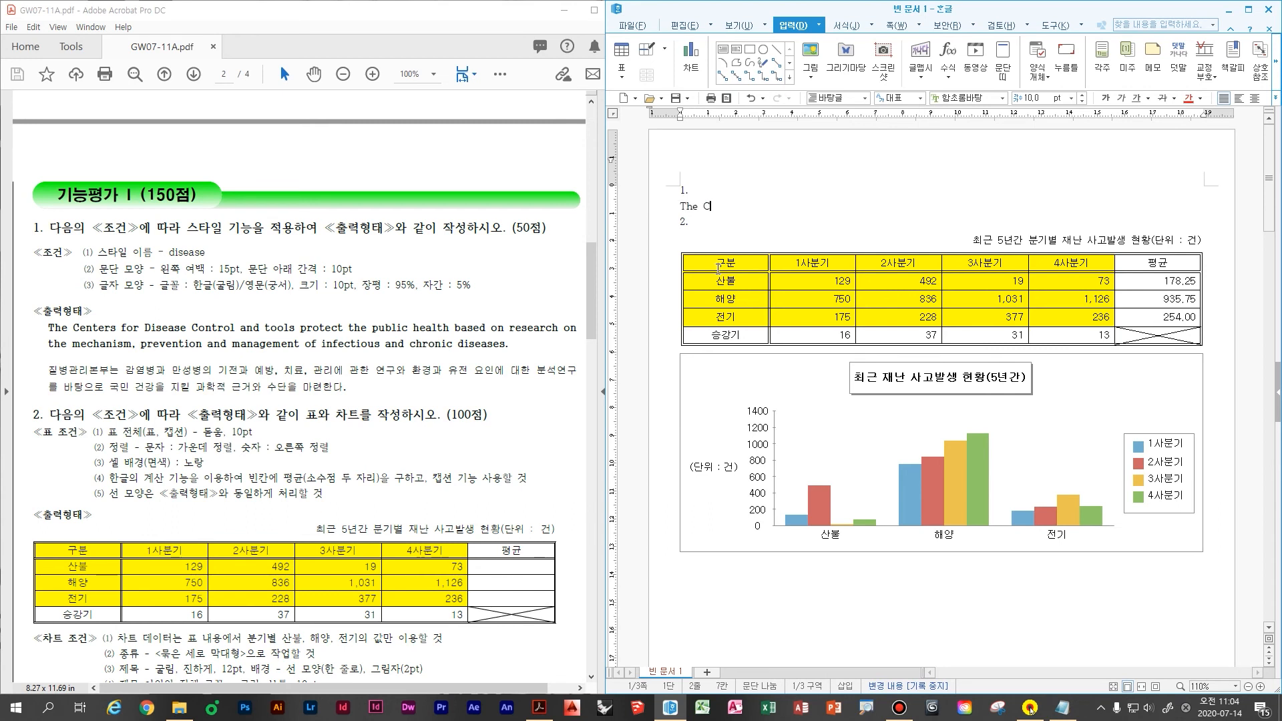
{"action": "type", "text": "nt"}
{"action": "key", "text": "BackSpace"}
{"action": "type", "text": "nters f"}
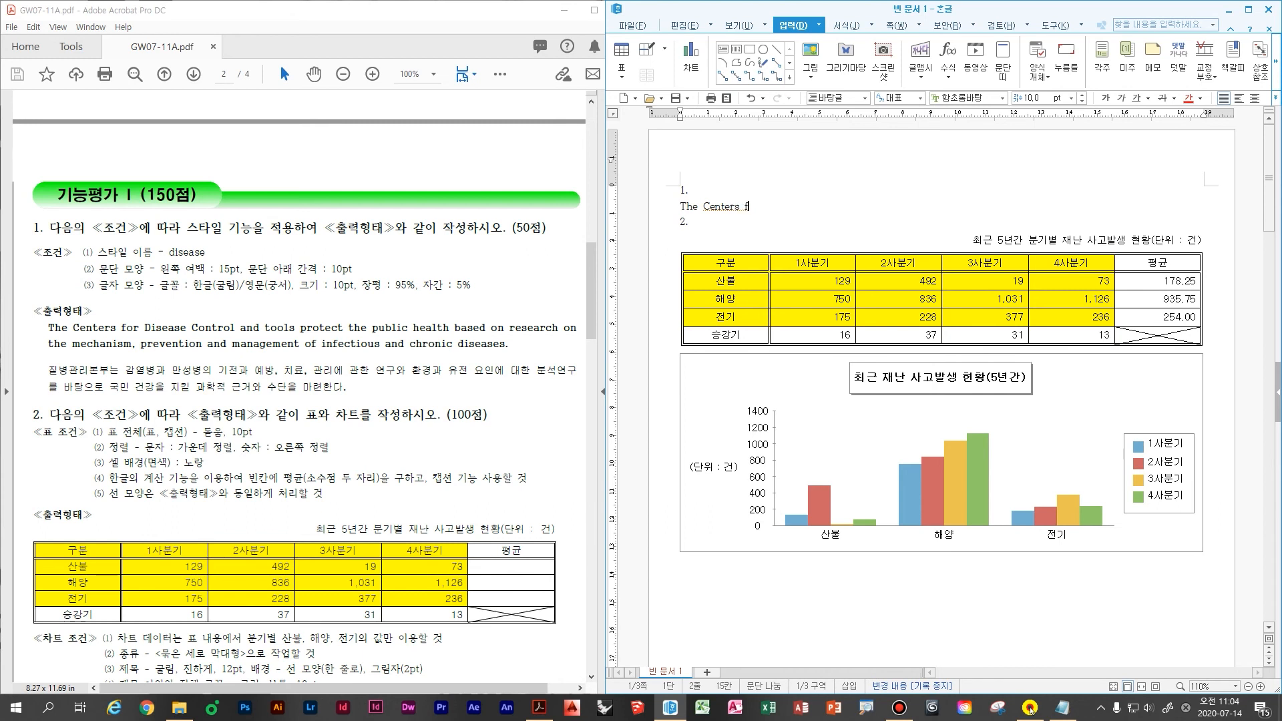
{"action": "type", "text": "or Disease Control and tools pro"}
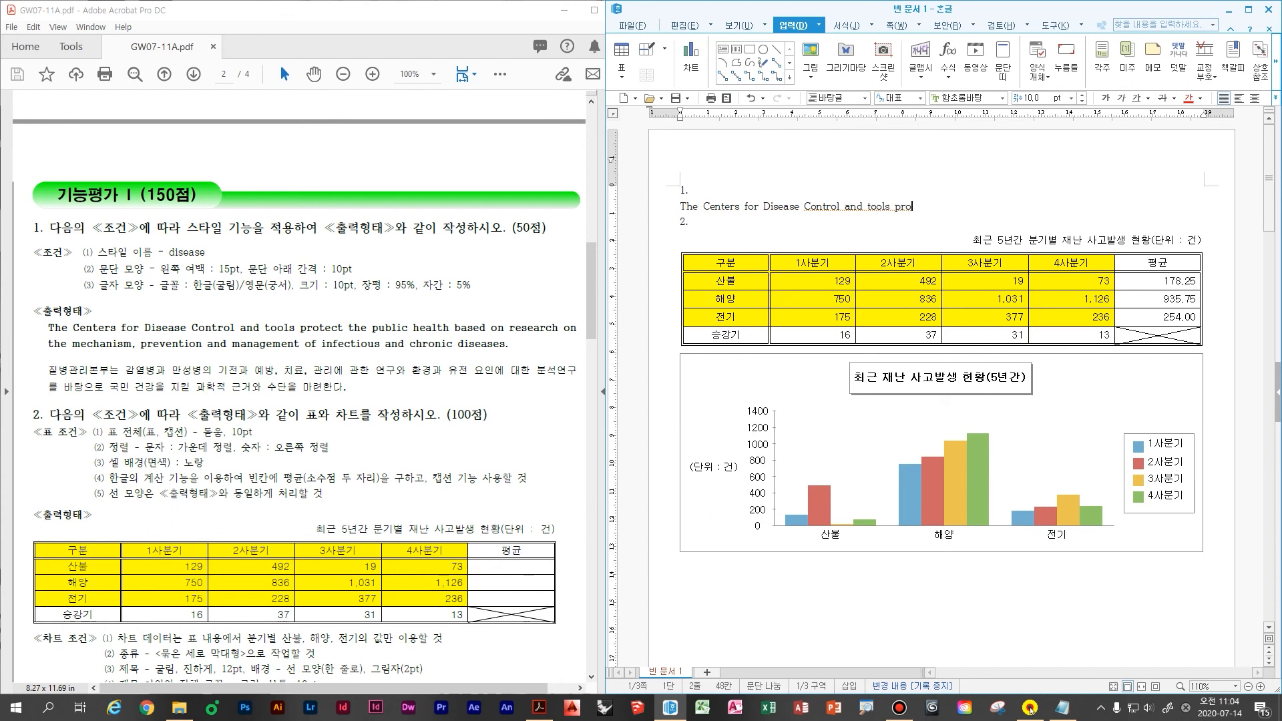
{"action": "type", "text": "tect the public h"}
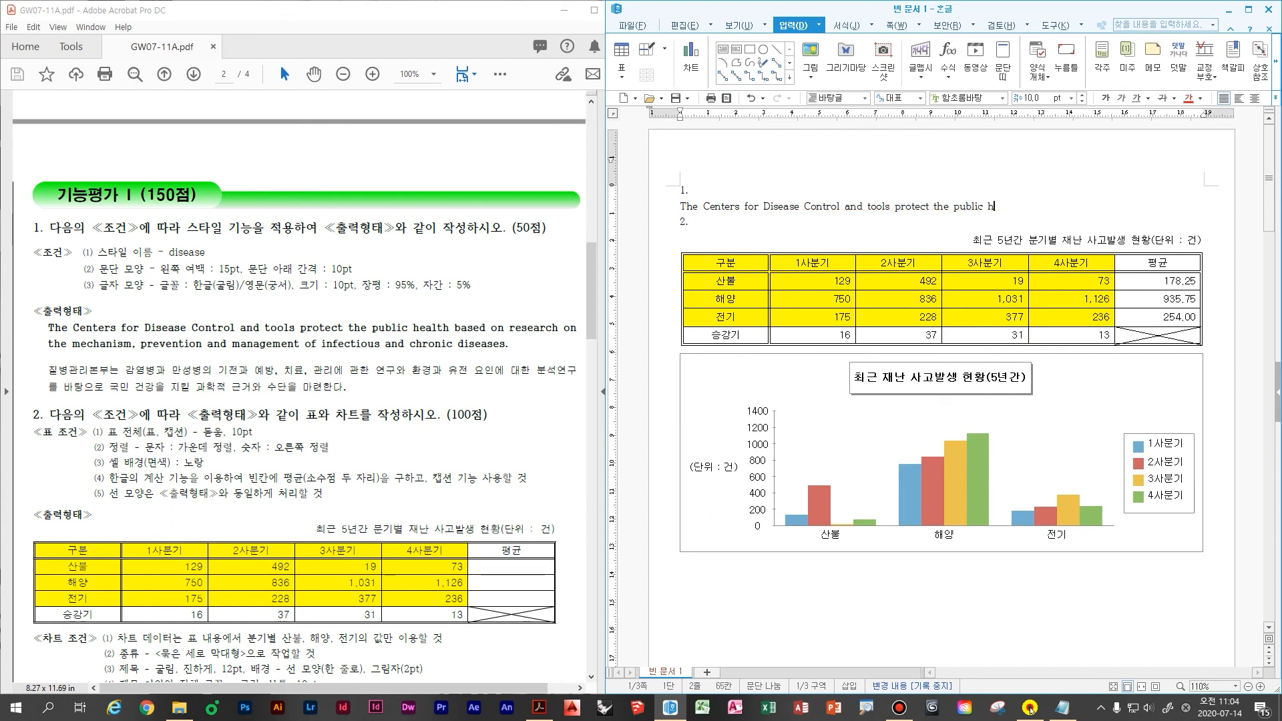
{"action": "type", "text": "ealth based on resea"}
{"action": "key", "text": "BackSpace"}
{"action": "type", "text": "earch onm"}
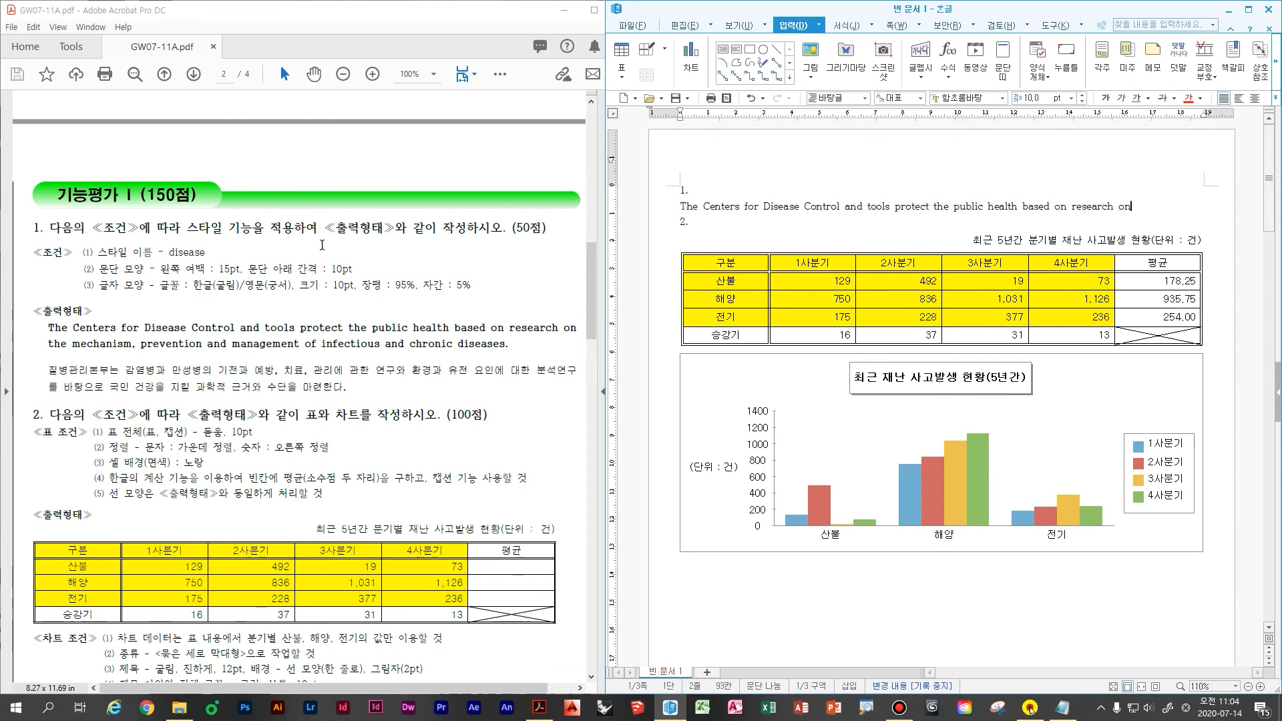
- Finish the English sentence following the exam PDF, from "the mechanism, prevention" through "infectious and chronic diseases"
{"action": "left_click", "coordinate": [349, 255]}
{"action": "scroll", "coordinate": [350, 255], "scroll_direction": "down", "scroll_amount": 1}
{"action": "left_click", "coordinate": [1173, 212]}
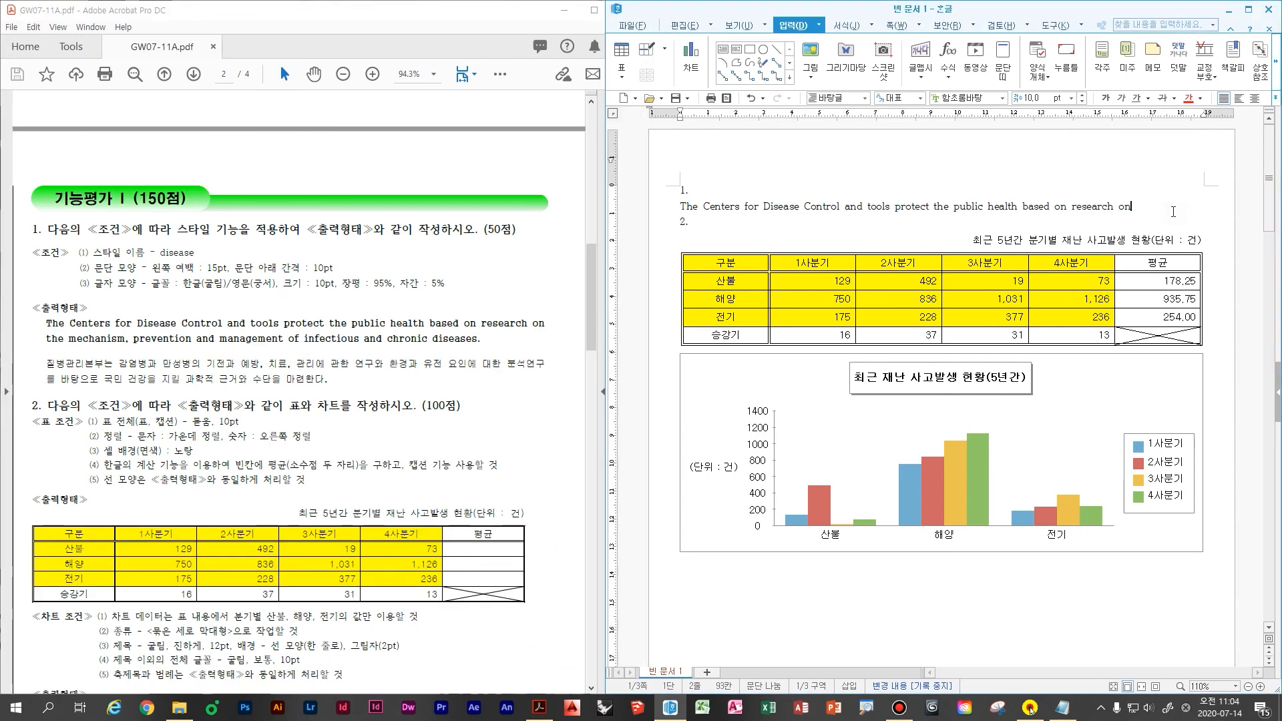
{"action": "type", "text": "the mech"}
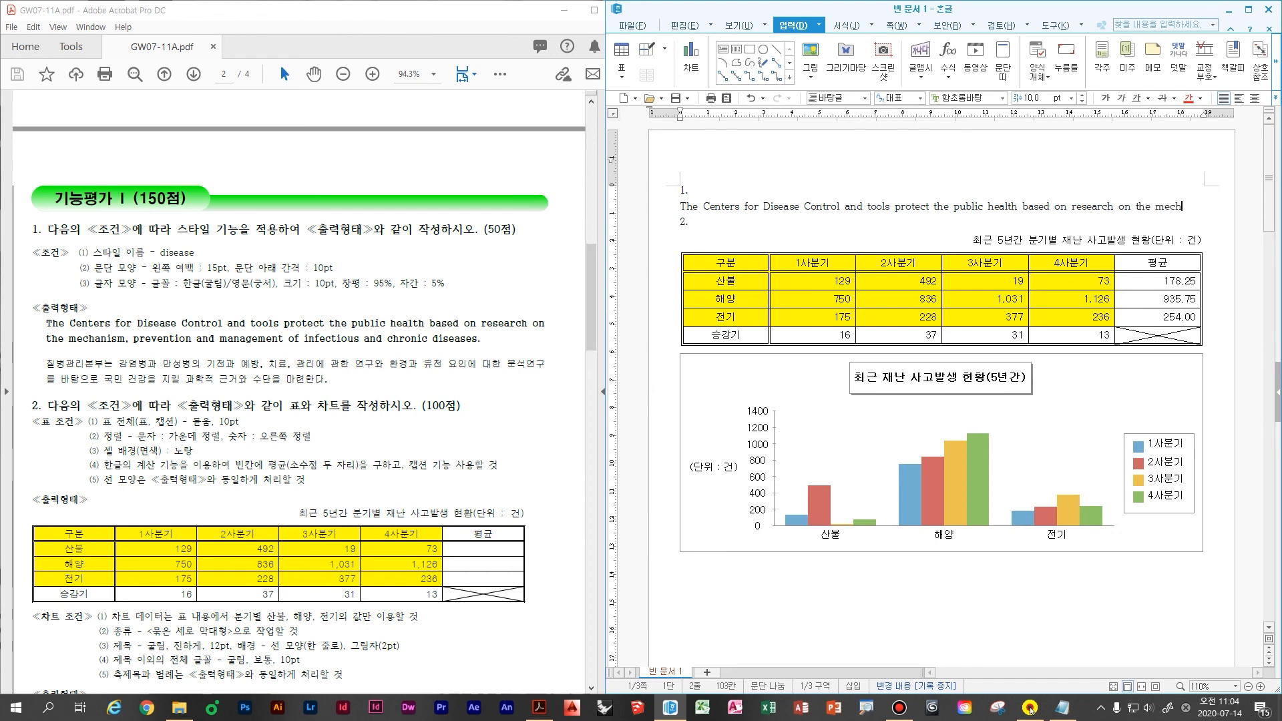
{"action": "type", "text": "anism, p"}
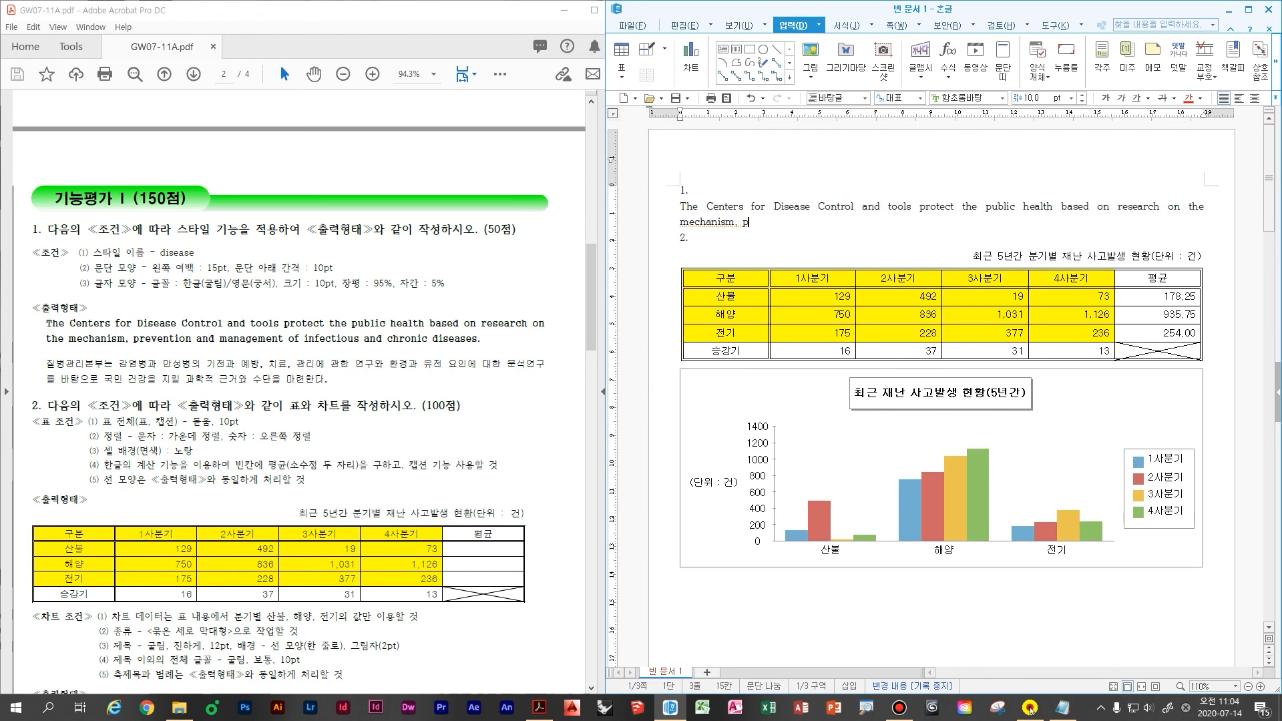
{"action": "type", "text": "revention and man"}
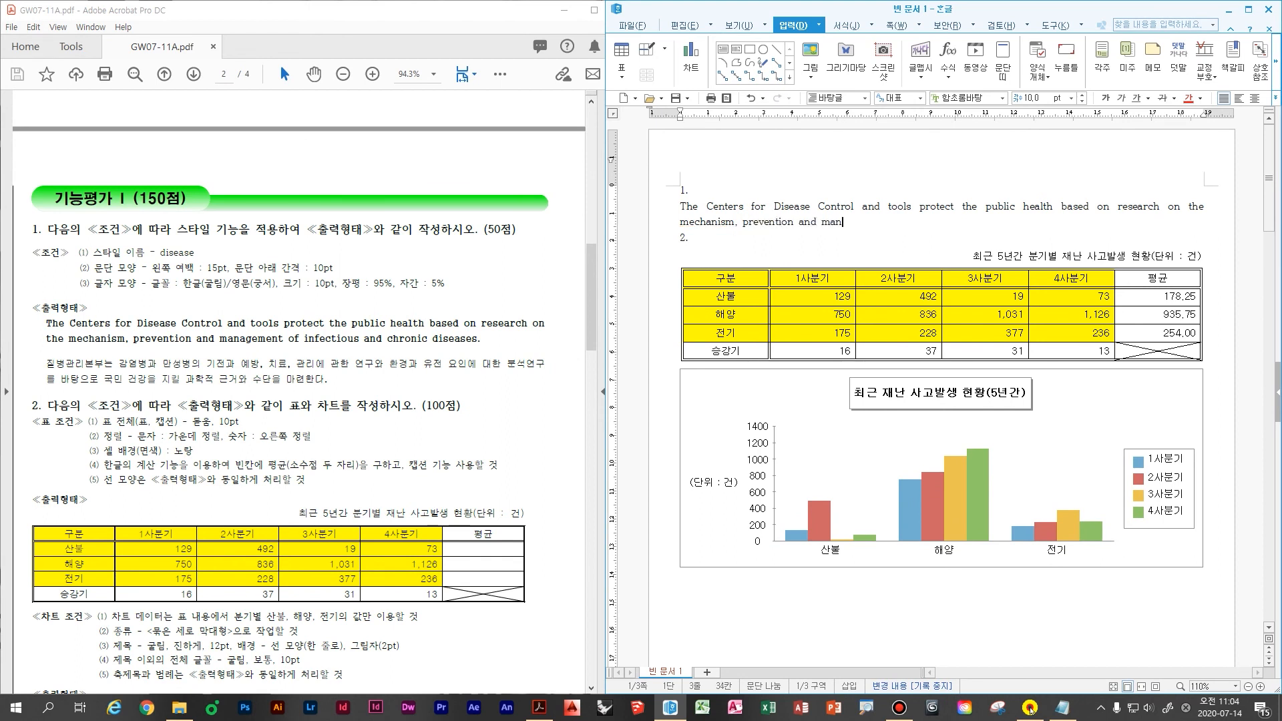
{"action": "type", "text": "agemnet of infectious and c"}
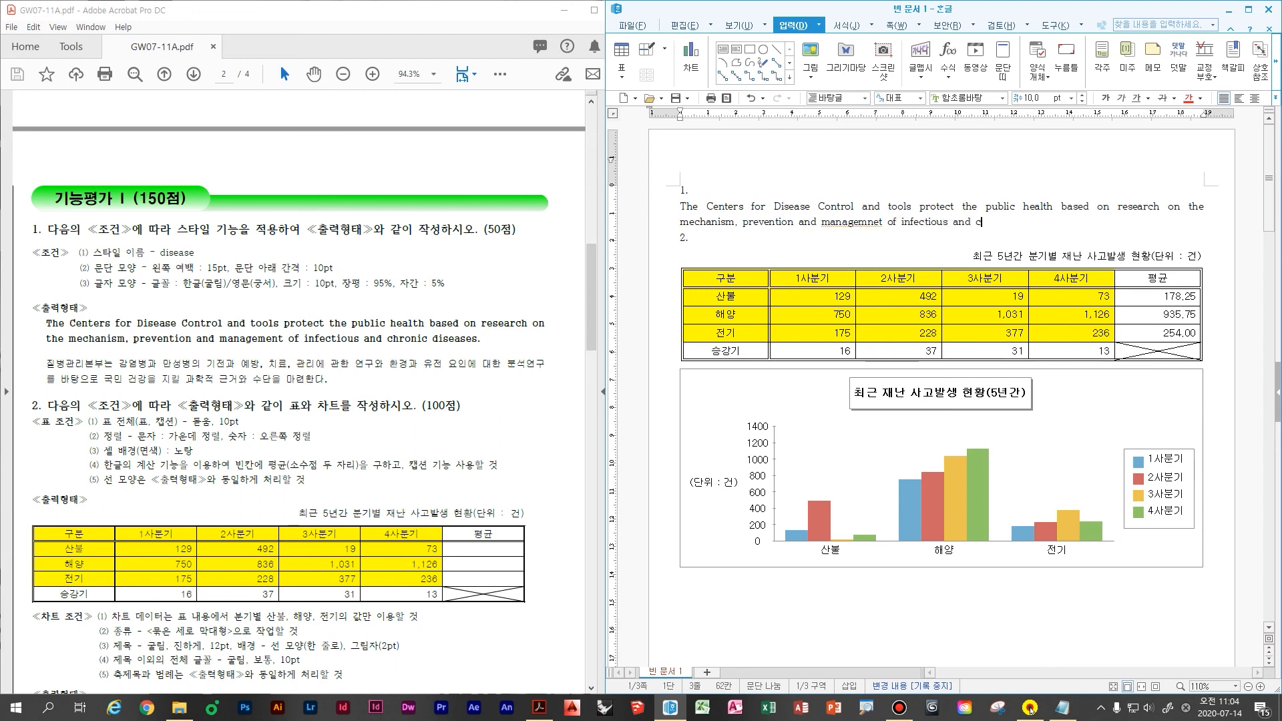
{"action": "type", "text": "hronic diseases"}
- Correct the misspelled word "managemnet" in the English paragraph to "management"
{"action": "scroll", "coordinate": [1024, 253], "scroll_direction": "up", "scroll_amount": 2}
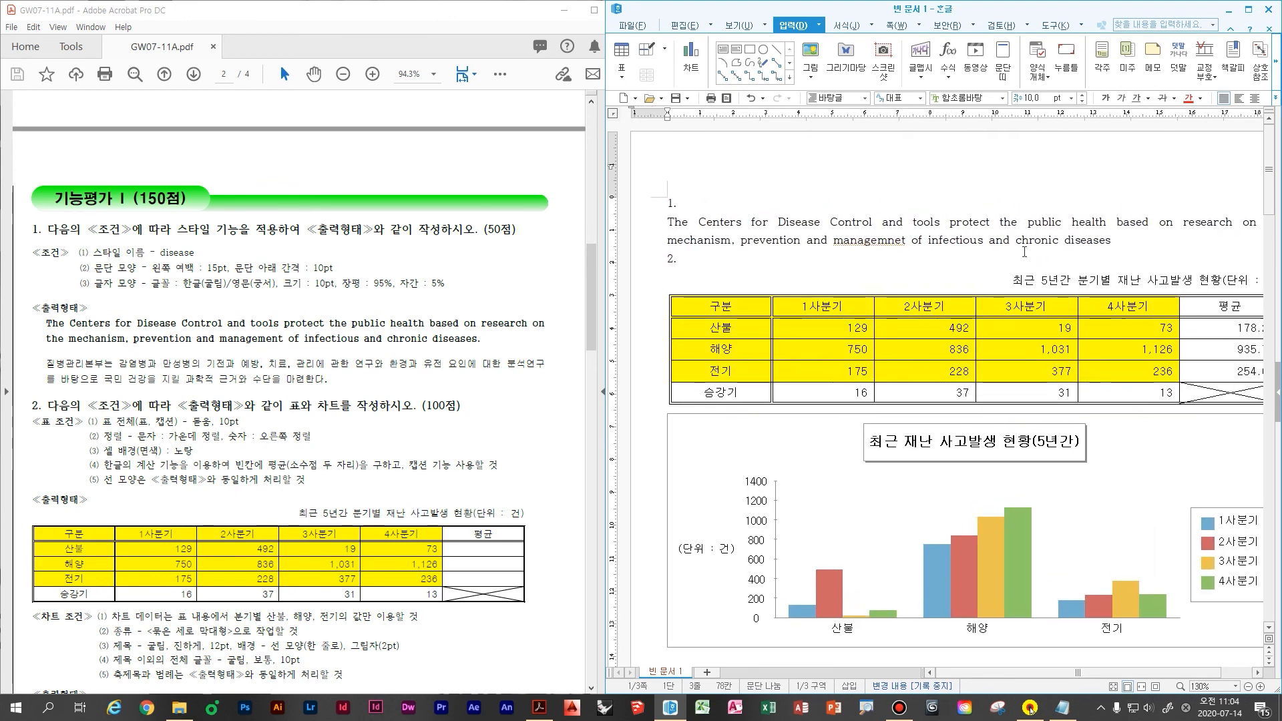
{"action": "scroll", "coordinate": [1024, 252], "scroll_direction": "up", "scroll_amount": 1}
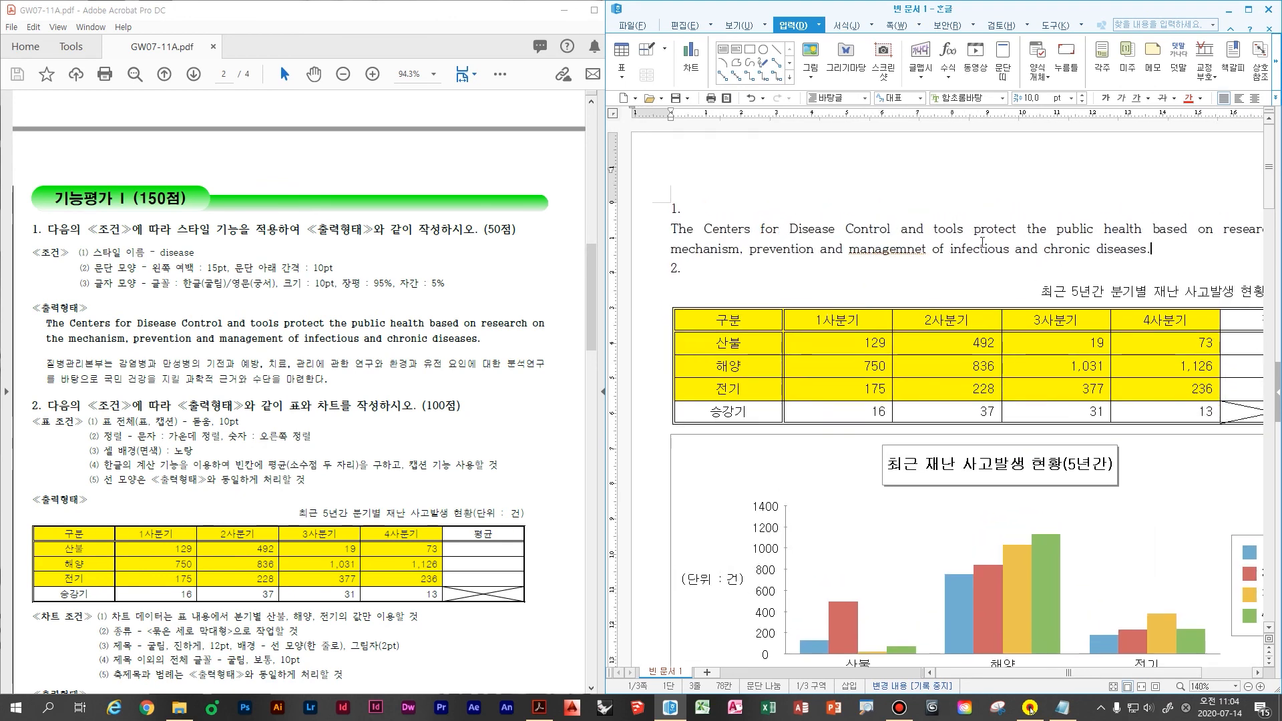
{"action": "left_click", "coordinate": [982, 243]}
{"action": "scroll", "coordinate": [947, 250], "scroll_direction": "up", "scroll_amount": 1}
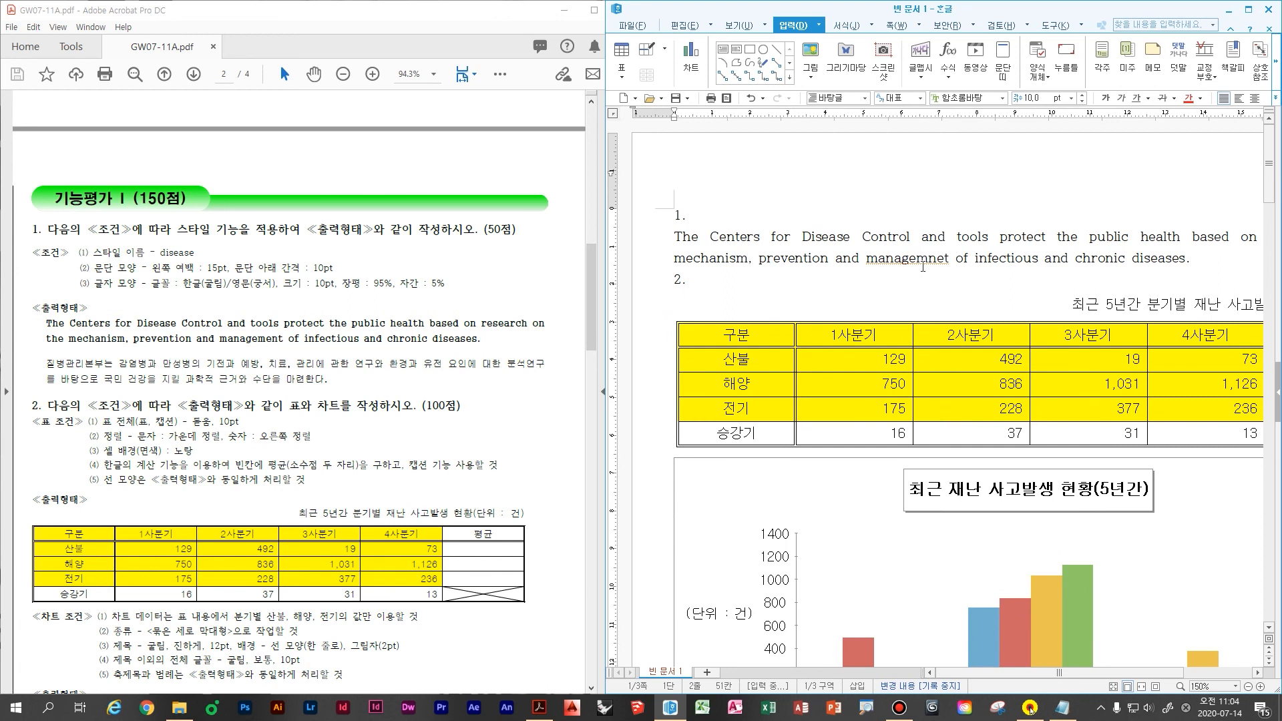
{"action": "left_click", "coordinate": [924, 266]}
{"action": "key", "text": "Delete"}
{"action": "type", "text": "n"}
{"action": "key", "text": "Down"}
{"action": "scroll", "coordinate": [1145, 235], "scroll_direction": "down", "scroll_amount": 3}
{"action": "key", "text": "Home"}
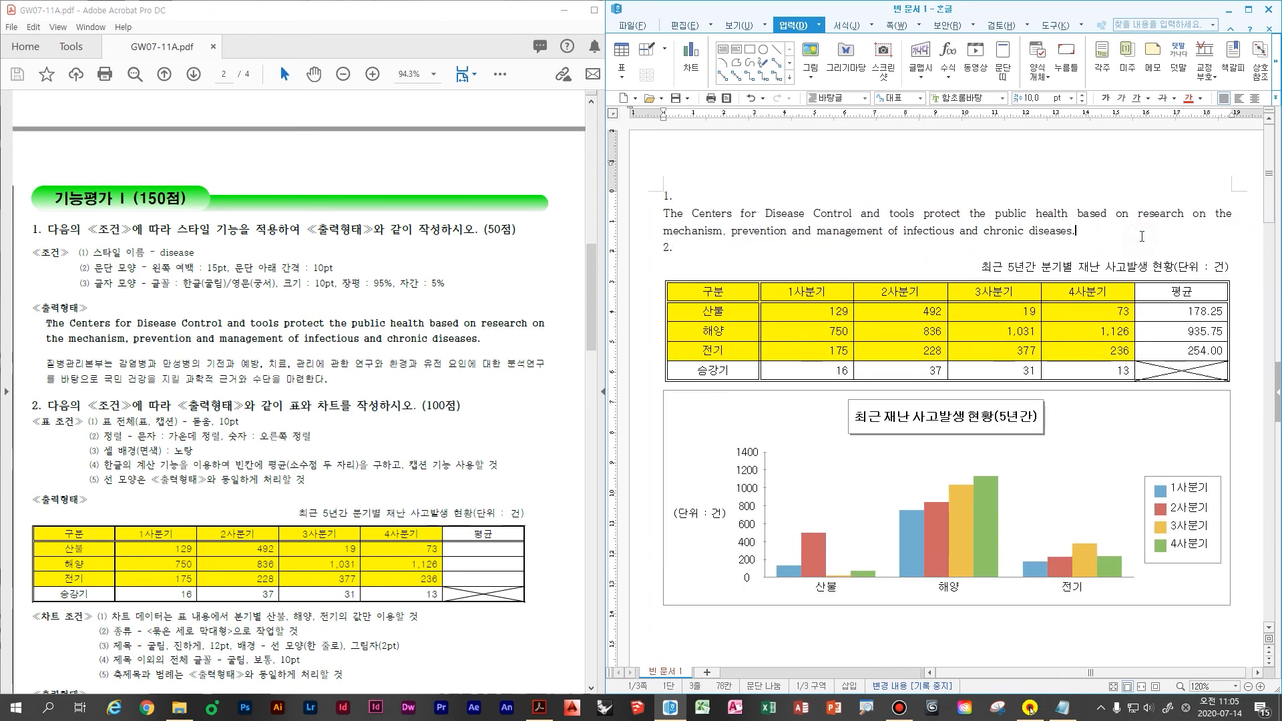
- Start a new paragraph with "질병관리본부는 감염병과 만성병의 기전과 예방, 치료, 관리에 관한 연구와 환경과 유전 요인에 대한 분석"
{"action": "key", "text": "Return"}
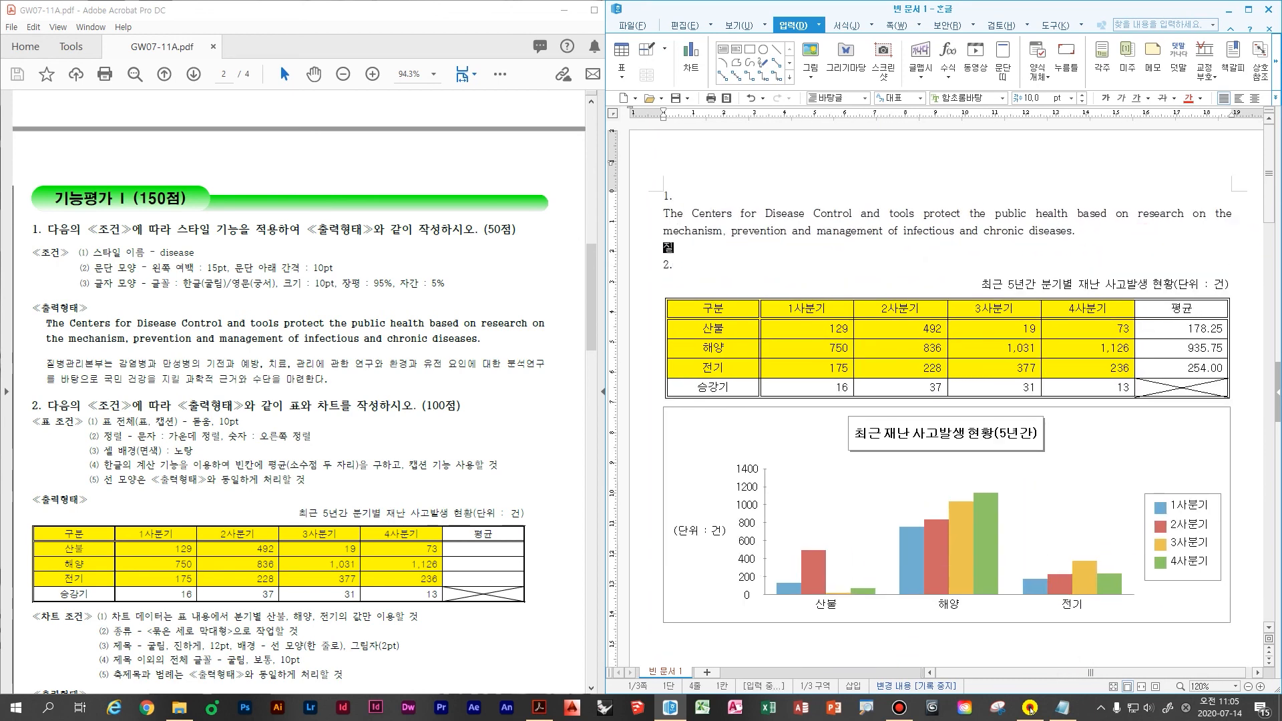
{"action": "type", "text": "질병관리"}
{"action": "type", "text": "본부는 감염"}
{"action": "type", "text": "병과 만성병의 "}
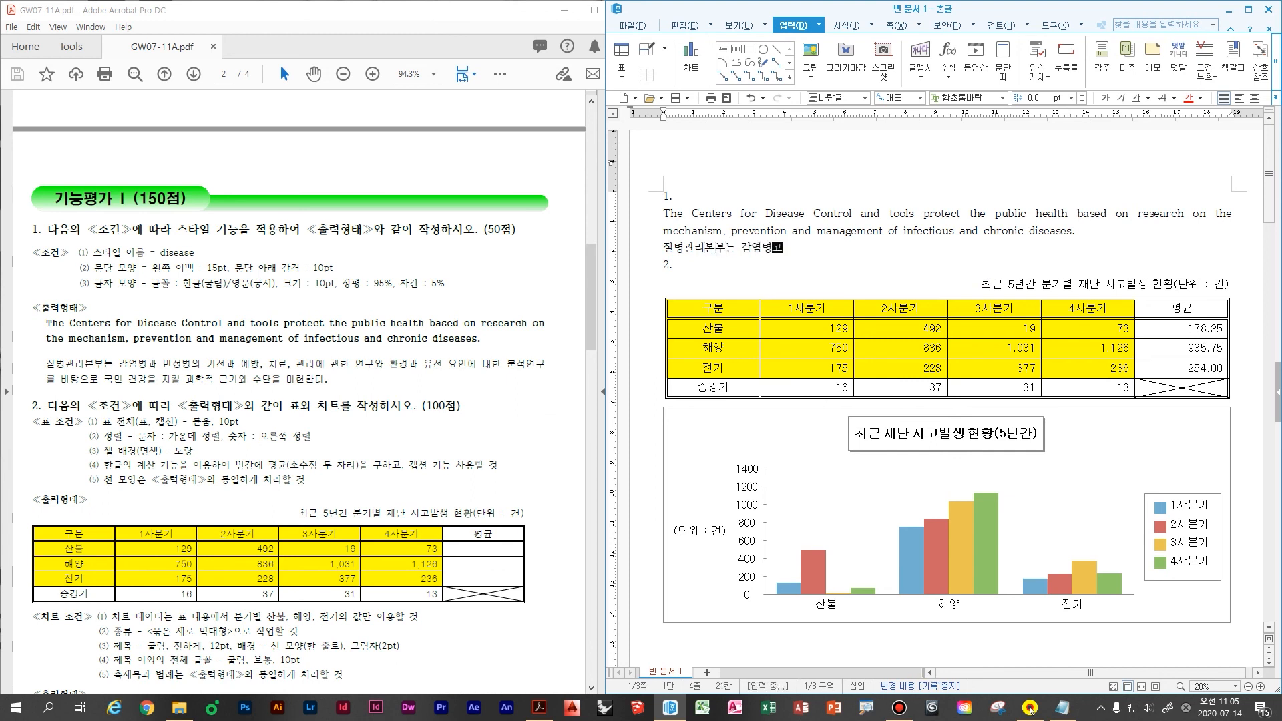
{"action": "type", "text": "기전과 예방, 치료,"}
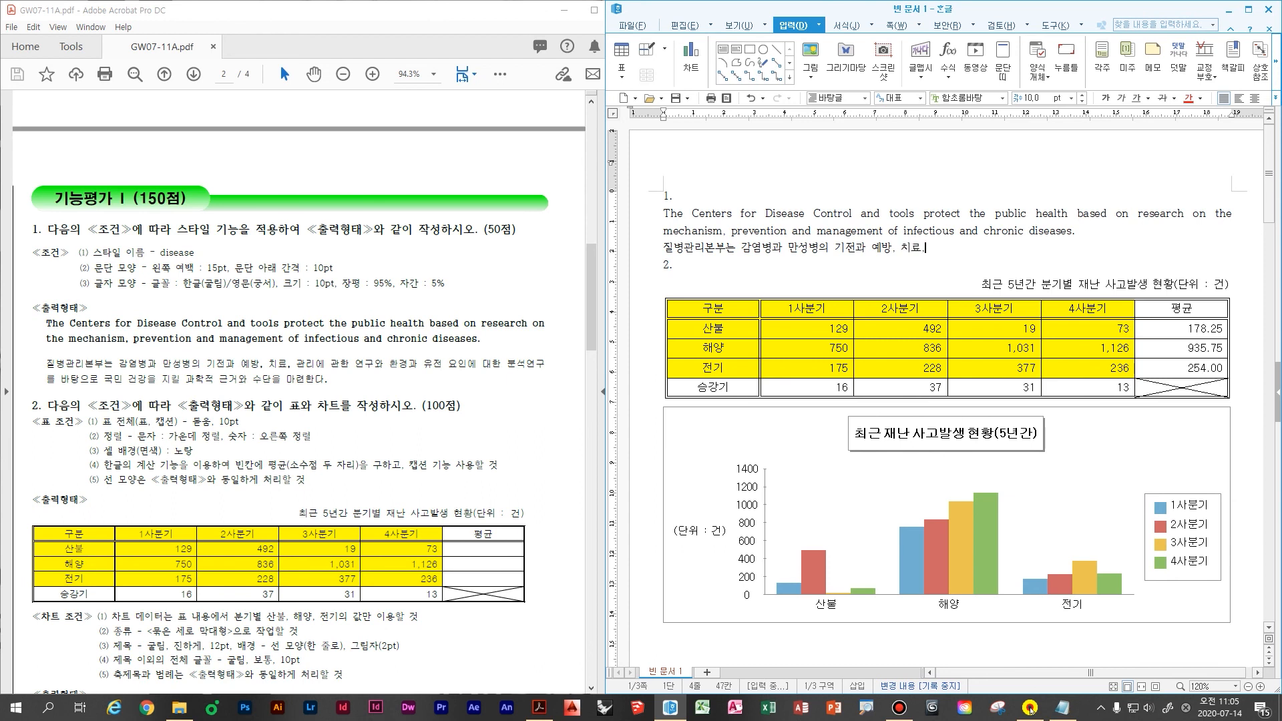
{"action": "type", "text": " 관리에 관한 연구와 환경과 유"}
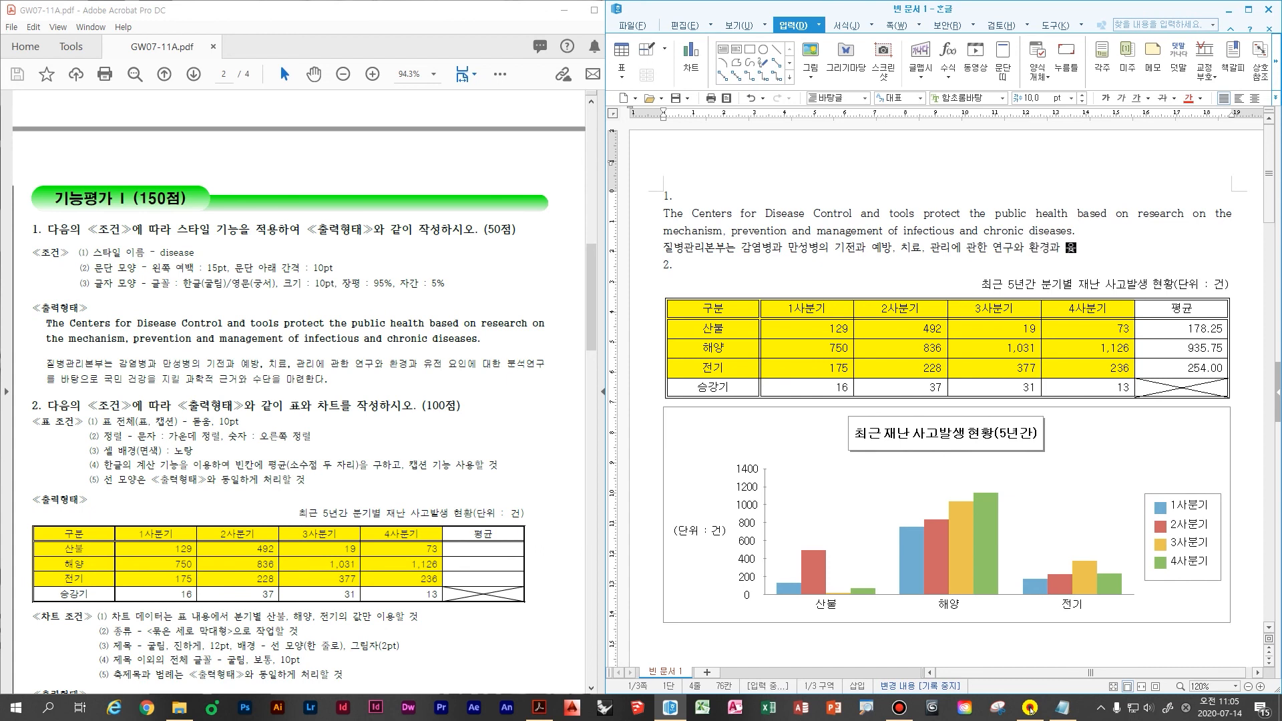
{"action": "type", "text": "전 요인에 대한 분석요규"}
{"action": "key", "text": "BackSpace"}
{"action": "key", "text": "BackSpace"}
{"action": "key", "text": "BackSpace"}
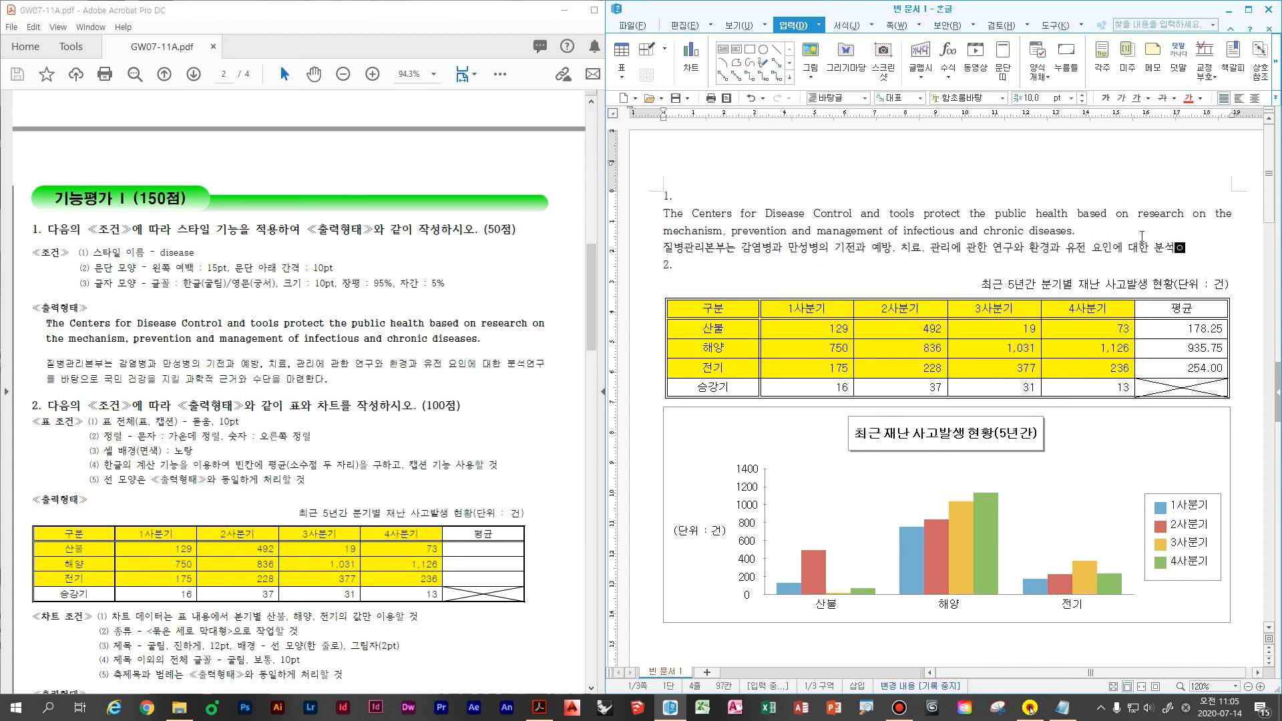
- Complete the Korean paragraph with "연구를 바탕으로 국민 건강을 지킬 과학적 근거와 수단을 마련한다."
{"action": "type", "text": "연구를 ㅂ"}
{"action": "type", "text": "ㅏ탕으로 국민 건강ㅇ"}
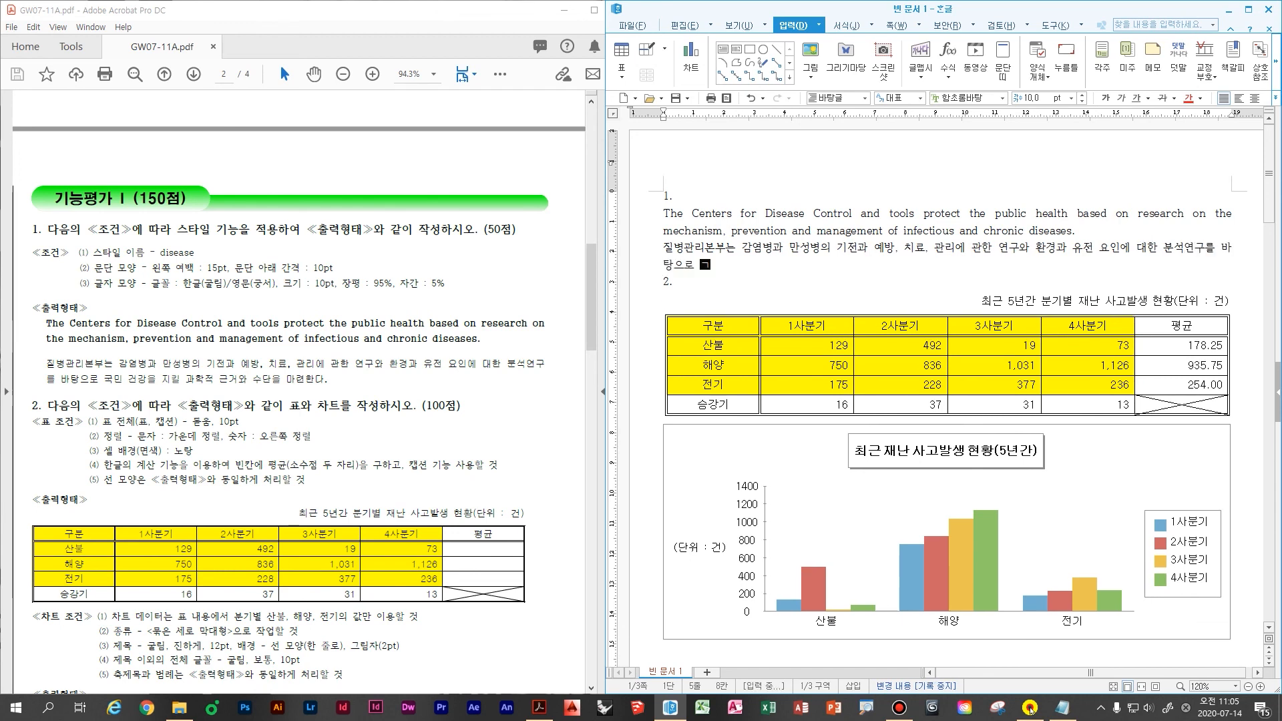
{"action": "type", "text": "ㅡㄹ 지킬 ㅋ과"}
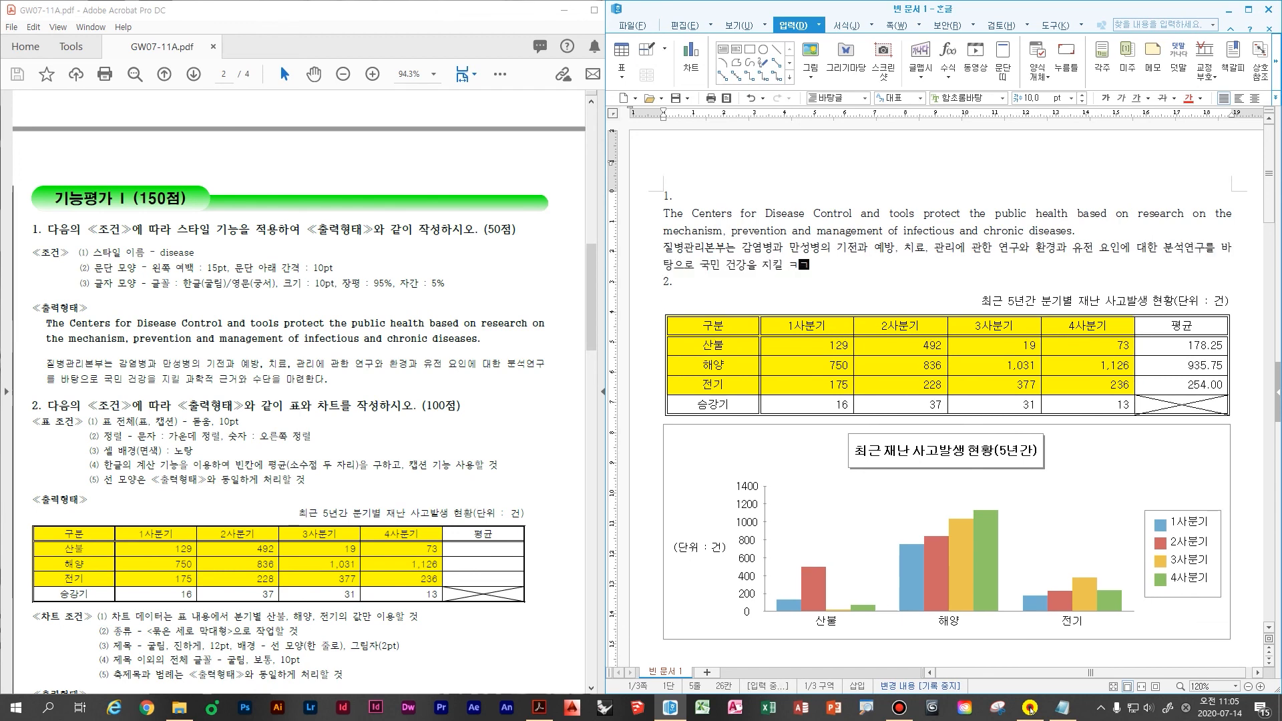
{"action": "type", "text": "학적 근거와"}
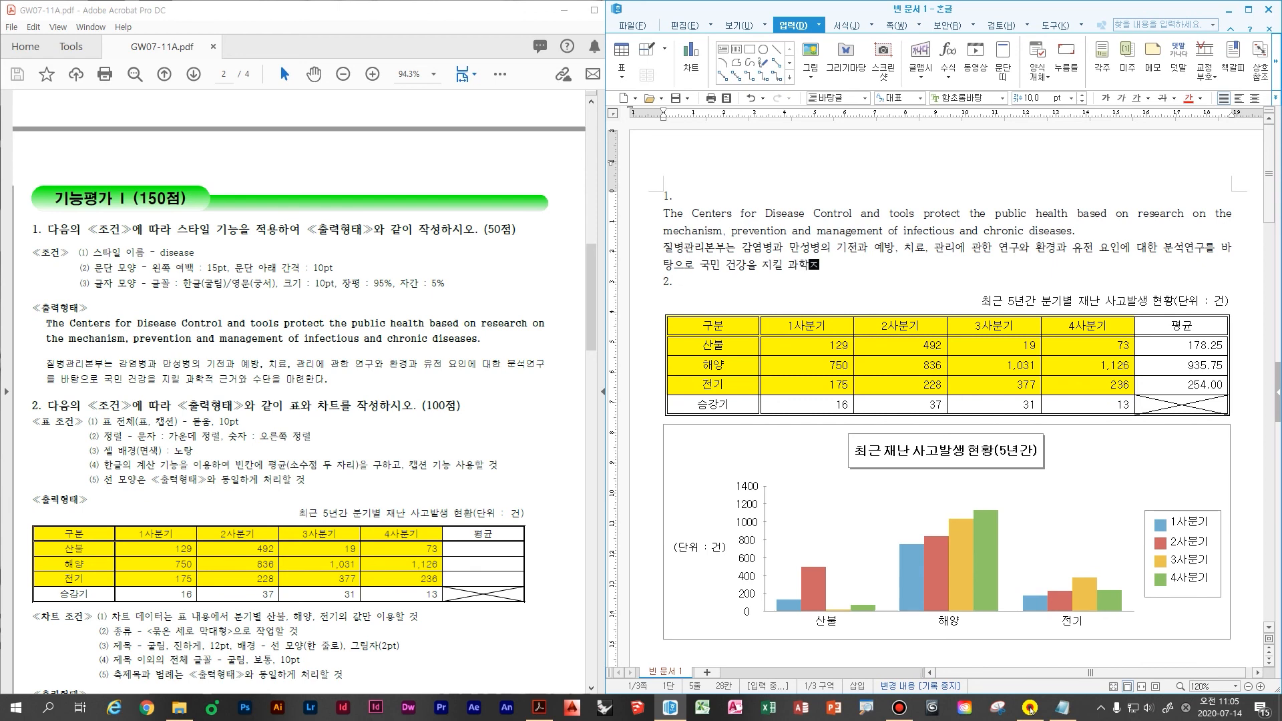
{"action": "type", "text": " 수단을 마련한다."}
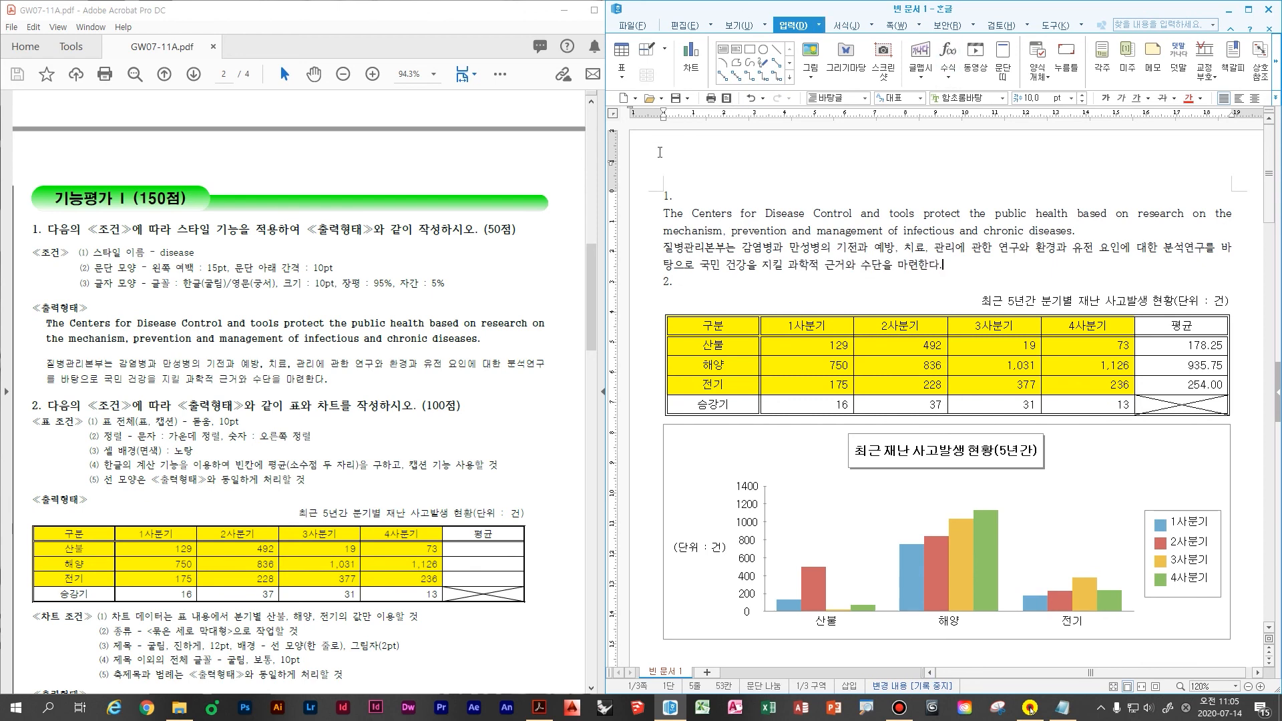
- Select question 1's English and Korean paragraphs and start a new paragraph style named disease
{"action": "left_click_drag", "start_coordinate": [663, 214], "coordinate": [956, 263]}
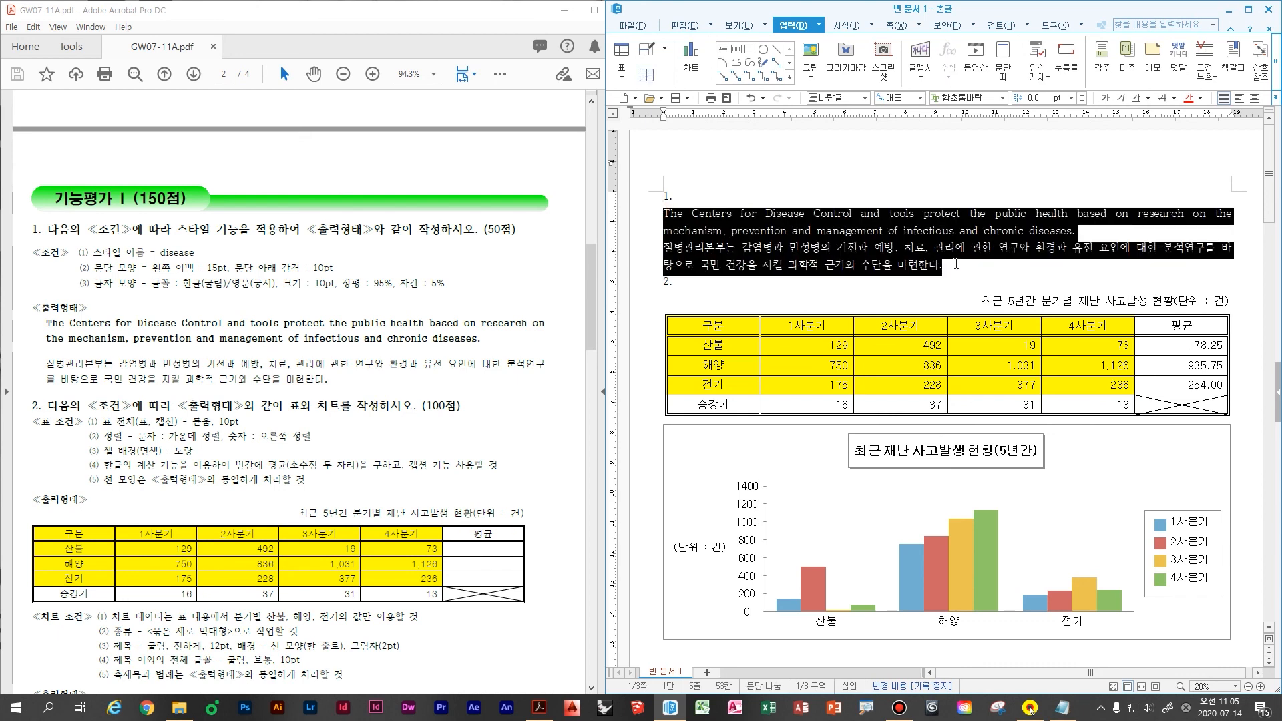
{"action": "key", "text": "F6"}
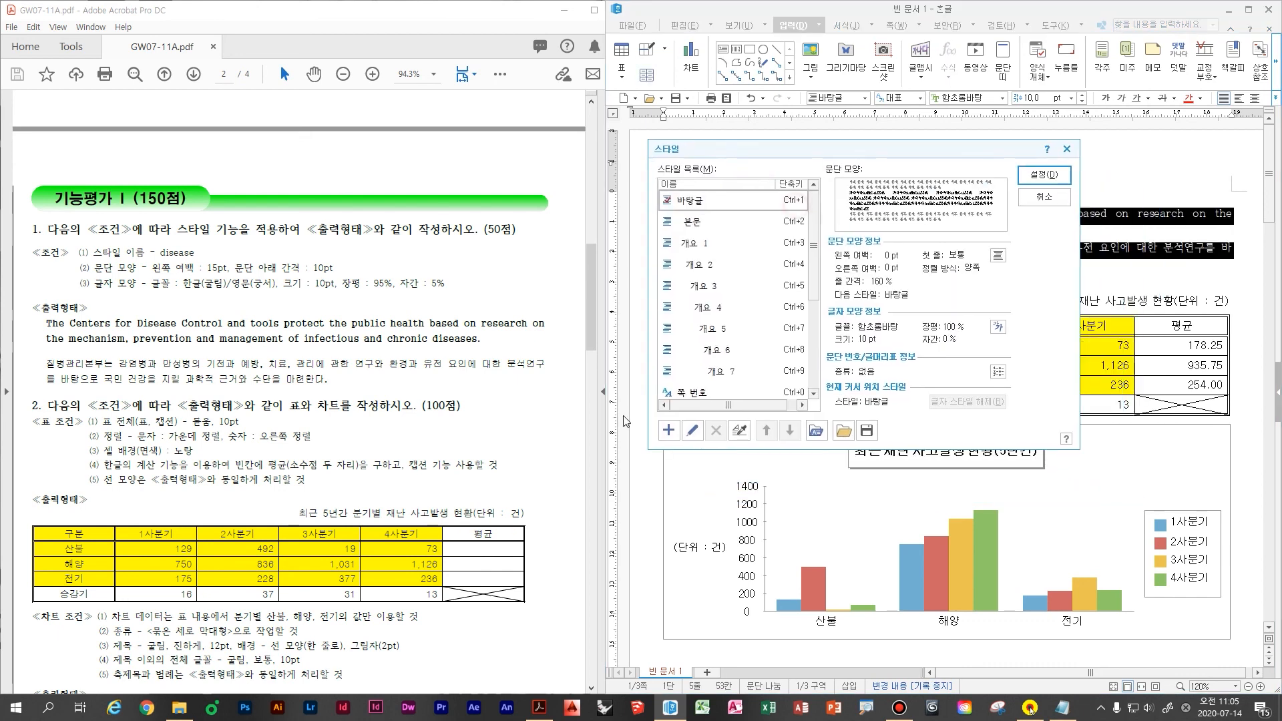
{"action": "left_click", "coordinate": [668, 430]}
{"action": "type", "text": "ㅇ"}
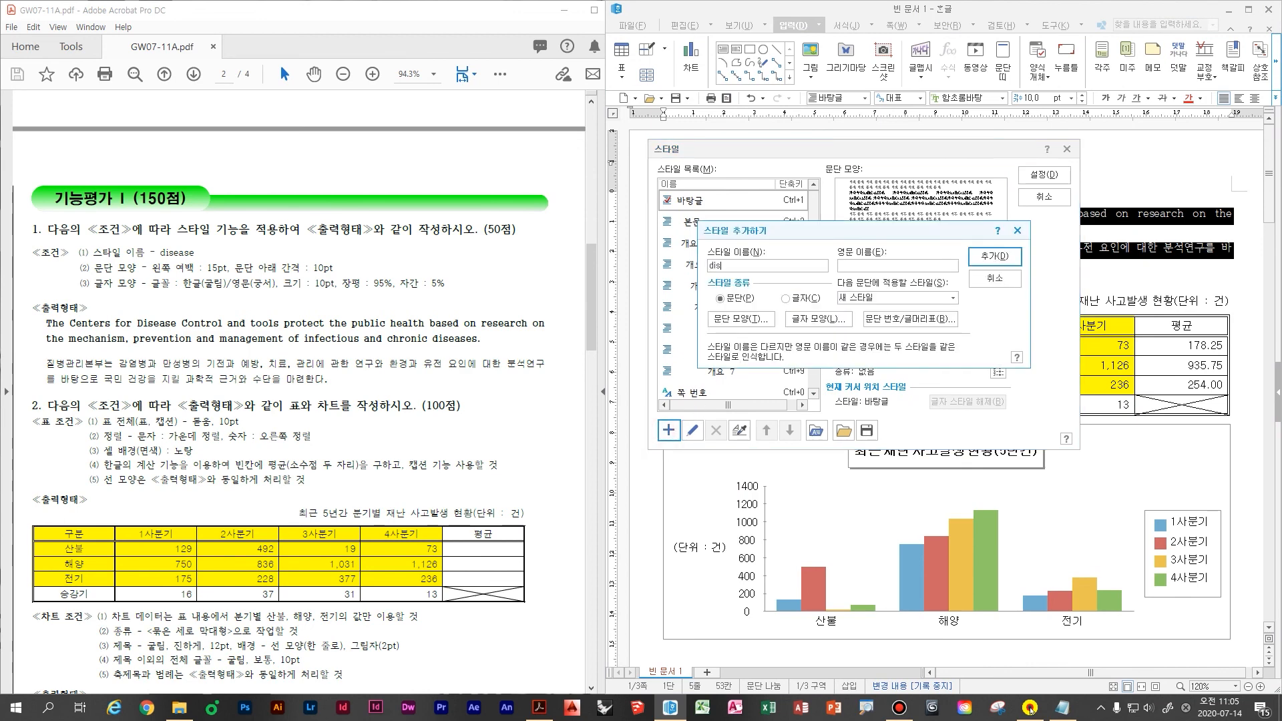
{"action": "key", "text": "BackSpace"}
{"action": "key", "text": "BackSpace"}
{"action": "key", "text": "BackSpace"}
{"action": "type", "text": "se"}
- Set the disease style's paragraph shape to a 15 pt left margin and 10 pt spacing below the paragraph
{"action": "left_click", "coordinate": [738, 320]}
{"action": "left_click", "coordinate": [774, 227]}
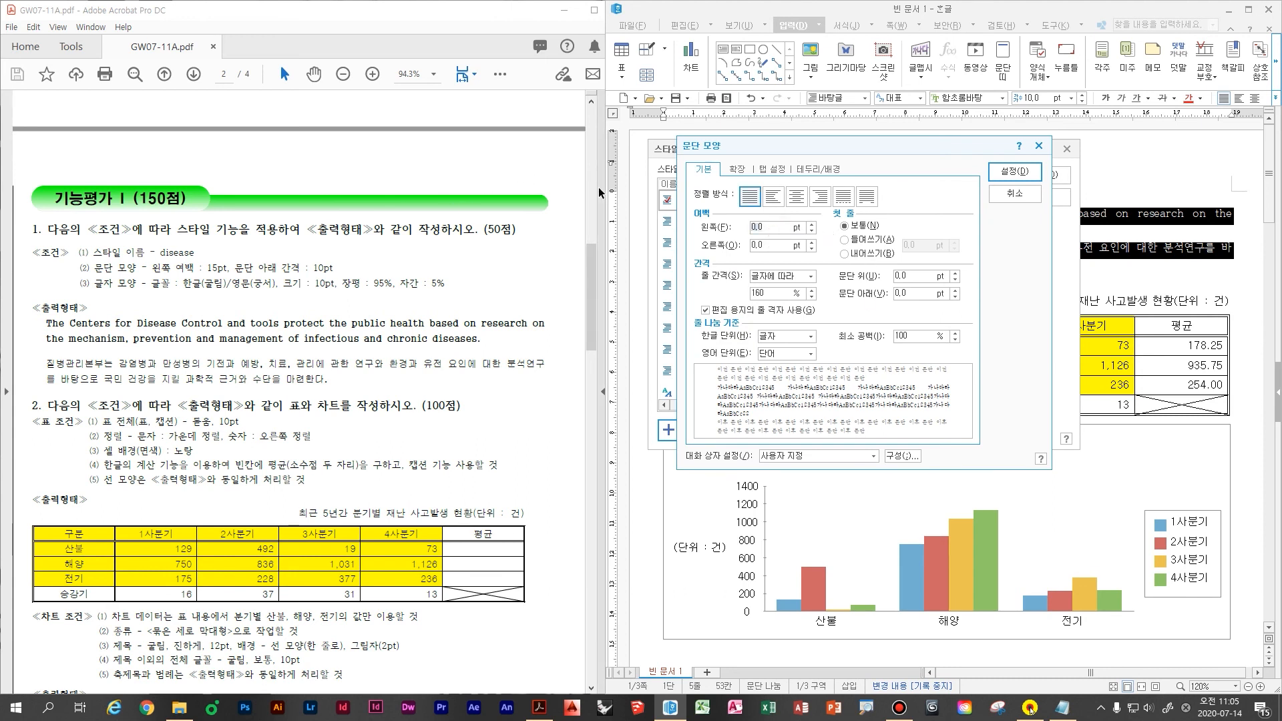
{"action": "type", "text": "15"}
{"action": "key", "text": "Tab"}
{"action": "key", "text": "Tab"}
{"action": "key", "text": "Tab"}
{"action": "key", "text": "Tab"}
{"action": "key", "text": "Tab"}
{"action": "key", "text": "Tab"}
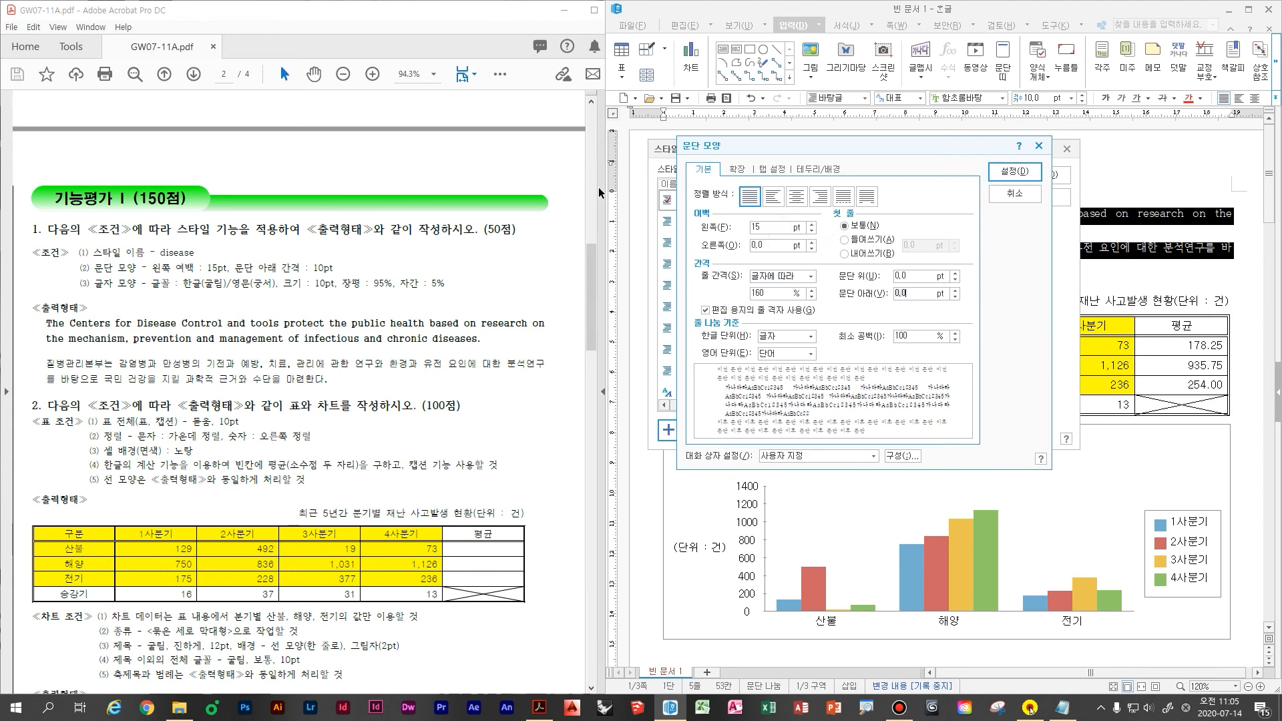
{"action": "type", "text": "10"}
{"action": "key", "text": "Return"}
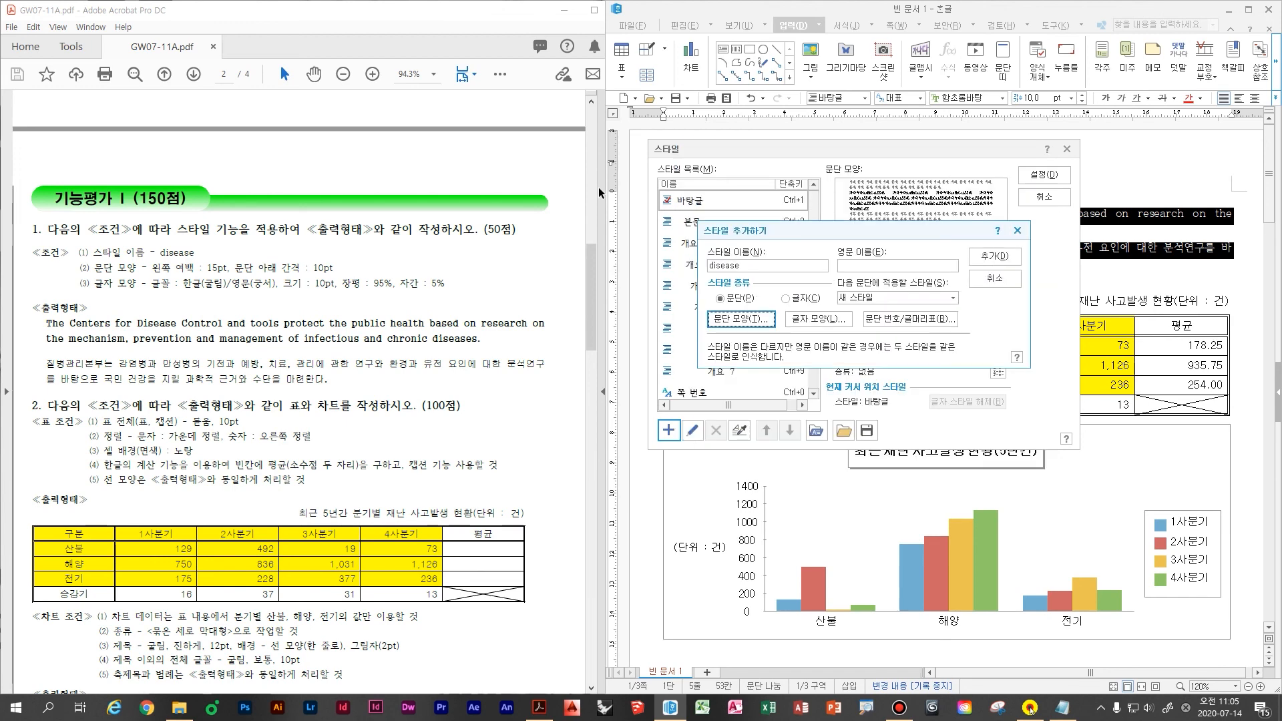
- In the disease style's character shape, set the character width (장평) to 95% and the letter spacing (자간) to 5%
{"action": "left_click", "coordinate": [818, 319]}
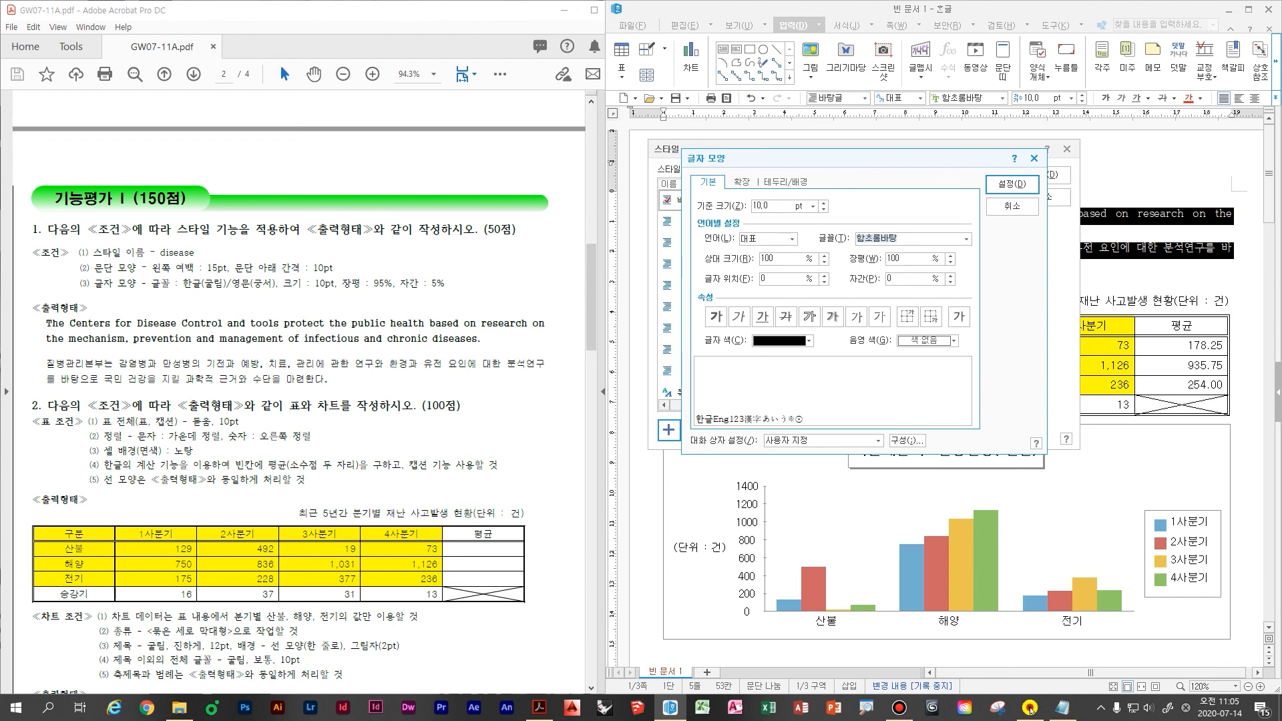
{"action": "mouse_move", "coordinate": [286, 304]}
{"action": "left_mouse_down"}
{"action": "mouse_move", "coordinate": [497, 297]}
{"action": "mouse_move", "coordinate": [249, 263]}
{"action": "mouse_move", "coordinate": [414, 297]}
{"action": "left_mouse_up"}
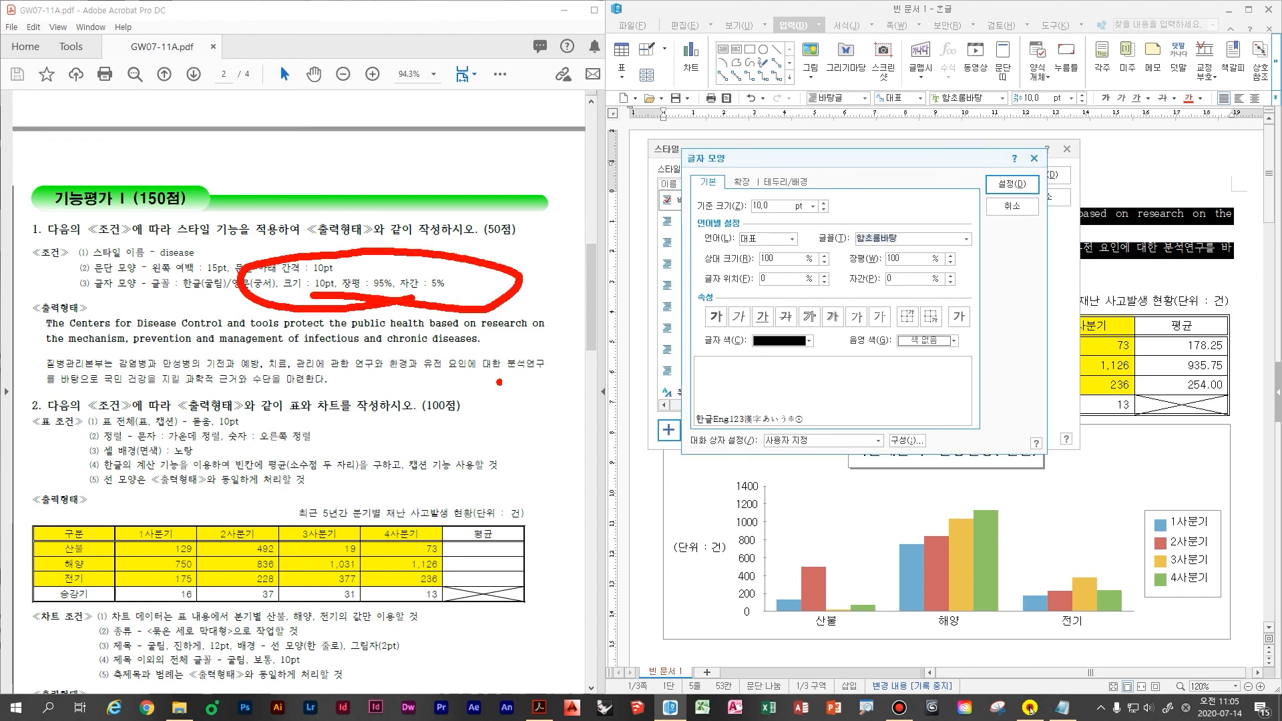
{"action": "key", "text": "Escape"}
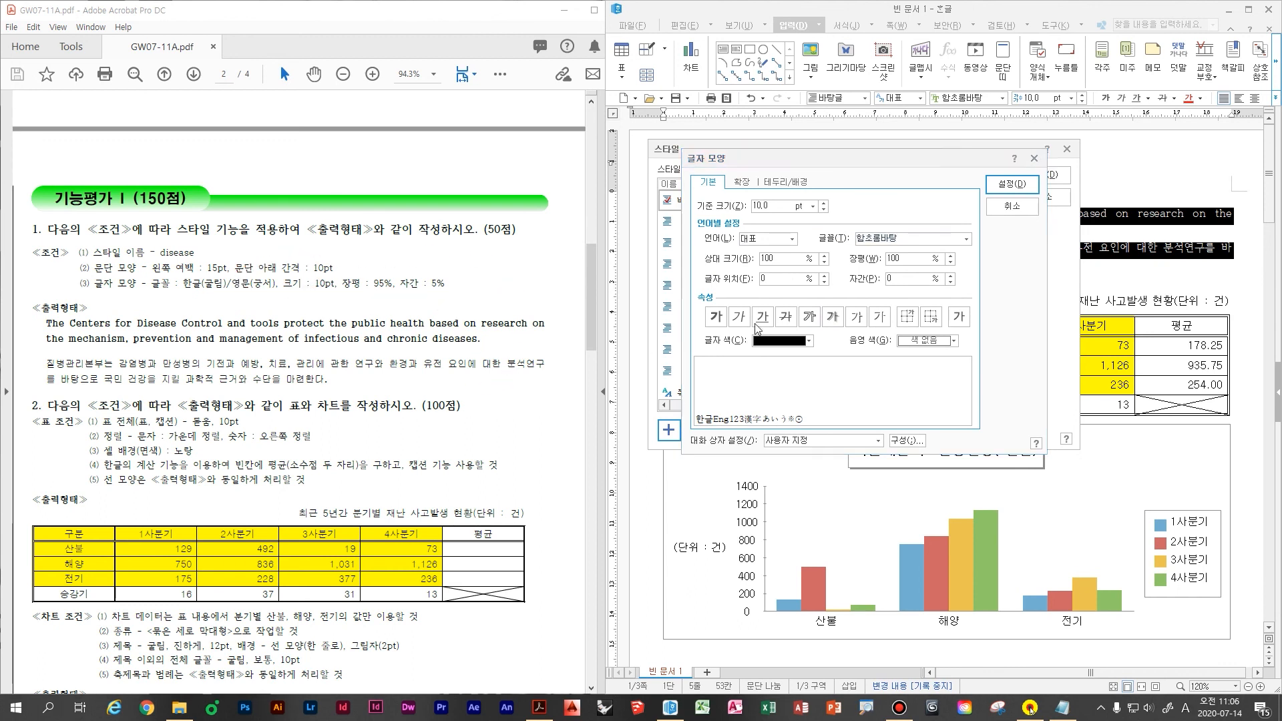
{"action": "left_click_drag", "start_coordinate": [907, 259], "coordinate": [646, 266]}
{"action": "type", "text": "95"}
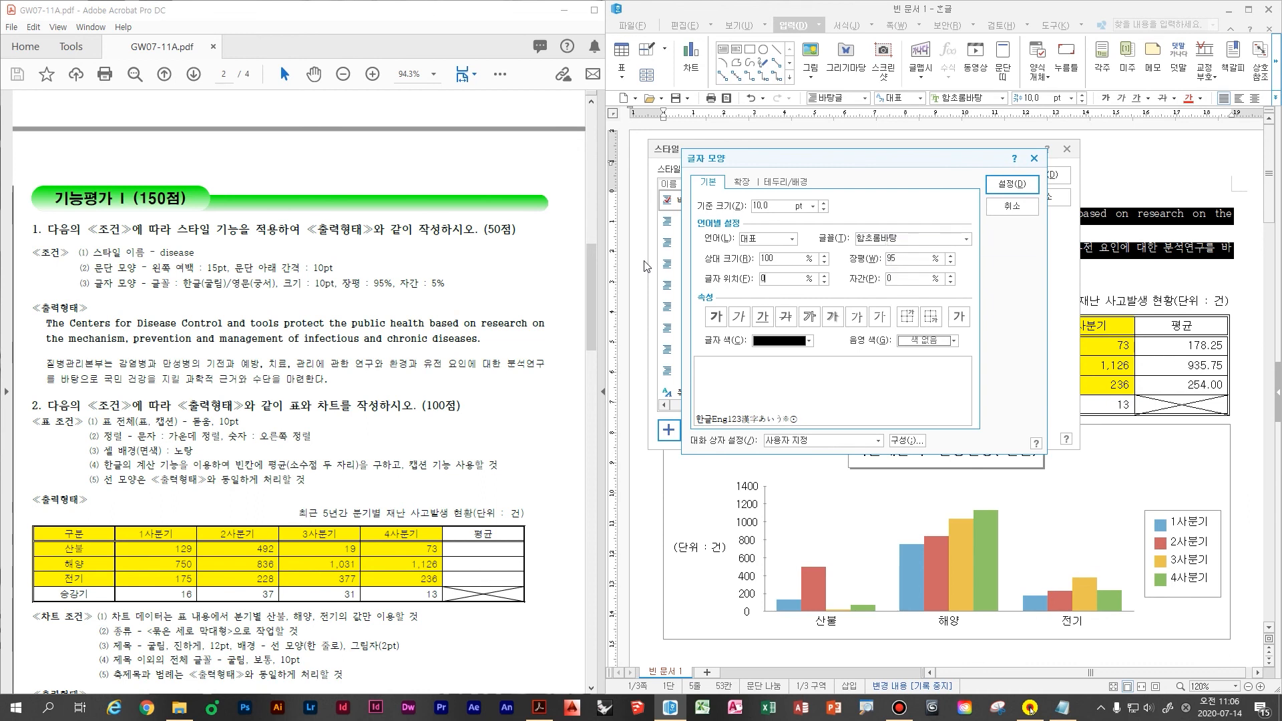
{"action": "key", "text": "Tab"}
{"action": "type", "text": "5"}
- Set the disease style's font for Korean (한글) text to 굴림
{"action": "key", "text": "shift+Tab"}
{"action": "key", "text": "shift+Tab"}
{"action": "key", "text": "alt+Down"}
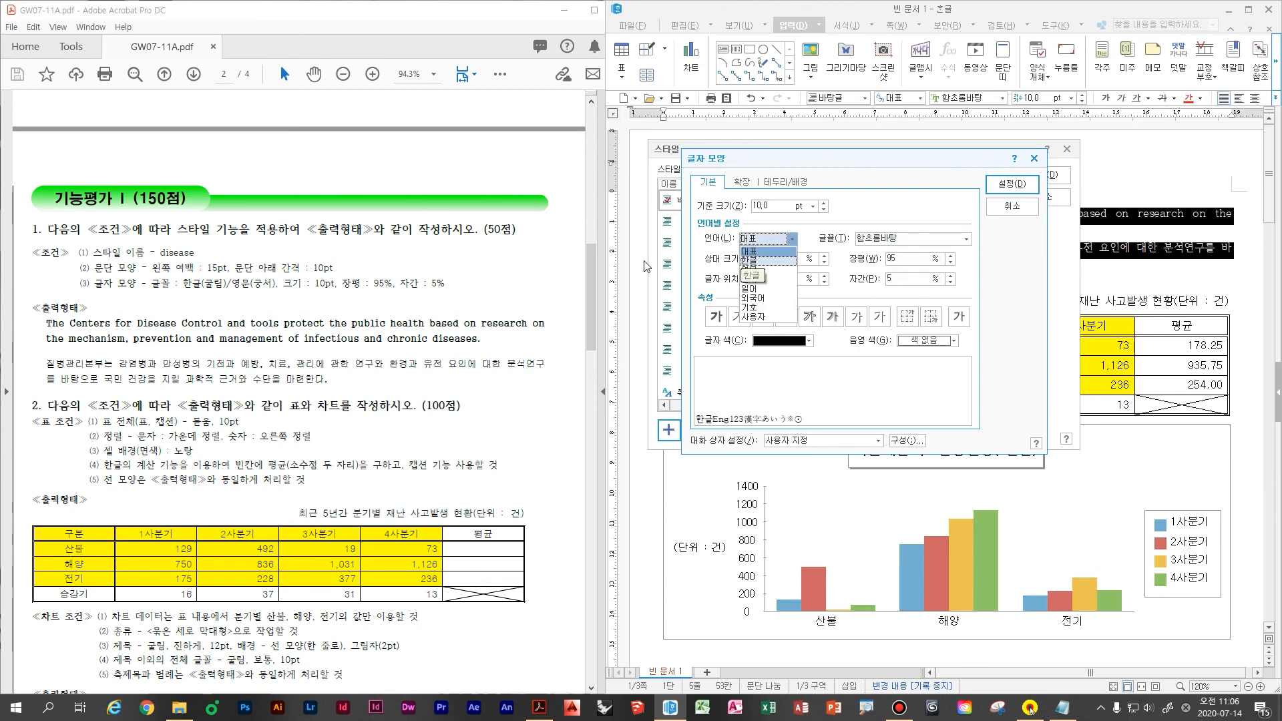
{"action": "key", "text": "Return"}
{"action": "key", "text": "Tab"}
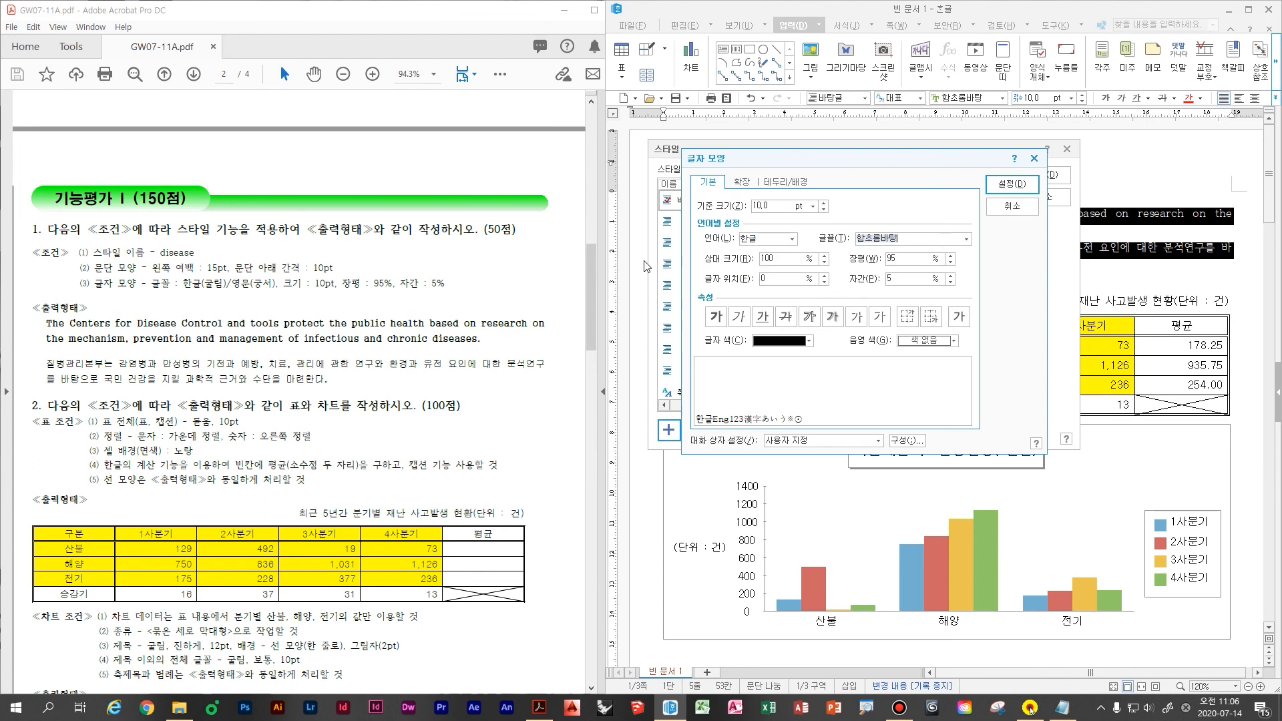
{"action": "type", "text": "굴림"}
{"action": "key", "text": "Tab"}
- Set the disease style's font for English (영문) text to 궁서 and accept the character shape
{"action": "key", "text": "shift+Tab"}
{"action": "key", "text": "shift+Tab"}
{"action": "key", "text": "alt+Down"}
{"action": "key", "text": "Down"}
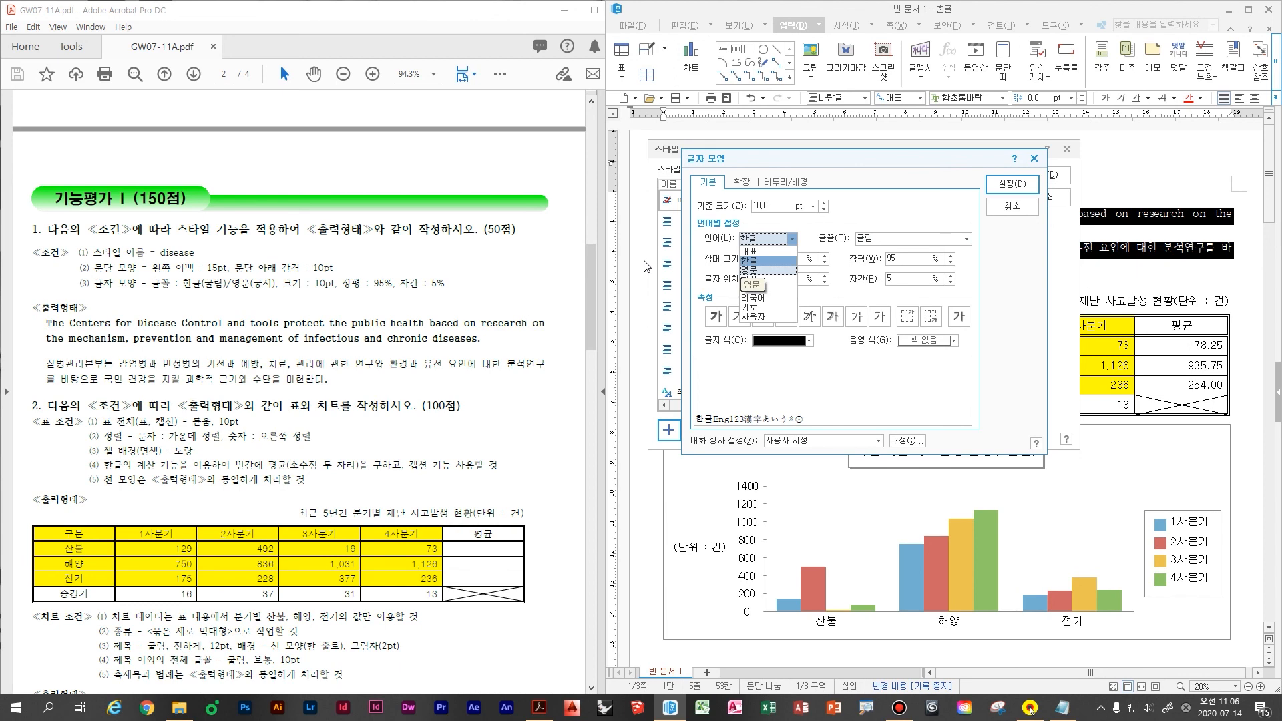
{"action": "key", "text": "Return"}
{"action": "key", "text": "Tab"}
{"action": "type", "text": "궁세"}
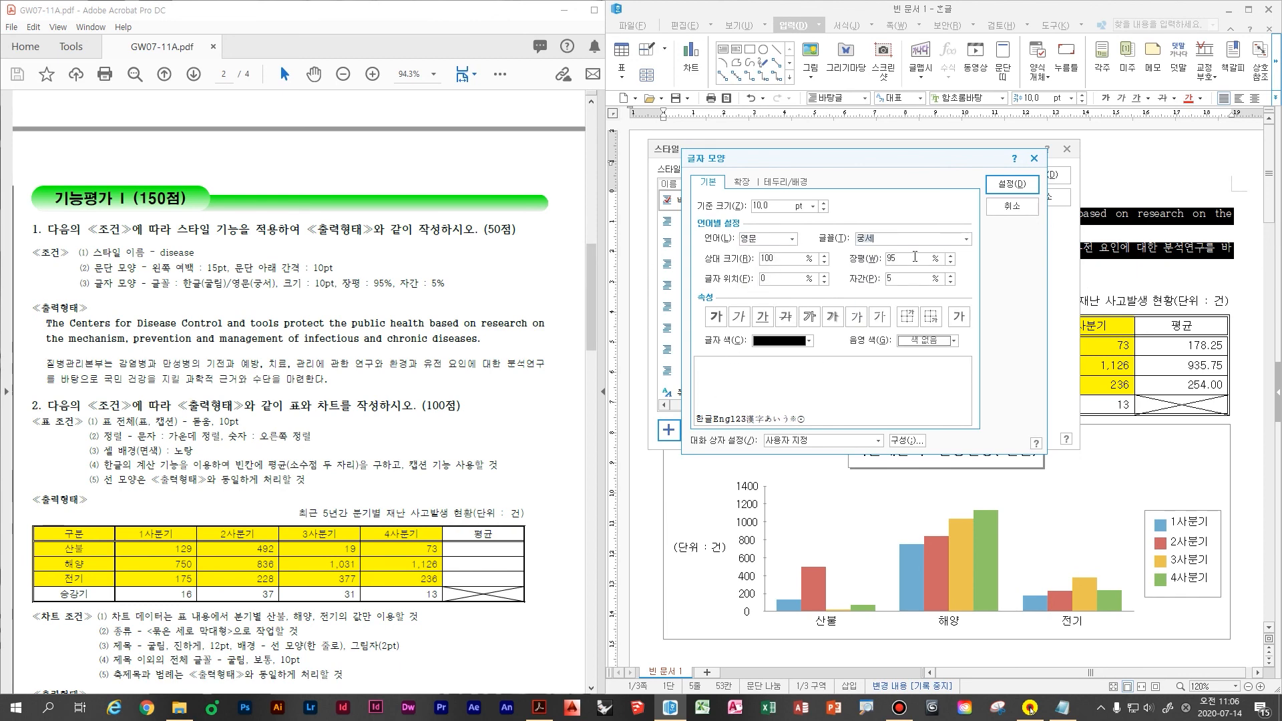
{"action": "left_click", "coordinate": [1014, 185]}
- Add the disease style to the style list and apply it to question 1's two selected paragraphs
{"action": "left_click", "coordinate": [995, 256]}
{"action": "left_click", "coordinate": [1048, 178]}
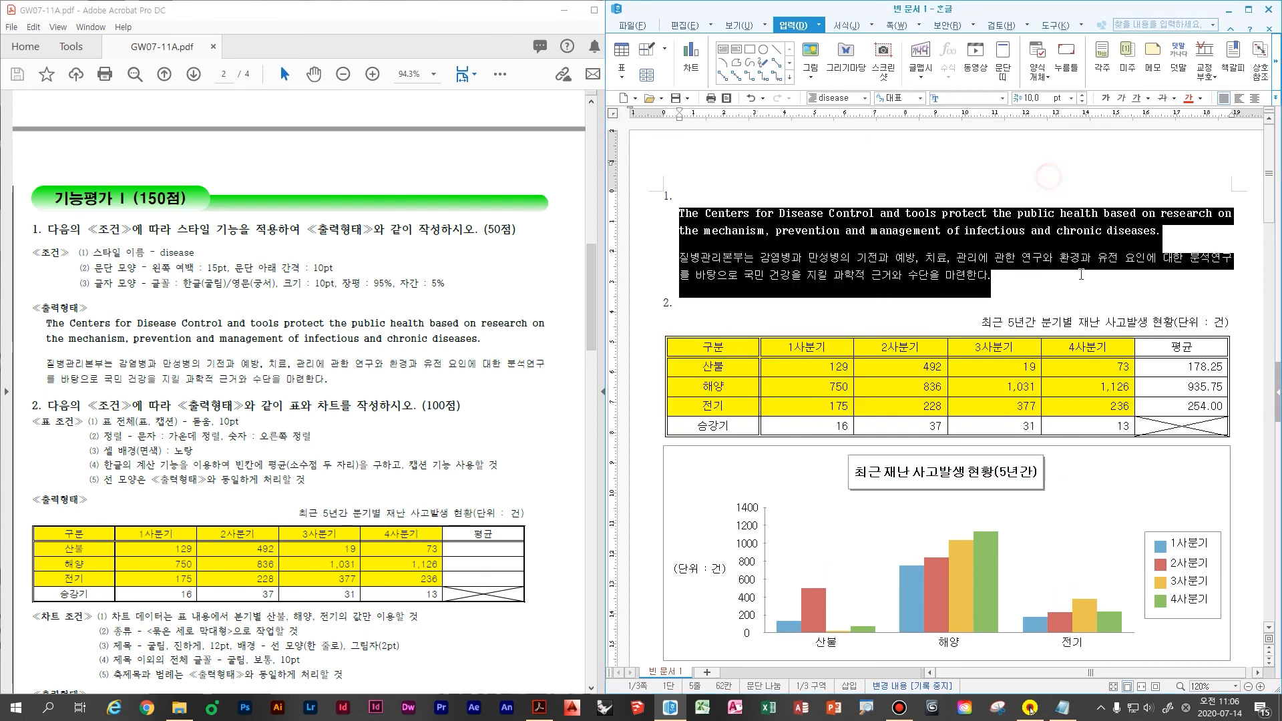
{"action": "key", "text": "Escape"}
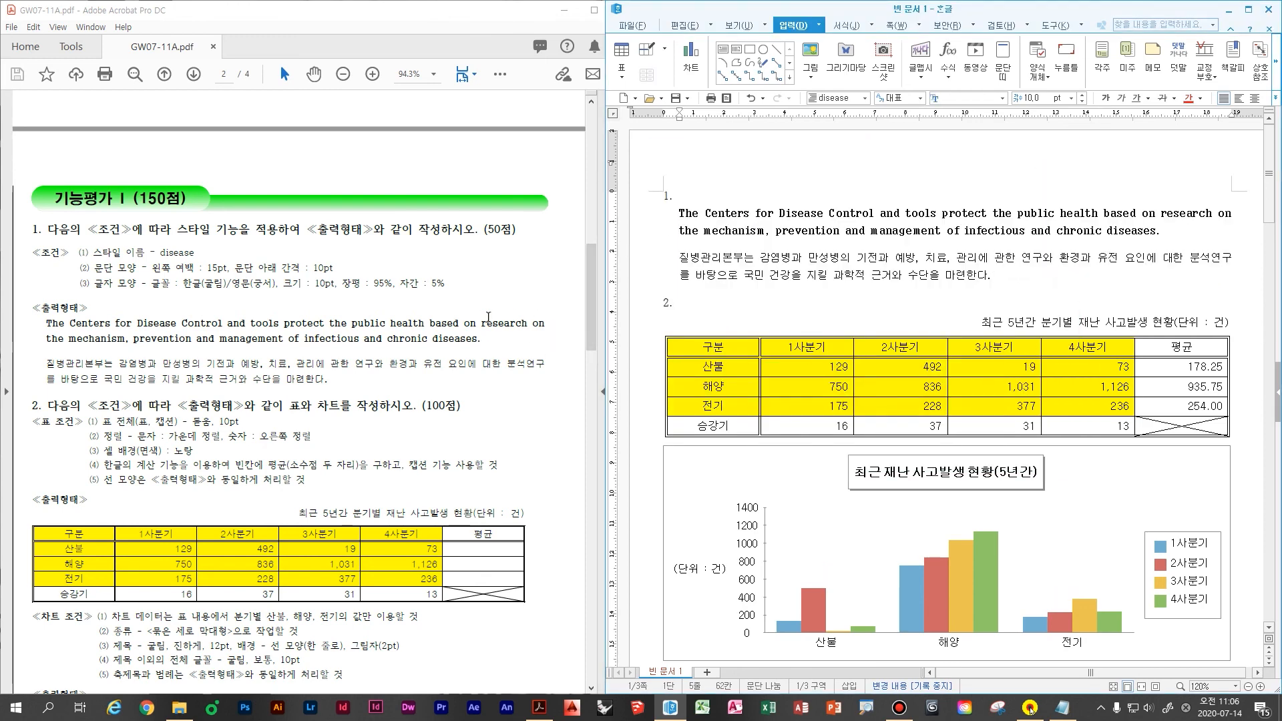
{"action": "double_click", "coordinate": [1224, 212]}
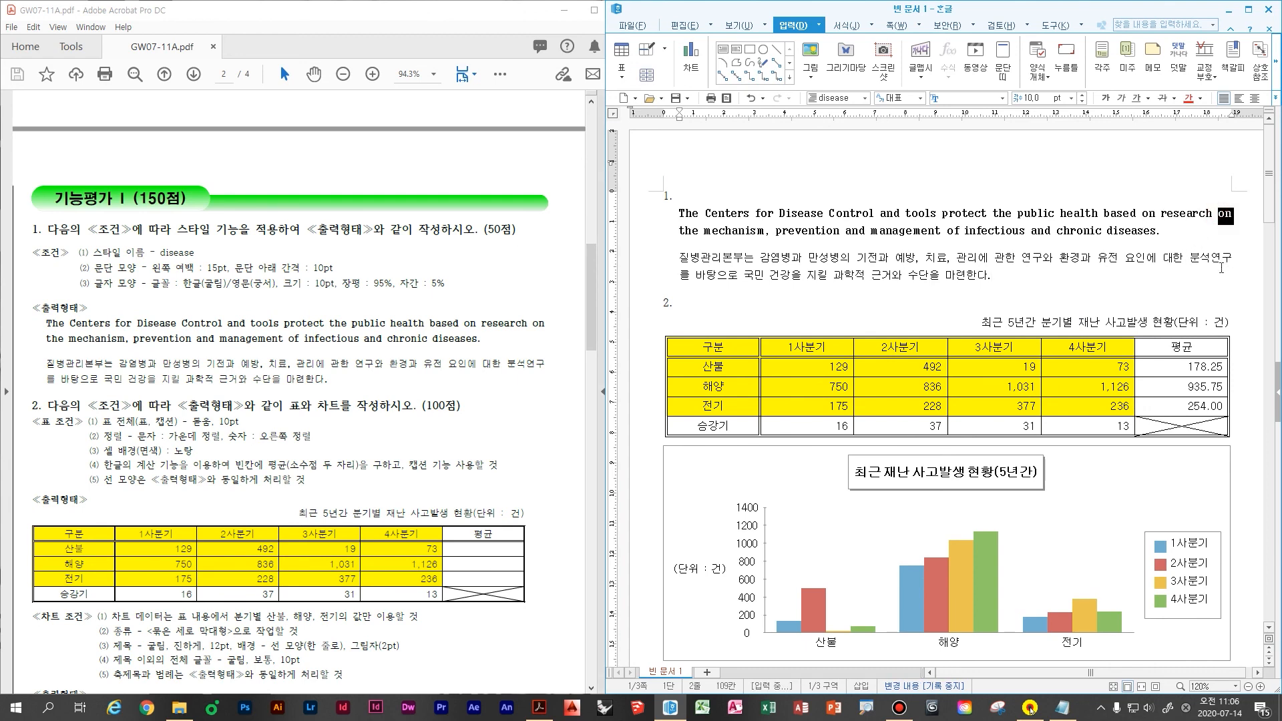
{"action": "left_click", "coordinate": [1166, 238]}
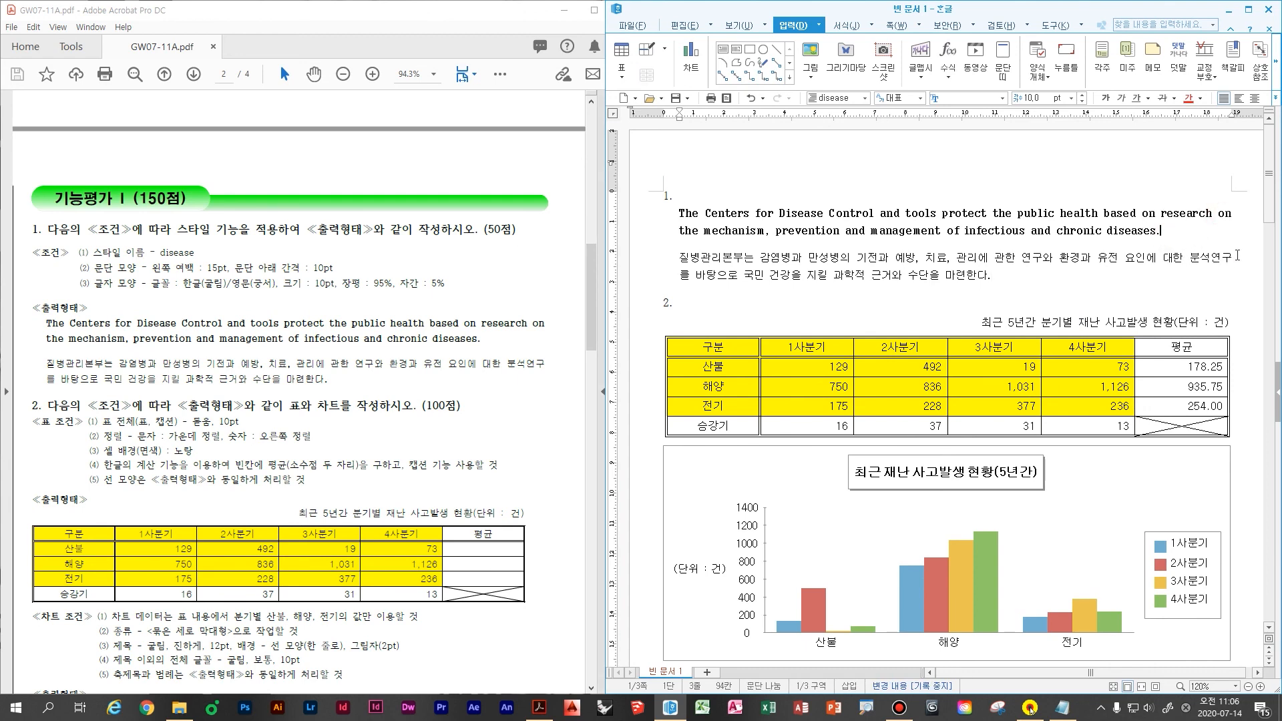
{"action": "left_click", "coordinate": [1050, 274]}
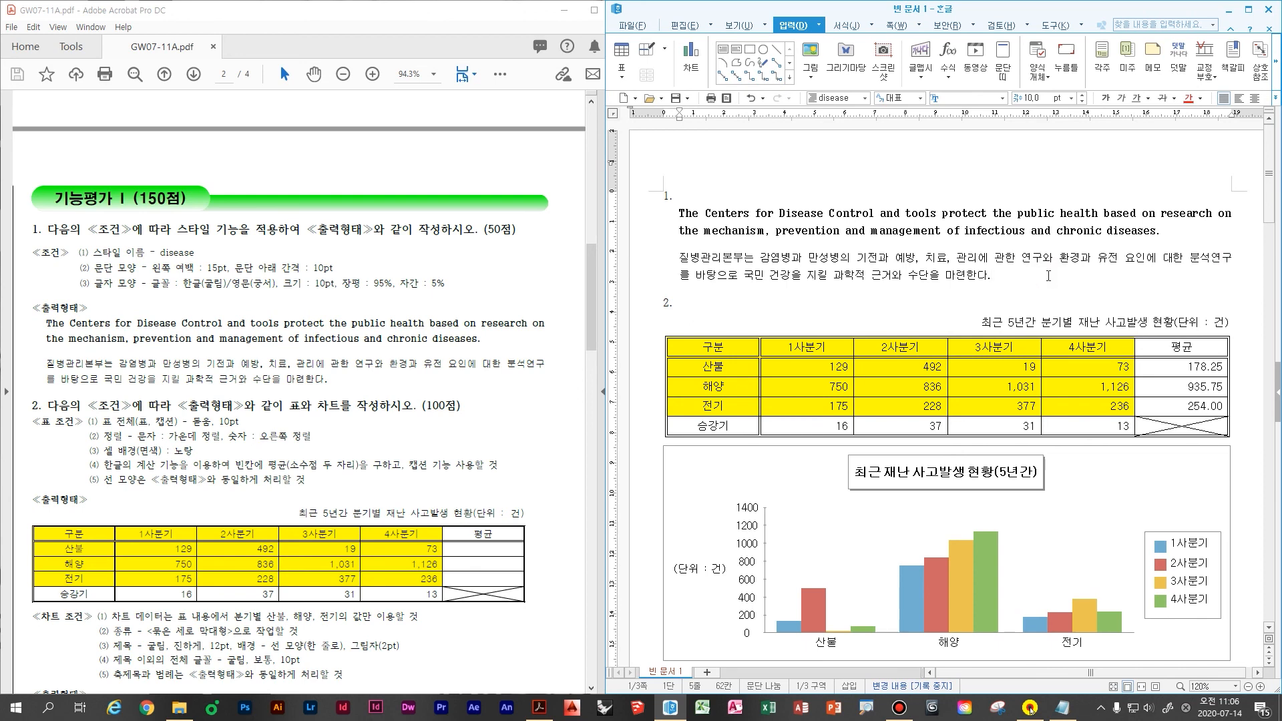